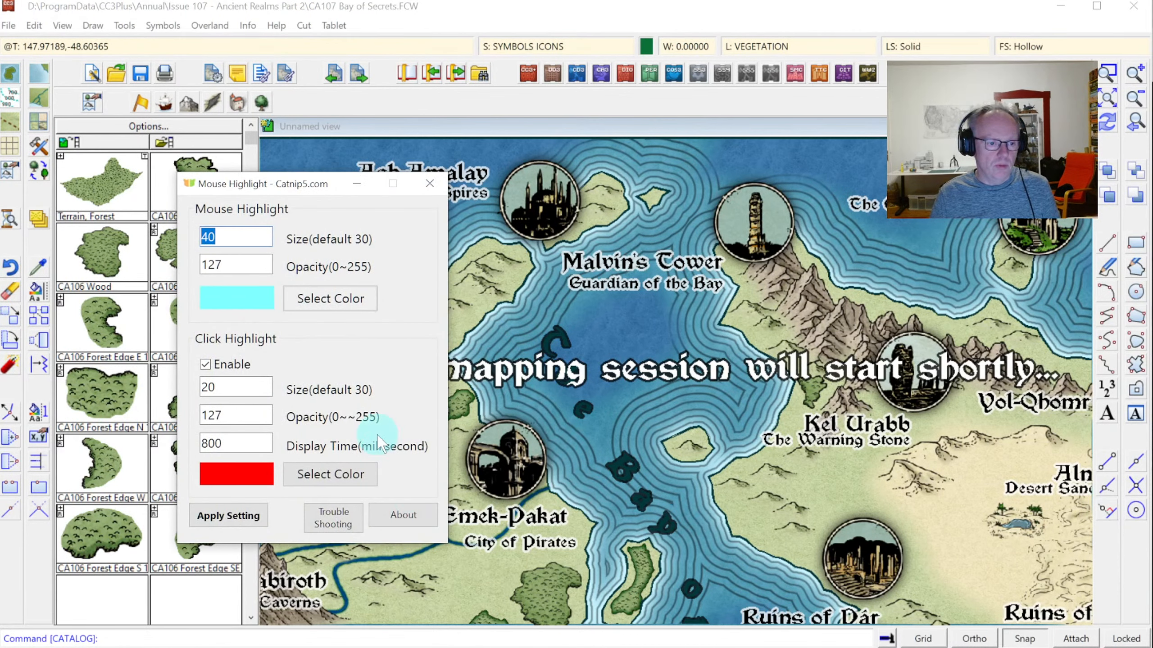
Start a new drawing with the Overland Maps type and the option to decide the settings yourself.
left_click(357, 184)
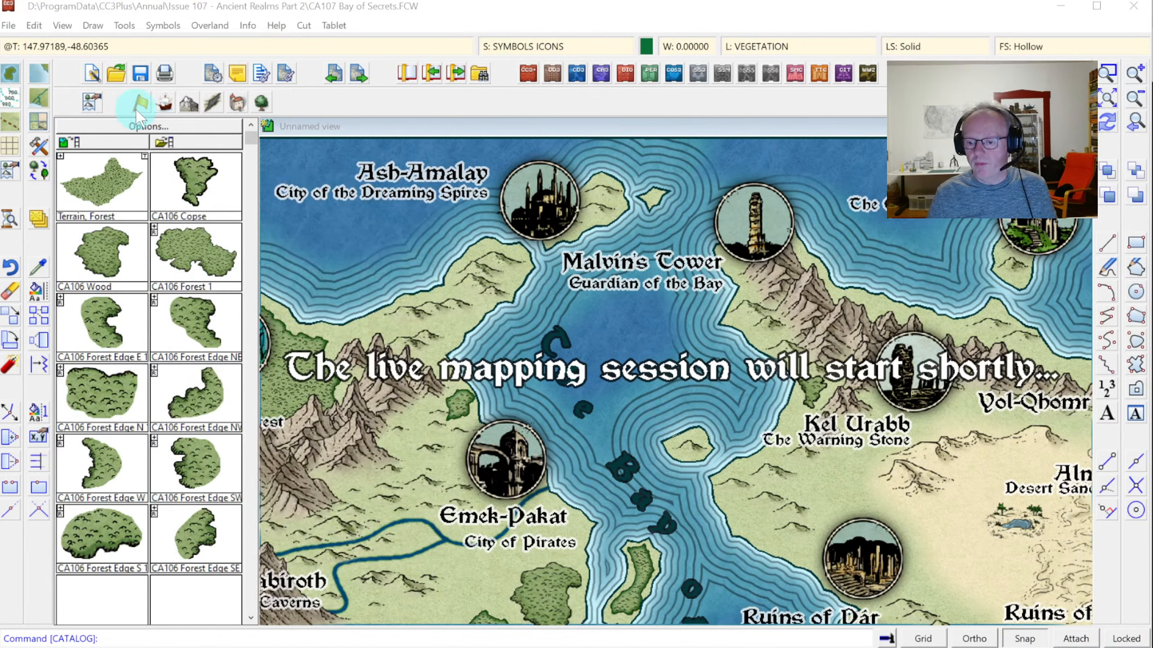
left_click(92, 76)
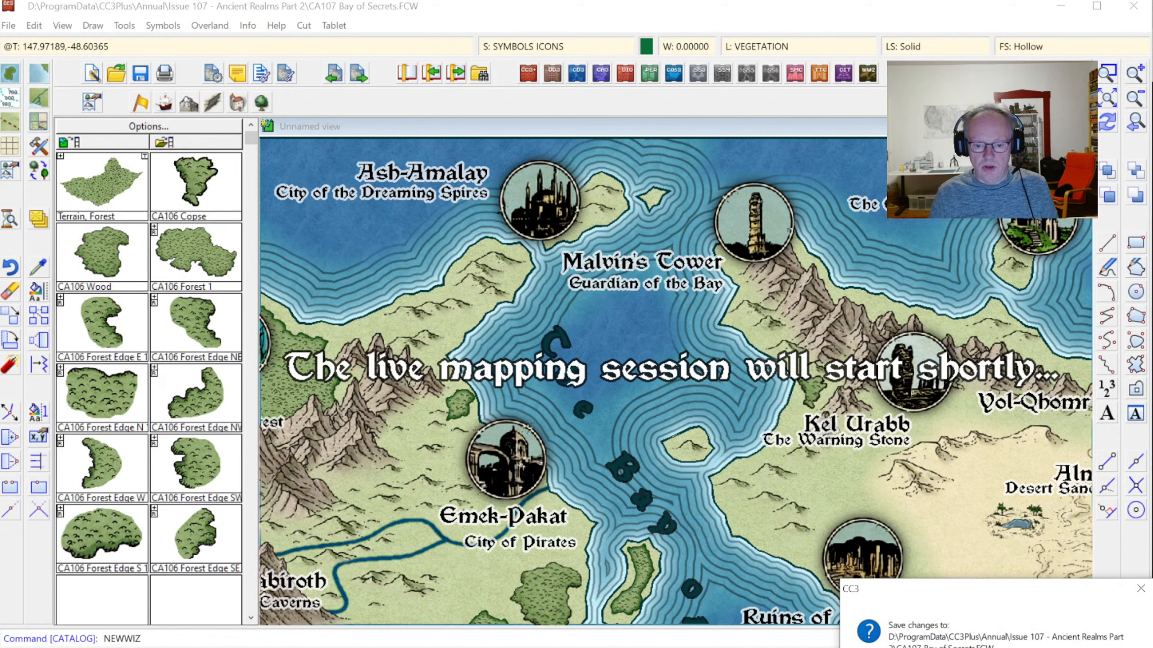
left_click(1039, 647)
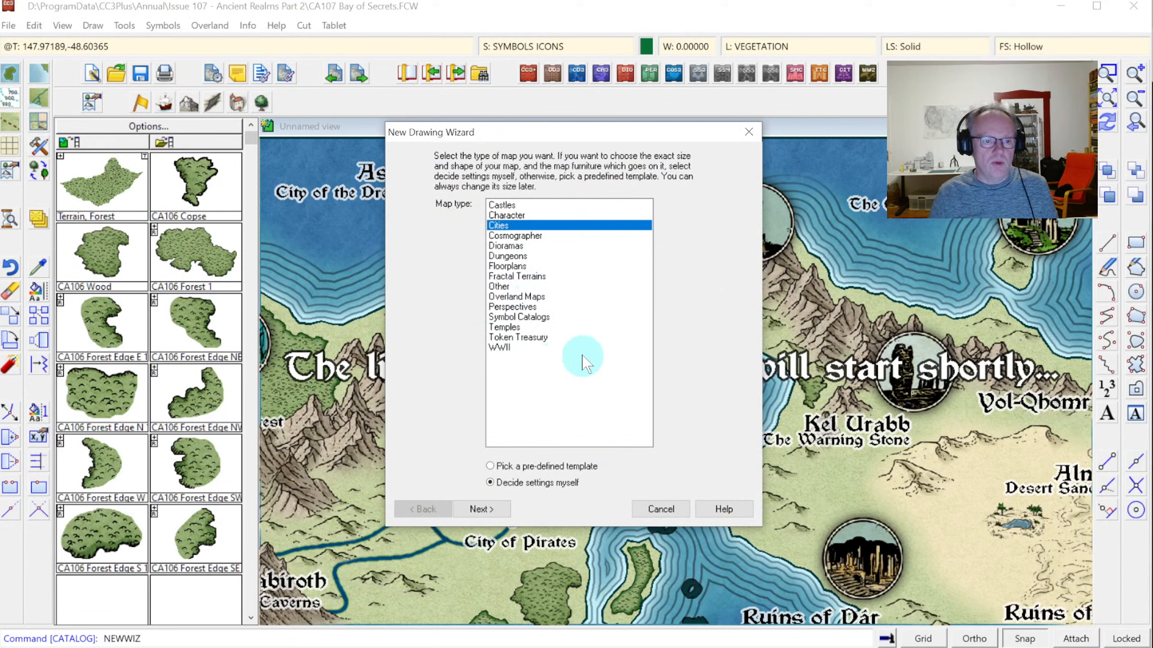
left_click(504, 299)
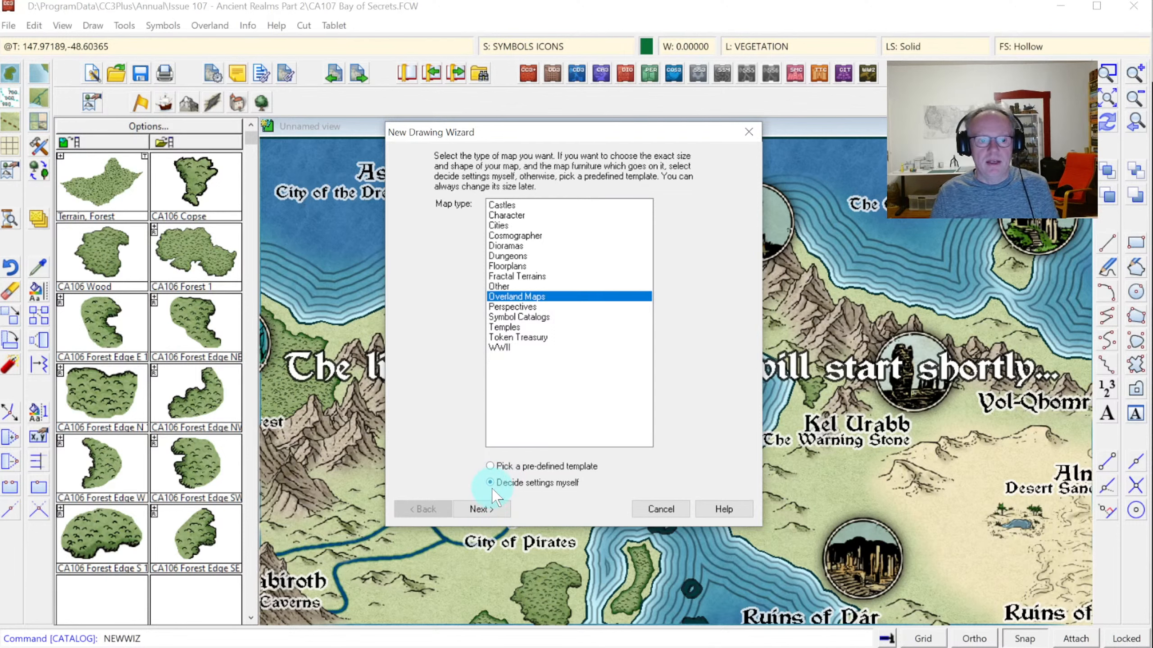
left_click(481, 509)
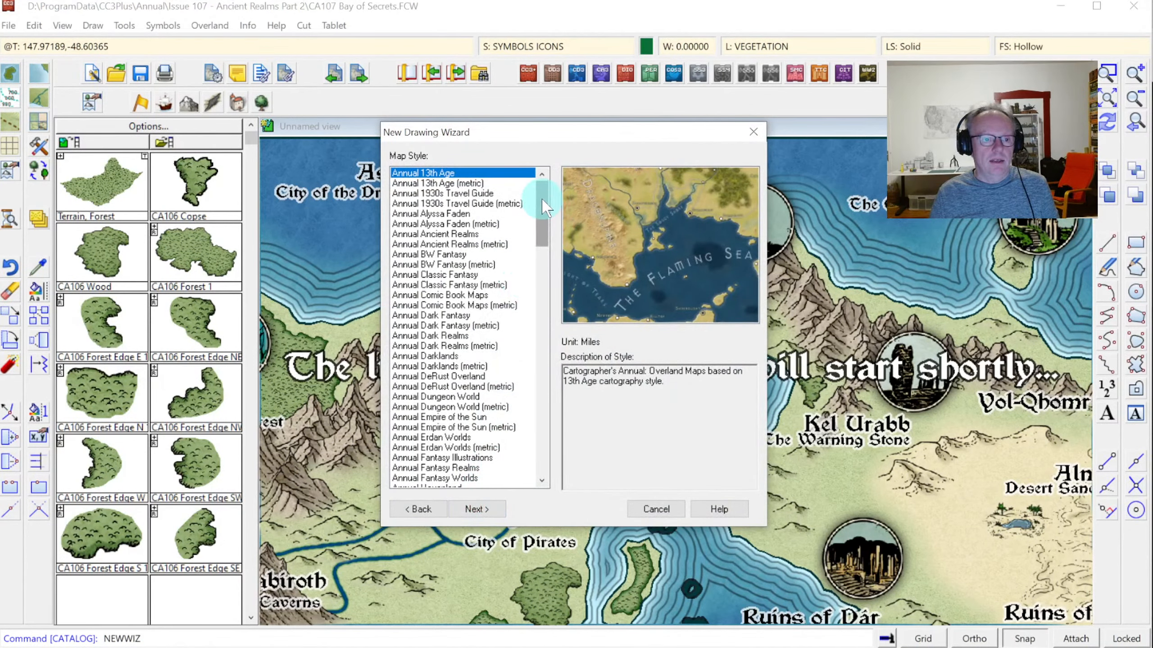
Choose the non-metric Annual Ancient Realms map style for the new drawing.
scroll(537, 202, "down", 1)
scroll(545, 200, "up", 1)
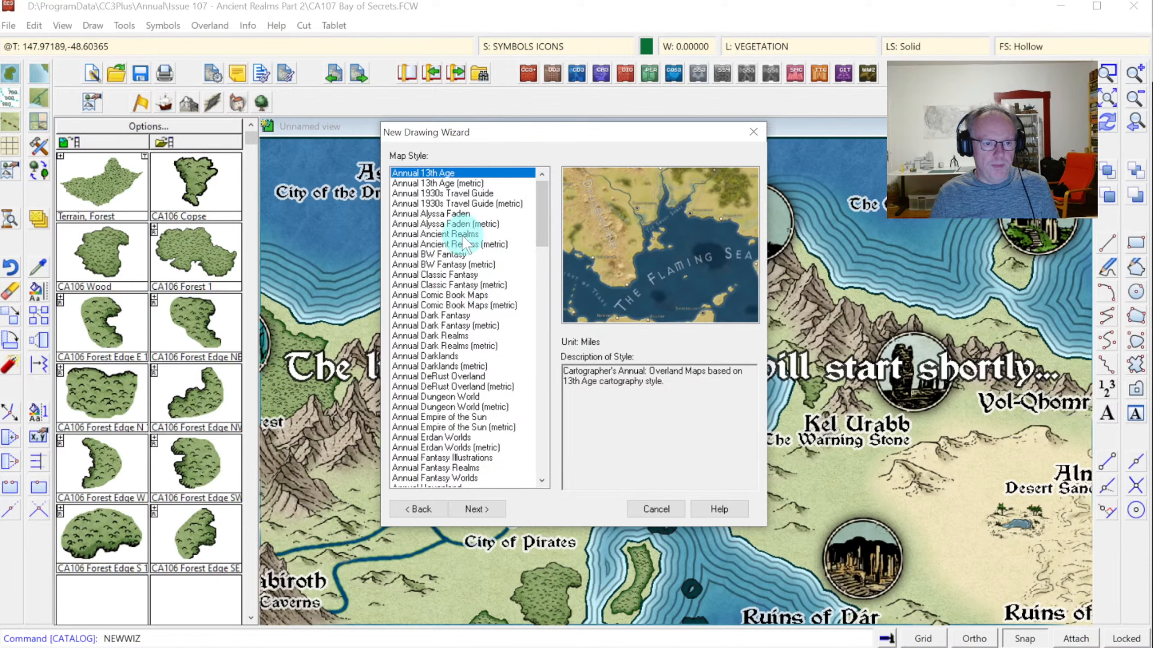
left_click(447, 233)
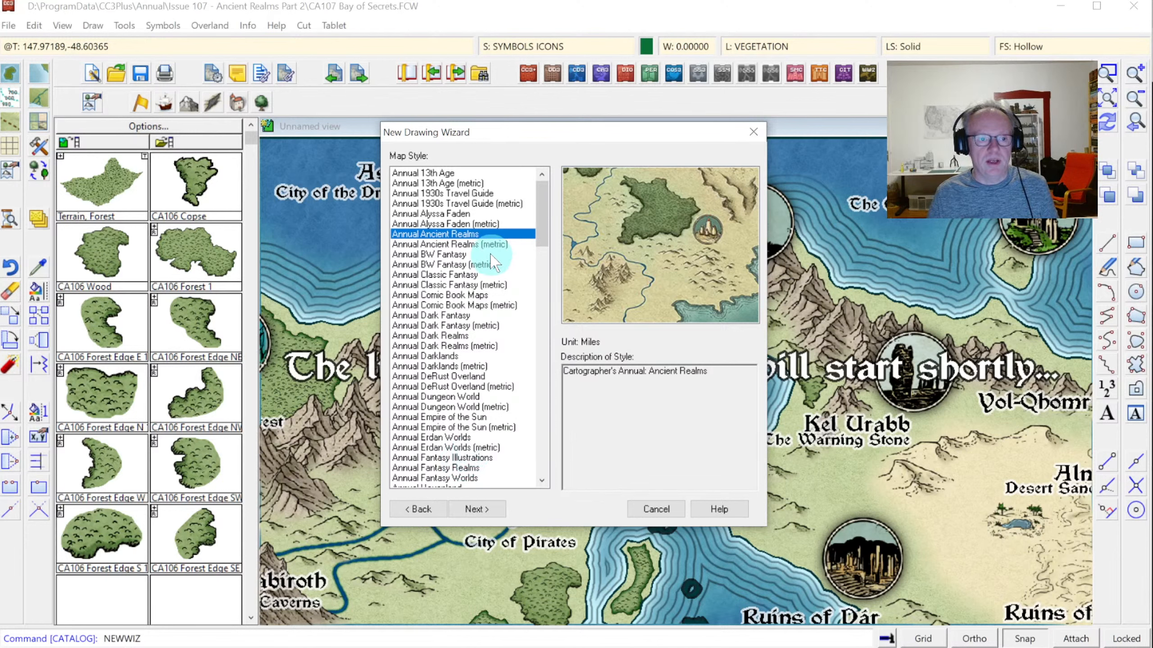
left_click(475, 245)
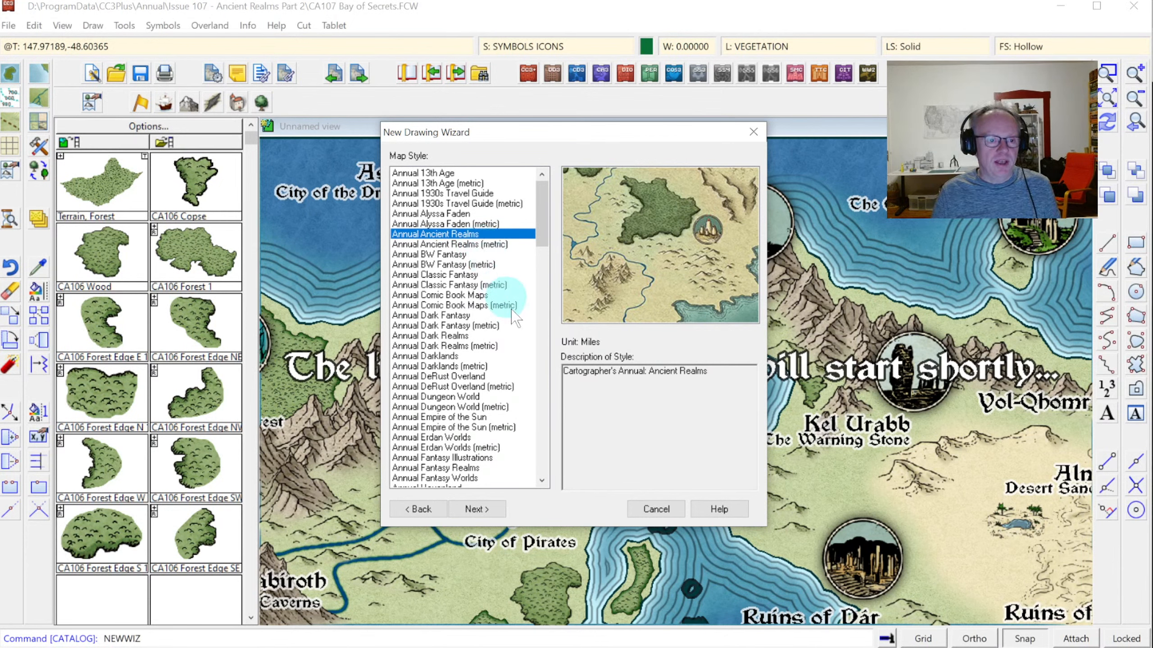
left_click(476, 510)
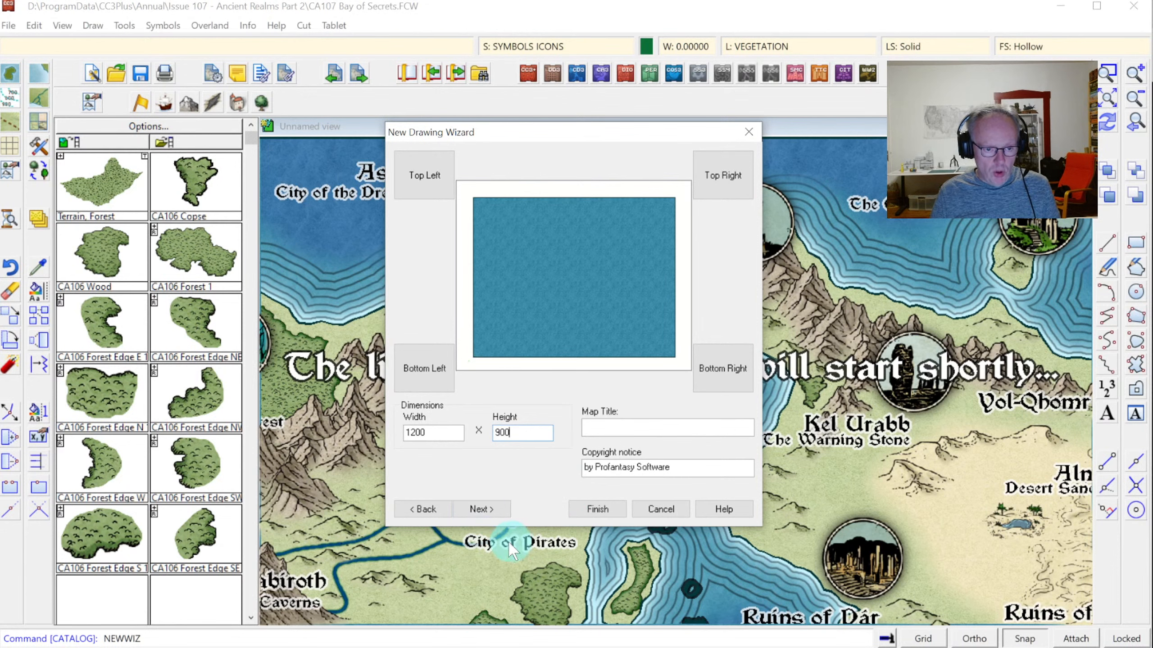
Create the map at 1200 by 900 and save it under the name Overland.
left_click(591, 511)
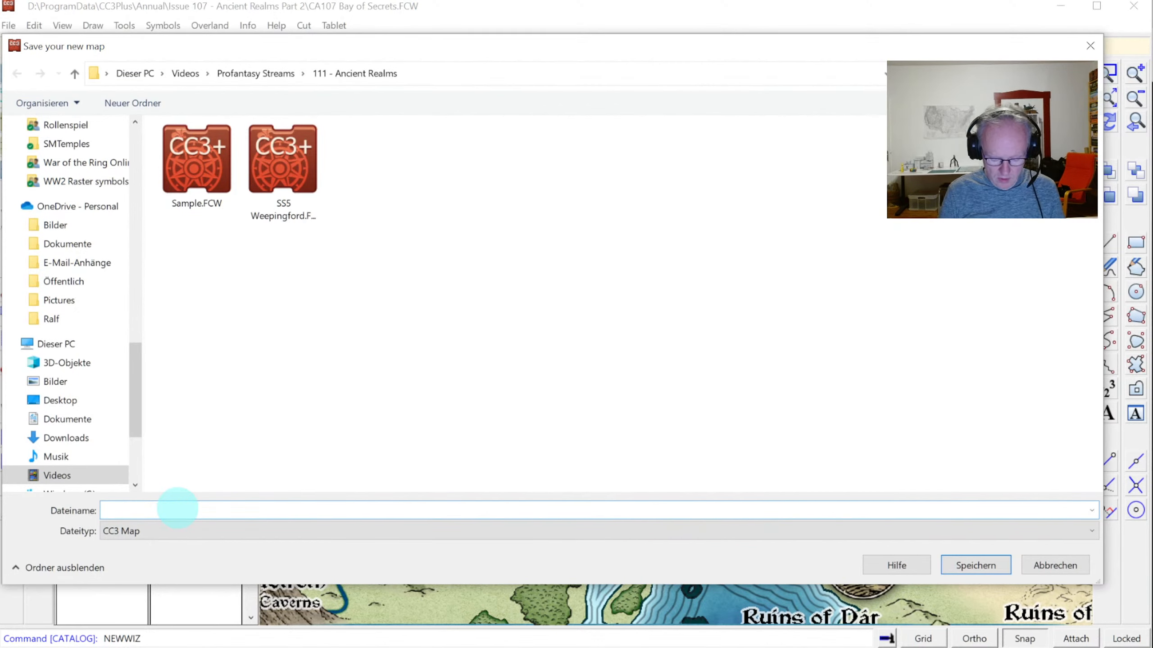
type("Overland")
key("Return")
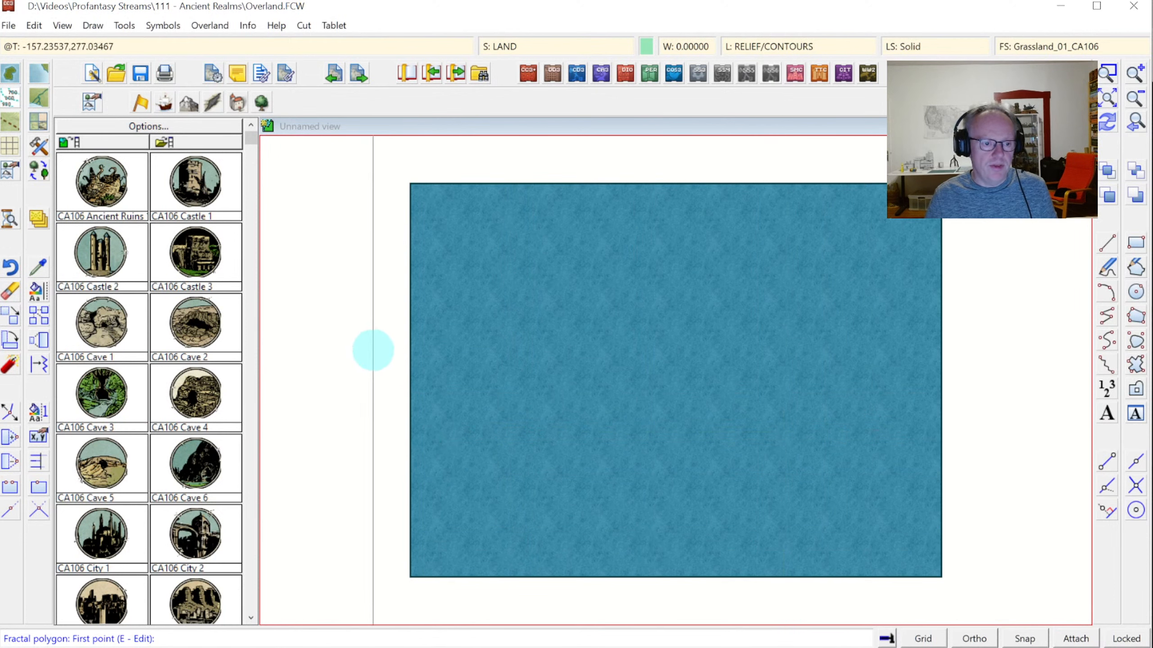
Draw a fractal grassland landmass over the map's northern part, with an irregular southern coast and straight edges just outside the border.
left_click(391, 362)
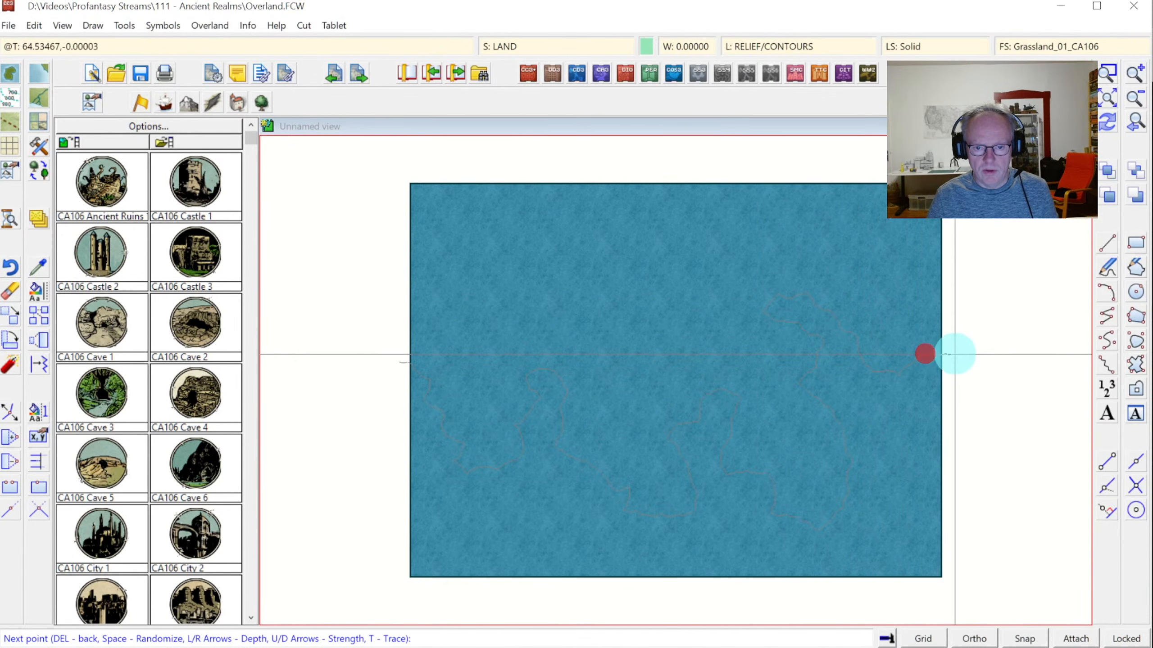
left_click(955, 353)
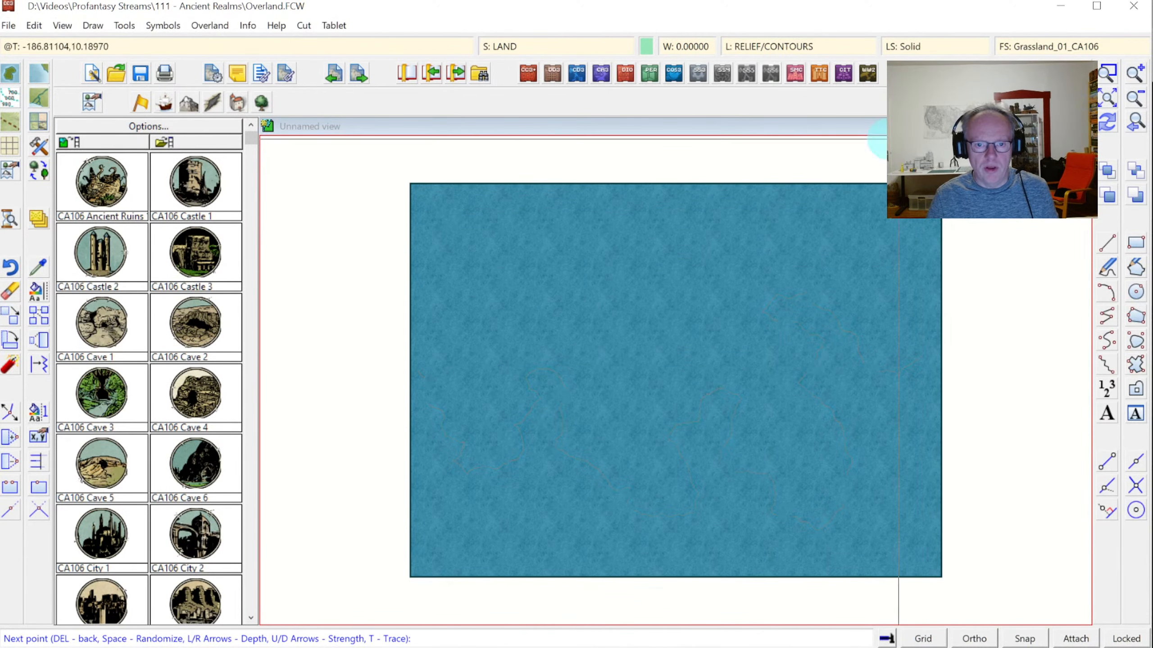
left_click(346, 148)
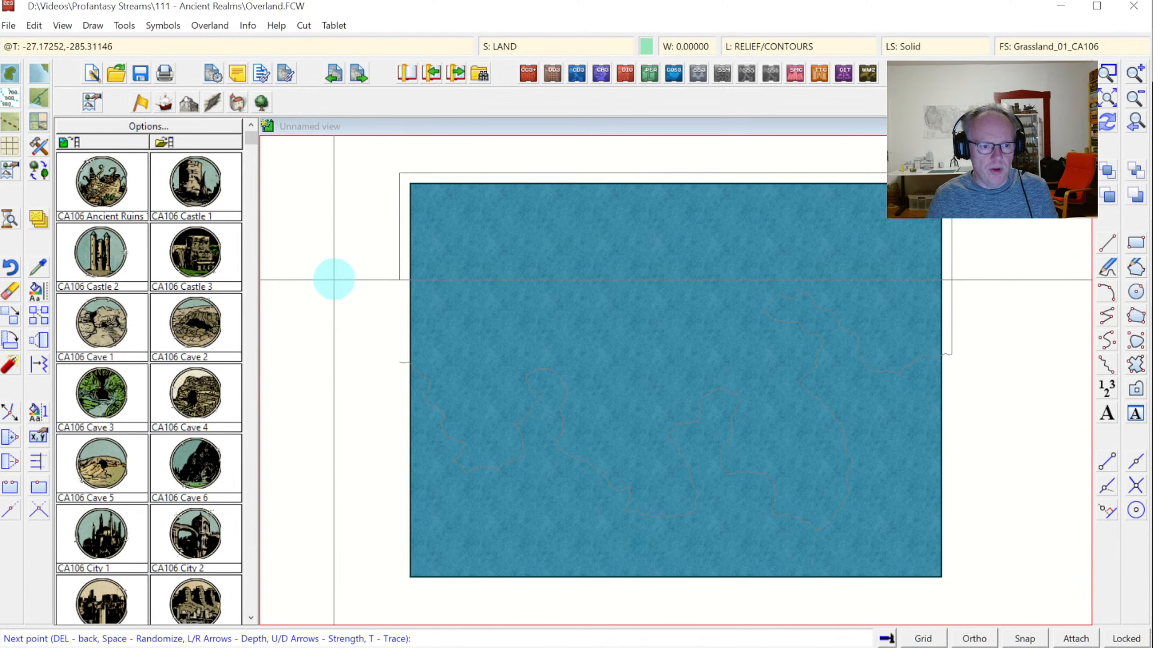
right_click(333, 278)
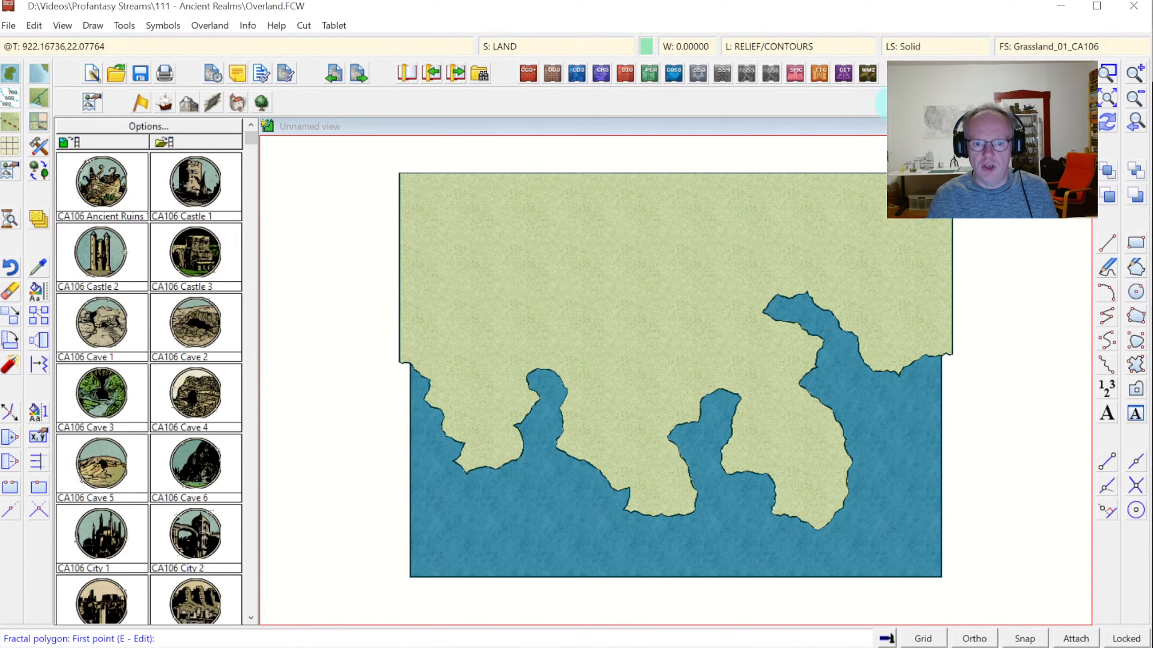
left_click(1108, 123)
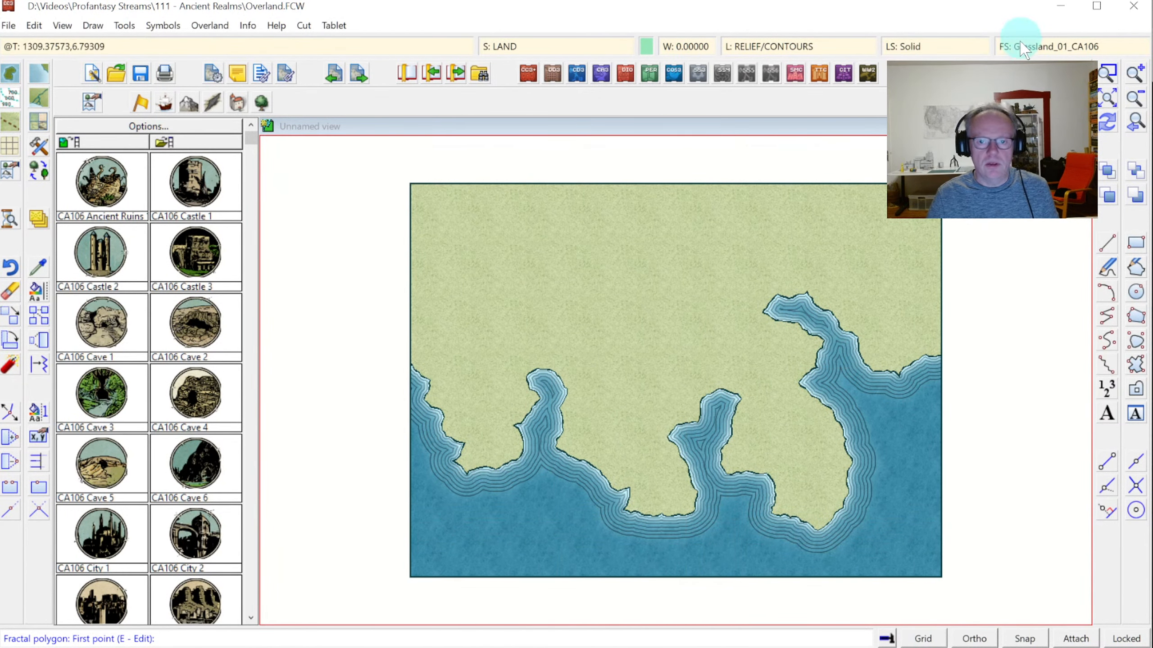
Examine the coastline effects up close at the western bay and return to the full map.
left_click(1105, 75)
left_click(505, 369)
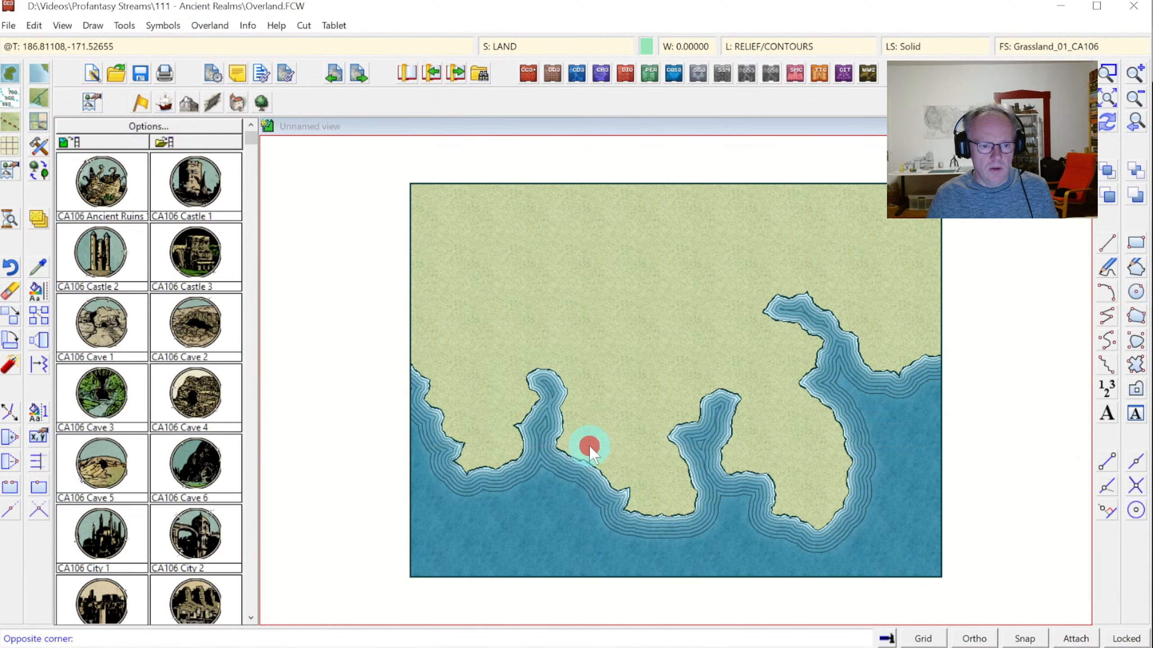
left_click(589, 445)
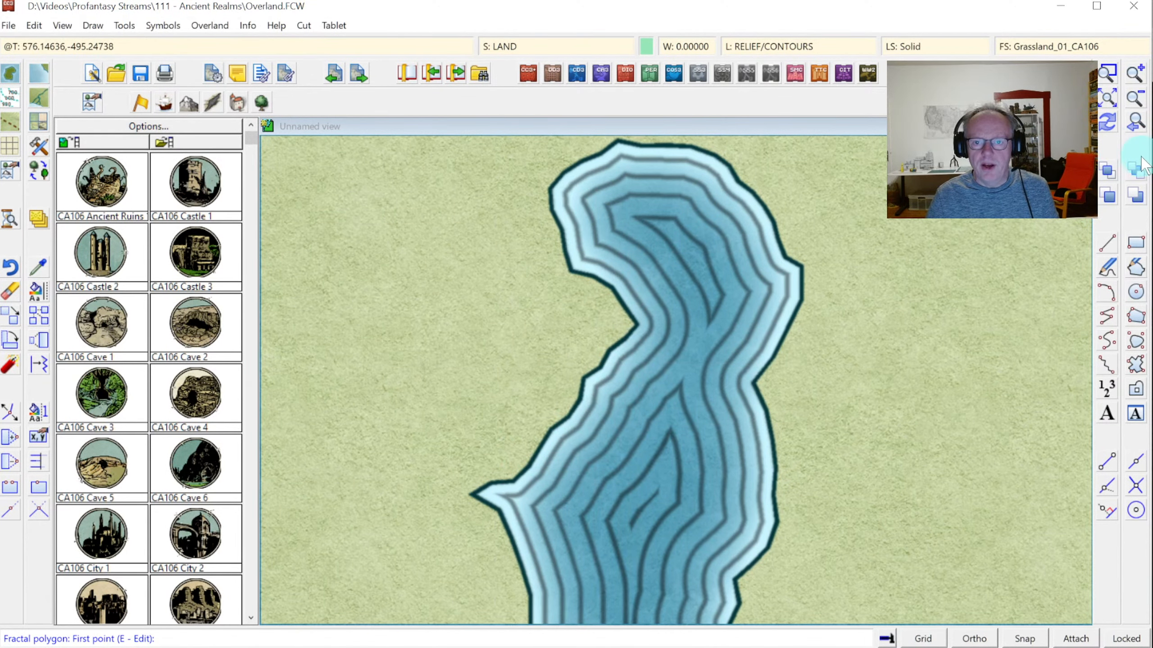
left_click(1135, 122)
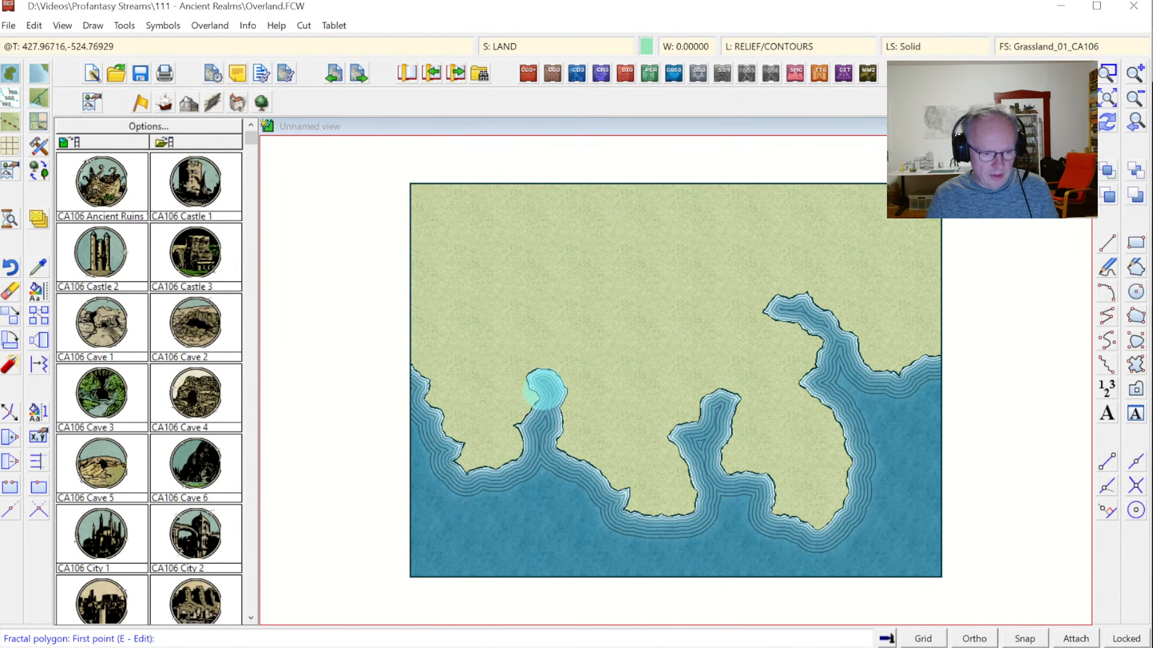
Edit the landmass outline at the far western coast to cut in two small inlets.
key("e")
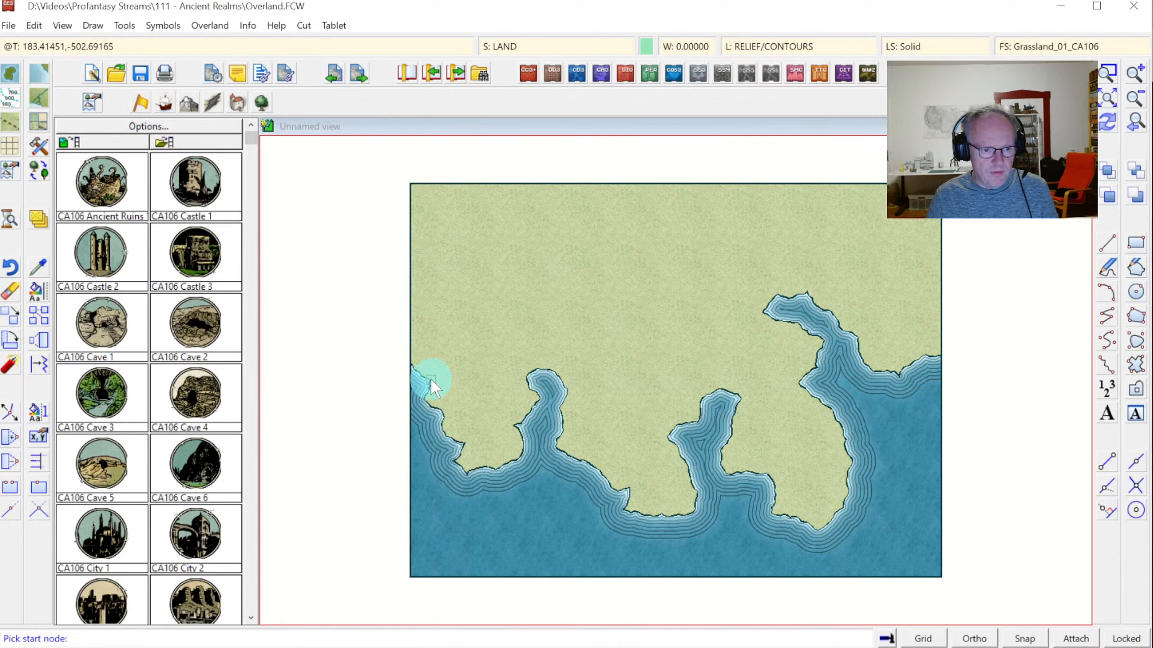
mouse_move(429, 381)
left_mouse_down()
mouse_move(455, 368)
mouse_move(439, 378)
mouse_move(459, 407)
mouse_move(452, 422)
mouse_move(462, 430)
mouse_move(481, 416)
mouse_move(463, 439)
left_mouse_up()
left_click(464, 444)
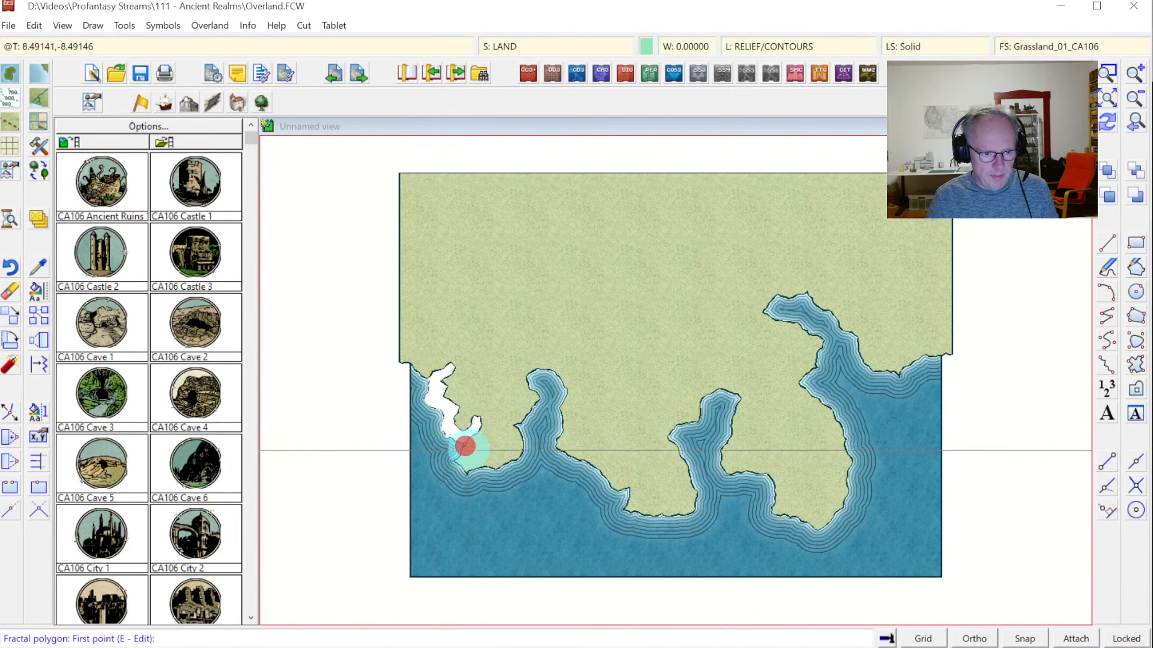
left_click(1107, 121)
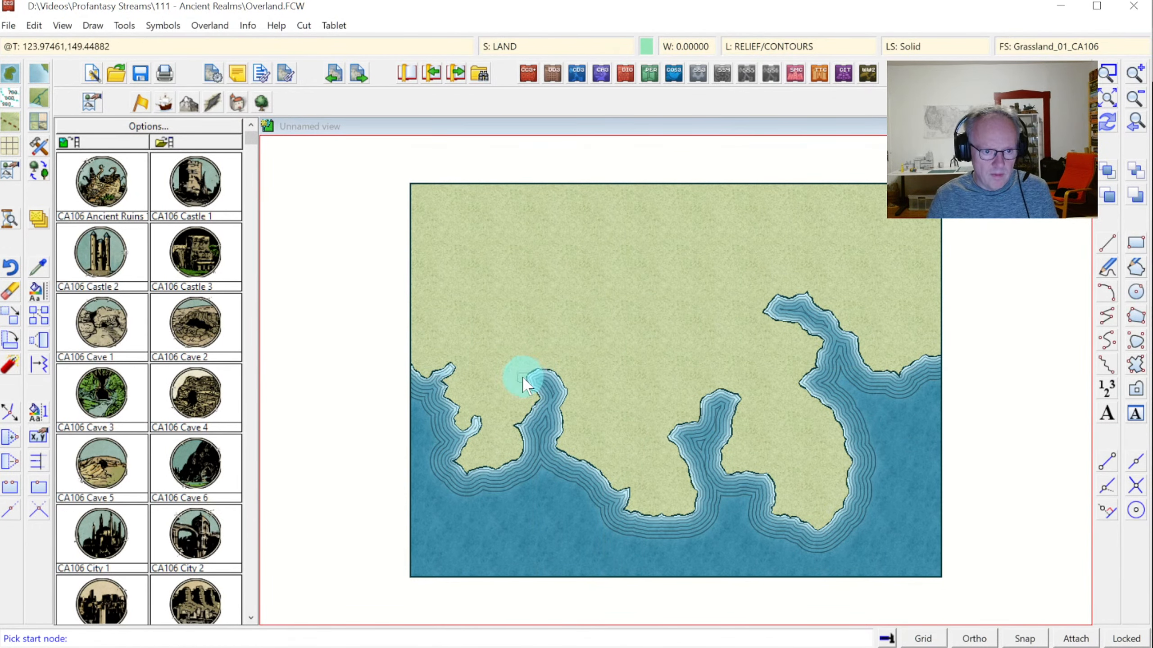
Rework the coastline at the head of the western bay into a long, branching inlet running northwest.
mouse_move(523, 380)
left_mouse_down()
mouse_move(512, 349)
mouse_move(488, 350)
mouse_move(470, 326)
mouse_move(487, 312)
mouse_move(475, 280)
mouse_move(496, 306)
mouse_move(489, 322)
mouse_move(519, 342)
mouse_move(540, 327)
mouse_move(535, 363)
left_mouse_up()
left_click(559, 372)
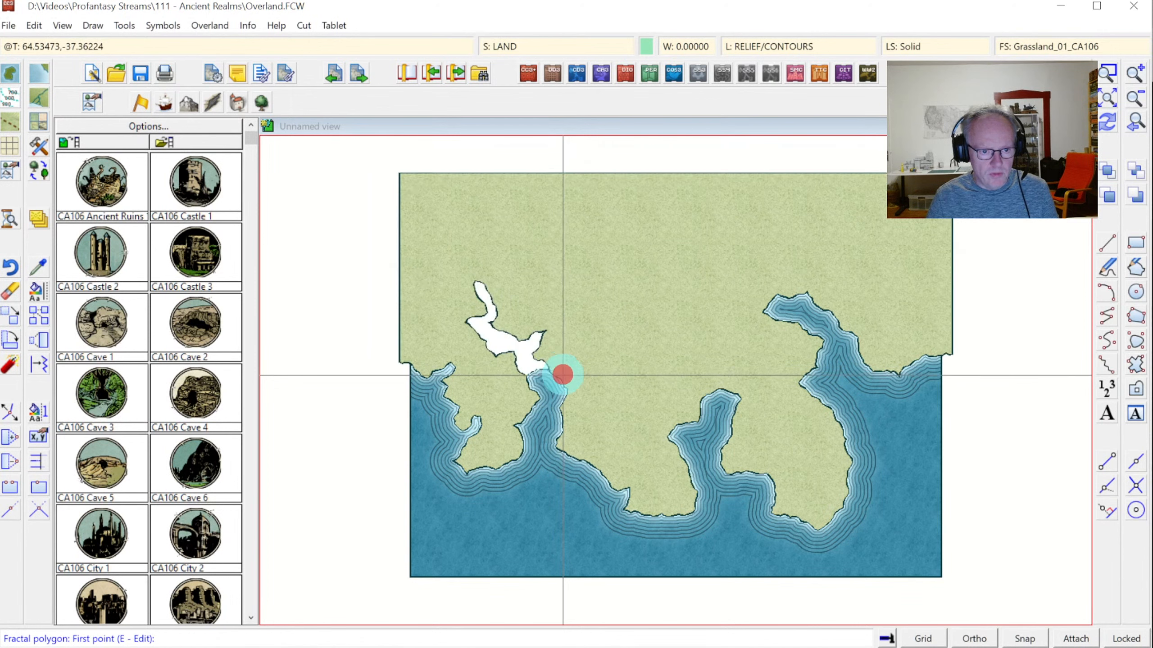
left_click(1131, 120)
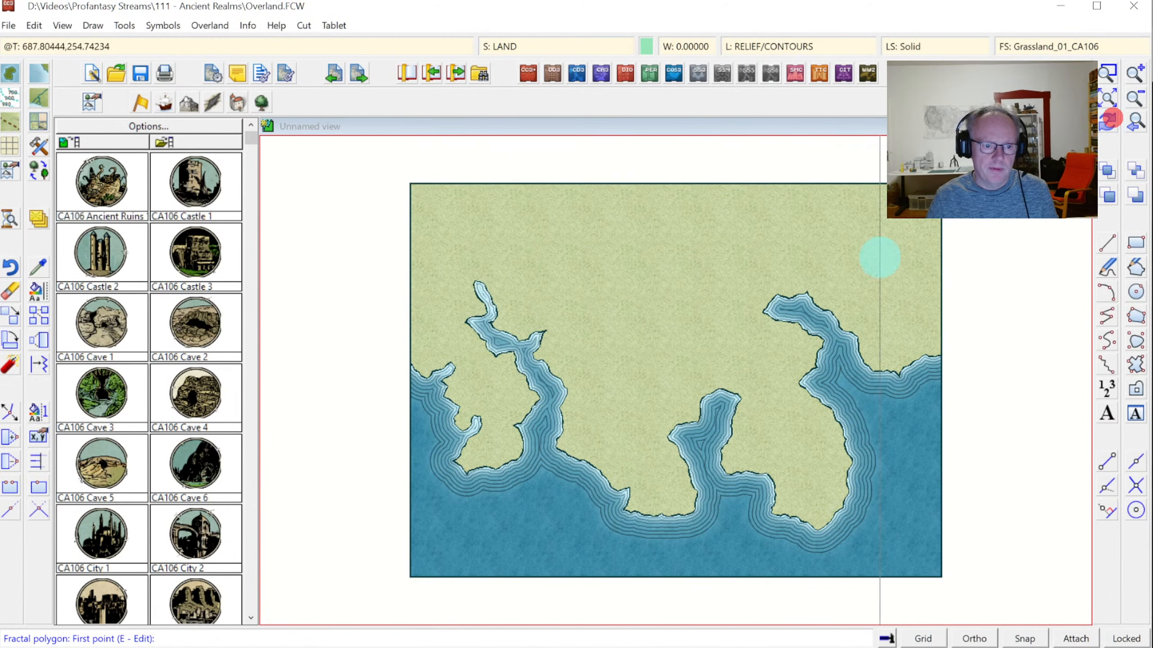
Edit the western bay's eastern shore to add a narrow inlet running northeast and forking at its end.
left_click(566, 400)
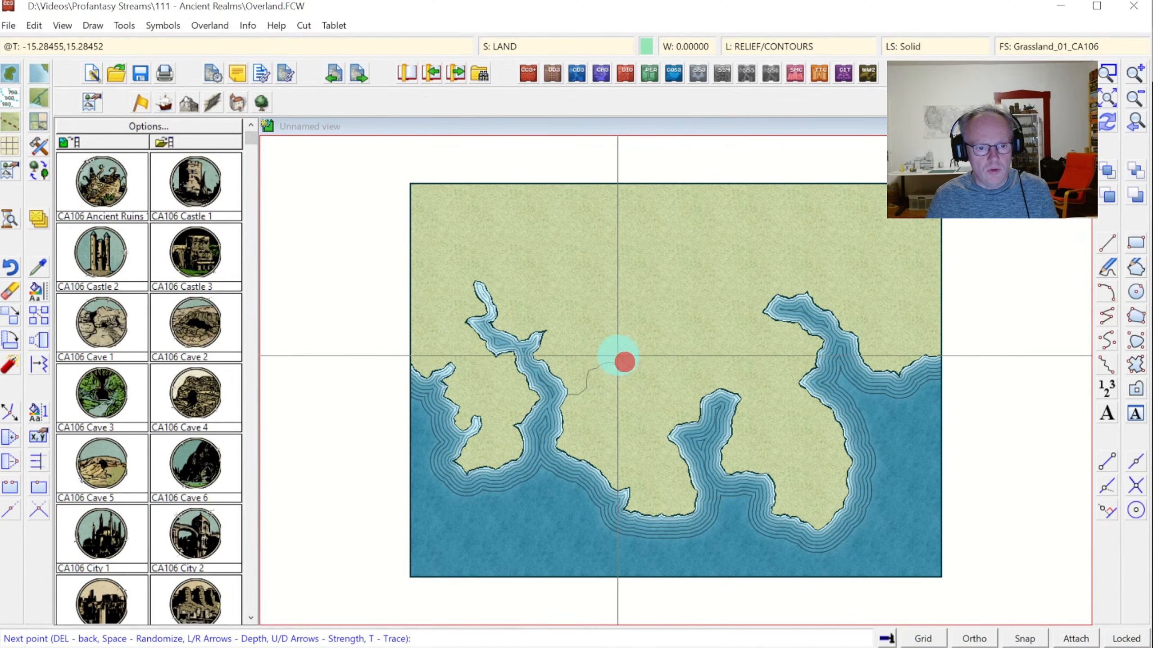
left_click(603, 354)
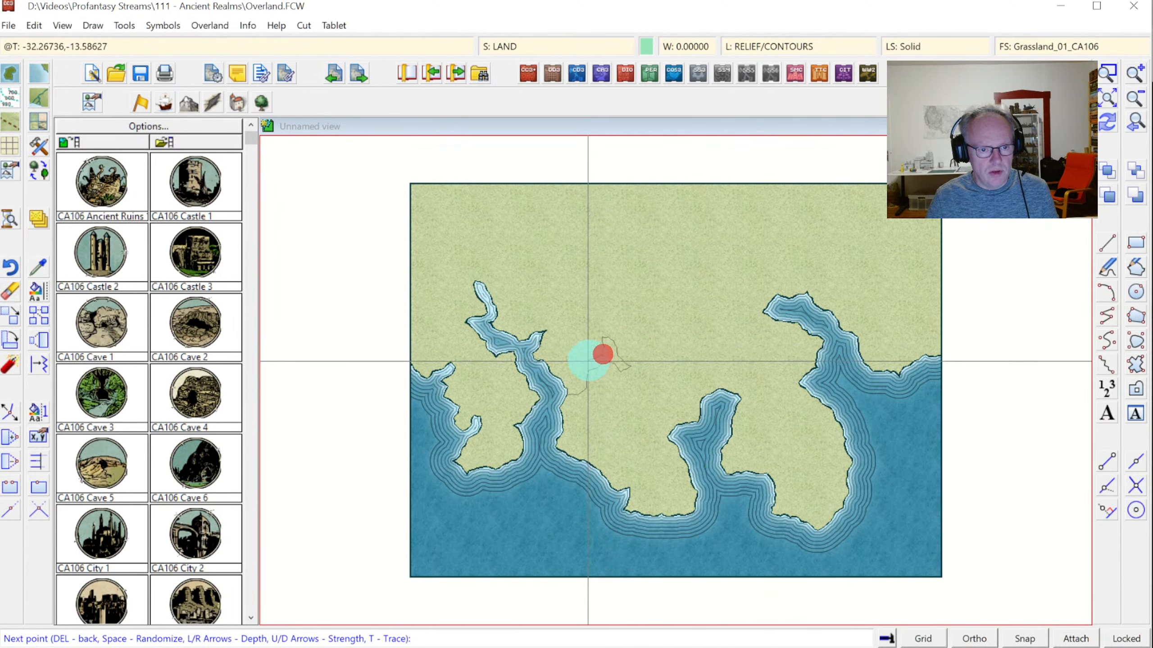
left_click(585, 365)
left_click(579, 374)
left_click(574, 384)
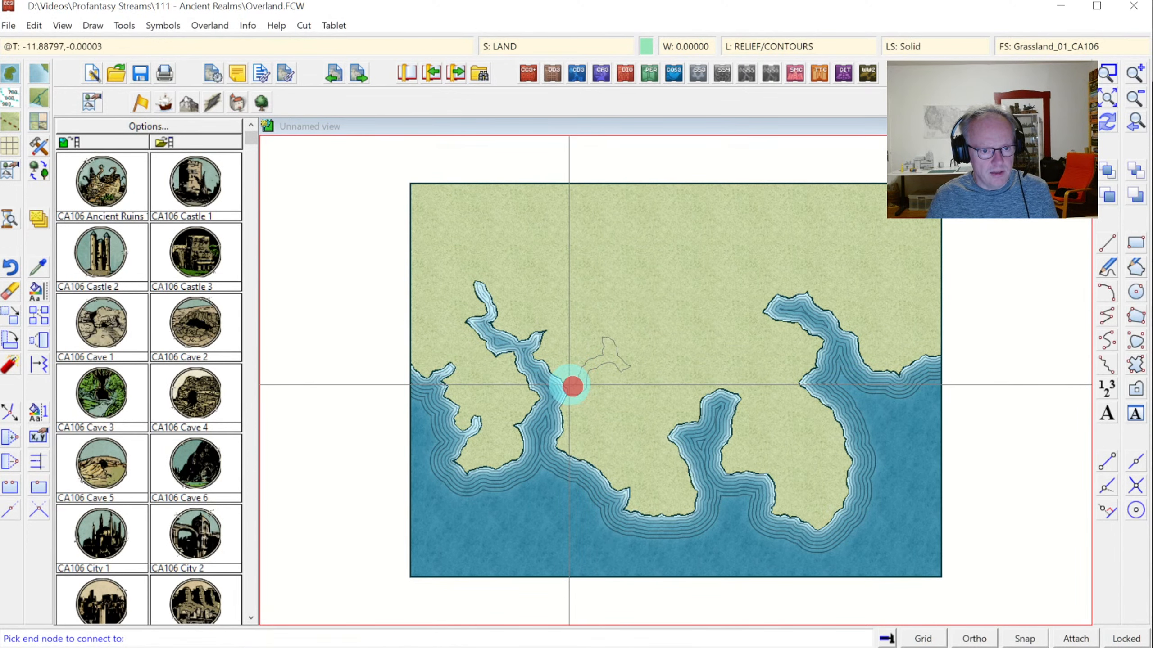
right_click(574, 385)
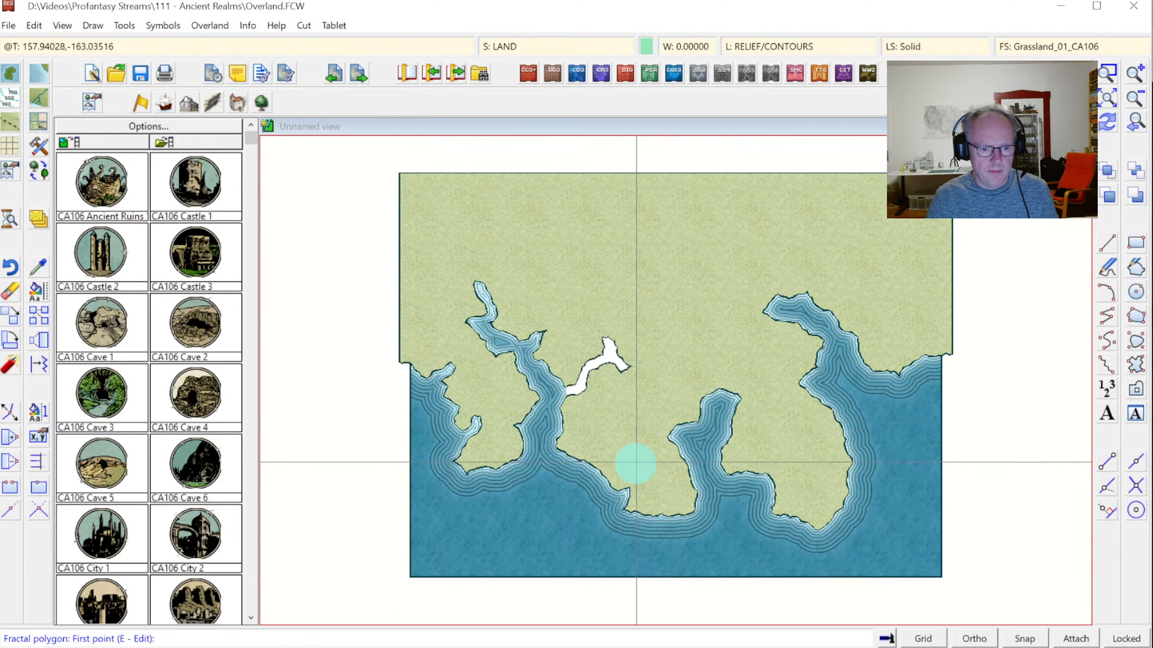
Cut a narrow inlet running north from the southern coast of the peninsula between the western and middle bays.
left_click(622, 481)
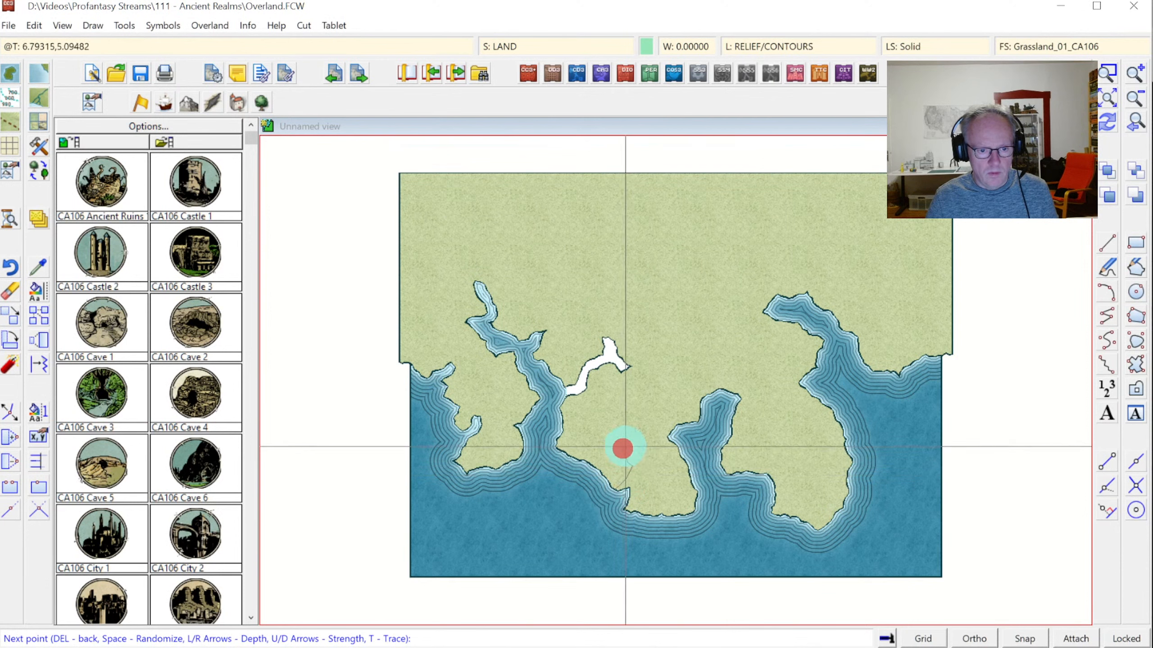
left_click(616, 417)
left_click(625, 421)
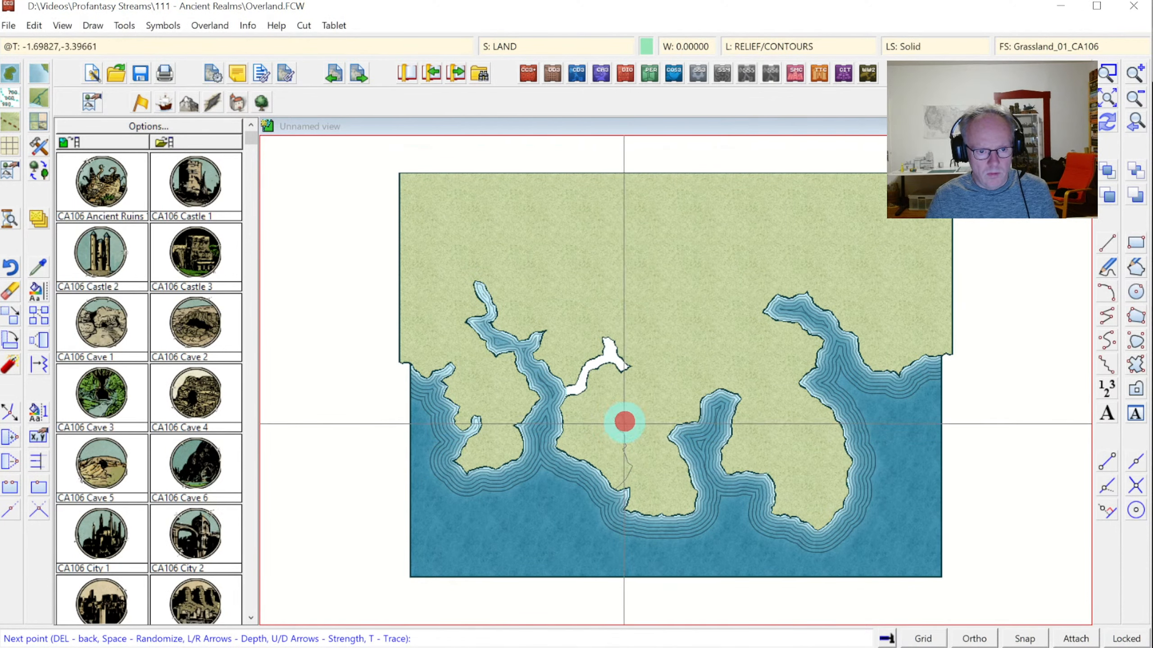
left_click(626, 429)
left_click(631, 434)
left_click(628, 452)
left_click(634, 456)
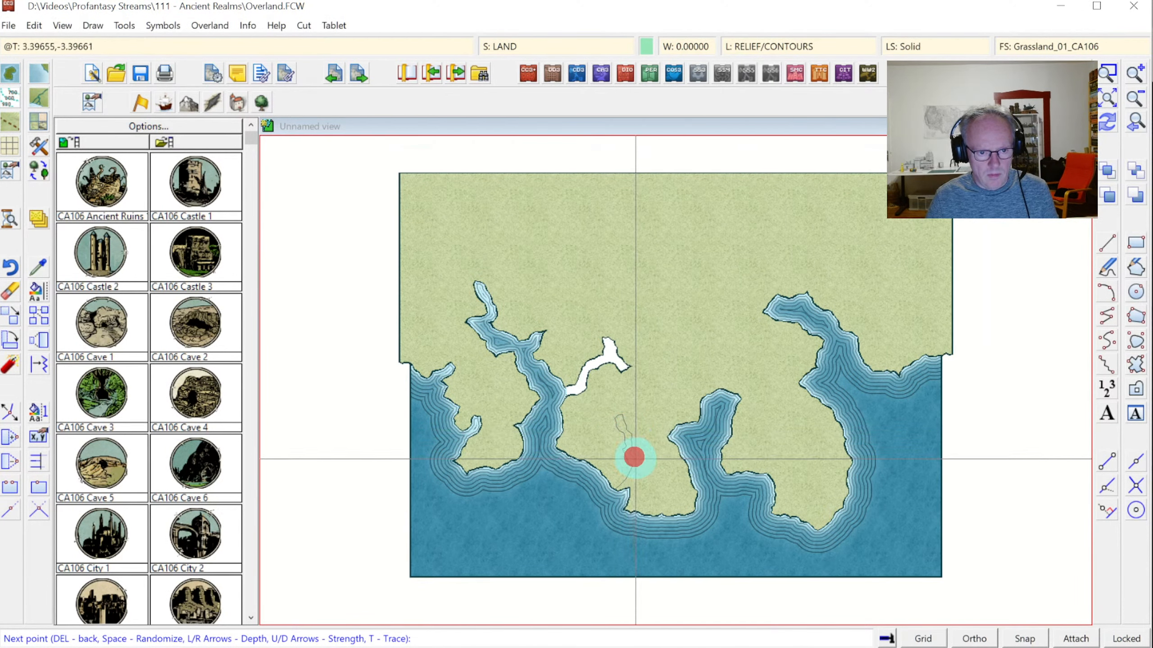
left_click(637, 466)
left_click(638, 471)
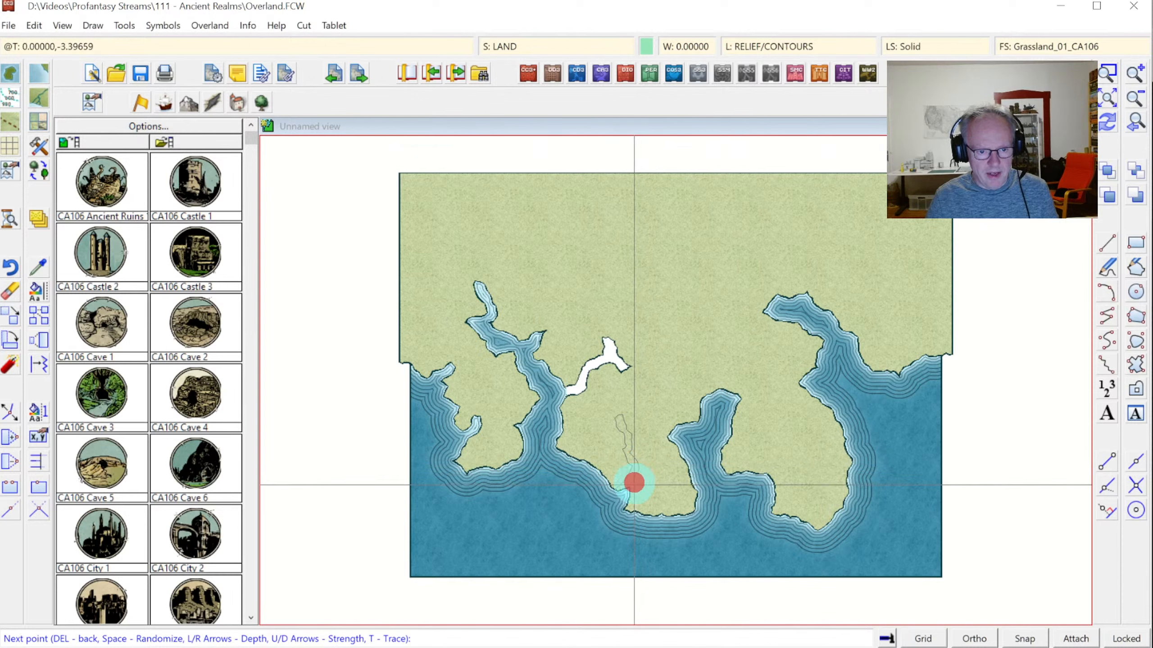
right_click(820, 404)
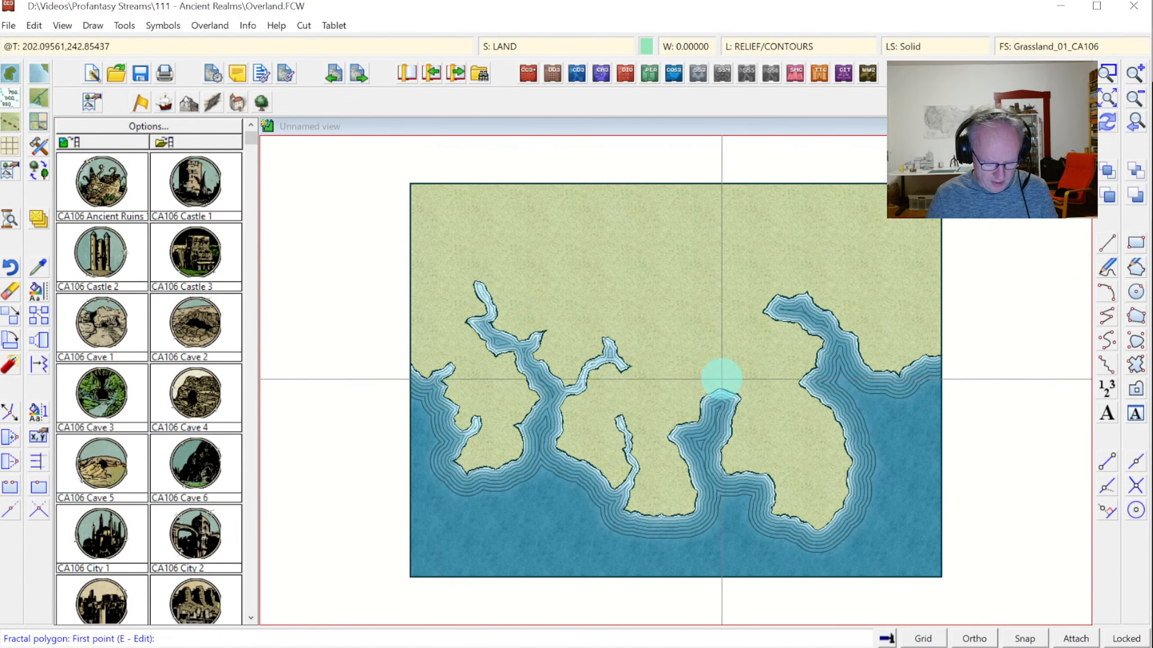
Edit the landmass outline at the head of the middle bay to add a narrow, winding inlet running northwest.
key("e")
mouse_move(701, 397)
left_mouse_down()
mouse_move(681, 386)
mouse_move(689, 371)
mouse_move(658, 337)
mouse_move(659, 317)
mouse_move(688, 336)
mouse_move(690, 353)
left_mouse_up()
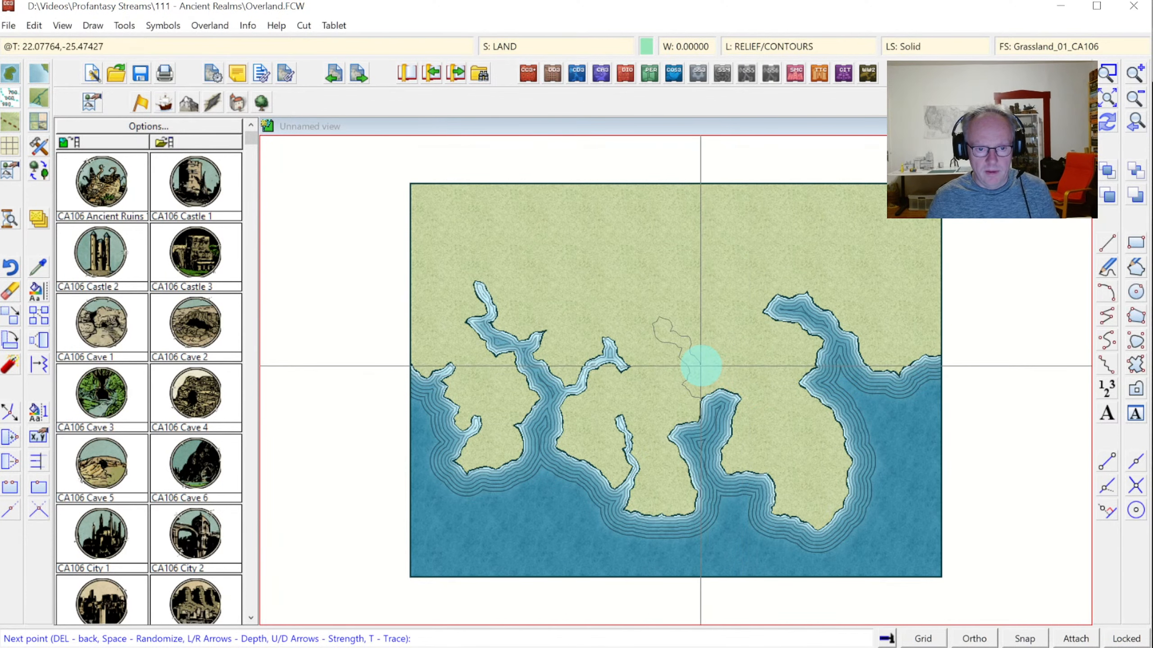
mouse_move(701, 366)
left_mouse_down()
mouse_move(710, 368)
mouse_move(694, 384)
mouse_move(707, 390)
left_mouse_up()
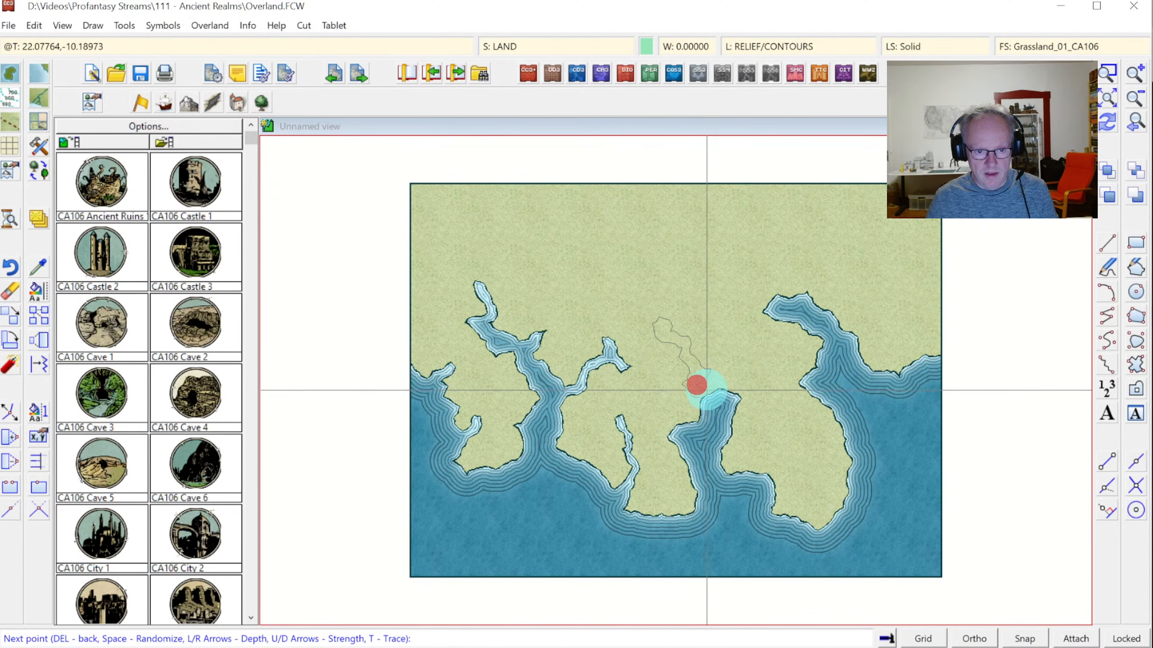
right_click(707, 391)
left_click(715, 391)
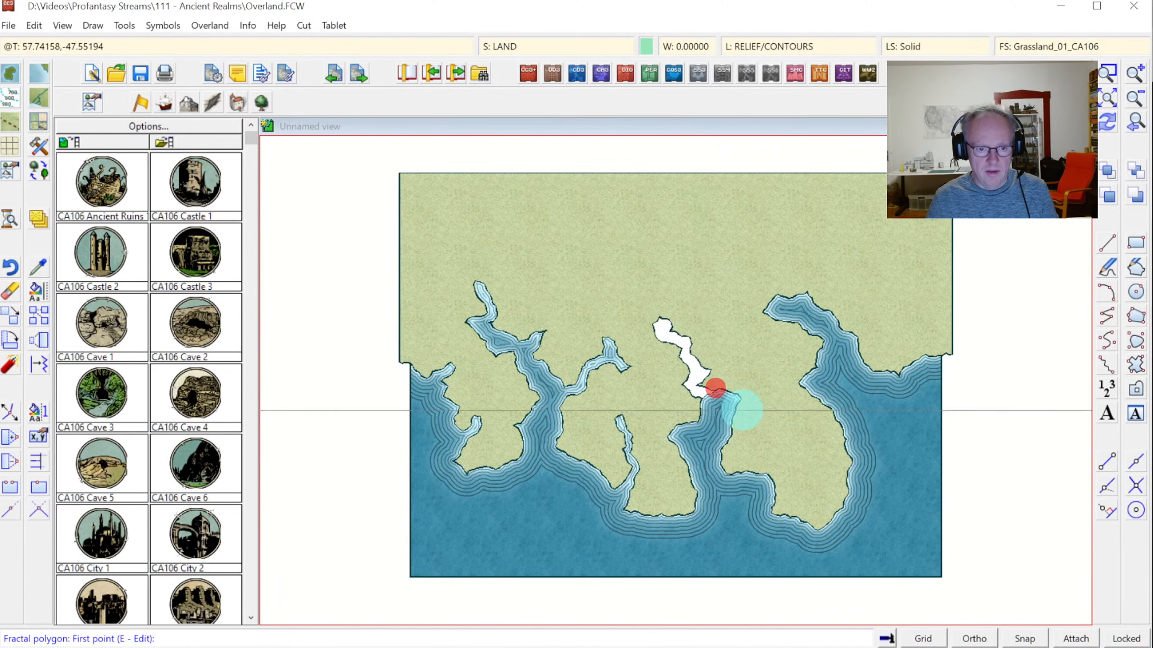
left_click(1109, 121)
Extend the southern tip of the peninsula between the western and middle bays into two jagged headlands with a small cove between them.
left_click(600, 406)
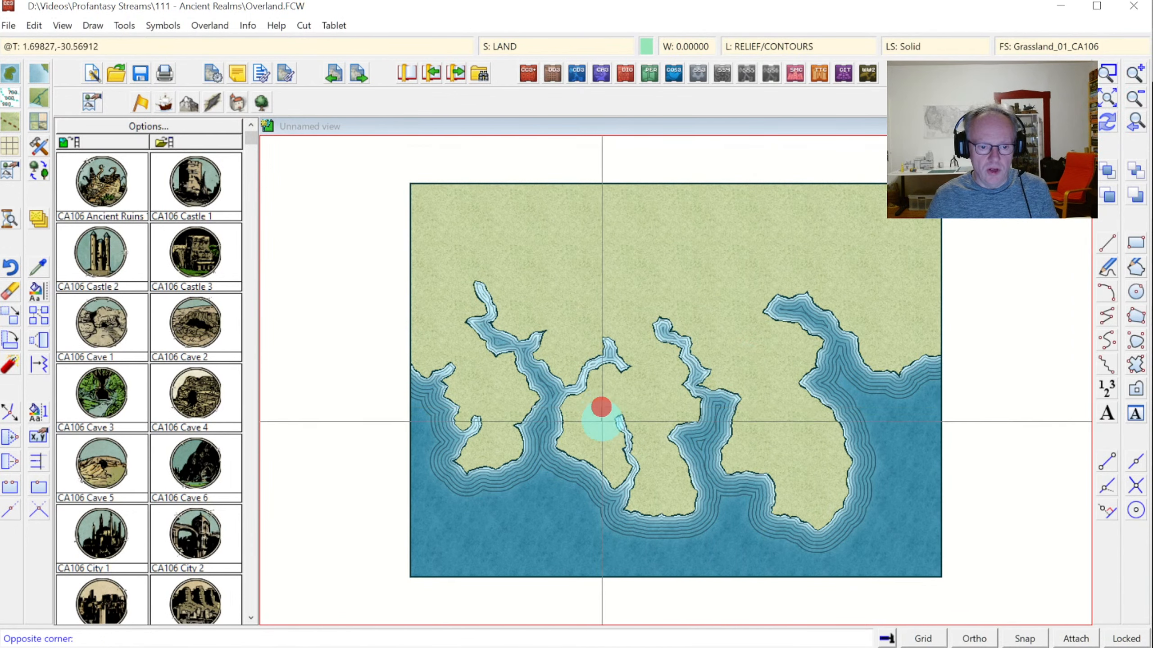
left_click(717, 536)
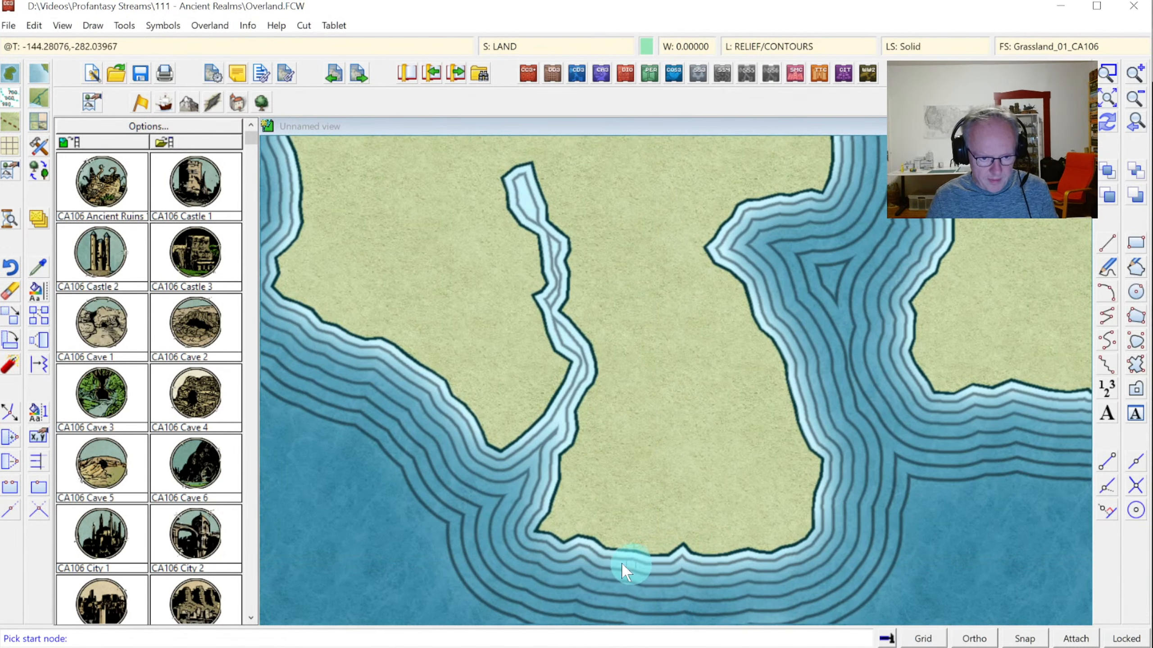
left_click(541, 533)
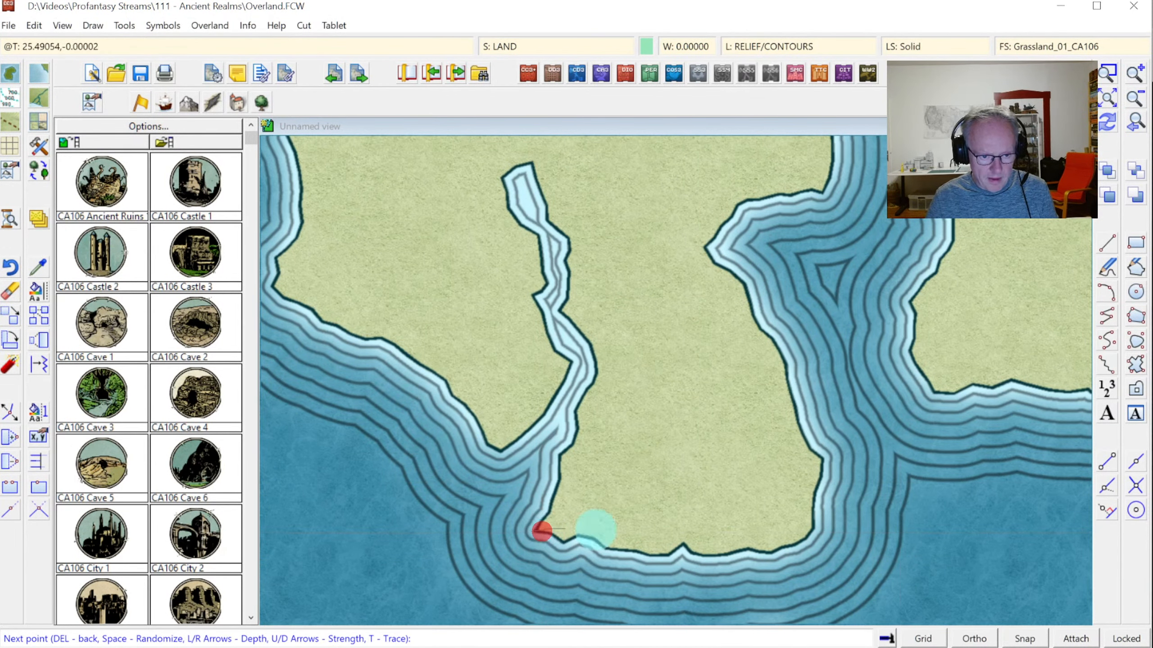
left_click(1134, 126)
left_click(613, 522)
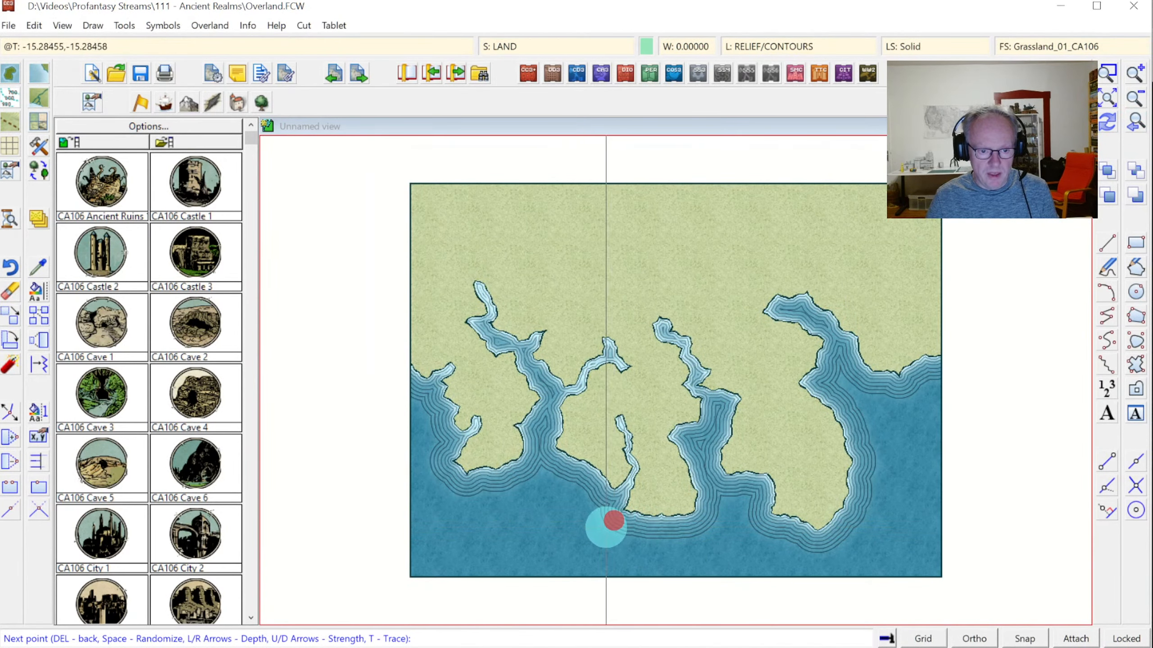
left_click(602, 537)
left_click(618, 543)
left_click(624, 553)
left_click(636, 547)
left_click(631, 538)
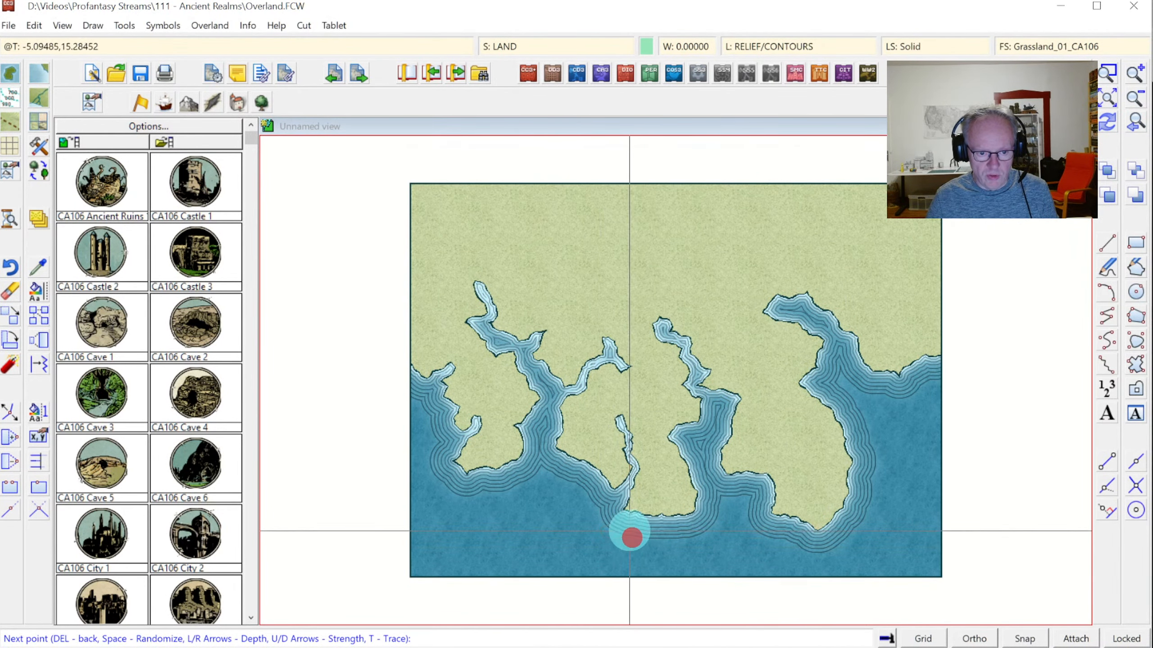
left_click(645, 535)
left_click(652, 546)
left_click(659, 551)
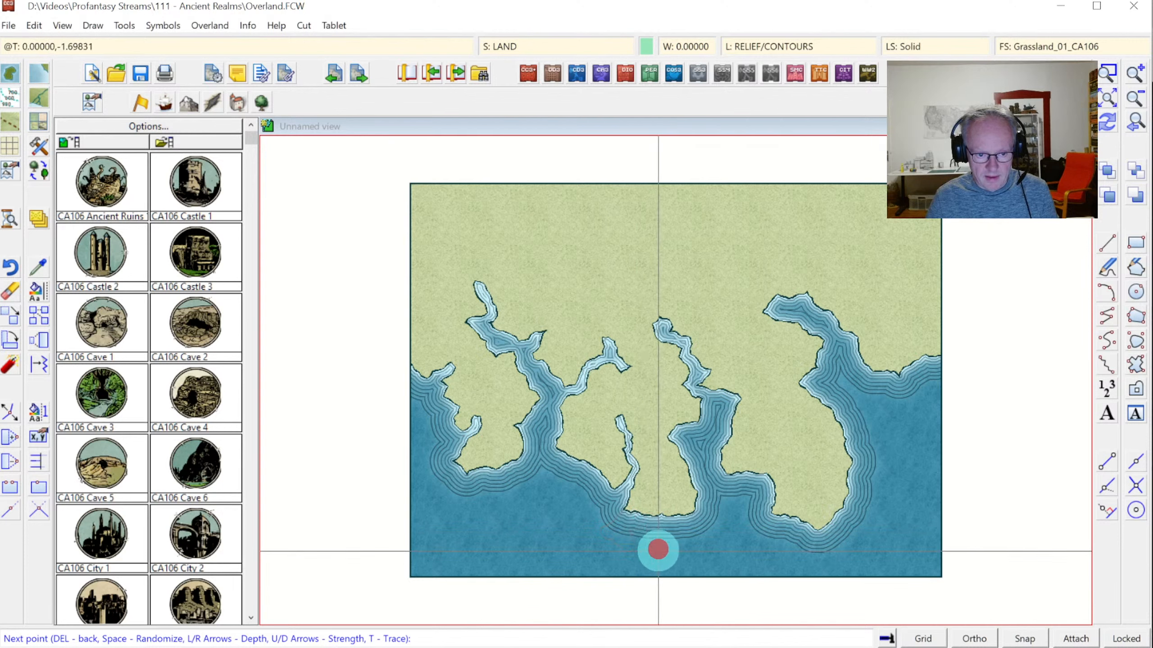
left_click(665, 557)
left_click(667, 541)
left_click(665, 526)
right_click(673, 526)
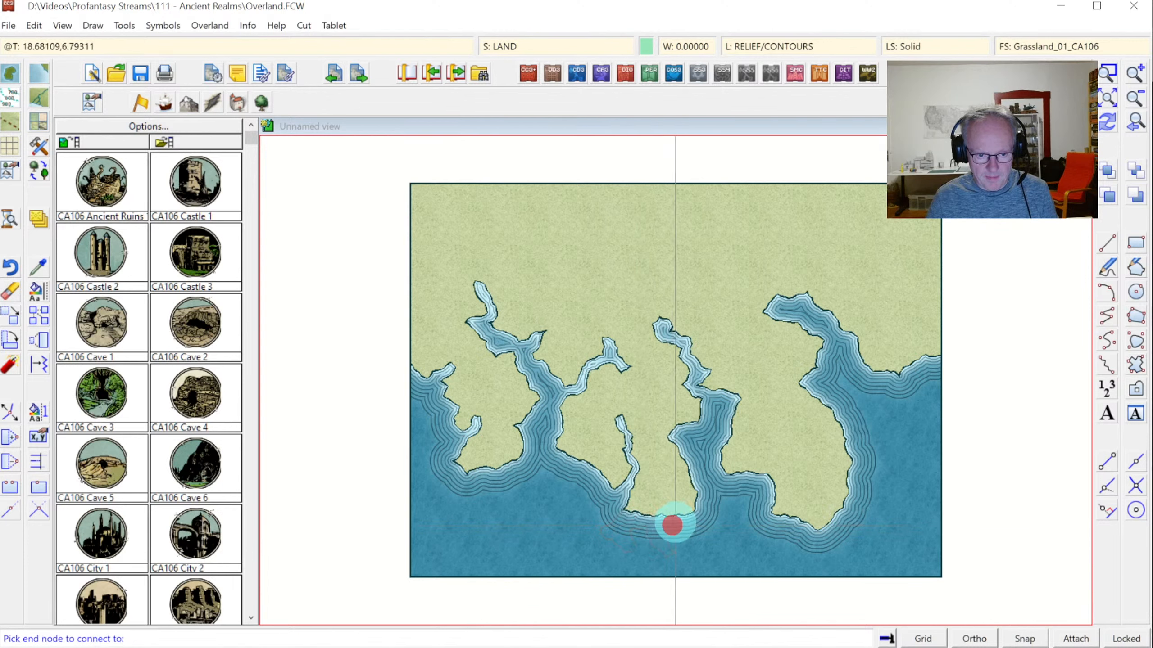
left_click(684, 514)
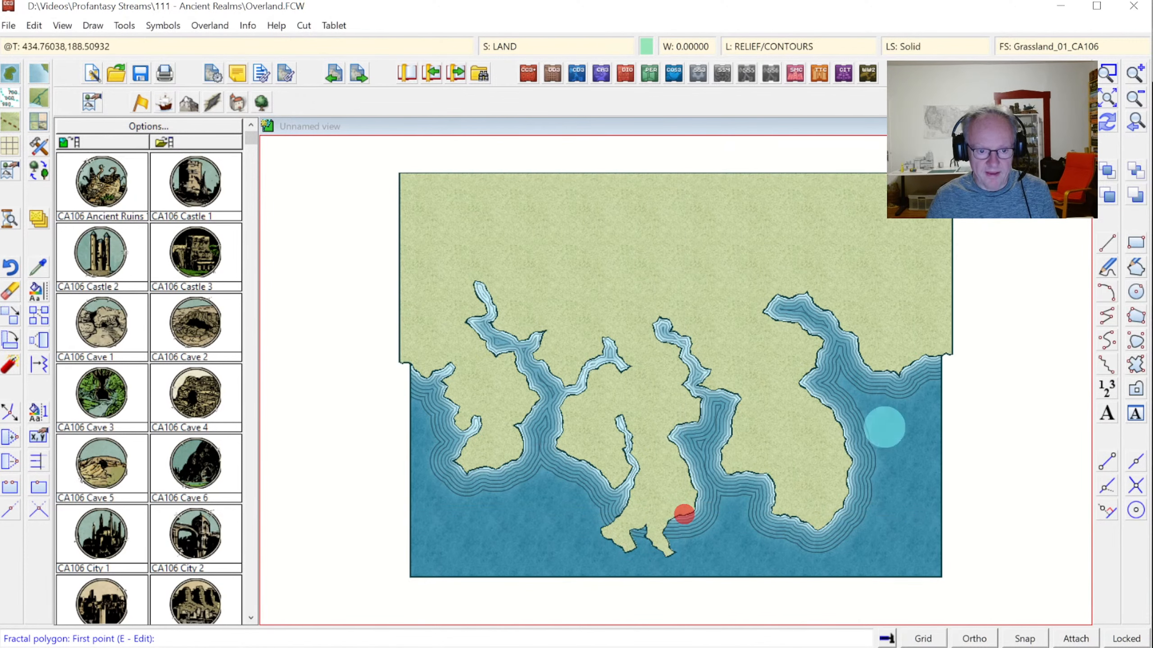
left_click(1117, 134)
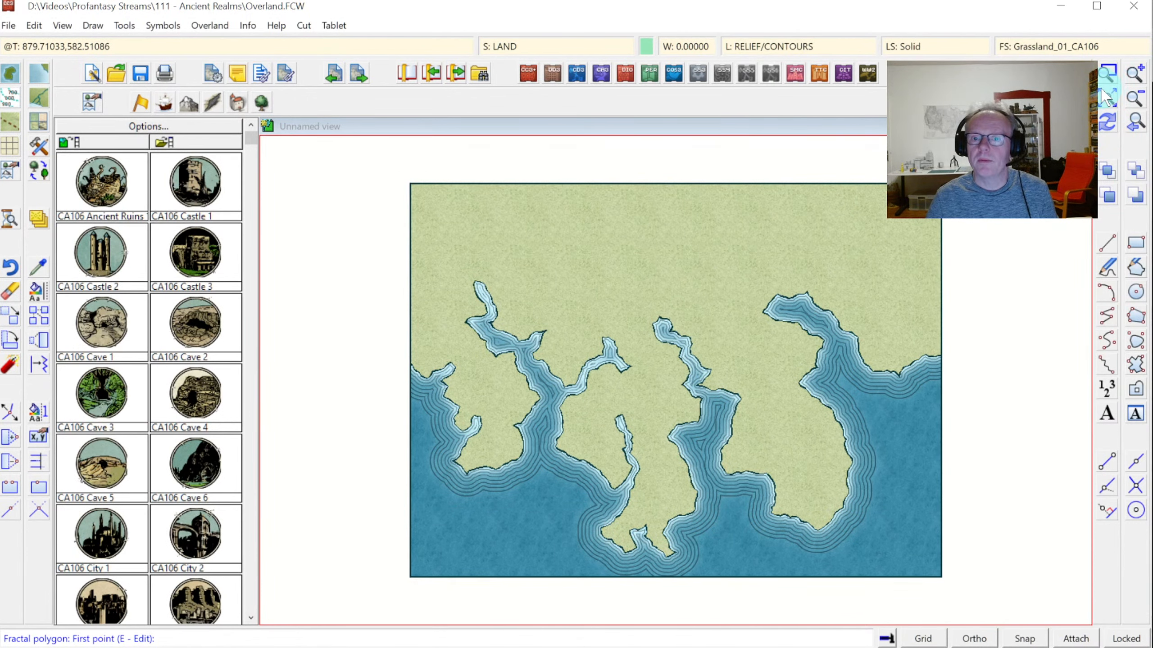
Edit the eastern peninsula's southern tip to add a small, narrow spit hooking southwest.
left_click(690, 373)
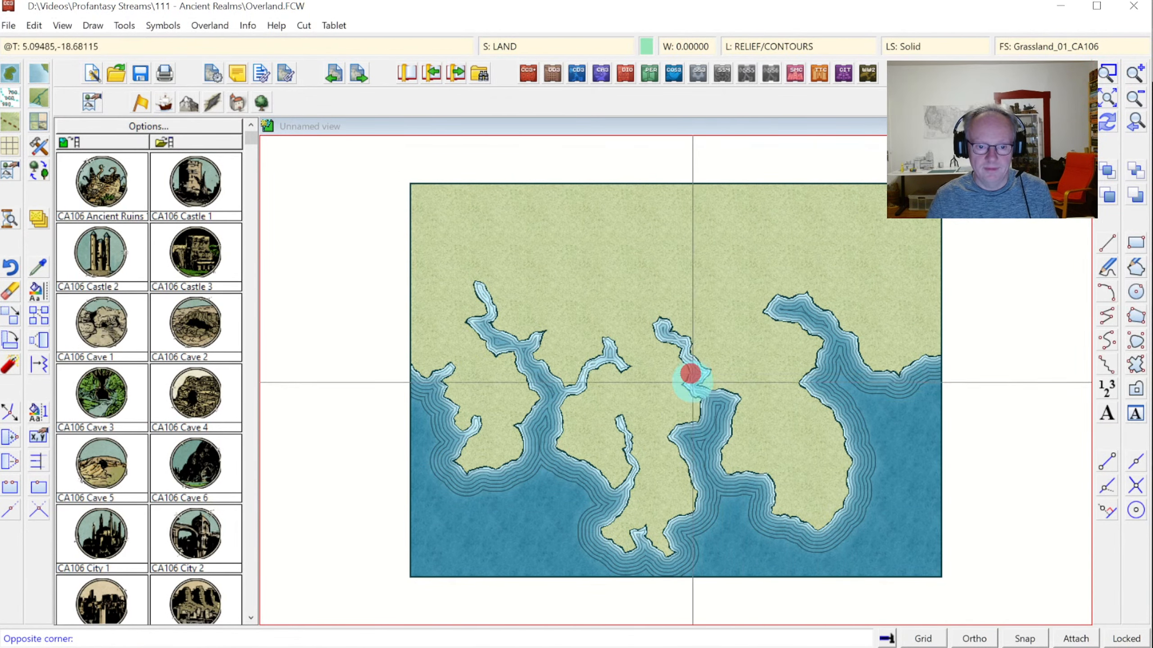
left_click(875, 544)
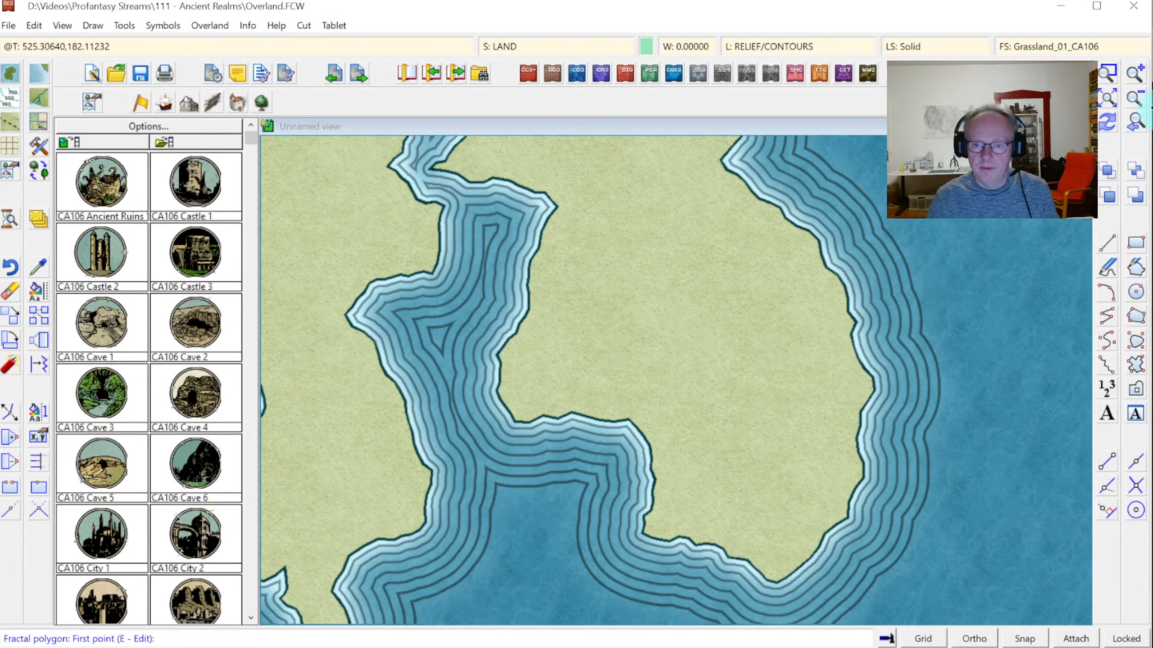
left_click(1134, 99)
left_click(725, 450)
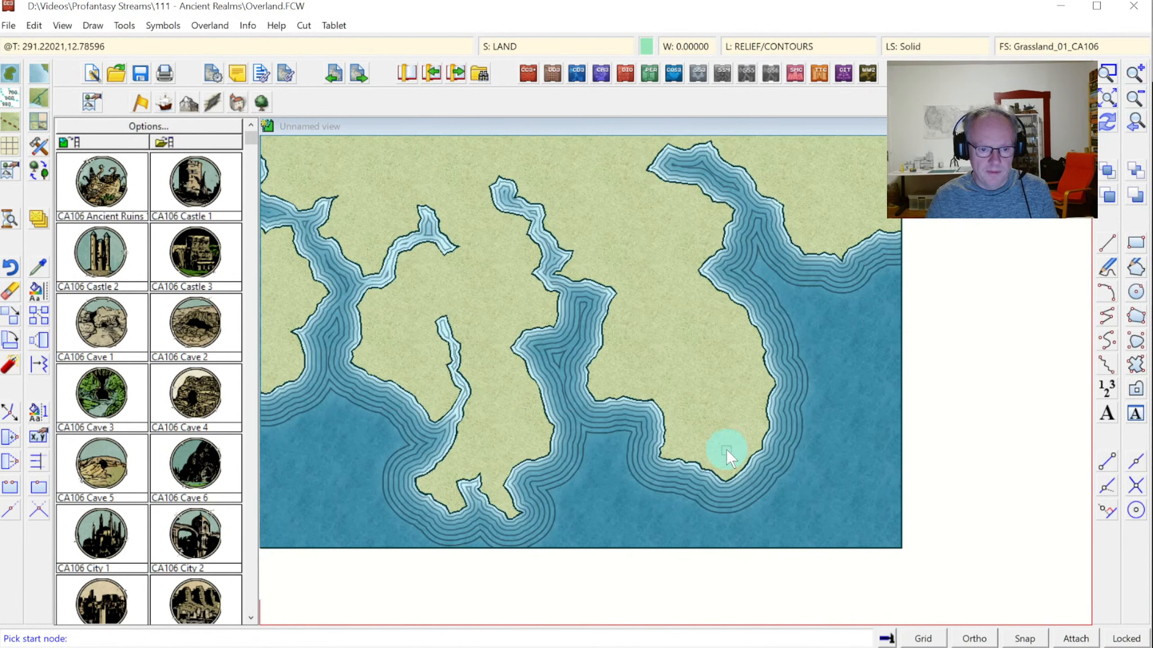
left_click(702, 470)
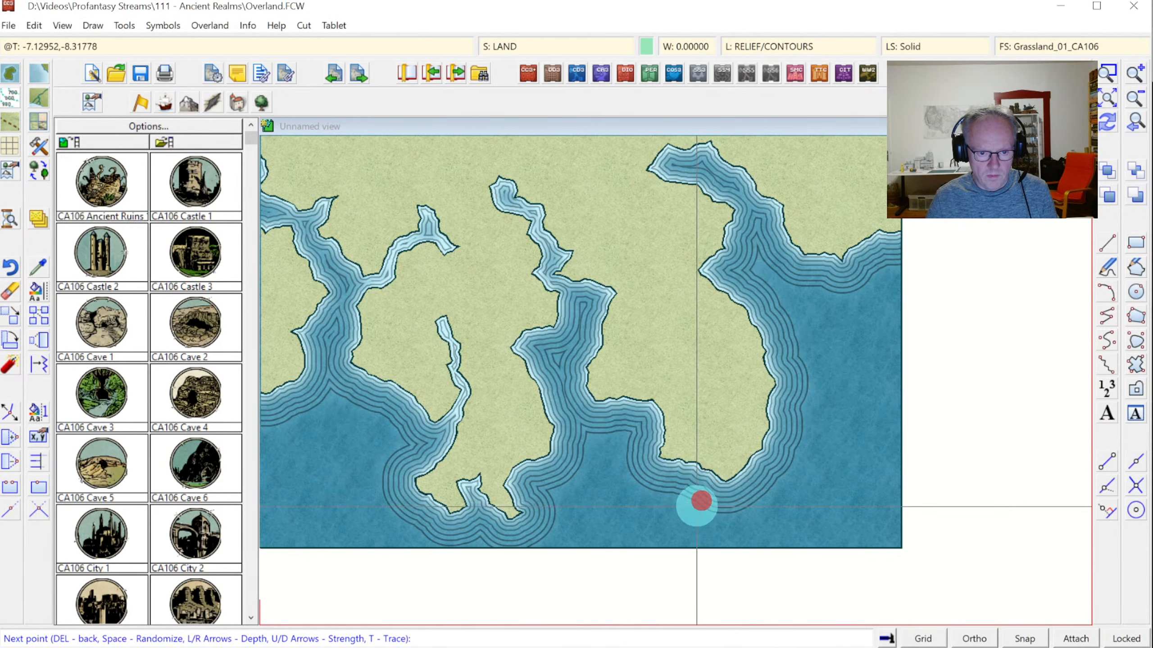
left_click(722, 499)
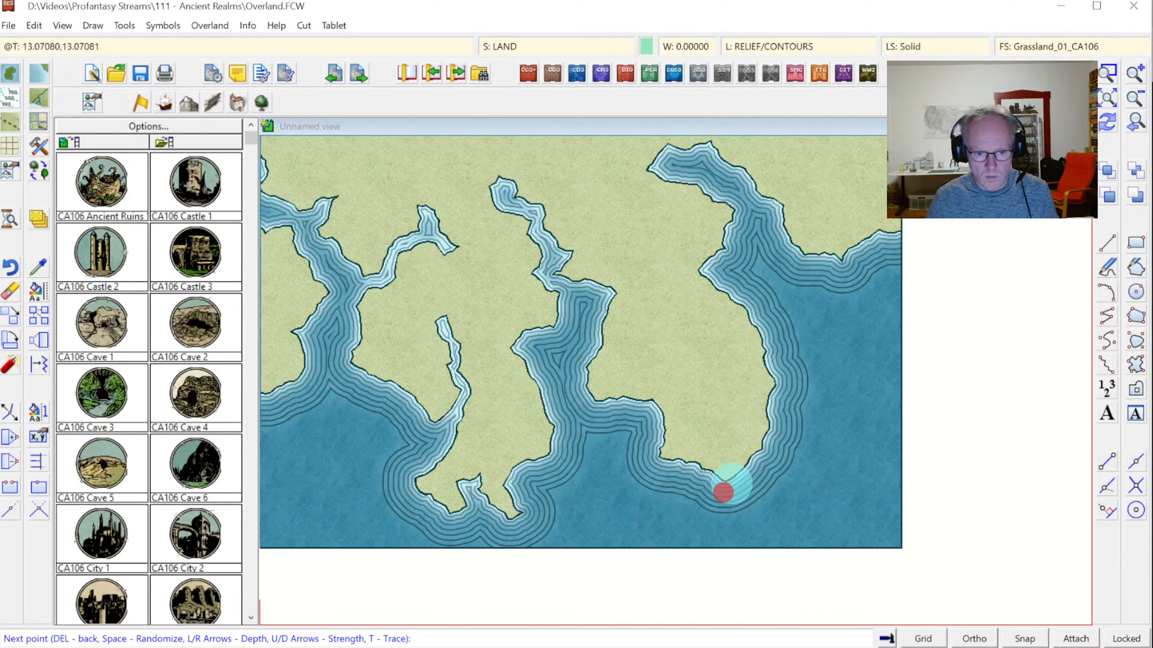
right_click(733, 481)
left_click(741, 462)
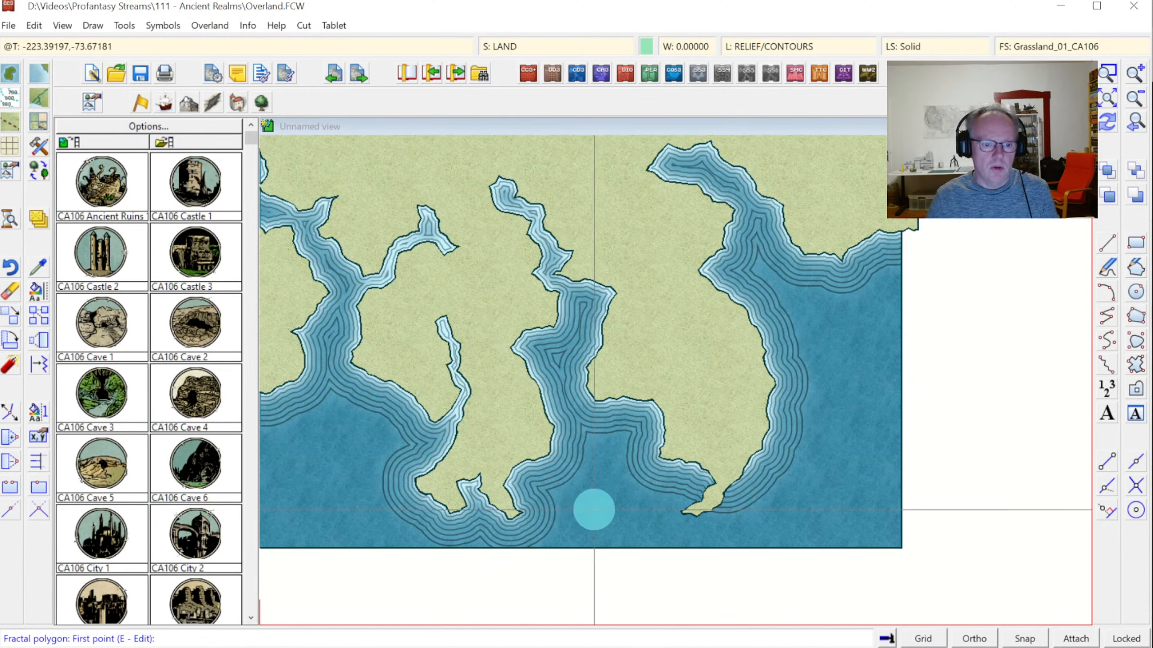
Draw a chain of three small fractal islands across the mouth of the middle bay, between the two southern peninsula tips.
left_click(614, 514)
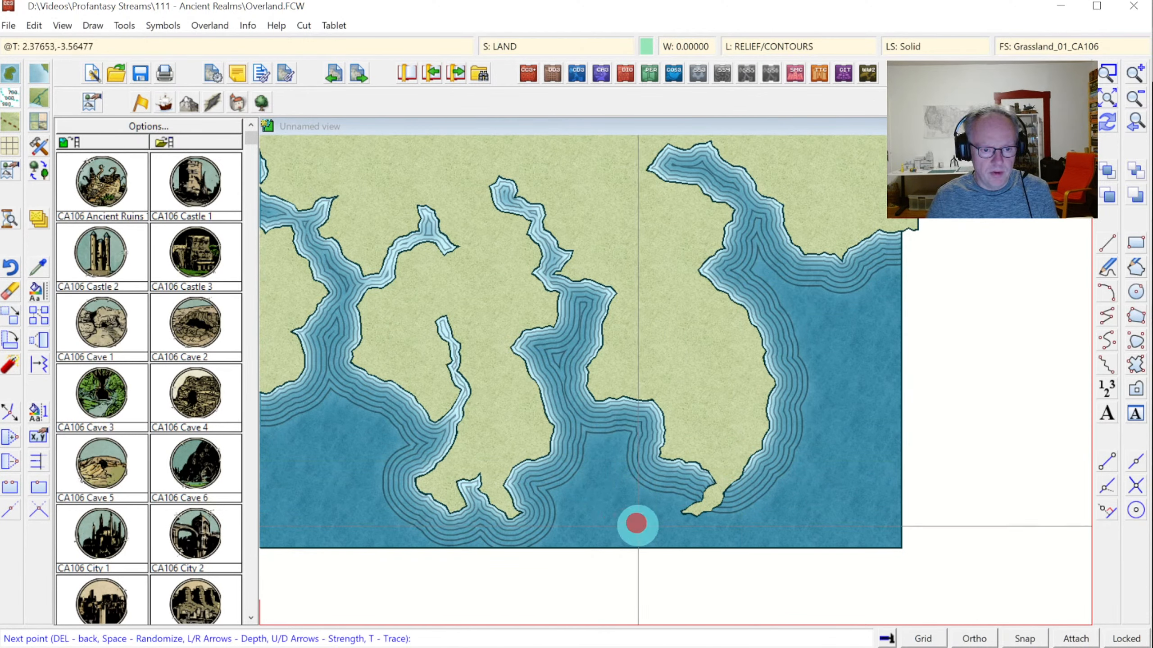
right_click(642, 520)
left_click(593, 510)
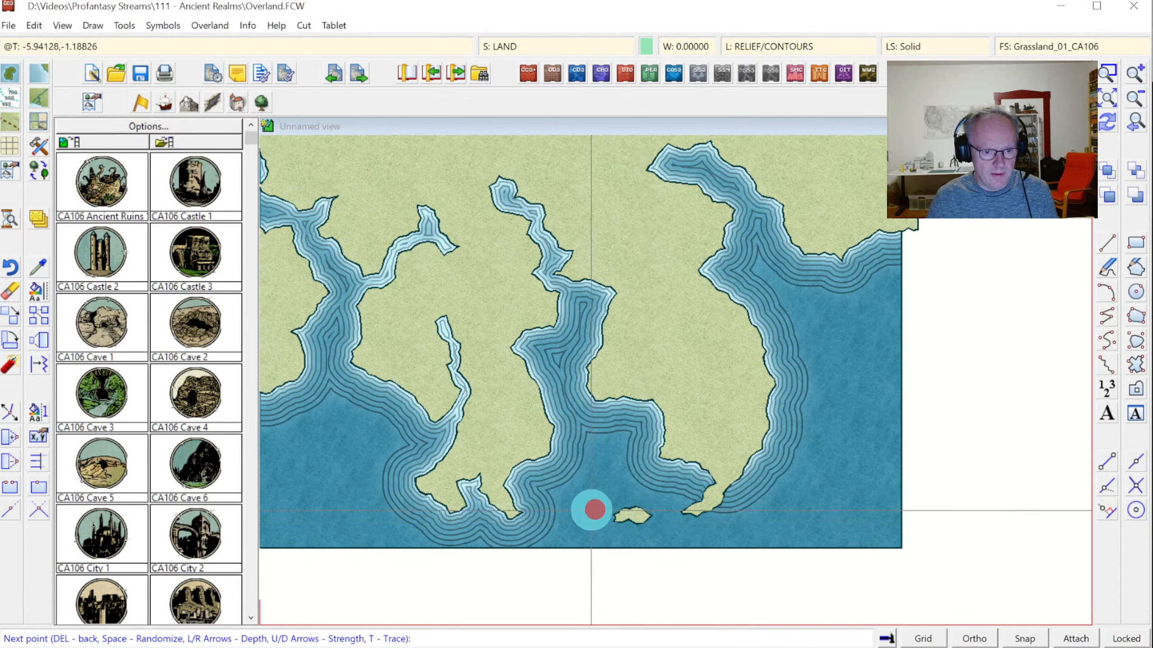
right_click(604, 510)
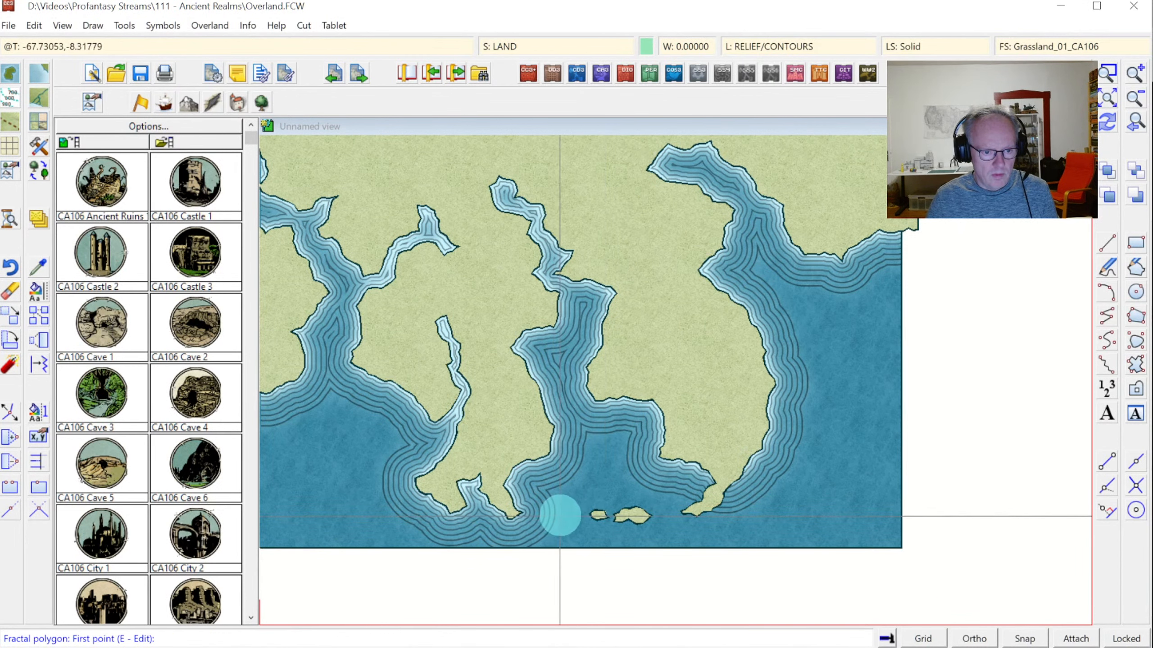
left_click(544, 512)
right_click(559, 513)
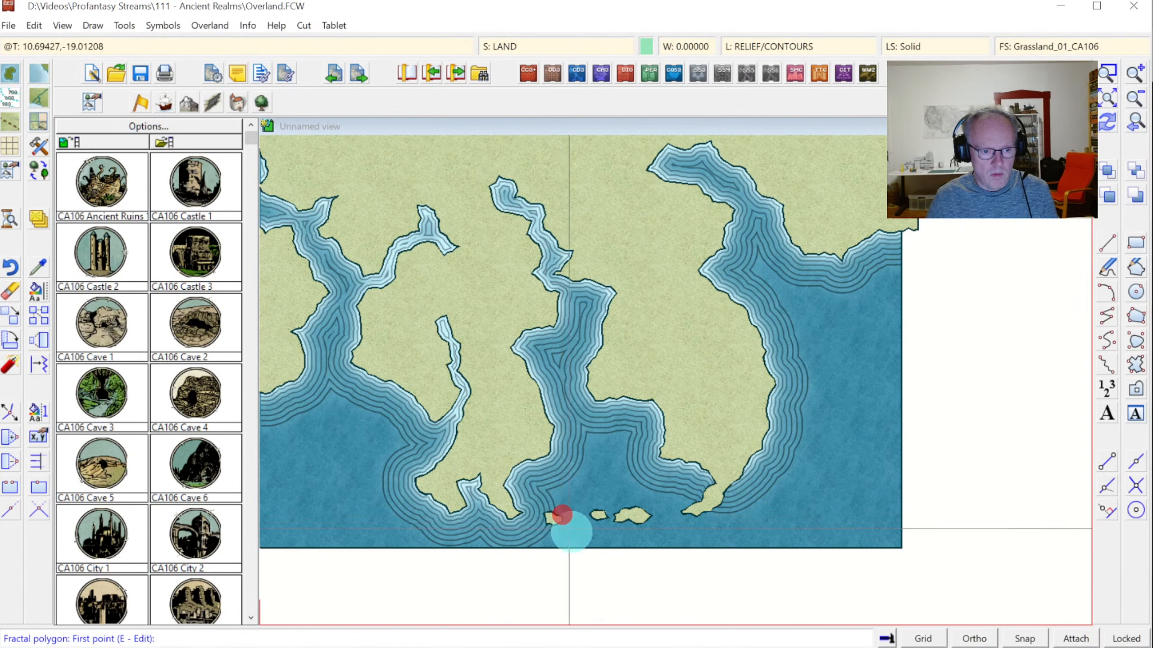
Draw a small fractal island just south of the two-pronged headland, extending past the map's southern border.
left_click(434, 557)
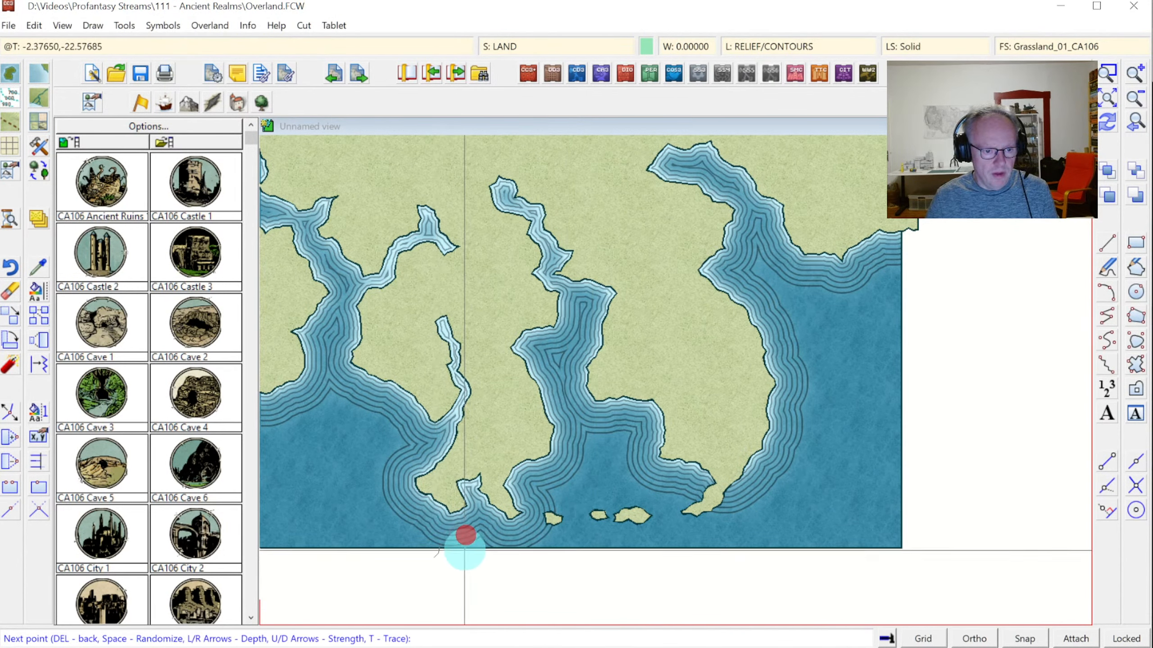
left_click(472, 556)
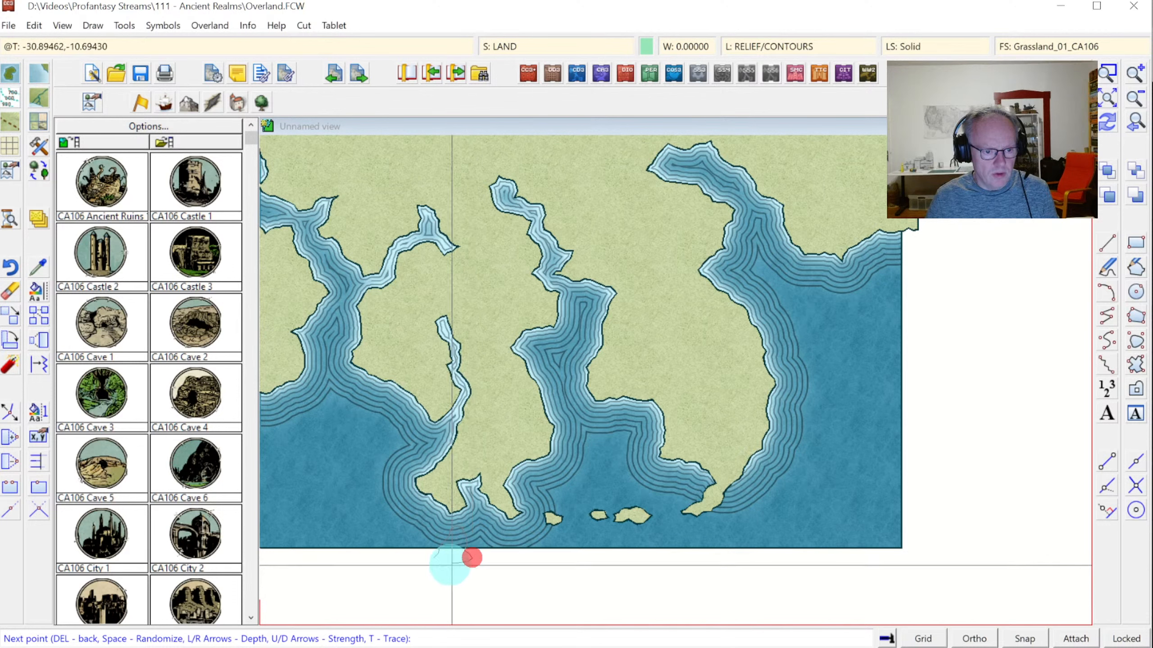
right_click(428, 570)
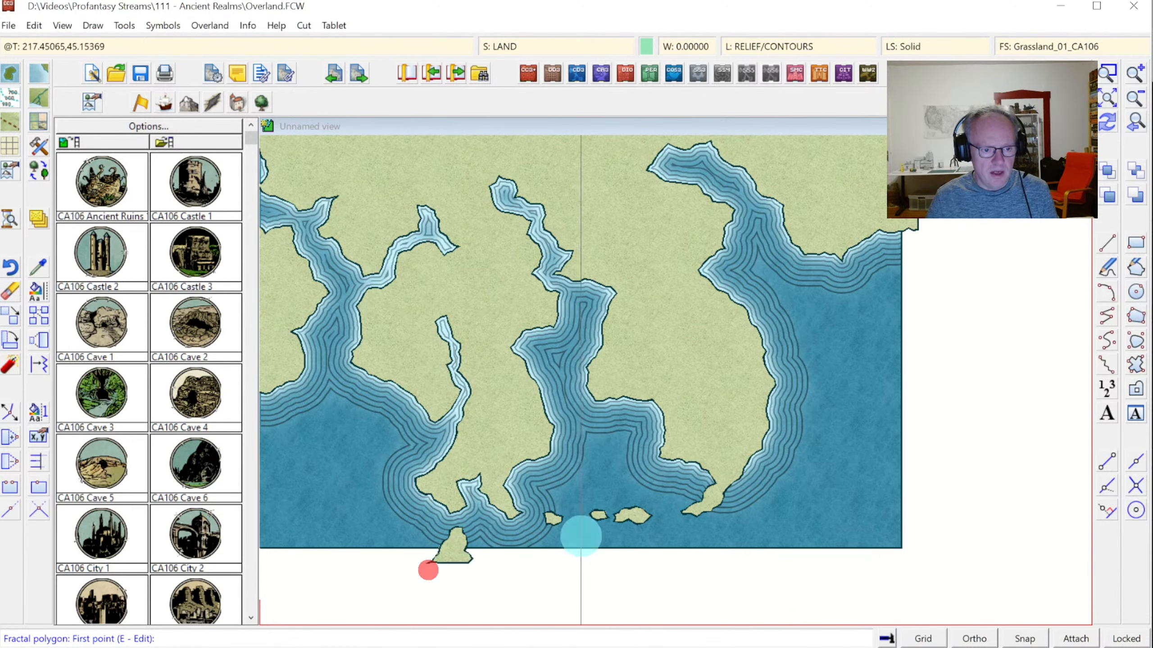
Draw an irregular, elongated fractal island close off the eastern peninsula's southeastern coast.
left_click(1135, 121)
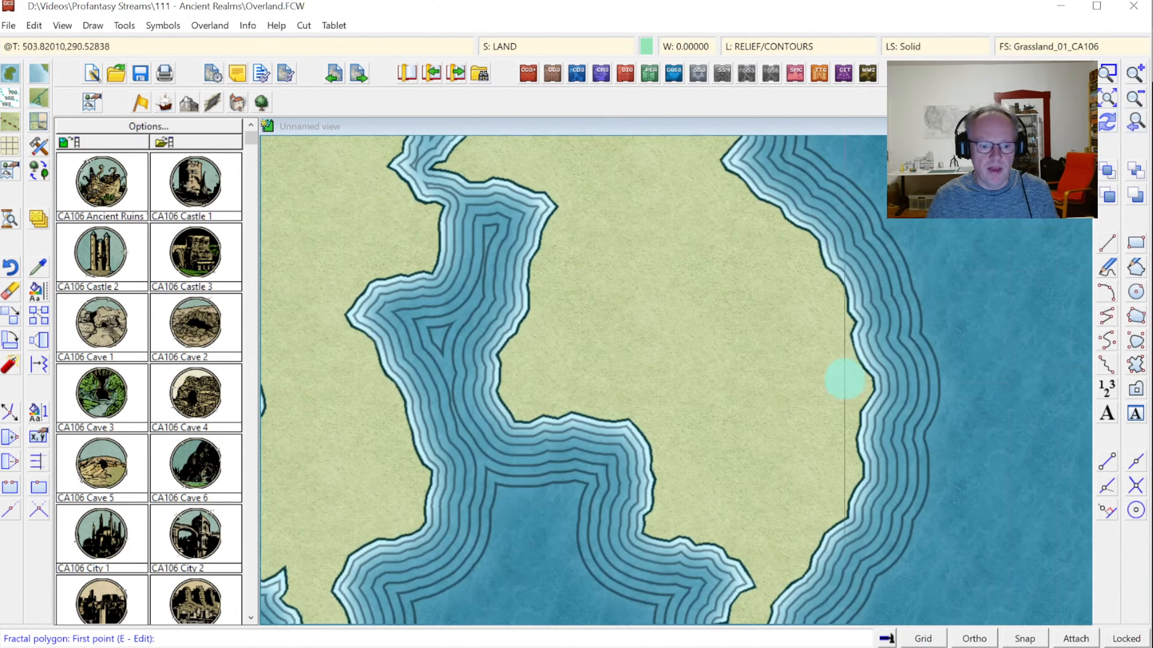
left_click(1107, 97)
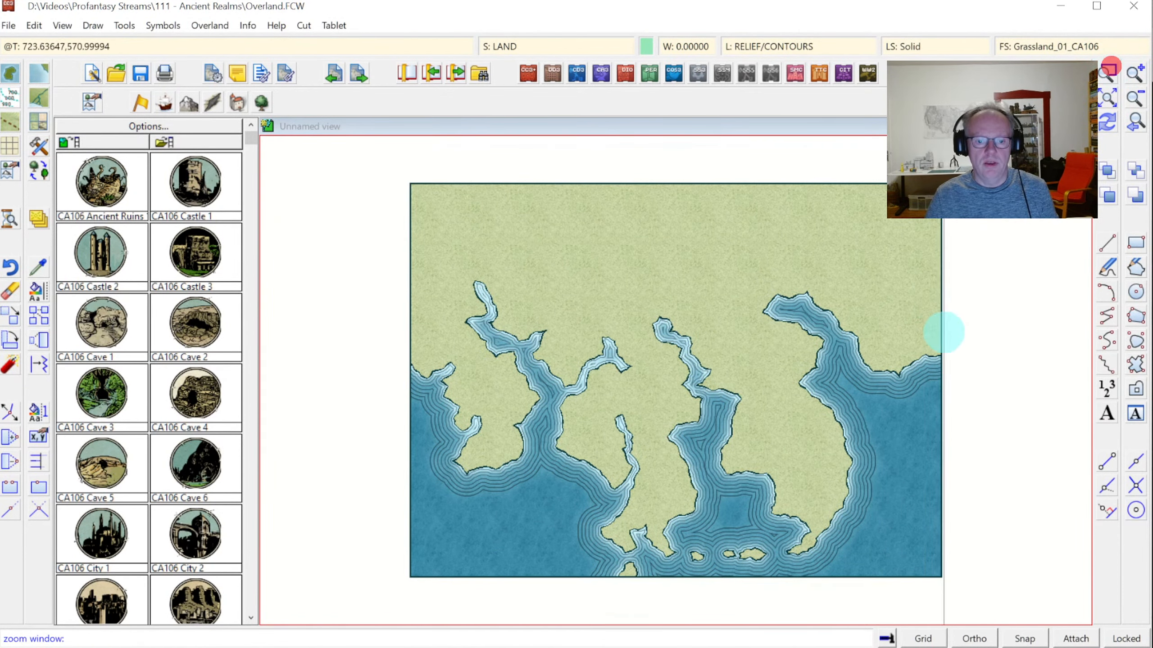
left_click(764, 407)
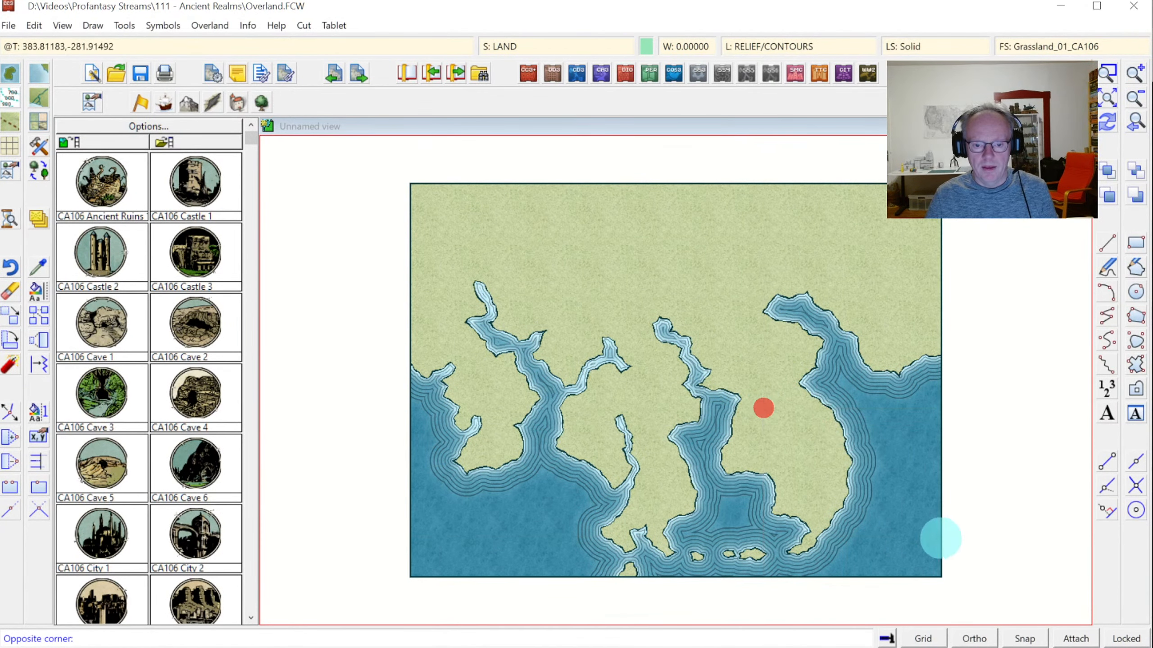
left_click(959, 583)
left_click(662, 435)
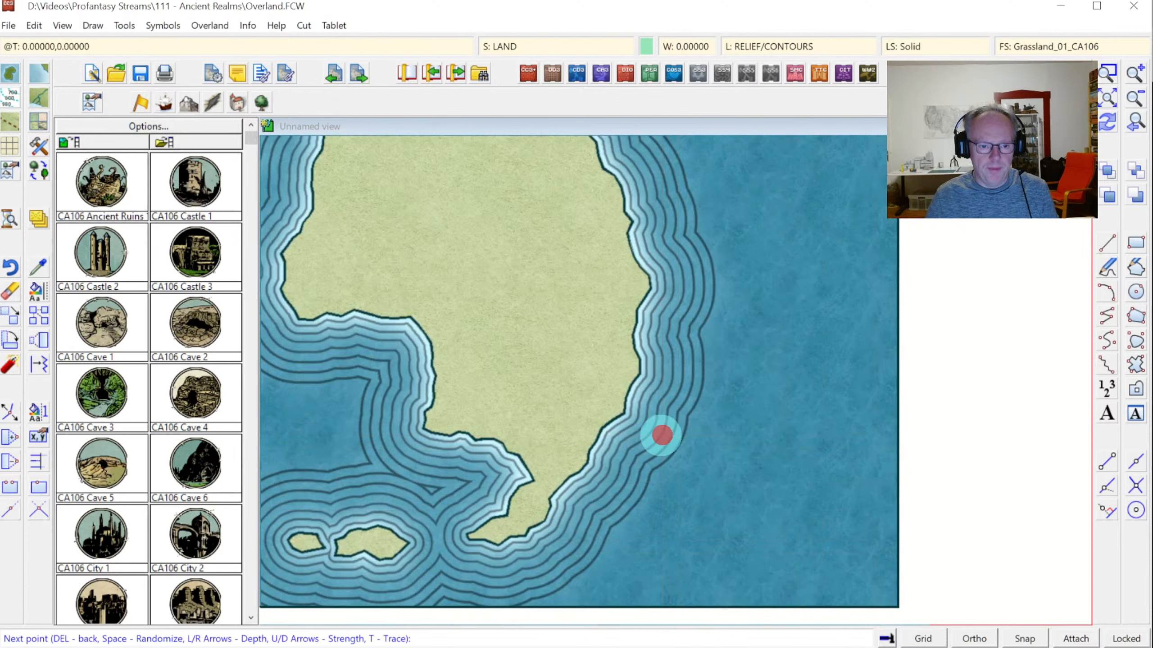
left_click(628, 493)
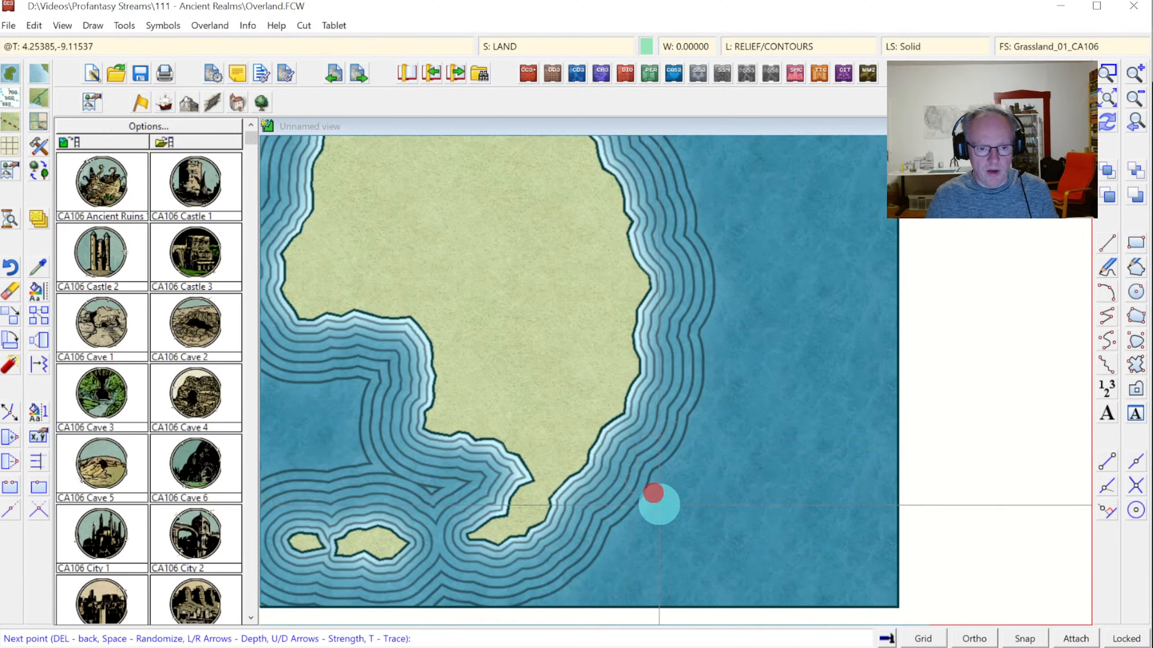
left_click(695, 492)
left_click(670, 459)
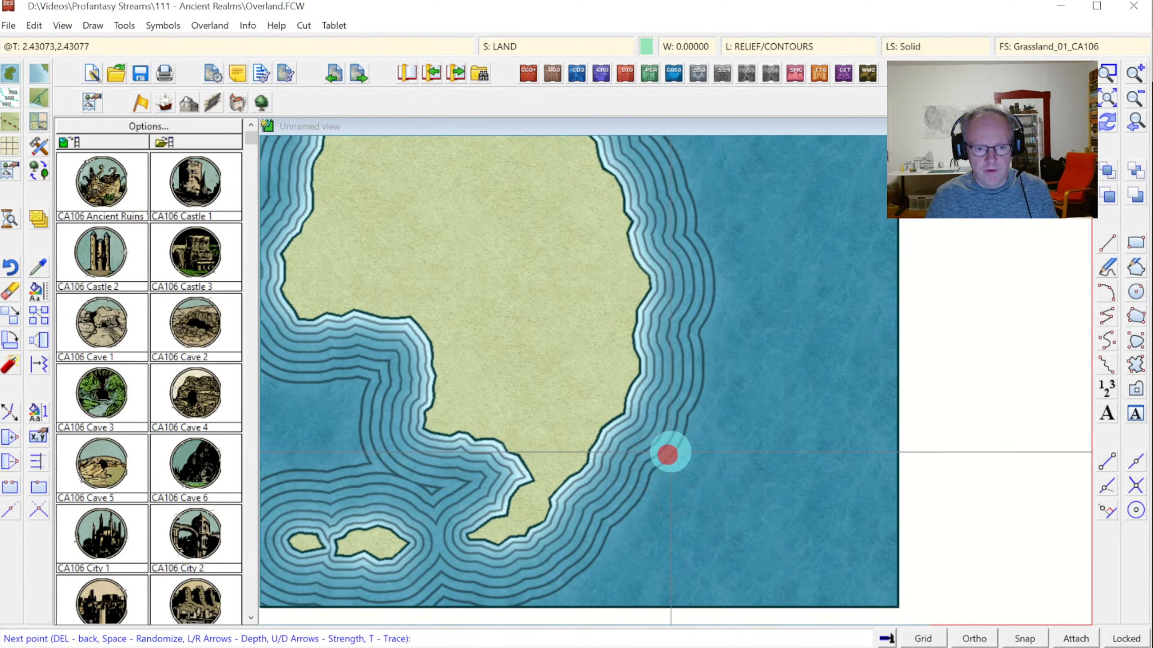
left_click(688, 417)
right_click(689, 417)
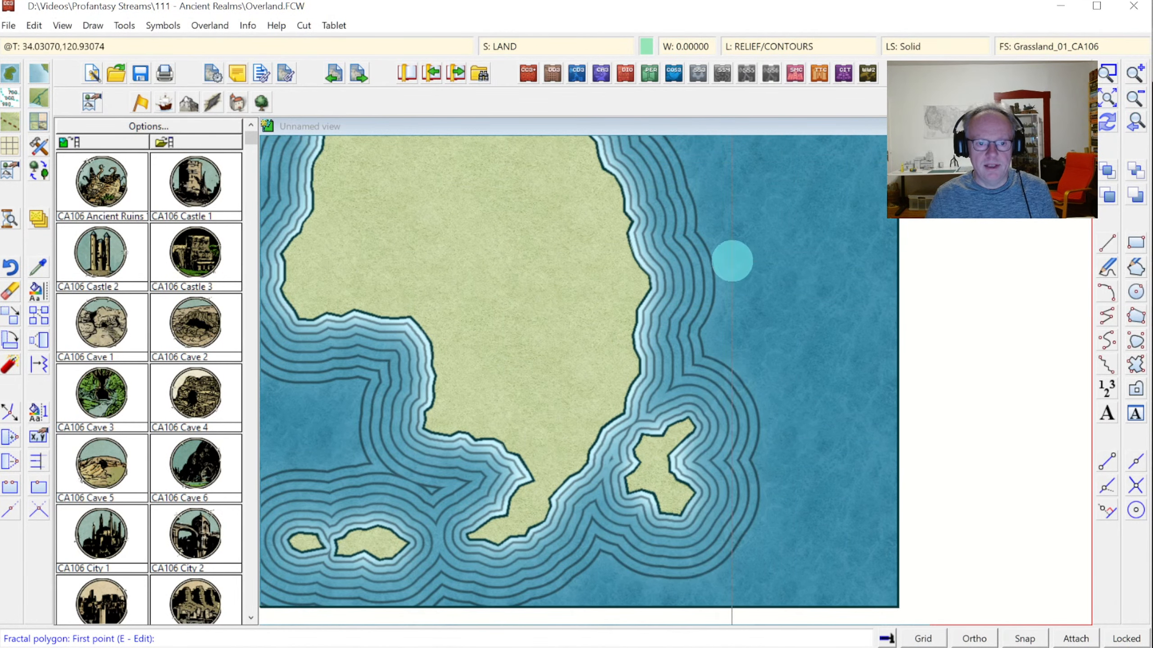
Draw a small fractal island off the eastern peninsula's east coast, north of the island near its southeastern shore.
left_click(706, 252)
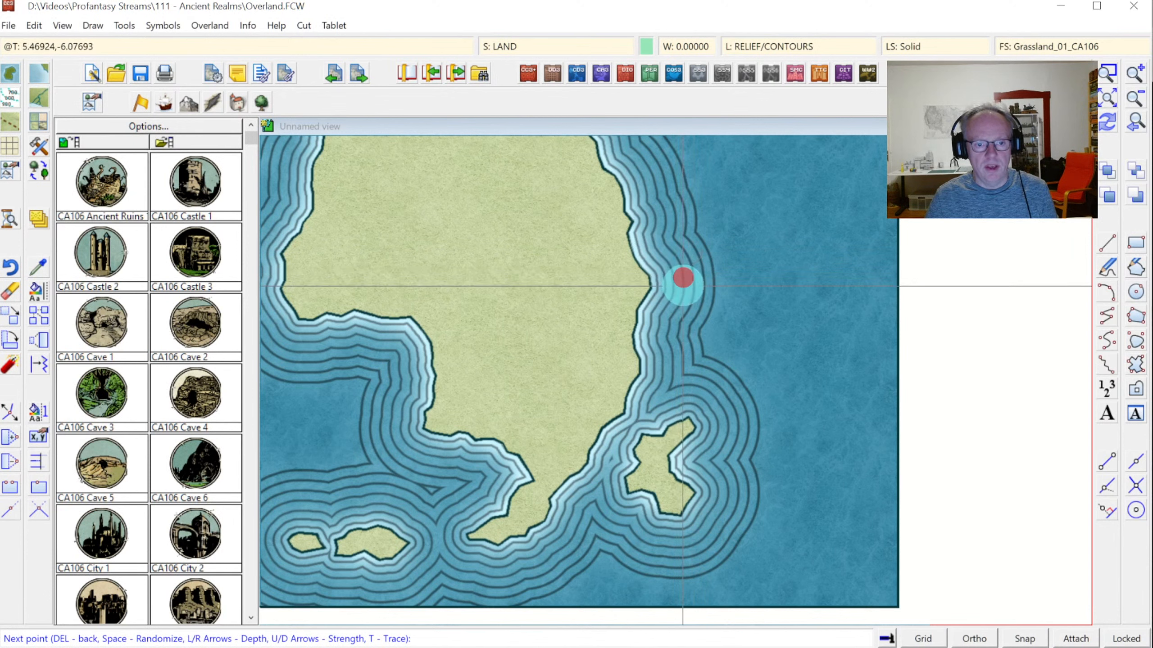
left_click(709, 290)
left_click(715, 300)
left_click(736, 298)
left_click(742, 276)
left_click(746, 259)
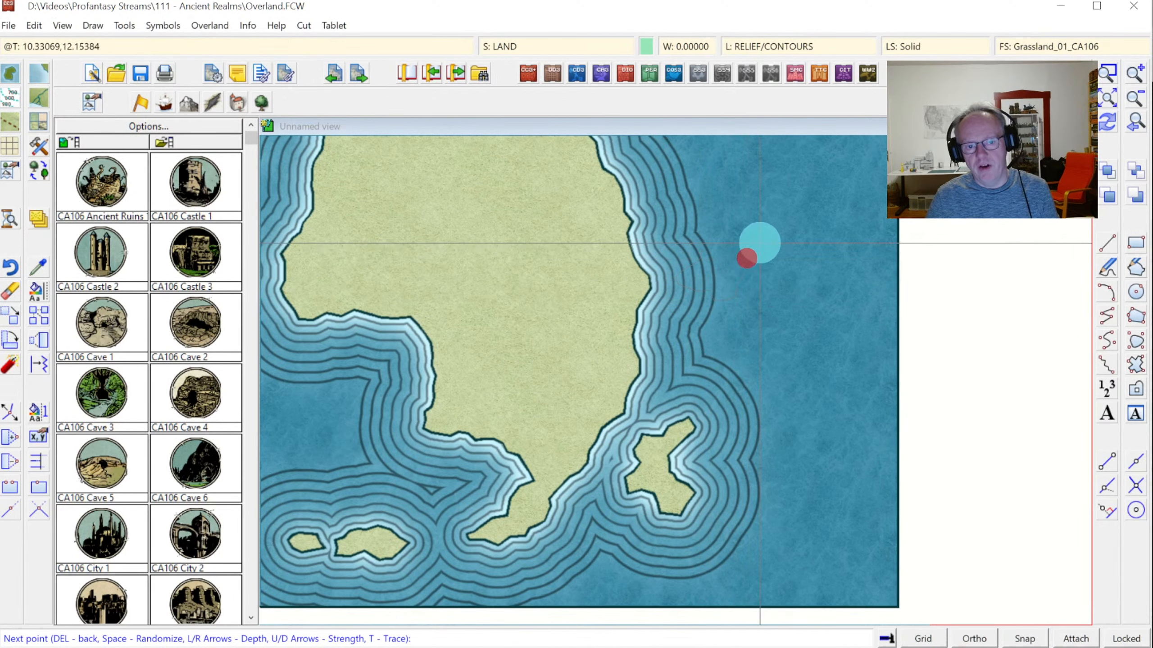
left_click(760, 241)
left_click(751, 230)
left_click(731, 236)
left_click(721, 247)
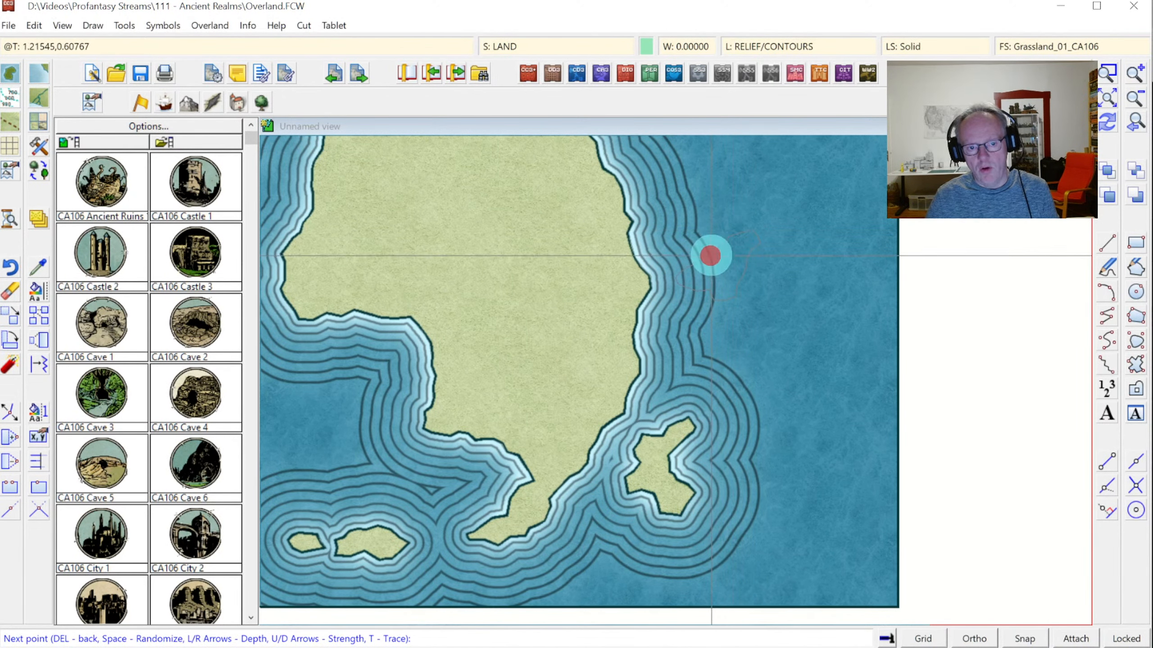
right_click(710, 256)
Edit the eastern bay's western coastline to add a narrow, forked inlet reaching west into the land.
left_click(1134, 129)
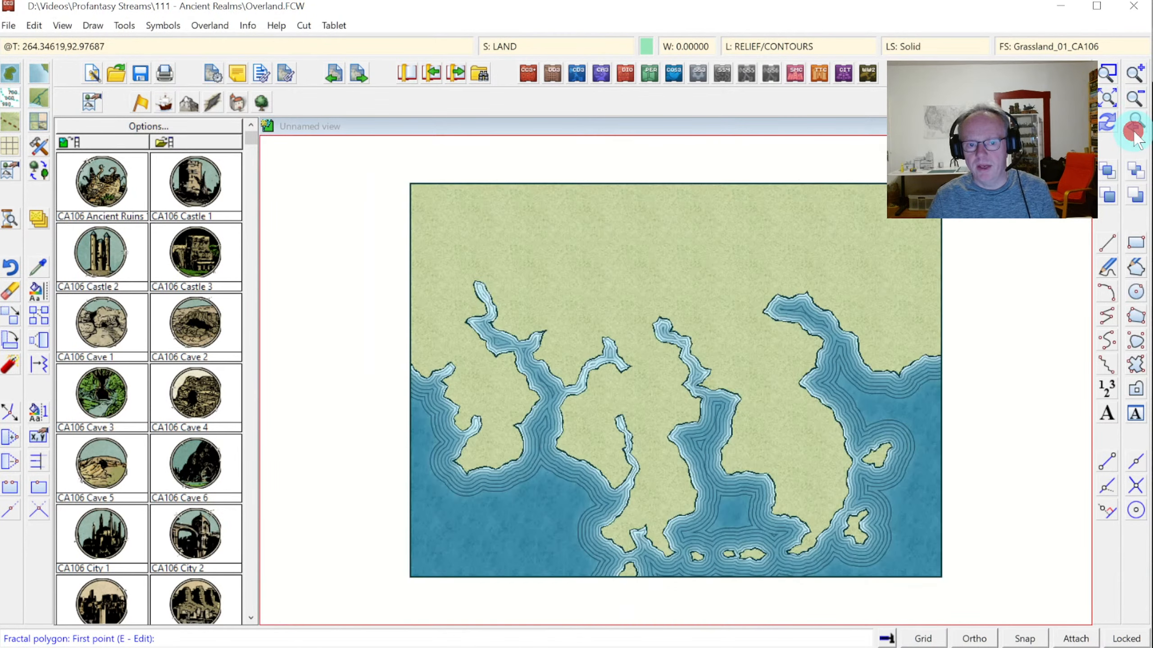
left_click(798, 335)
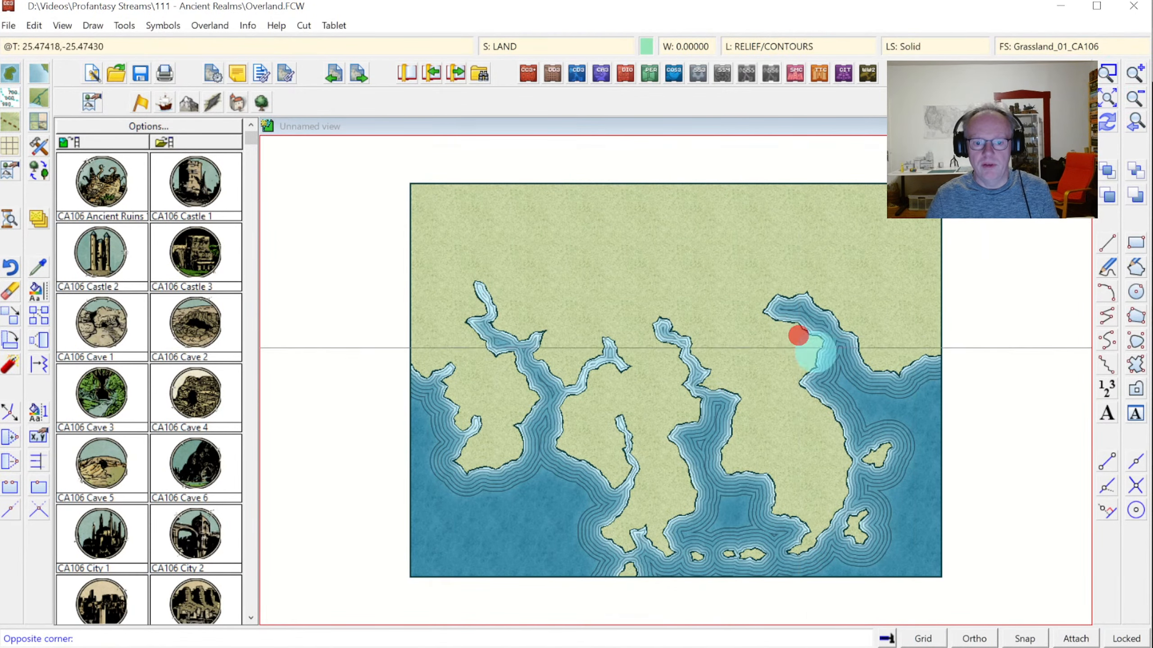
left_click(978, 471)
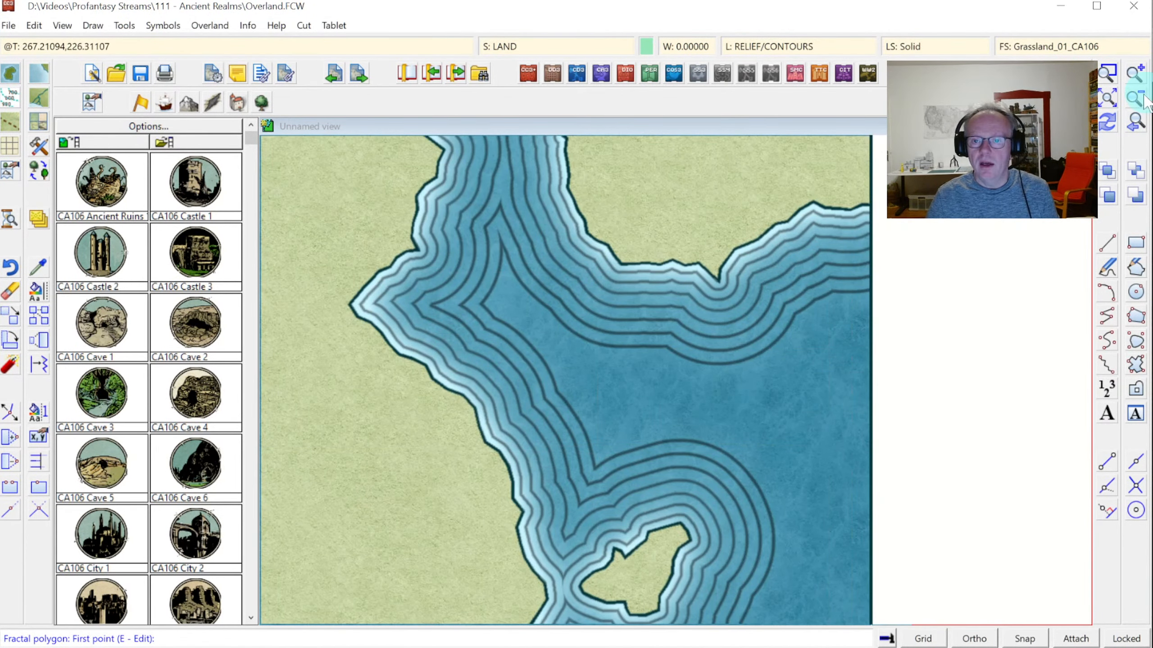
left_click(1142, 96)
key("e")
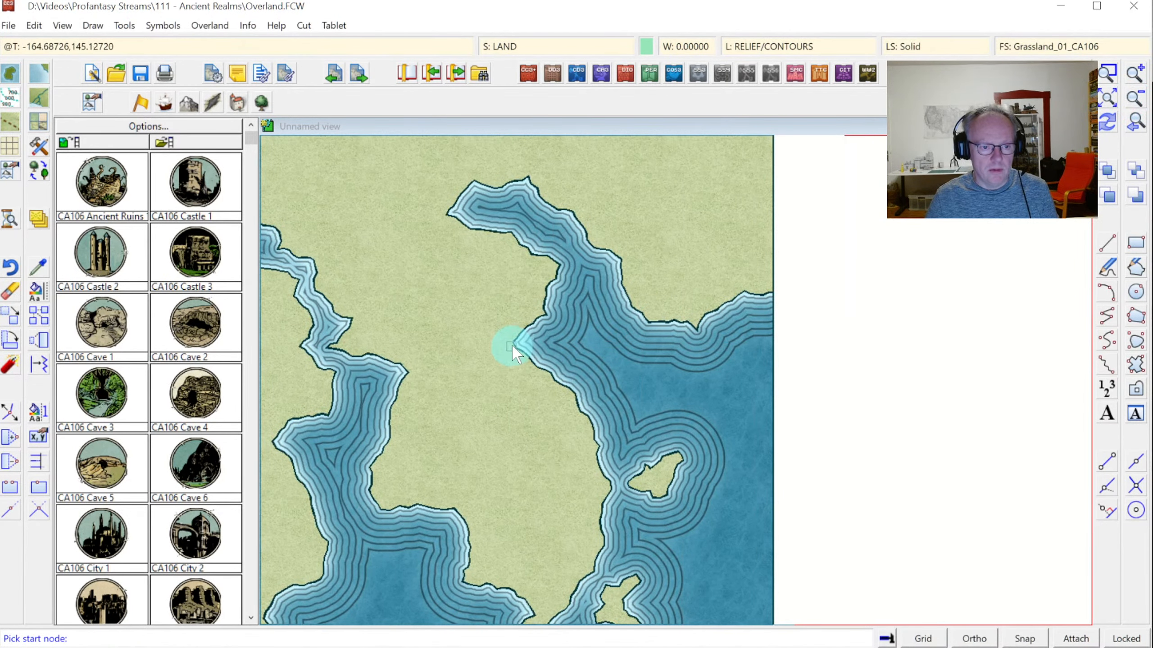
left_click(512, 347)
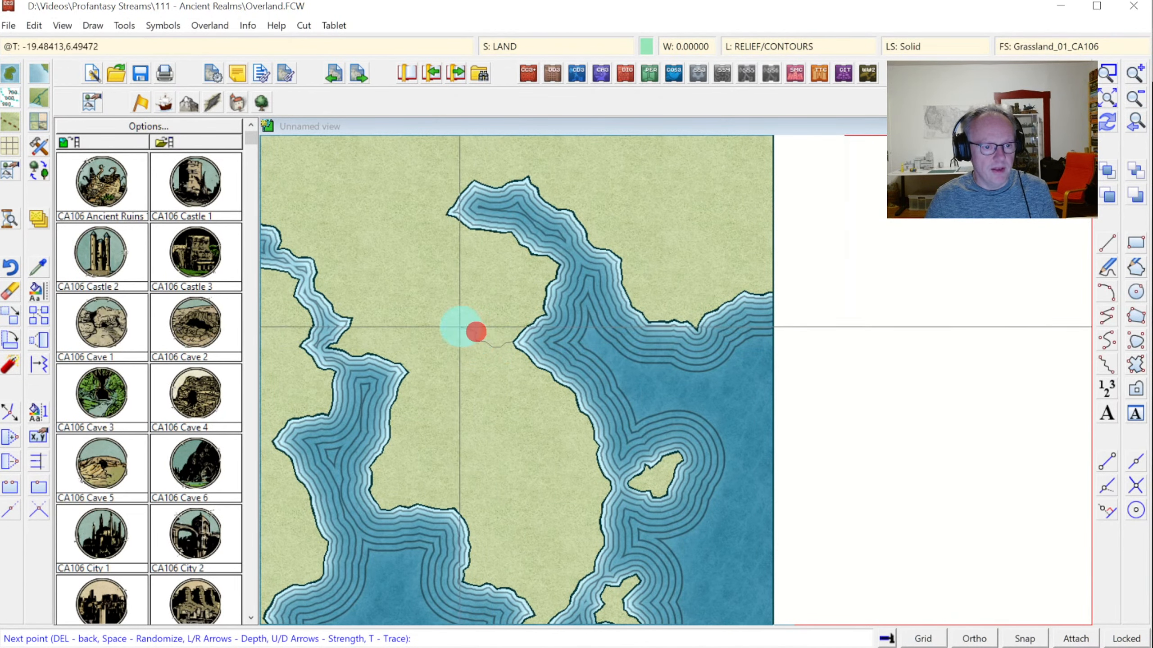
left_click(453, 329)
left_click(443, 326)
left_click(451, 314)
left_click(462, 312)
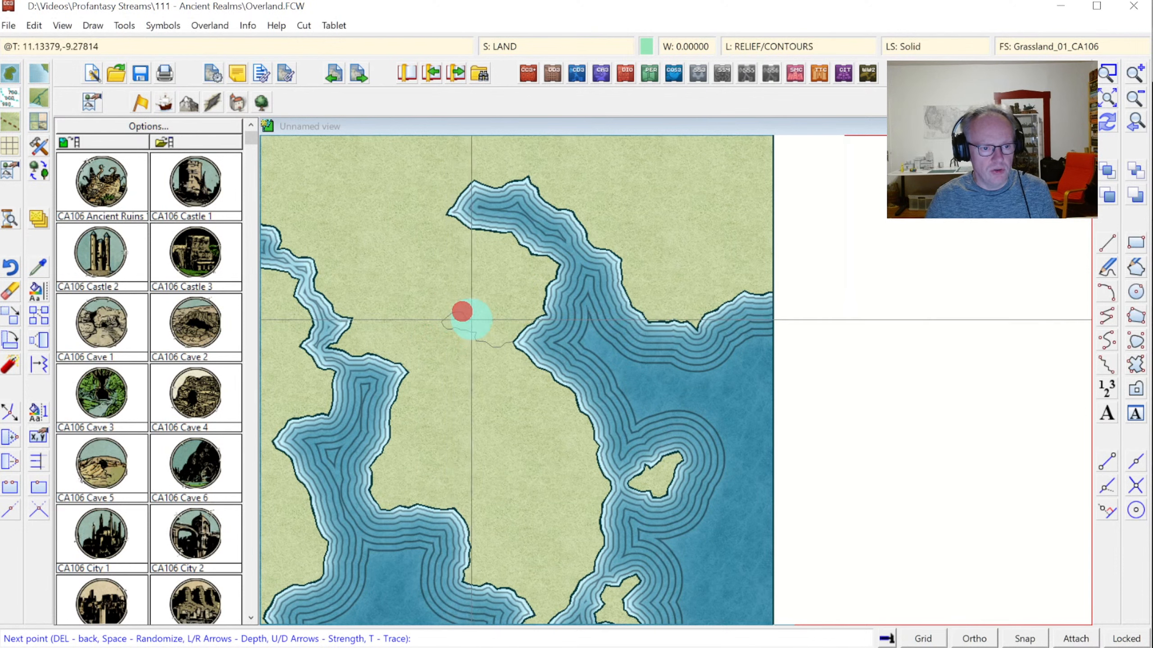
left_click(473, 324)
left_click(486, 312)
left_click(495, 317)
left_click(487, 324)
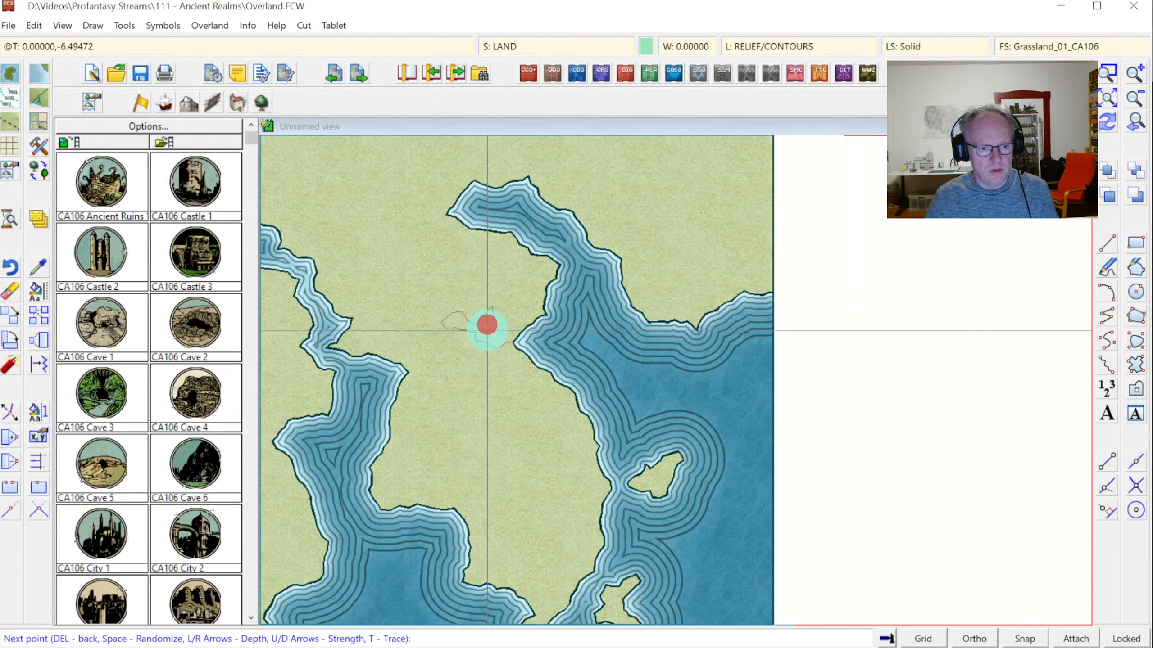
left_click(487, 330)
left_click(496, 334)
left_click(505, 331)
right_click(506, 331)
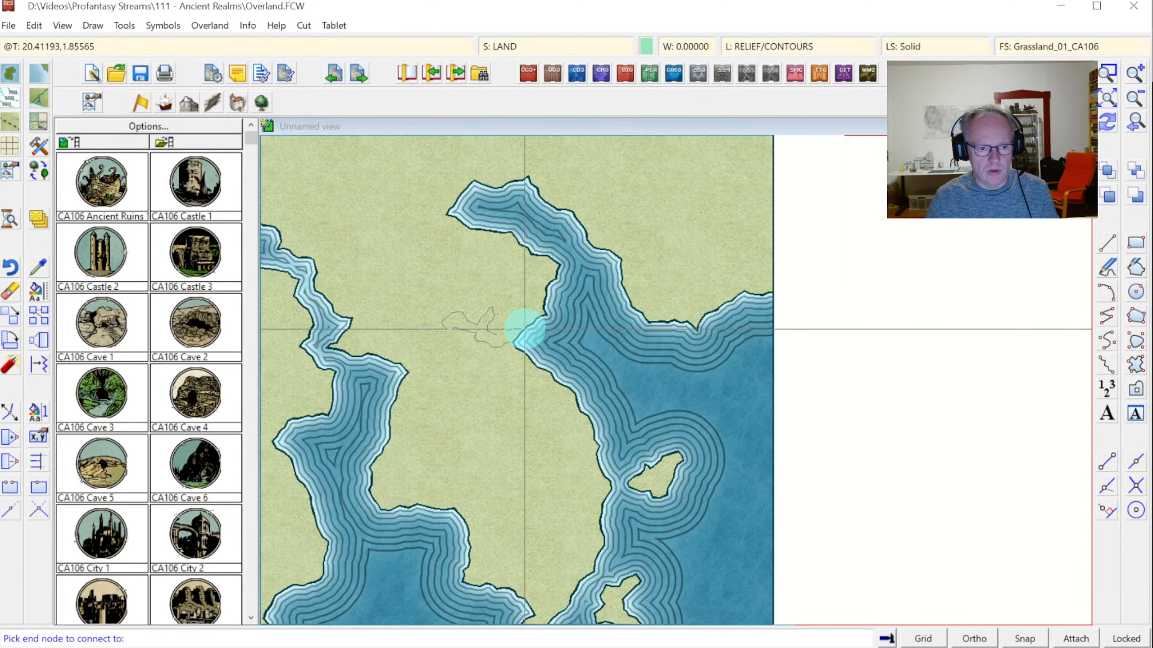
left_click(524, 328)
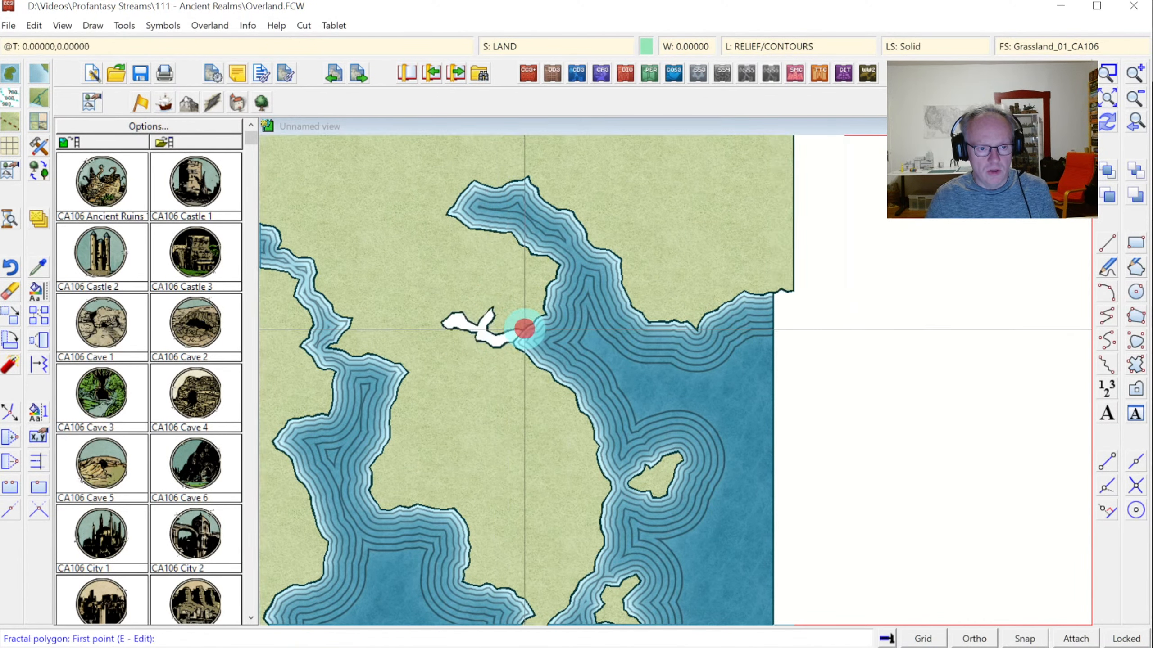
left_click(1109, 124)
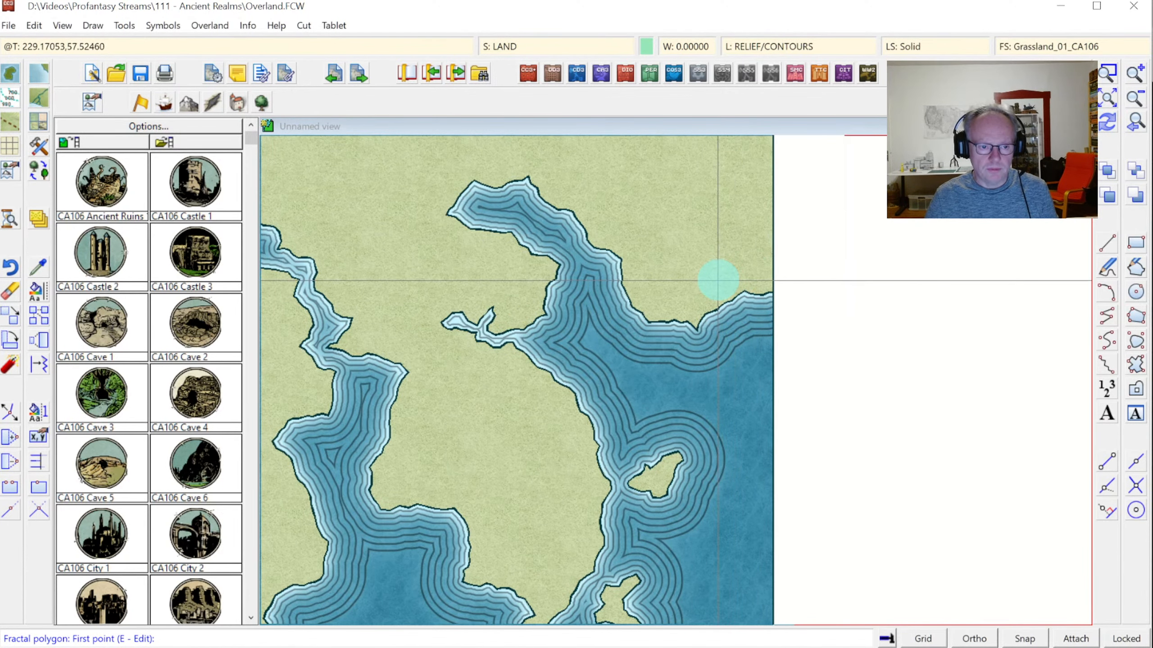
Edit the eastern bay's northern coastline to add a short, narrow inlet reaching north and widening at its head.
key("e")
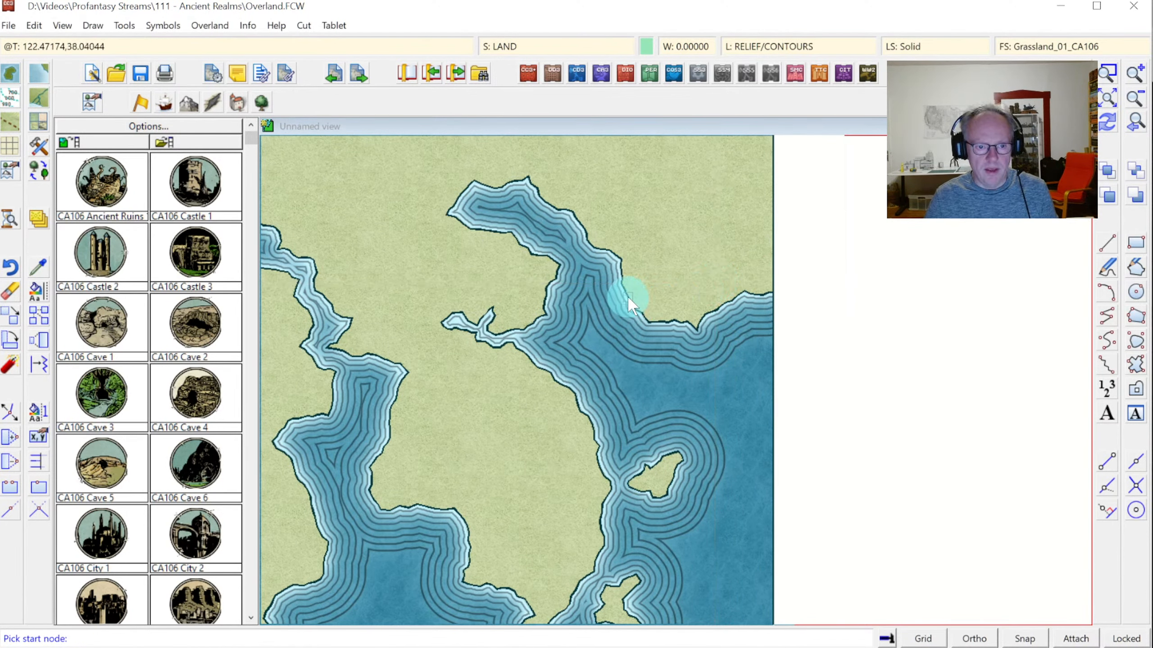
left_click(629, 298)
left_click(652, 280)
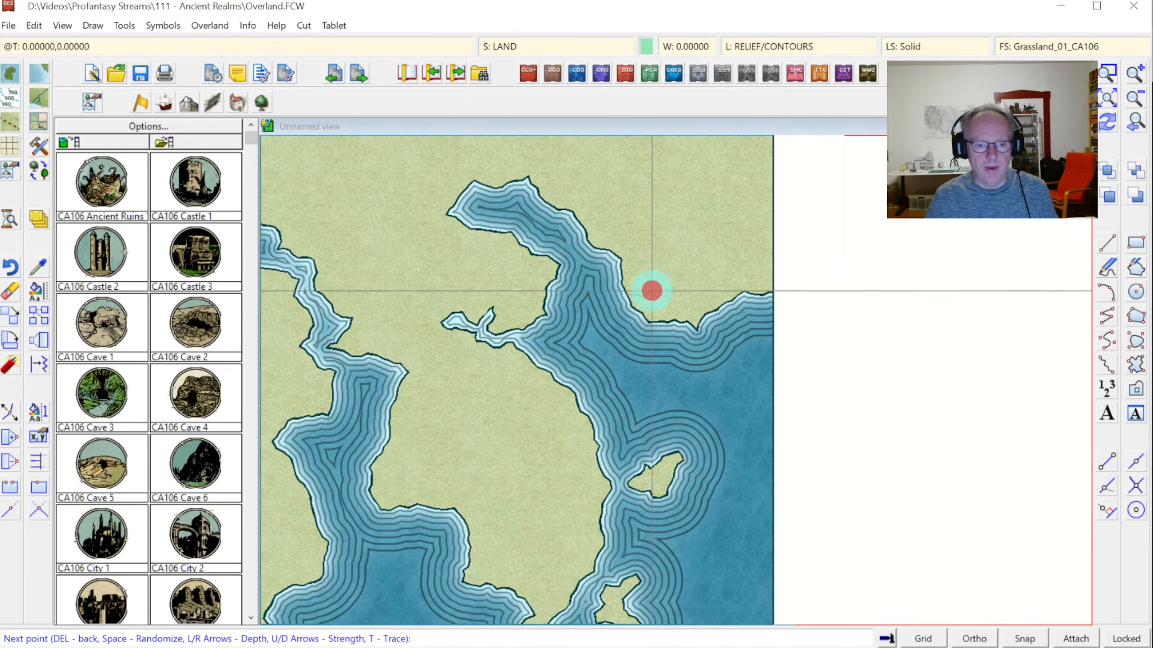
left_click(658, 255)
left_click(675, 271)
left_click(661, 294)
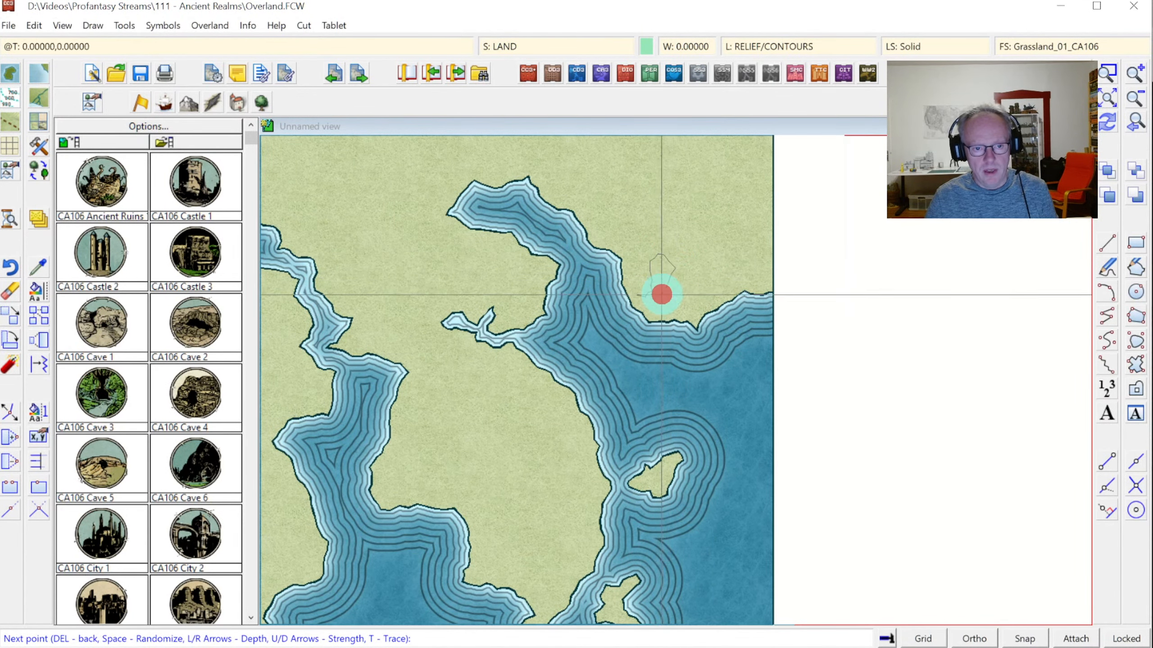
right_click(665, 316)
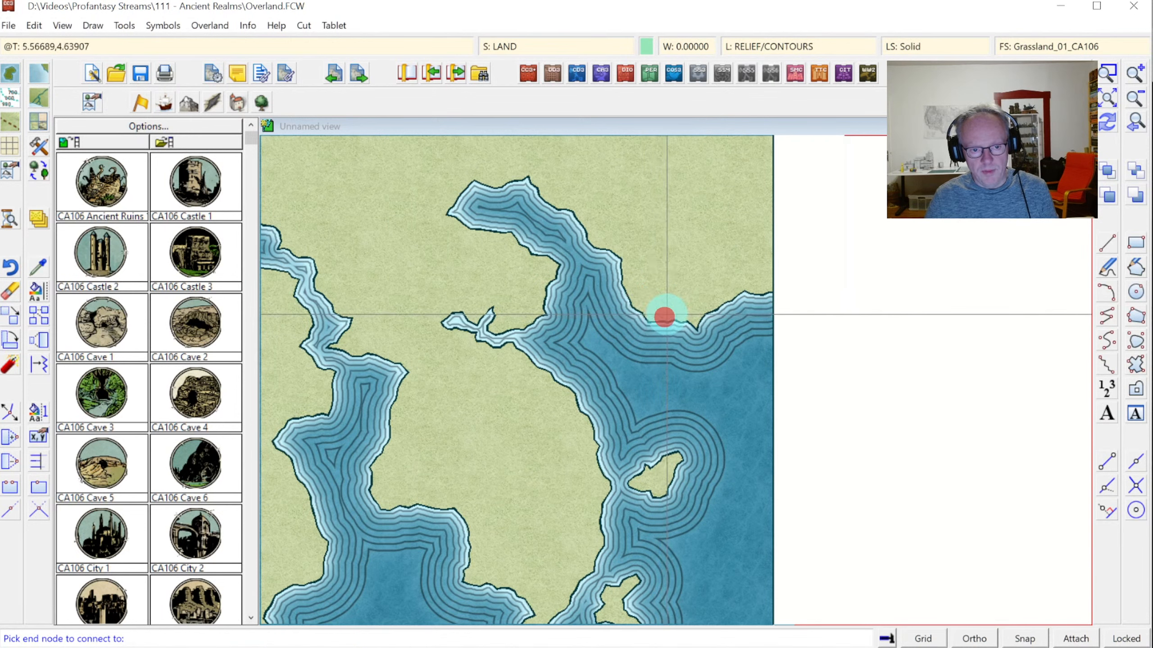
left_click(679, 321)
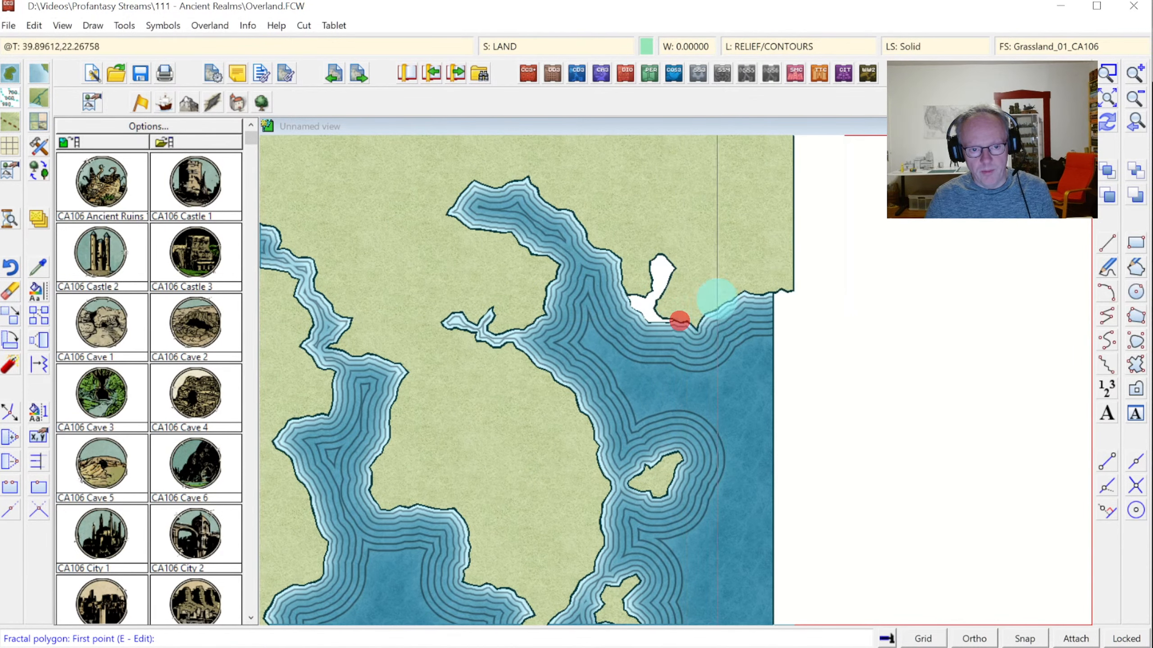
left_click(1138, 126)
left_click(1135, 124)
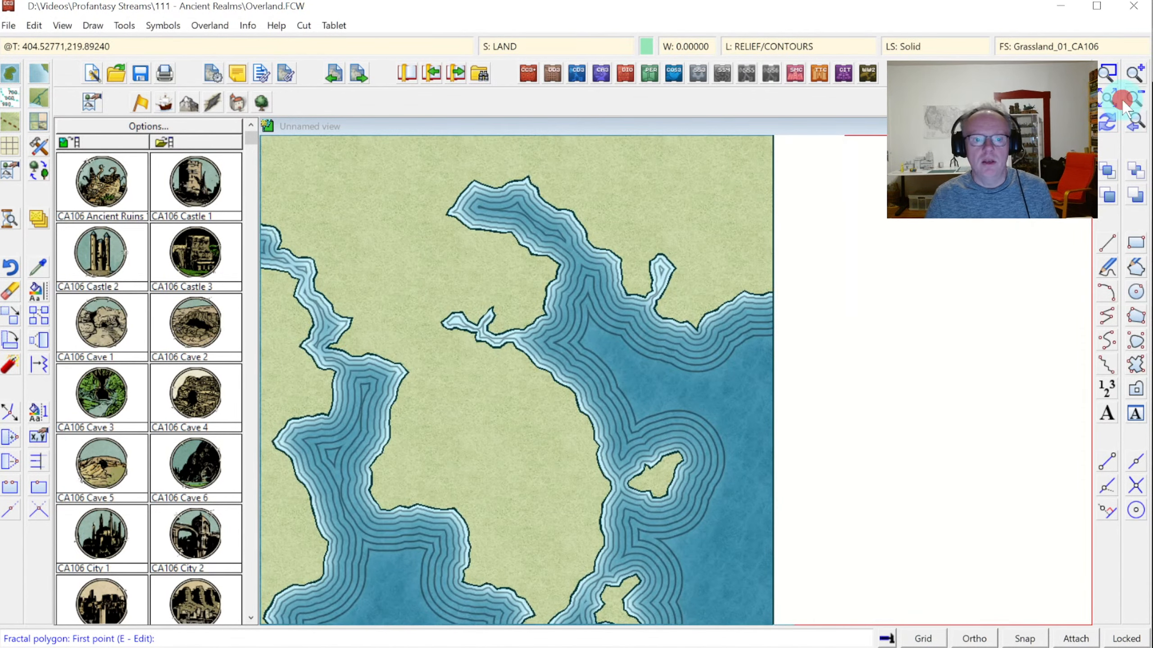
Draw a small, elongated fractal island running north to south just below the pointed northern shore of the eastern bay.
left_click(1121, 99)
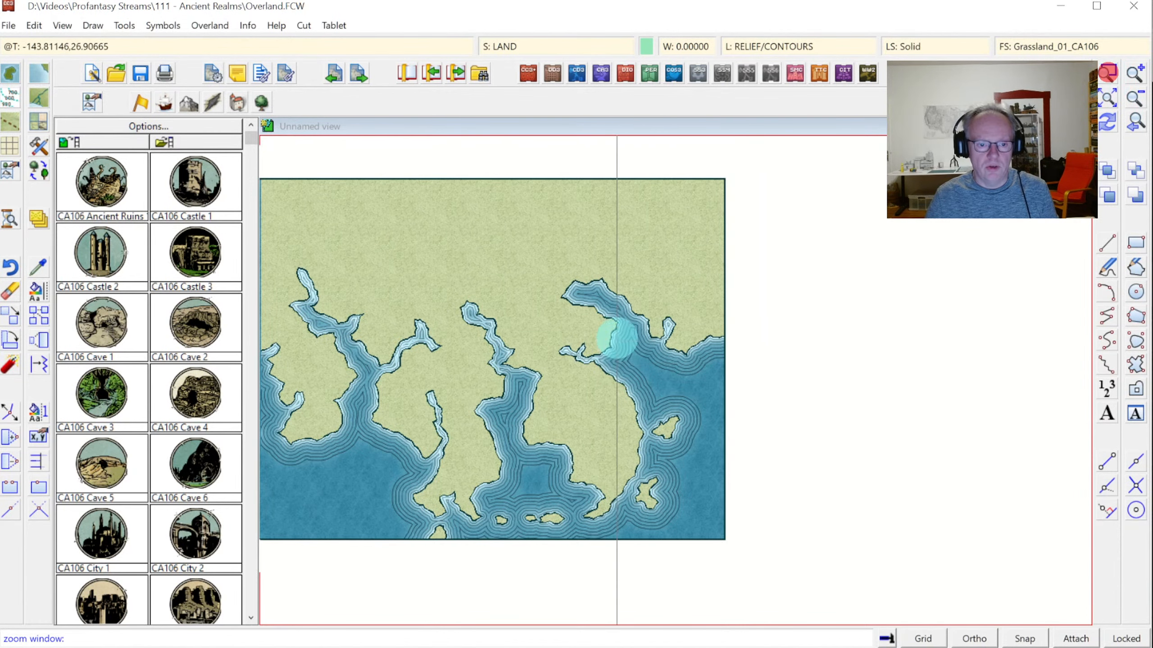
left_click(594, 327)
left_click(756, 461)
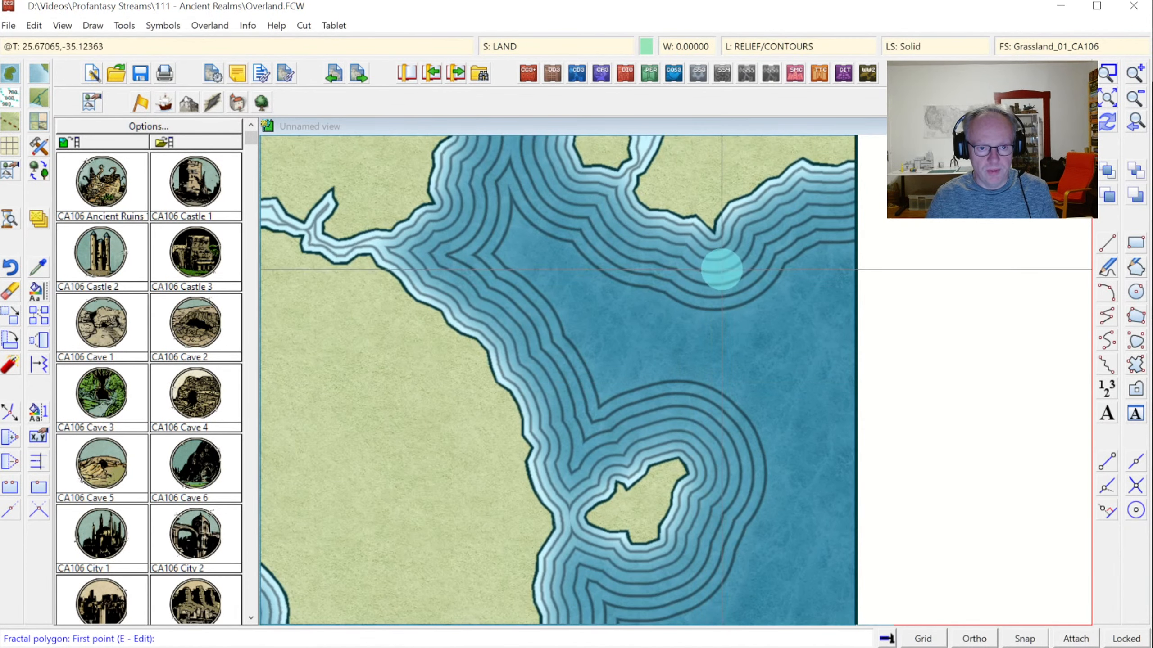
left_click(717, 261)
left_click(713, 266)
left_click(690, 283)
left_click(702, 301)
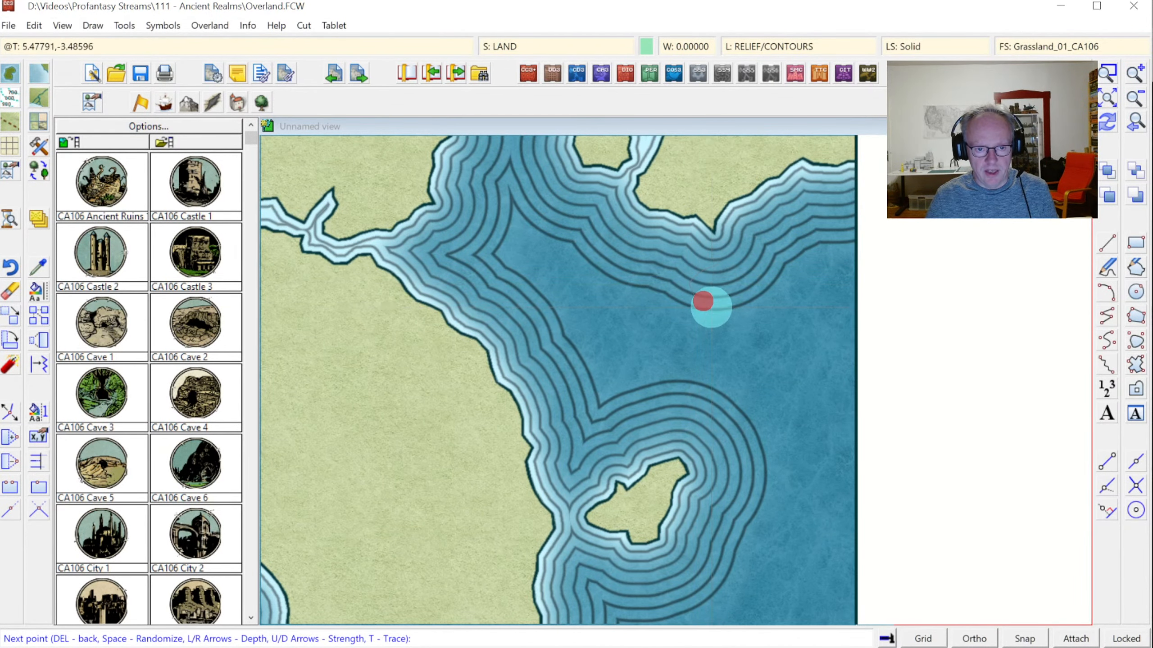
left_click(700, 345)
left_click(708, 349)
left_click(747, 319)
left_click(735, 296)
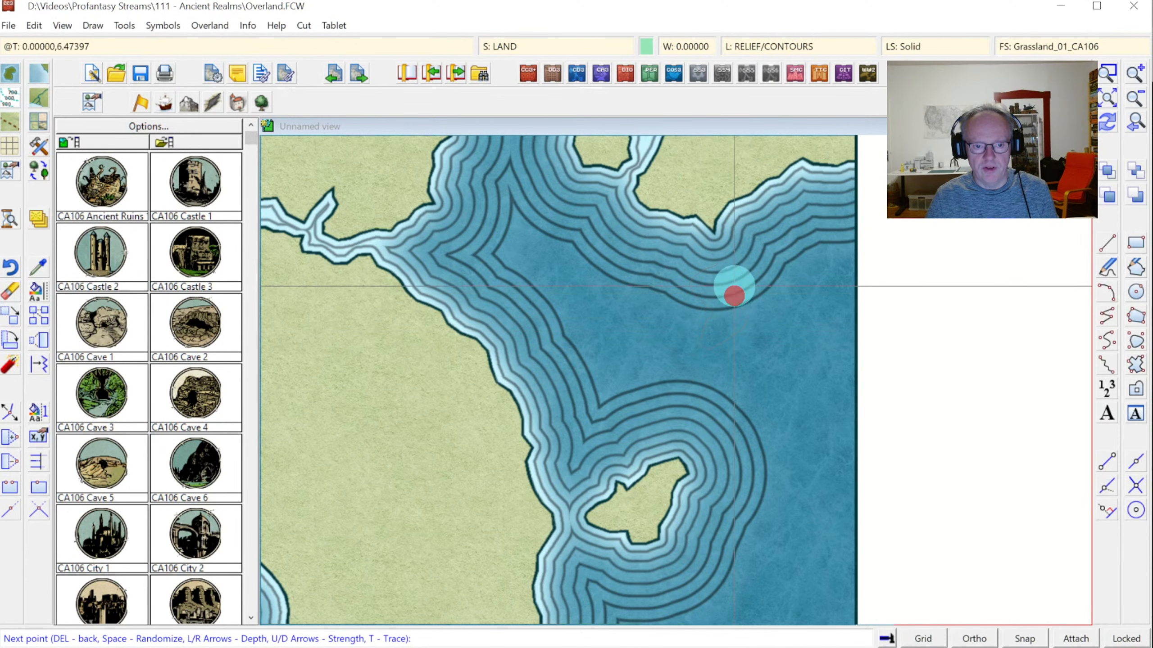
left_click(746, 273)
left_click(735, 258)
right_click(737, 260)
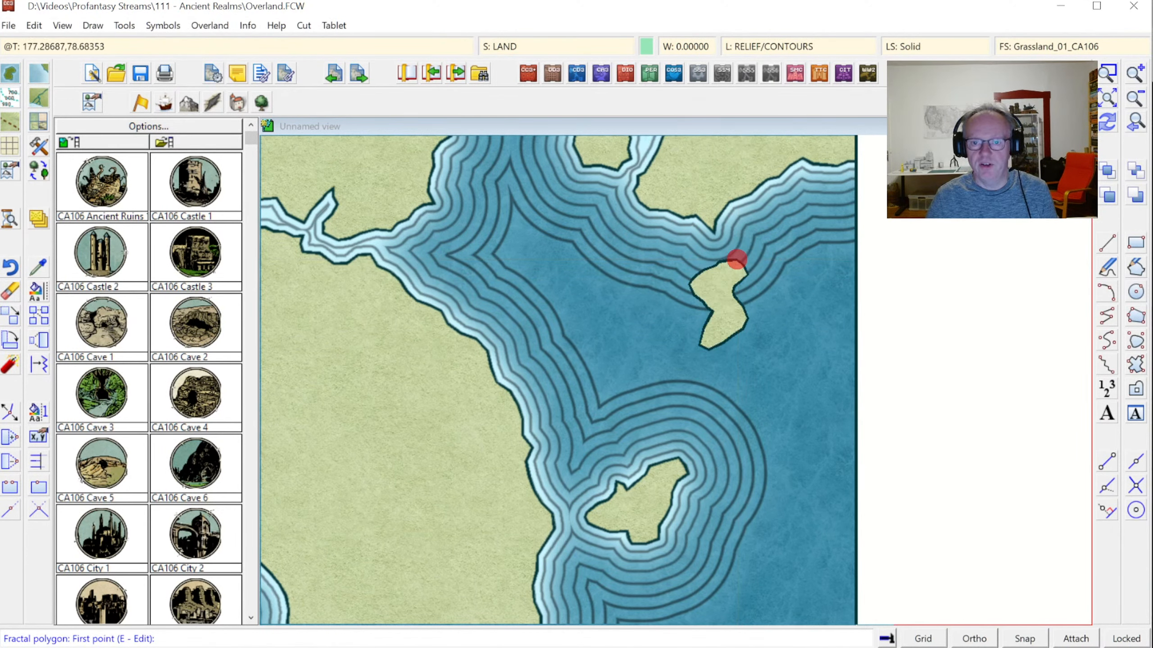
left_click(1108, 119)
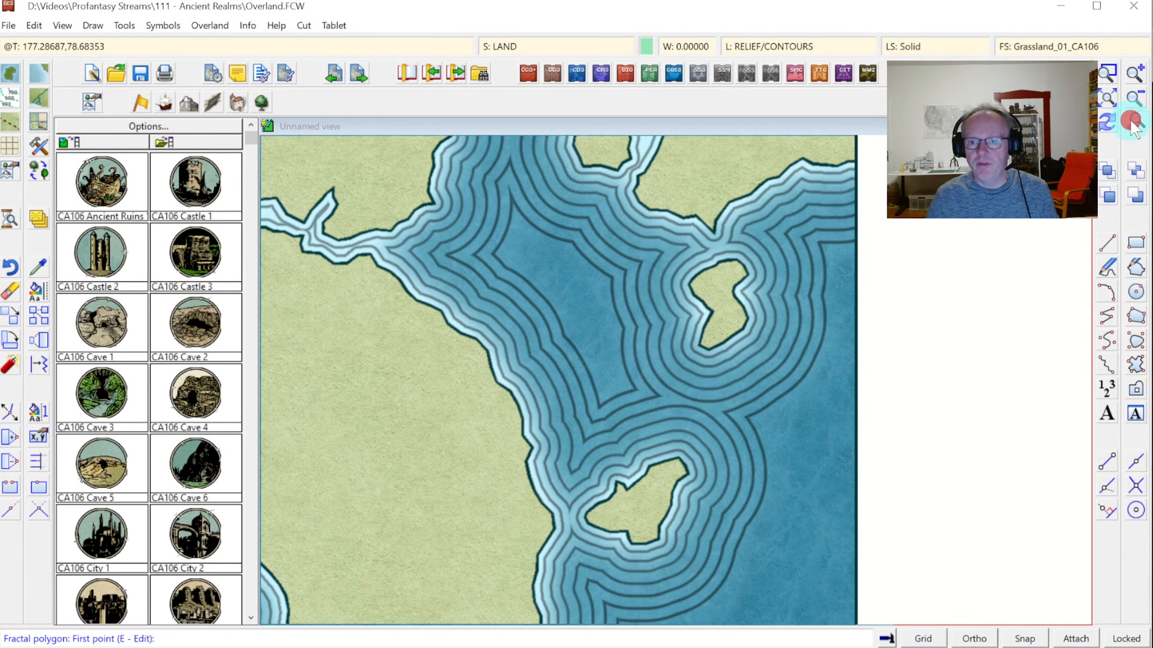
Draw a tiny, rounded fractal island between the two islands at the mouth of the eastern bay.
left_click(1132, 122)
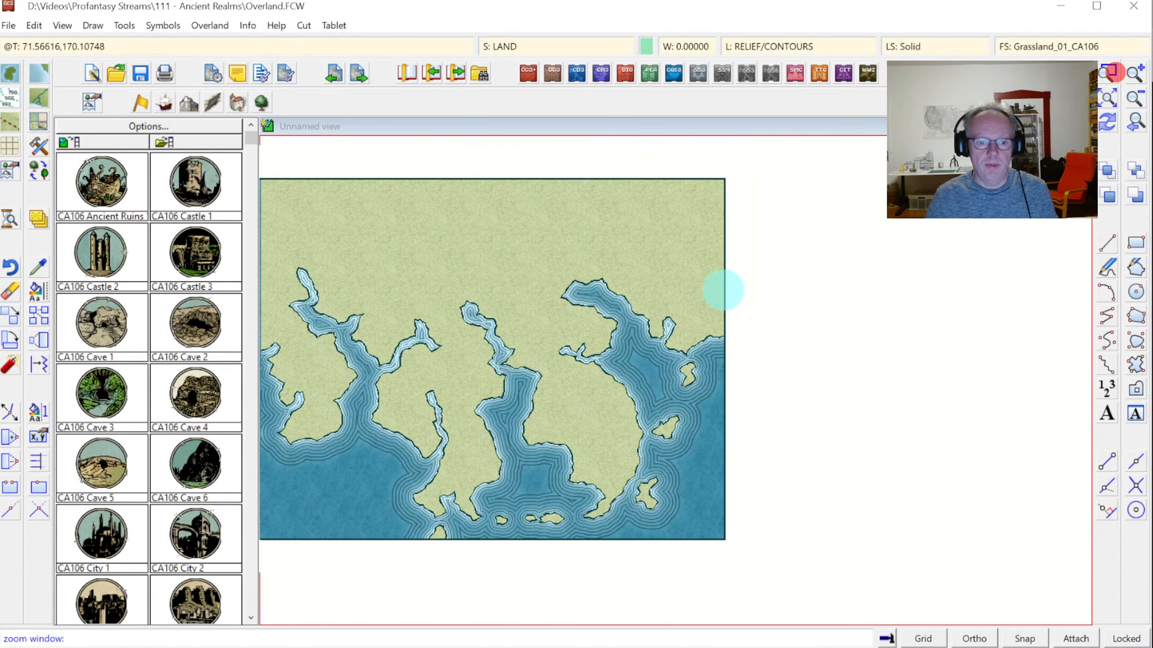
left_click(623, 355)
left_click(738, 445)
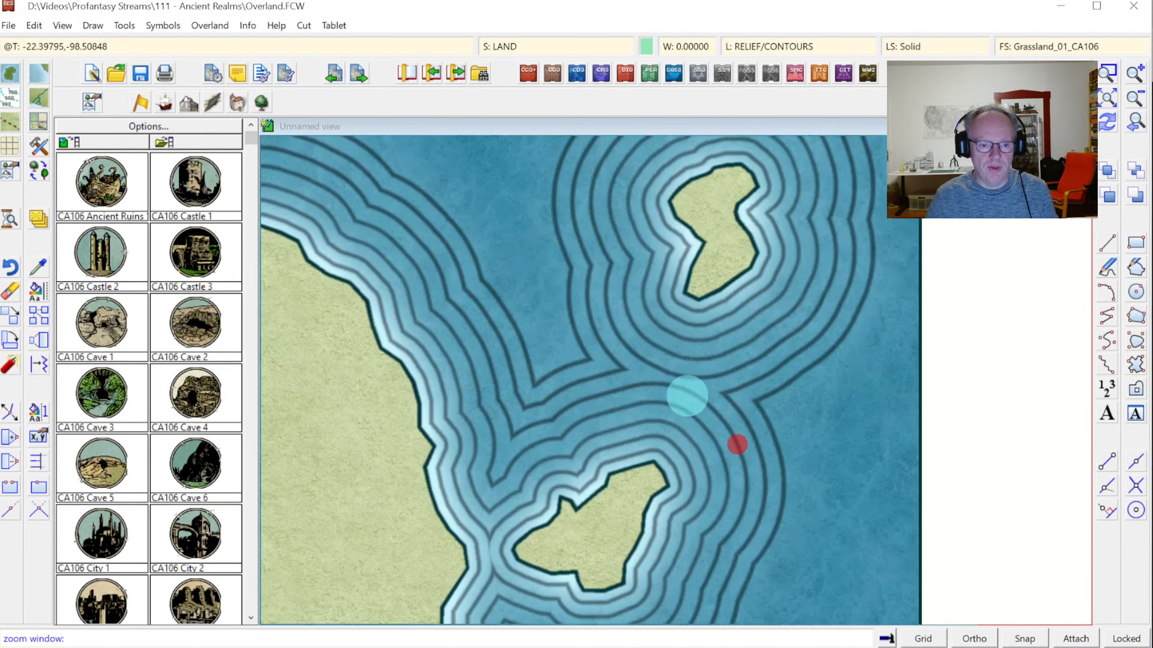
left_click(706, 324)
left_click(683, 331)
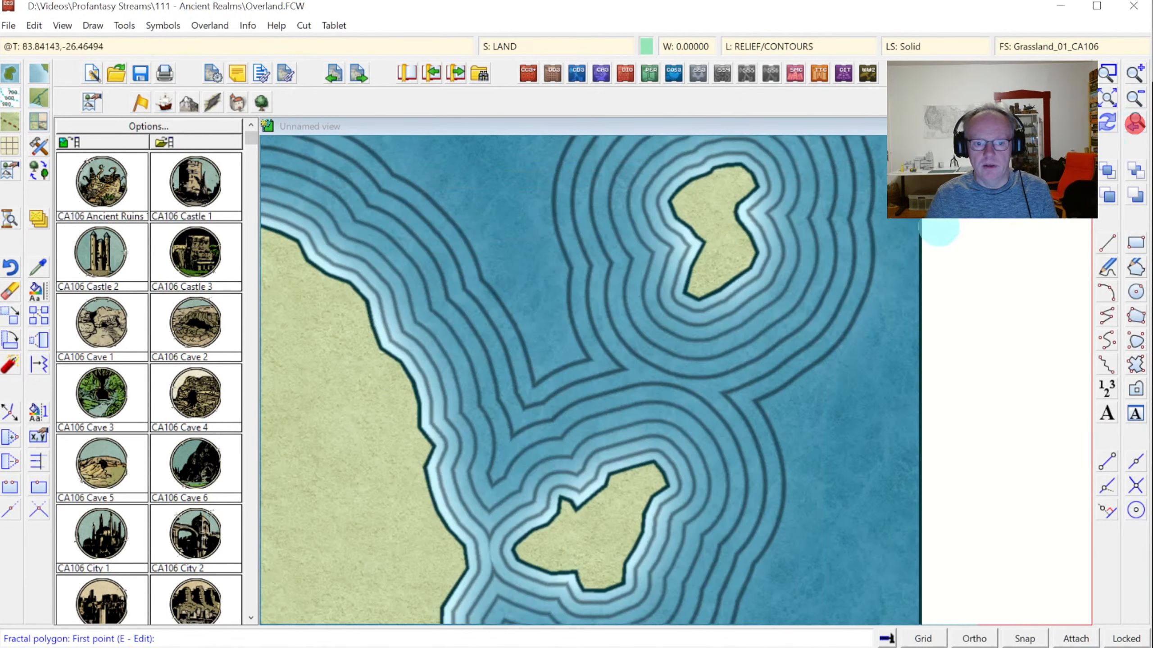
left_click(685, 334)
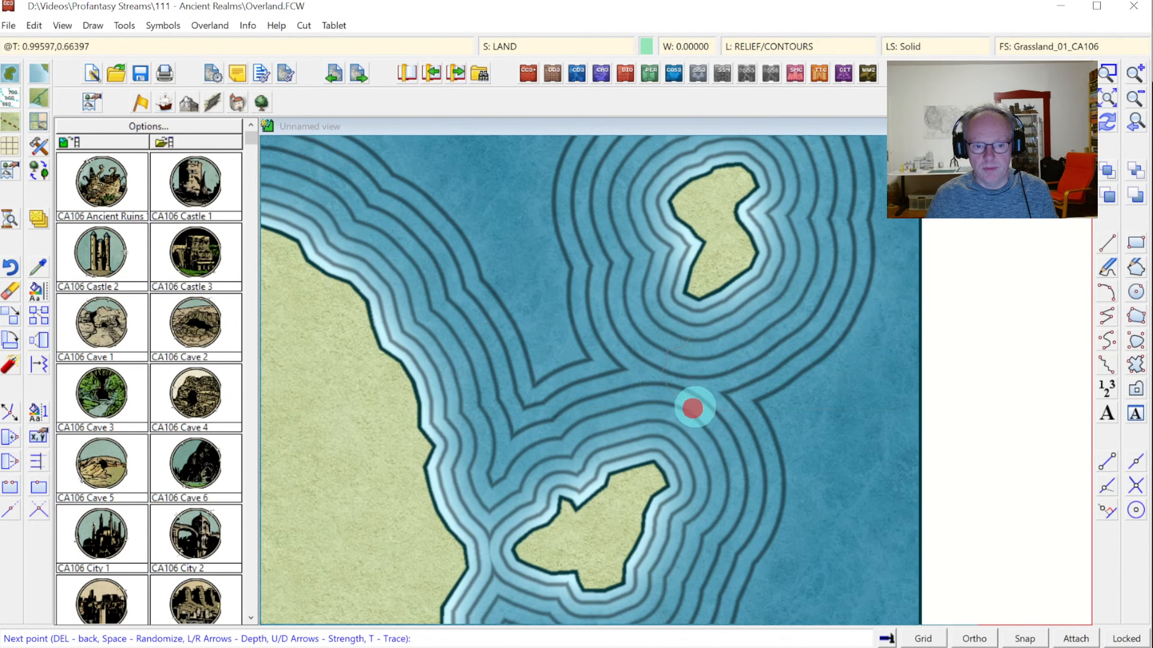
right_click(714, 335)
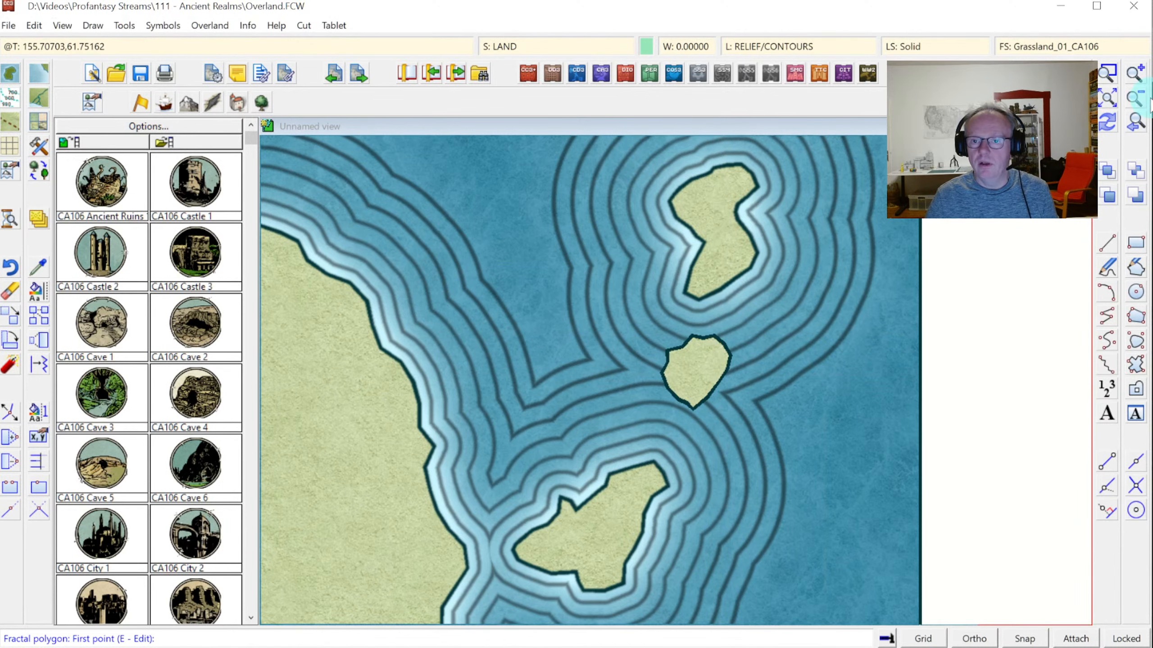
left_click(1138, 122)
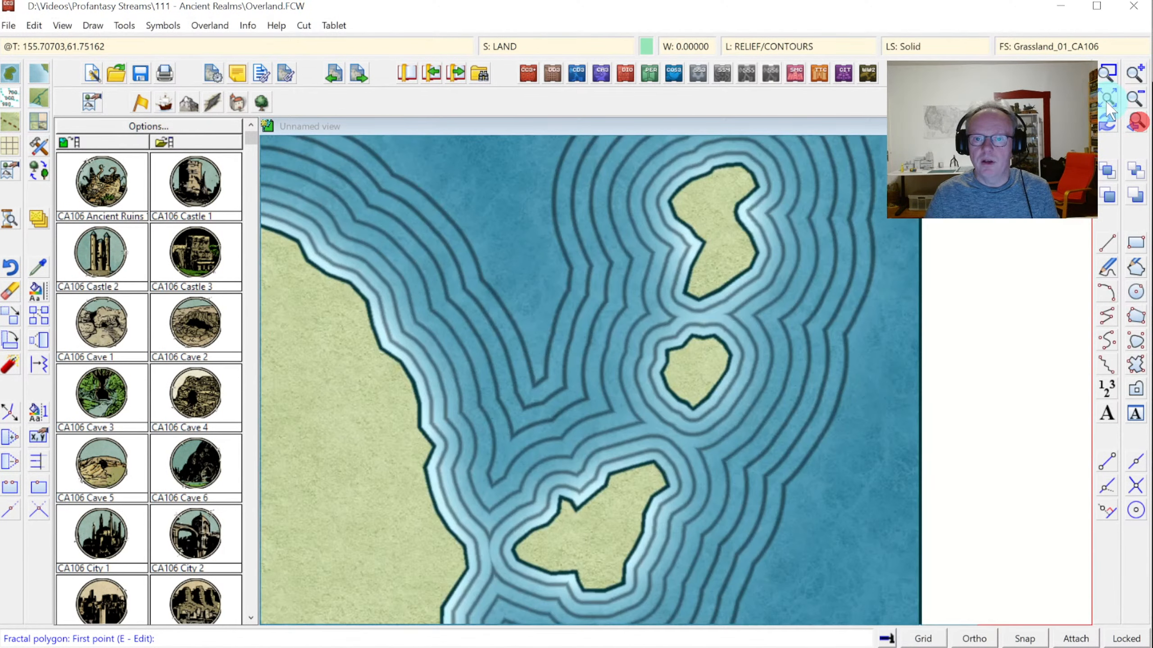
Draw a roughly triangular fractal island south of the eastern peninsula's tip, extending past the map's southern border.
left_click(1106, 100)
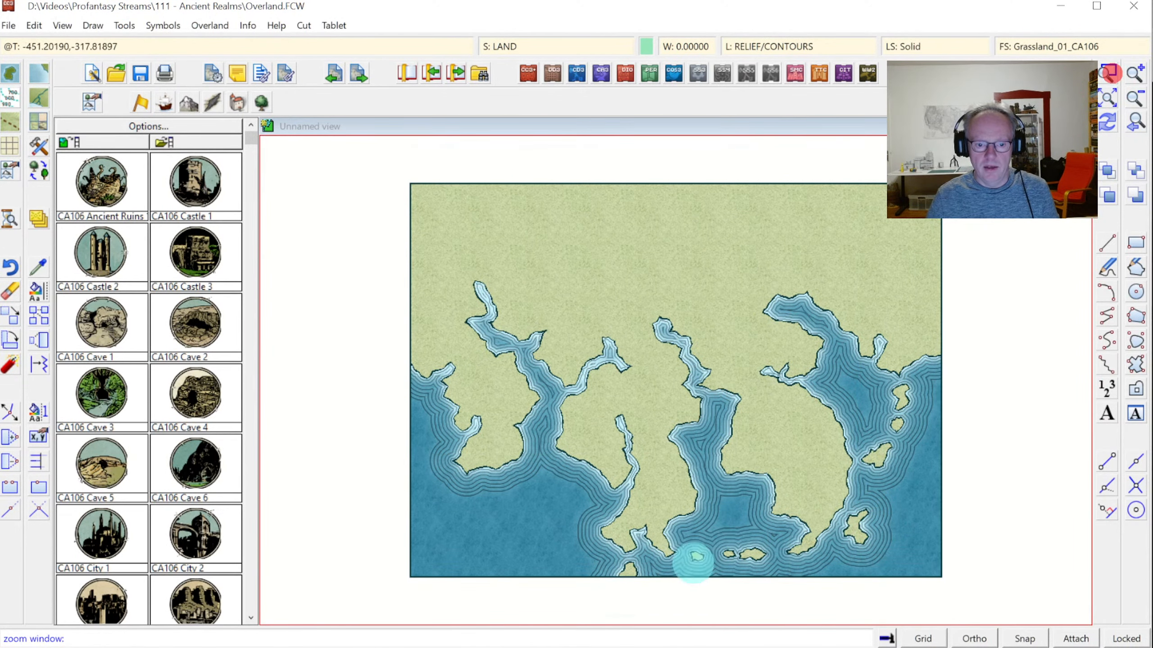
left_click(950, 603)
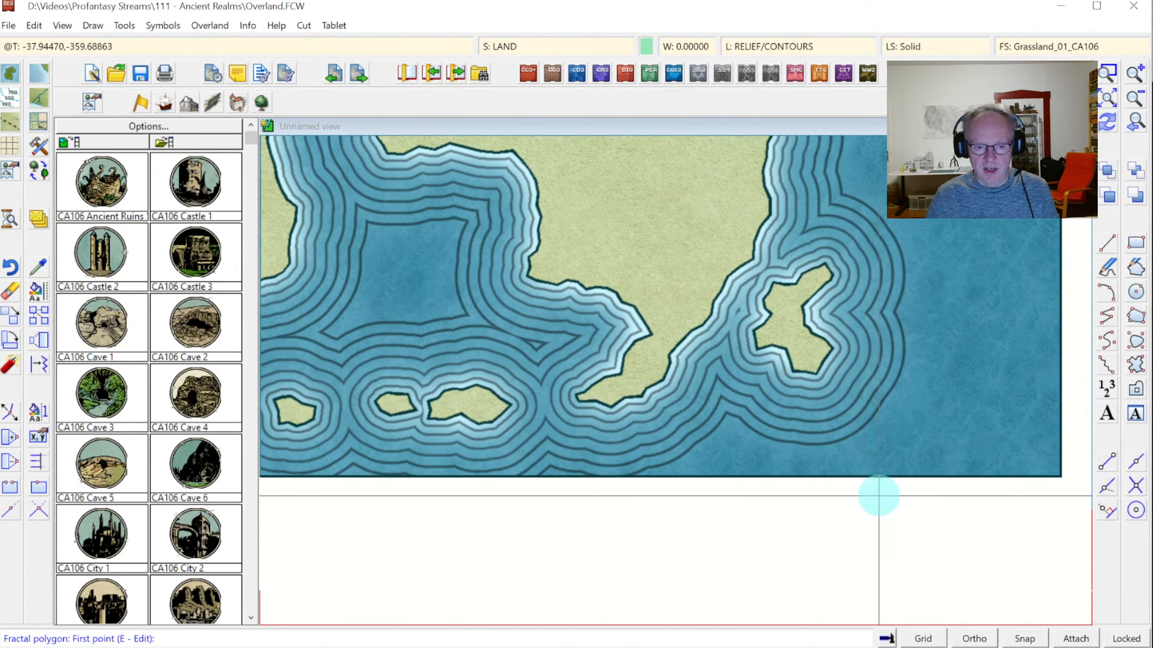
mouse_move(639, 521)
left_mouse_down()
mouse_move(706, 411)
mouse_move(741, 426)
mouse_move(811, 503)
left_mouse_up()
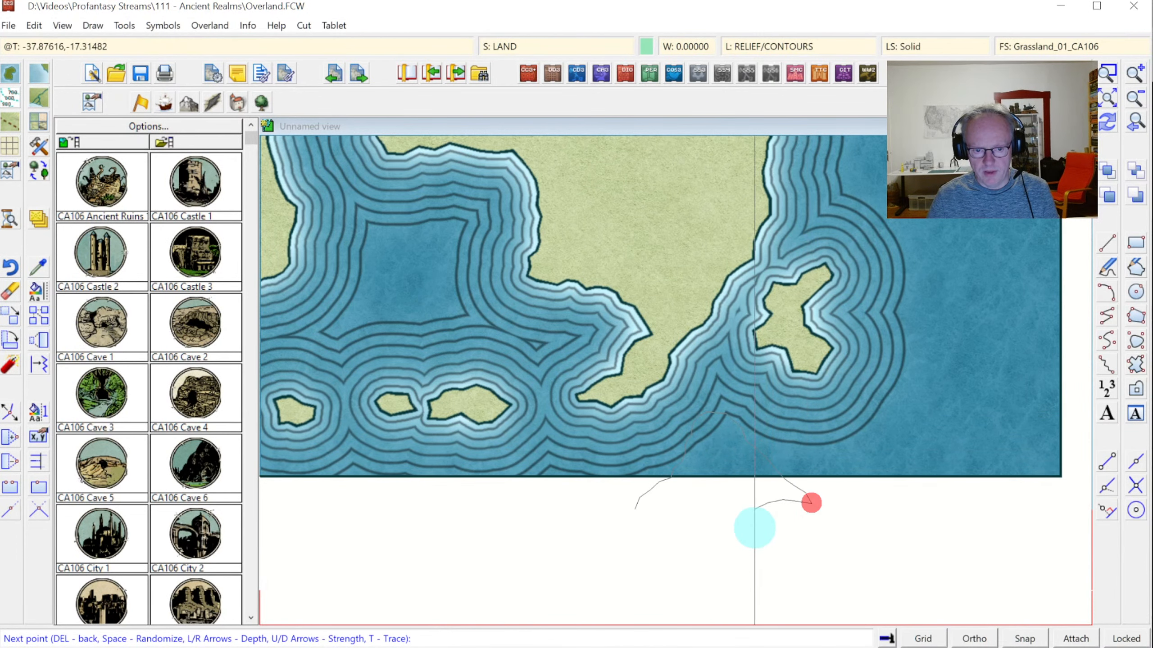
right_click(725, 543)
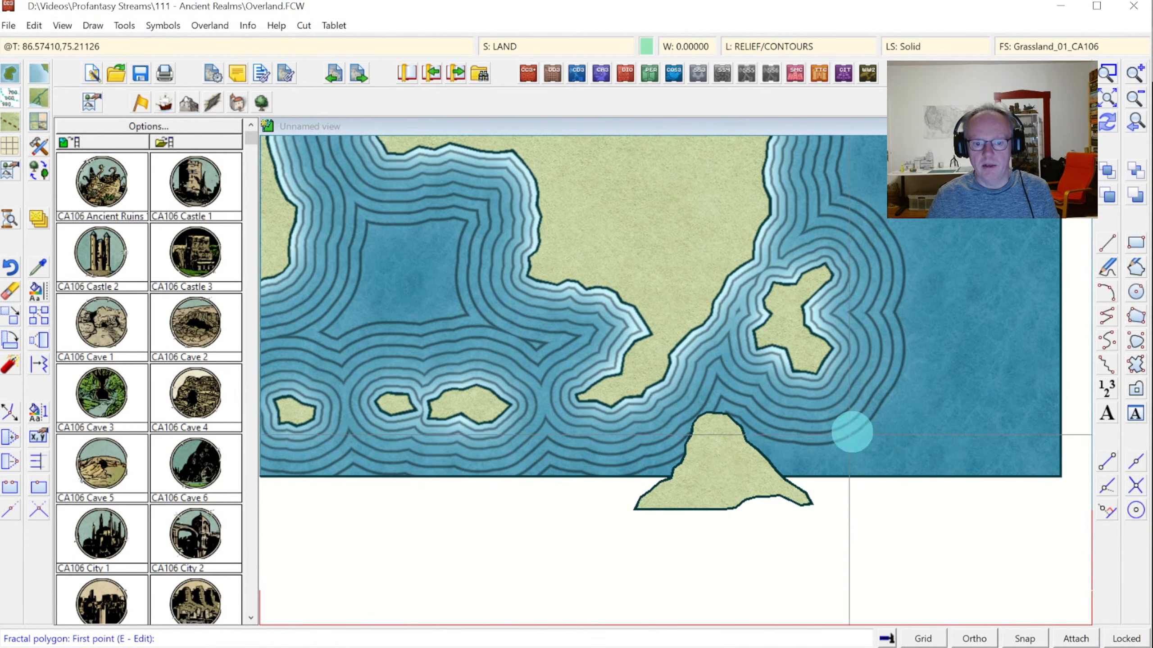
Draw a small fractal island near the map's southeastern corner, tapering to the southwest and extending past the southern border.
left_click(910, 459)
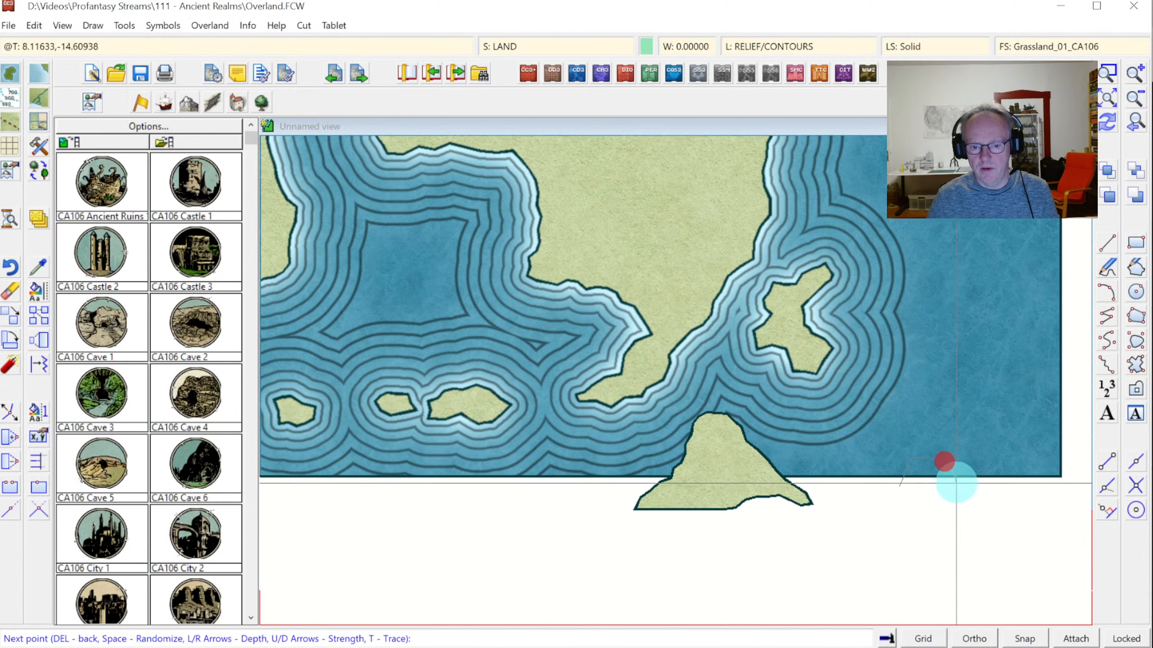
left_click(958, 484)
left_click(939, 504)
left_click(881, 510)
right_click(882, 509)
right_click(972, 500)
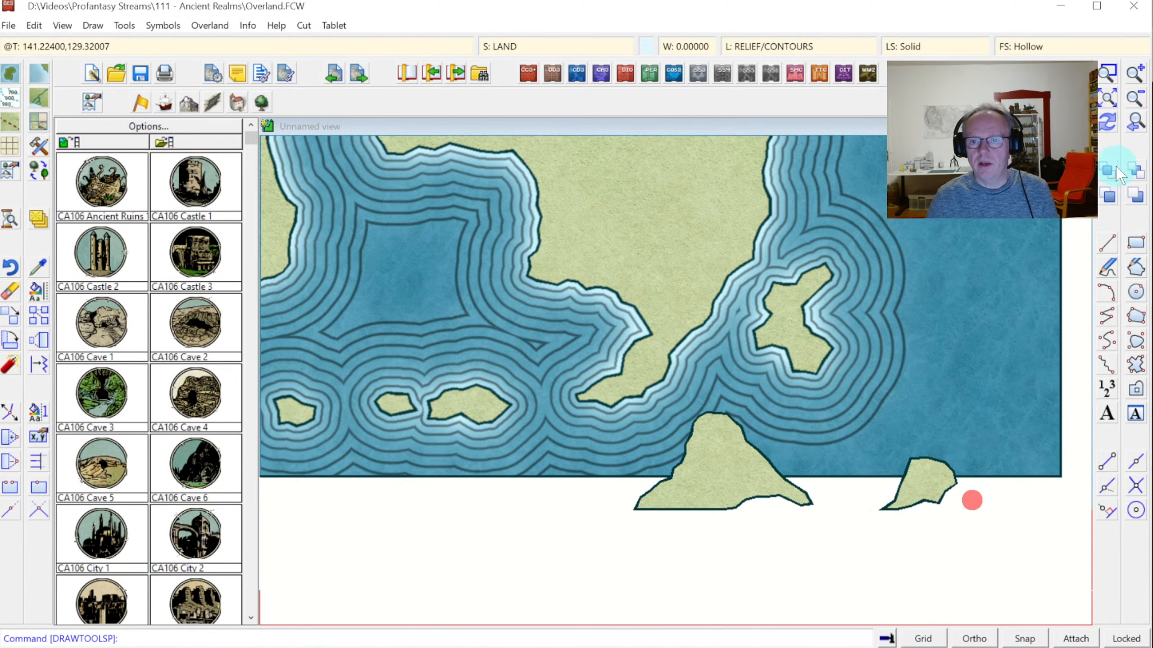
Draw a small, rounded fractal island just southwest of the western peninsula's southern tip.
left_click(1129, 125)
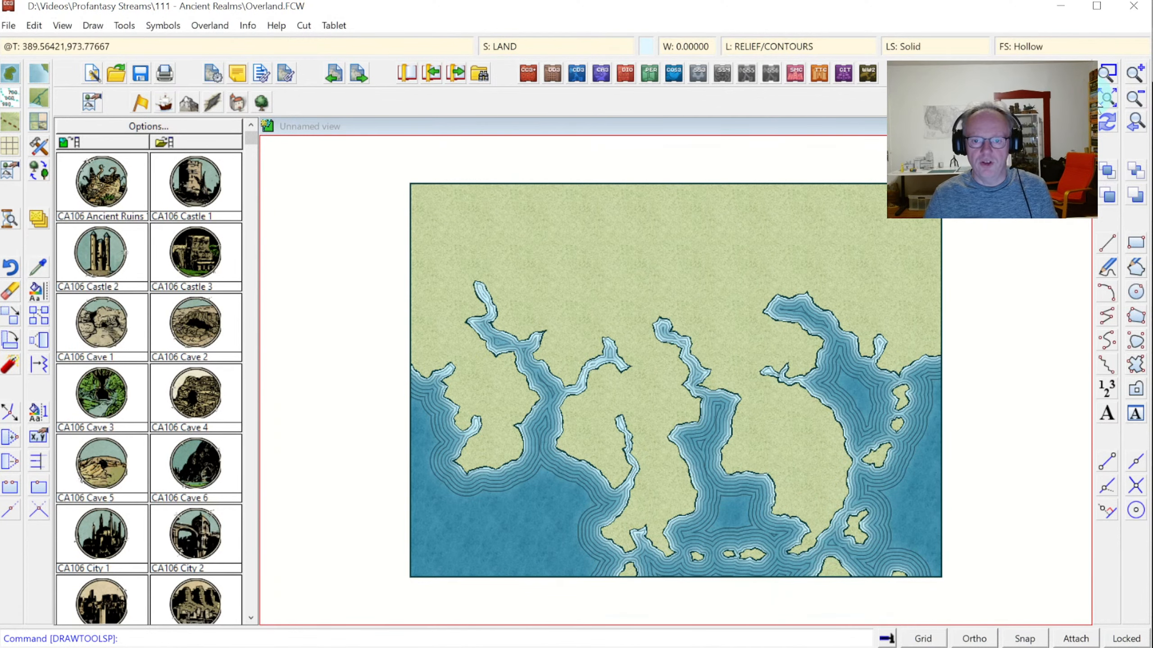
left_click(1109, 97)
left_click(386, 430)
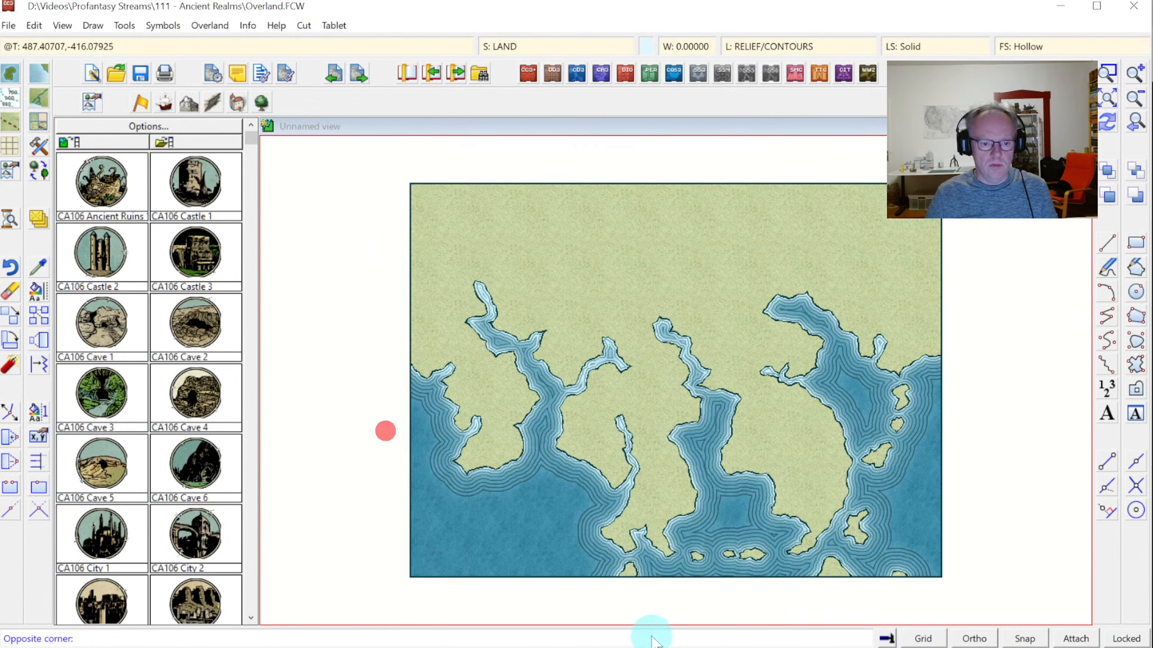
left_click(679, 604)
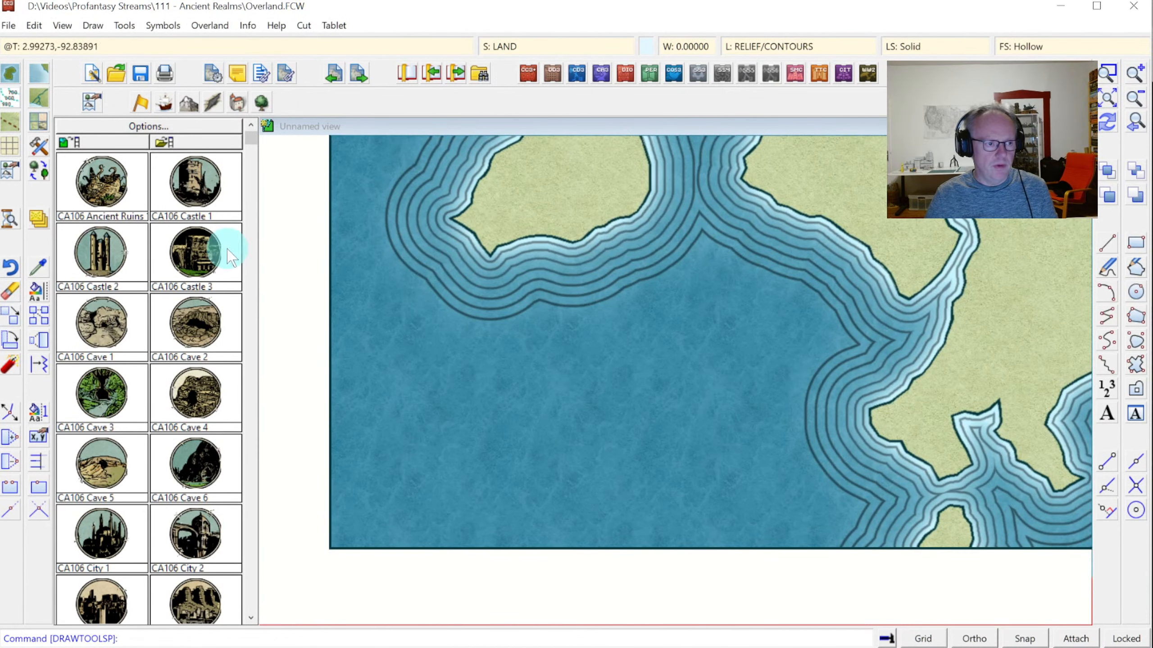
left_click(37, 99)
left_click(427, 267)
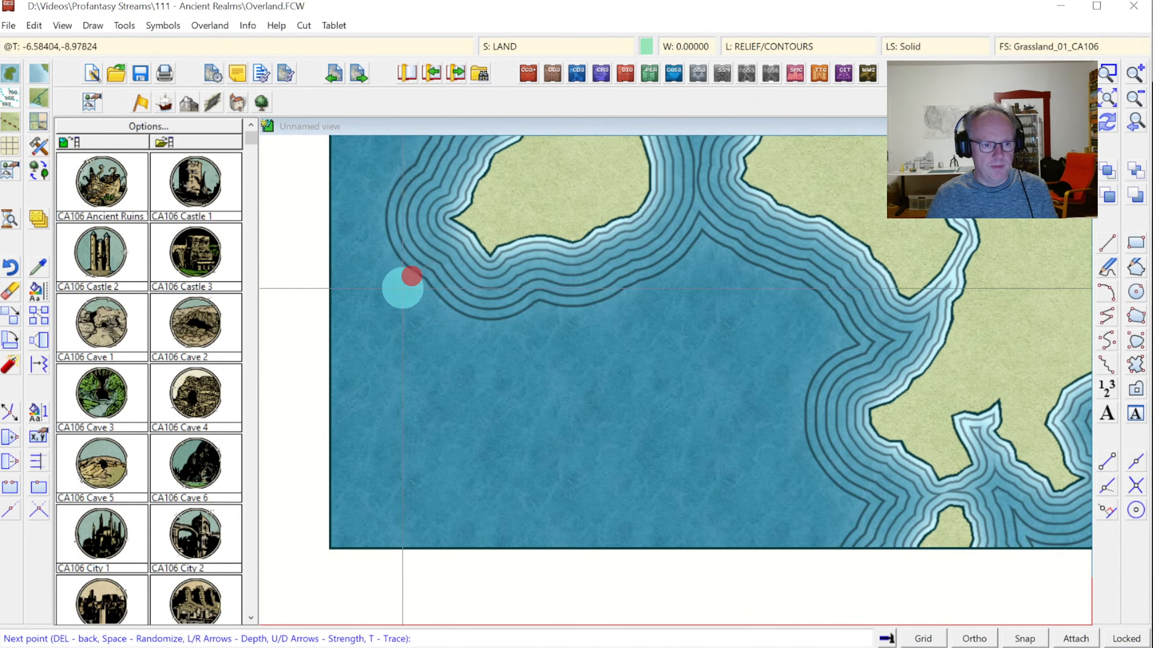
left_click(422, 317)
left_click(460, 296)
left_click(469, 279)
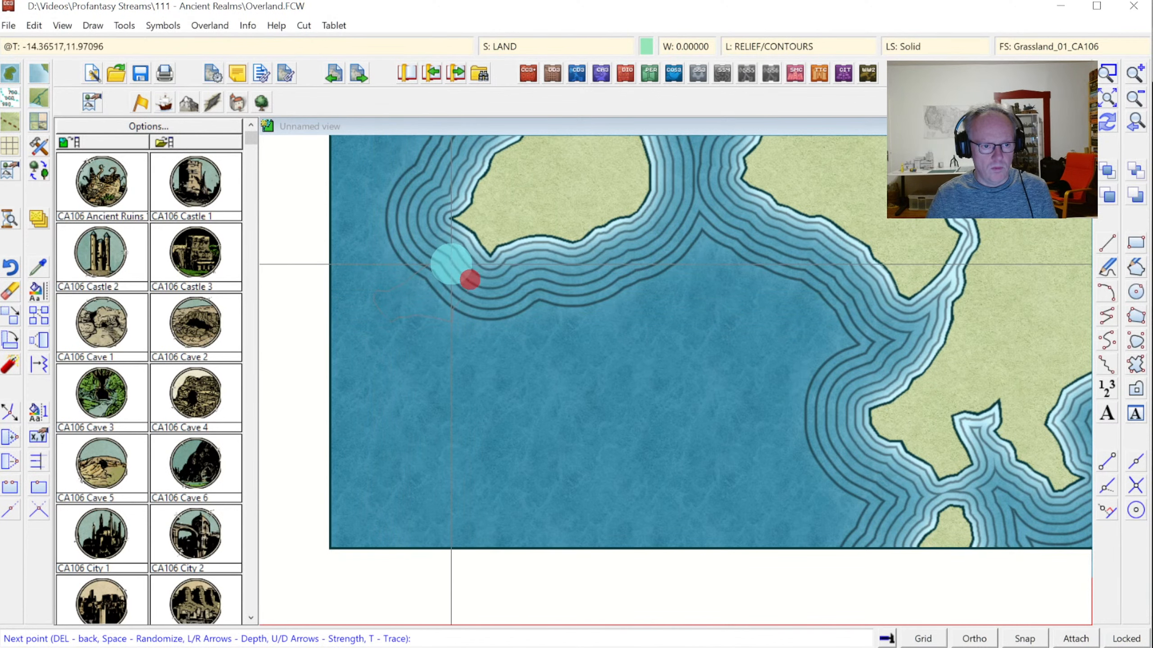
left_click(451, 265)
right_click(451, 264)
right_click(503, 273)
Place a CA106 Great Peak 2 symbol in the northwest of the landmass and a CA106 Great Peak 1 near the middle of its northern edge.
left_click(1130, 129)
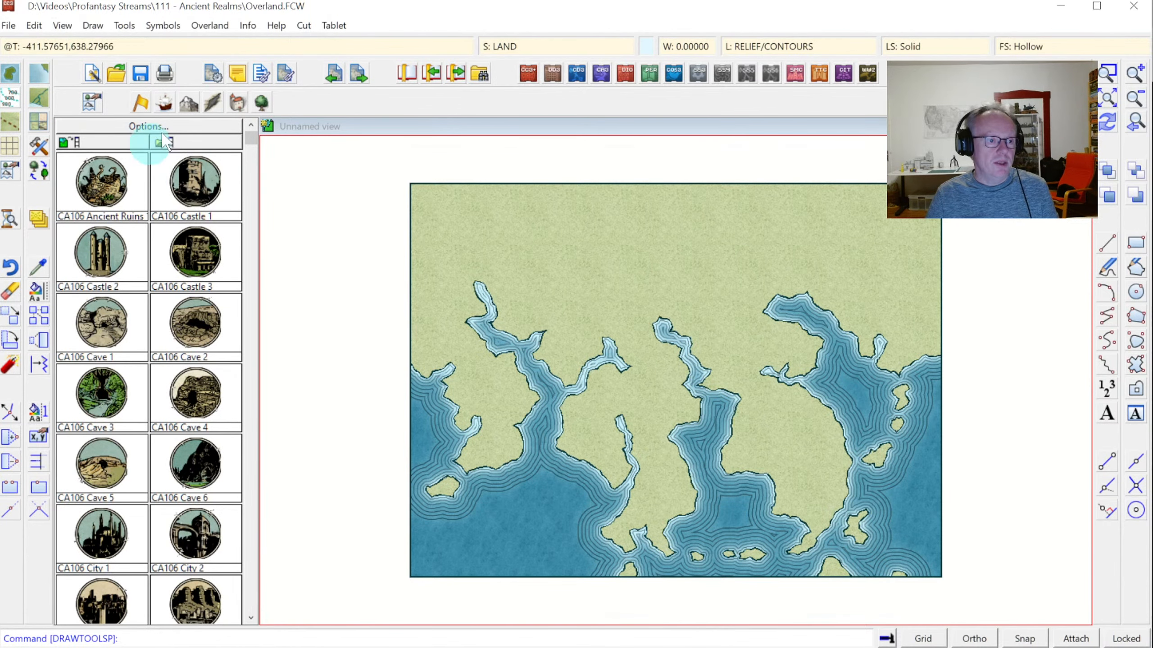
left_click(188, 101)
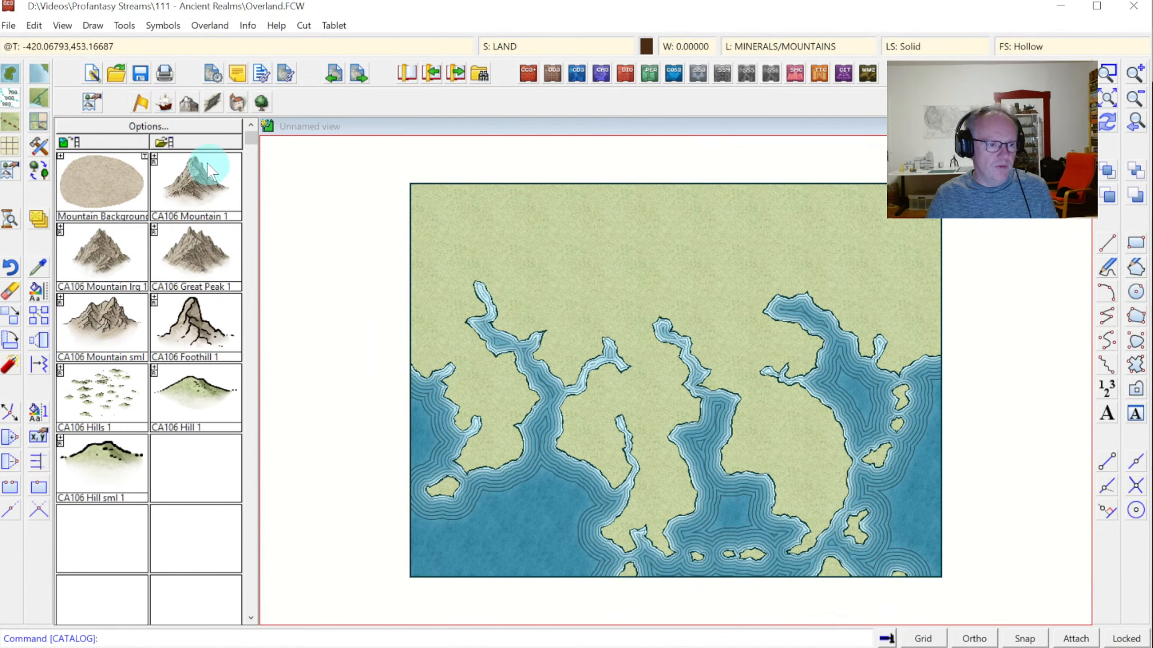
left_click(155, 157)
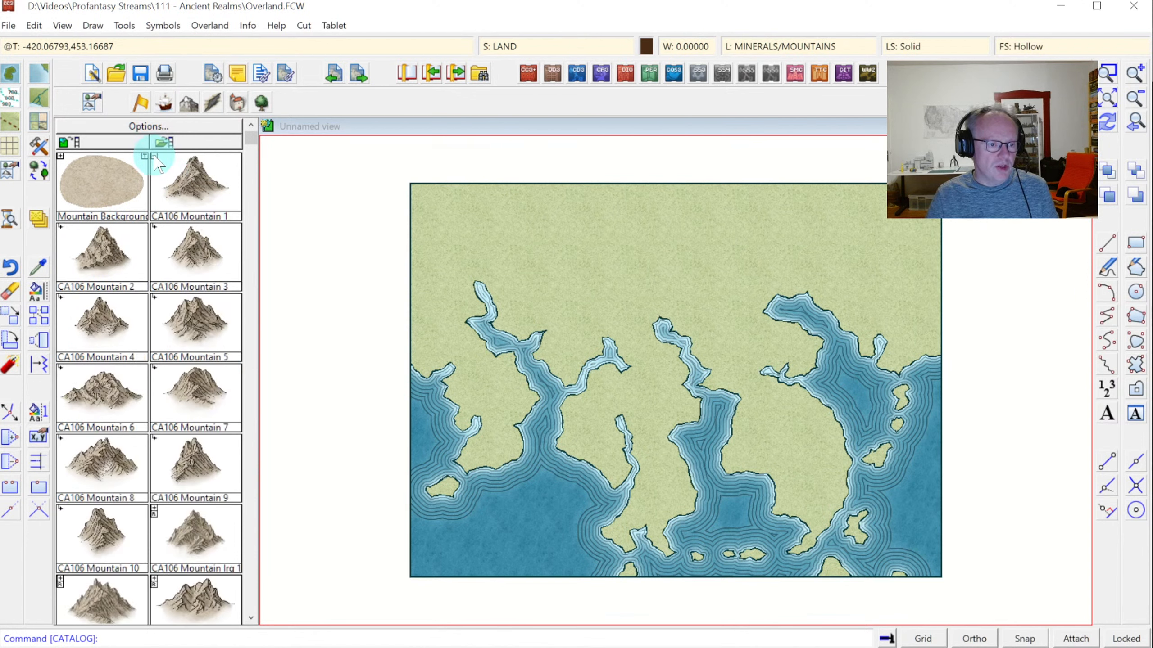
left_click(155, 157)
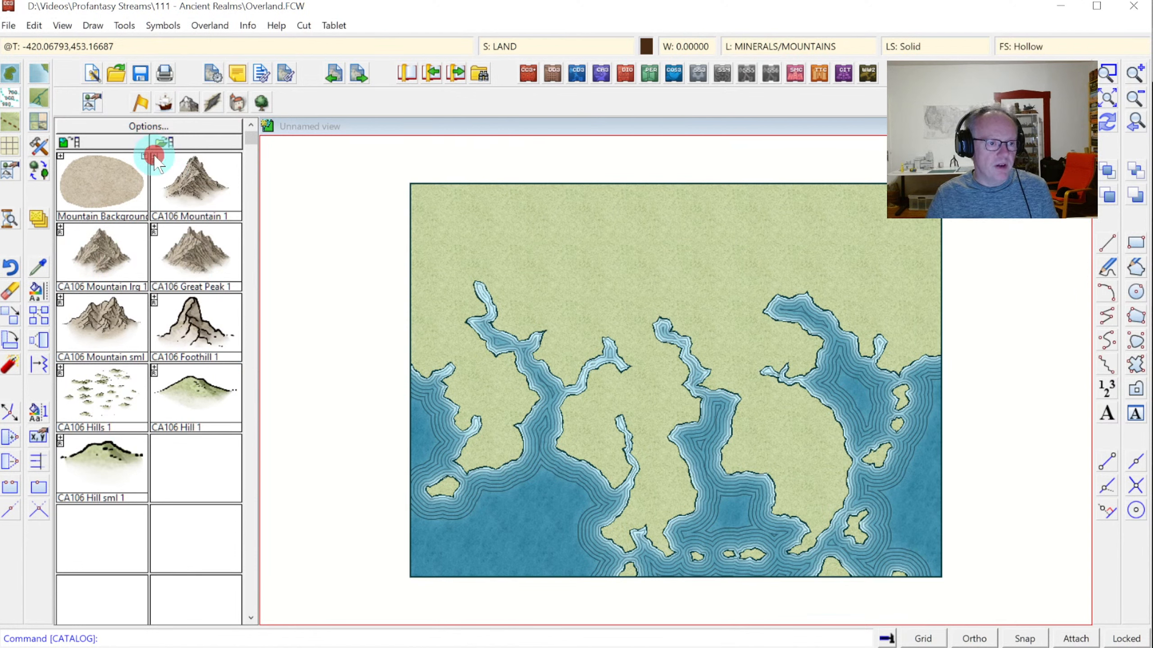
left_click(155, 228)
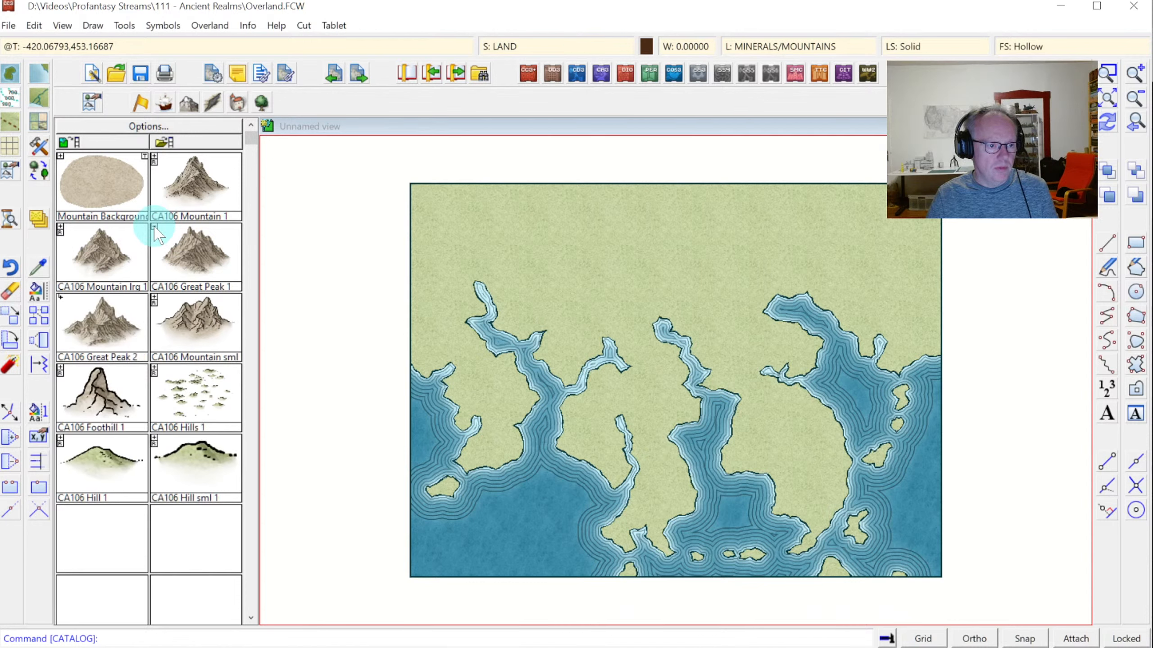
left_click(104, 319)
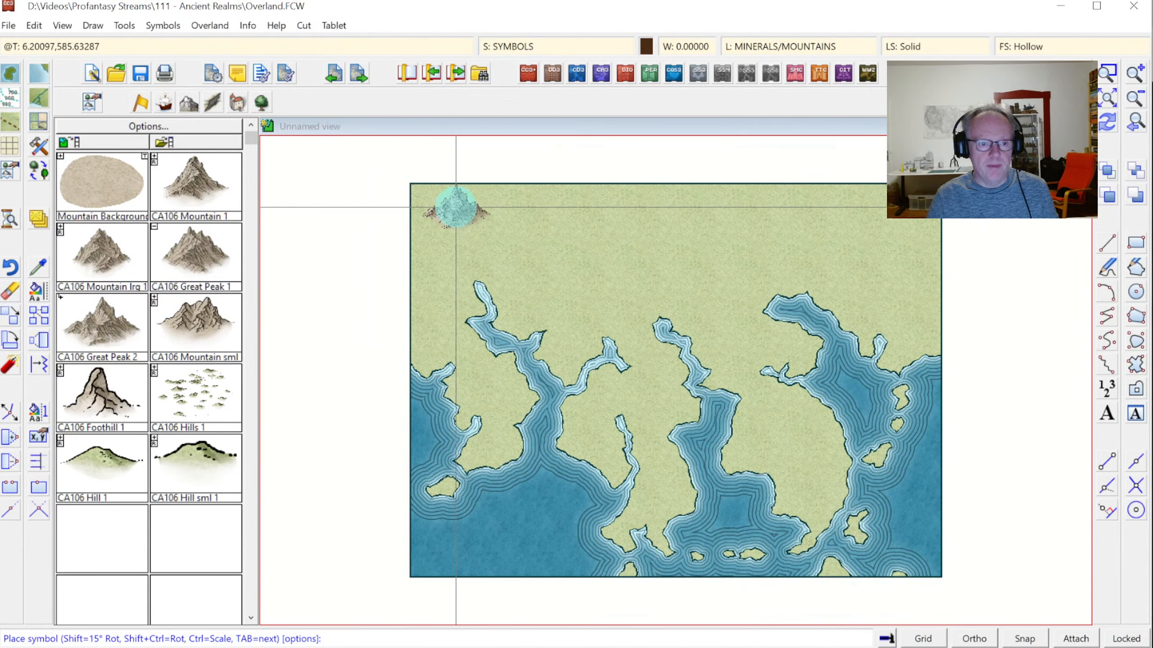
left_click(540, 212)
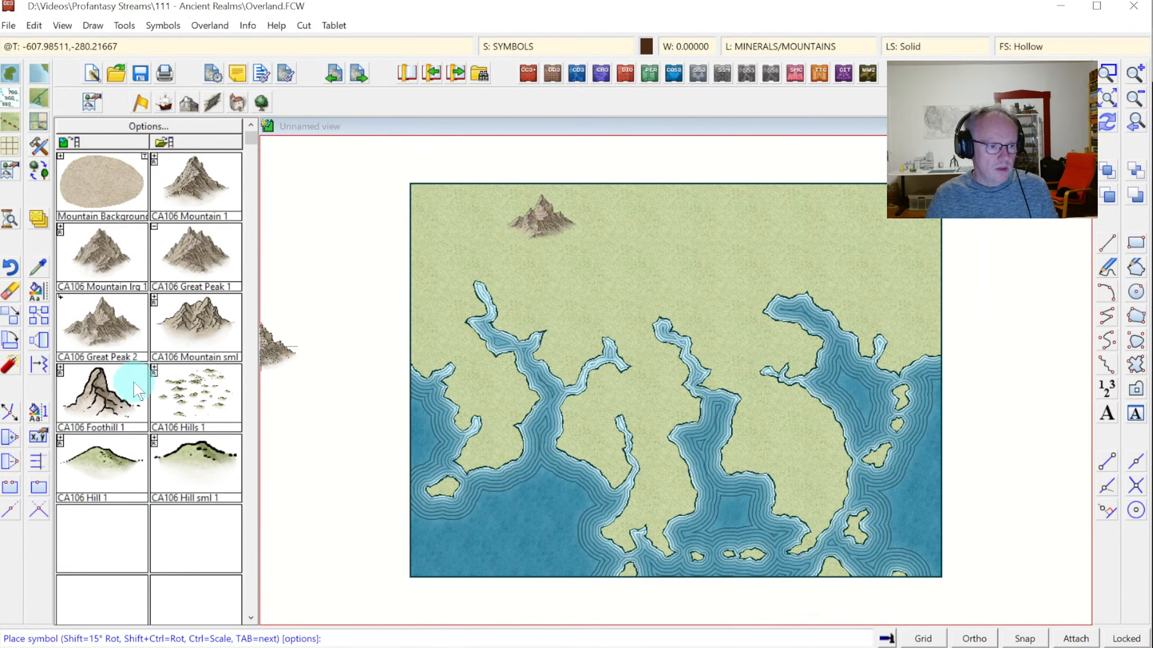
left_click(197, 268)
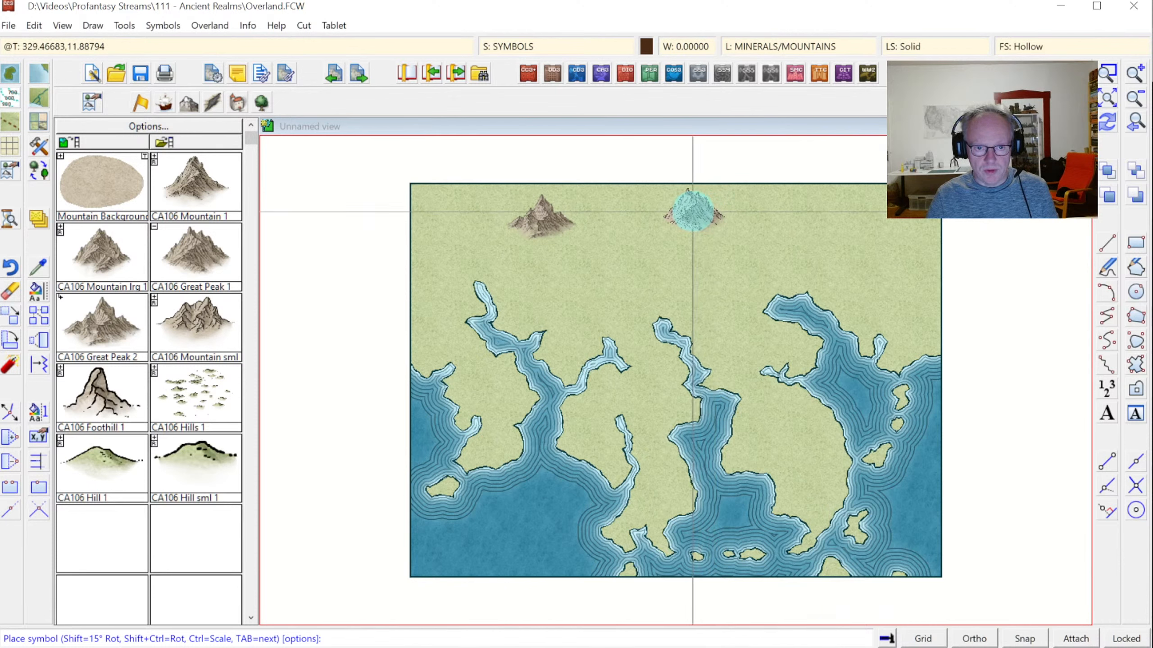
left_click(692, 211)
Flank the western great peak with two CA106 Mountain lrg symbols, one on its southwest side and one on its southeast side.
left_click(197, 359)
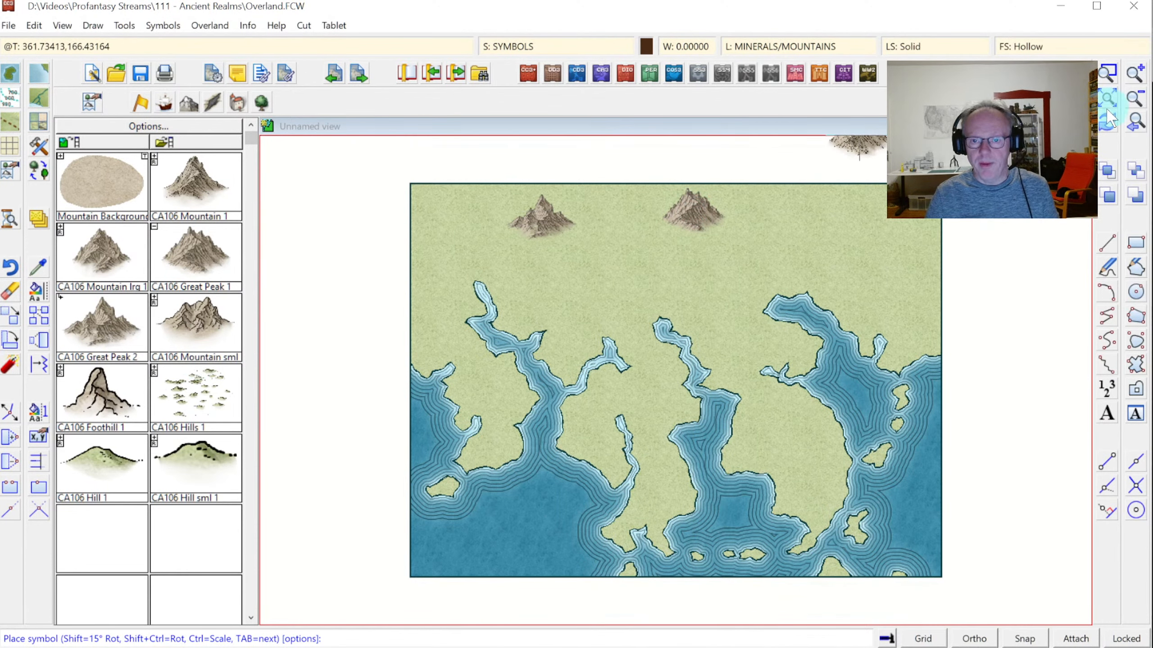
left_click(1107, 78)
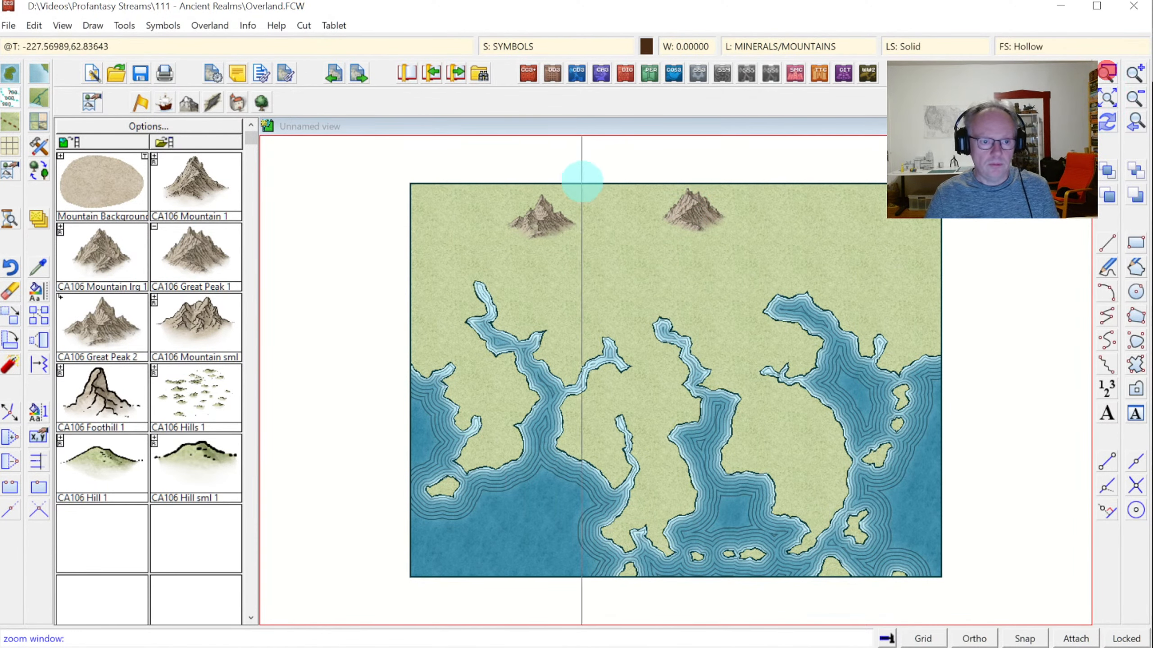
left_click(401, 174)
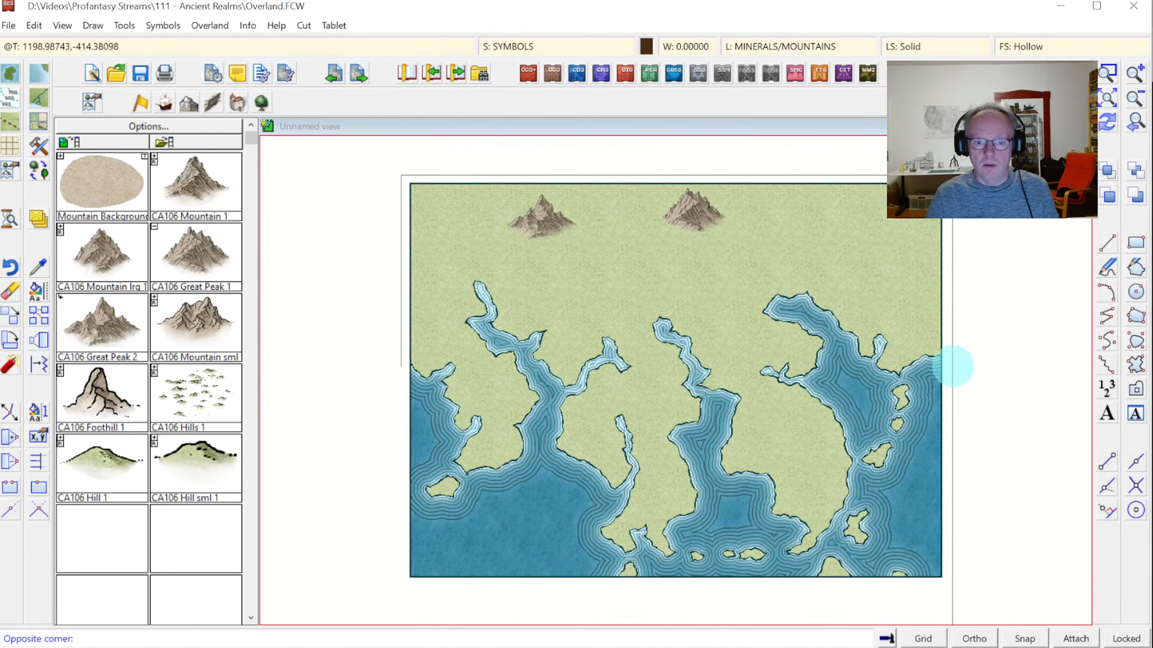
left_click(951, 367)
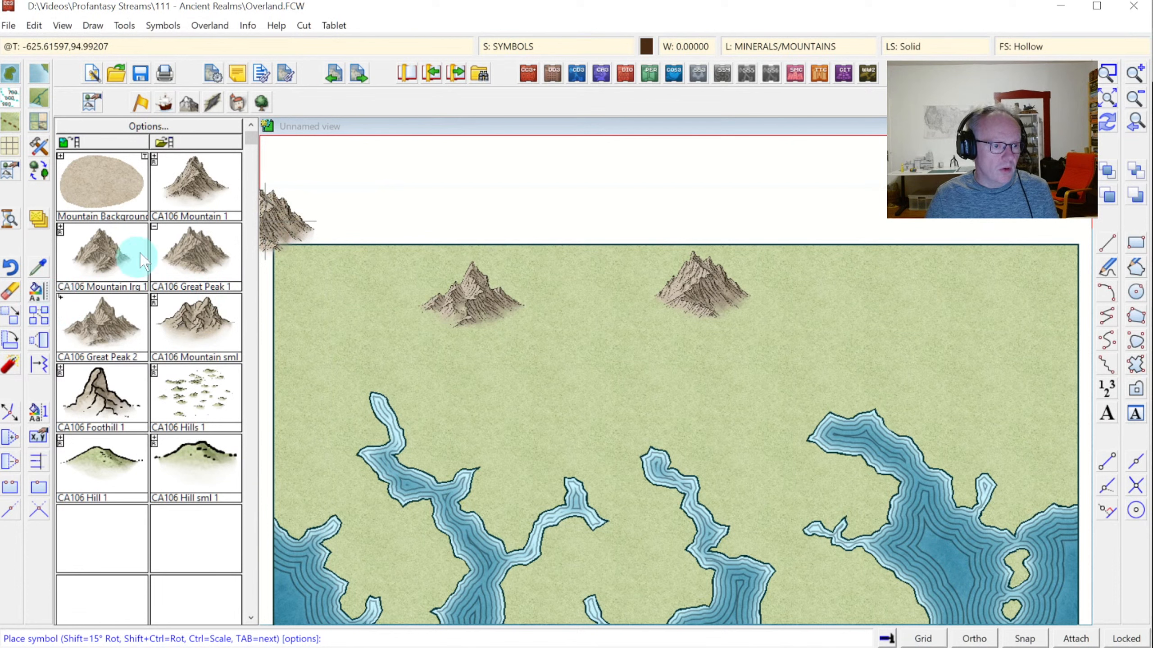
left_click(156, 227)
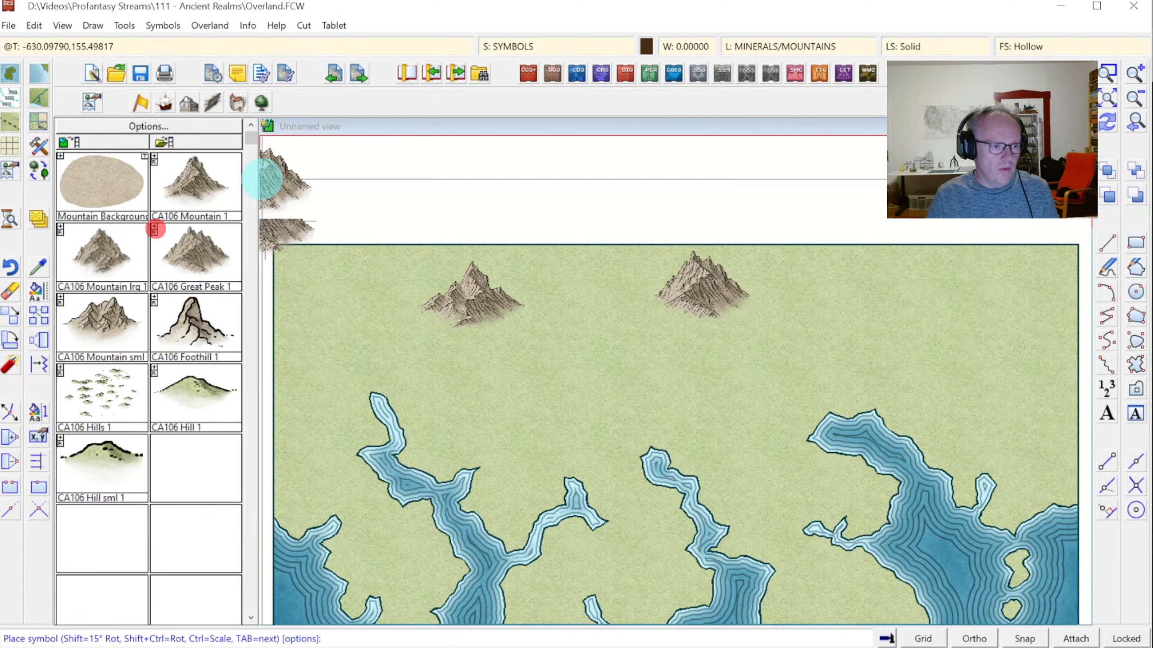
left_click(61, 228)
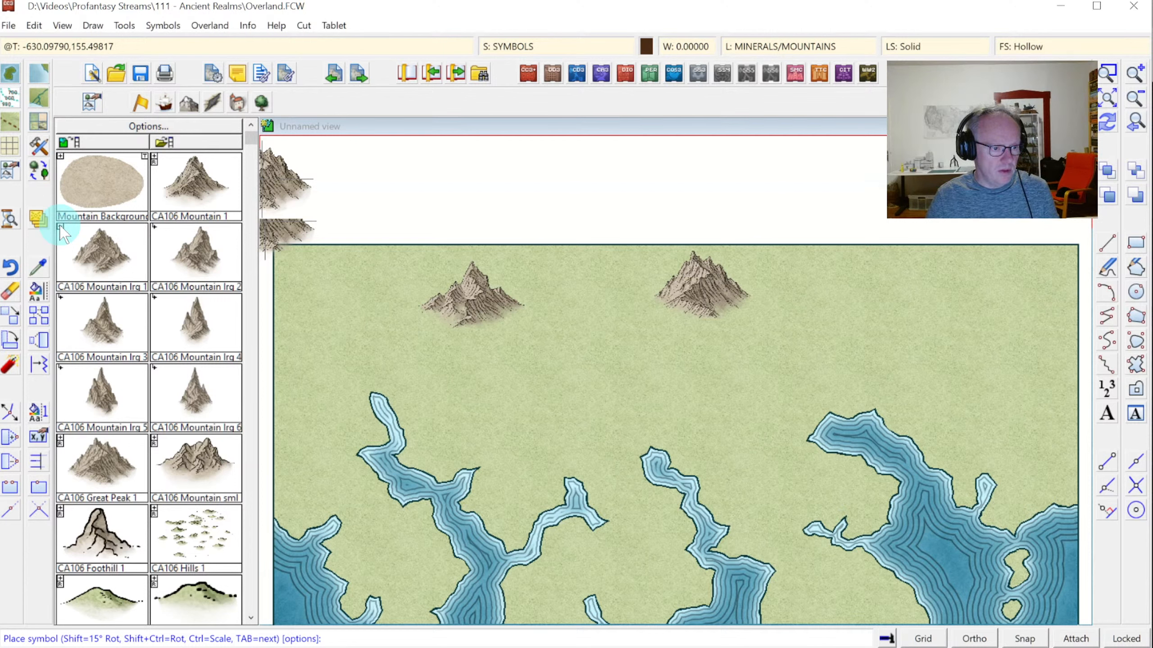
left_click(60, 227)
left_click(114, 260)
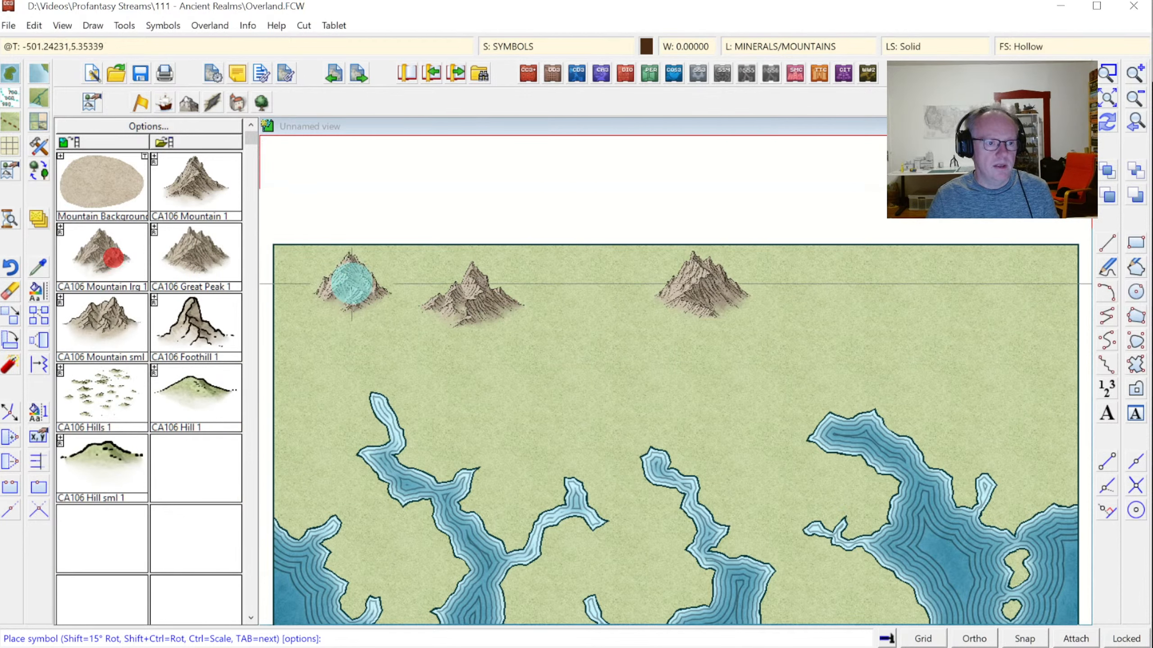
left_click(428, 313)
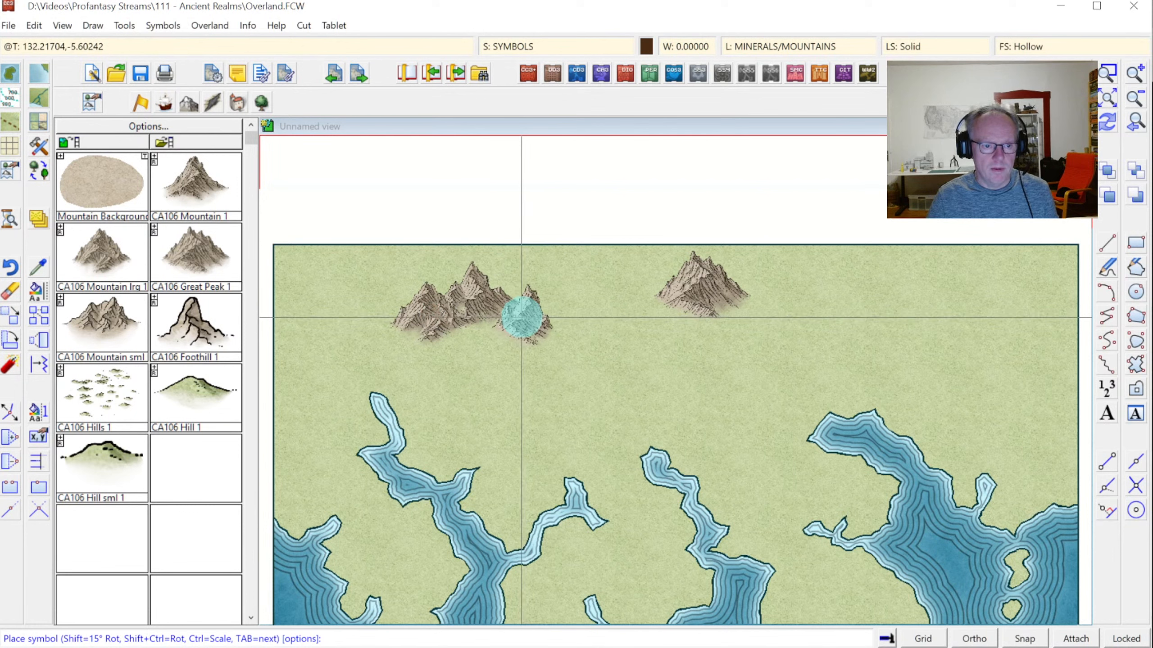
left_click(514, 313)
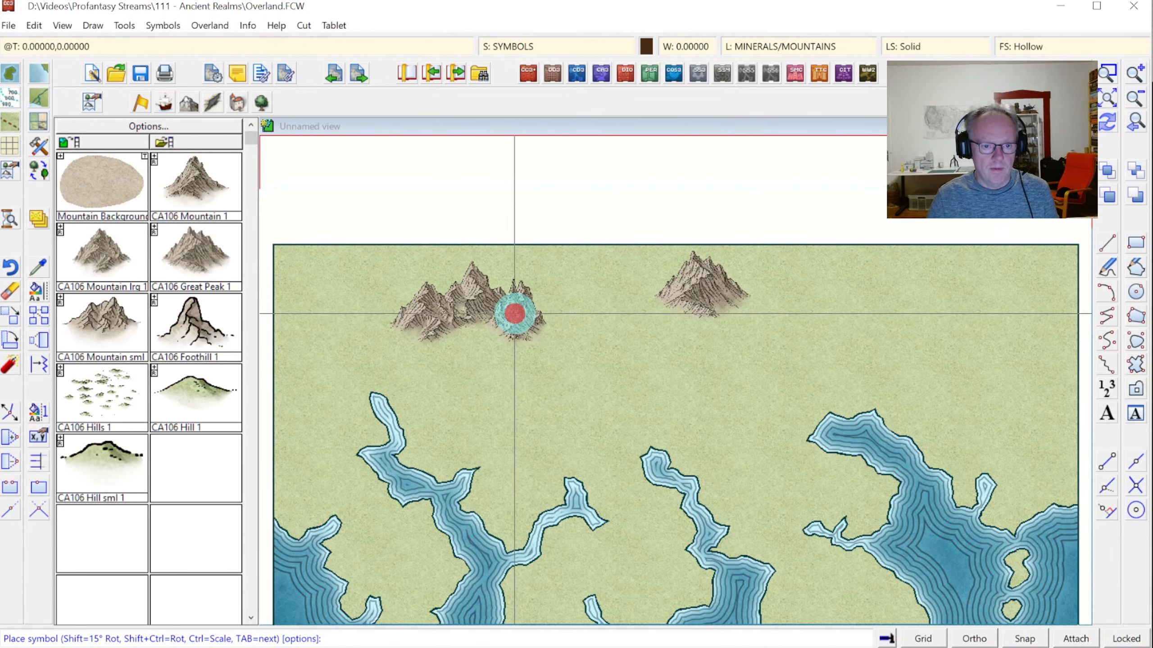
Build a range around the eastern great peak with one large mountain to its west and three trailing southeast, plus one across the northwestern border.
left_click(658, 302)
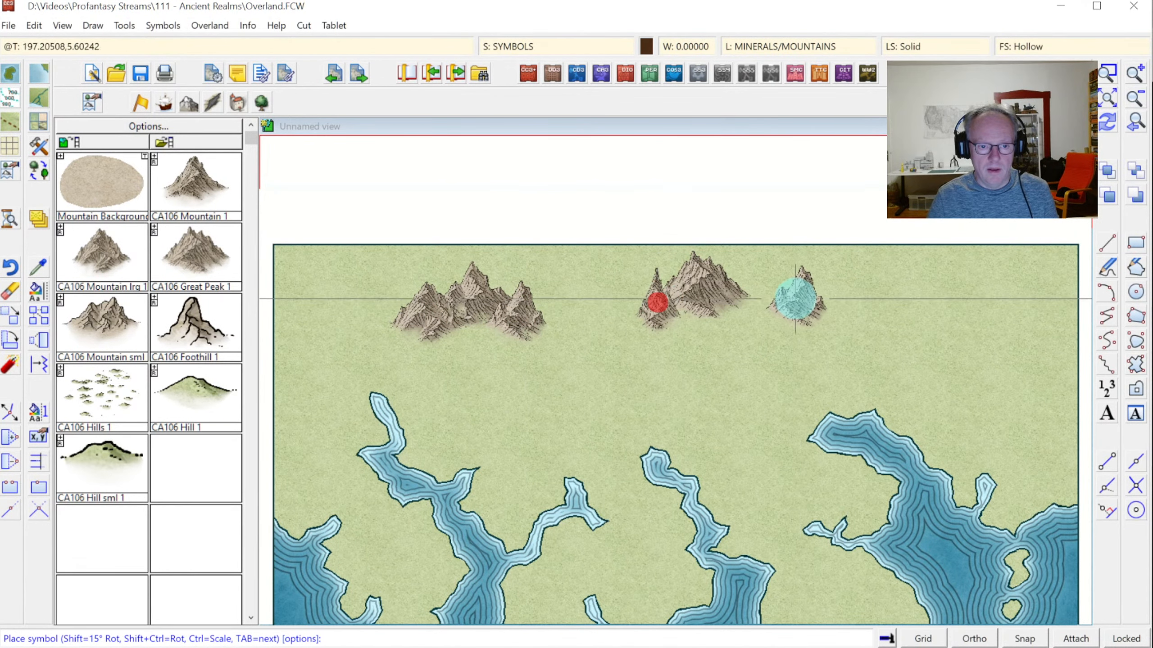
left_click(756, 294)
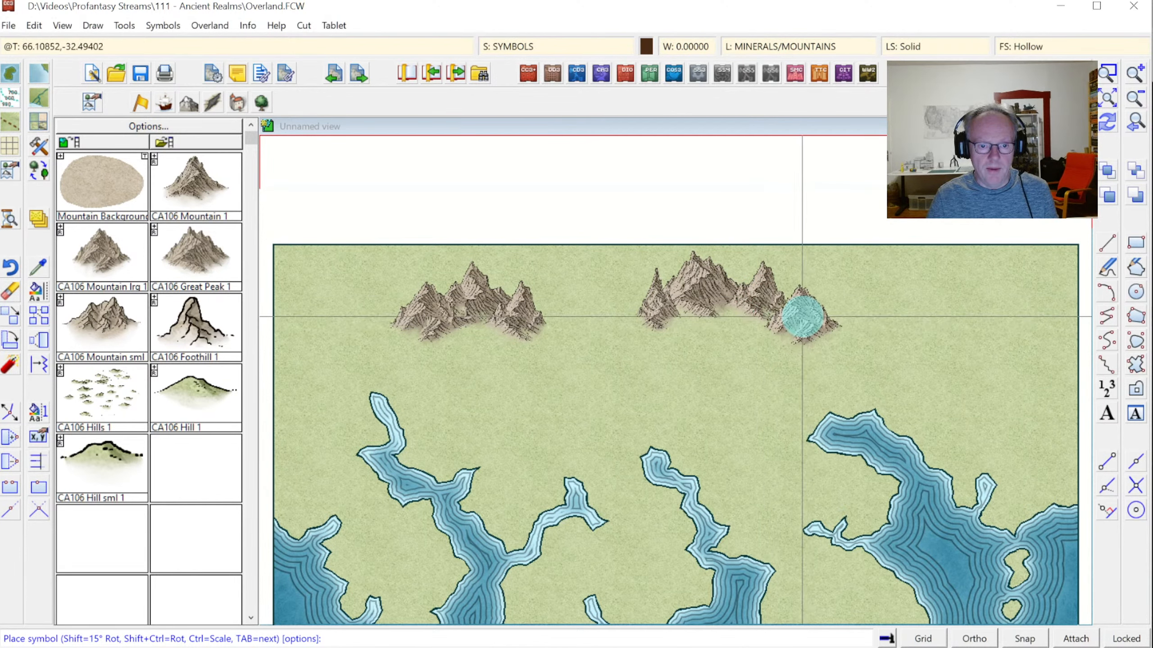
left_click(803, 320)
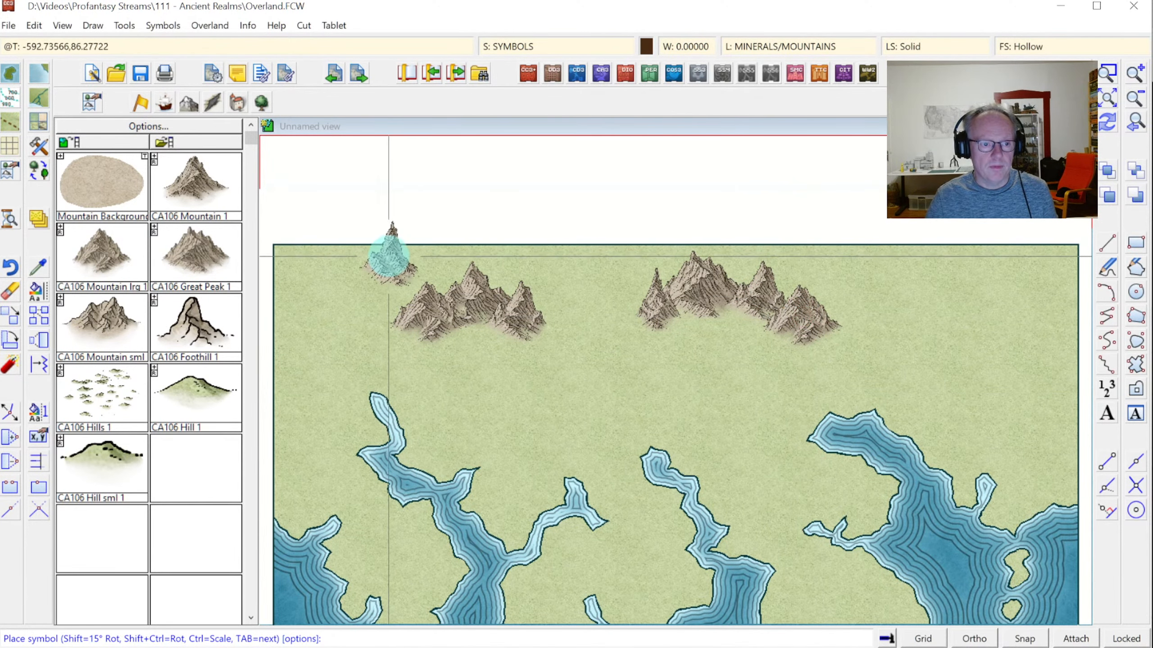
left_click(386, 256)
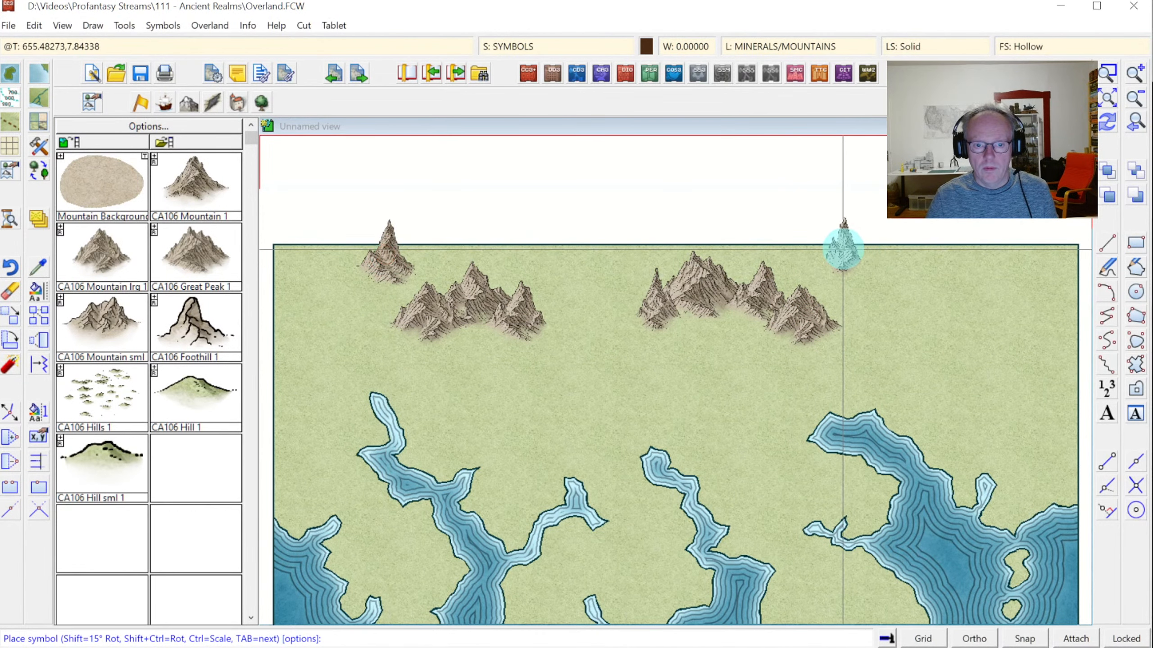
left_click(838, 323)
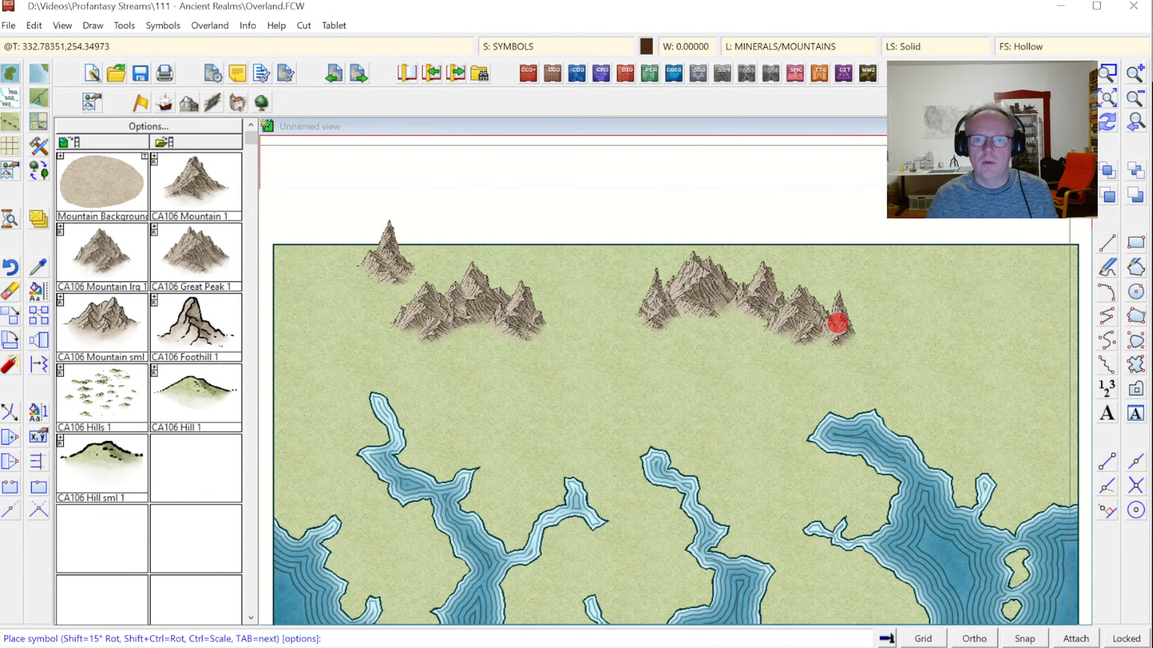
left_click(1108, 122)
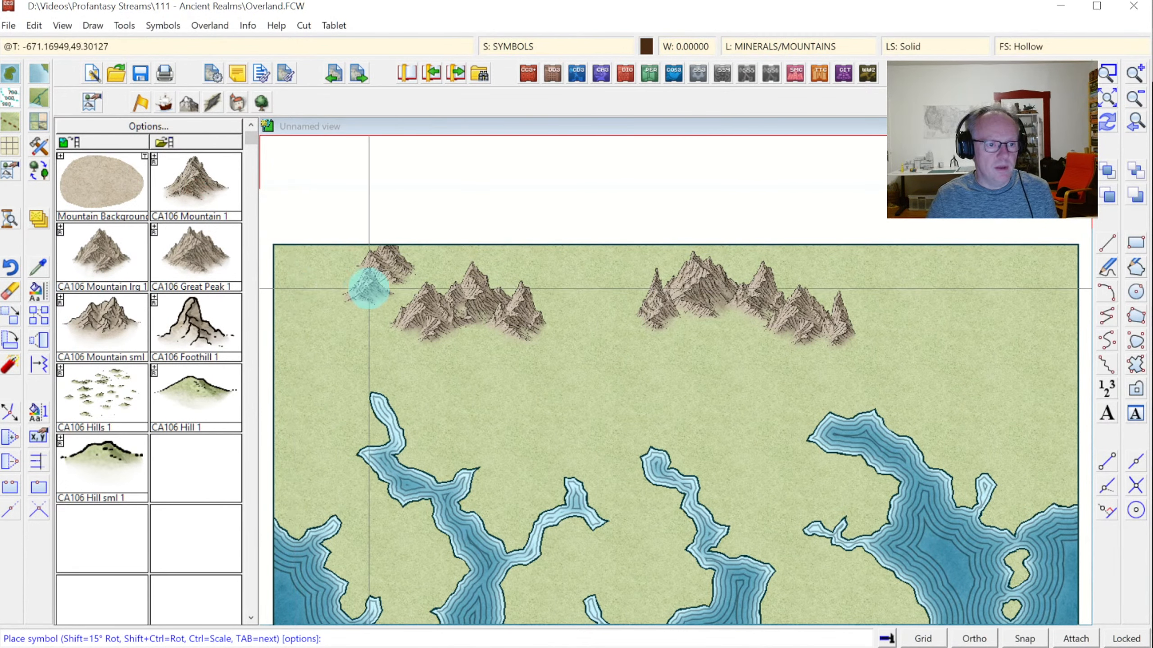
Place three mountain symbols joining the peak on the northern border to the western range and extending the range's western end.
left_click(397, 278)
left_click(397, 311)
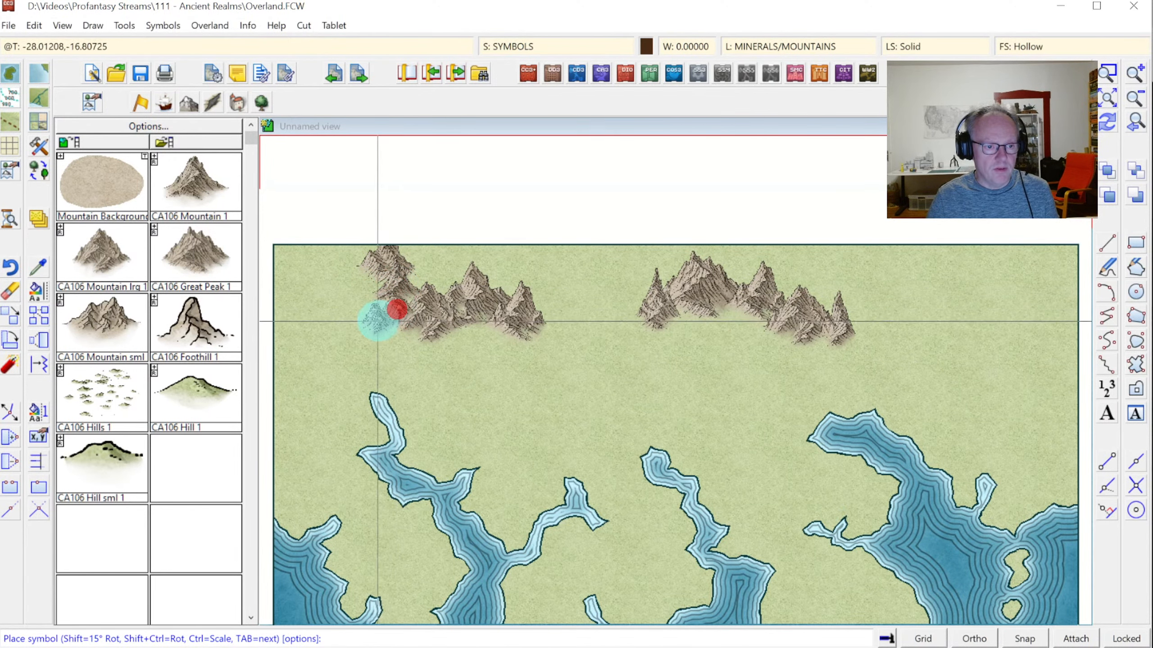
left_click(378, 321)
Extend the eastern end of the western range southward with a chain of five mountain symbols.
left_click(1135, 126)
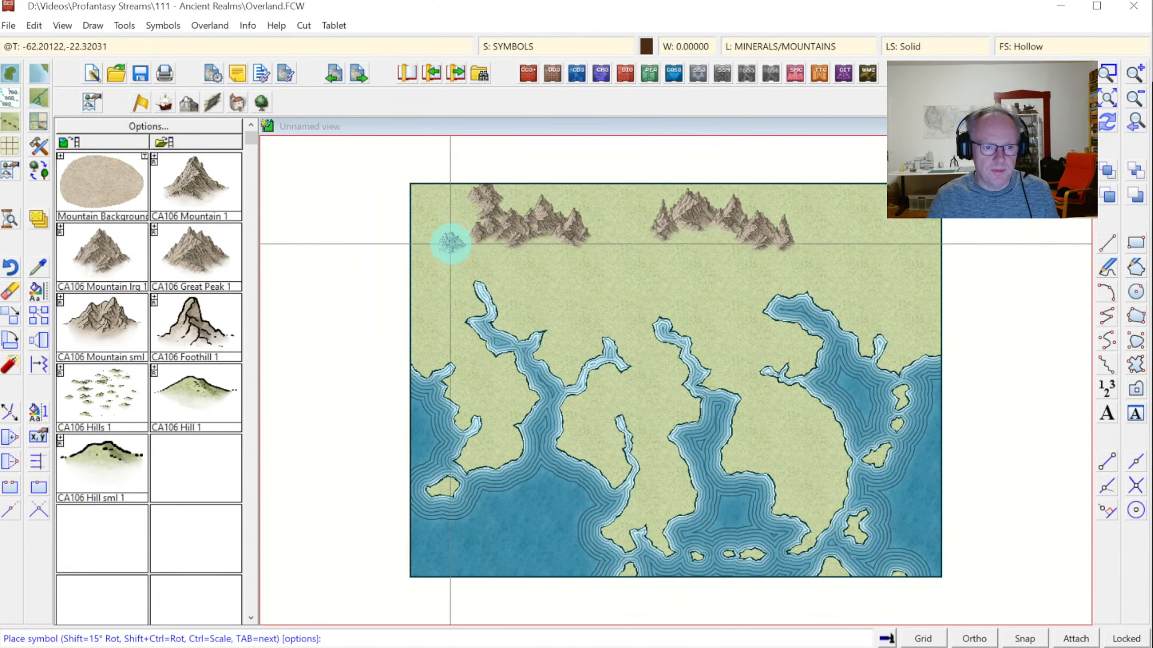
left_click(576, 260)
left_click(564, 266)
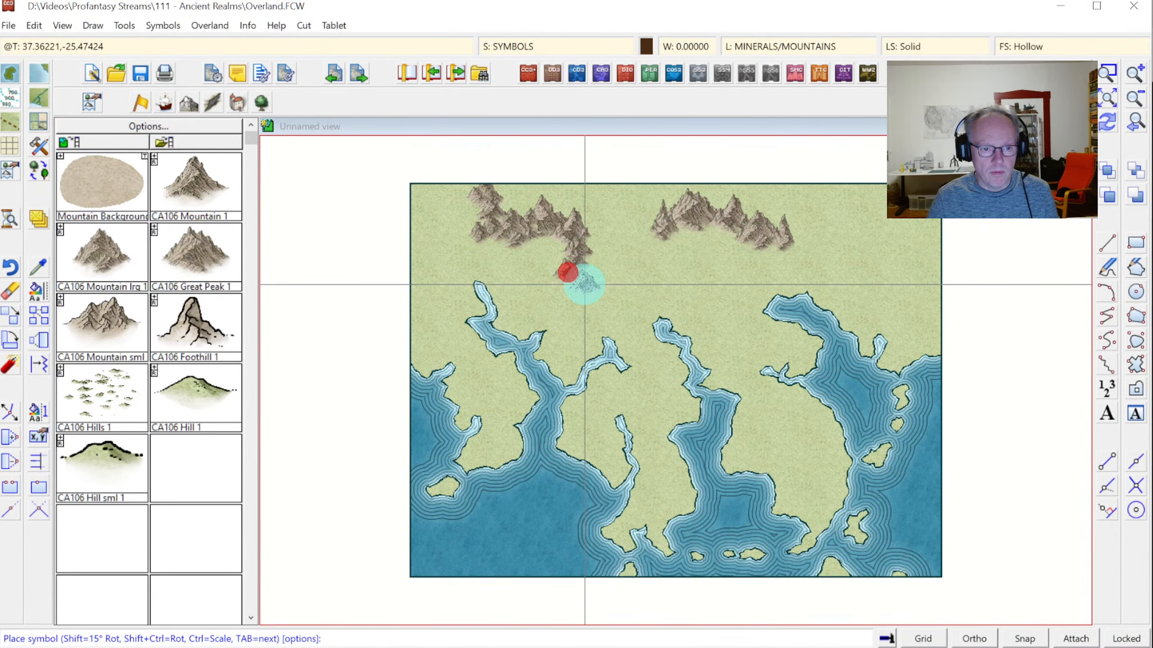
left_click(582, 281)
left_click(595, 293)
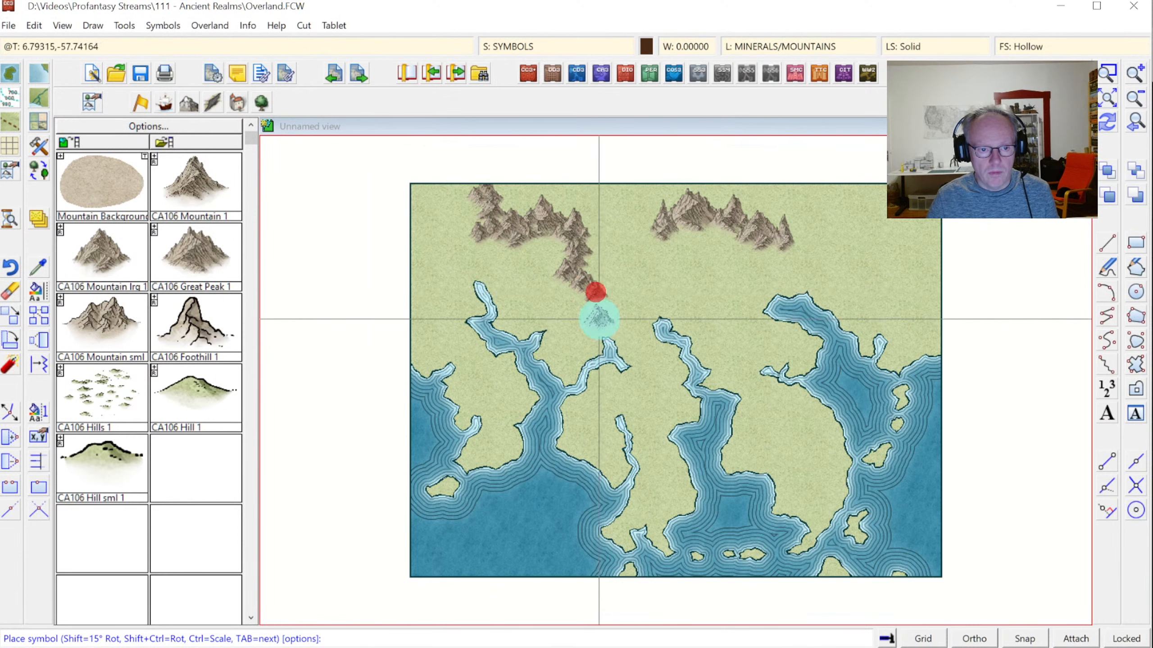
left_click(584, 308)
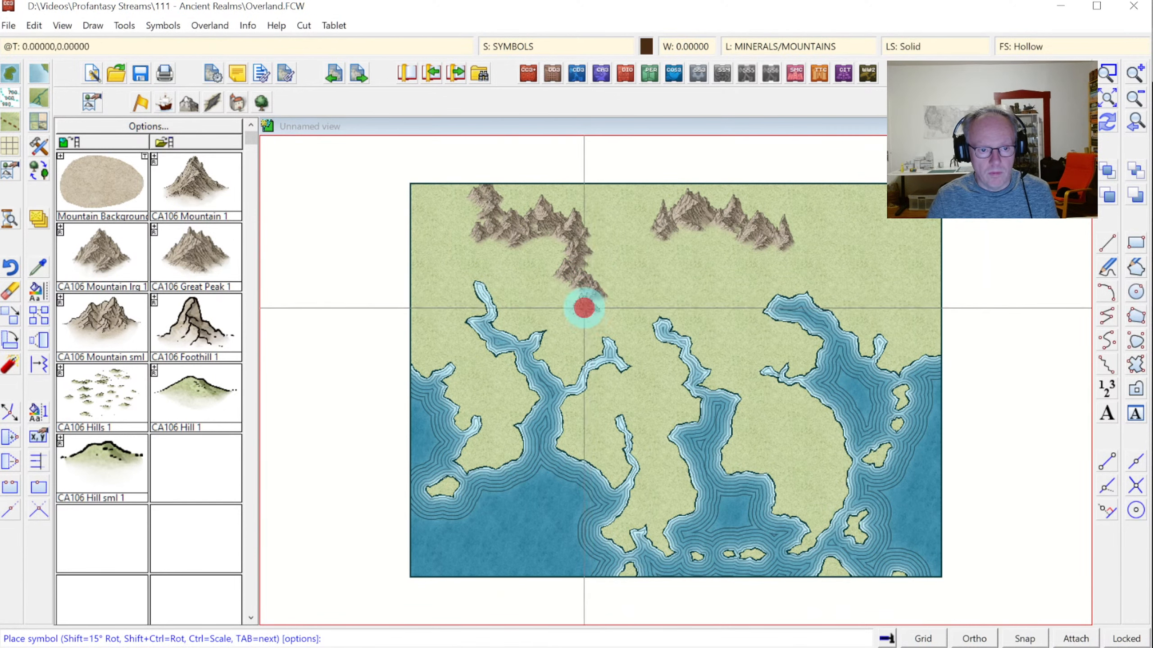
Place a mountain below the eastern range's western end and a chain along the northern border linking the two ranges.
left_click(660, 244)
left_click(599, 185)
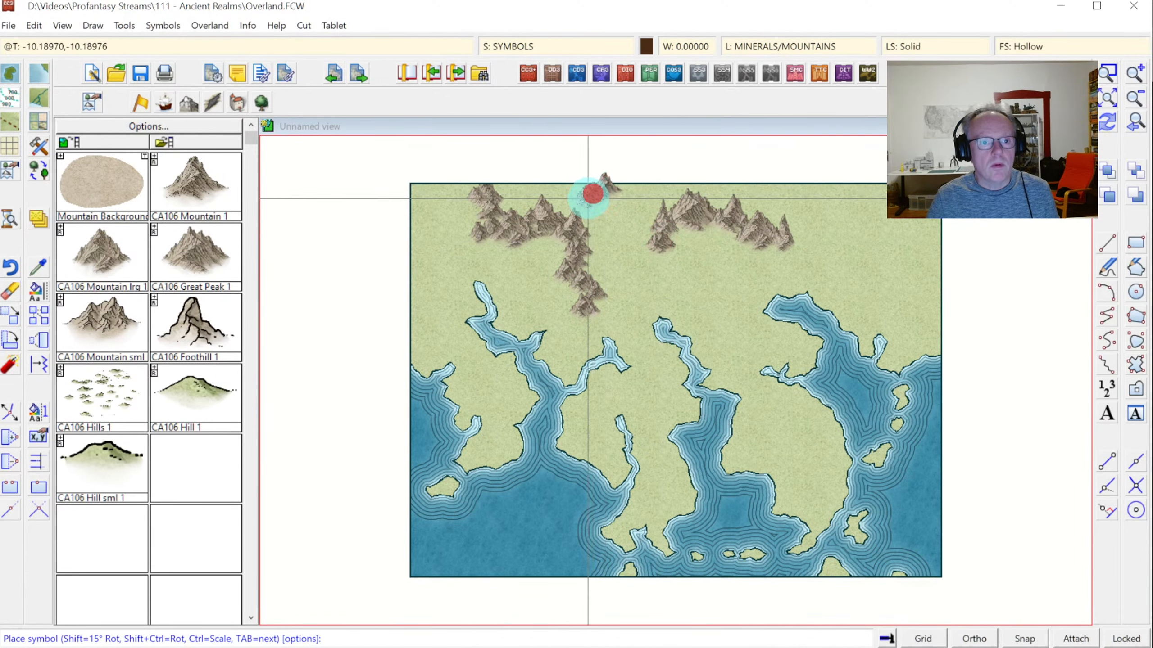
left_click(580, 199)
left_click(623, 183)
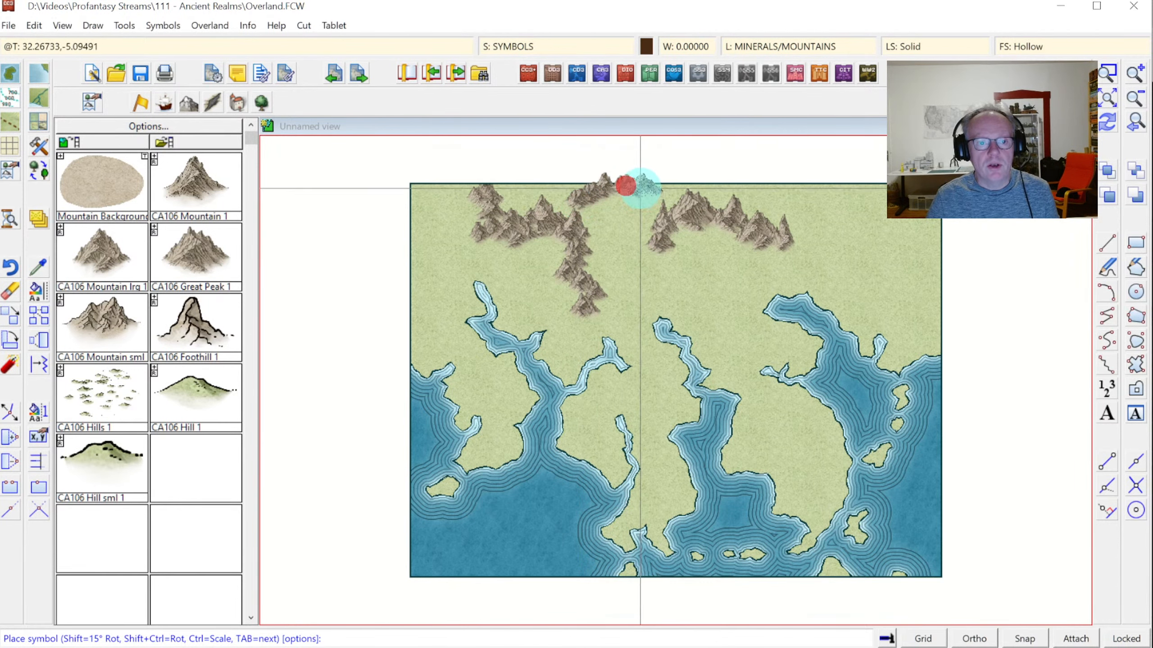
left_click(637, 185)
left_click(663, 195)
Place mountains along the northern border above the eastern great peak and one joining the peak to the linking chain.
left_click(720, 185)
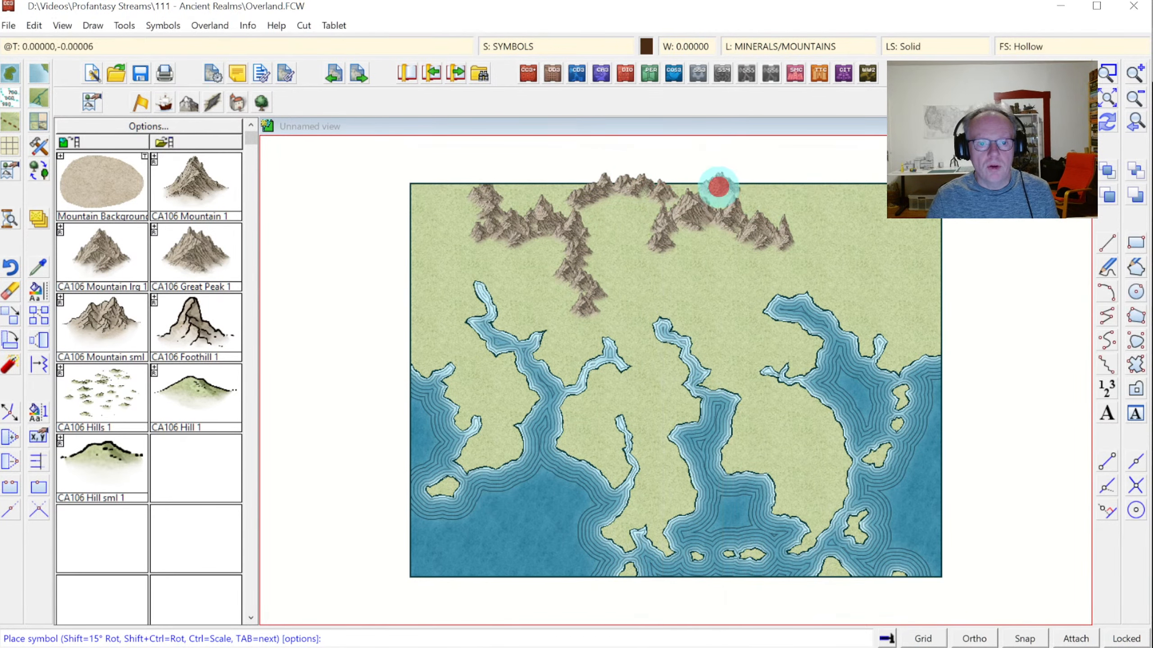
left_click(675, 196)
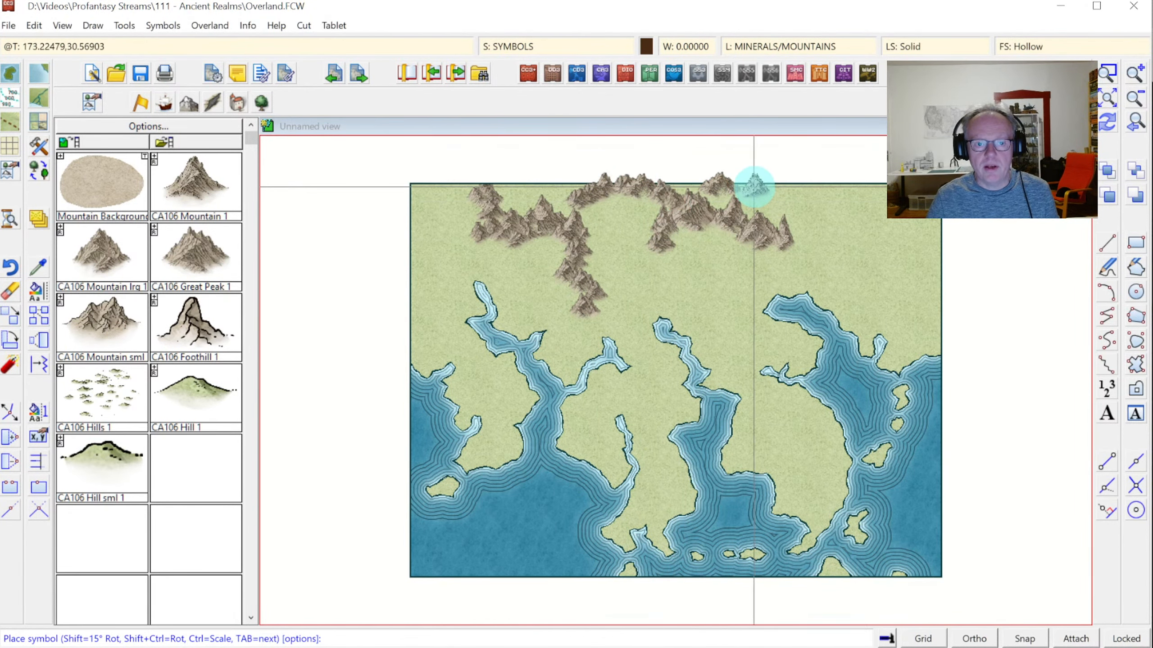
left_click(747, 184)
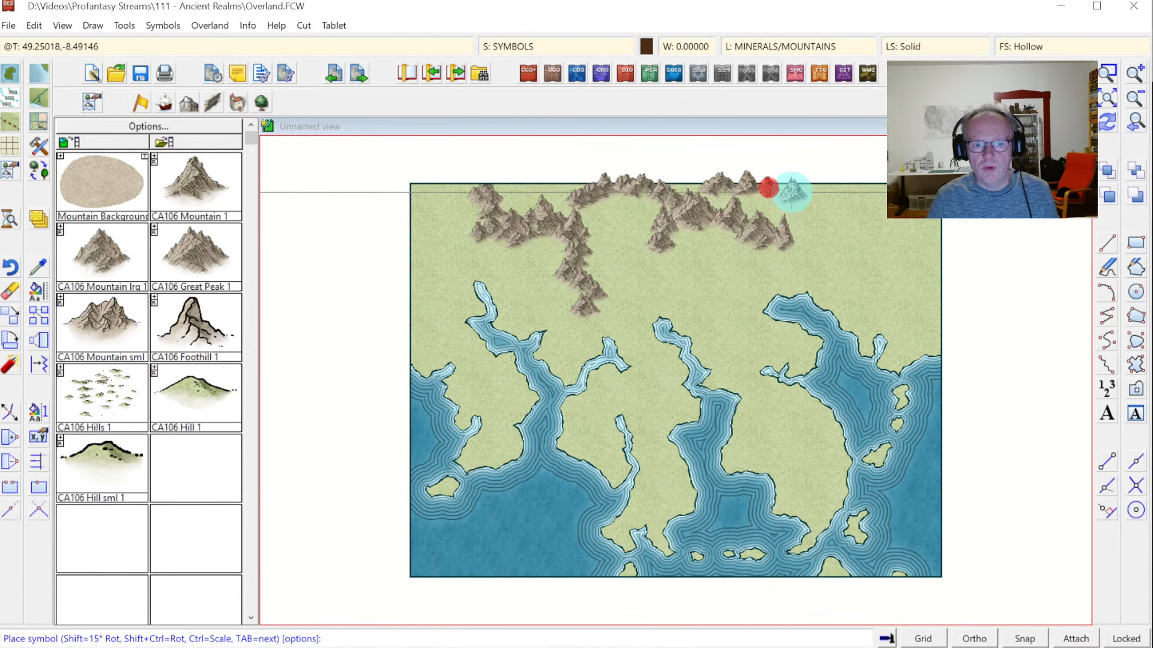
Extend the eastern range's southeastern end and its western arm southward, and build a short range in the northeast.
left_click(812, 251)
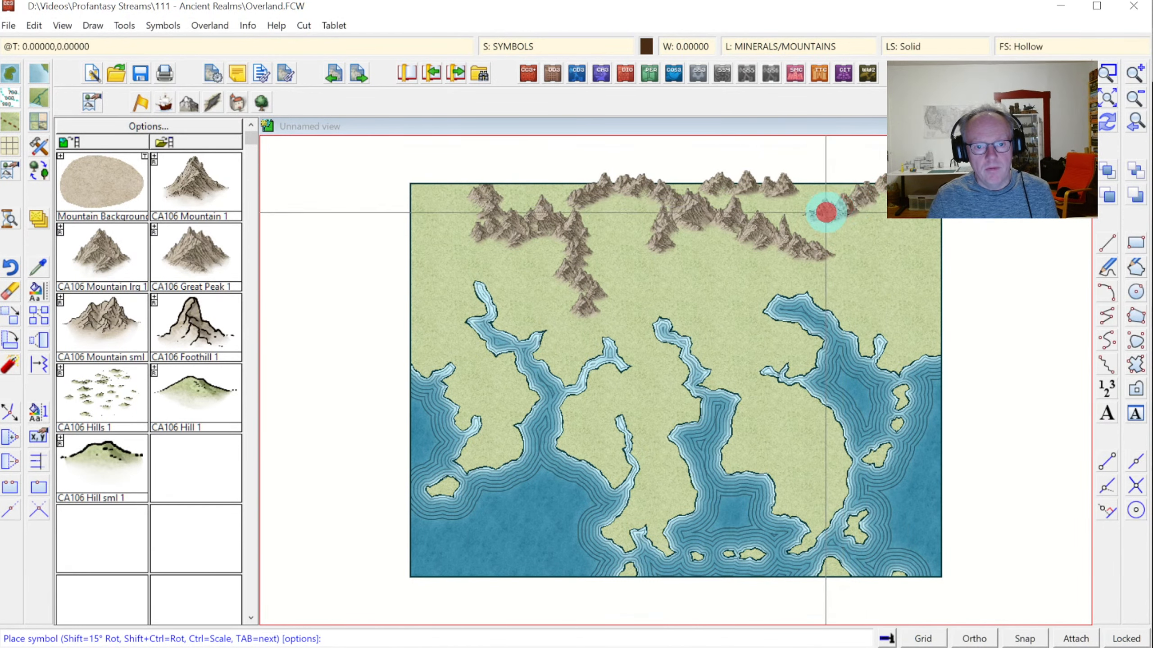
left_click(866, 225)
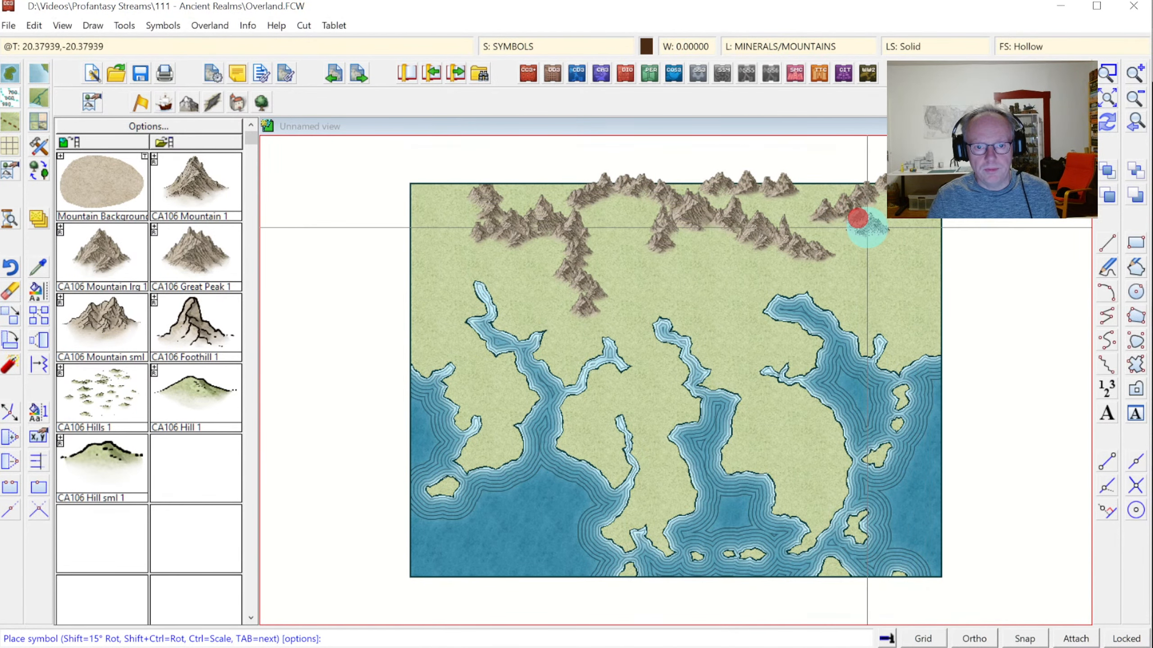
left_click(668, 258)
left_click(687, 273)
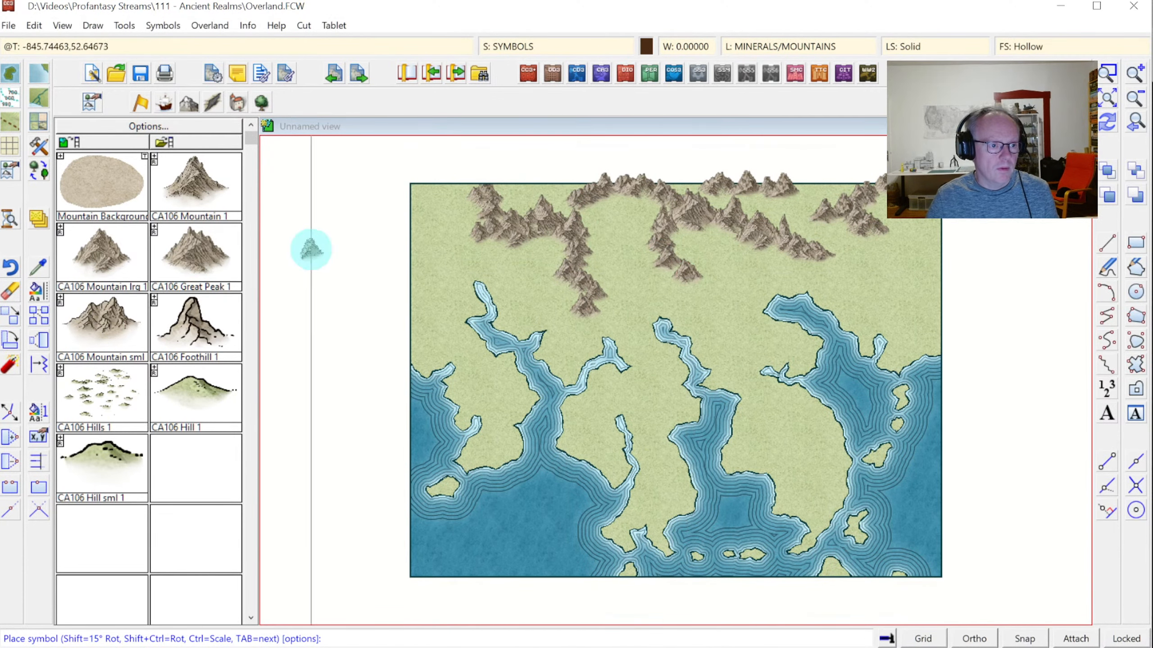
Line the northern border west of the linking chain with four more mountains.
left_click(569, 184)
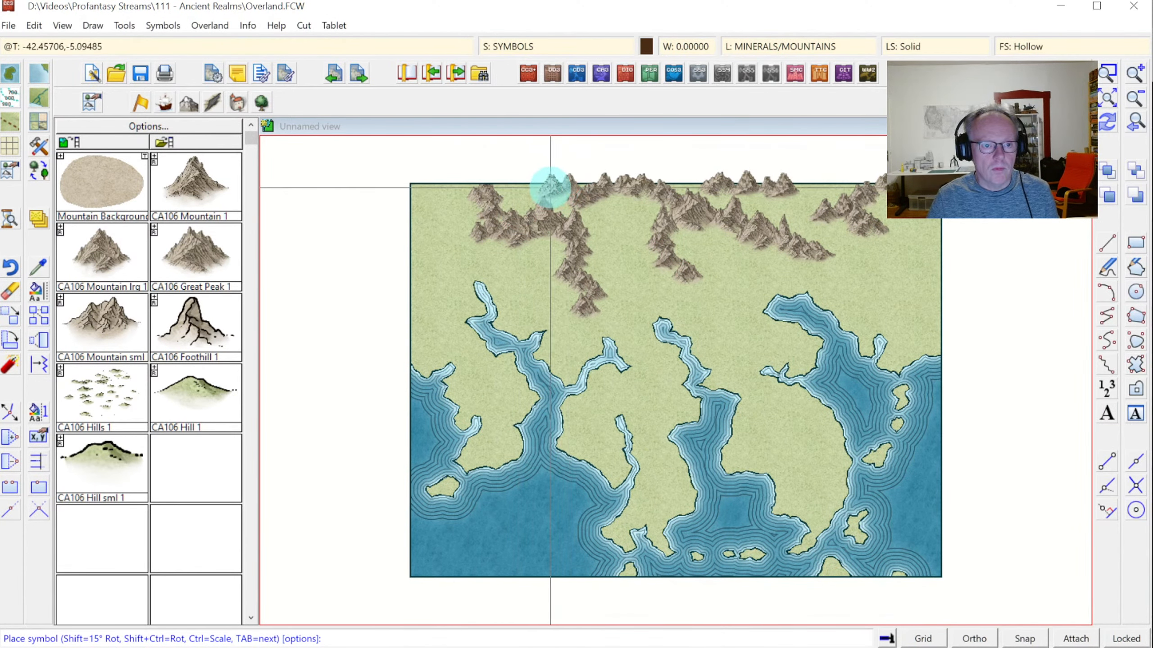
left_click(552, 181)
left_click(527, 180)
left_click(507, 182)
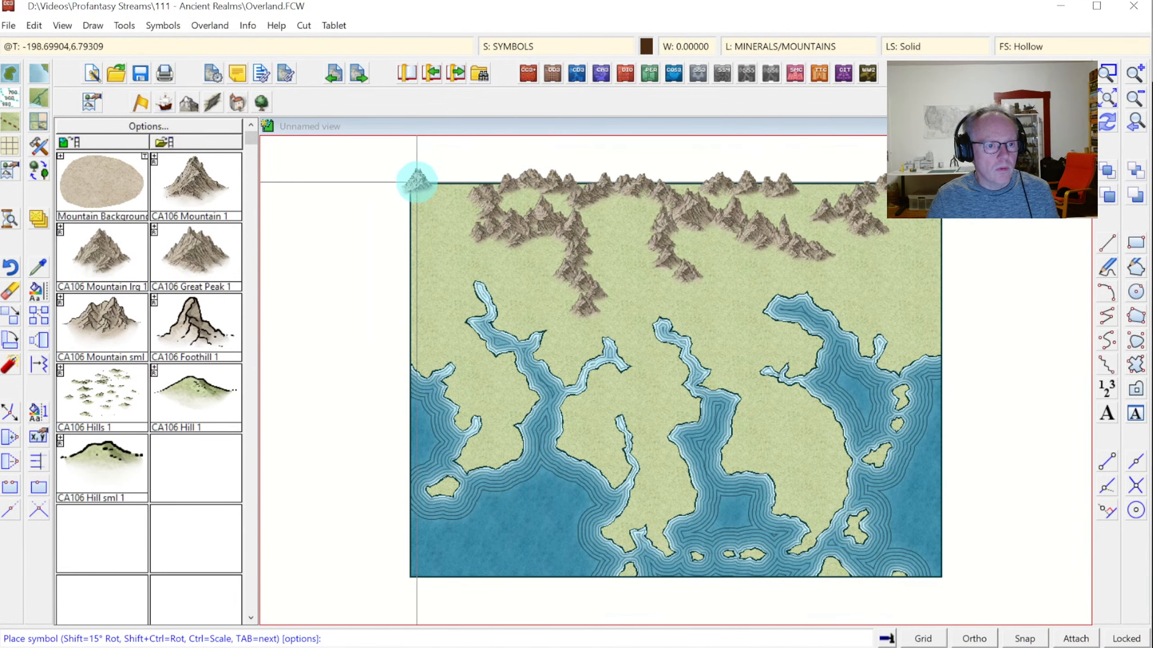
Place a row of mountains across the northwestern corner and down over the western border.
left_click(416, 181)
left_click(434, 182)
left_click(452, 182)
left_click(464, 189)
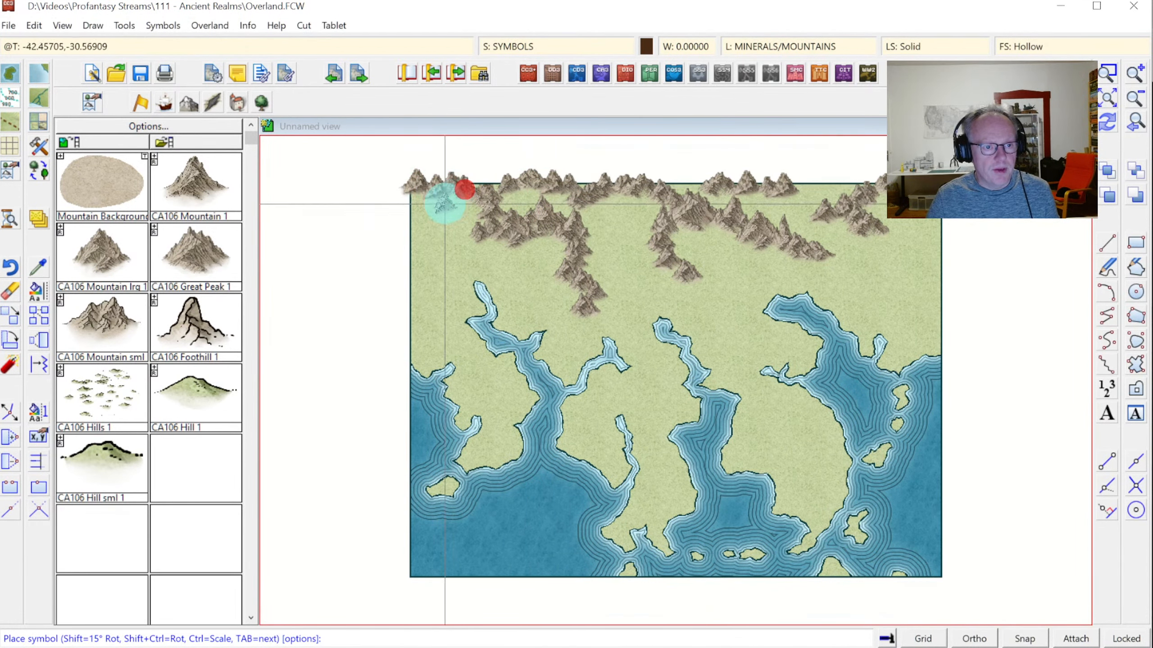
left_click(422, 193)
left_click(410, 209)
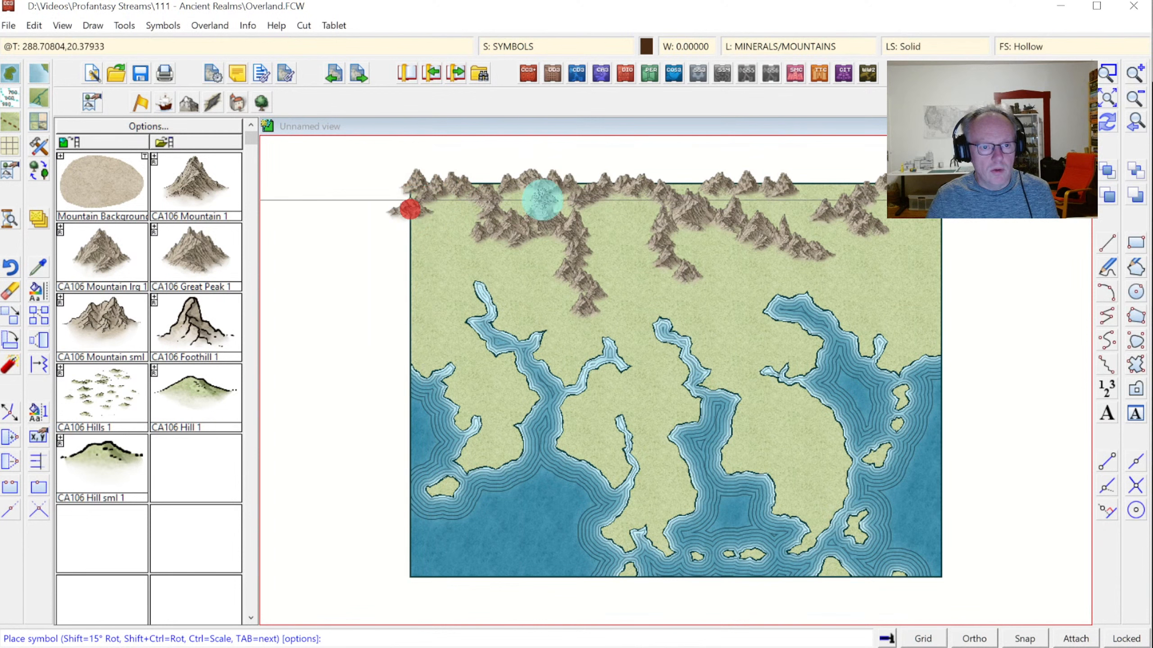
Fill in the northern chain, start a short range on the eastern border, and place a mountain cluster on the southeastern peninsula.
left_click(676, 190)
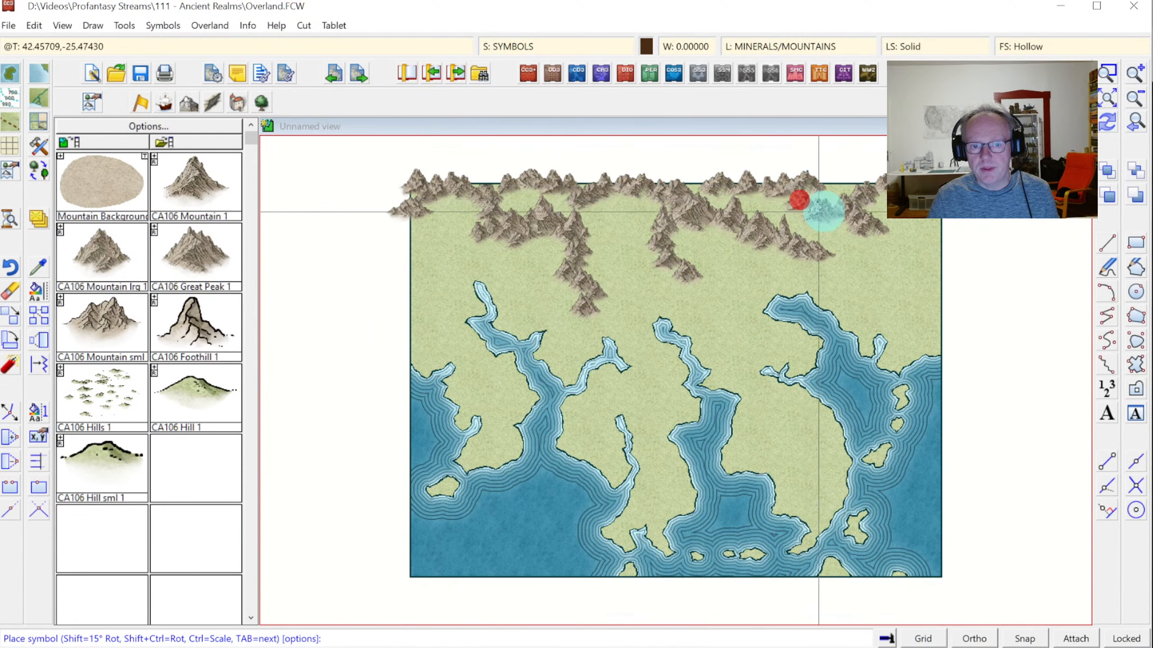
left_click(937, 246)
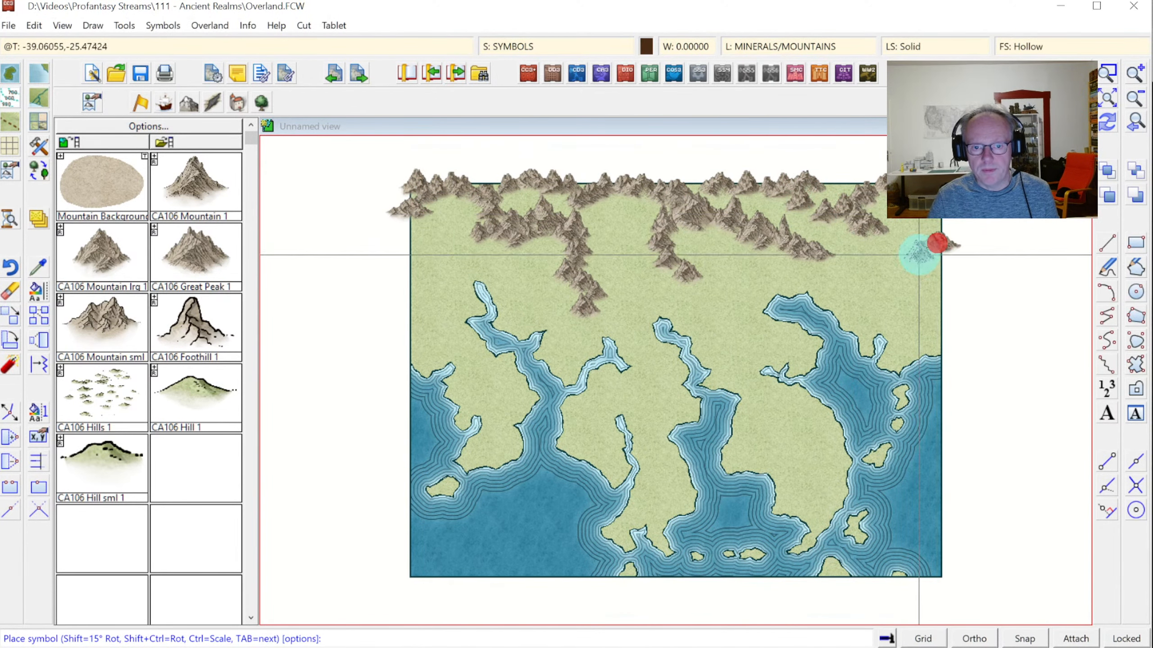
left_click(701, 282)
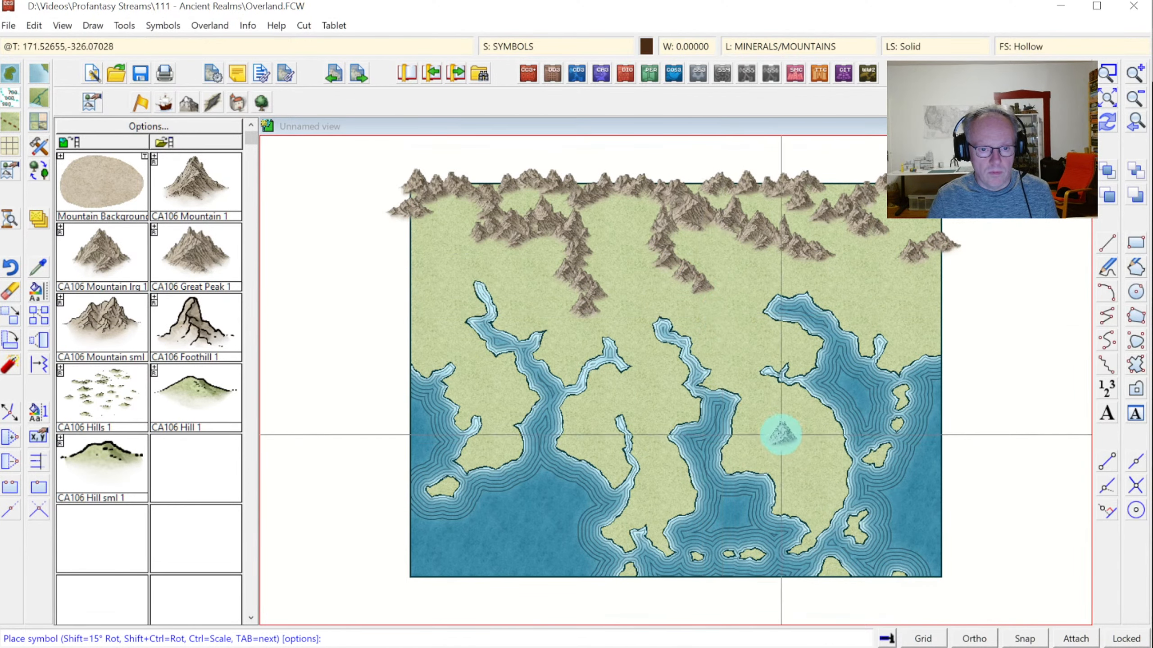
left_click(785, 431)
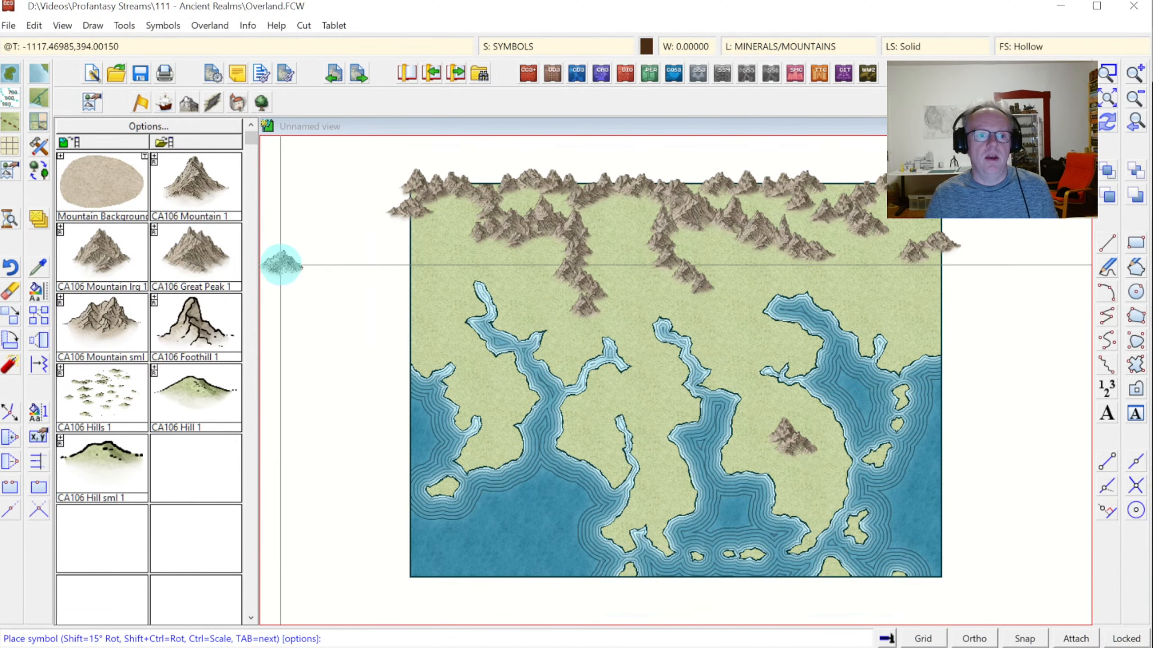
Taper the western range's southwestern end and its southern arm with CA106 Mountain sml symbols.
left_click(208, 261)
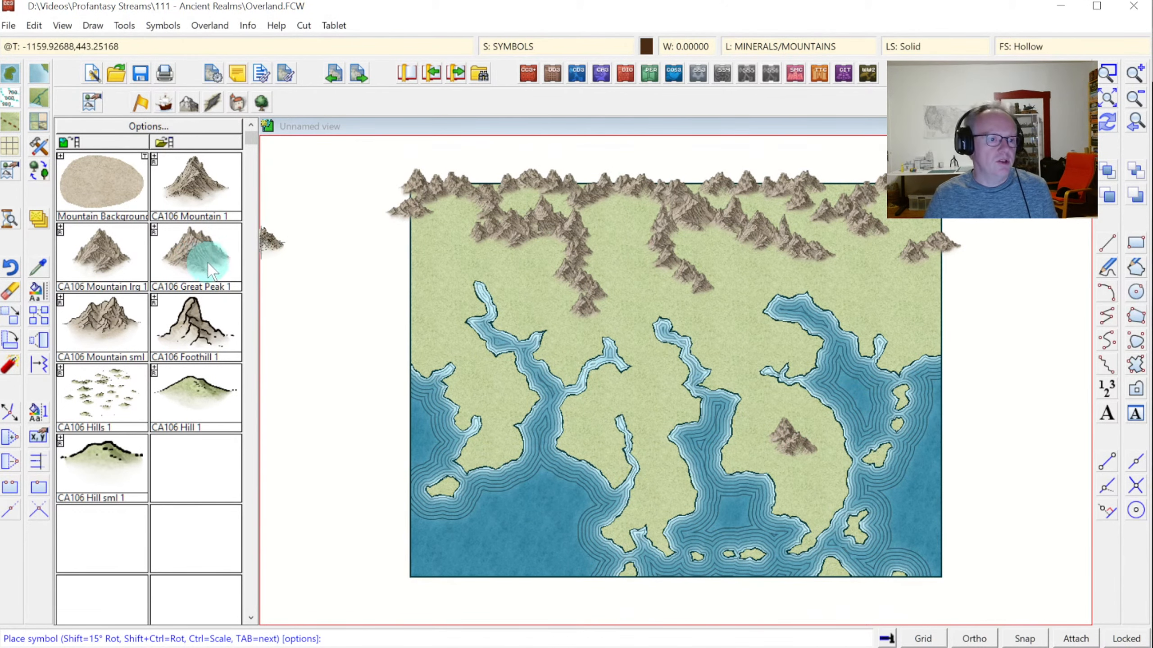
left_click(100, 320)
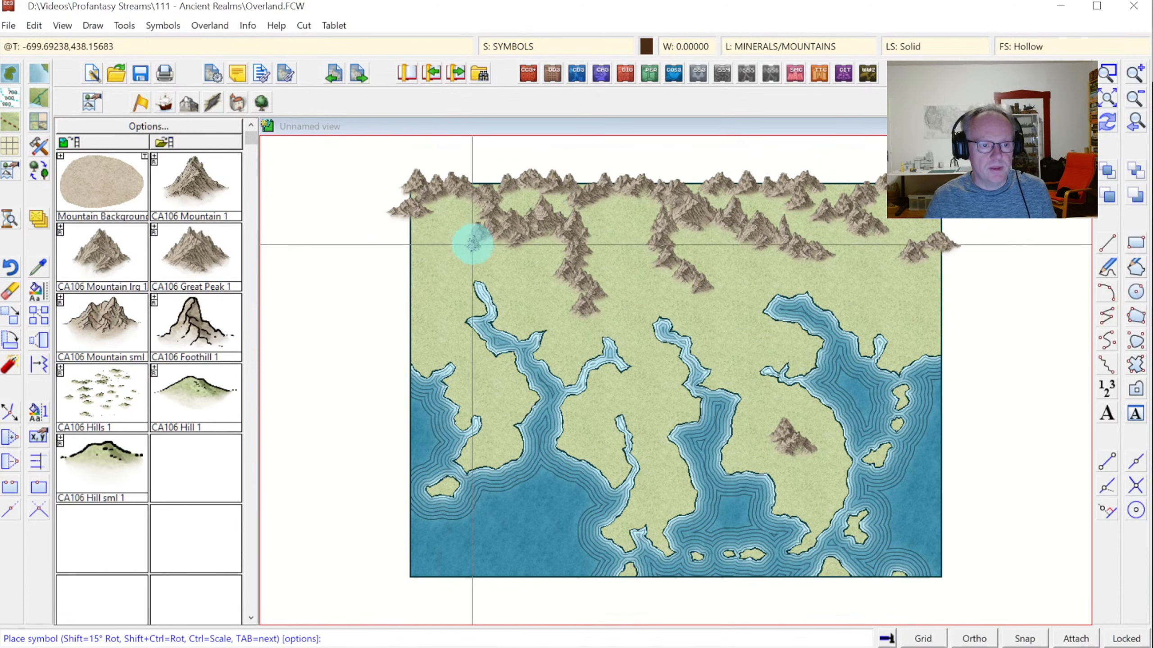
left_click(464, 240)
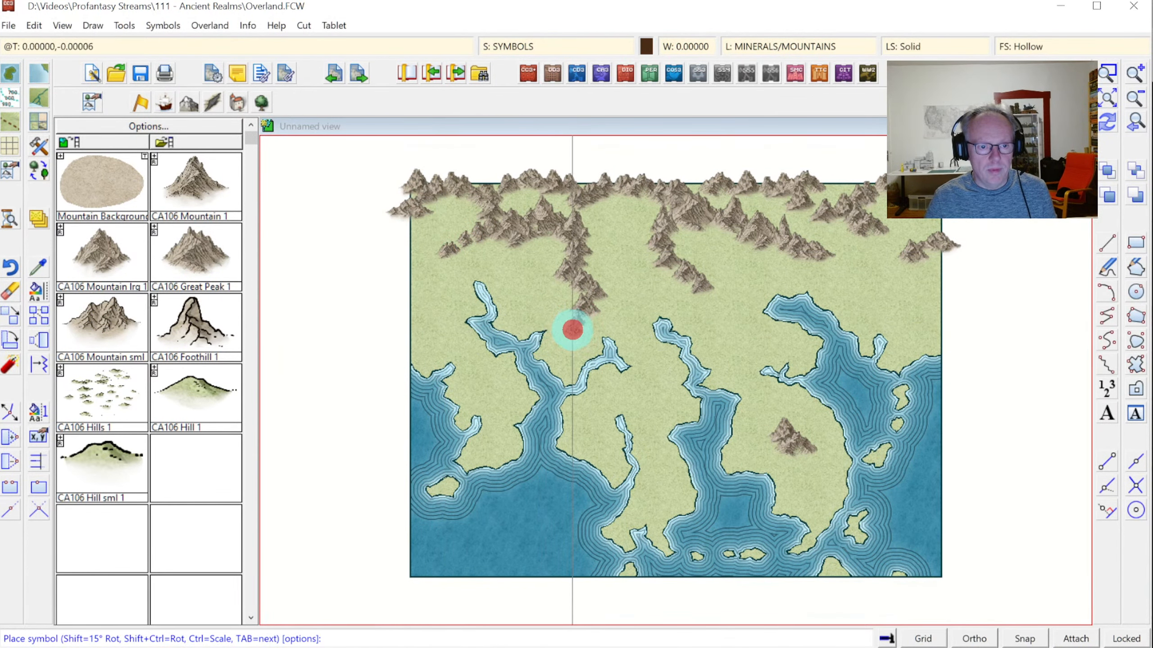
Taper the eastern range's southern arm toward the southeast with a line of four small mountains.
left_click(694, 297)
left_click(703, 305)
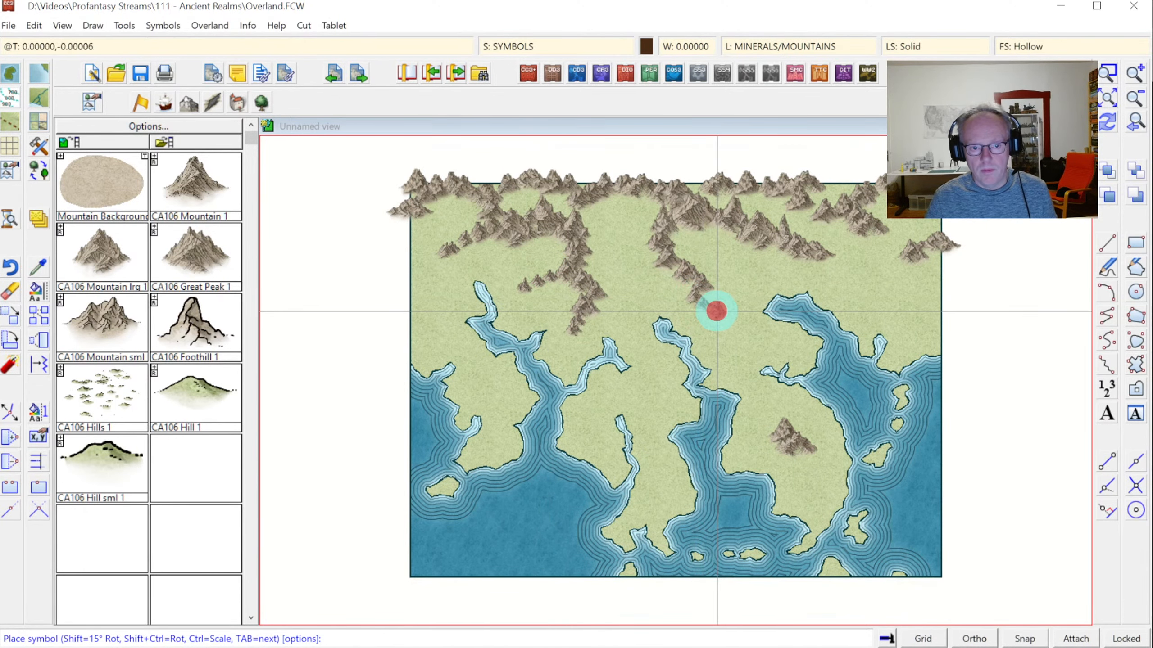
left_click(727, 324)
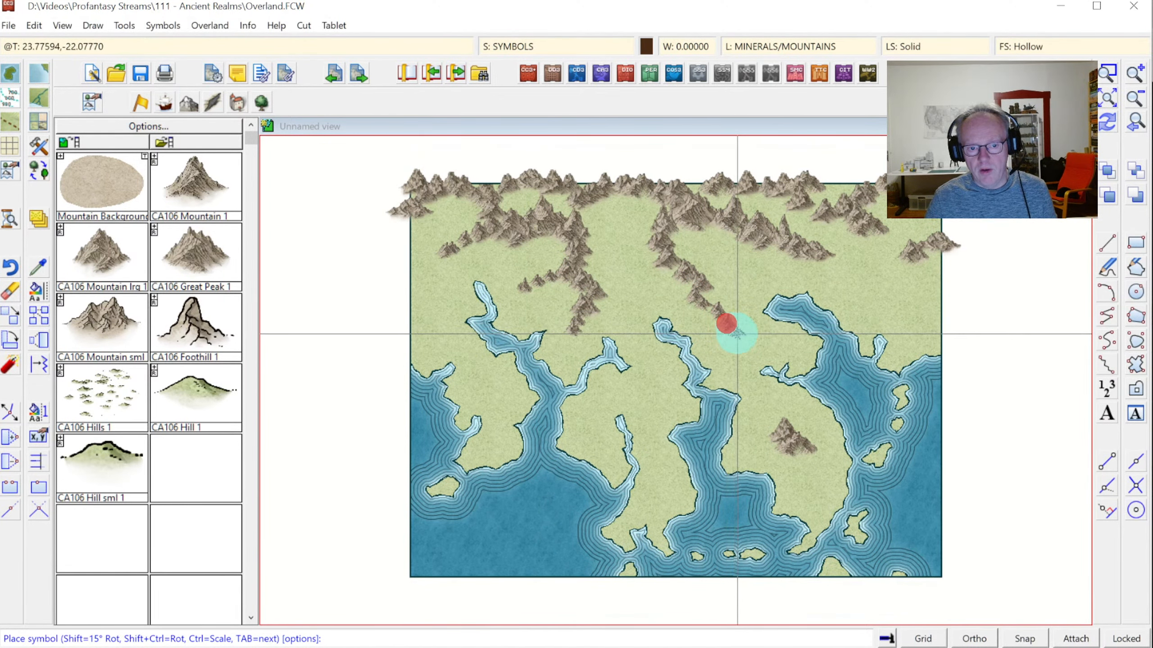
left_click(737, 333)
Finish the ends of the northeastern and northwestern ranges with small mountains.
left_click(831, 258)
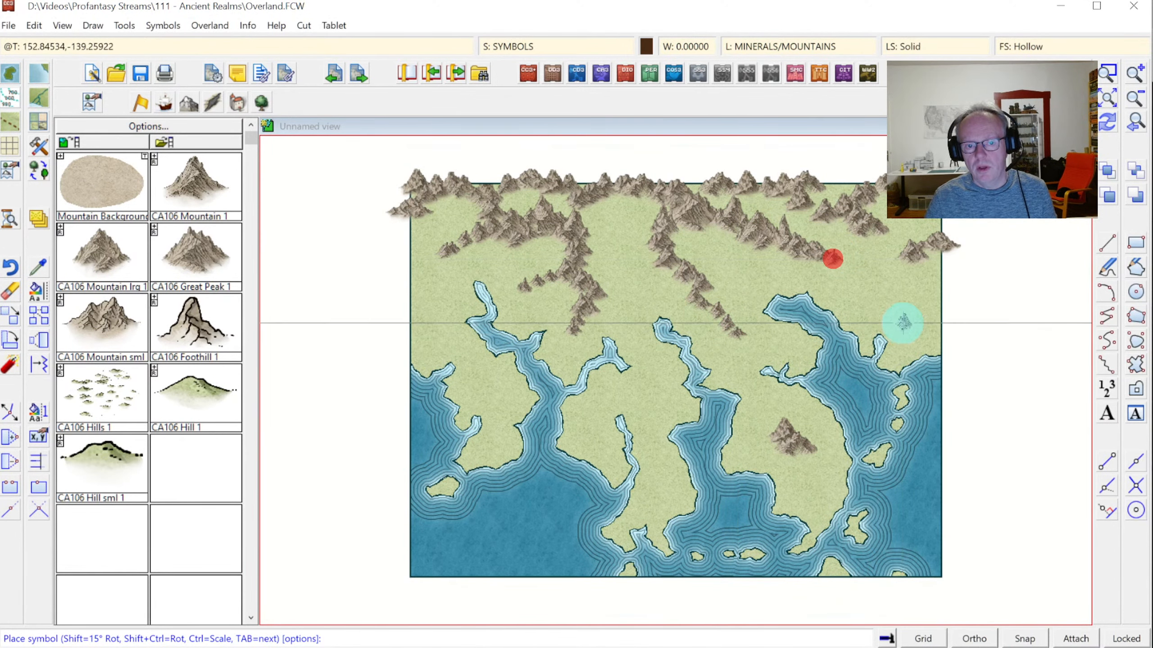
left_click(897, 264)
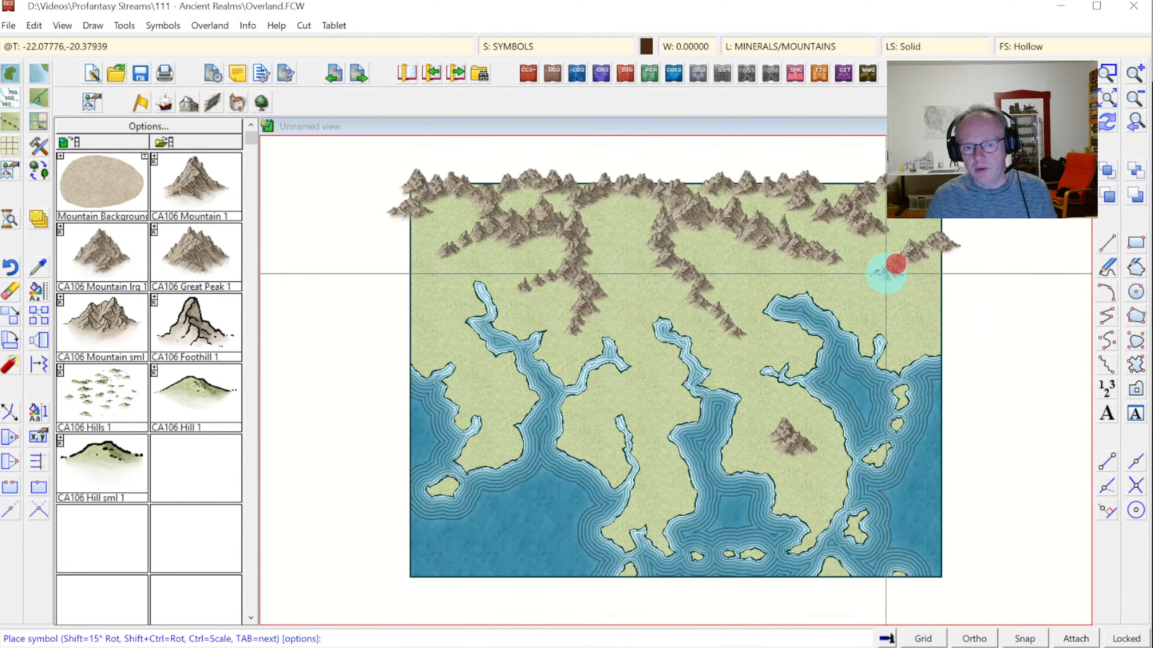
left_click(889, 236)
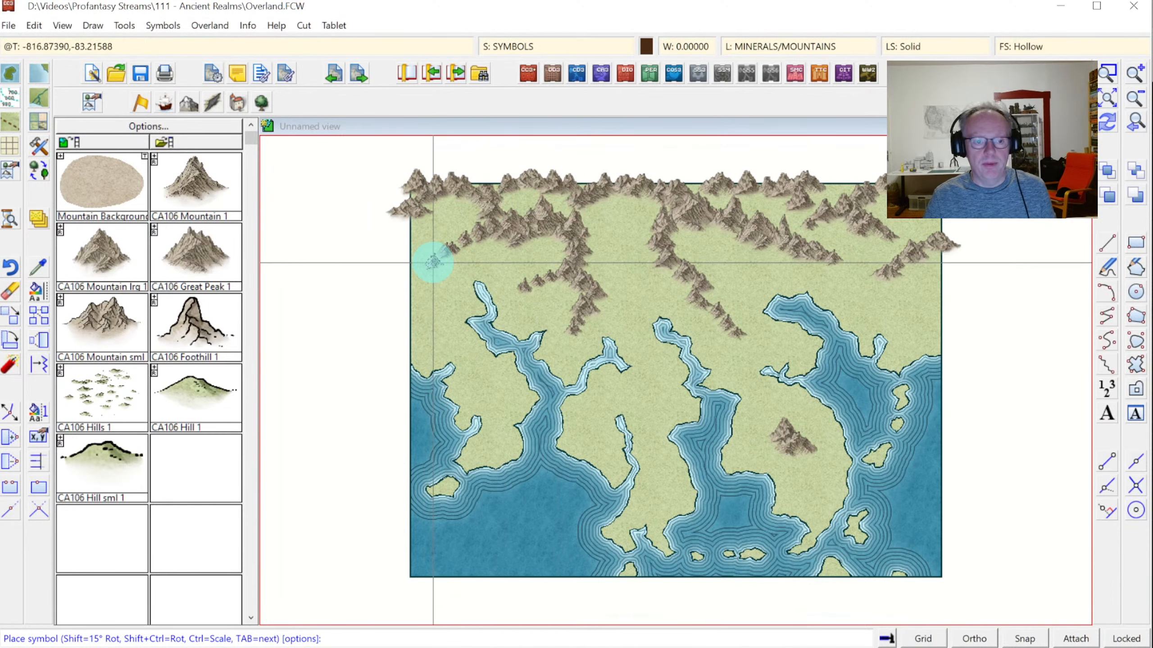
left_click(434, 263)
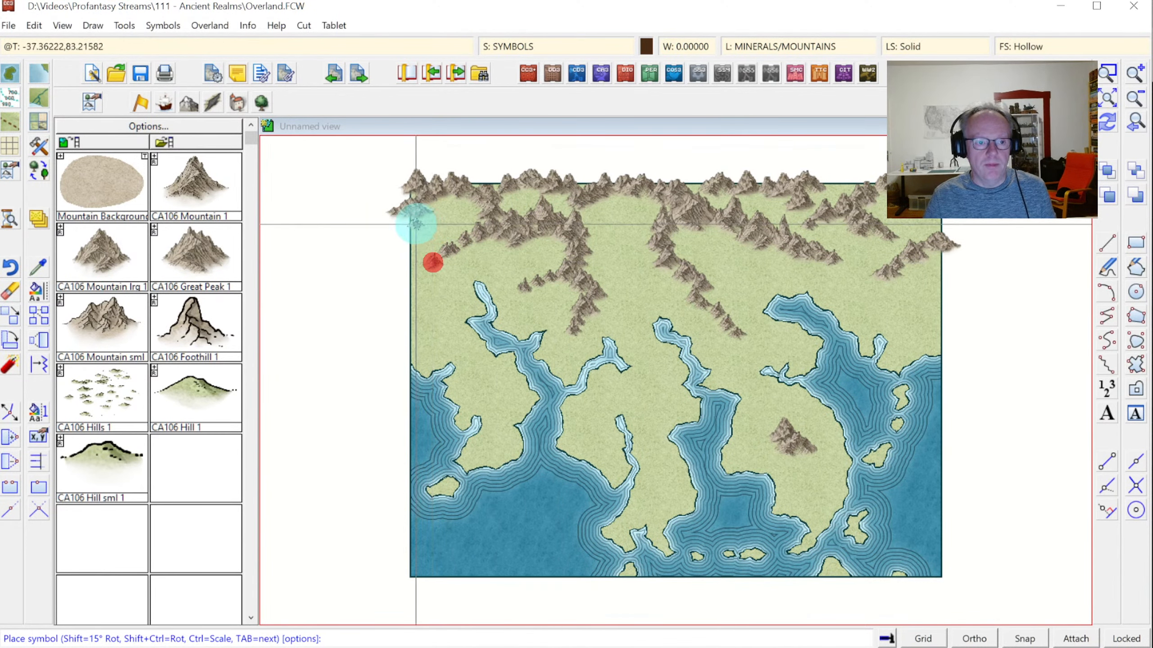
left_click(415, 224)
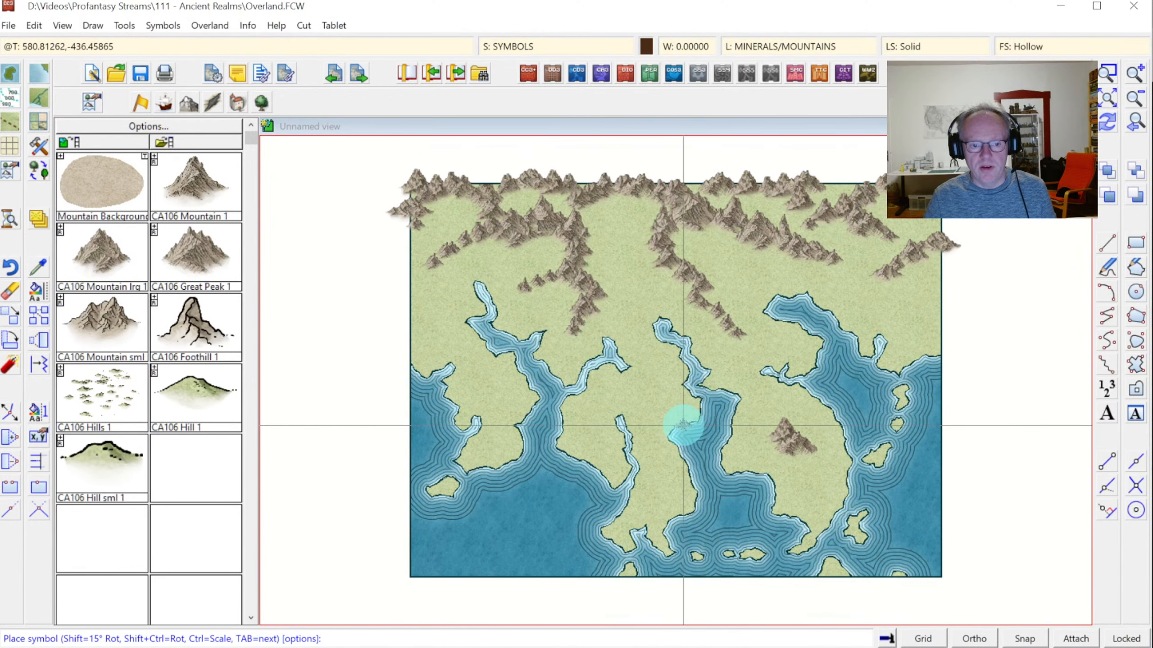
Place a small mountain group on the central peninsula and extend the southeastern peninsula's cluster at both ends with small mountains.
left_click(652, 395)
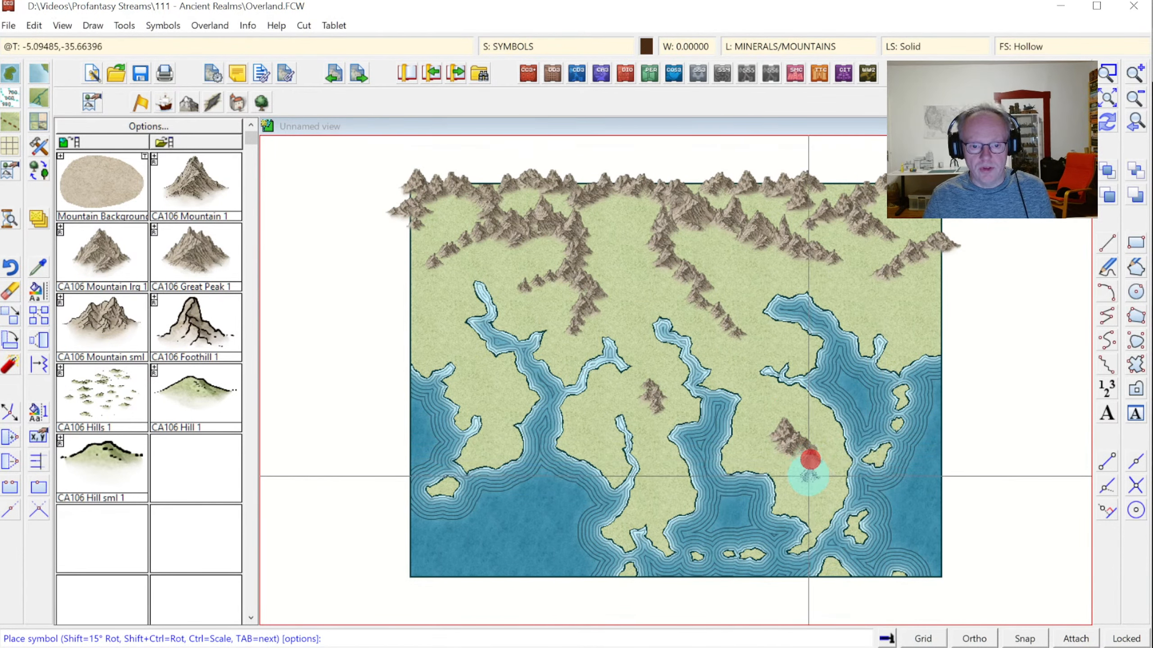
left_click(809, 474)
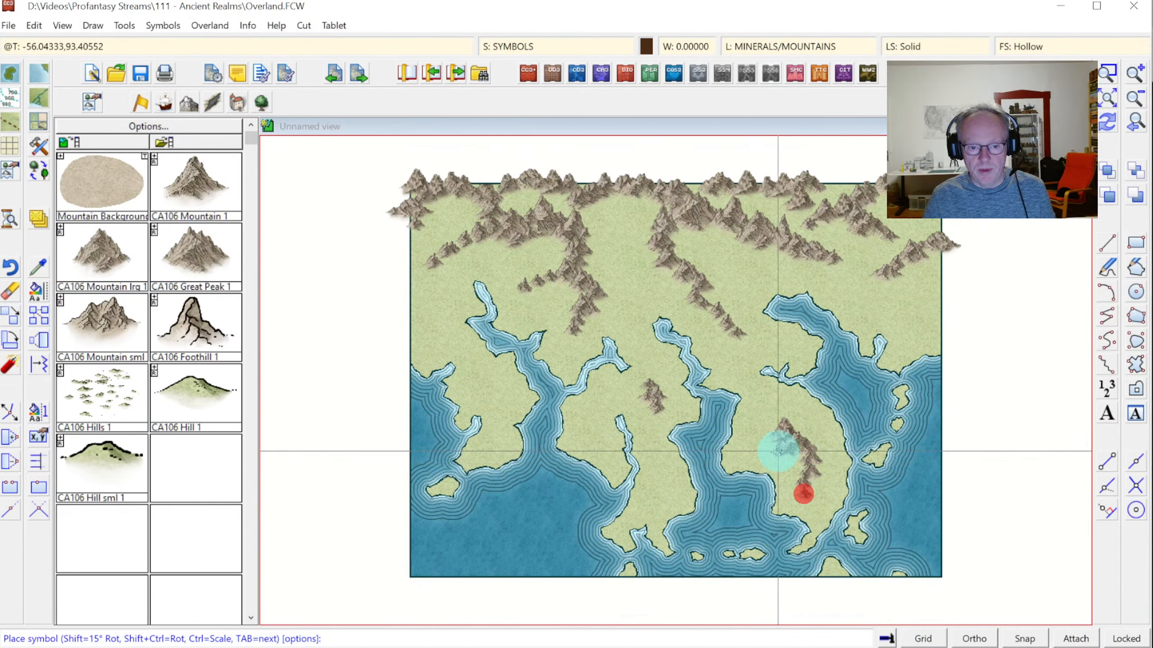
left_click(767, 413)
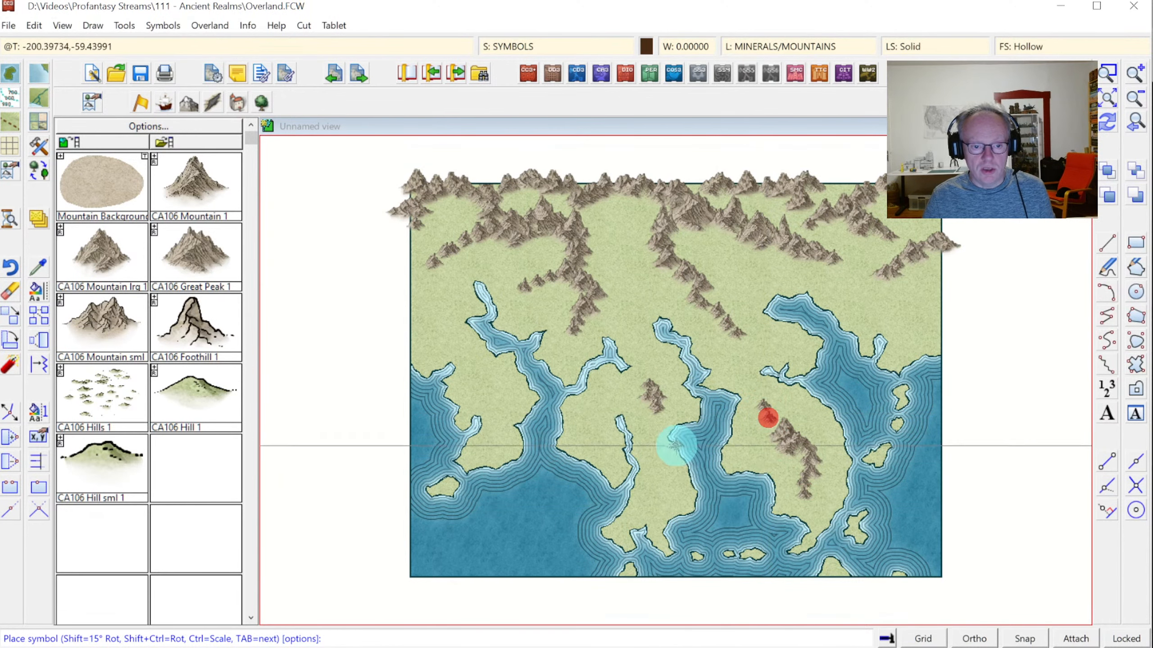
Add small mountains at the eastern range's southern tip, its western foot and the northern chain, and redraw the map.
left_click(746, 341)
left_click(645, 234)
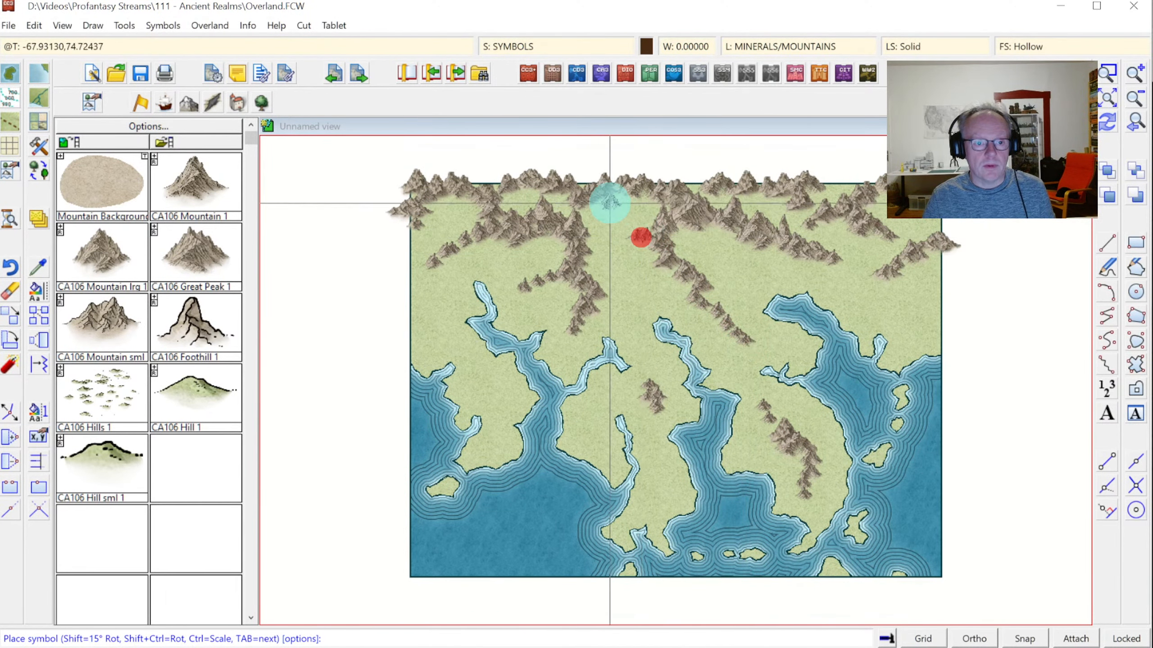
left_click(608, 199)
left_click(1109, 121)
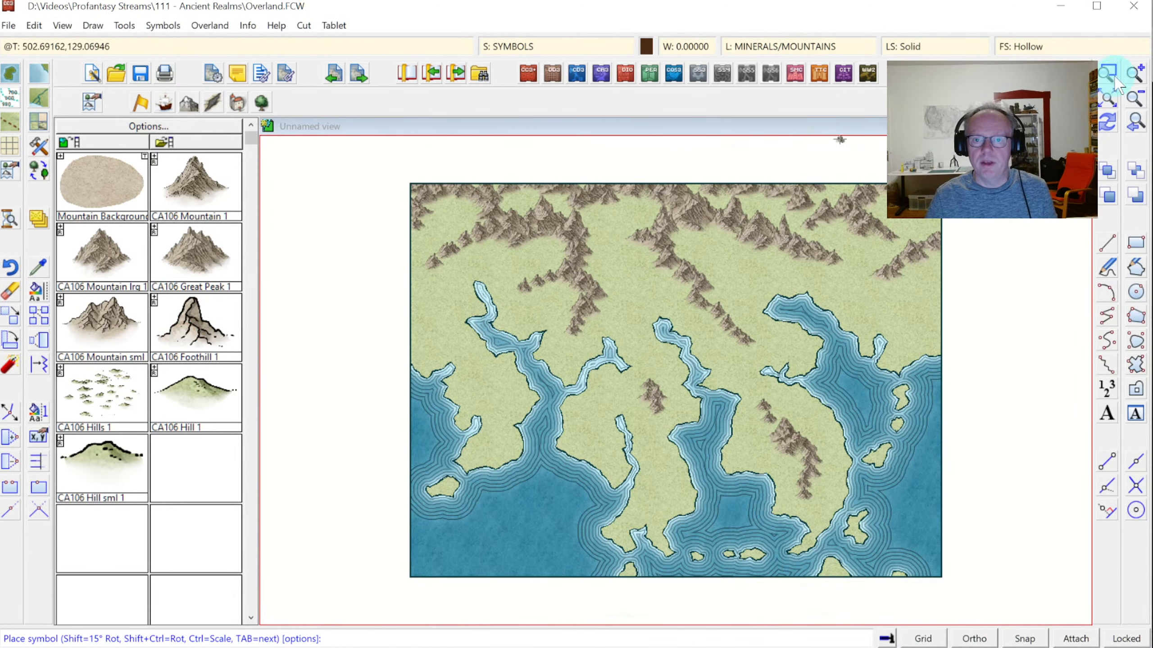
Extend the northwestern range's southwestern tip, its western-border chain and its inner western spur with small mountains.
left_click(383, 167)
left_click(797, 430)
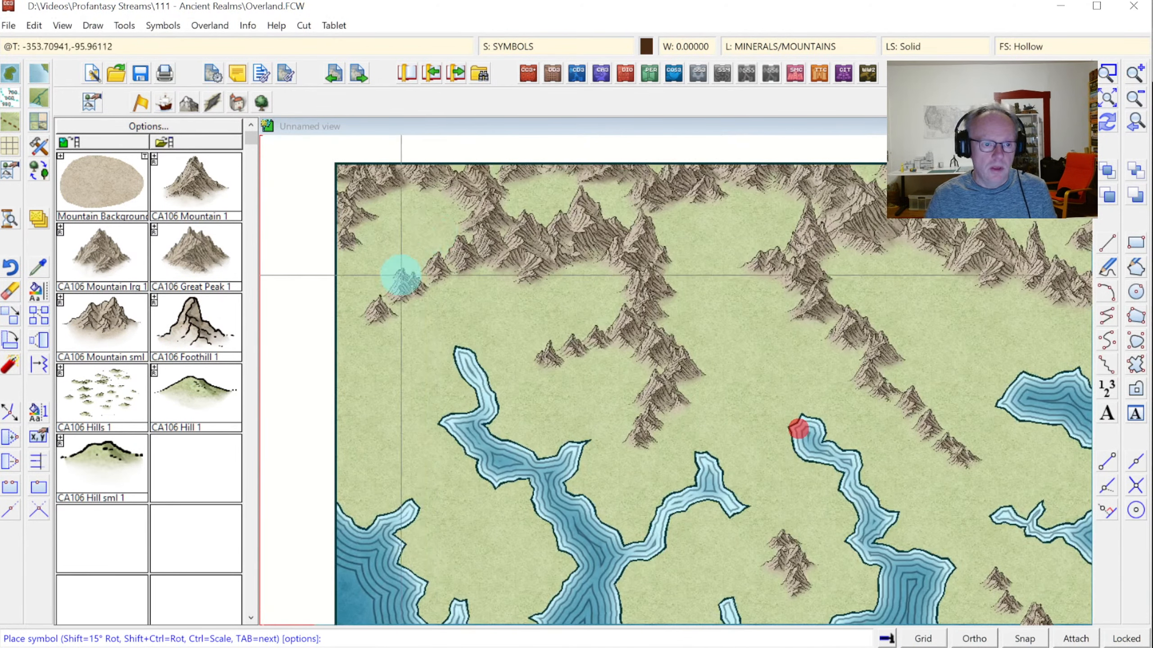
left_click(396, 318)
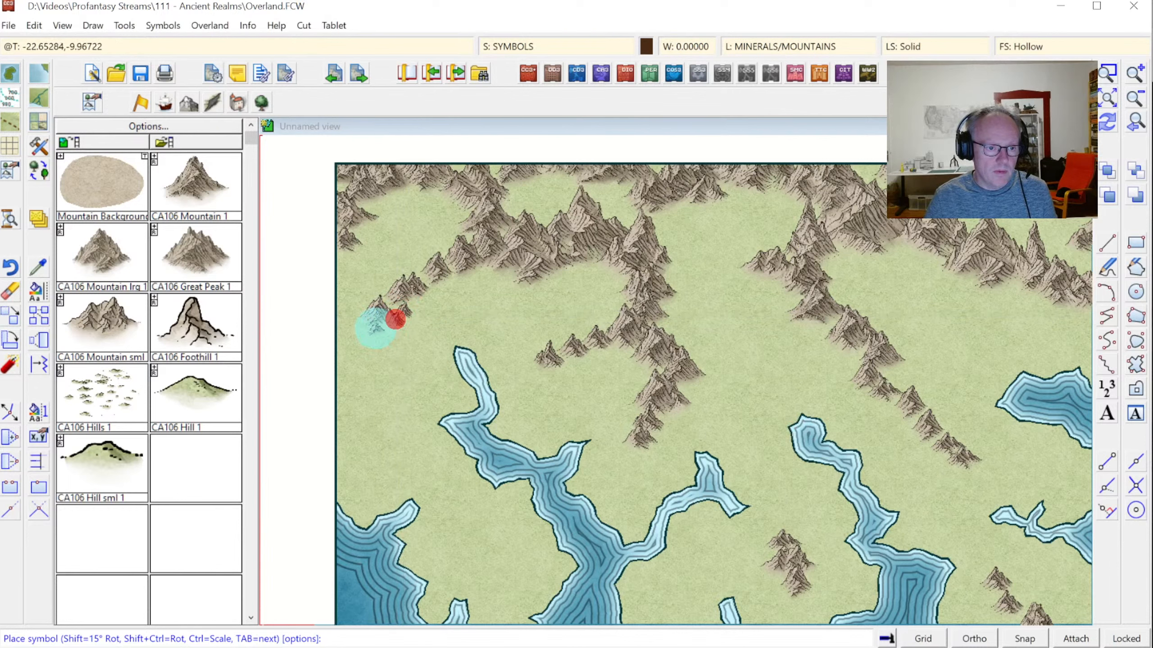
left_click(368, 330)
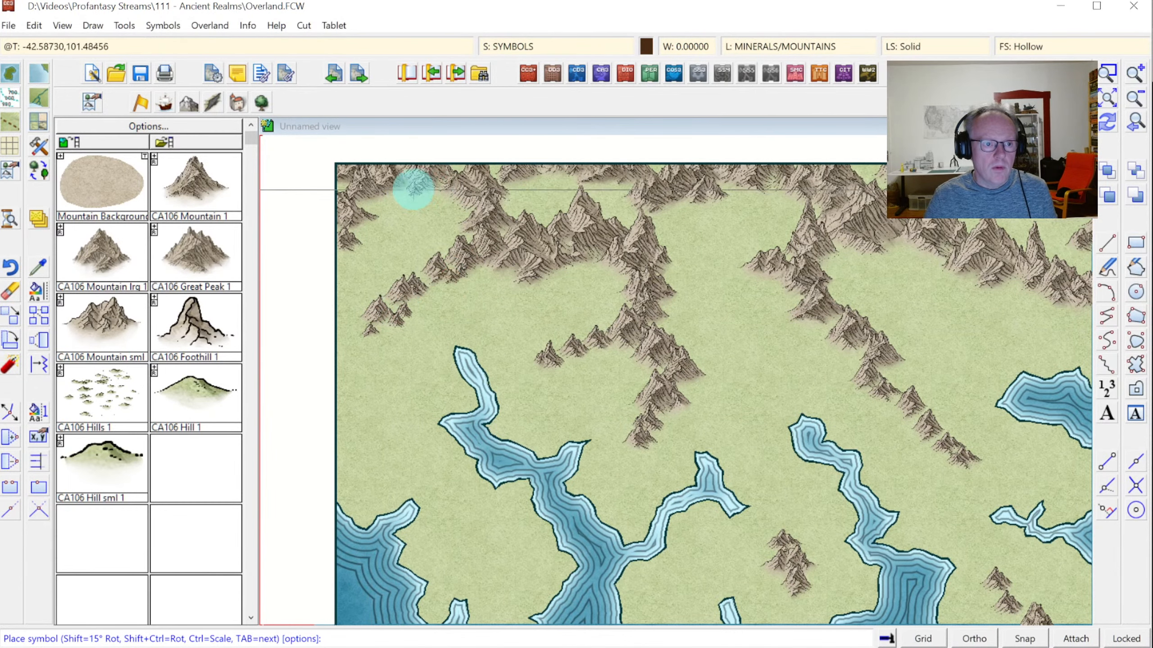
left_click(339, 254)
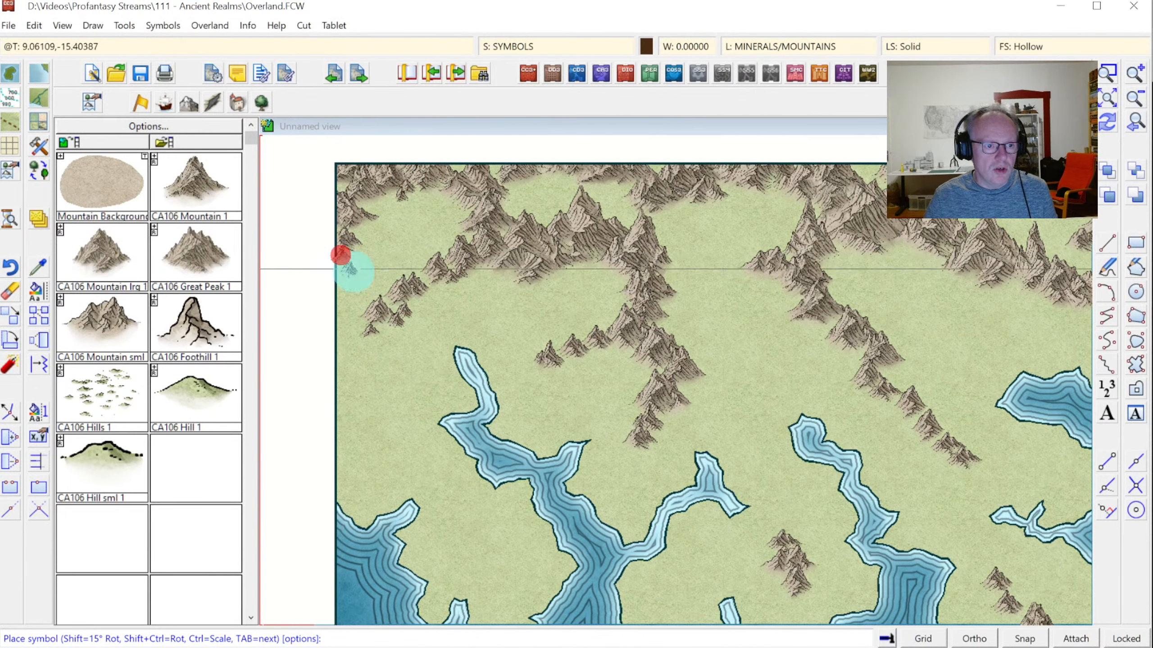
left_click(531, 366)
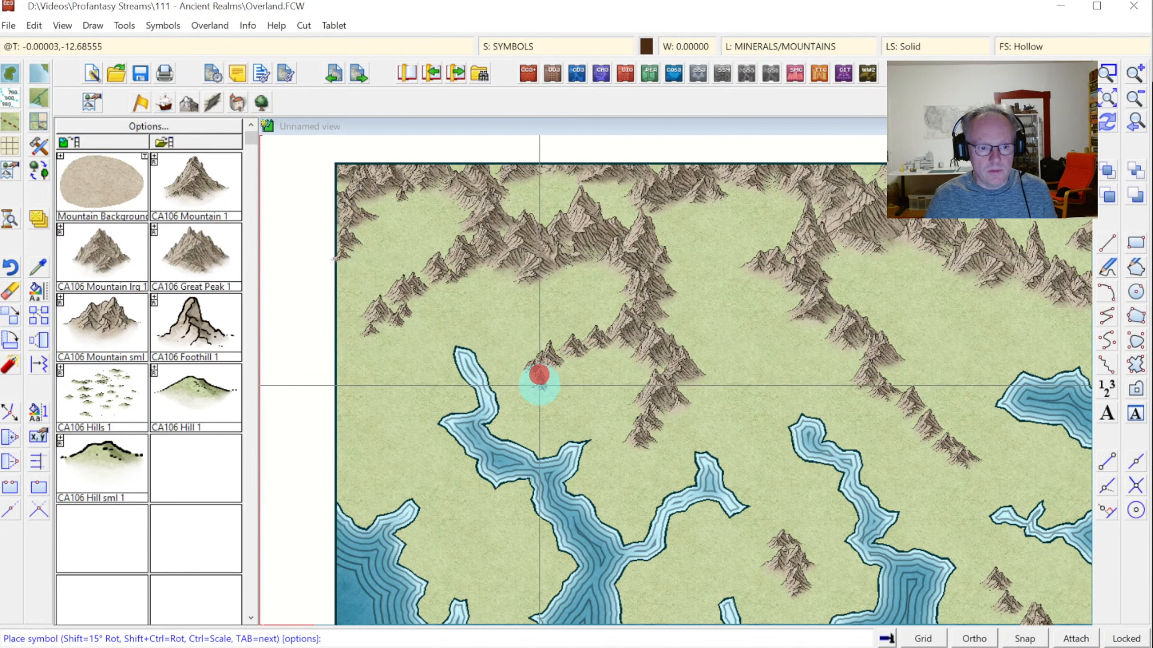
Add small mountains along the northwestern range's eastern flank, below the northern chain, and at the central range's western foot.
left_click(707, 376)
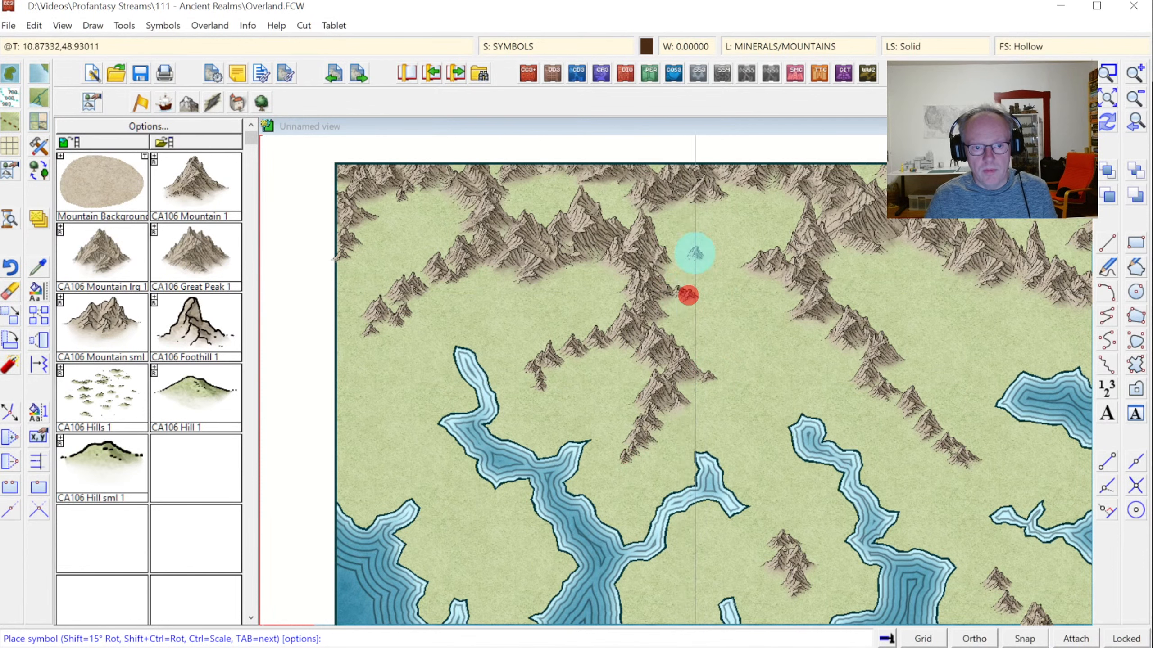
left_click(745, 192)
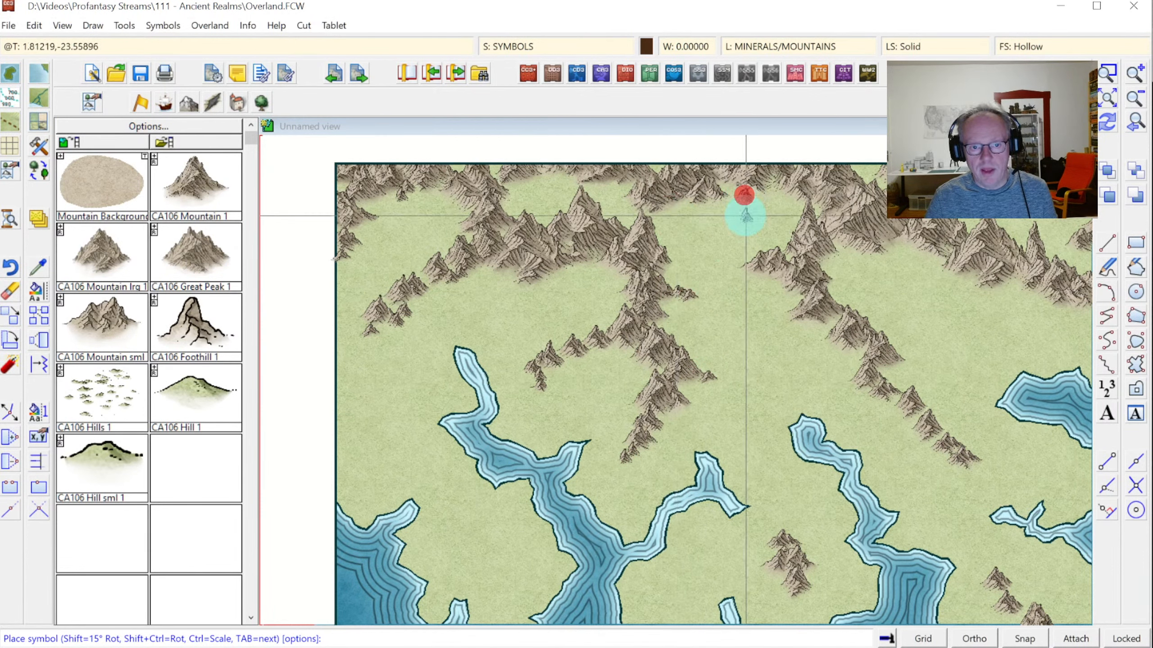
left_click(730, 266)
left_click(740, 274)
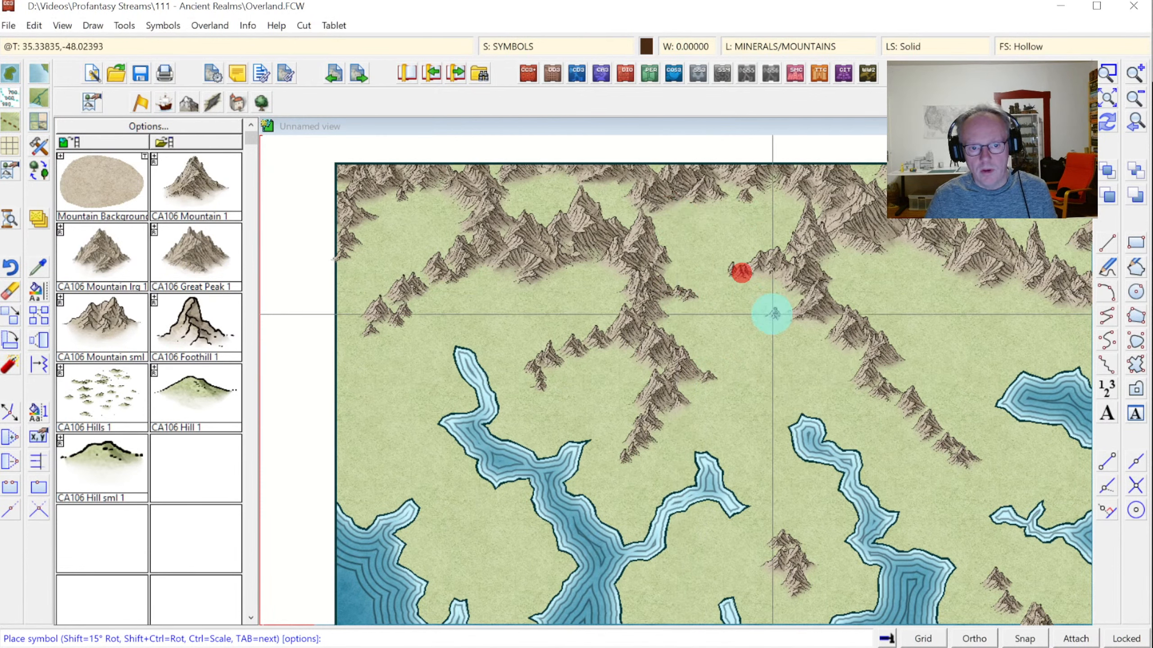
Place small mountains along both sides and at the southern tip of the central range's southeastward arm.
left_click(770, 325)
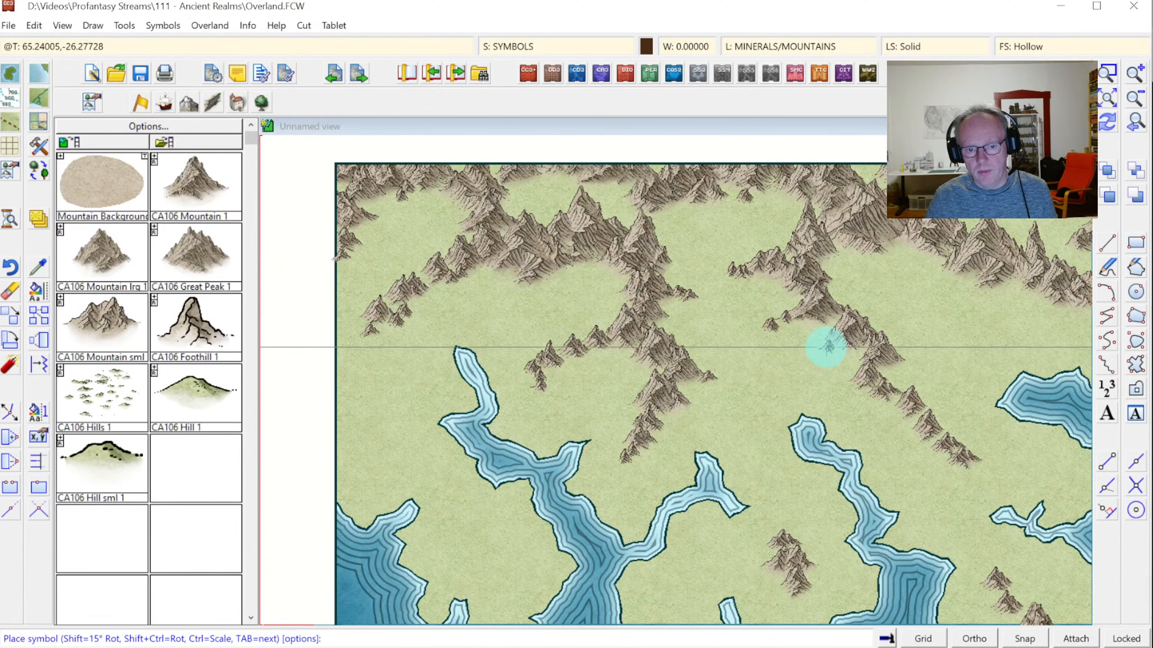
left_click(823, 357)
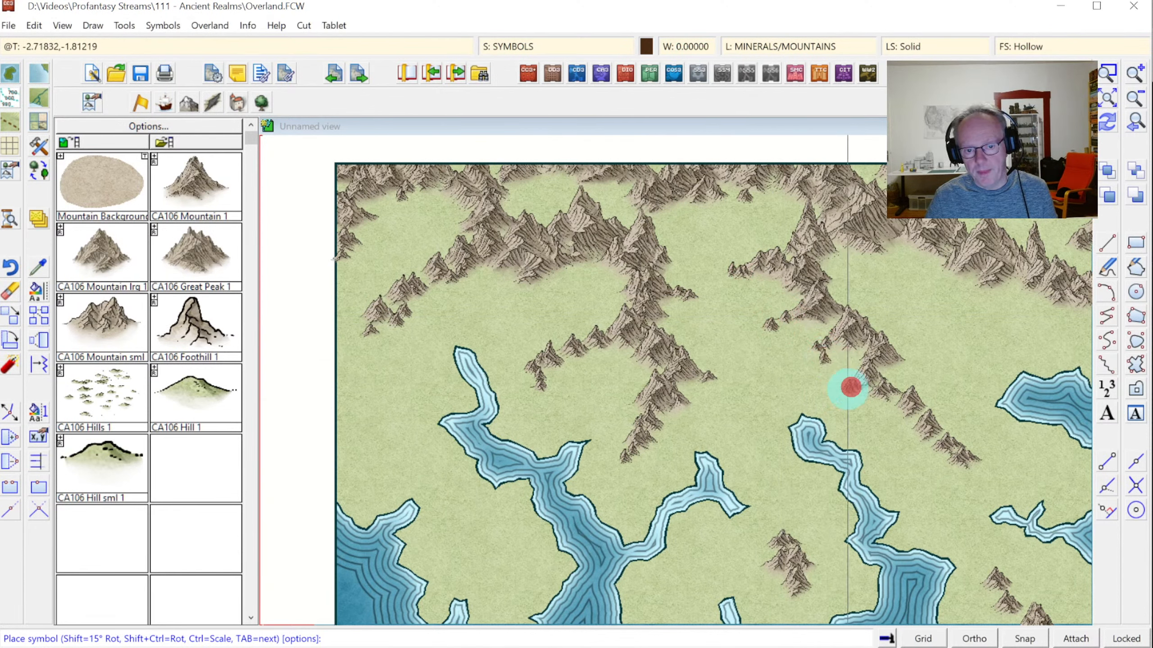
left_click(840, 389)
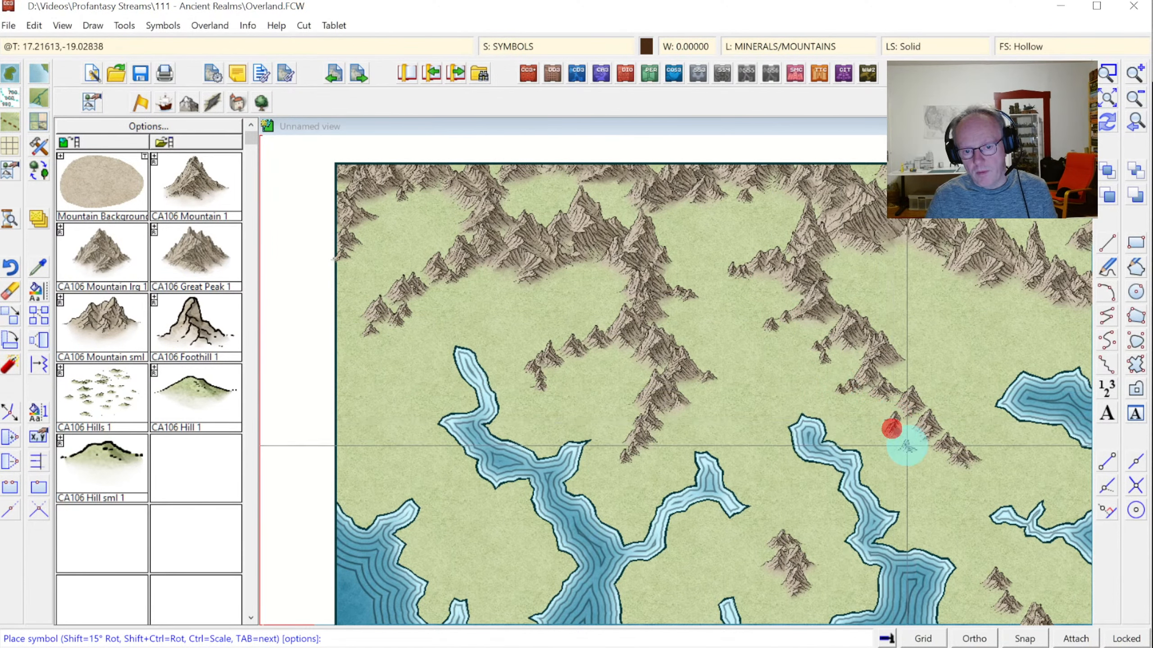
left_click(902, 451)
left_click(961, 485)
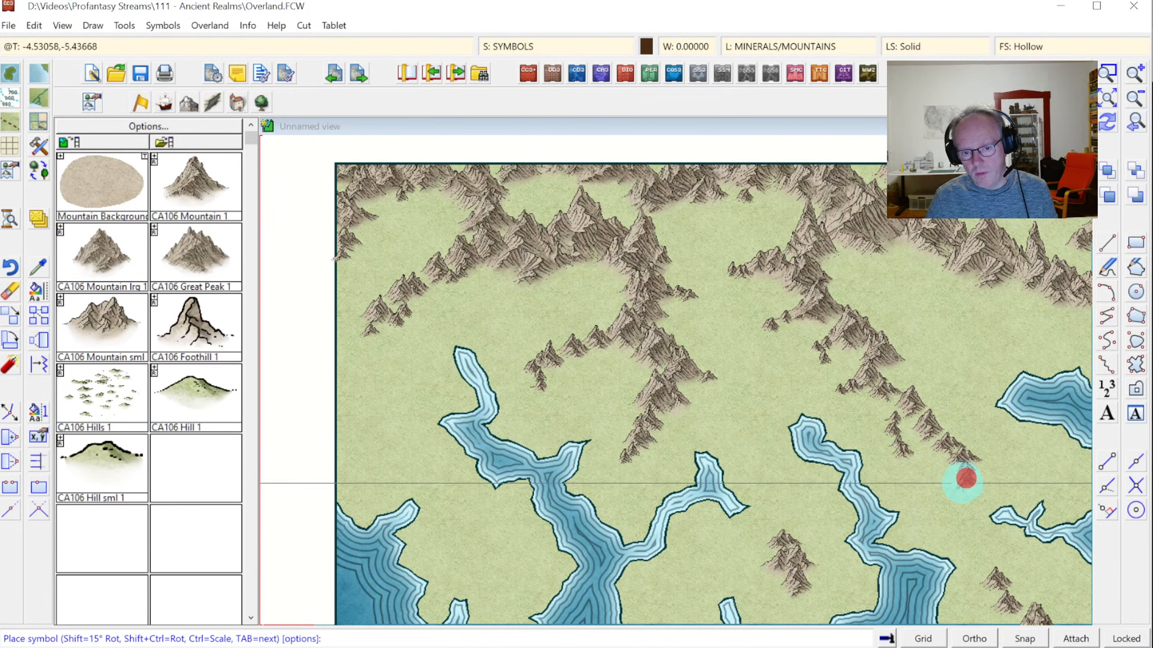
left_click(914, 364)
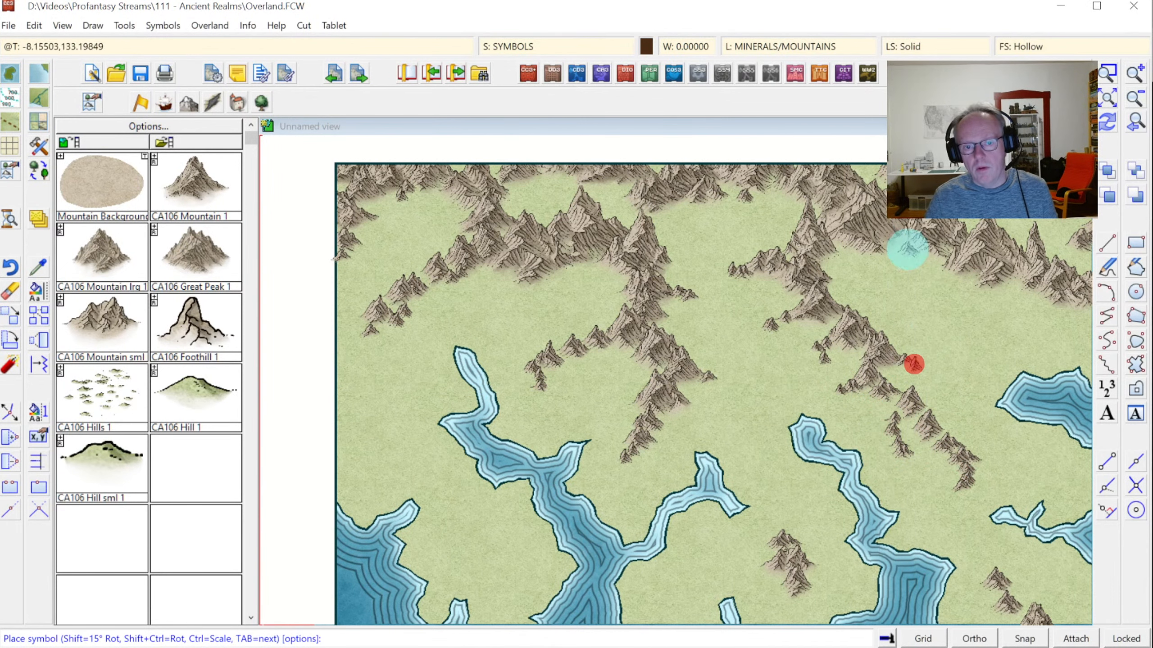
Scatter small mountains along the southern foot of the large range running east from the central massif.
left_click(887, 260)
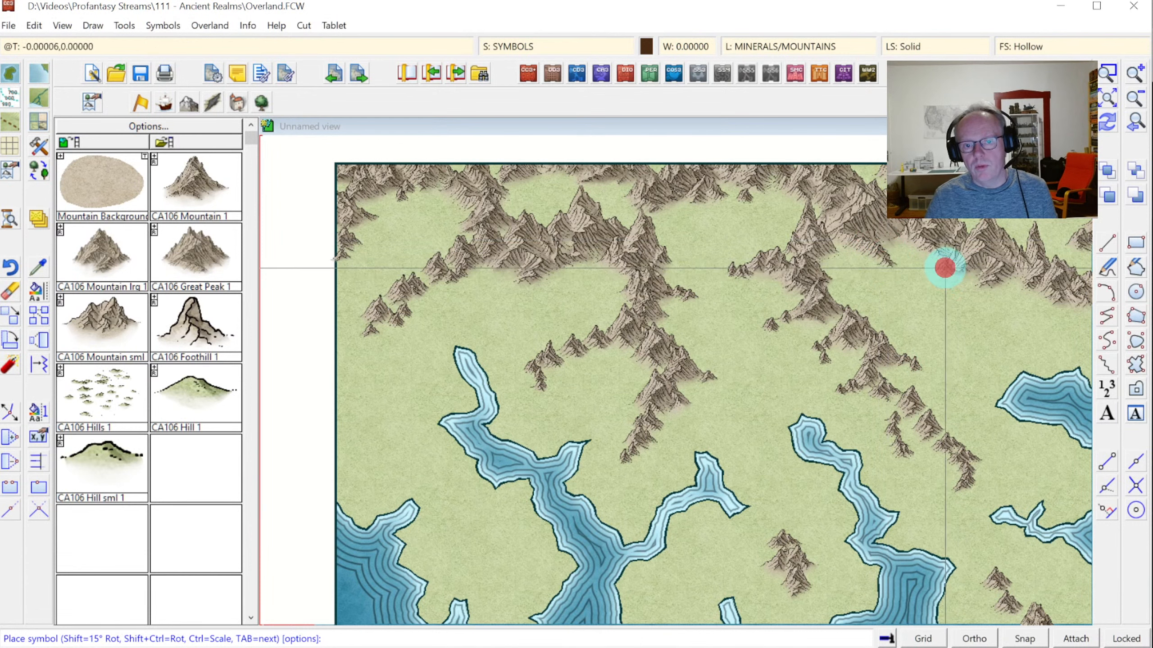
left_click(960, 283)
left_click(986, 295)
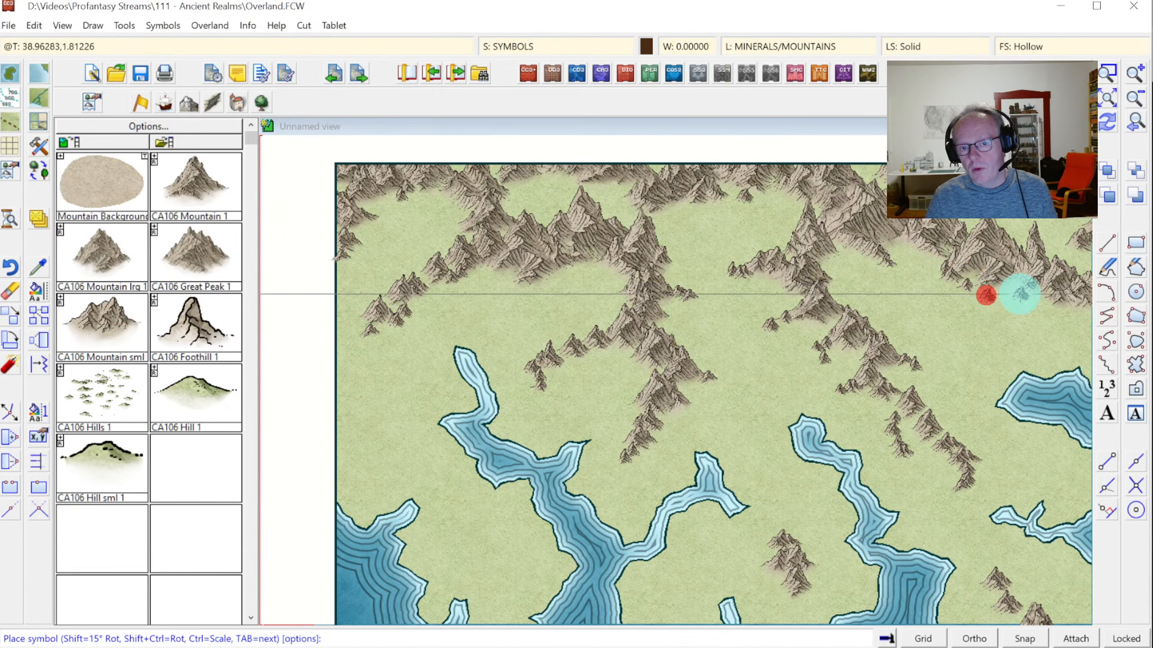
left_click(1033, 298)
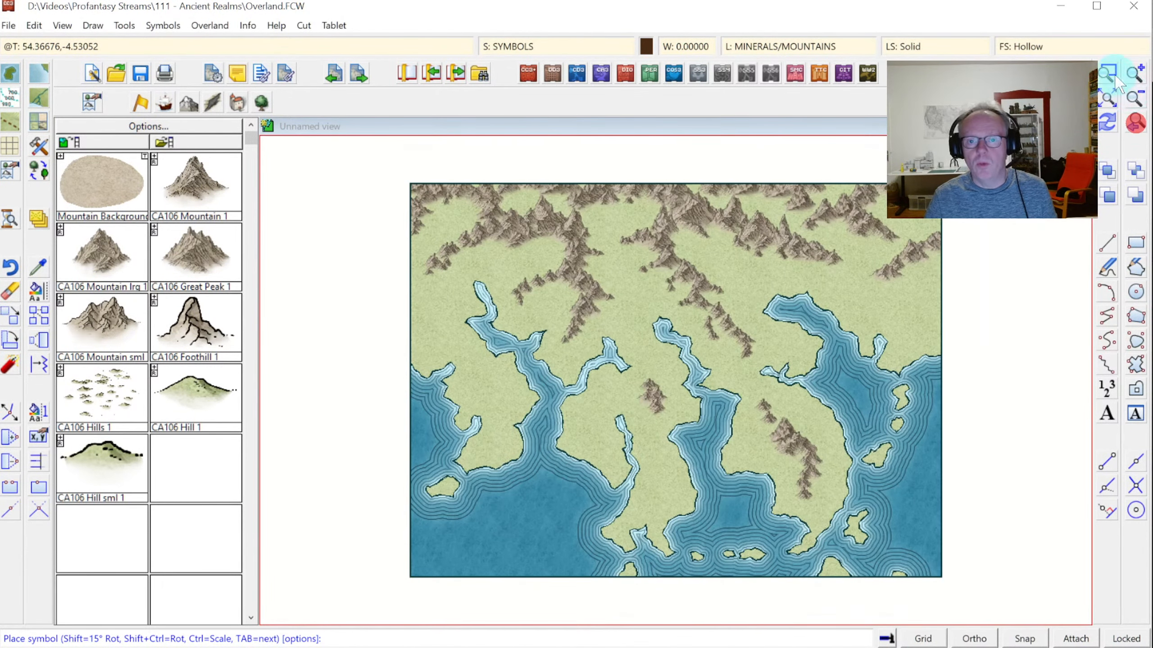
Surround the southeastern peninsula's cluster with small mountains at its southern tip, both flanks and its northwestern end.
left_click(1108, 73)
left_click(690, 361)
left_click(903, 551)
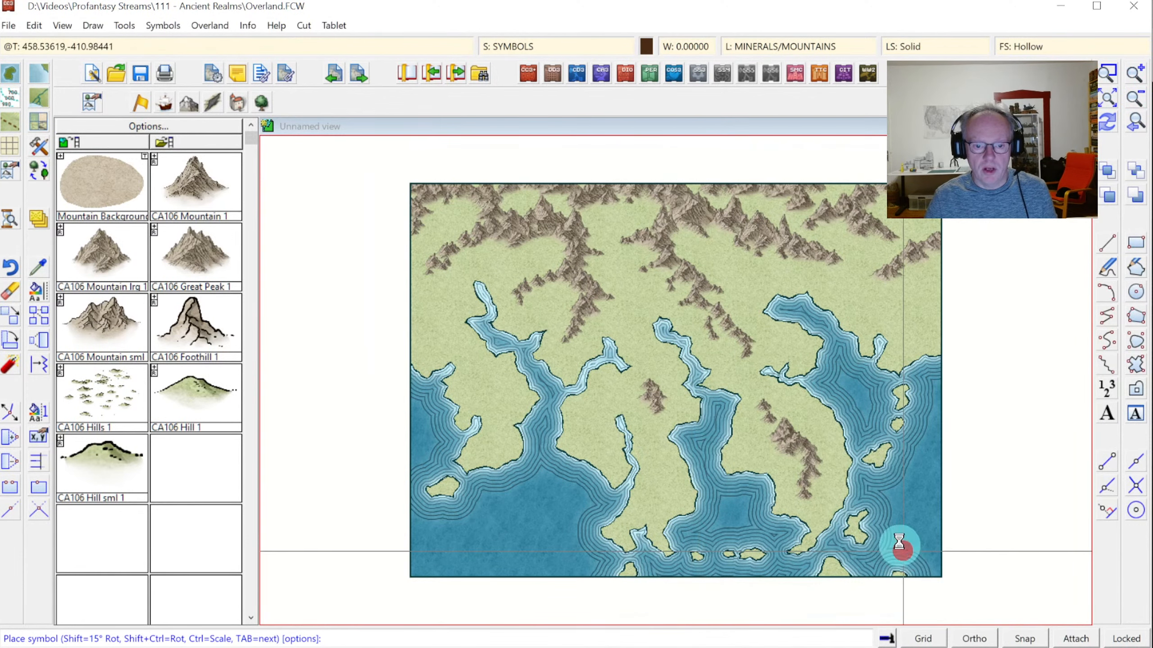
left_click(707, 506)
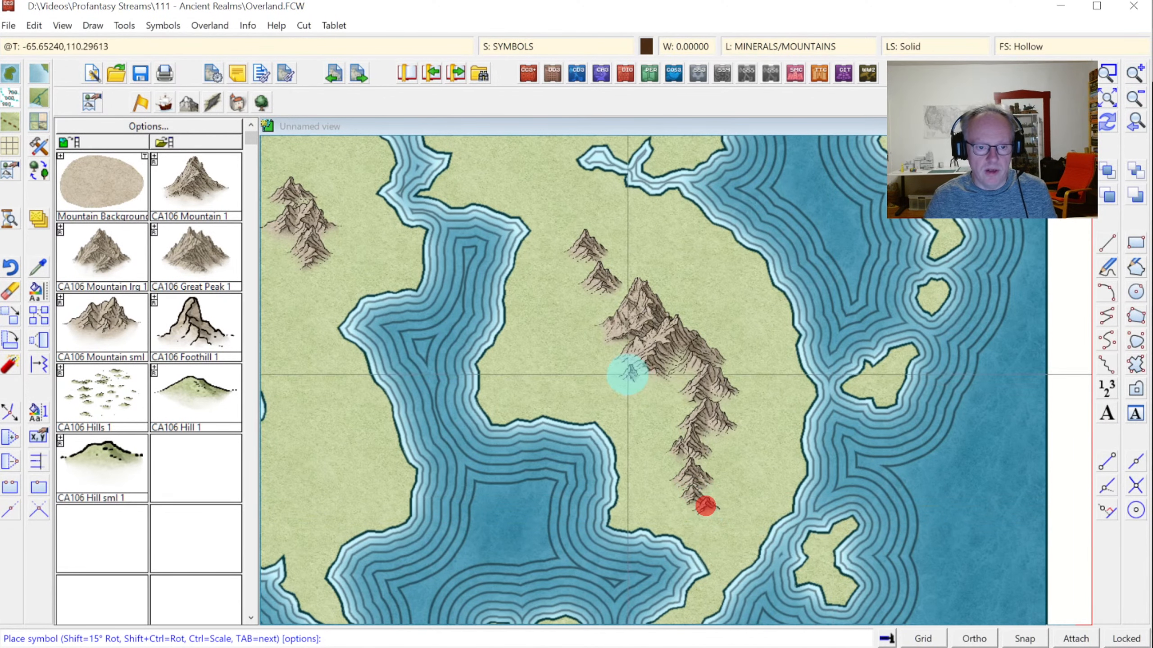
left_click(740, 390)
left_click(596, 322)
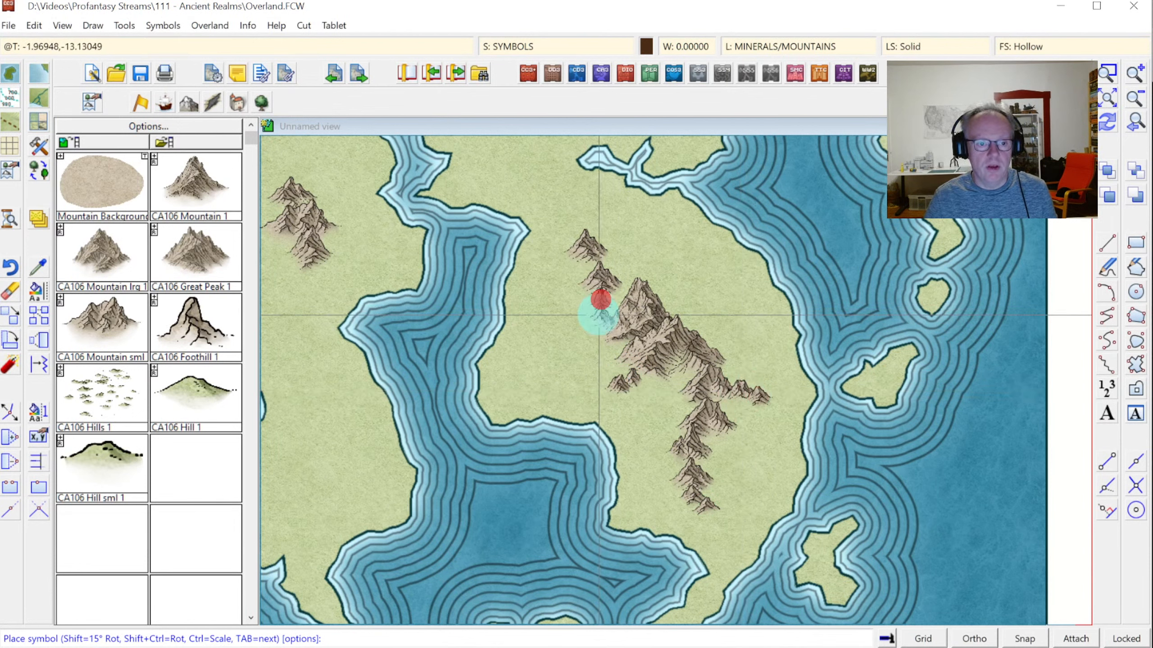
left_click(573, 234)
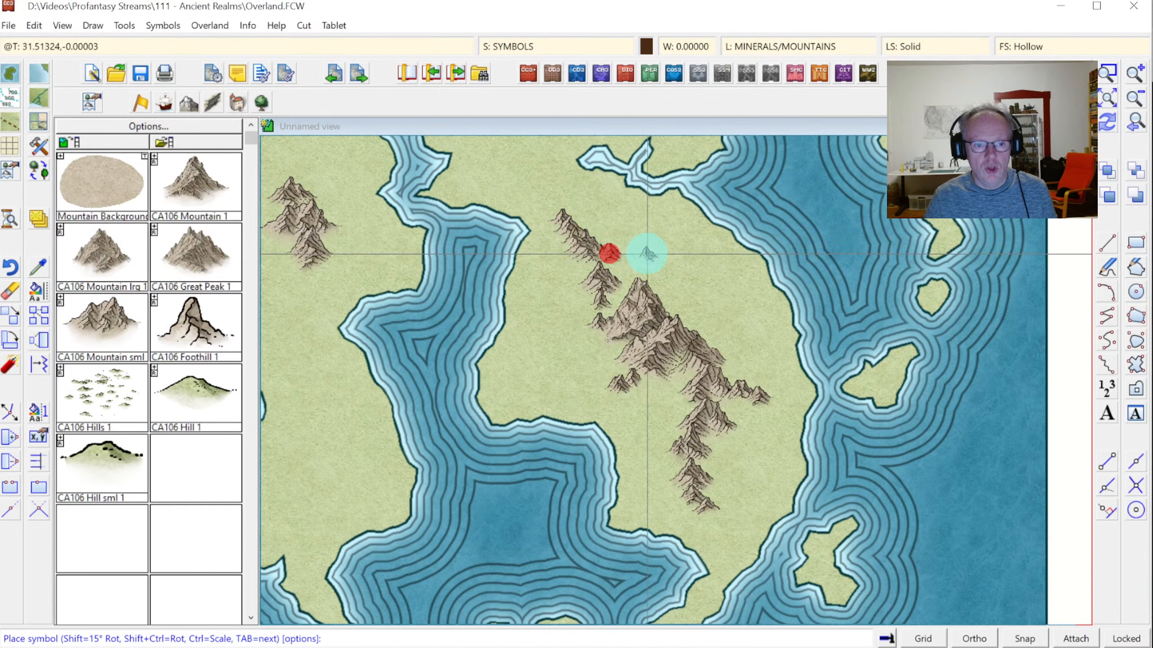
Taper the southeastern tip of the large range north of the eastern inlet with a few small mountains.
left_click(1133, 121)
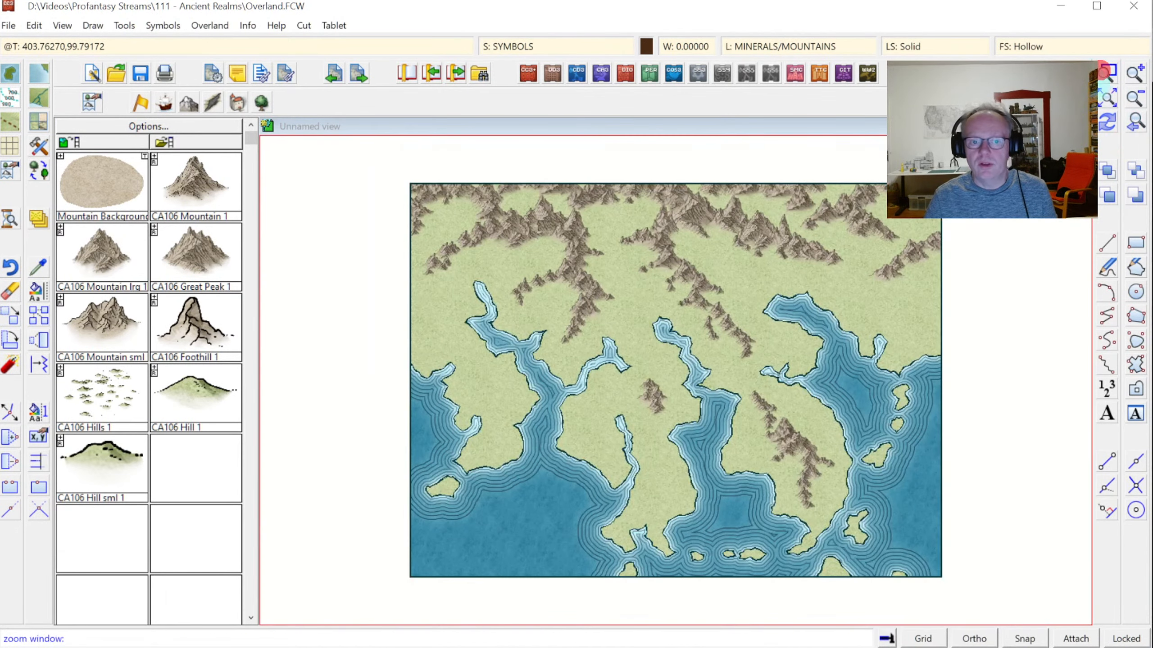
left_click(689, 152)
left_click(975, 349)
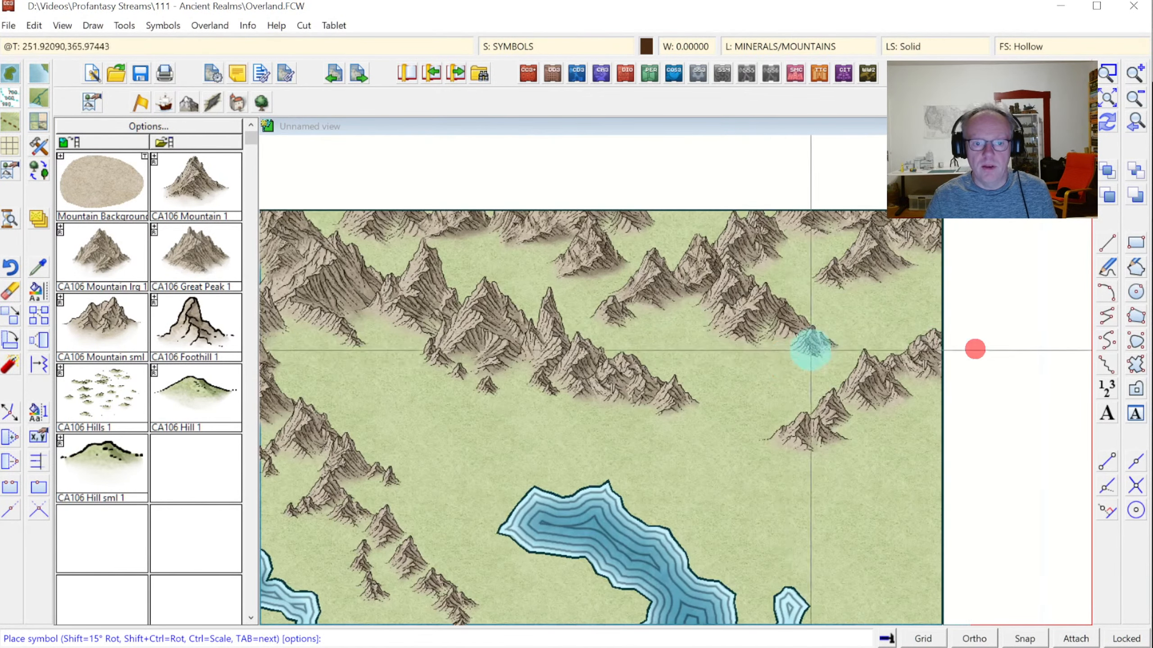
left_click(683, 407)
left_click(675, 420)
left_click(661, 431)
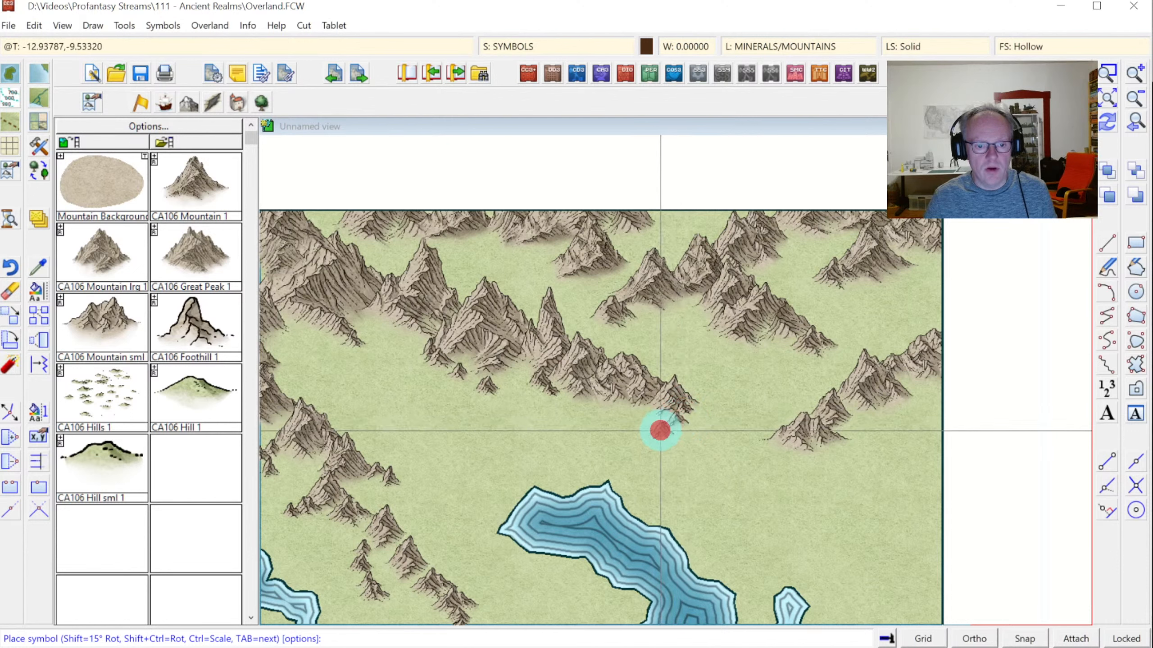
left_click(689, 424)
Add a small mountain below the northeastern range, and more at the eastern border range's western tip and southern foot.
left_click(729, 349)
left_click(760, 443)
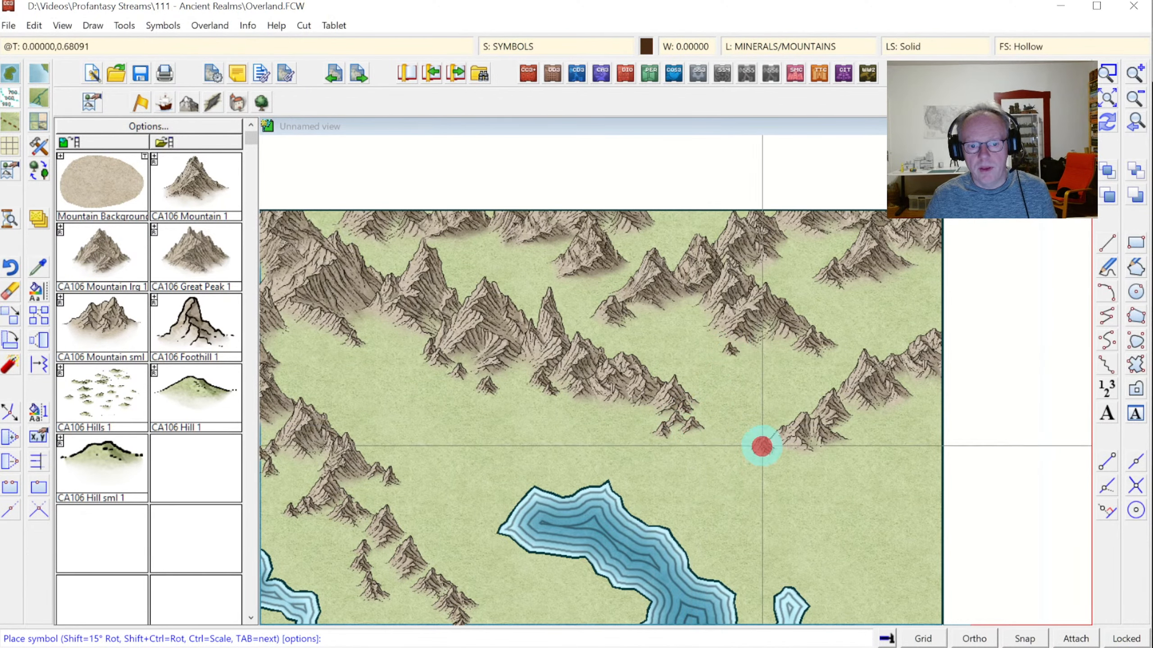
left_click(749, 457)
left_click(848, 437)
left_click(885, 413)
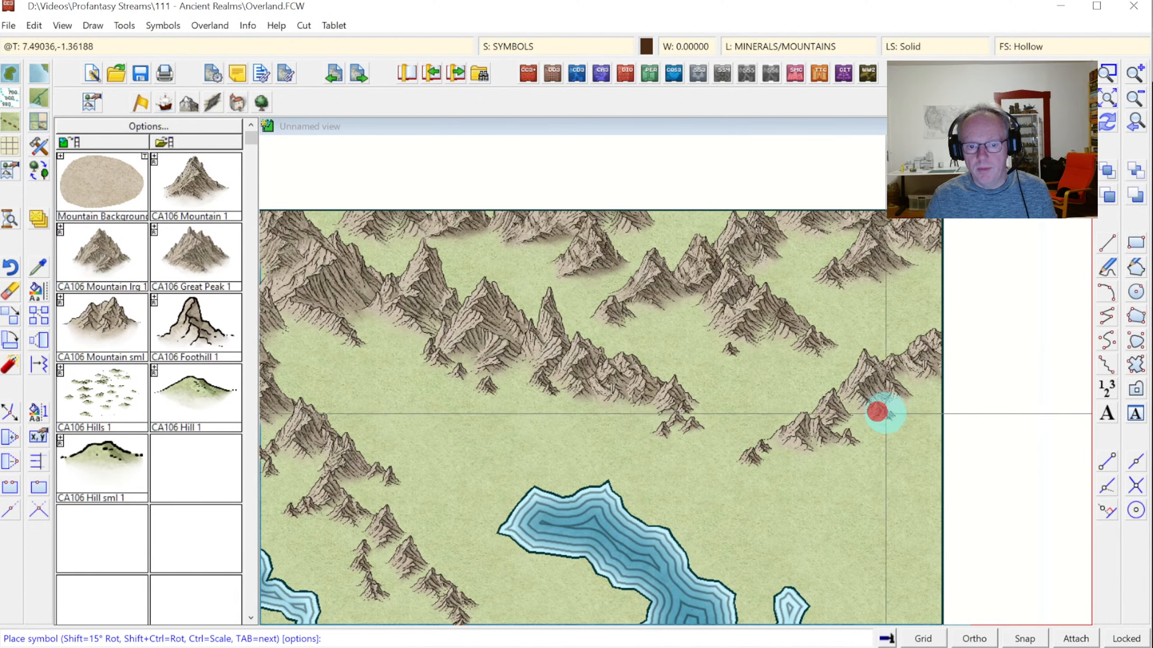
Add small mountains around the northeast corner group, at the northeastern range's tip and on the northern border chain.
left_click(846, 296)
left_click(827, 359)
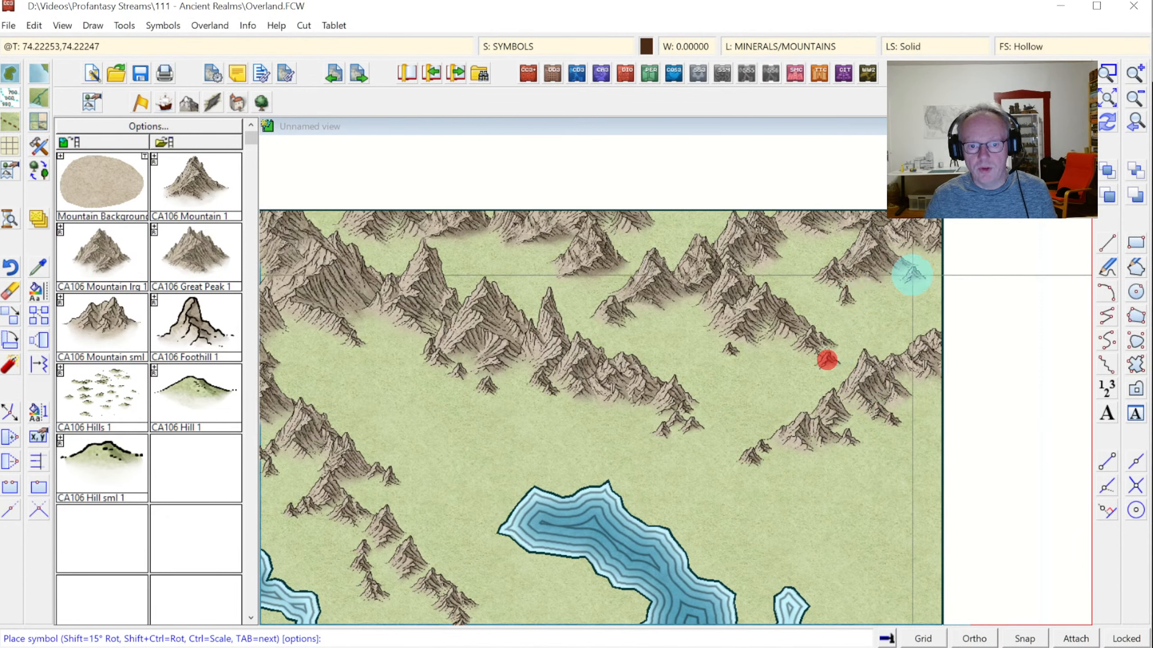
left_click(917, 266)
left_click(651, 224)
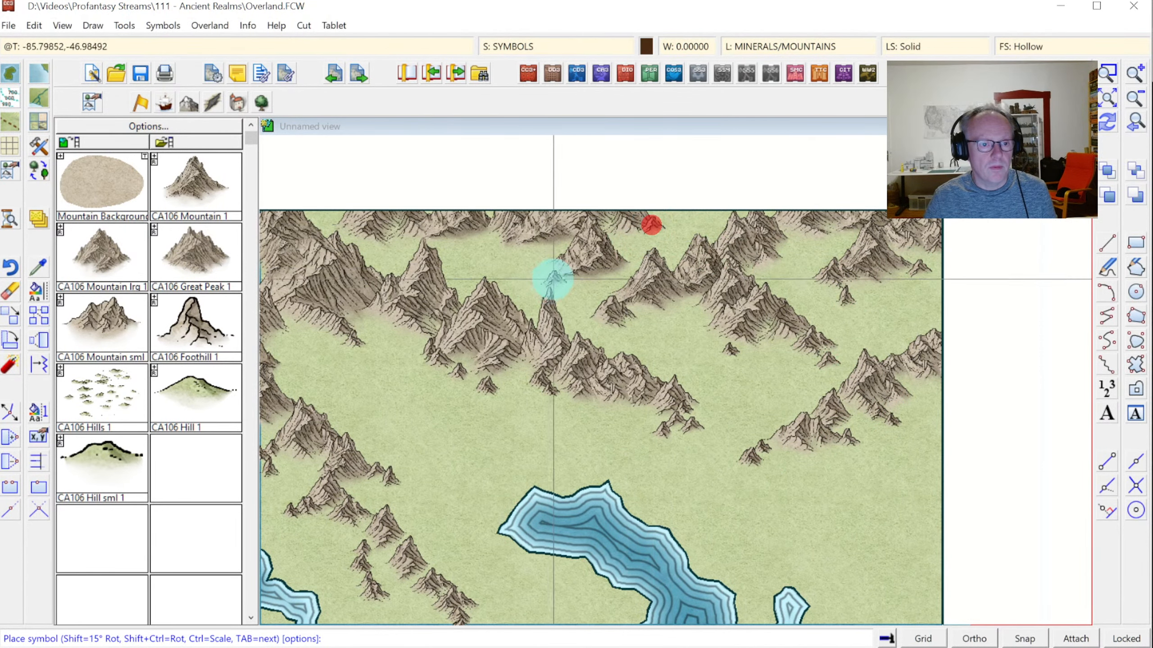
Place small mountains beside the isolated northern peak and along the southern edge of the northern border chain.
left_click(555, 272)
left_click(497, 238)
left_click(463, 241)
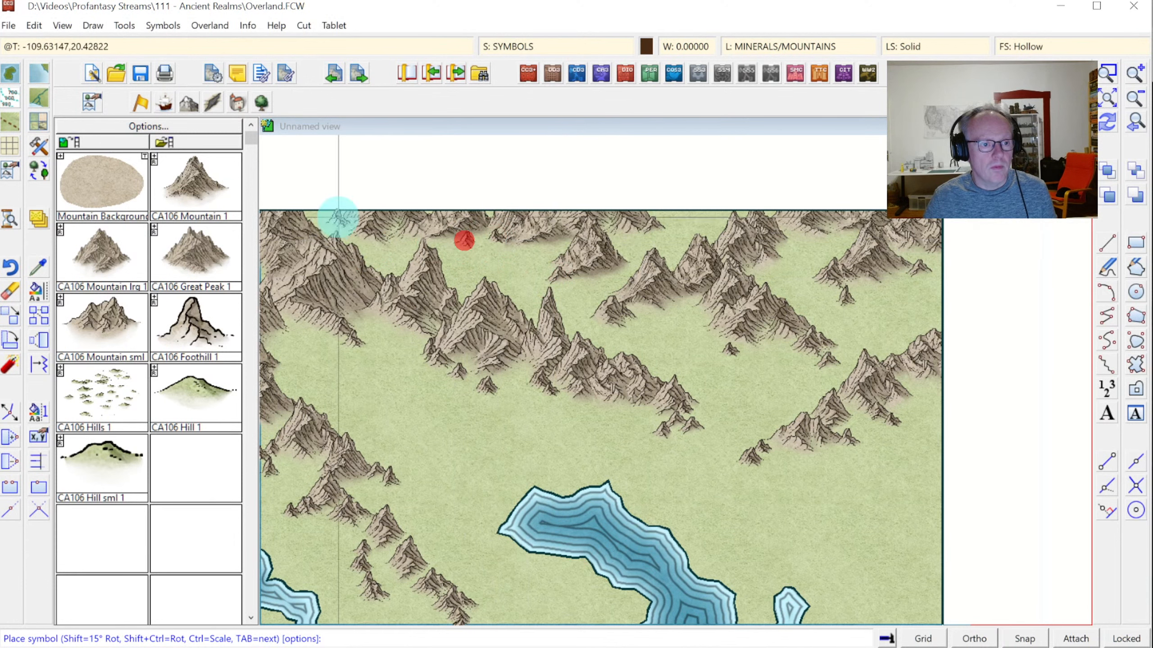
left_click(337, 219)
left_click(380, 243)
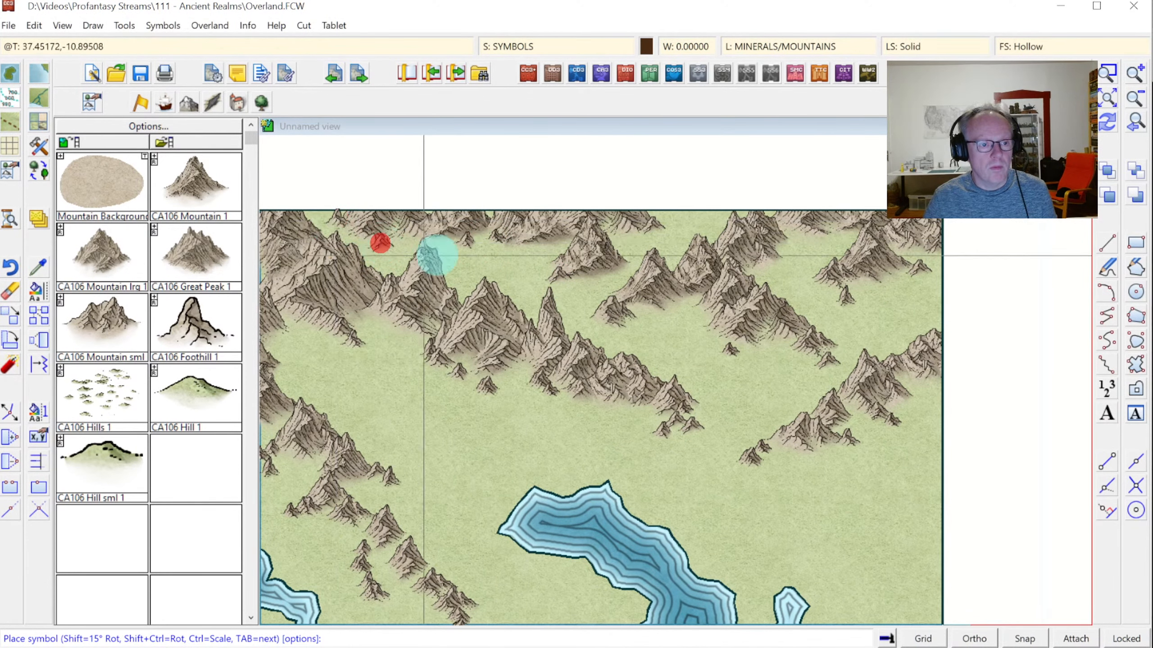
left_click(1135, 123)
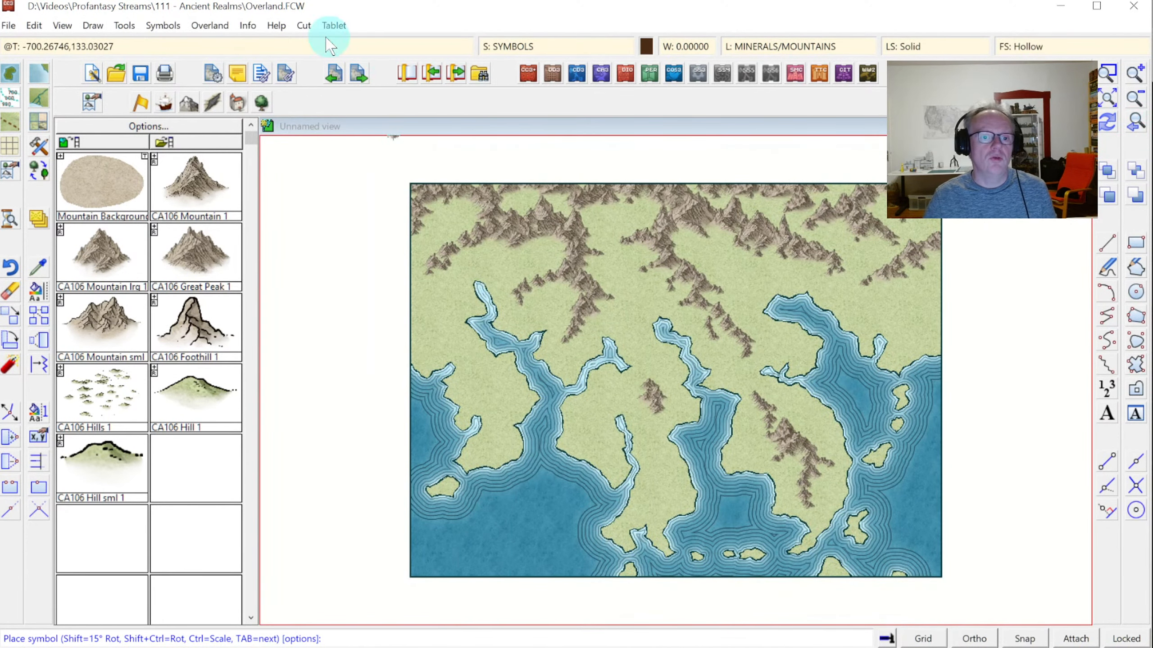
Sort the symbols in the map, selecting all entities.
left_click(168, 25)
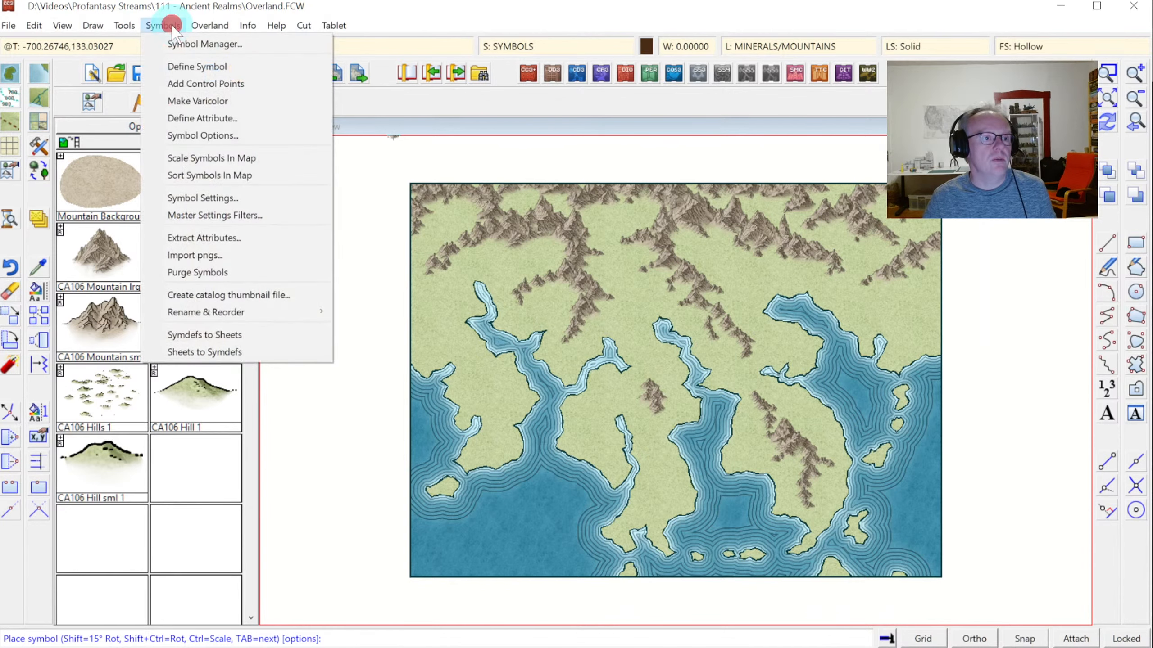
left_click(209, 175)
right_click(570, 237)
left_click(568, 307)
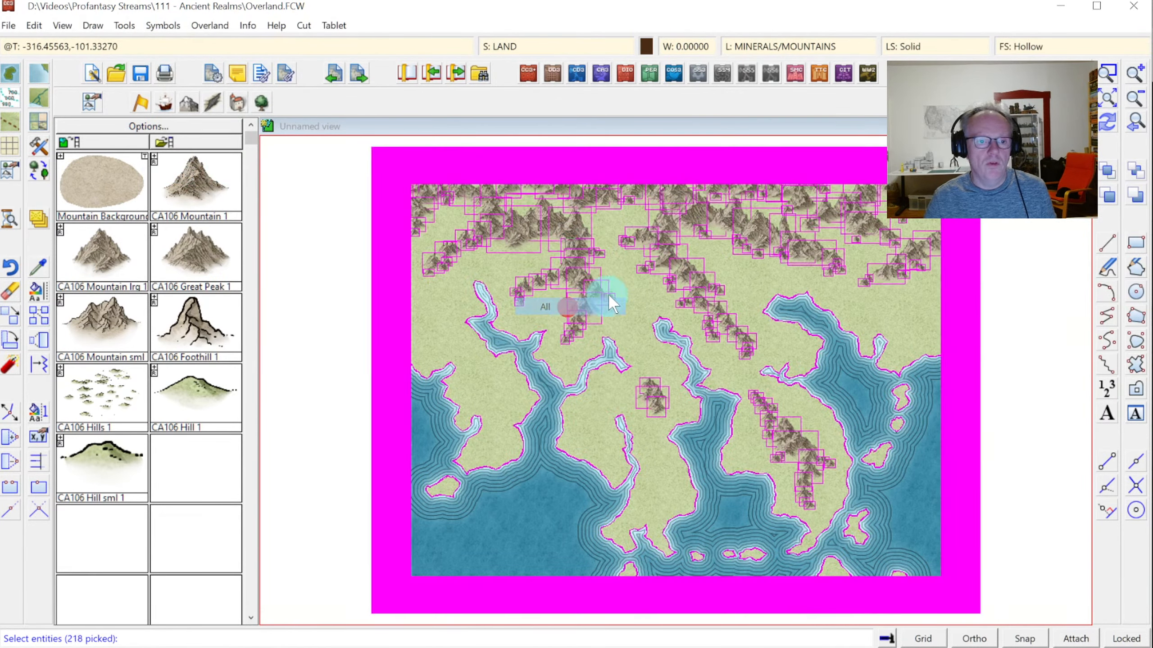
right_click(617, 300)
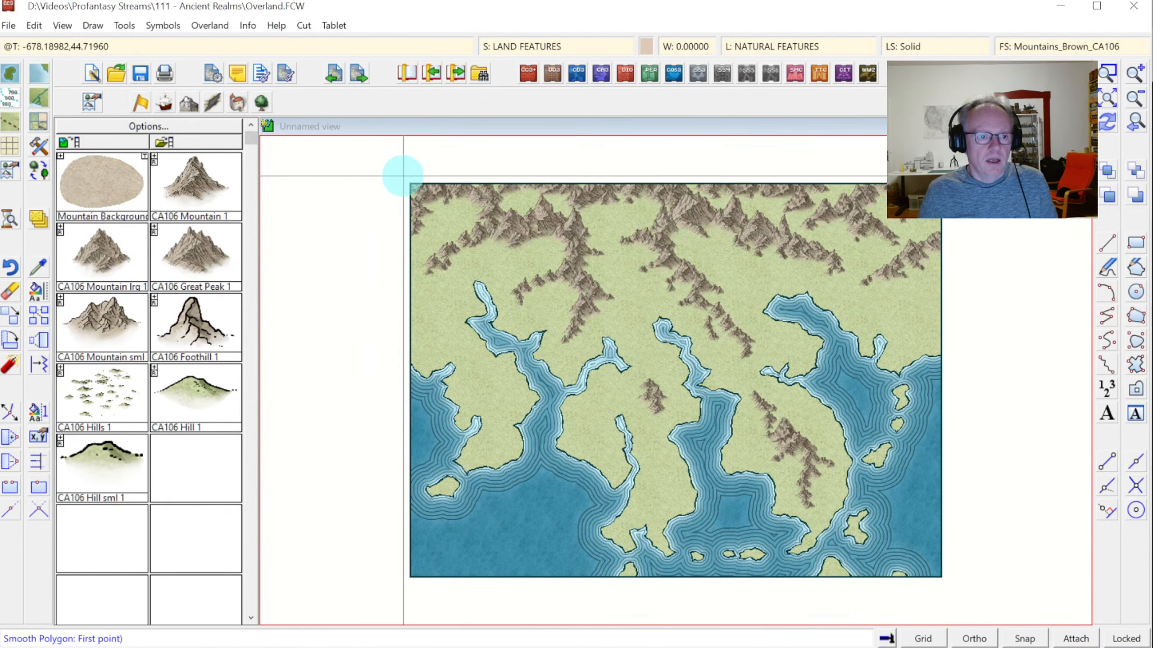
Start a brown mountain background polygon outside the map's northwest corner and trace it around the northwestern range's western spur.
left_click(384, 173)
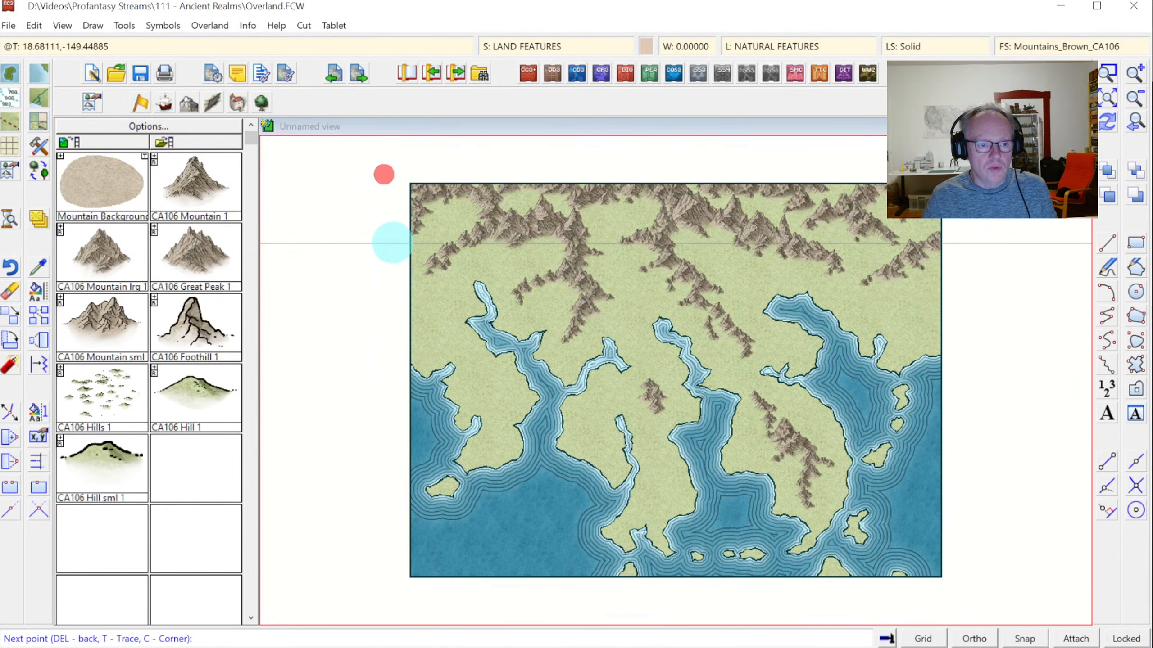
left_click(389, 249)
left_click(428, 223)
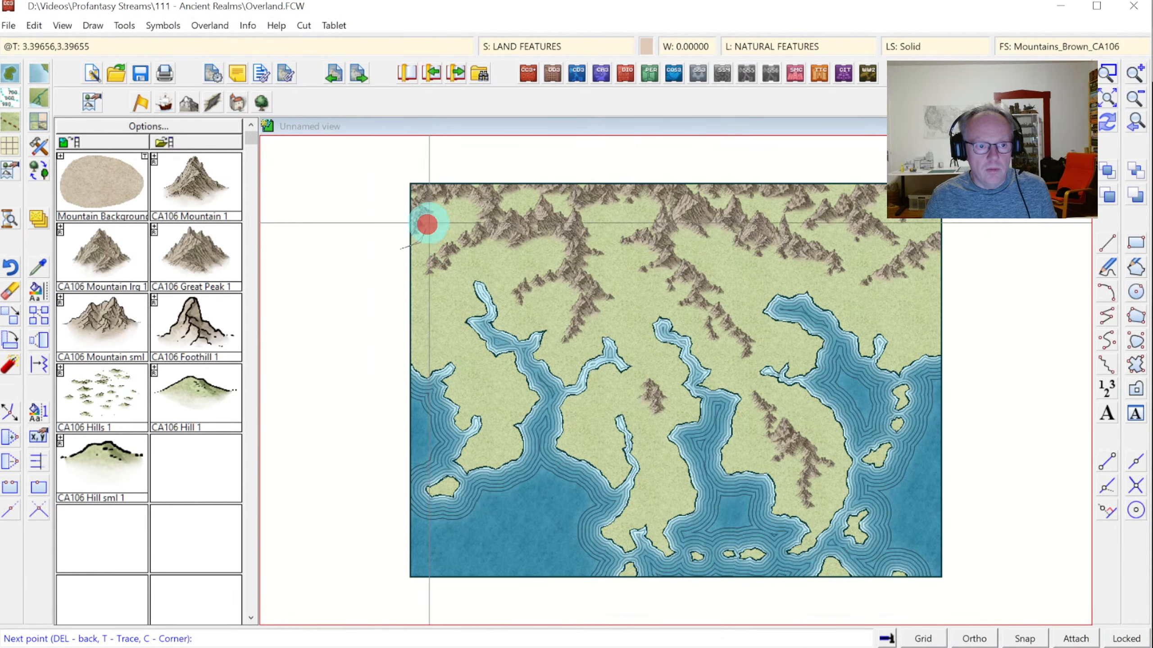
left_click(414, 271)
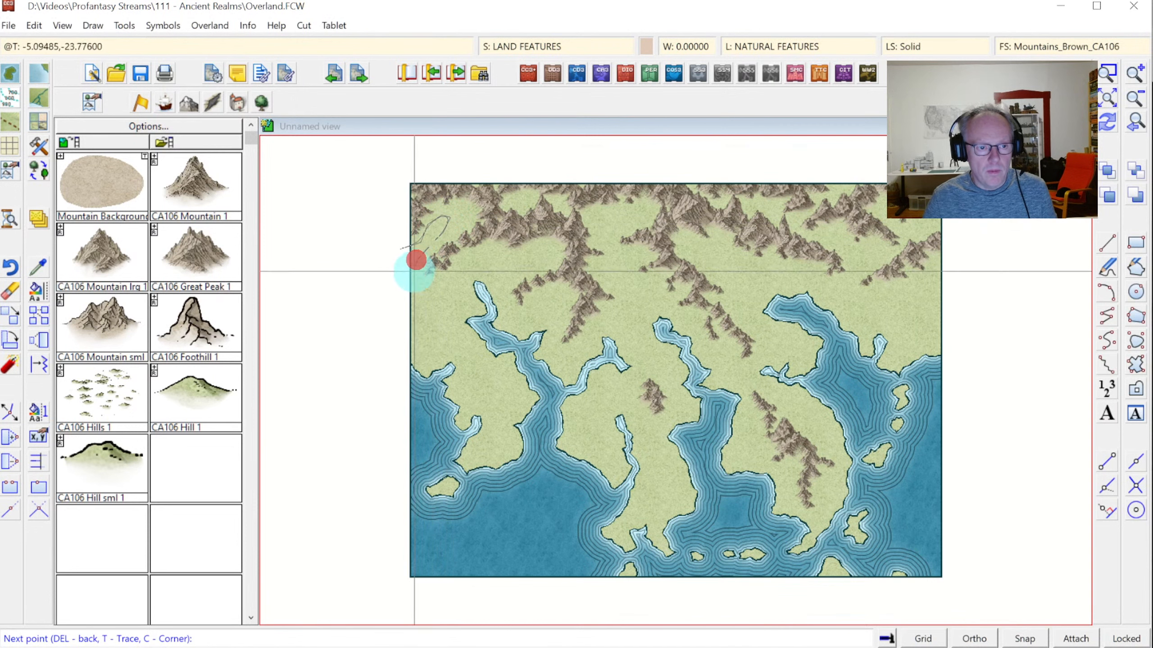
left_click(463, 256)
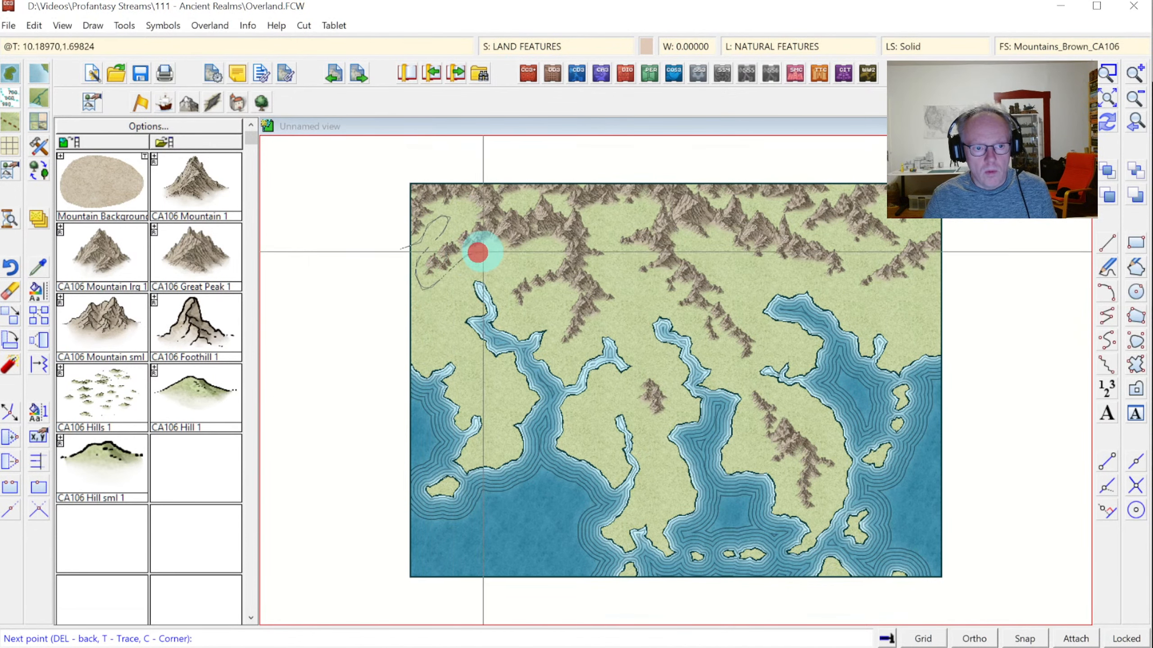
left_click(493, 258)
Continue the background outline around the northwestern range's short western branch and down to the tip of its long southern spur.
left_click(548, 257)
left_click(534, 271)
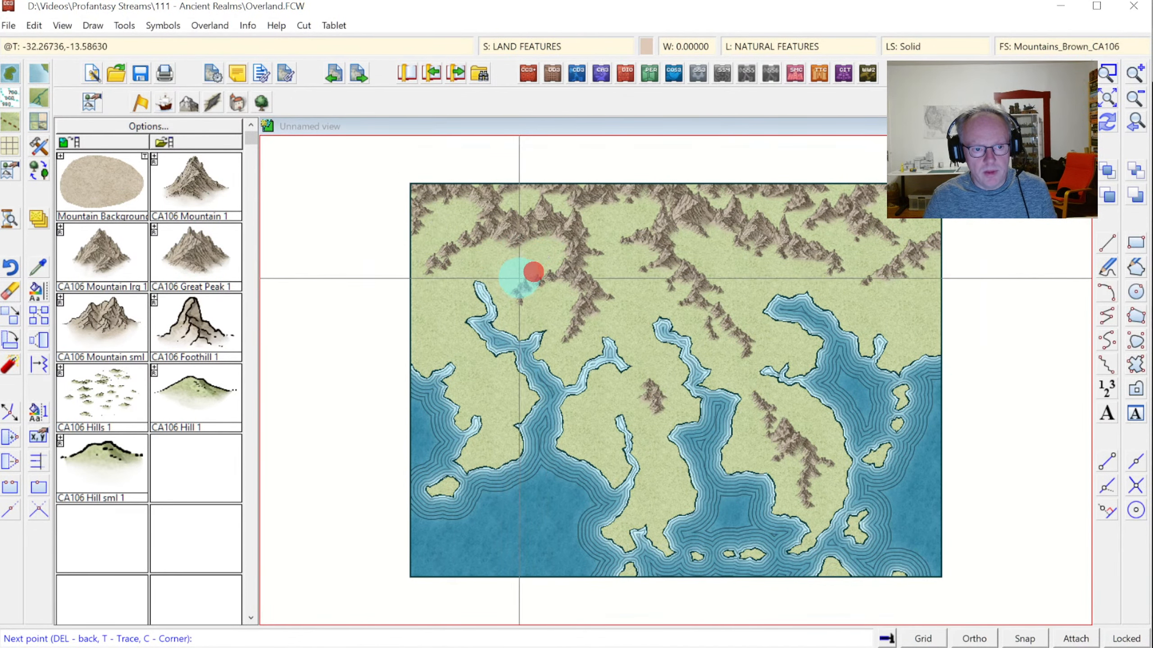
left_click(510, 290)
left_click(515, 306)
left_click(525, 316)
left_click(557, 292)
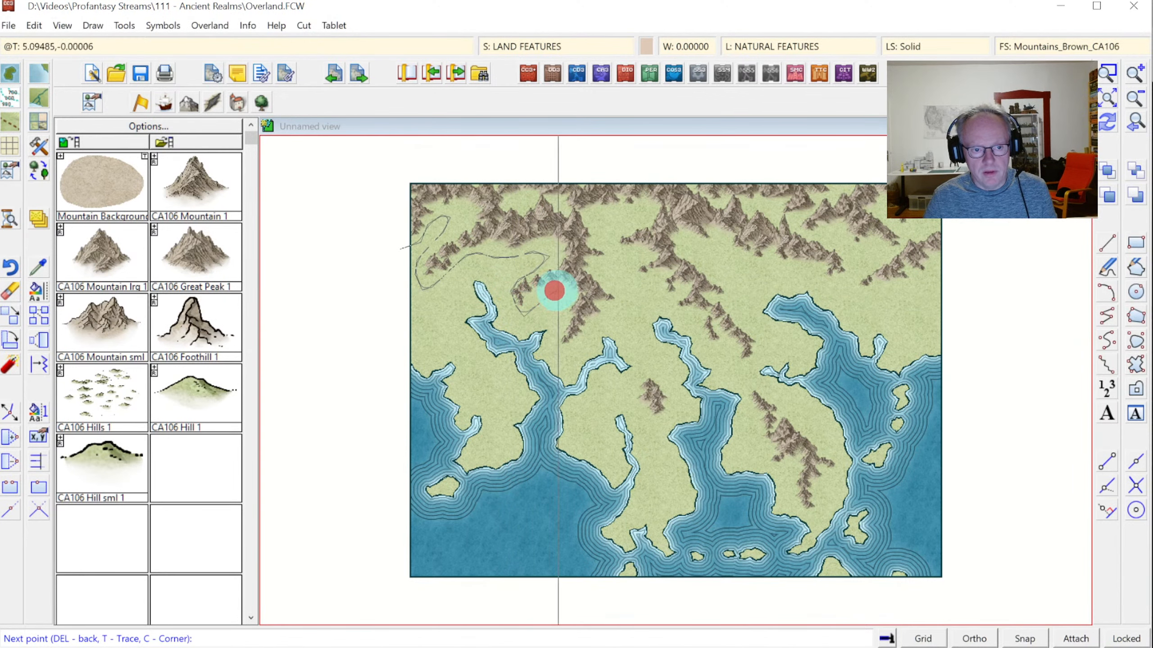
left_click(563, 303)
left_click(561, 318)
left_click(546, 358)
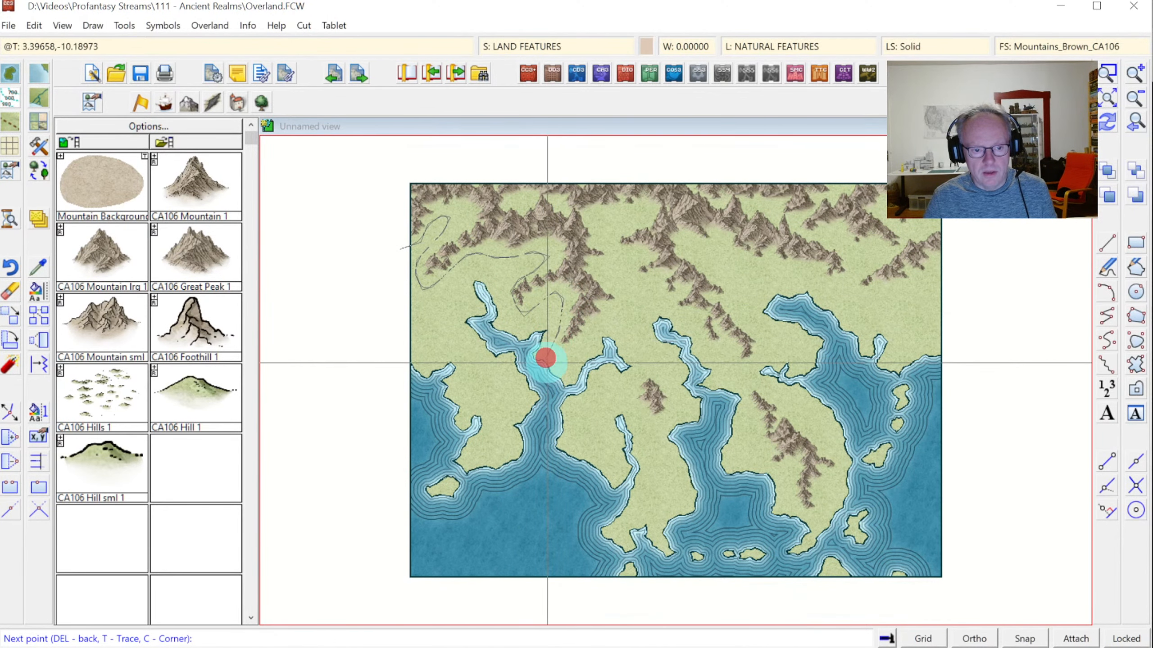
left_click(560, 353)
Trace the background outline up the southern spur's eastern side and around the head of the valley before the central range.
left_click(584, 329)
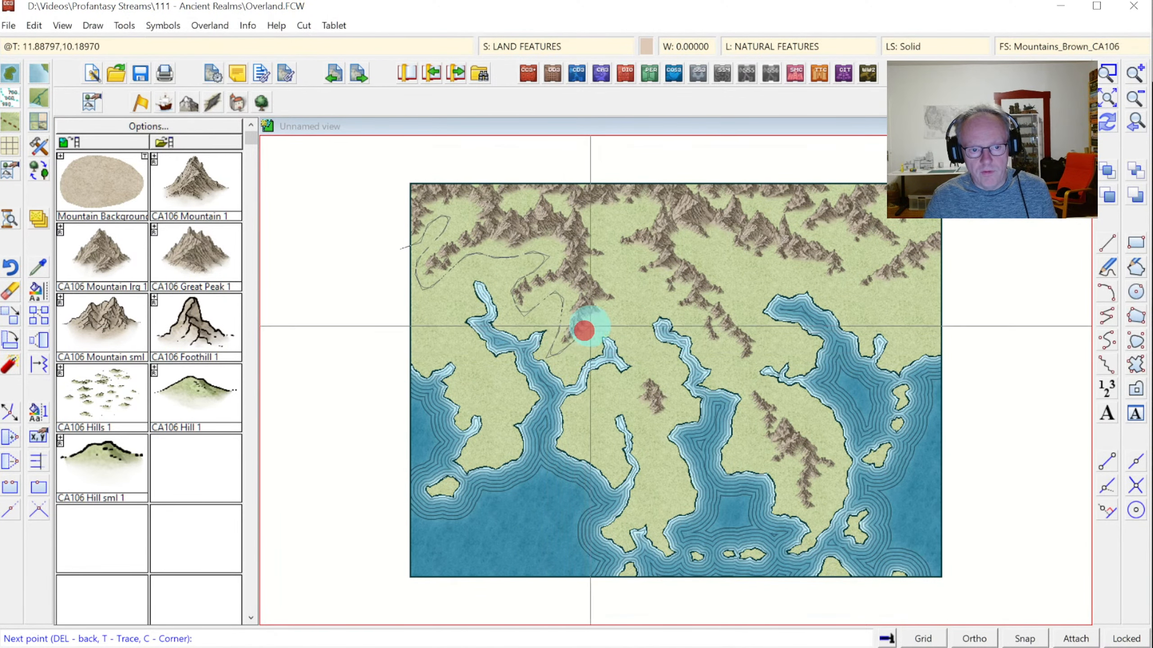
left_click(596, 318)
left_click(619, 300)
left_click(608, 269)
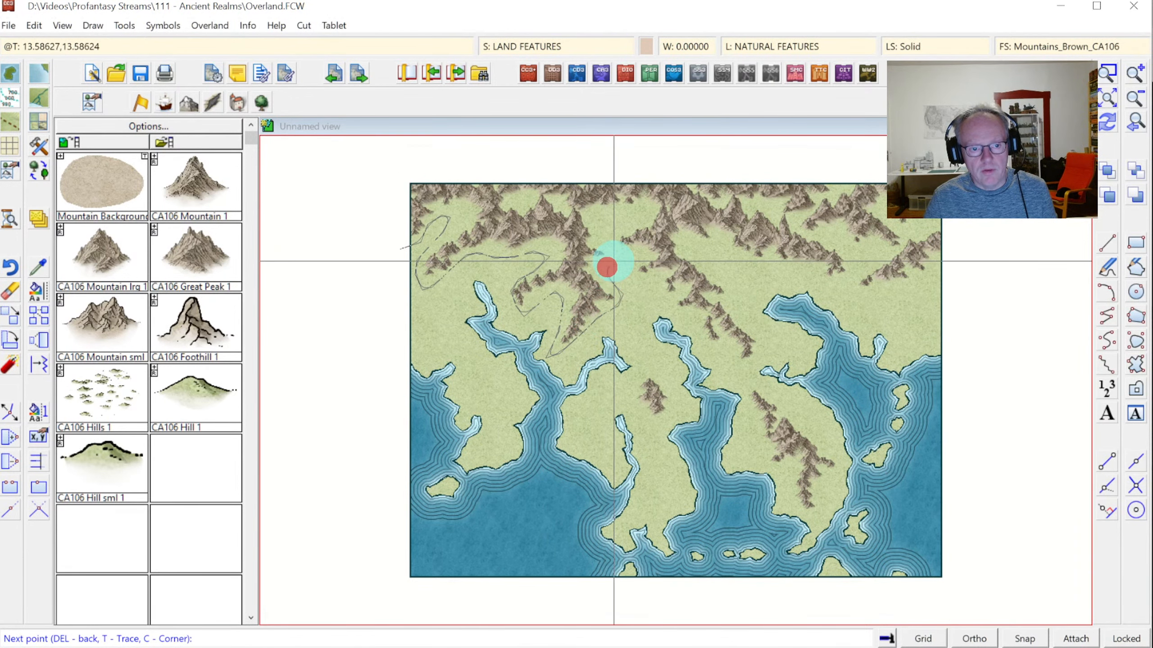
left_click(604, 249)
left_click(604, 221)
left_click(625, 213)
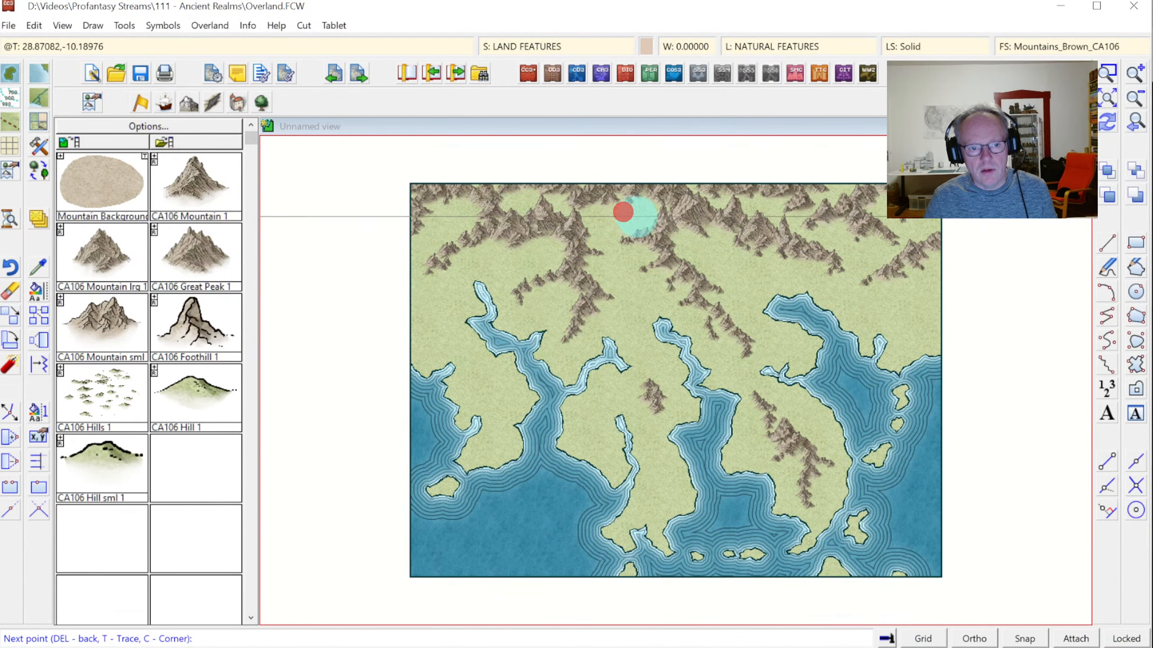
left_click(635, 220)
left_click(619, 237)
Extend the background outline down the western flank of the central range's southeastern spur and around its tip.
left_click(641, 254)
left_click(629, 275)
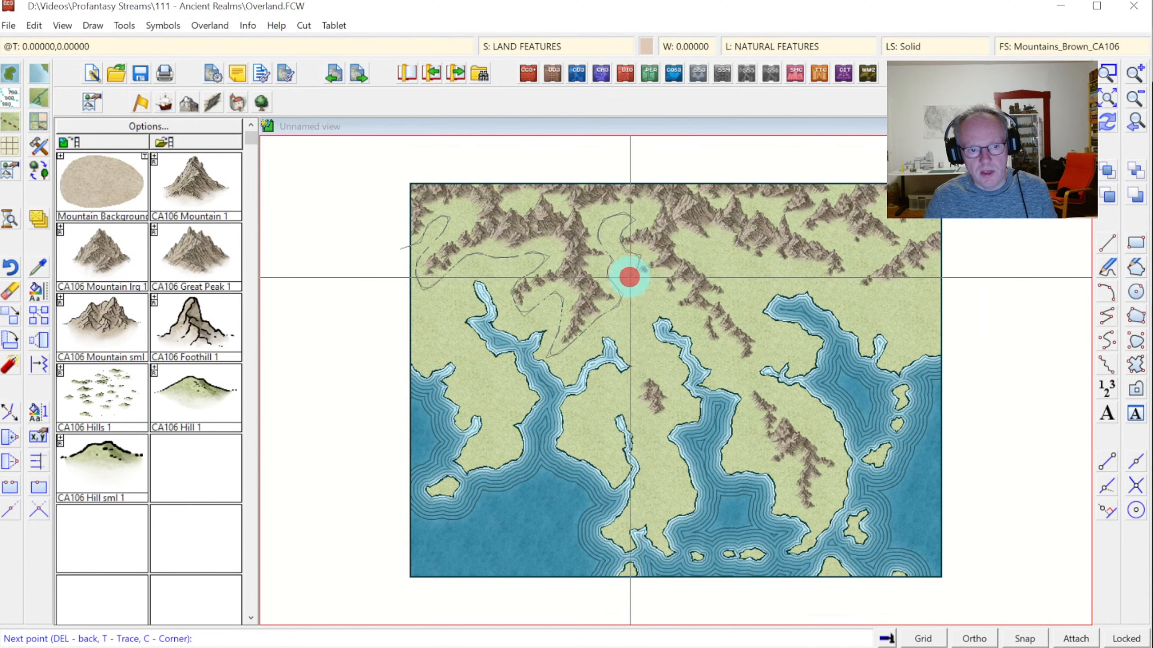
left_click(644, 281)
left_click(665, 305)
left_click(677, 315)
left_click(703, 335)
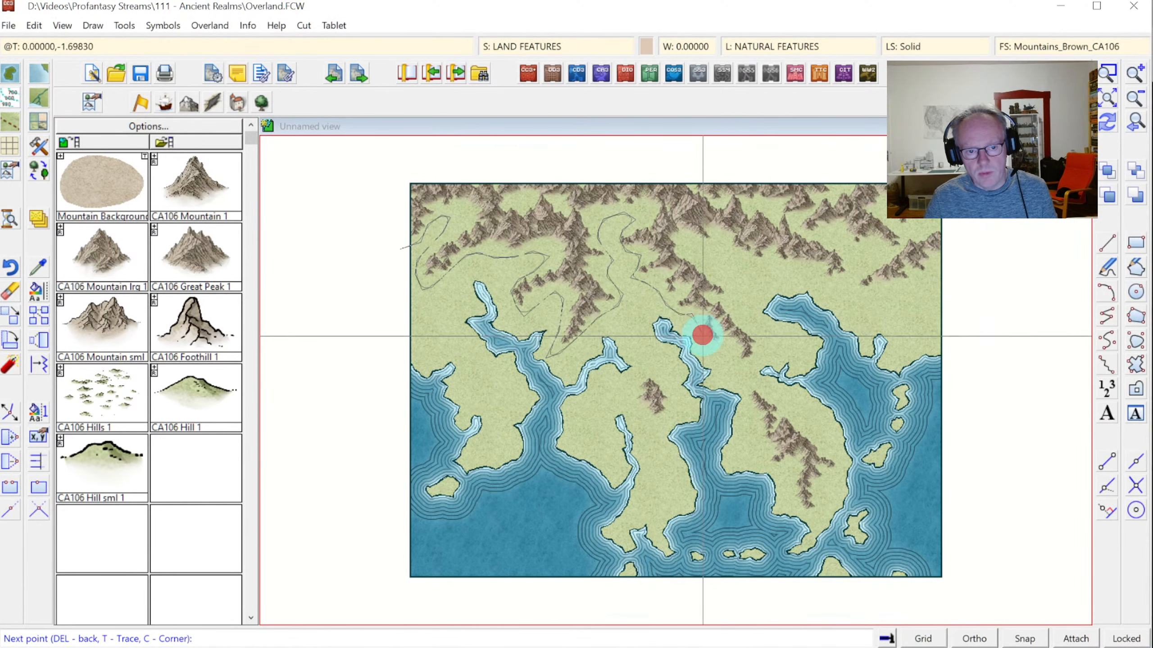
left_click(714, 354)
left_click(740, 370)
Trace the background outline up the central spur's eastern flank and along the northeastern range's southern edge to its eastern tip.
left_click(762, 347)
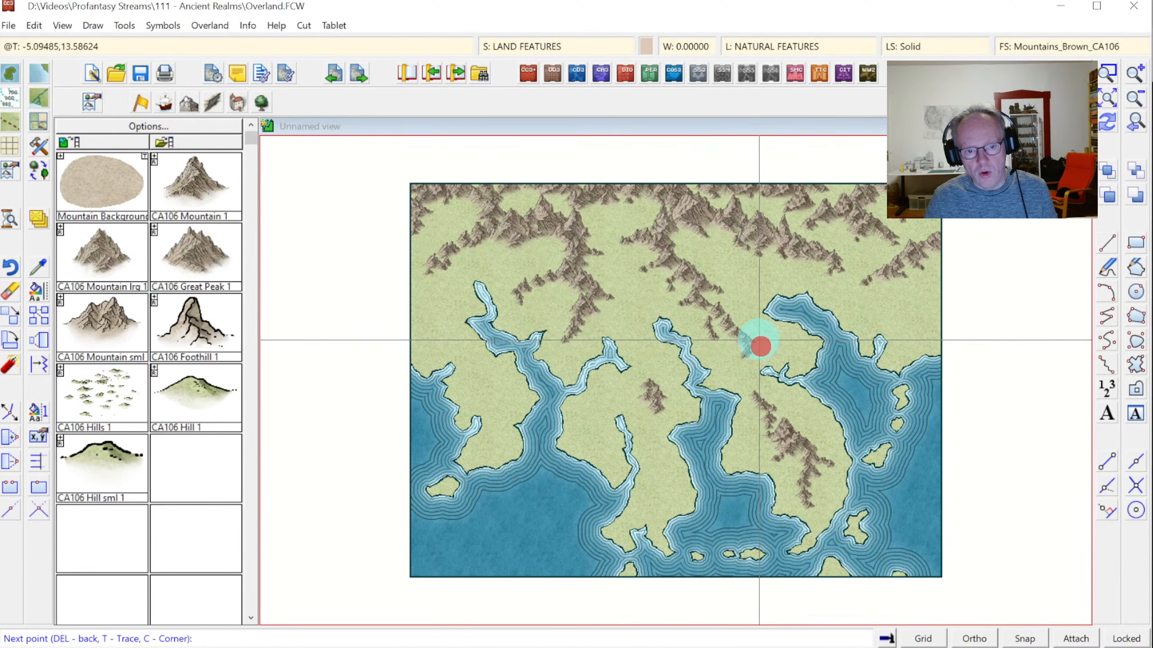
left_click(723, 280)
left_click(695, 245)
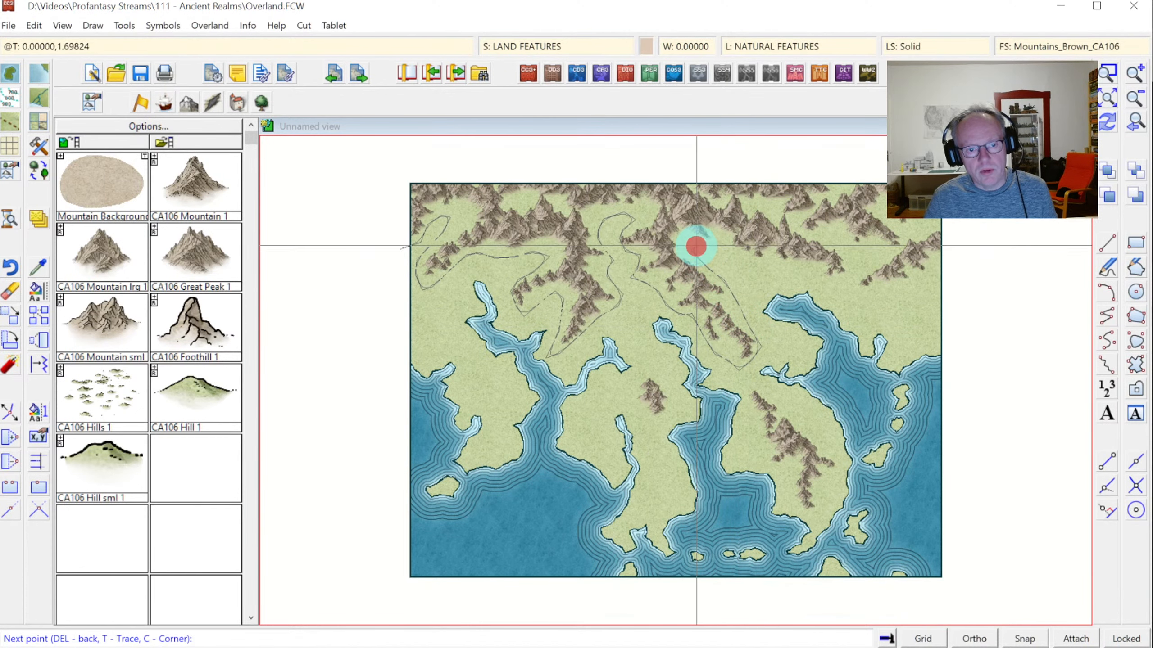
left_click(713, 250)
left_click(749, 263)
left_click(779, 264)
left_click(812, 272)
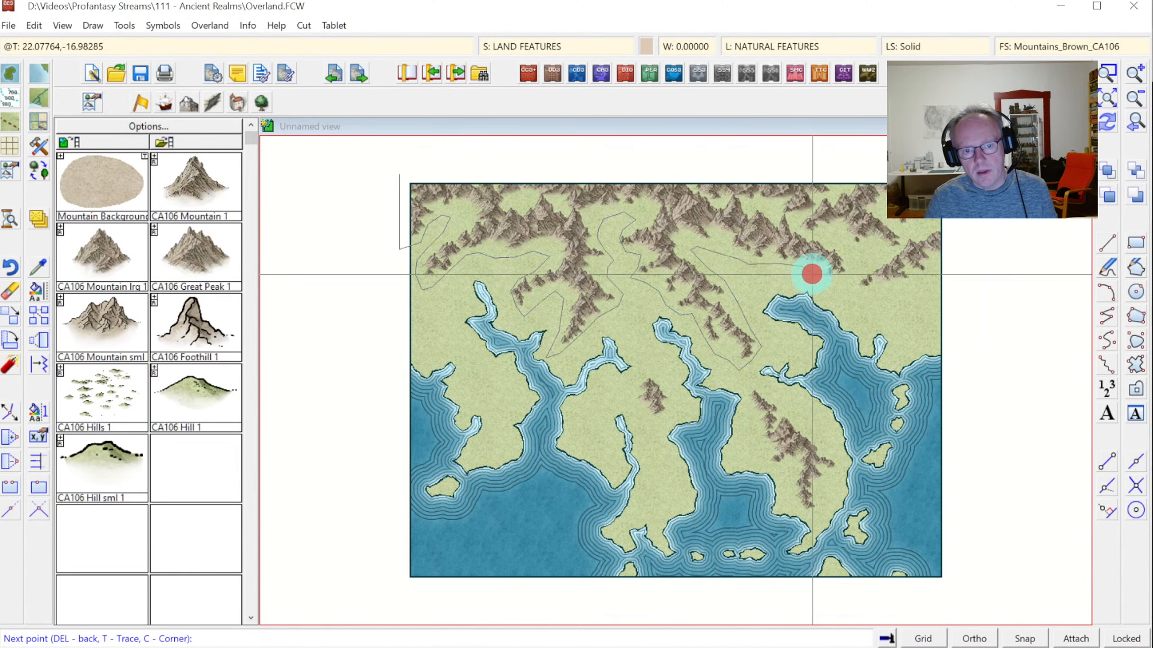
left_click(824, 278)
left_click(841, 281)
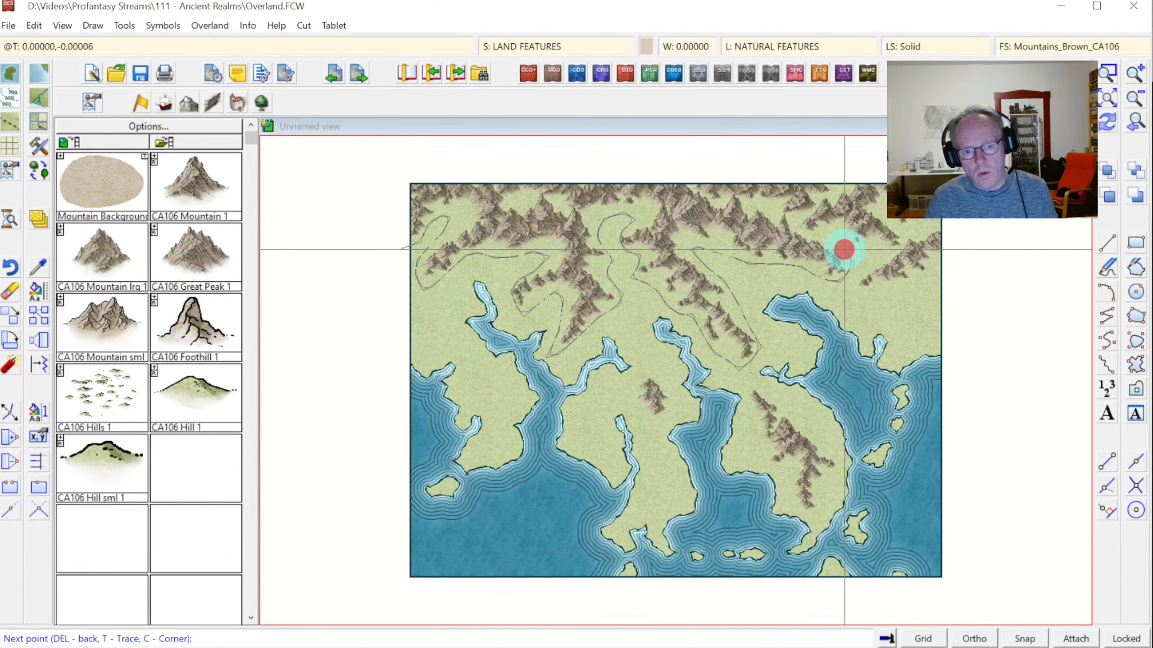
Carry the background outline around the eastern border range, past the map's eastern edge, and close the polygon above the northern border.
left_click(835, 238)
left_click(867, 252)
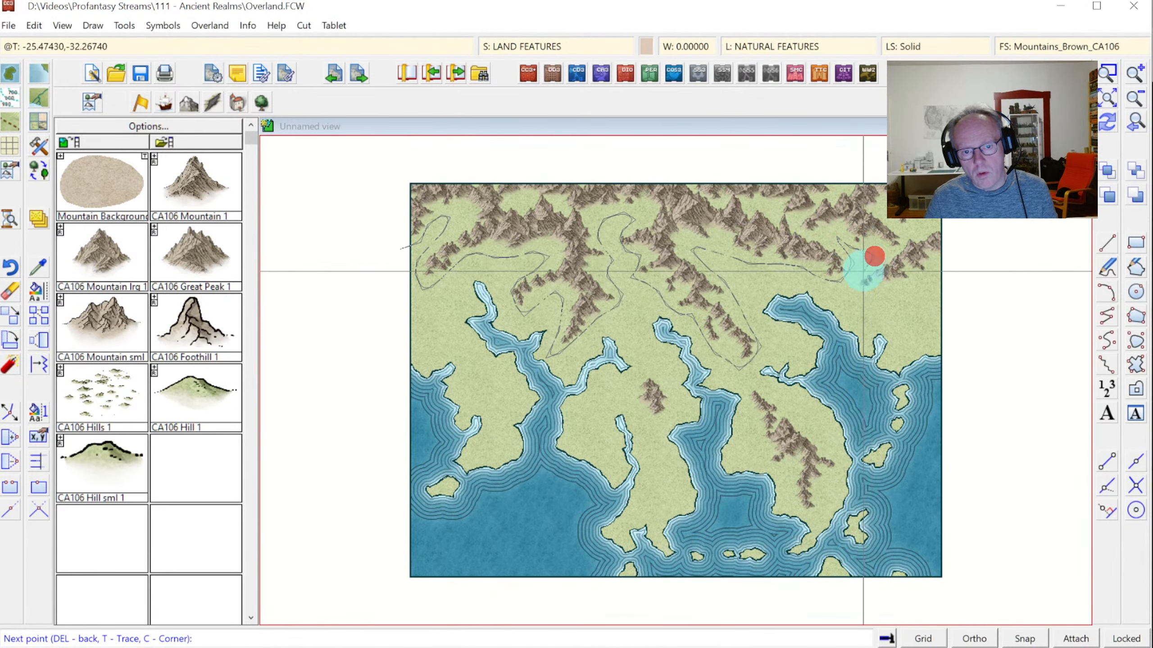
left_click(857, 289)
left_click(877, 286)
left_click(909, 271)
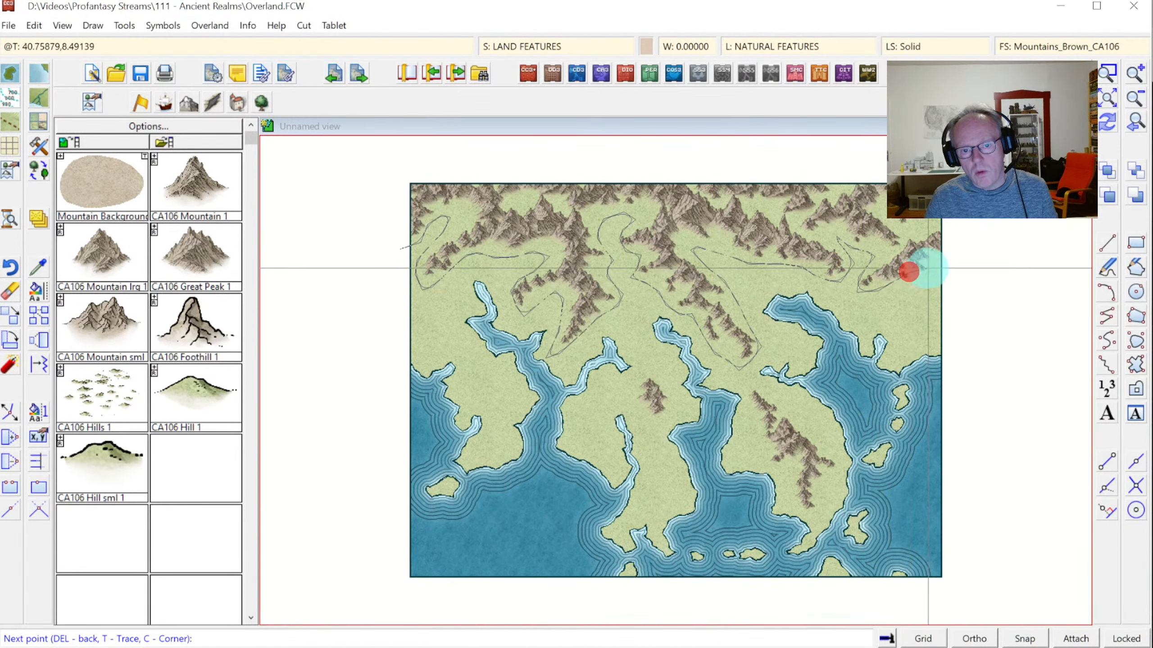
left_click(955, 268)
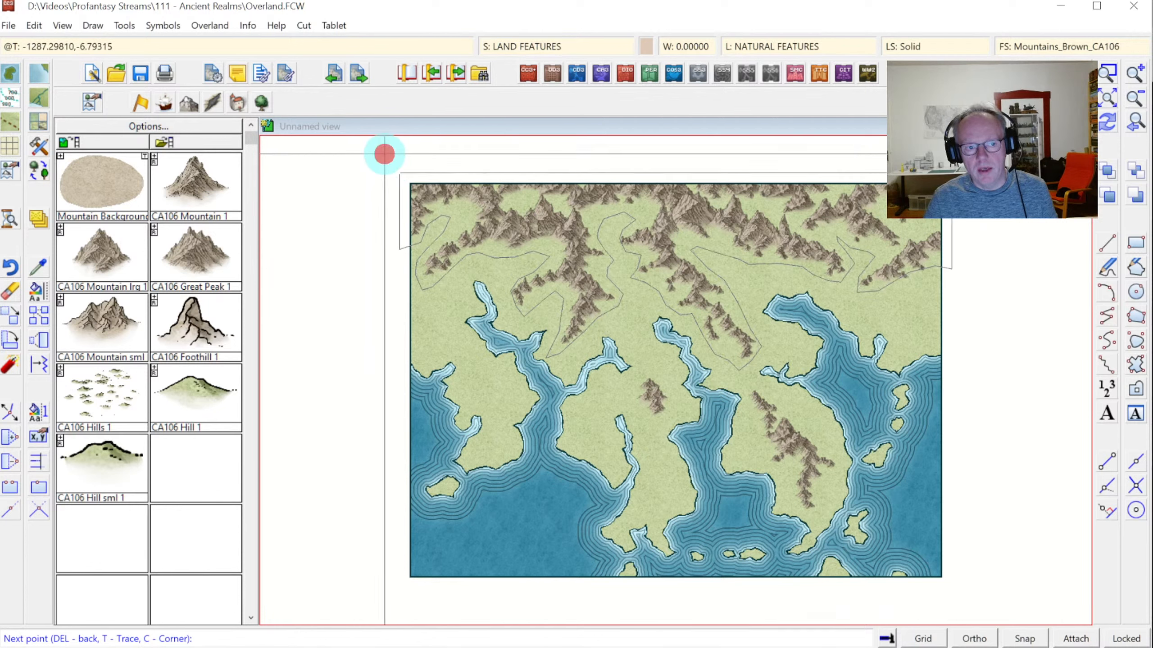
left_click(384, 155)
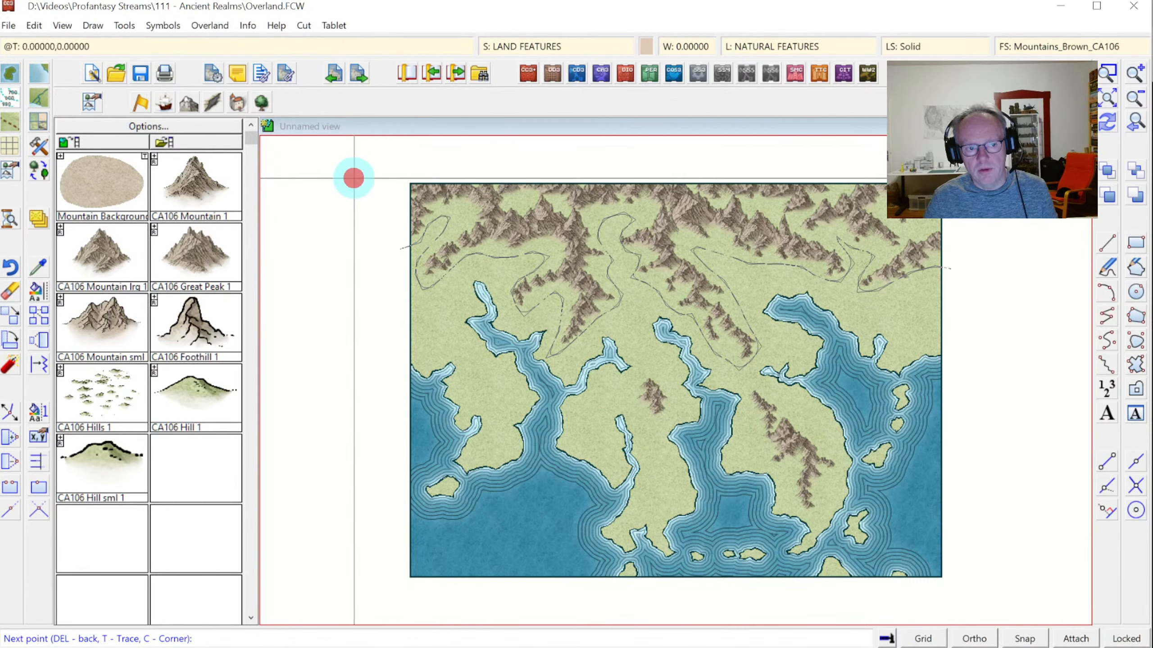
right_click(383, 192)
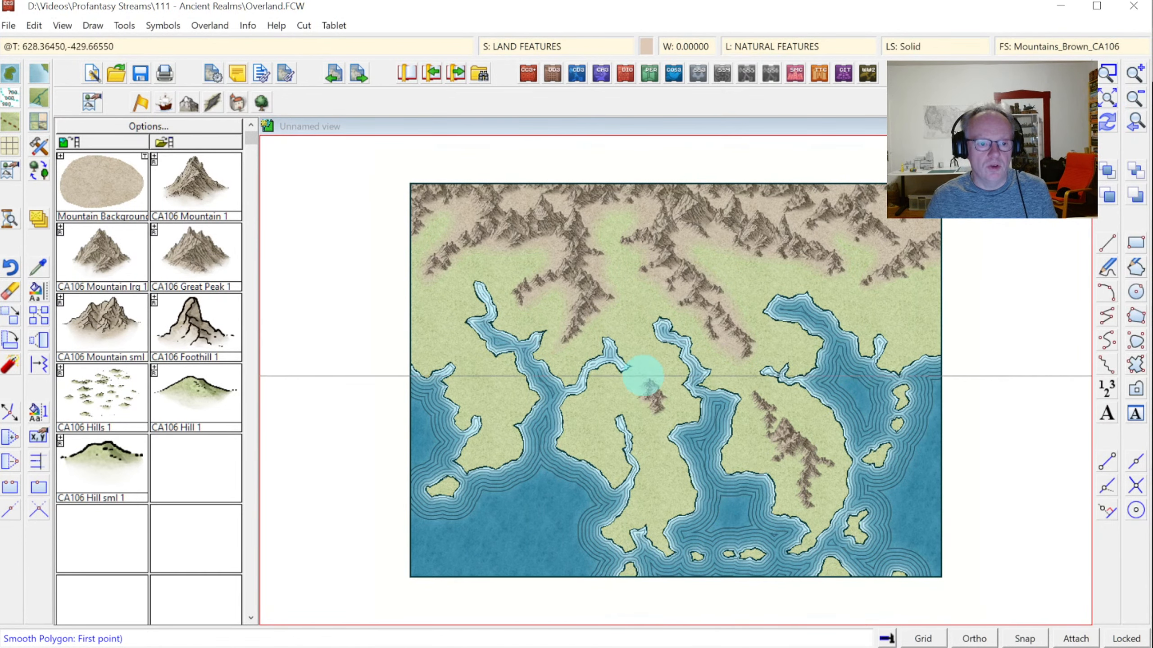
Lay a small brown mountain background patch around the isolated mountain group on the central peninsula.
mouse_move(641, 378)
left_mouse_down()
mouse_move(633, 399)
mouse_move(670, 412)
left_mouse_up()
left_click(653, 383)
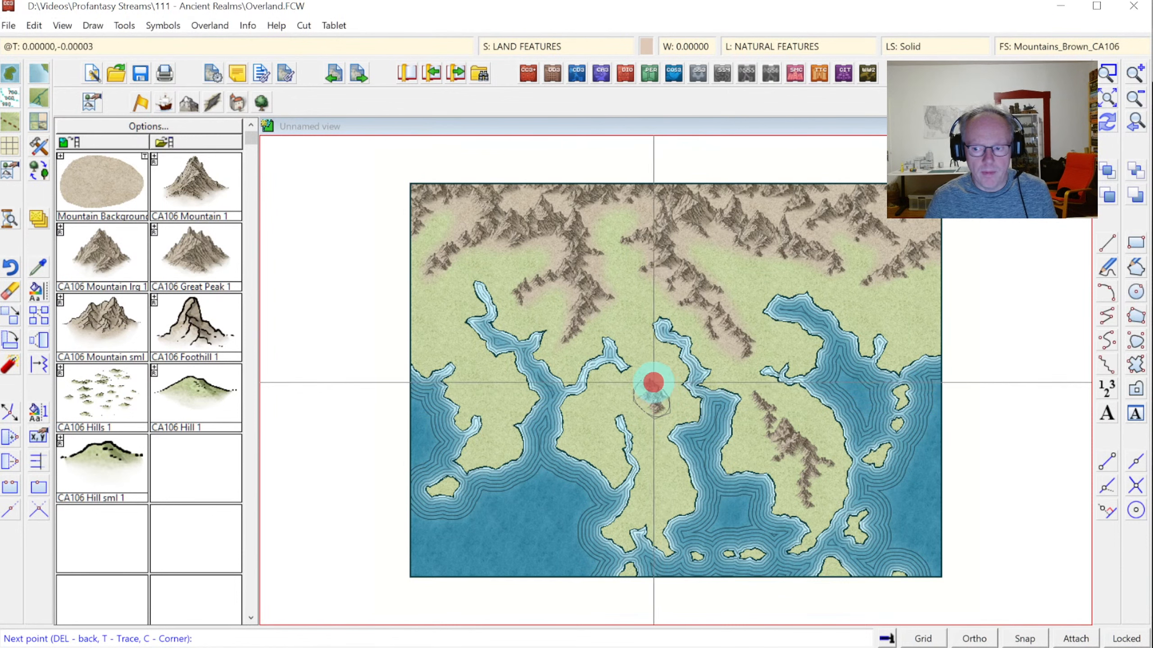
right_click(651, 385)
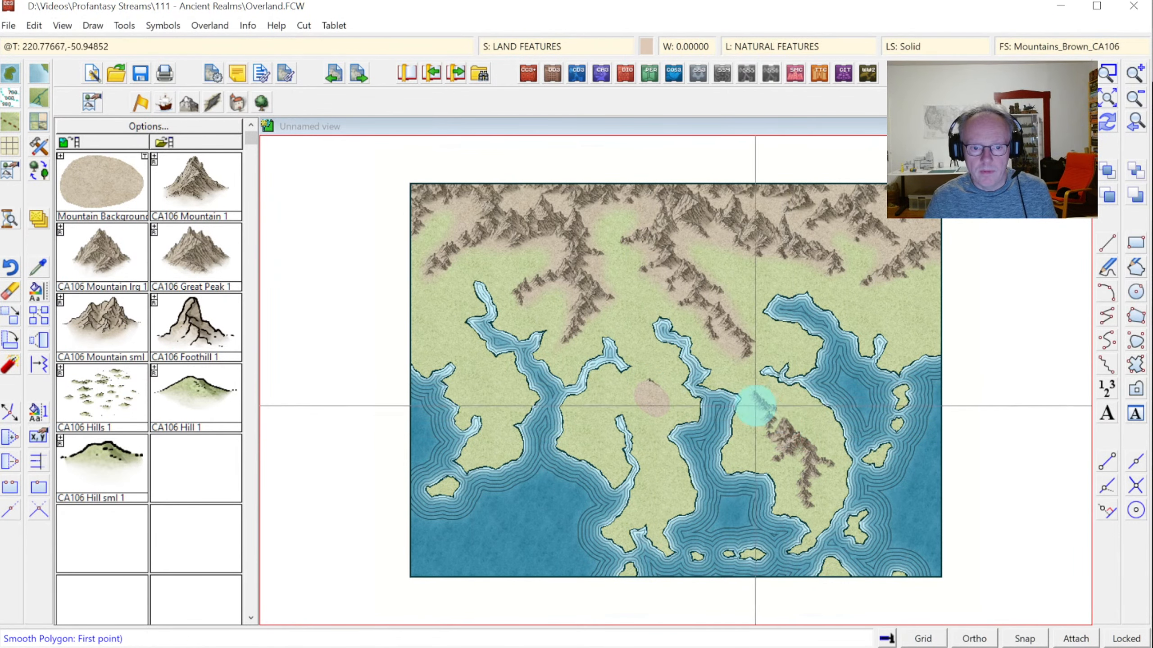
Lay brown mountain background around the southeastern range and redraw the map.
mouse_move(751, 383)
left_mouse_down()
mouse_move(765, 423)
mouse_move(769, 468)
mouse_move(799, 461)
mouse_move(806, 509)
left_mouse_up()
mouse_move(808, 512)
left_mouse_down()
mouse_move(839, 467)
mouse_move(767, 398)
left_mouse_up()
right_click(765, 399)
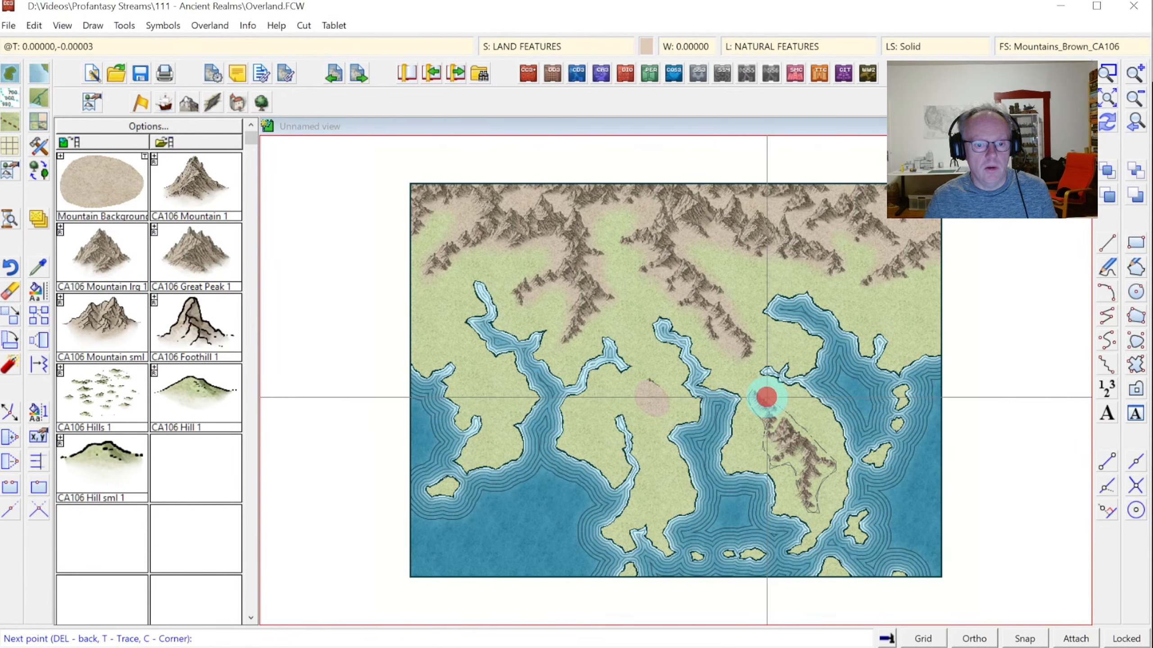
left_click(1110, 125)
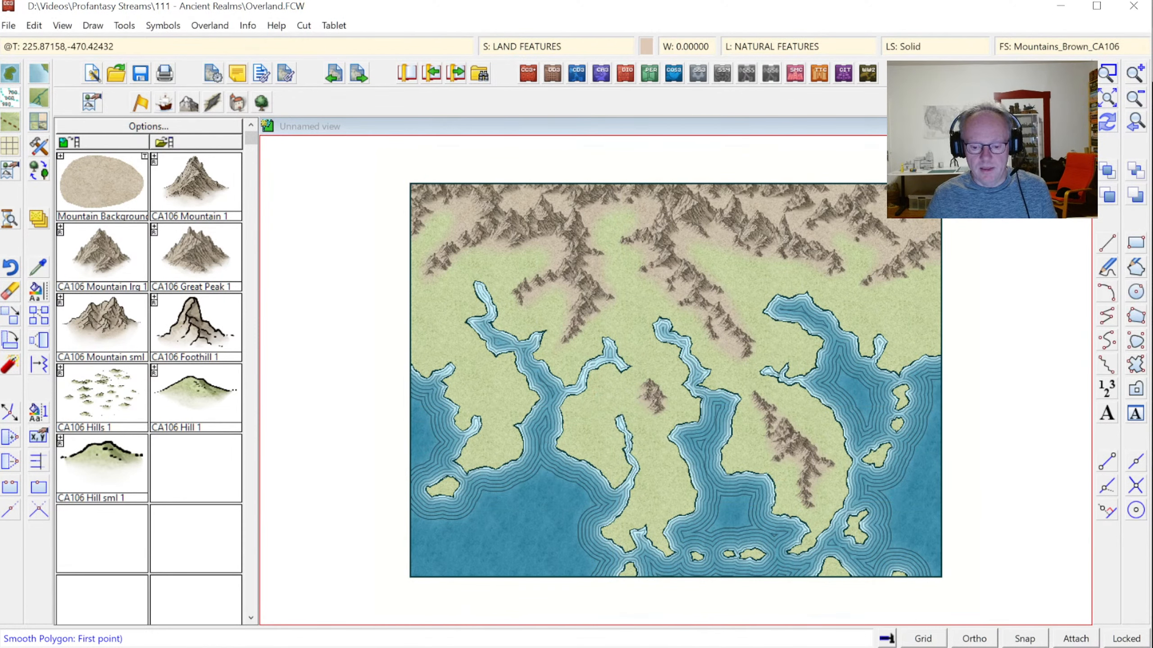
left_click(613, 647)
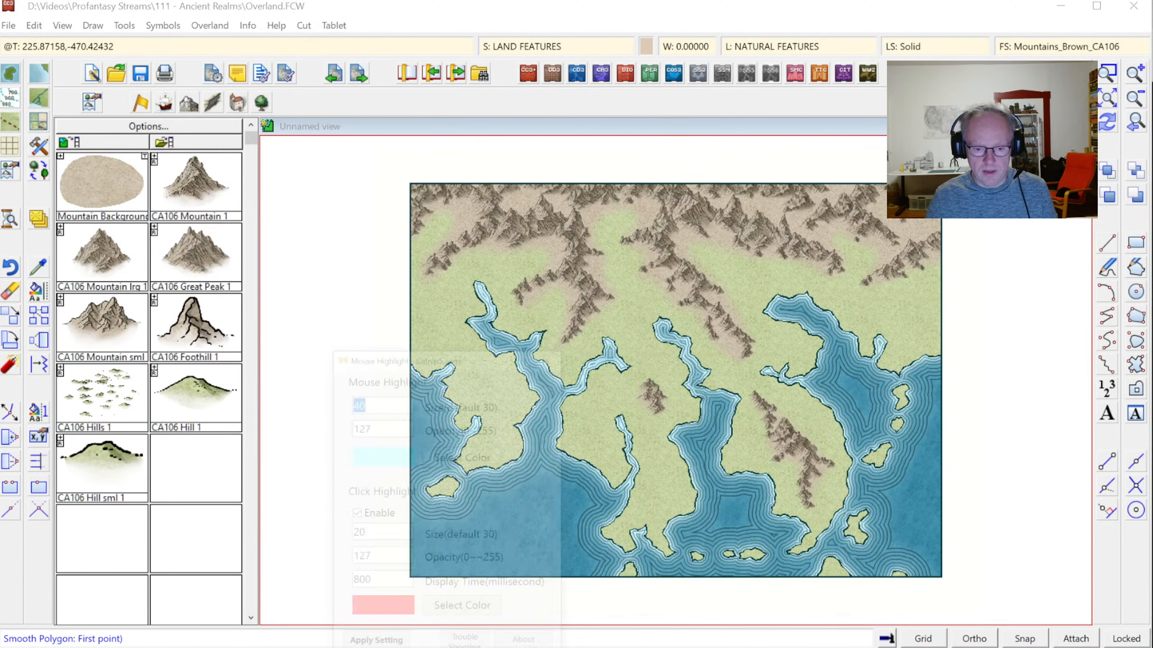
left_click_drag(280, 184, 381, 208)
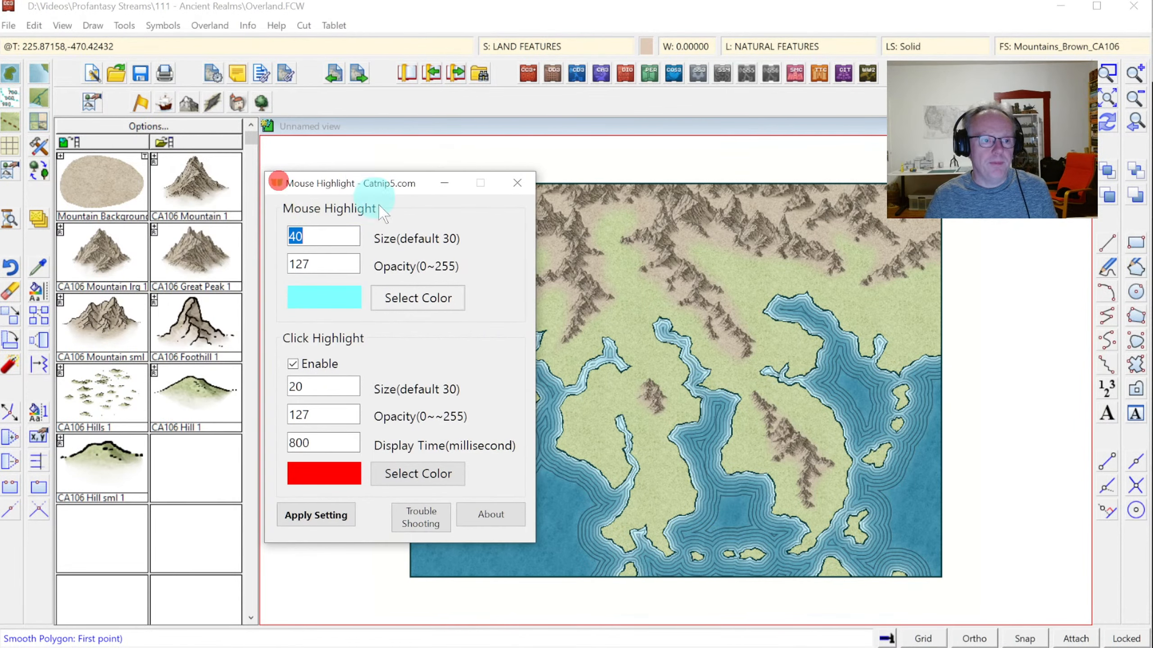
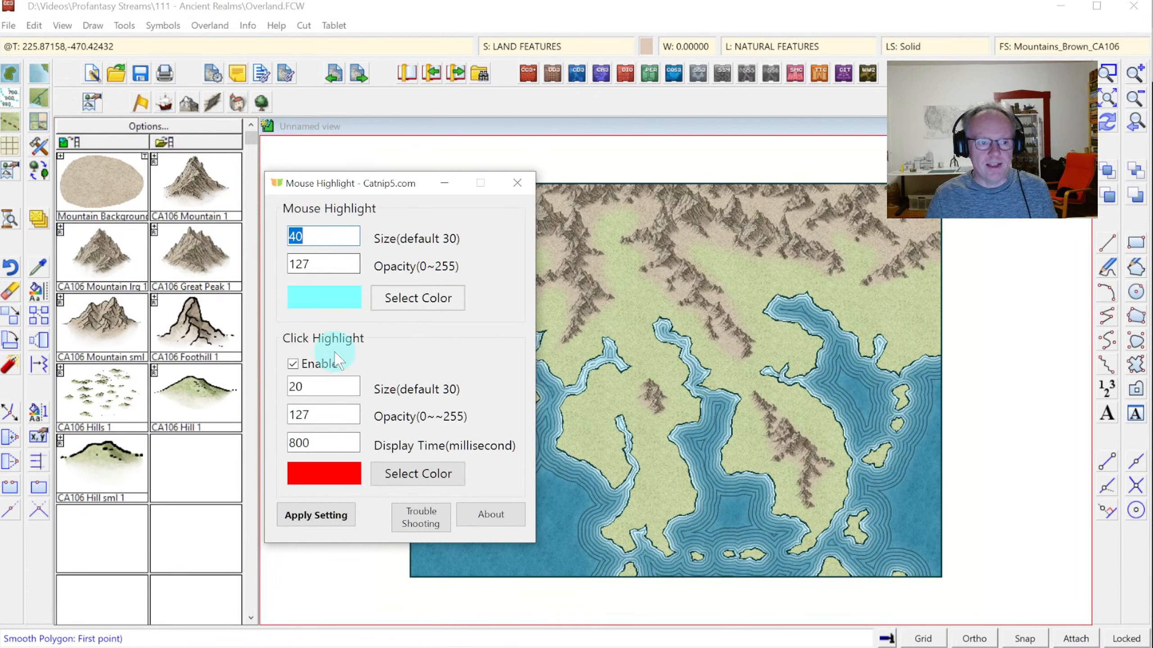
left_click(517, 183)
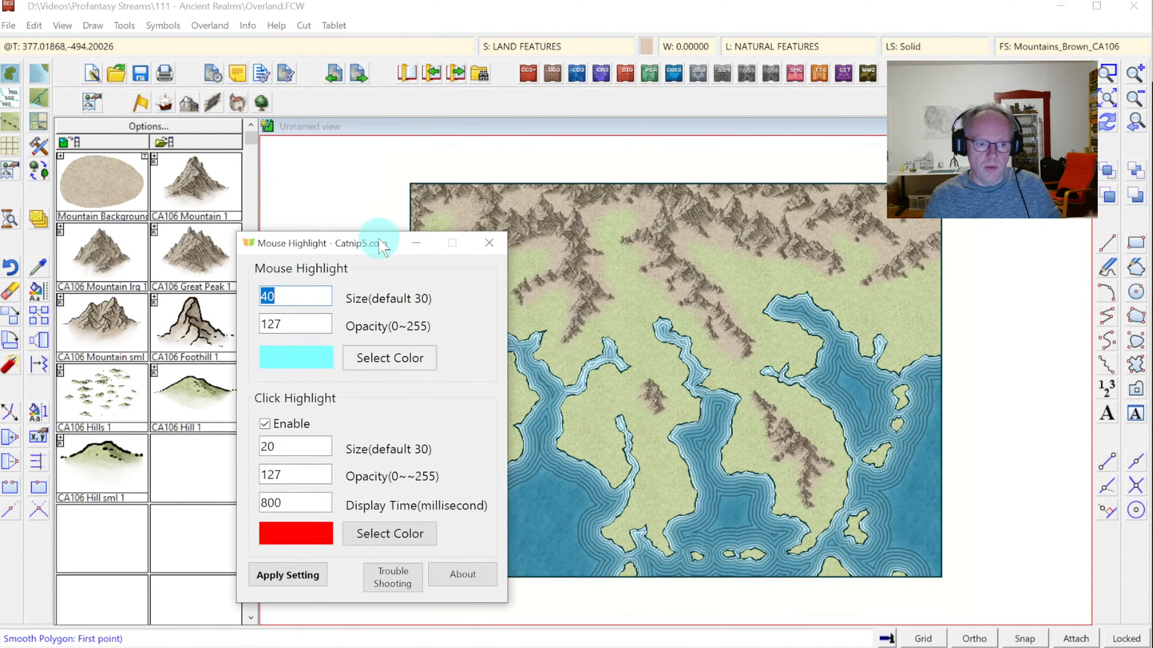
left_click(417, 244)
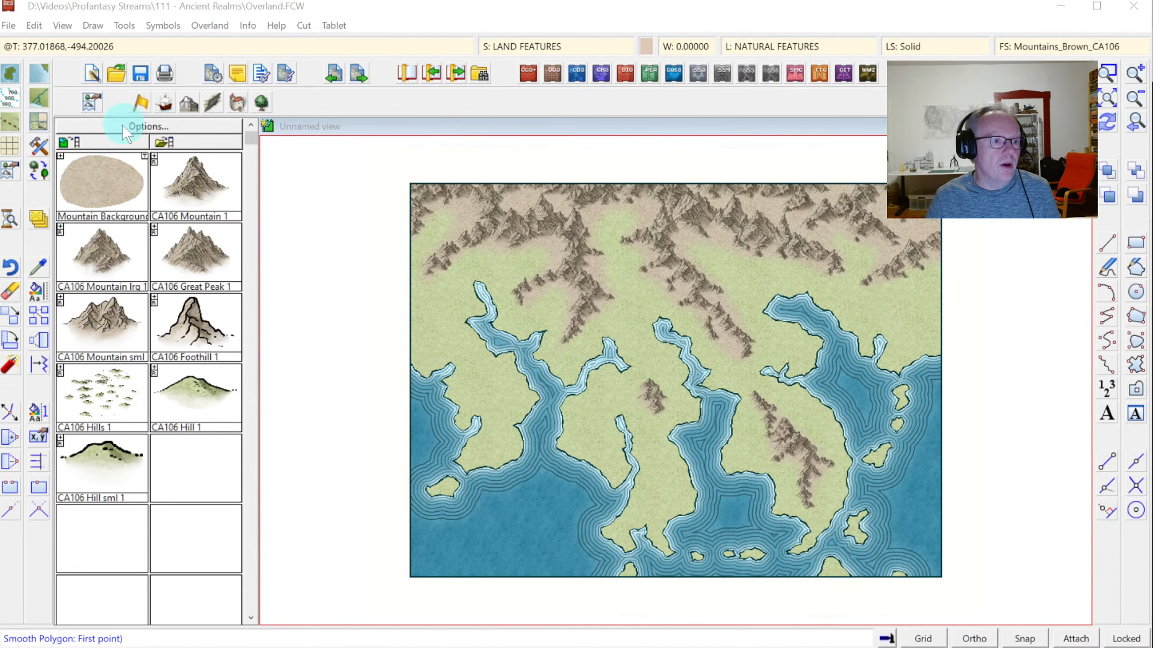
Bring up the Annual Ancient Realms river drawing tools and choose River, Default.
left_click(168, 104)
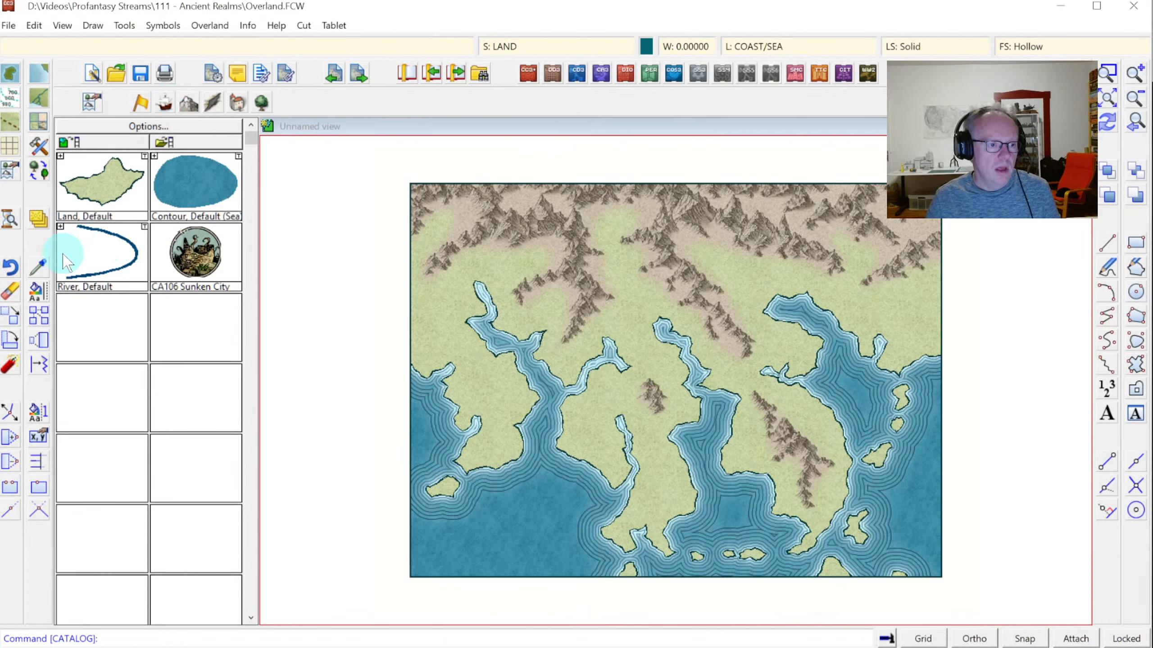
left_click(61, 226)
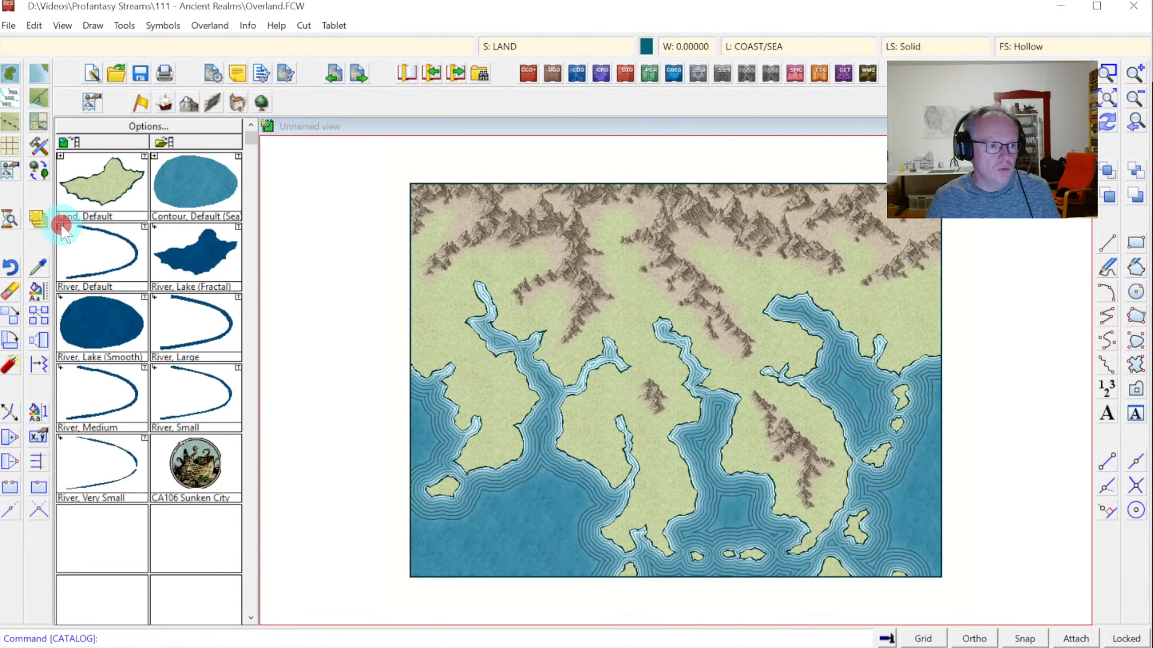
left_click(61, 226)
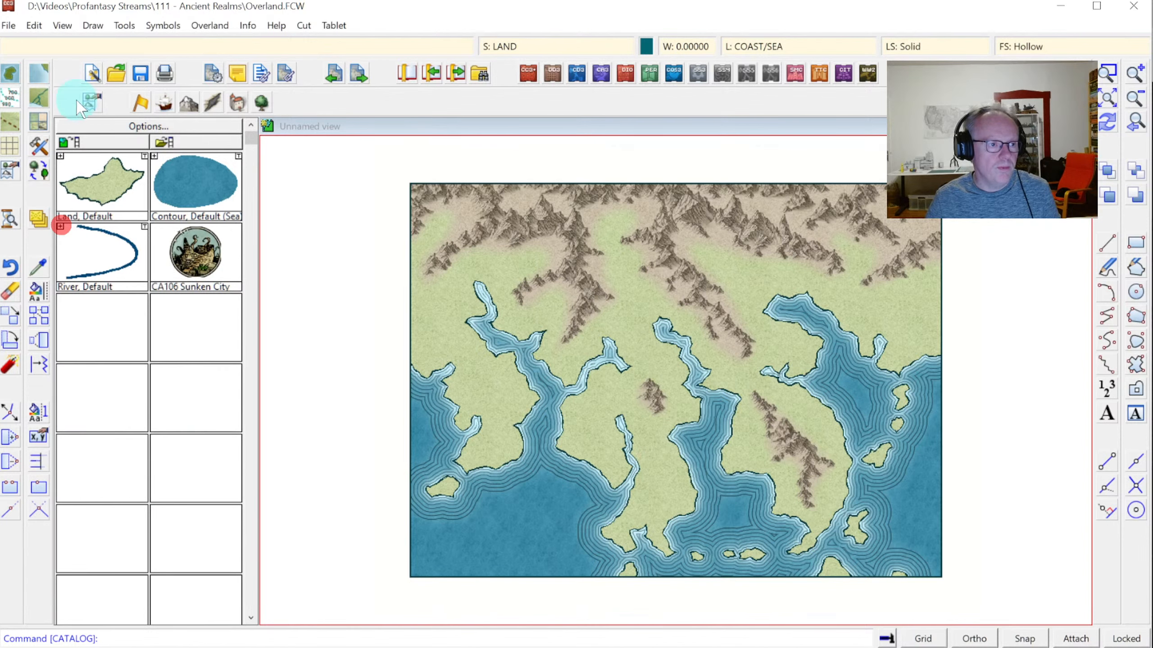
left_click(39, 96)
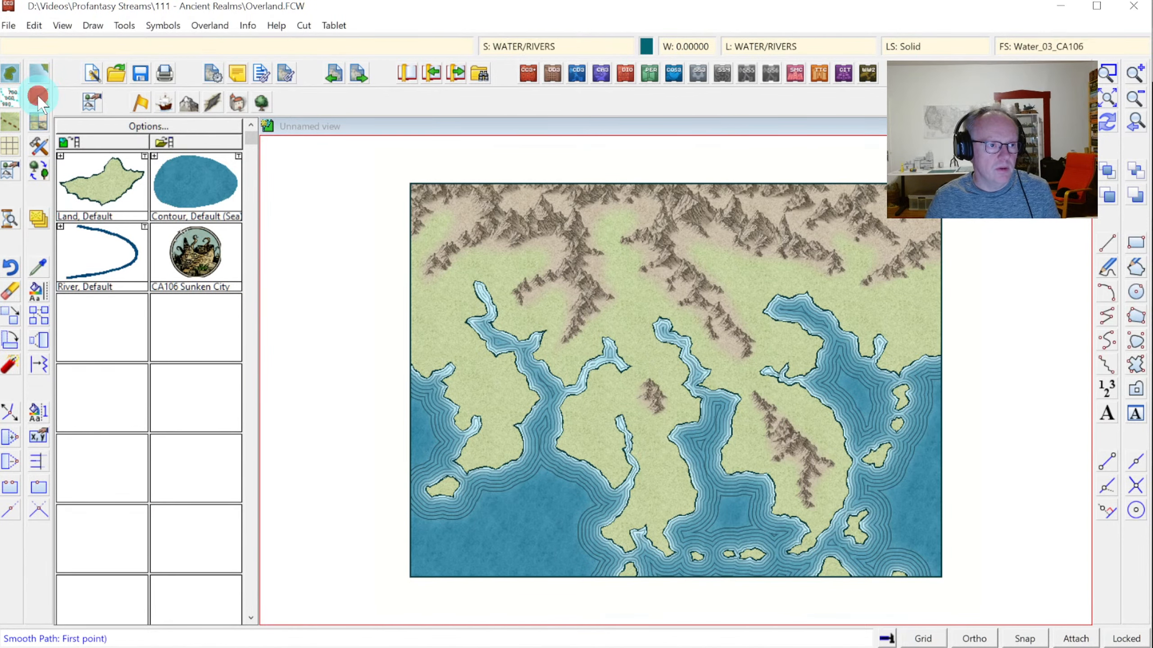
right_click(39, 97)
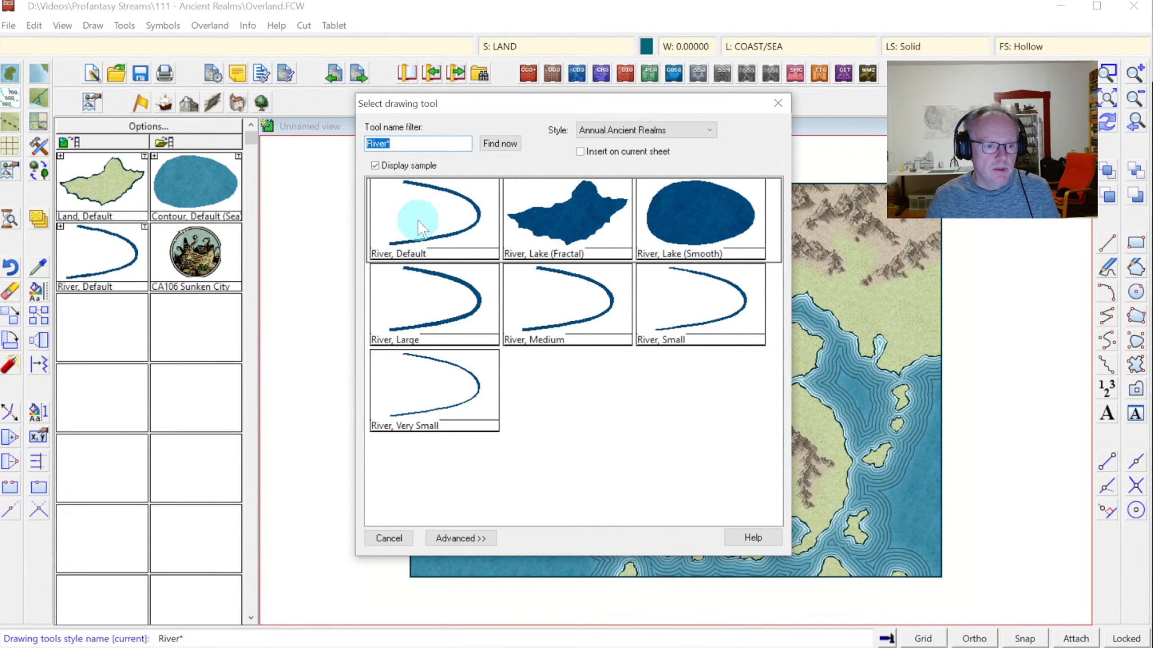
left_click(470, 212)
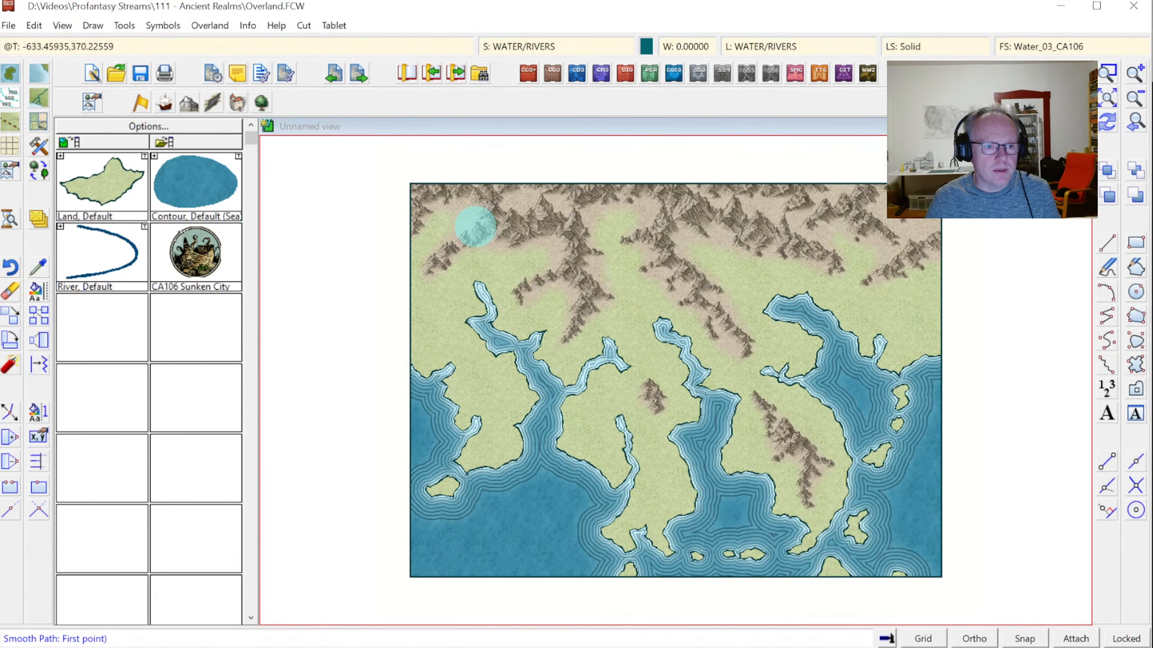
Draw a short river from the northwestern corner mountains, curving southwest just past the map's western edge.
left_click(429, 206)
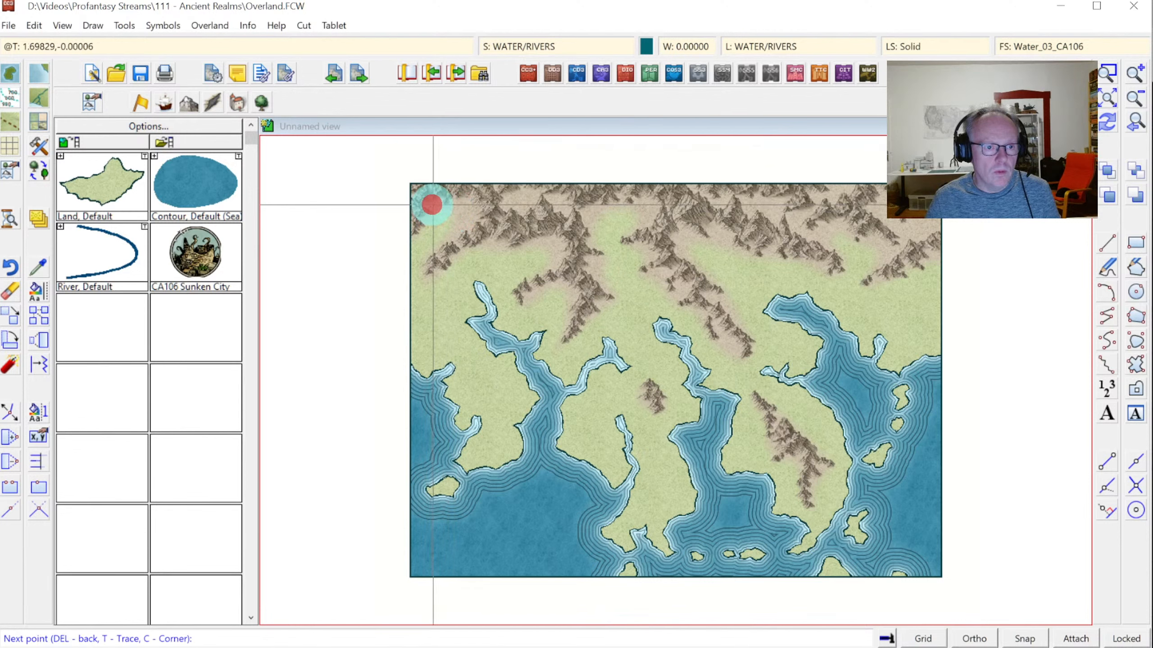
left_click(437, 231)
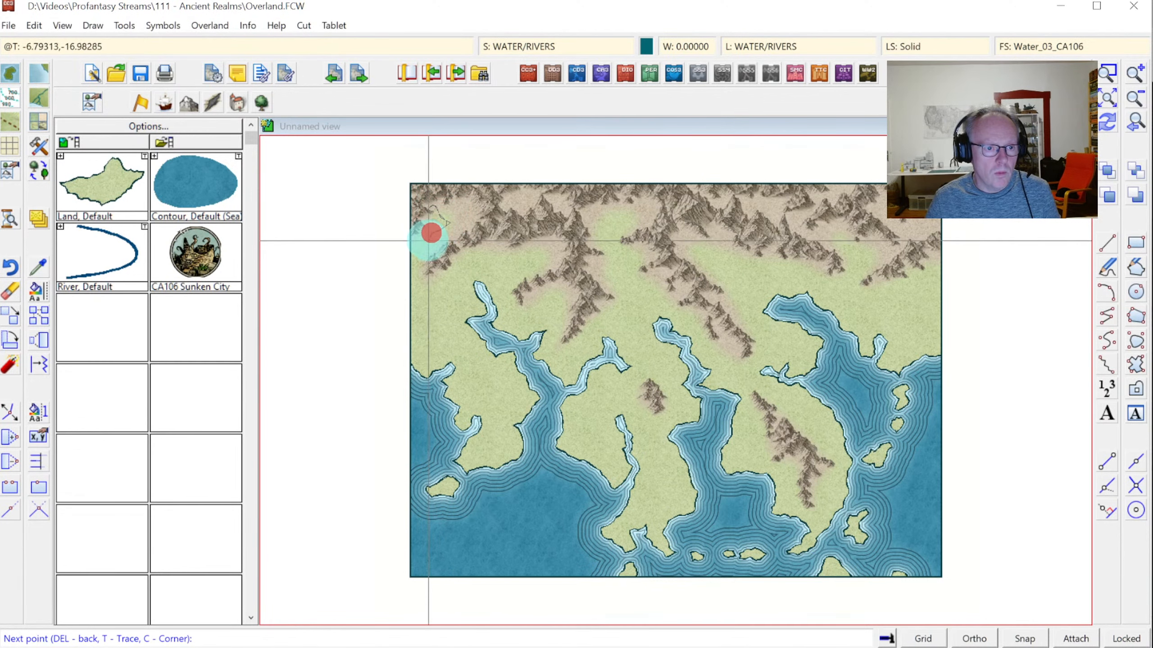
left_click(405, 262)
right_click(404, 261)
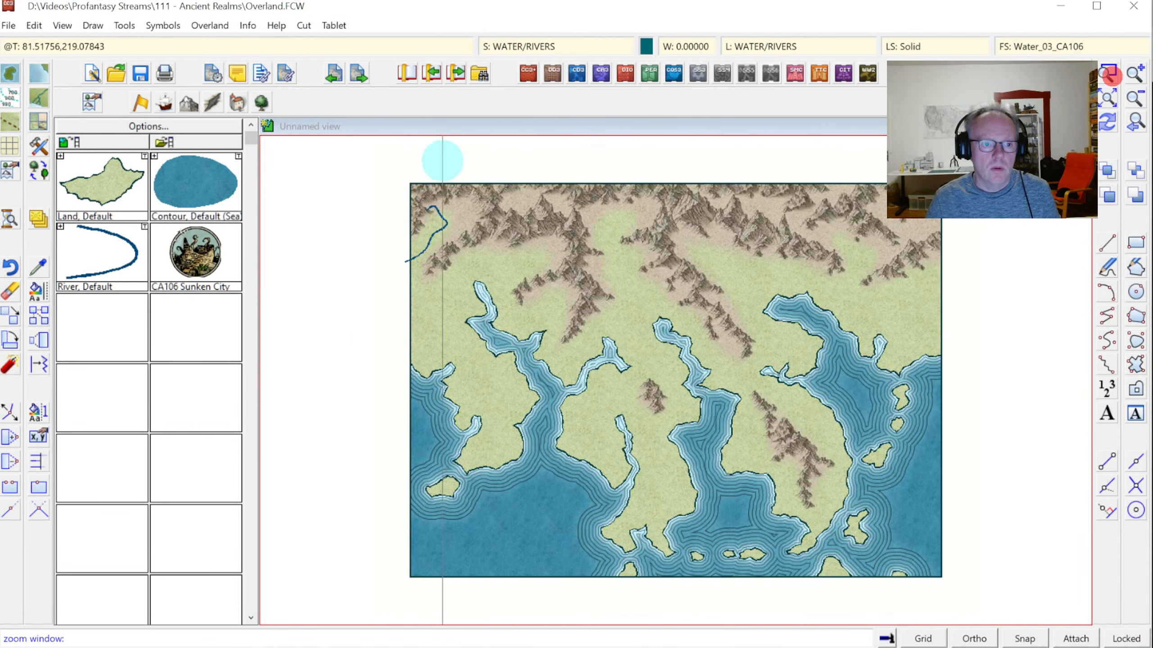
Draw a river from the western mountain spur, running west and then south to the coastline at the northwestern inlet's head.
left_click(403, 172)
left_click(965, 487)
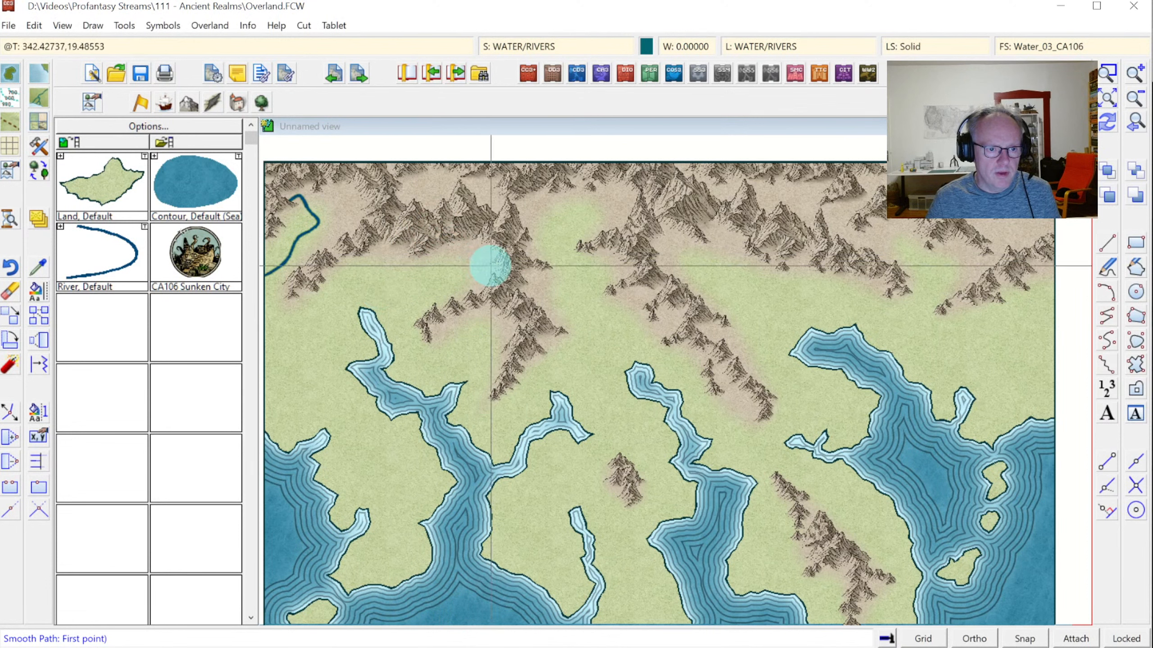
left_click(468, 275)
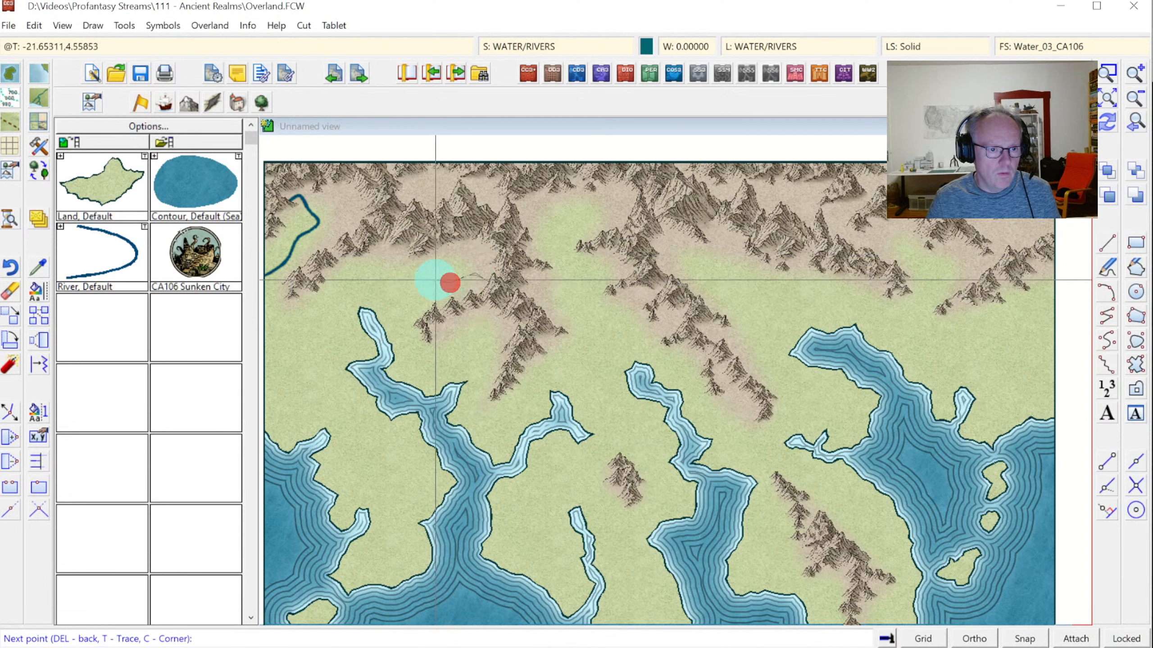
left_click(391, 290)
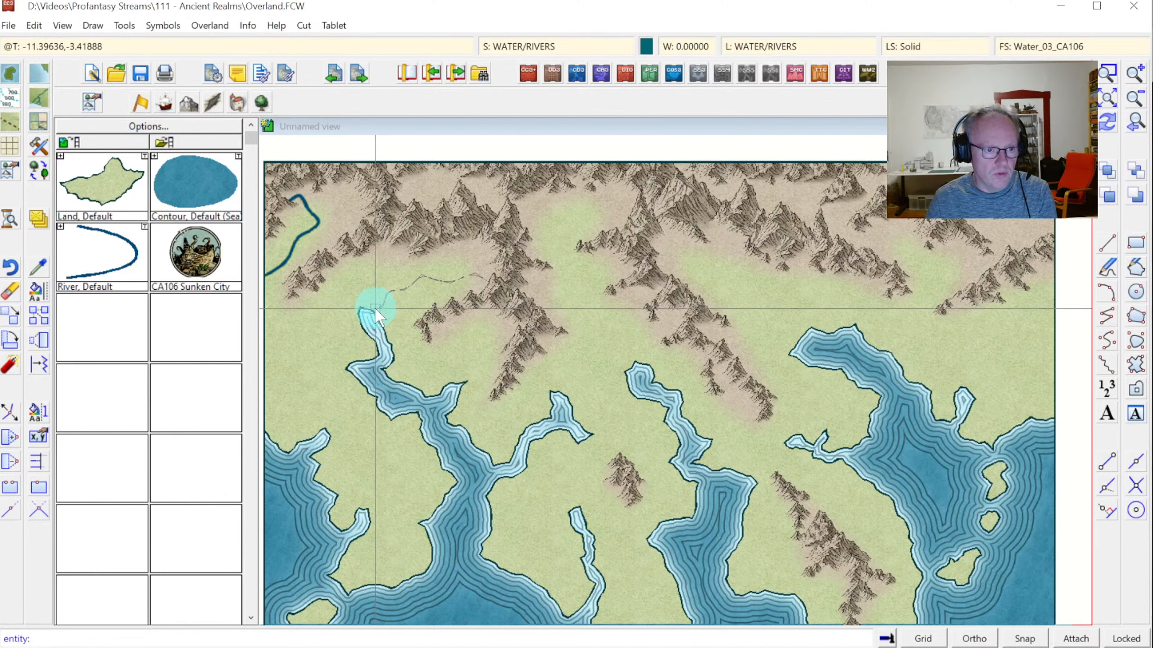
left_click(380, 313)
right_click(379, 313)
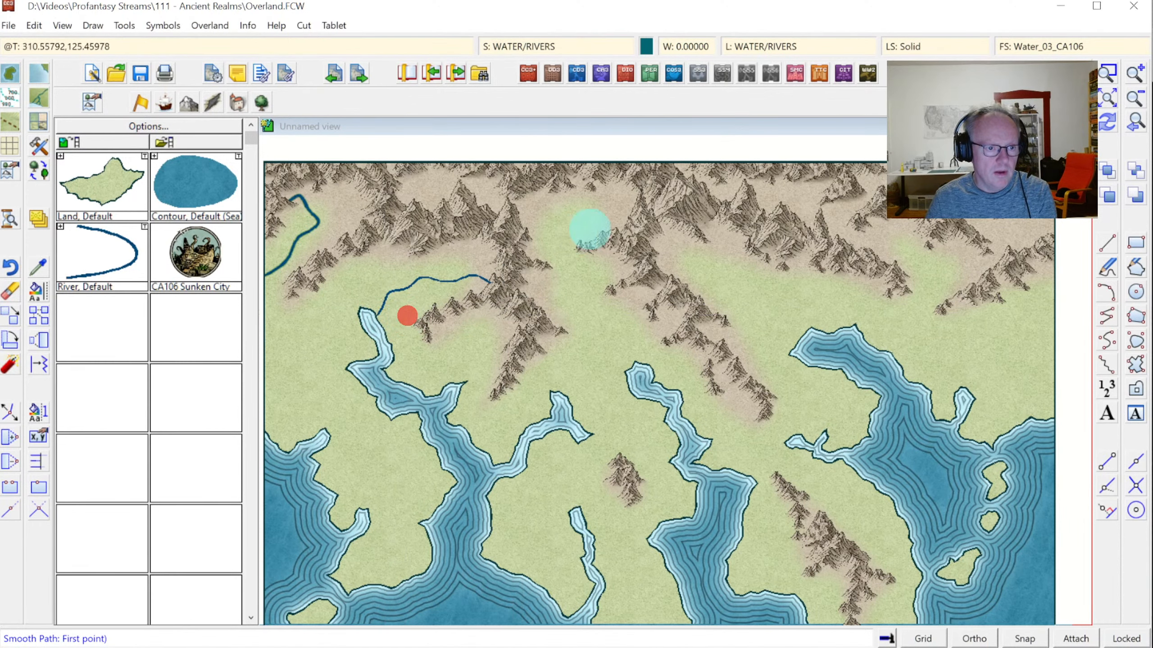
Draw a winding river from the northern mountains down the valley between the two central spurs, ending on the coastline at the central inlet's head.
left_click(512, 210)
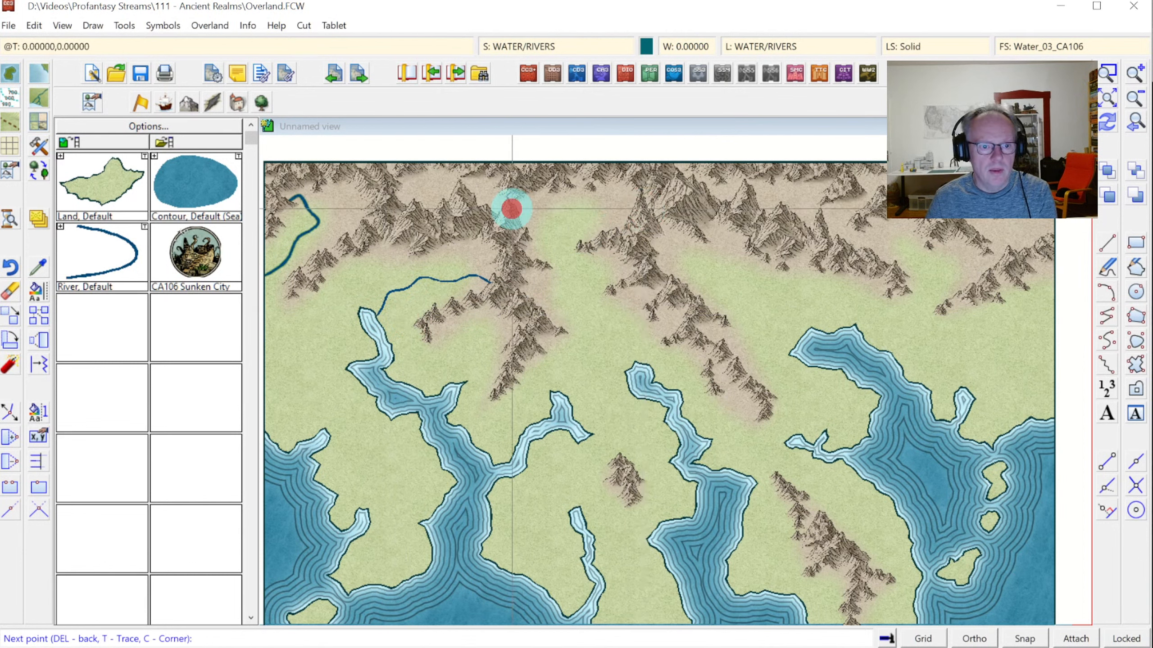
left_click(539, 214)
left_click(543, 236)
left_click(549, 245)
left_click(561, 275)
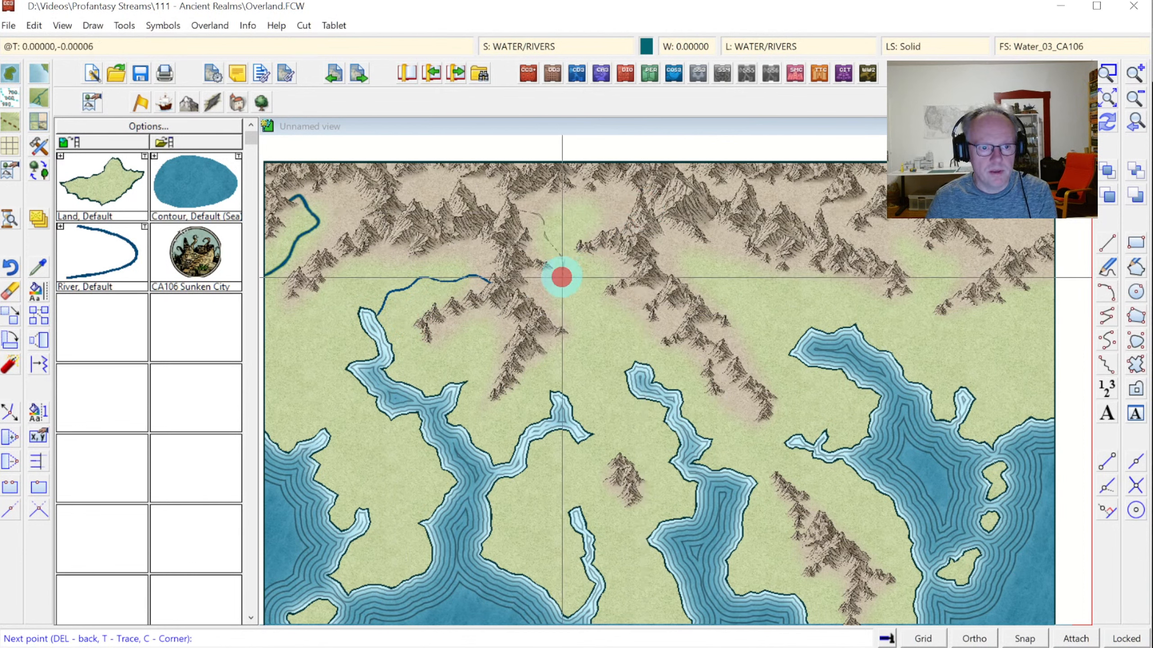
left_click(576, 283)
left_click(574, 316)
left_click(589, 335)
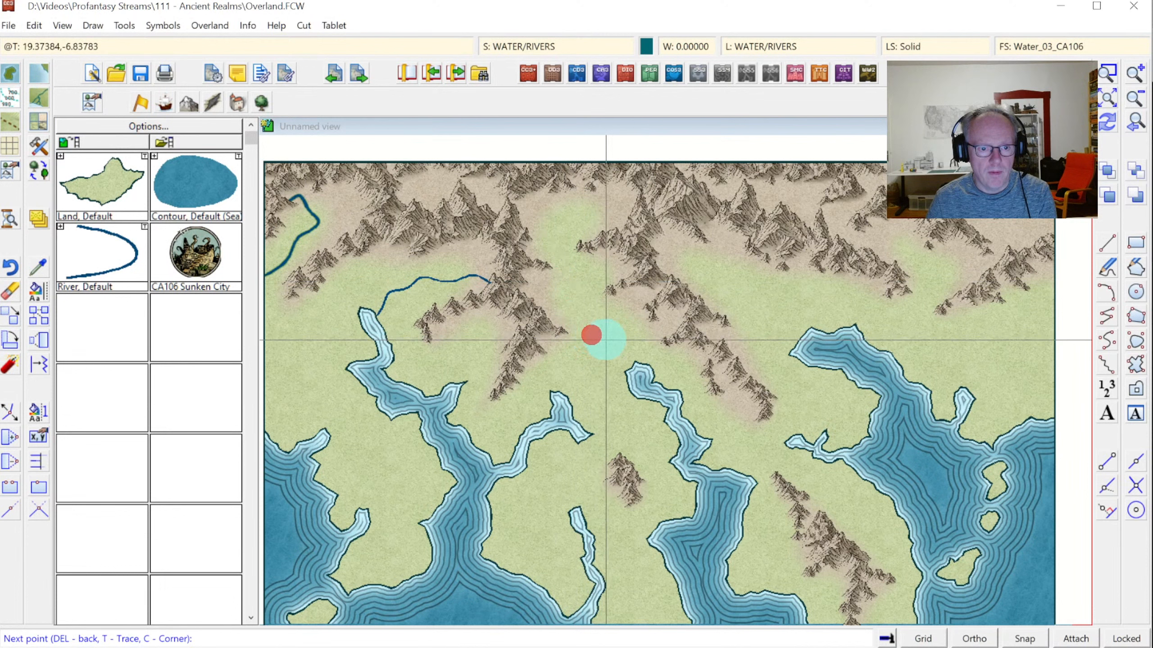
left_click(610, 357)
left_click(623, 364)
right_click(629, 368)
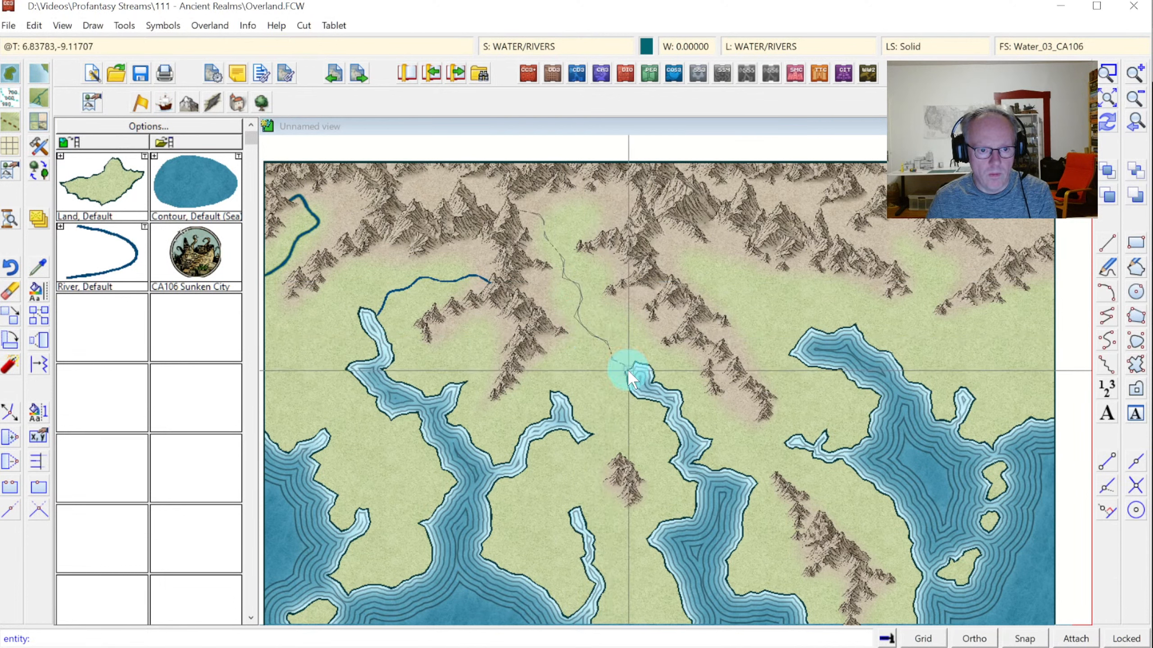
Add a tributary from the northern mountains, running southwest to join the central valley river at its upper course.
left_click(612, 193)
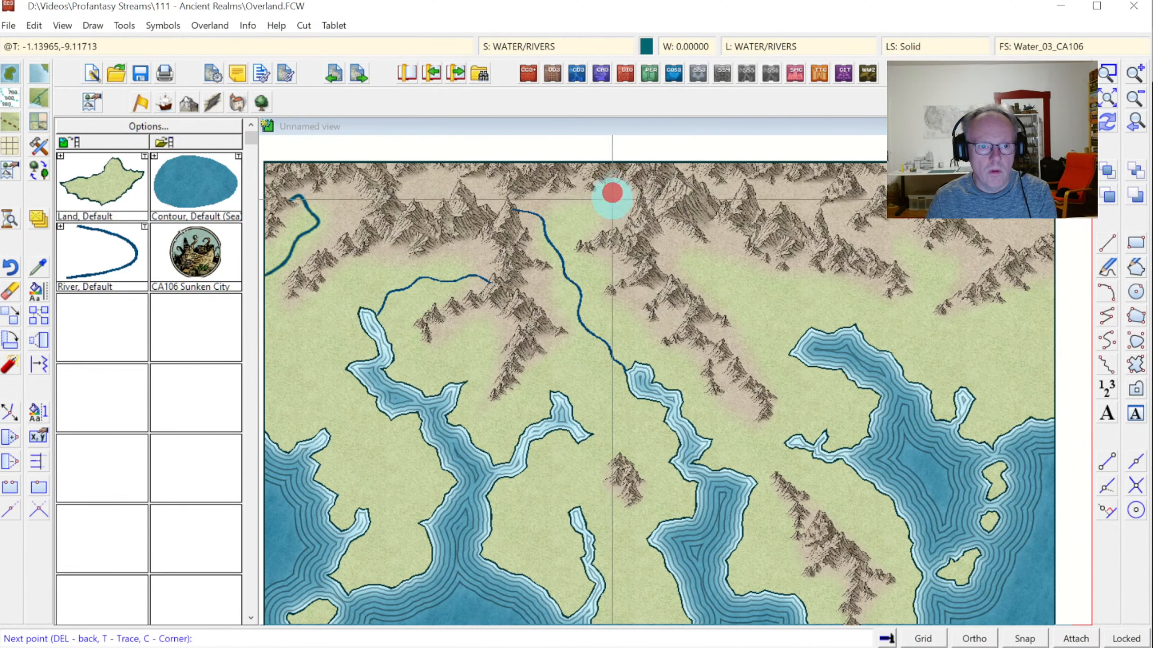
left_click(564, 235)
left_click(564, 258)
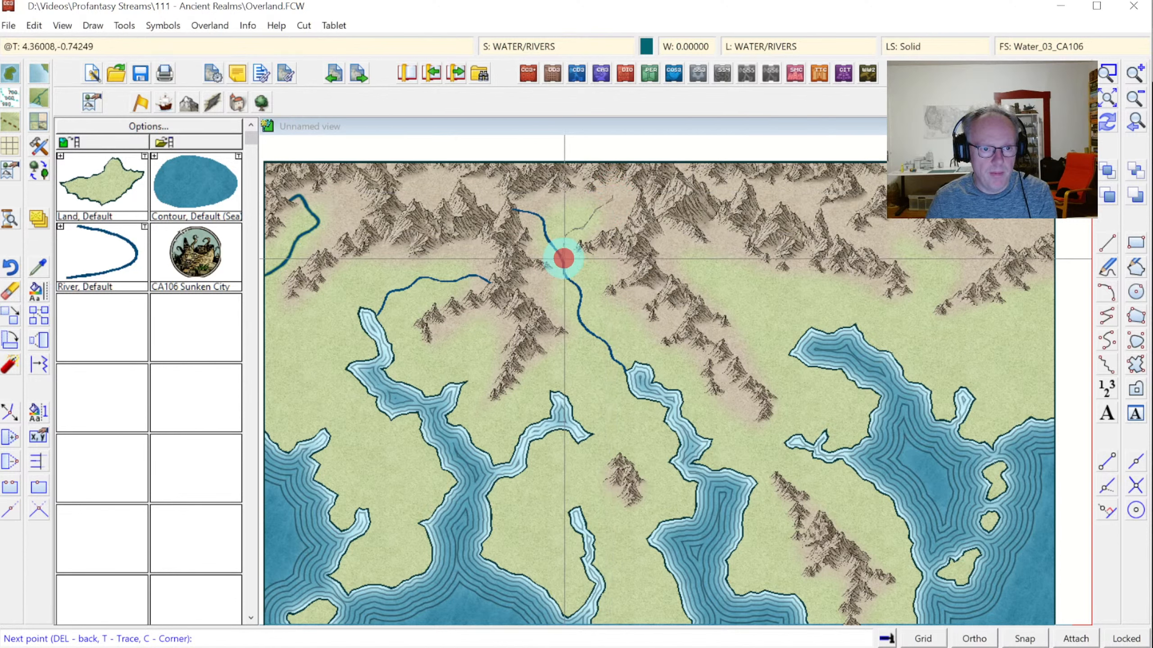
right_click(565, 258)
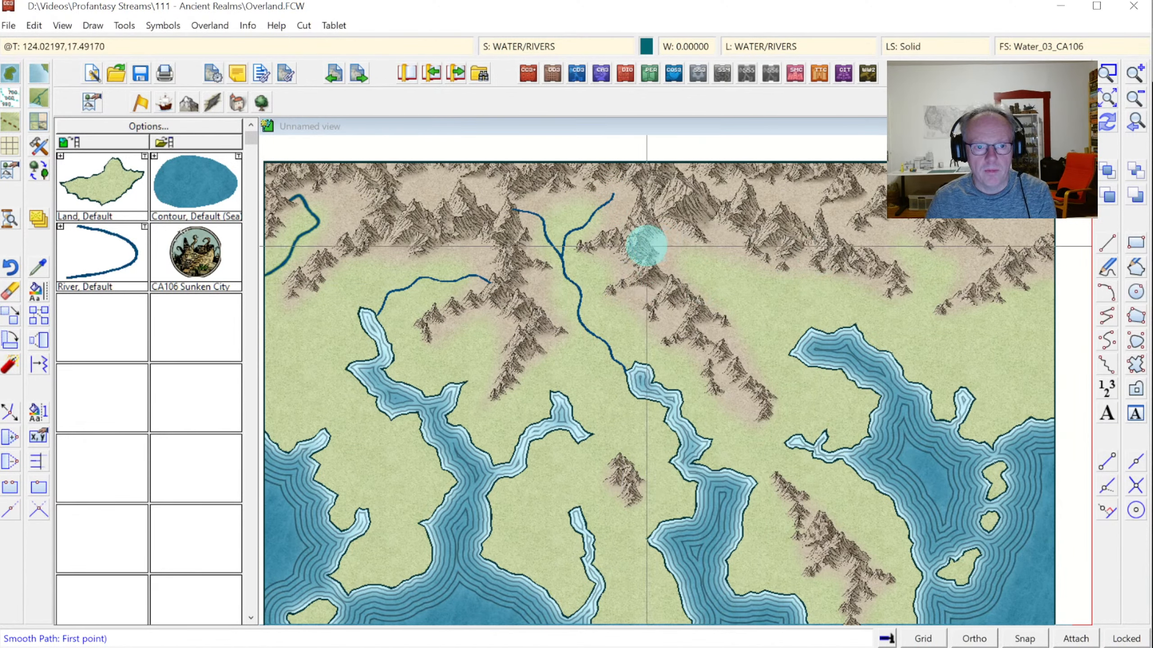
Start a river in the central range and trace it southeast along the spur's eastern flank into the plain.
left_click(663, 242)
left_click(684, 245)
left_click(686, 255)
left_click(698, 261)
left_click(712, 270)
left_click(713, 280)
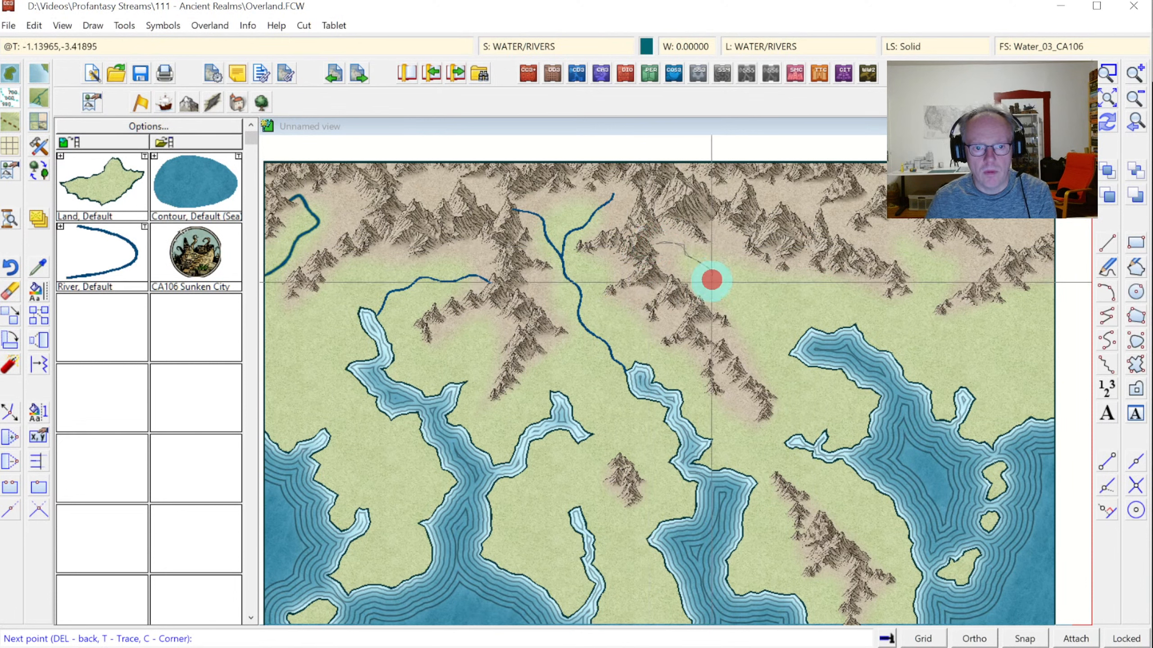
left_click(716, 293)
left_click(730, 296)
left_click(747, 285)
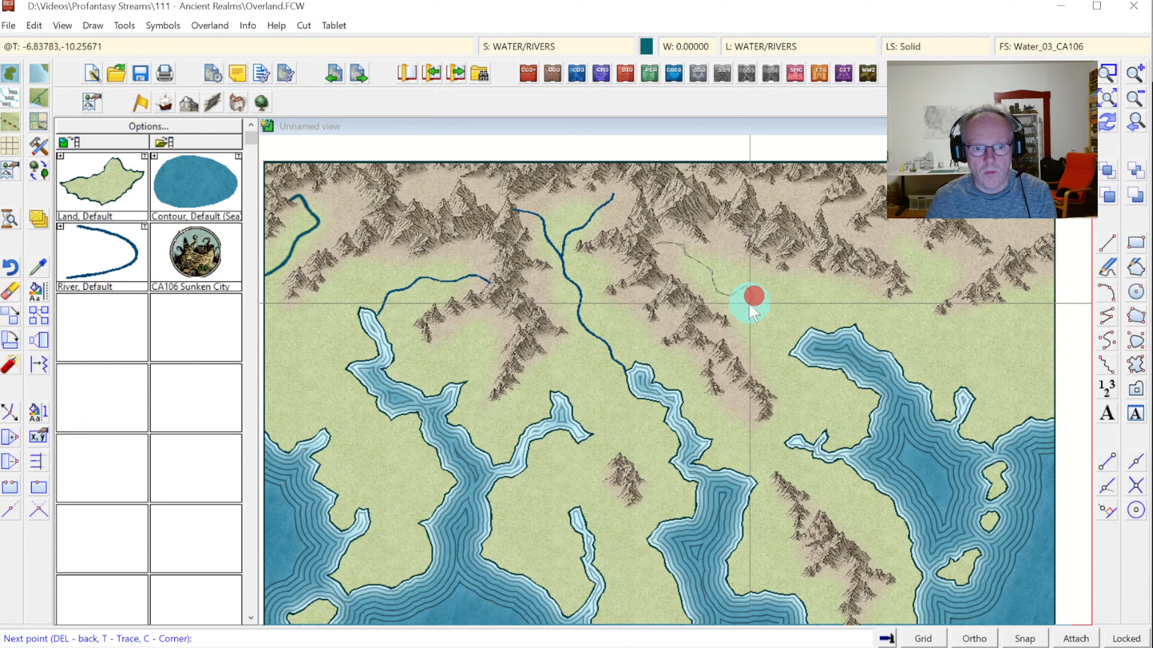
Carry the river southeast to the western head of the northeastern inlet and finish it on the coastline.
left_click(765, 332)
left_click(774, 330)
left_click(785, 335)
key("F7")
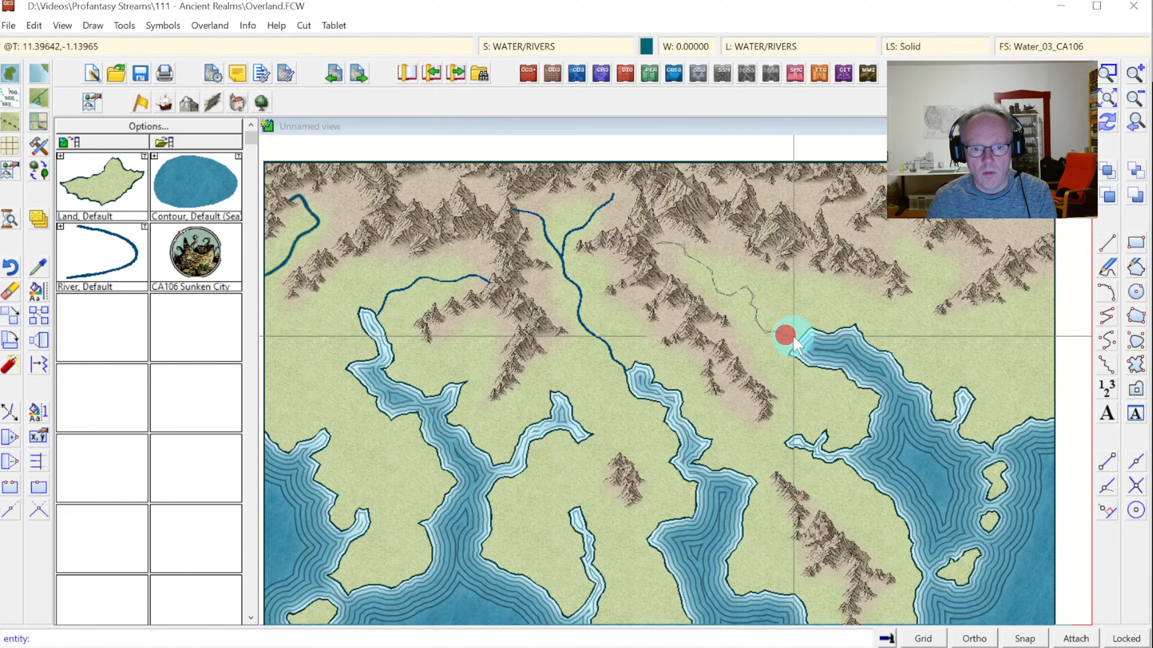
left_click(795, 338)
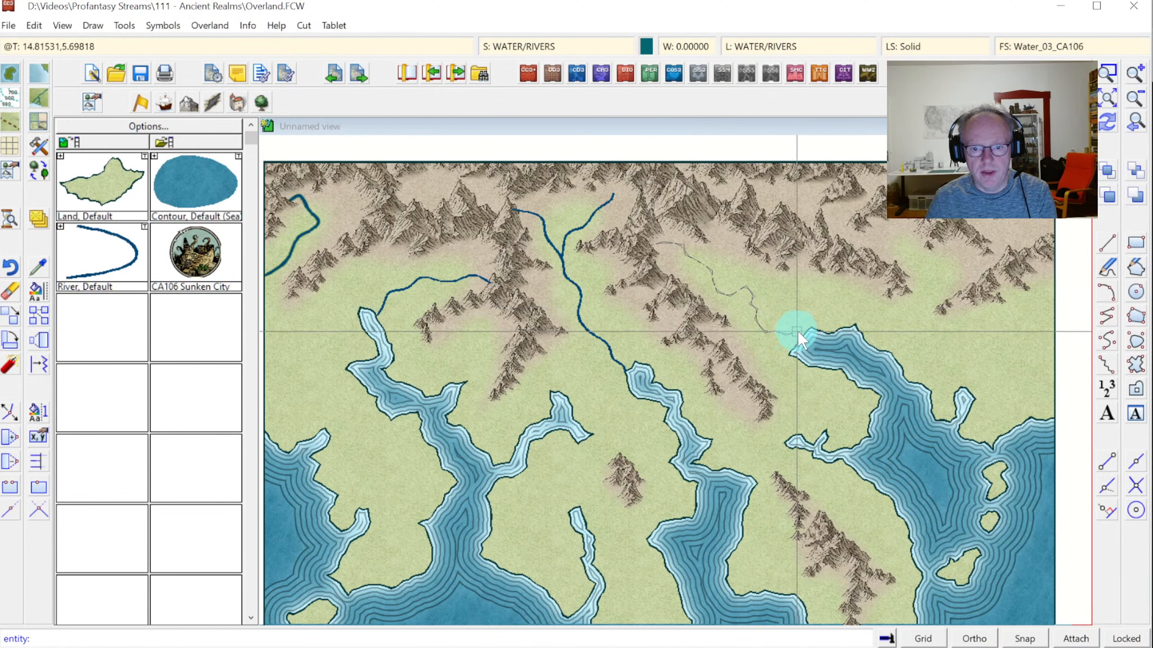
right_click(796, 332)
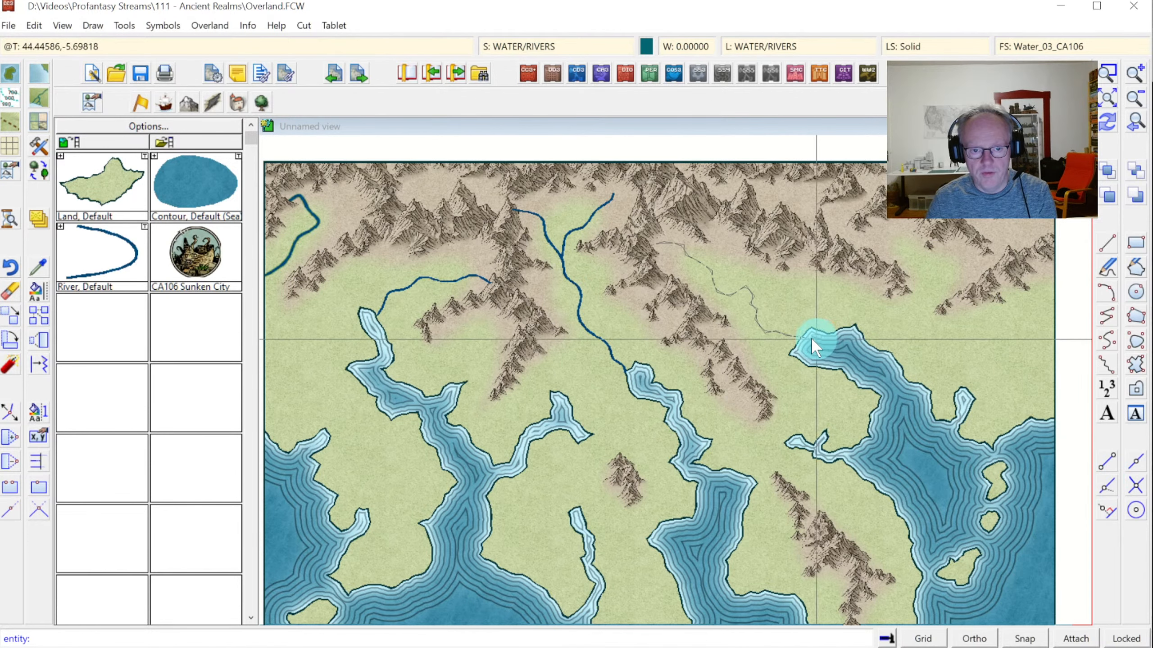
left_click(800, 343)
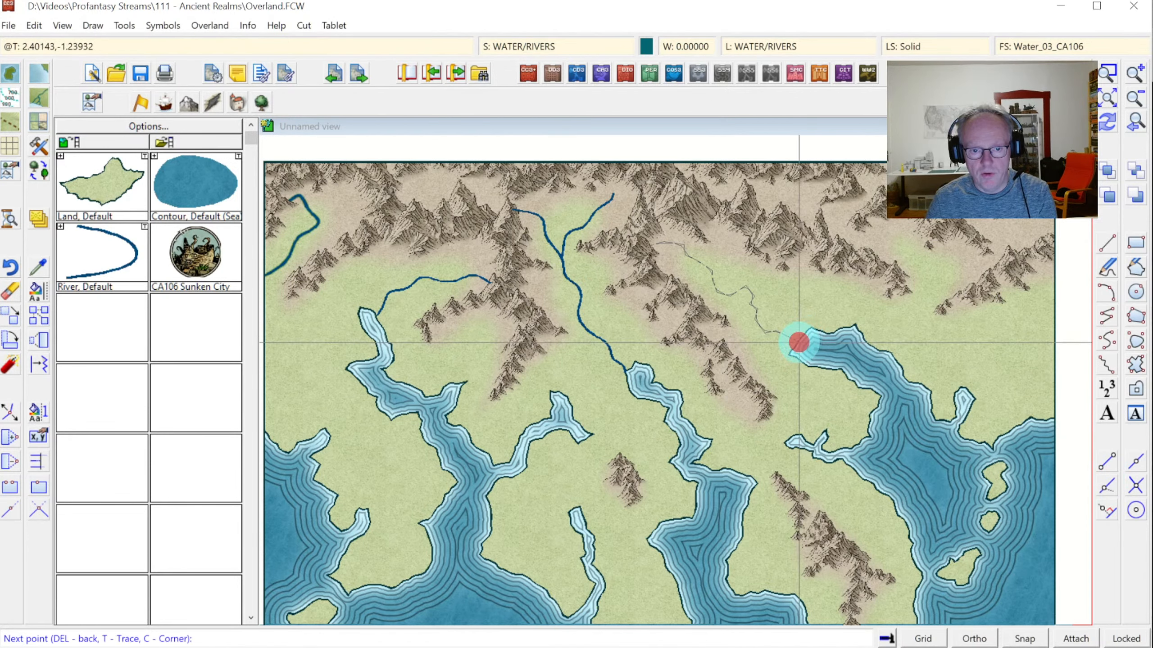
right_click(862, 355)
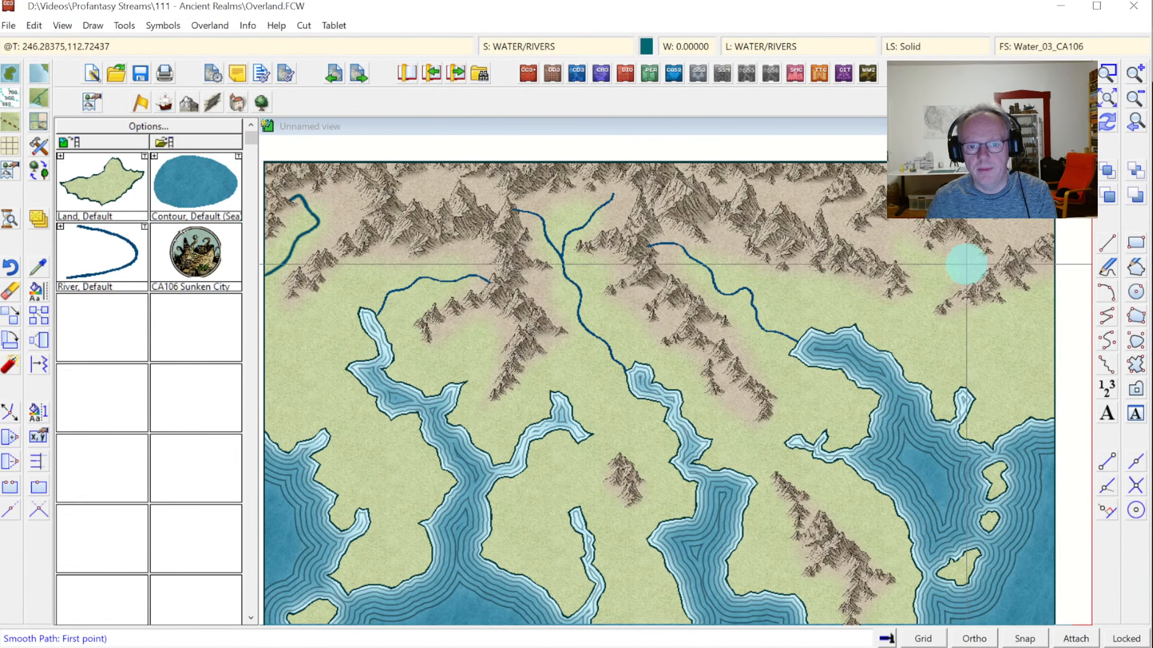
Draw a winding river from the northeastern mountains, through the gap between the ranges, south to the northeastern inlet's upper shore.
left_click(865, 224)
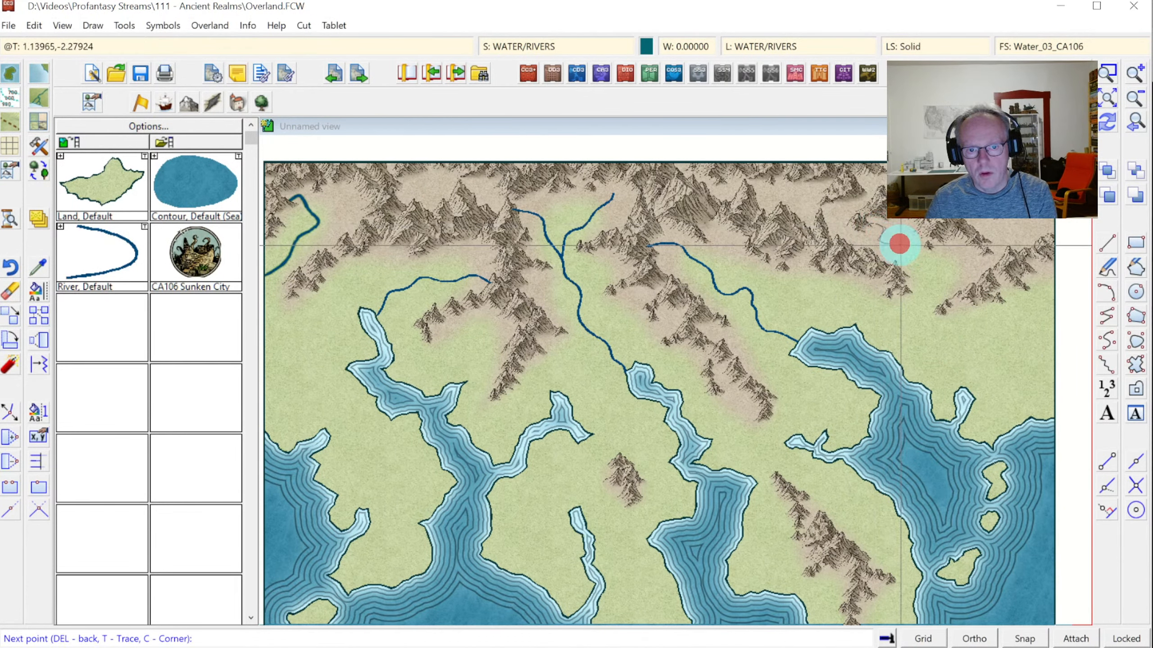
left_click(929, 271)
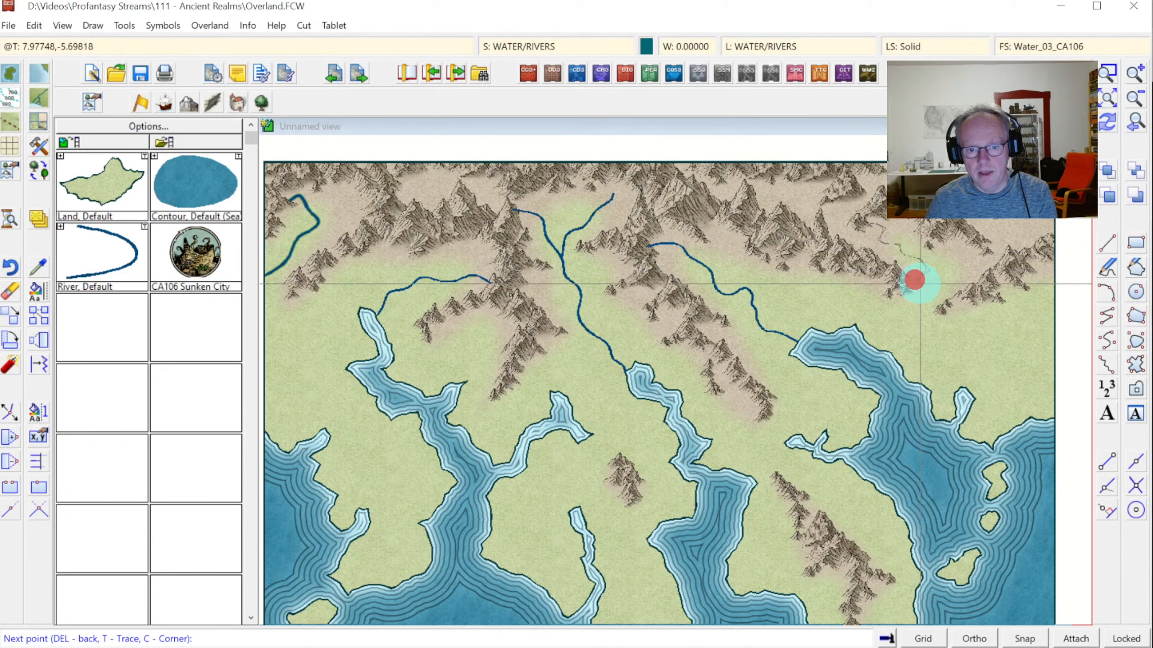
left_click(908, 308)
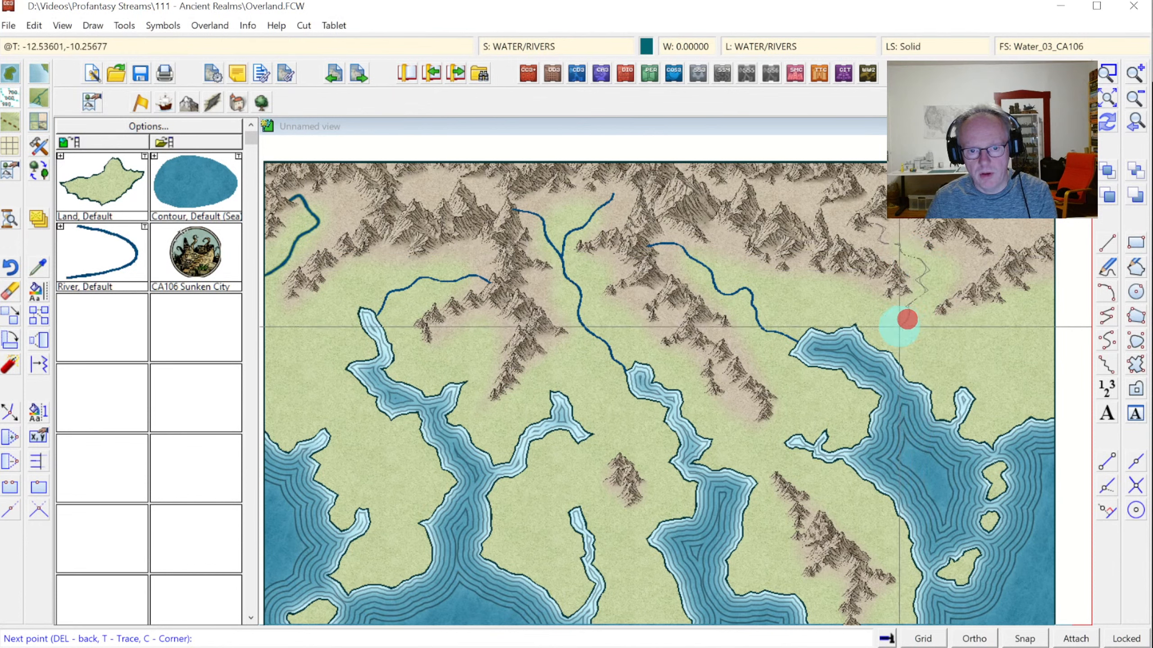
left_click(900, 337)
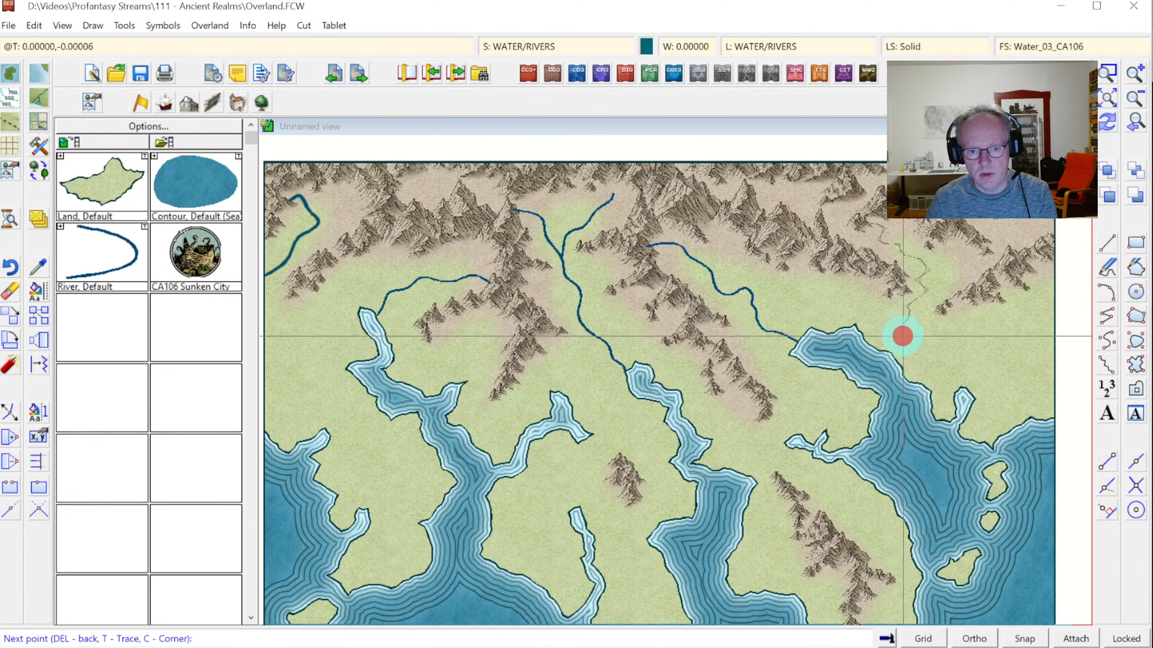
left_click(899, 359)
right_click(899, 360)
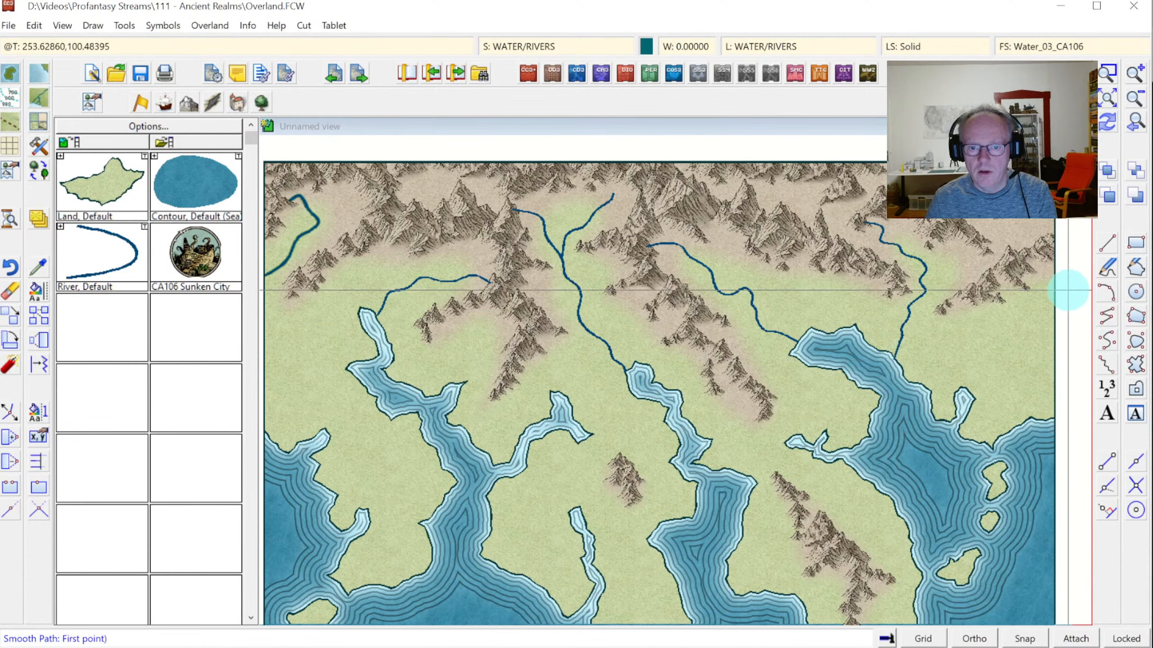
Draw a winding river from the easternmost mountains, running south and then southwest to the head of the small eastern inlet.
left_click(1019, 282)
left_click(1032, 281)
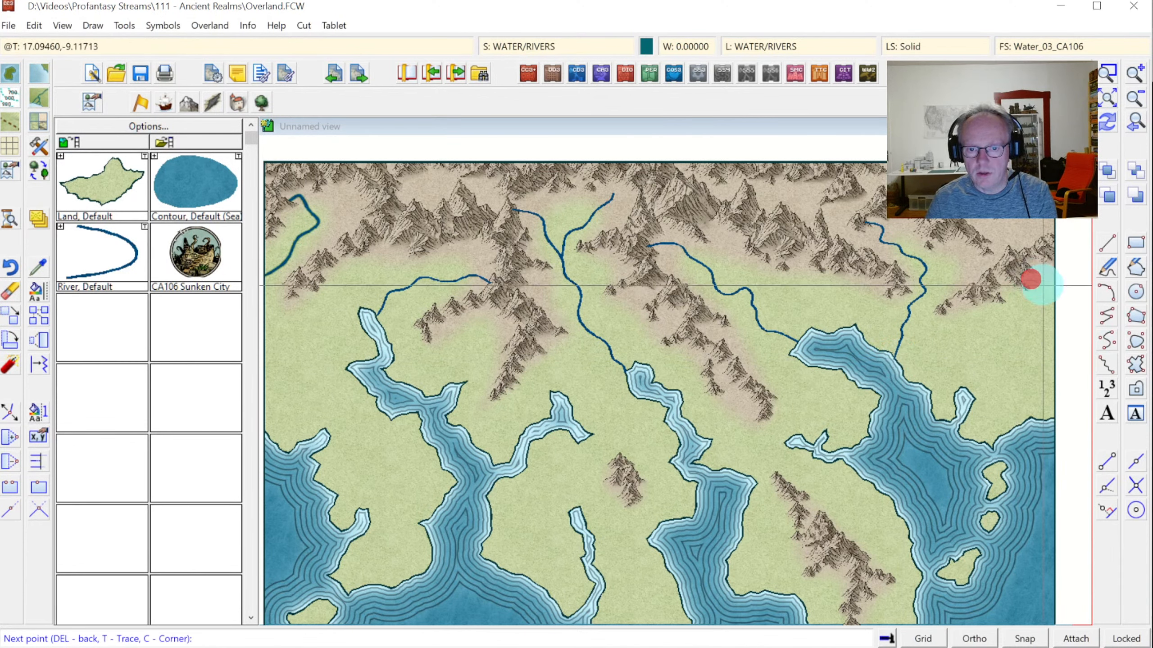
left_click(1043, 292)
left_click(1034, 308)
left_click(1037, 317)
left_click(1017, 331)
left_click(1015, 345)
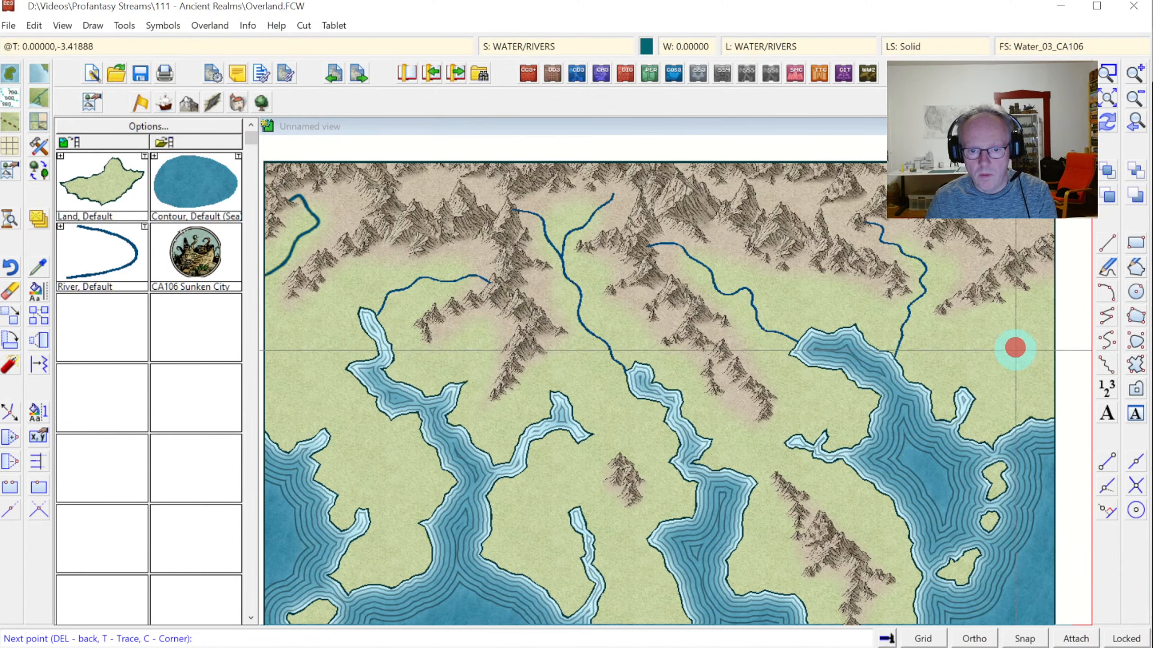
left_click(998, 366)
left_click(985, 386)
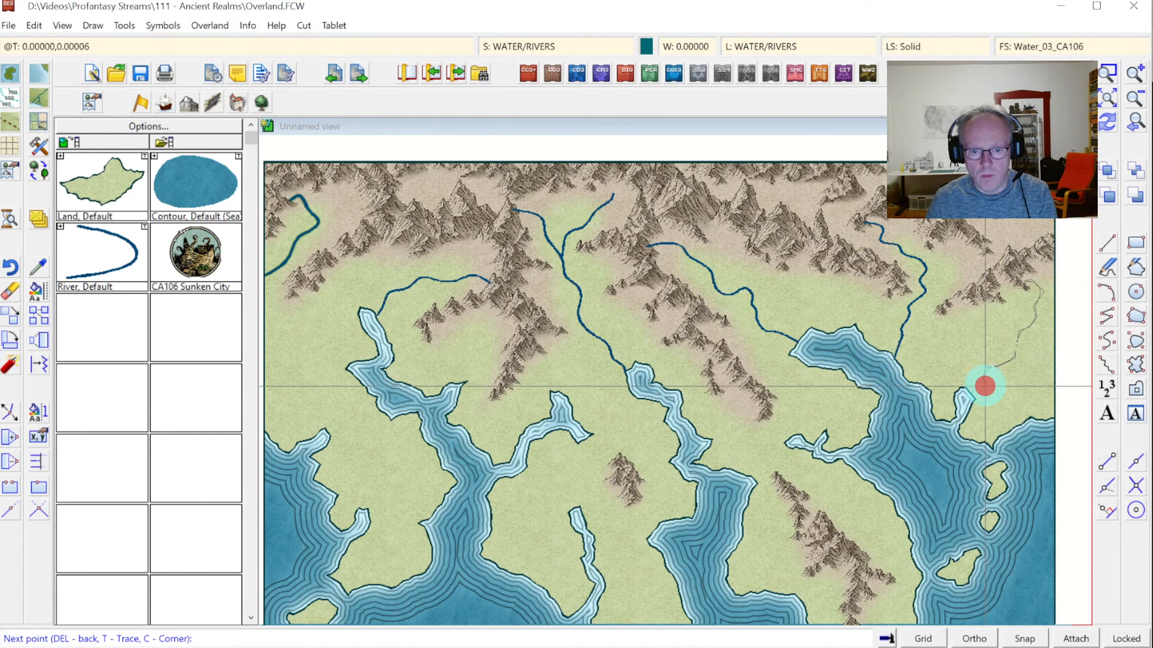
left_click(972, 390)
right_click(1017, 396)
left_click(1019, 399)
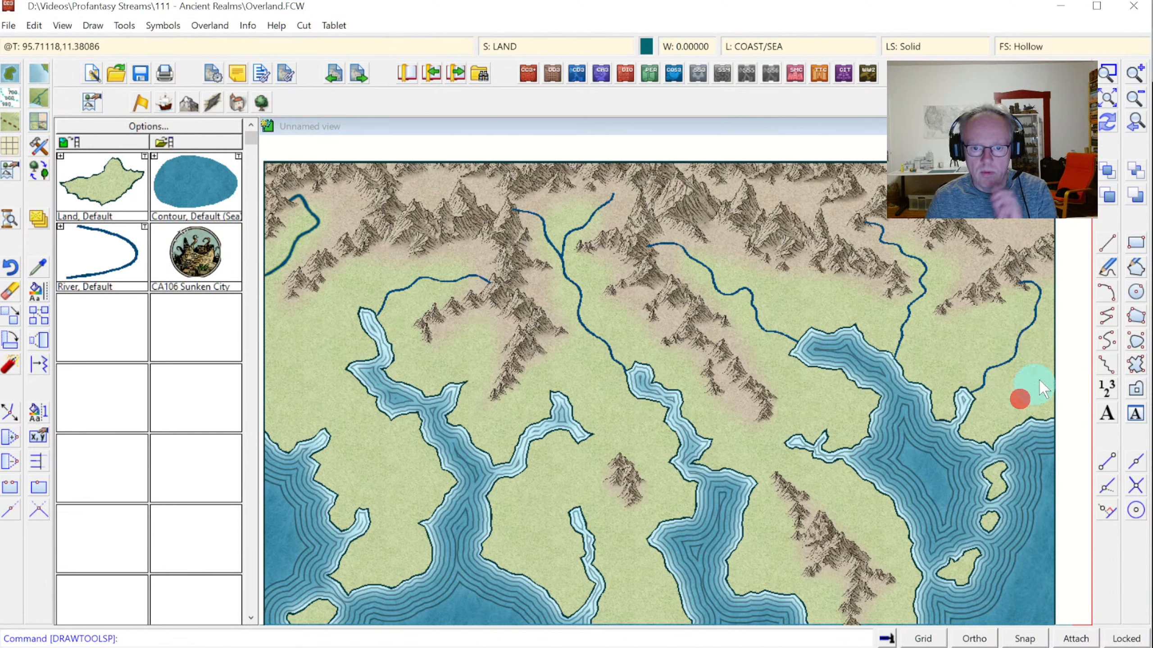
right_click(1121, 152)
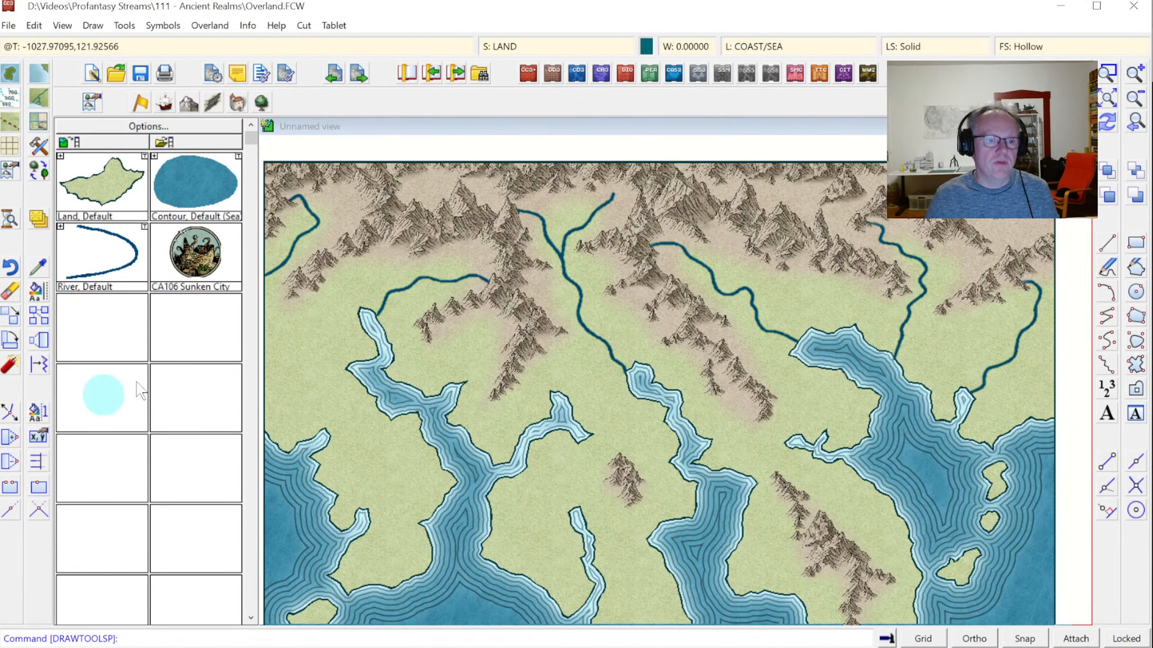
Show the whole map and adopt the drawing properties of the existing northwestern river.
left_click(1110, 98)
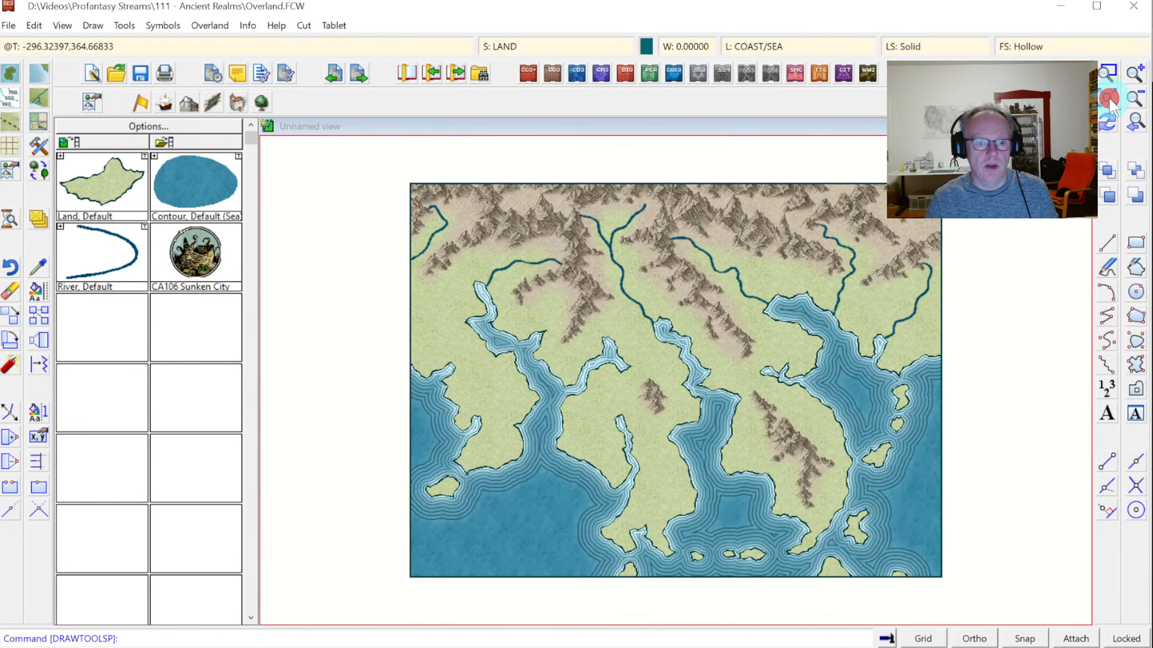
left_click(35, 271)
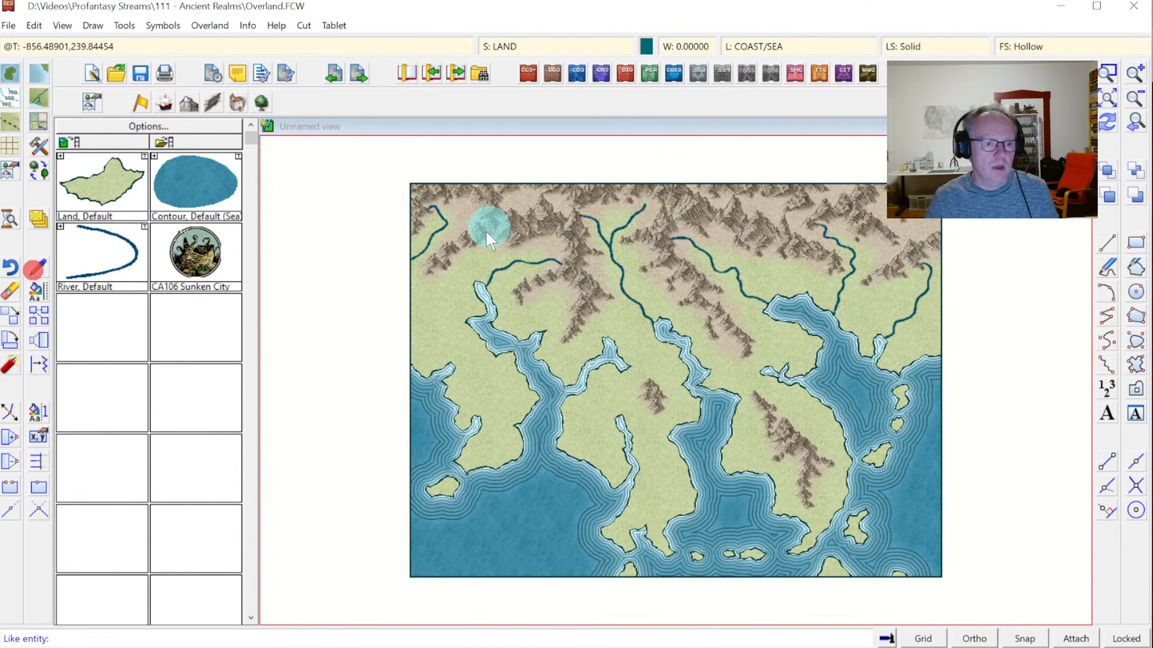
left_click(505, 269)
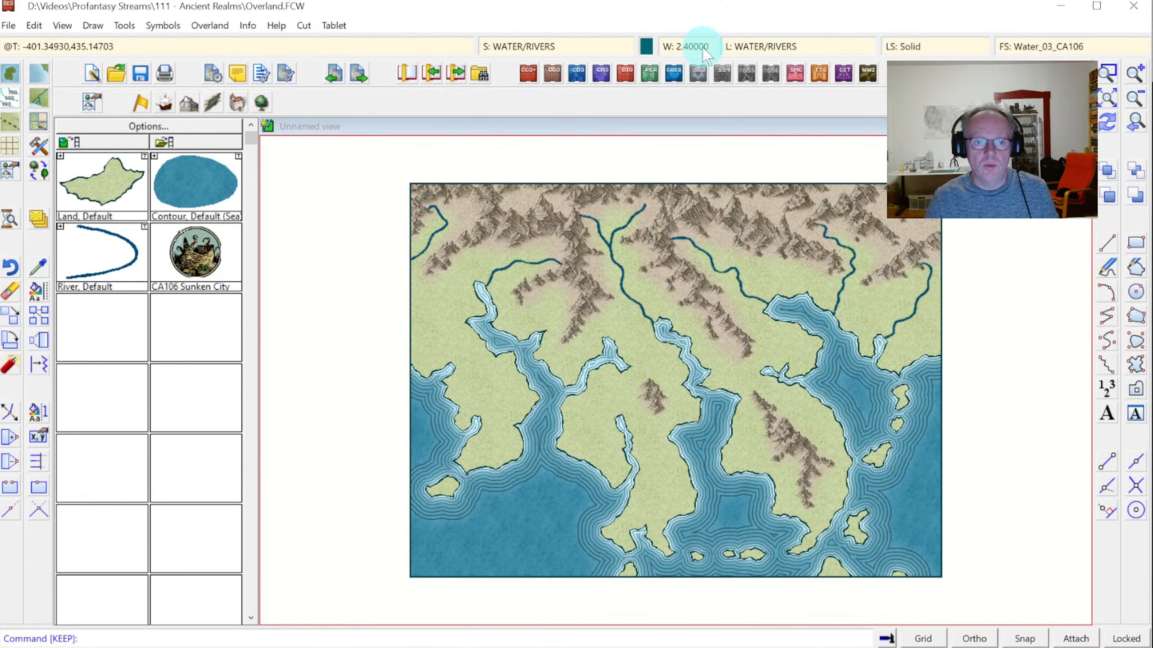
Select all rivers by their layer and change them to a thinner line width.
right_click(34, 293)
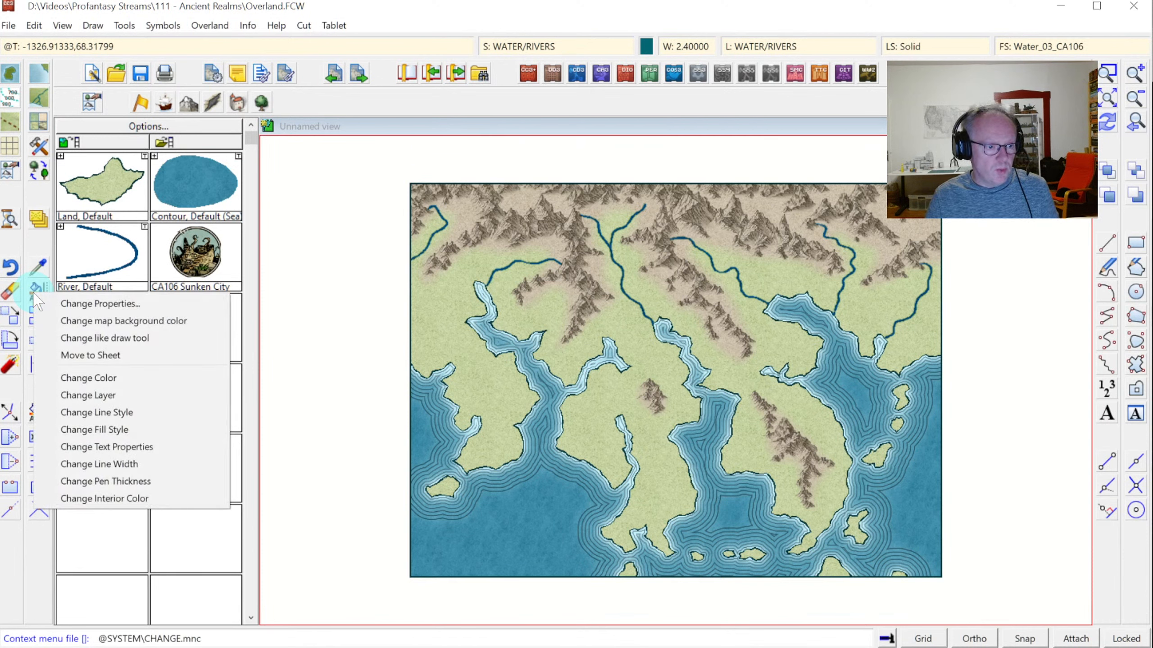
left_click(113, 463)
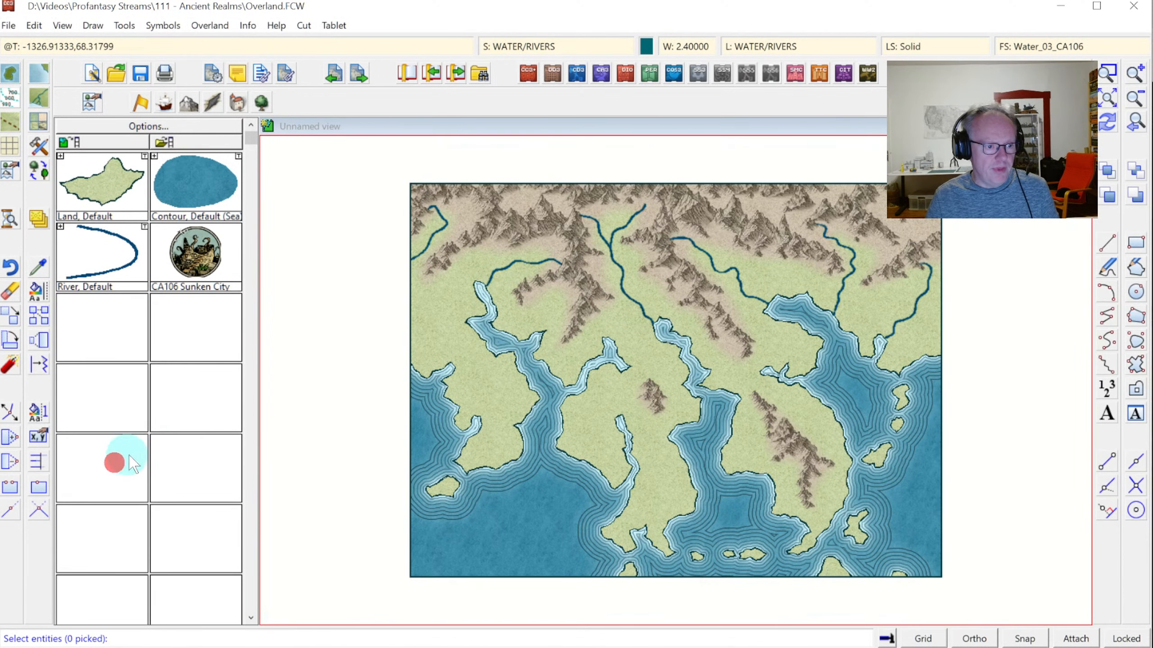
right_click(493, 304)
left_click(497, 445)
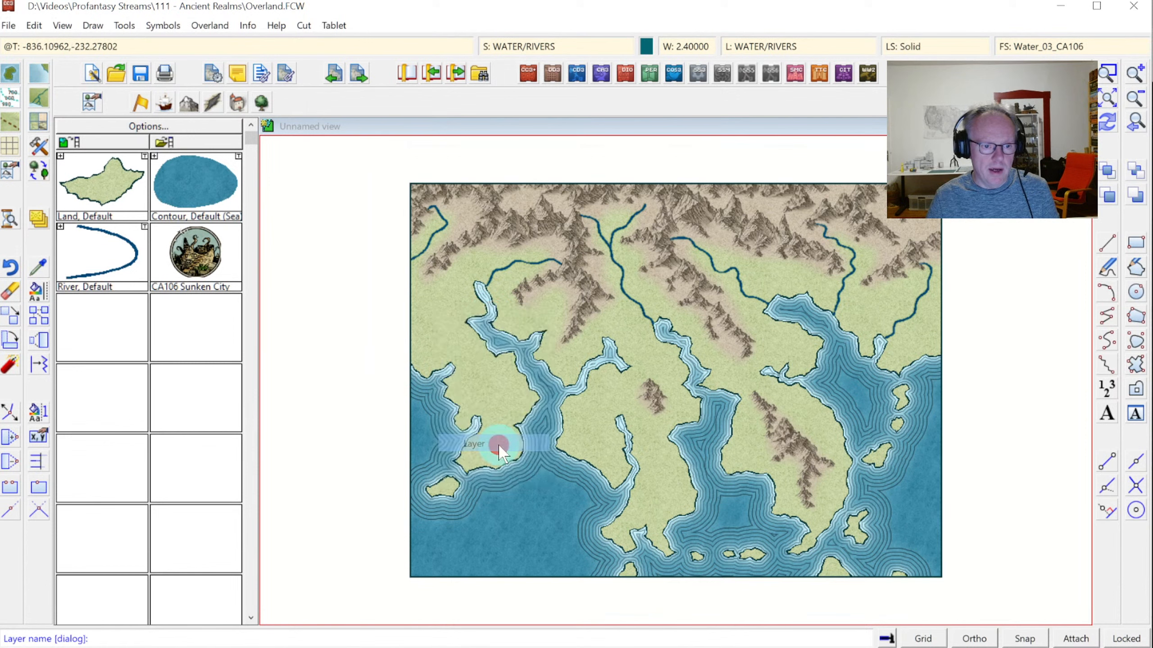
left_click(569, 492)
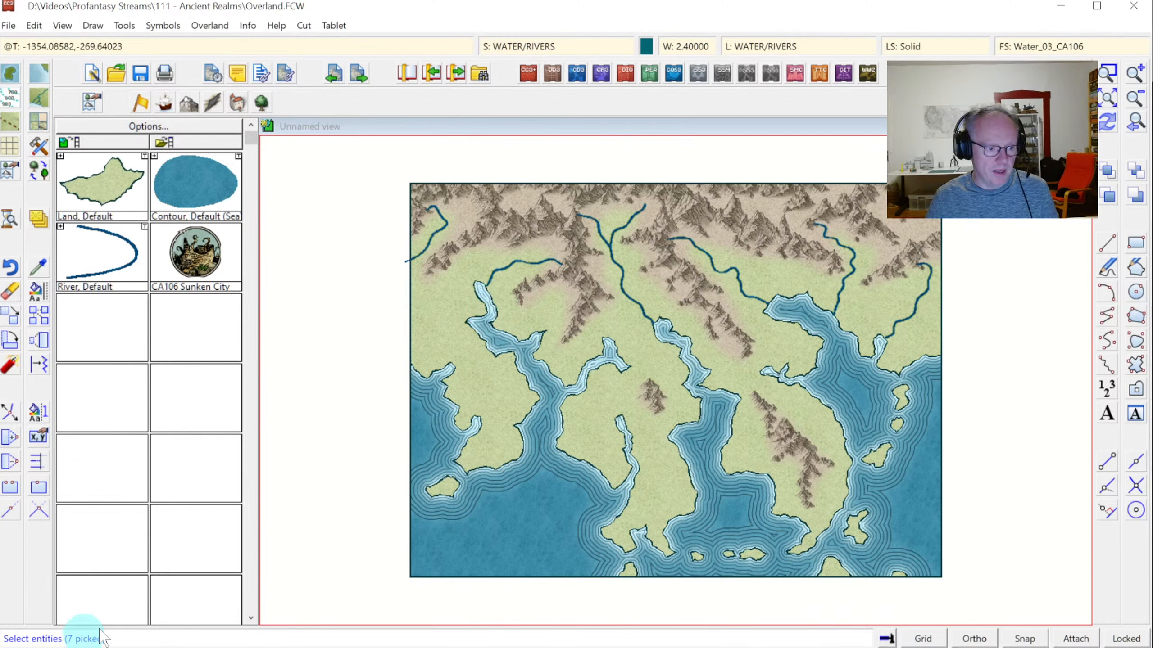
right_click(534, 361)
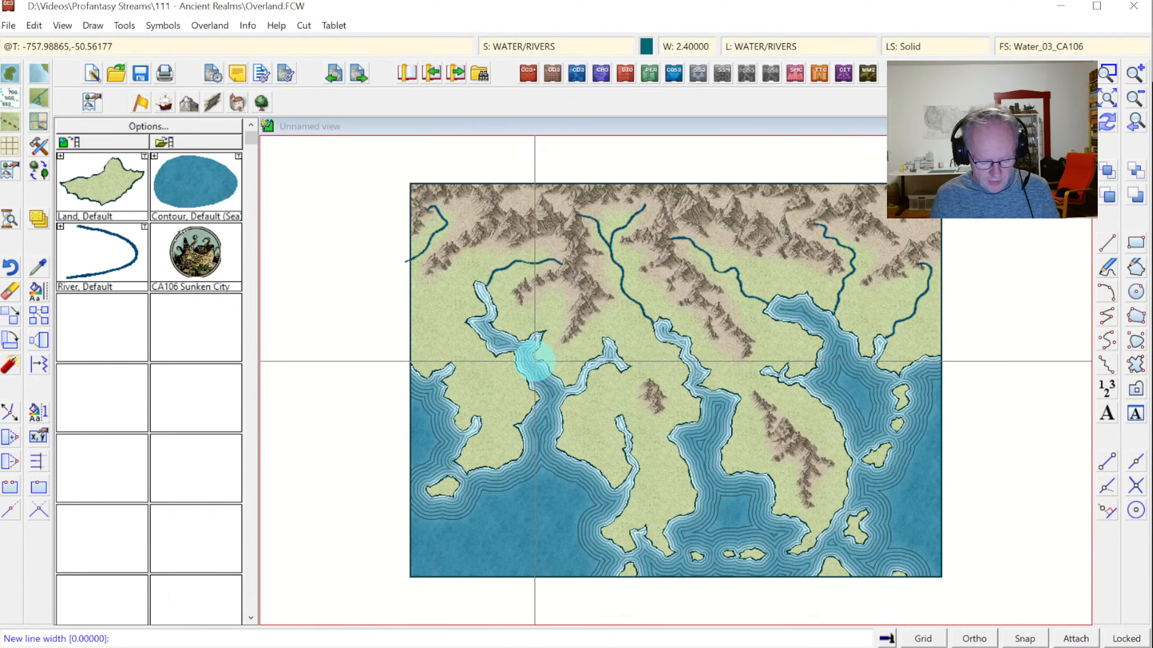
key("Return")
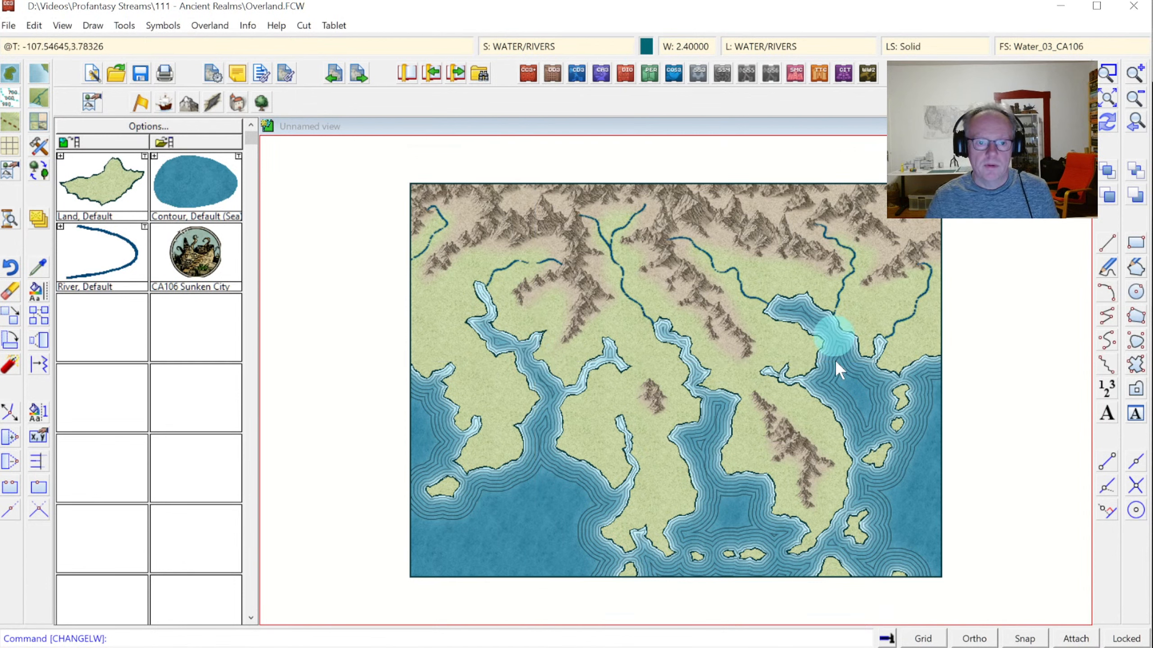
Apply the WATER/RIVERS sheet's outside Glow with 0% strength and a blur radius of 0.4, in percent of drawing extents width.
left_click(1107, 73)
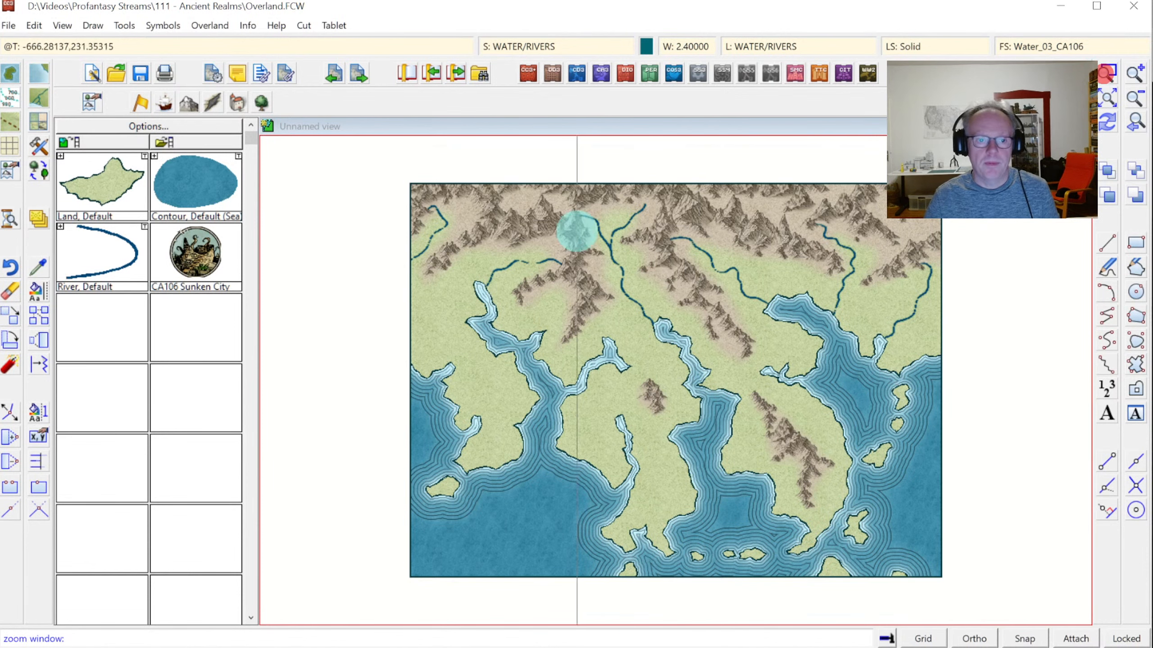
left_click(505, 217)
left_click(758, 366)
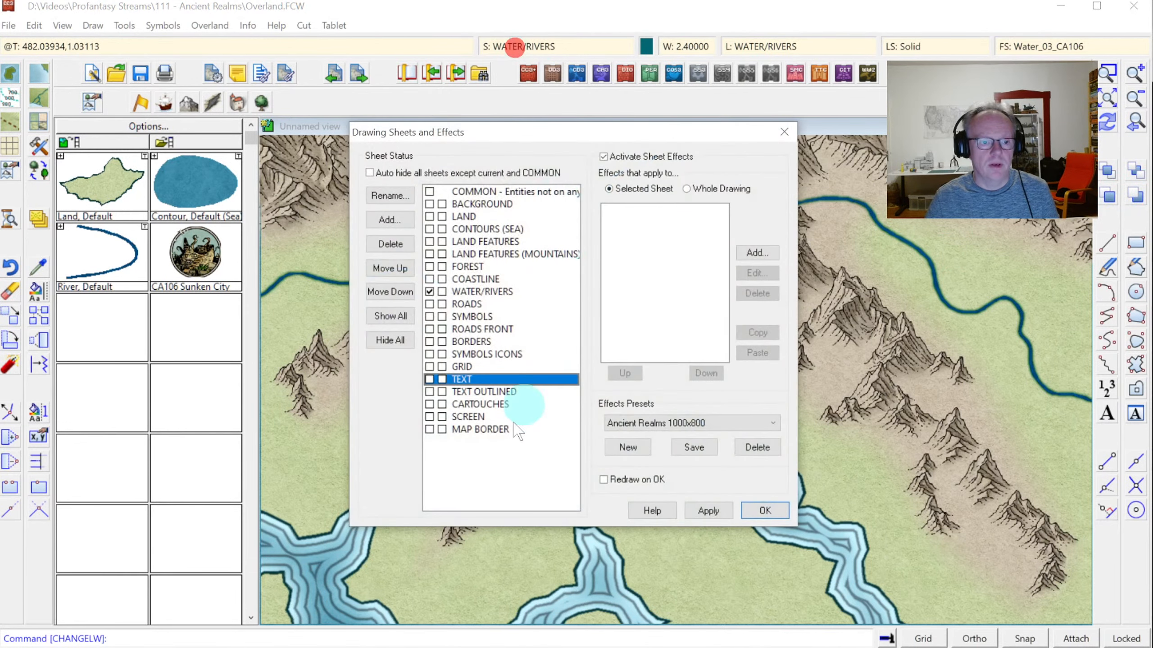
left_click(493, 294)
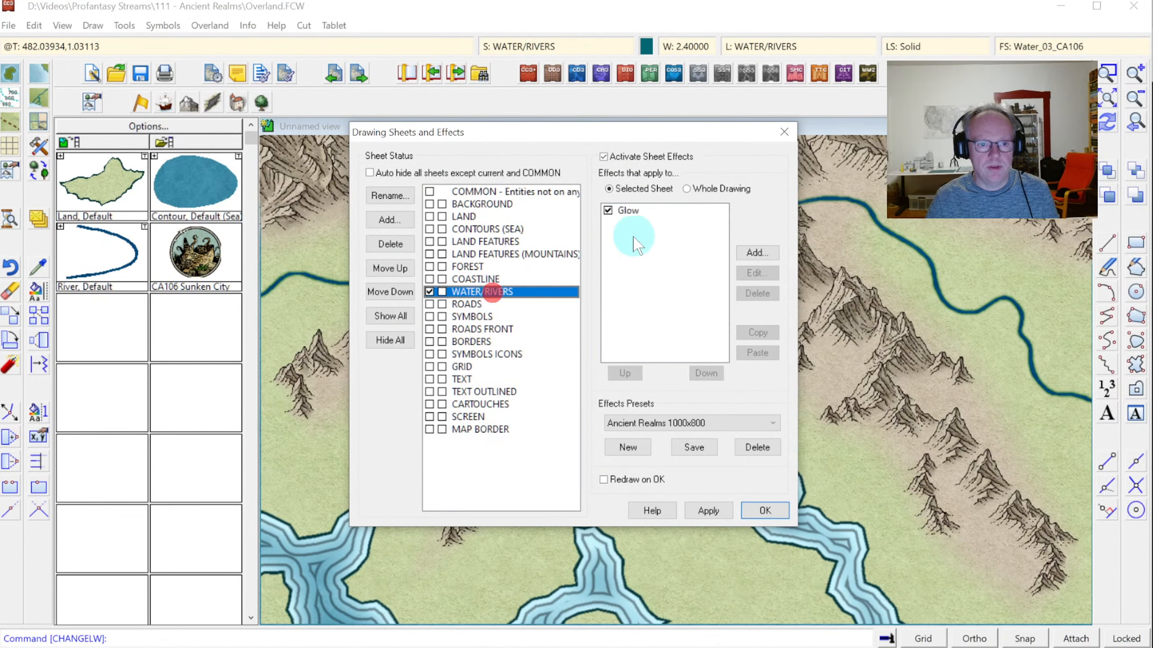
left_click(634, 210)
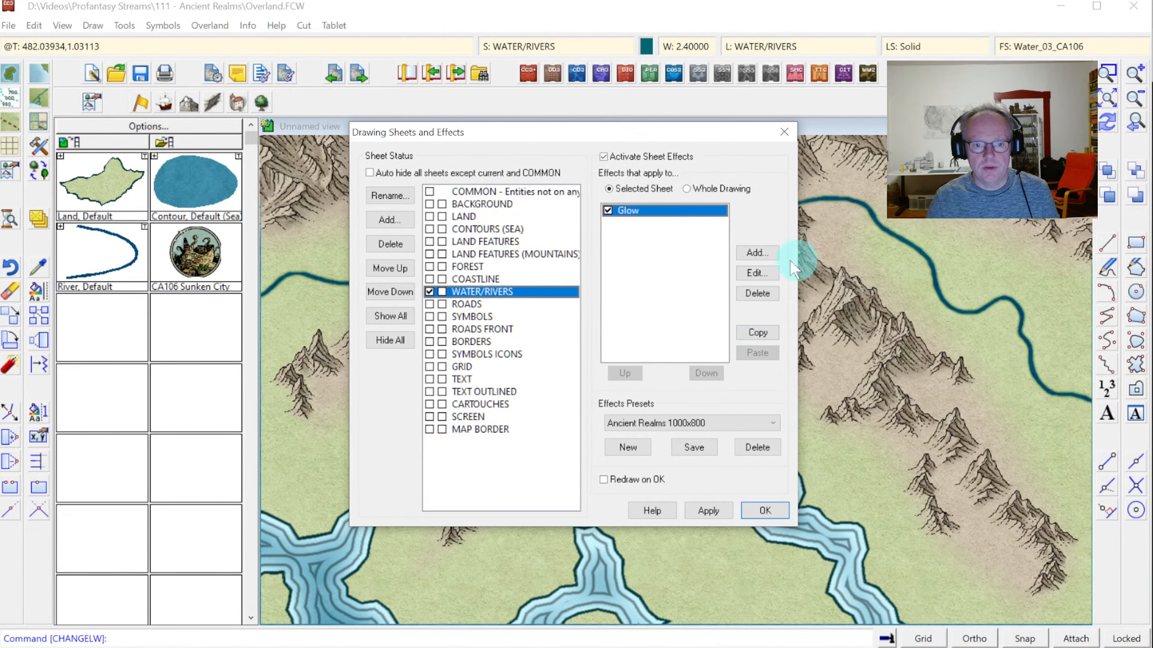
left_click(757, 273)
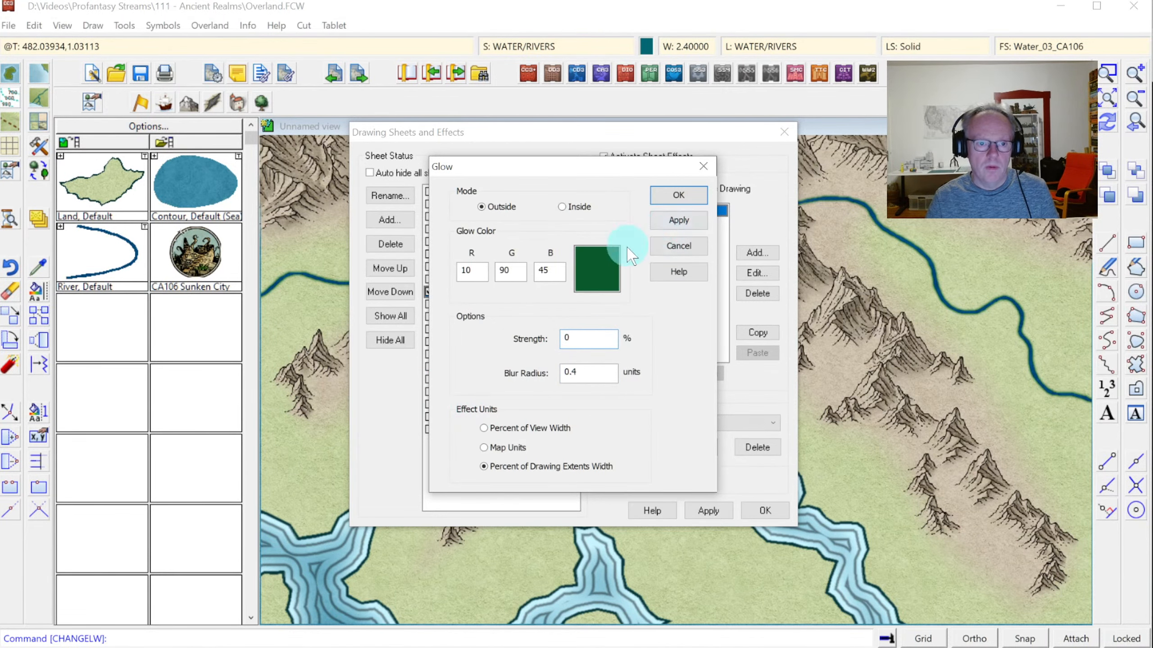
left_click(679, 219)
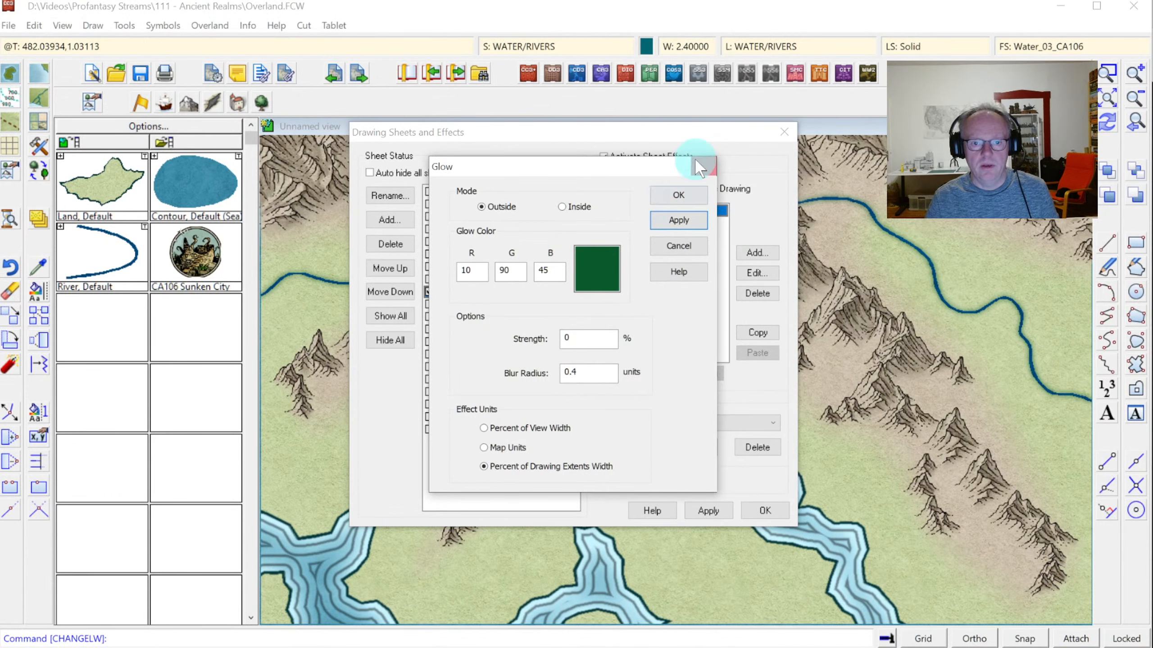
left_click(677, 196)
left_click(757, 510)
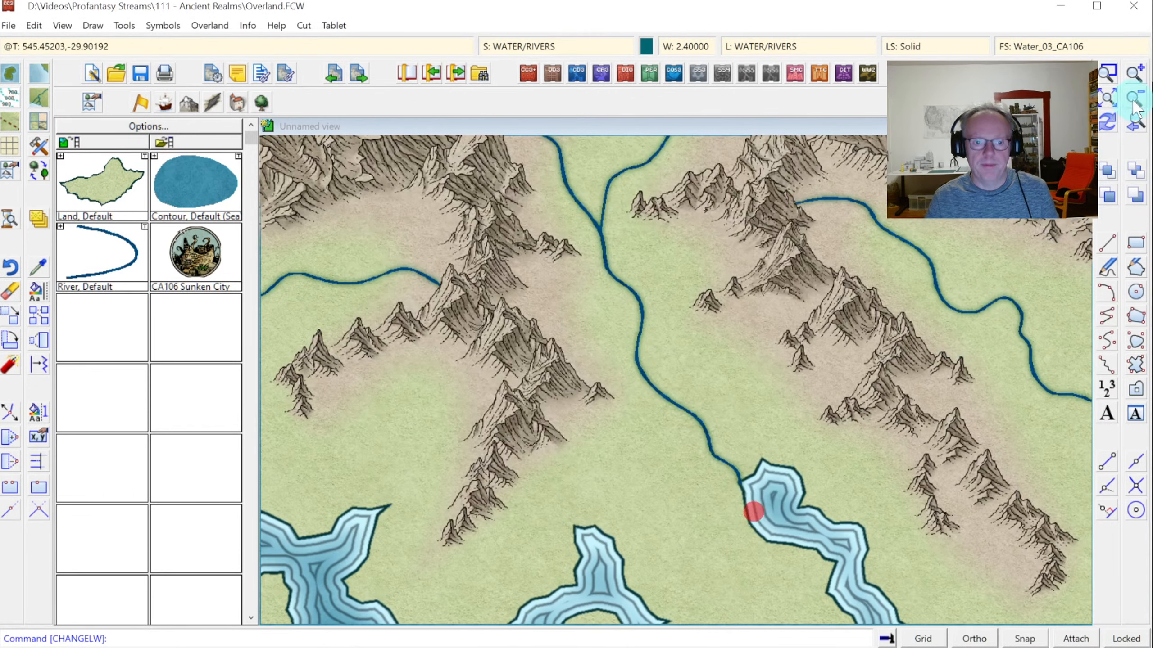
Load the terrain feature symbols and pick CA106 Swamp for placement on the northern part of the map.
left_click(1107, 101)
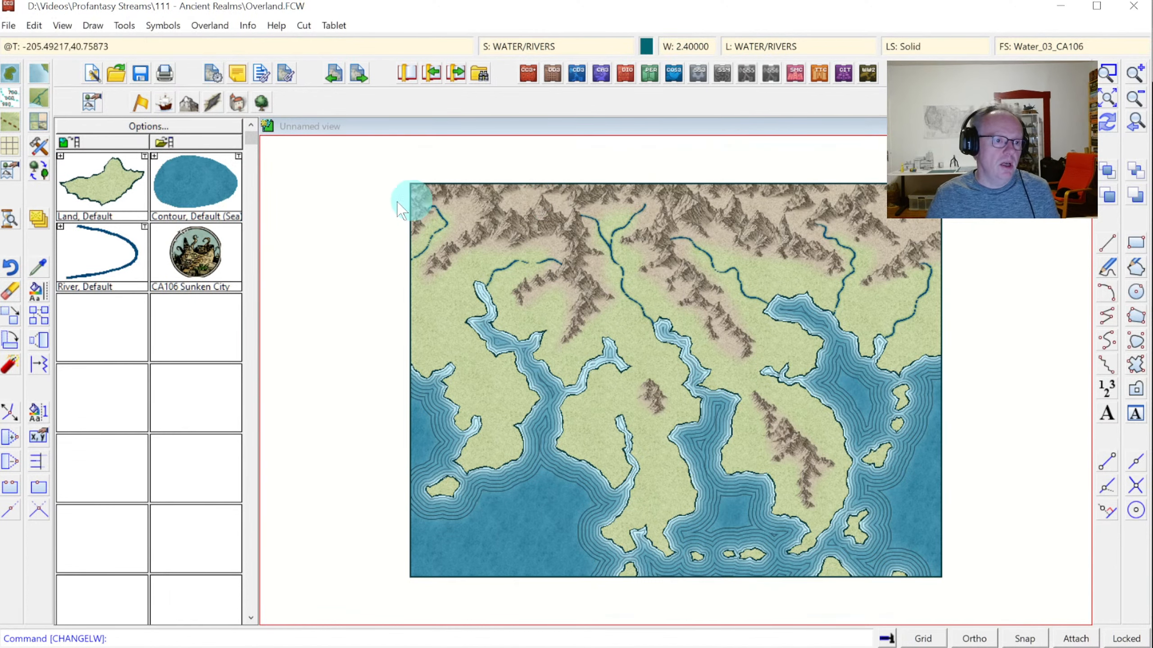
left_click(207, 105)
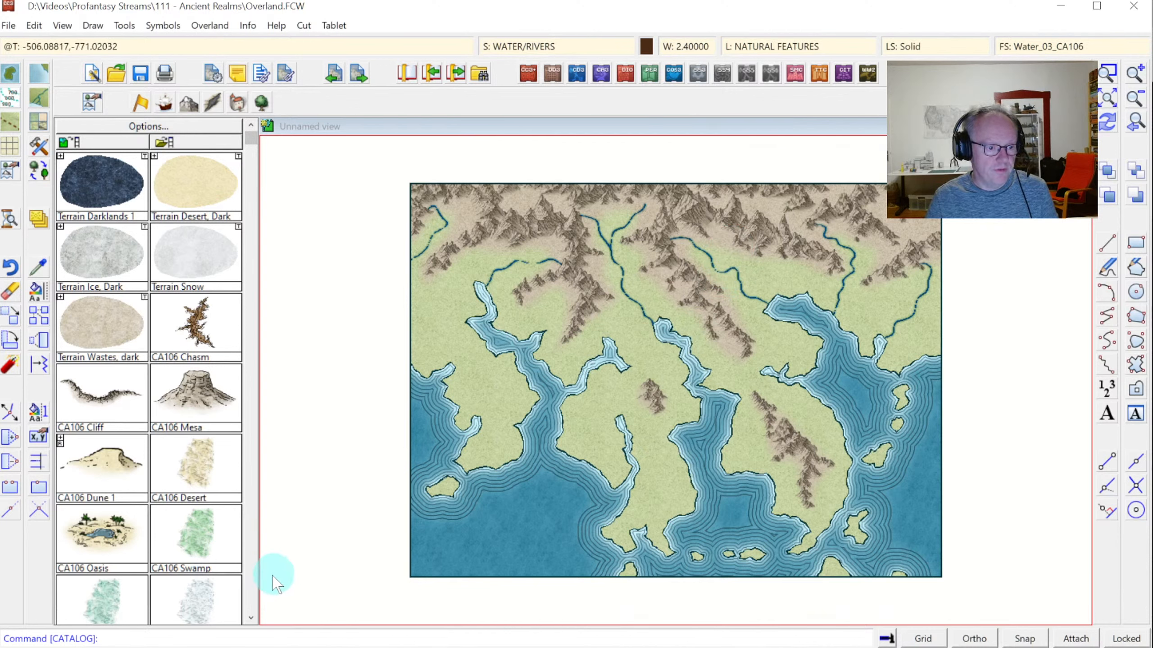
left_click(251, 618)
left_click(250, 618)
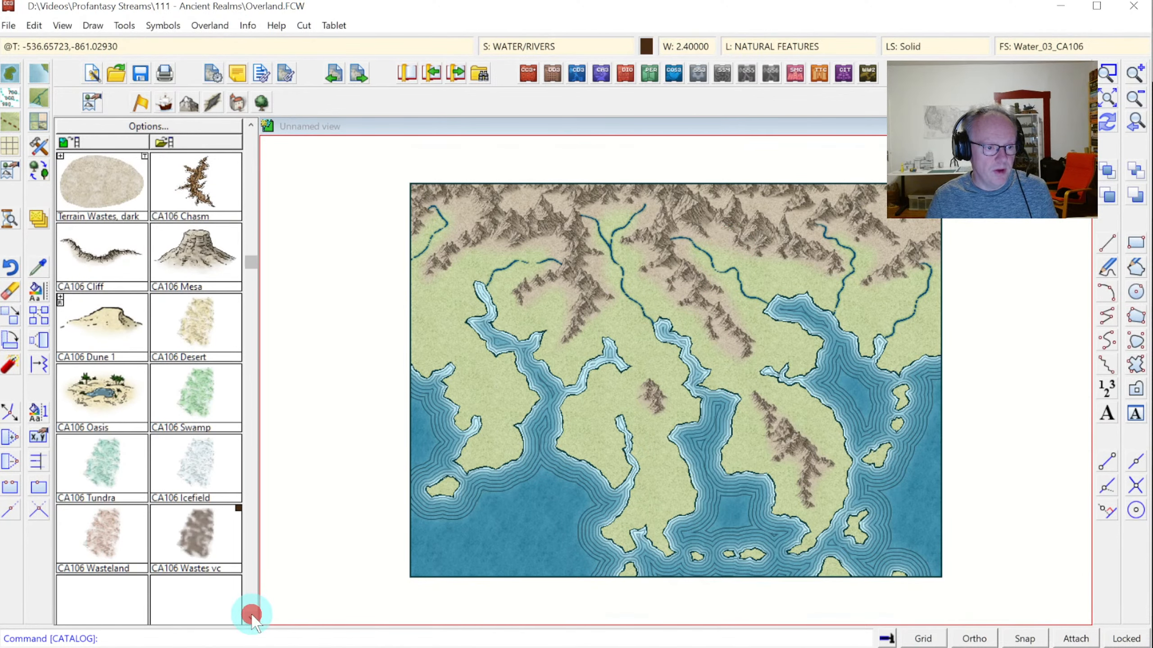
left_click(202, 400)
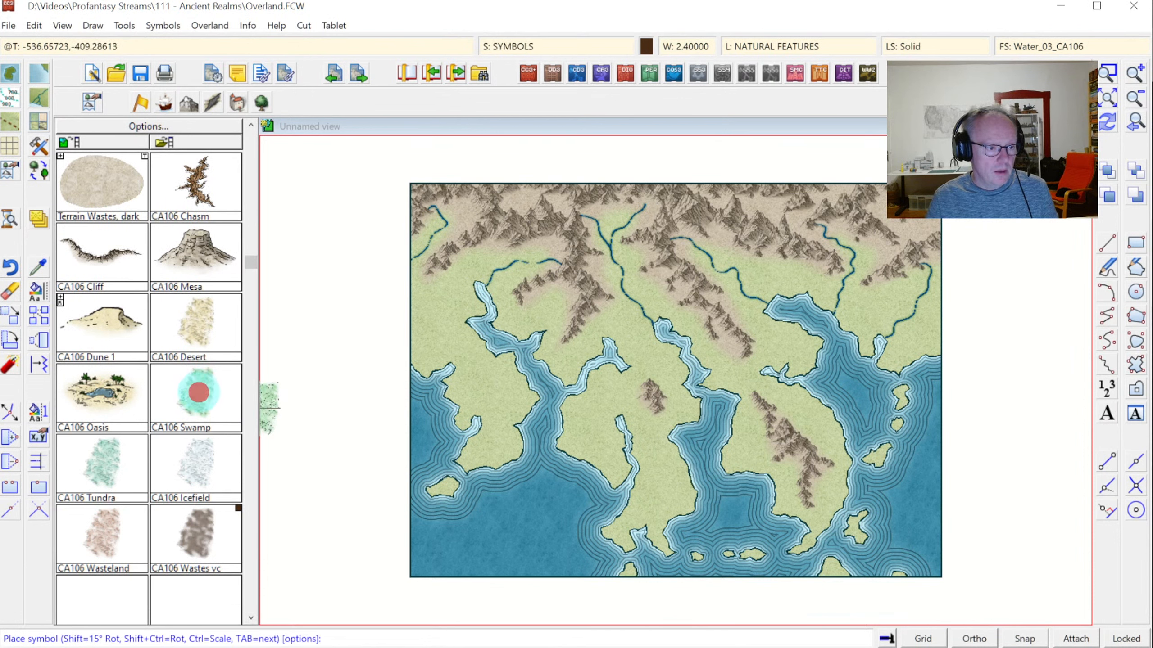
left_click(1113, 66)
left_click(378, 155)
left_click(906, 441)
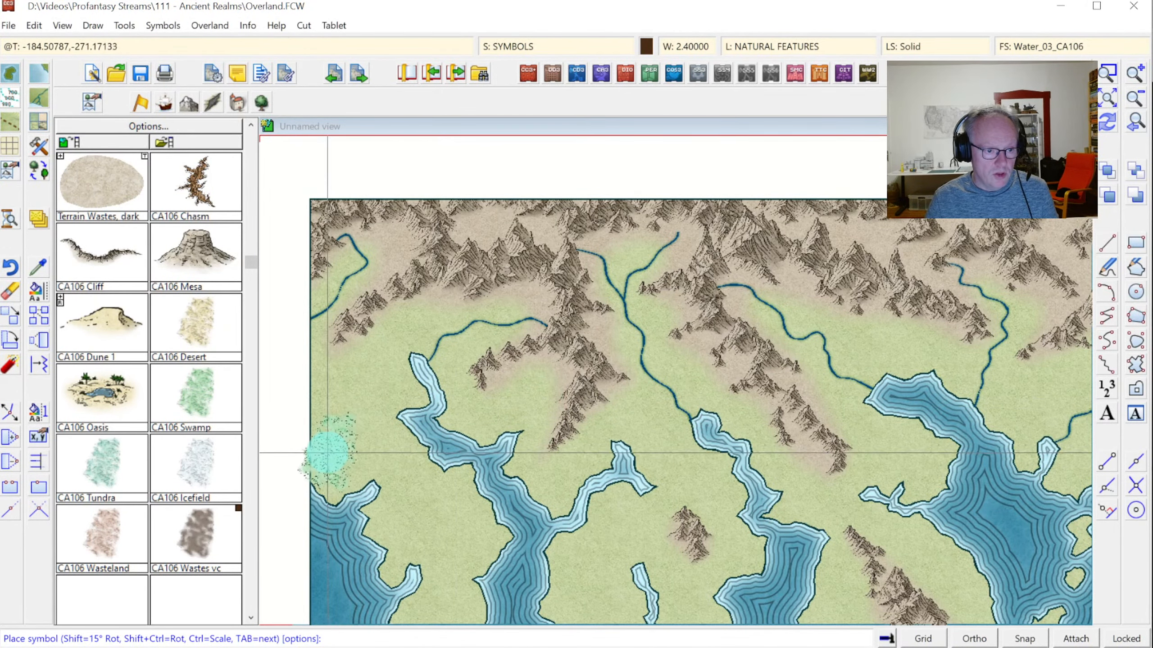
Add a new sheet named SYMBOLS TEXTURE, starting from the SYMBOLS sheet.
left_click(527, 46)
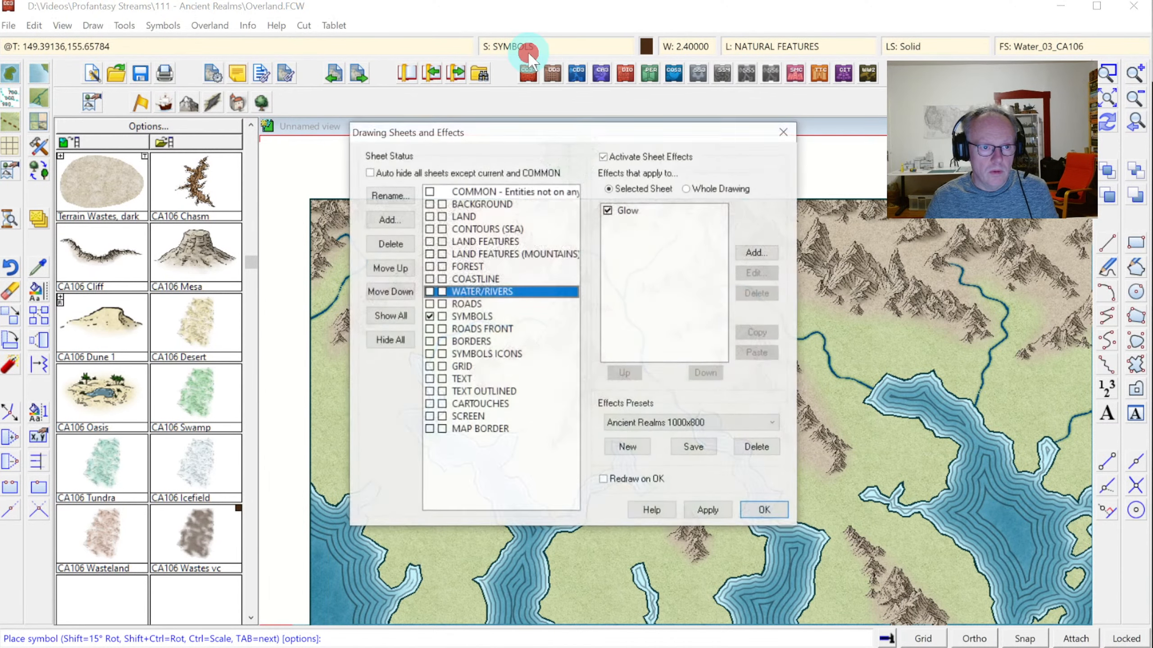
left_click(471, 317)
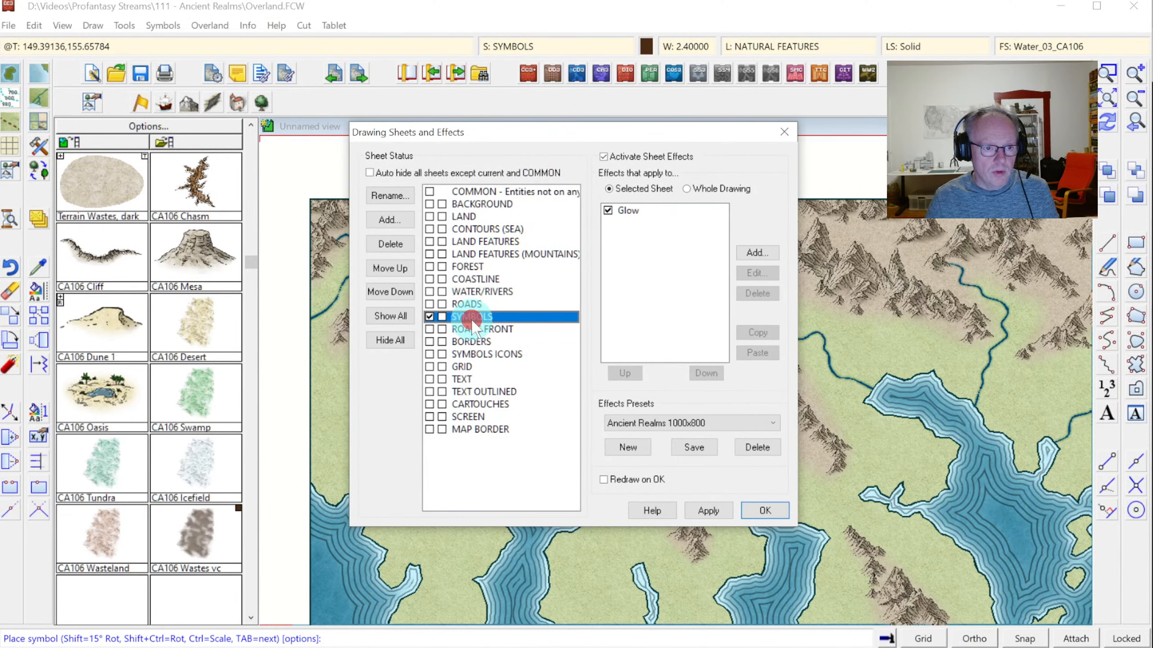
left_click(391, 221)
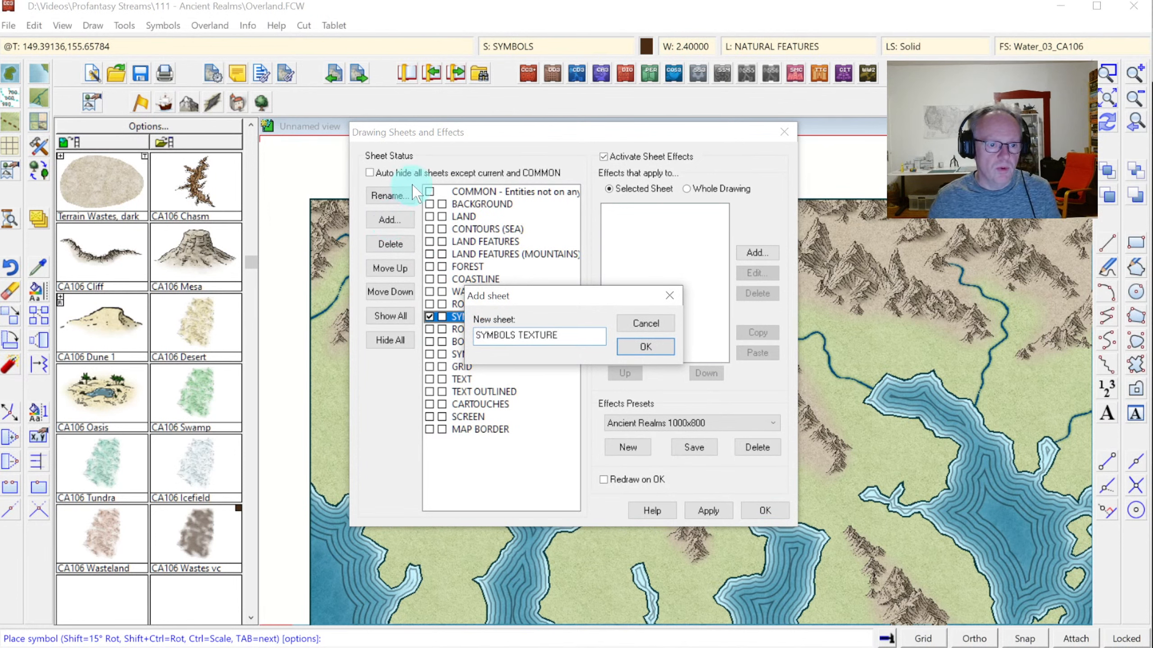
Add a new sheet named SYMBOLS TEXTURE, order it directly above SYMBOLS in the sheet list and accept it as current.
left_click(644, 347)
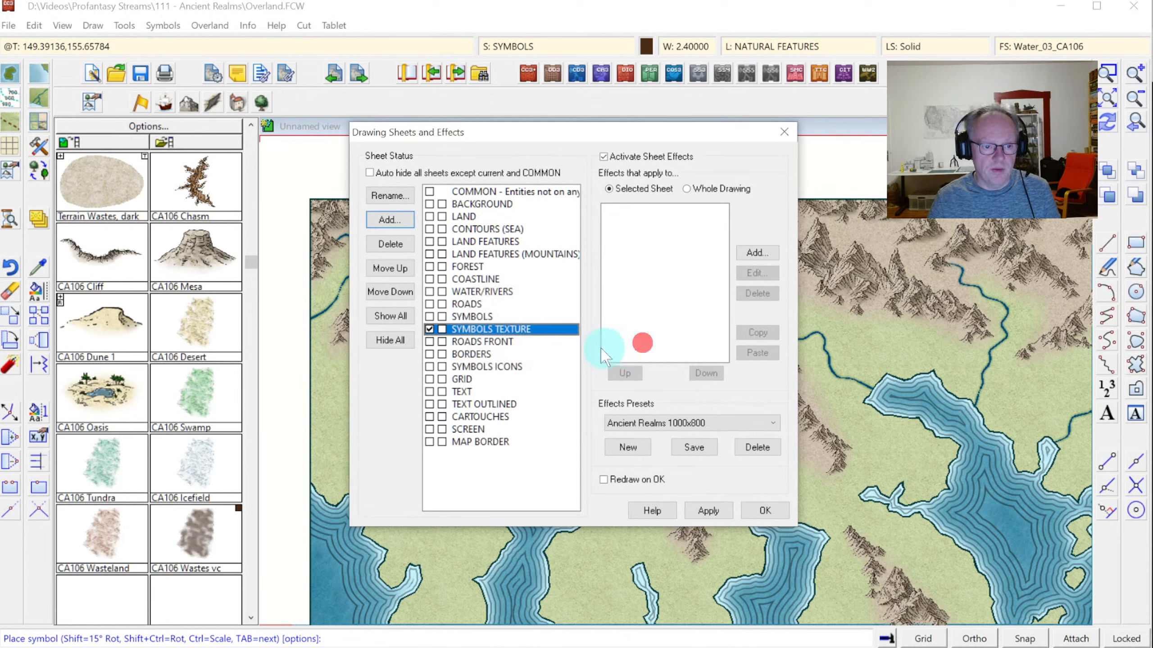
left_click(393, 268)
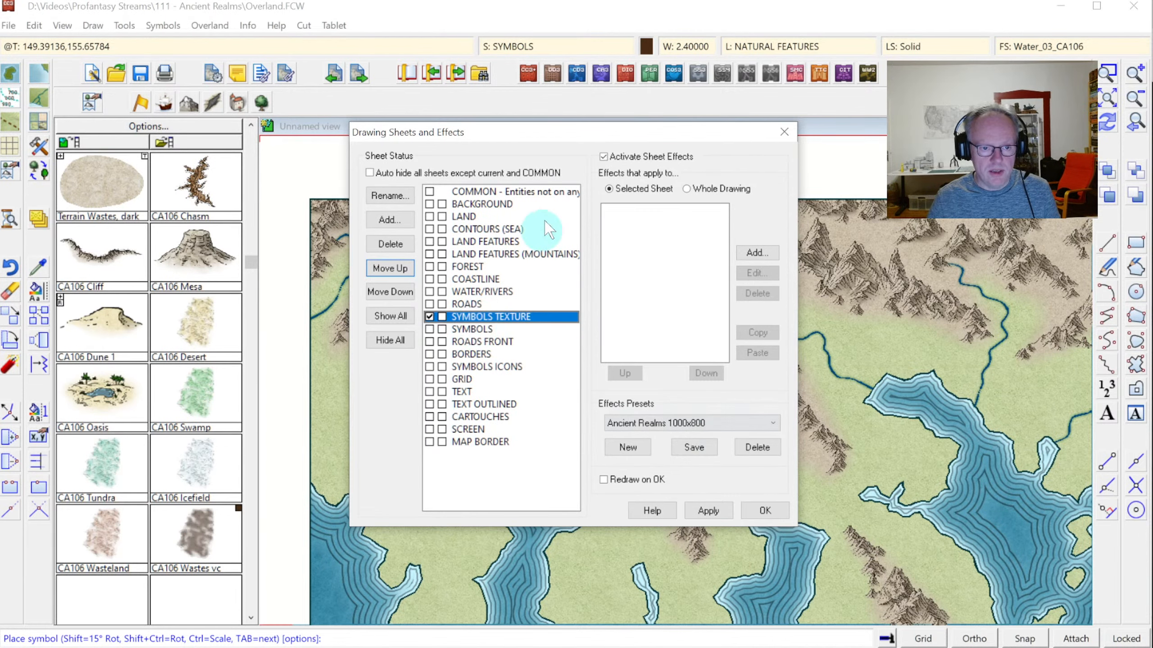
left_click(764, 510)
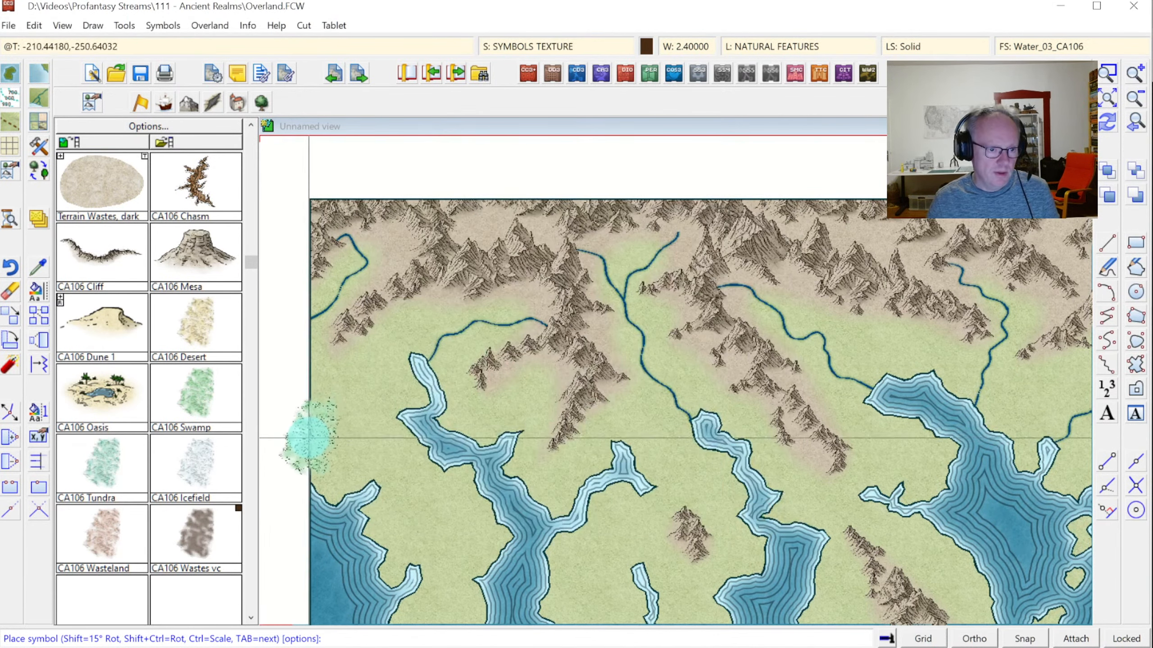
Place three swamp texture symbols: at the western map edge, on the central lowland, and beside the eastern bay between the rivers.
left_click(325, 451)
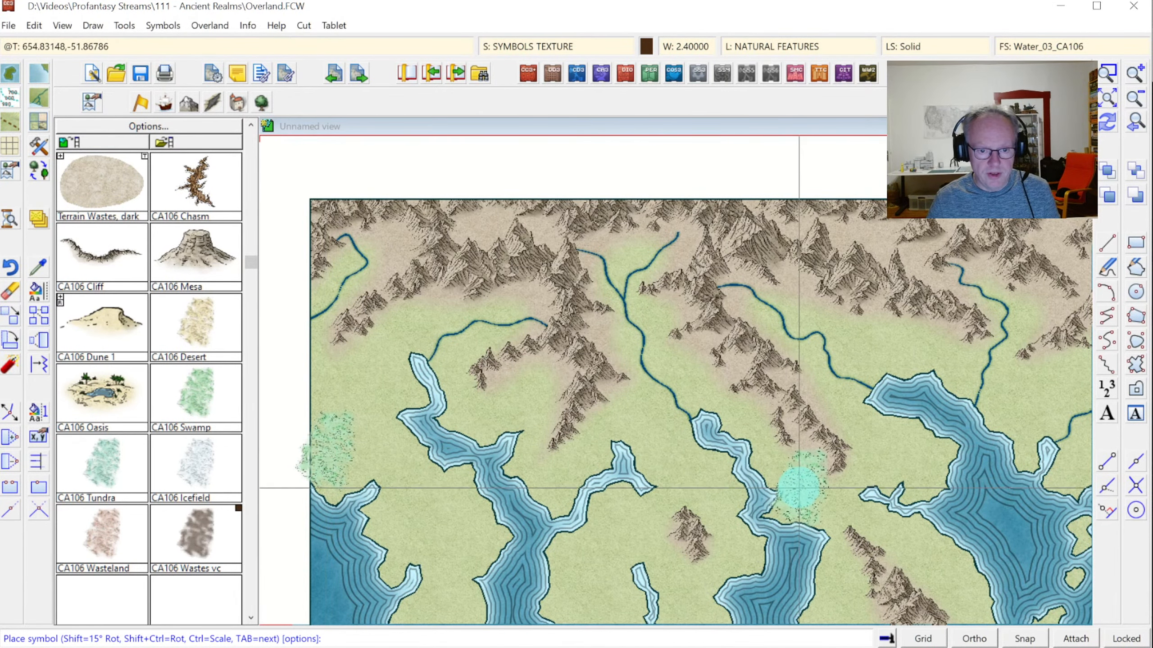
left_click(579, 589)
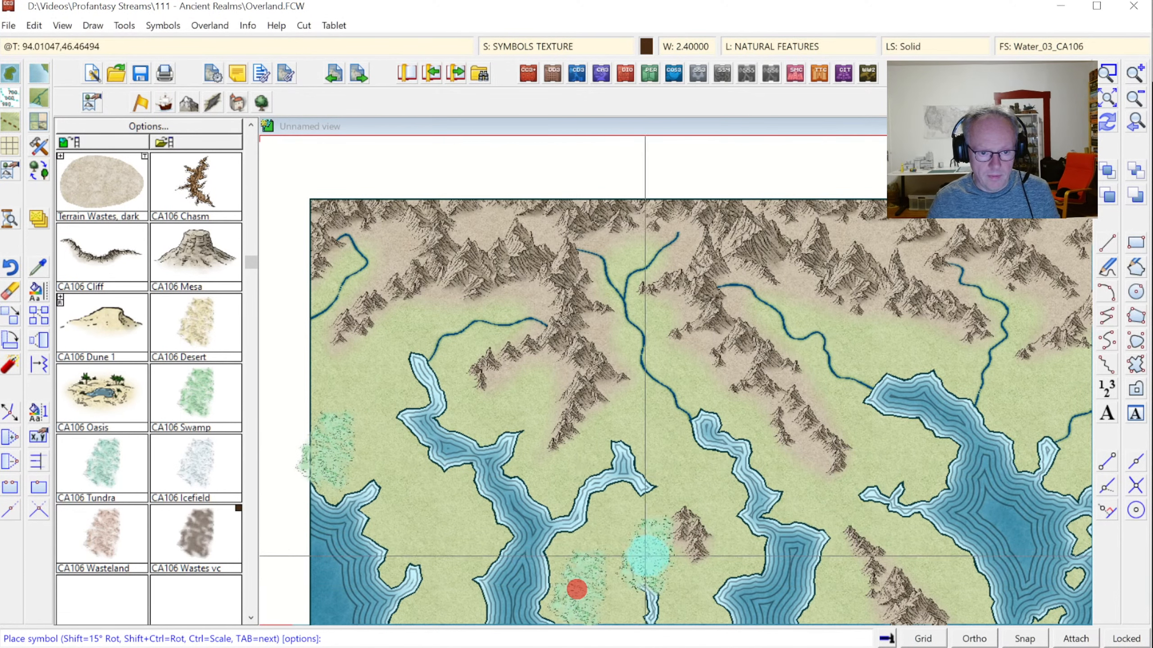
left_click(1023, 398)
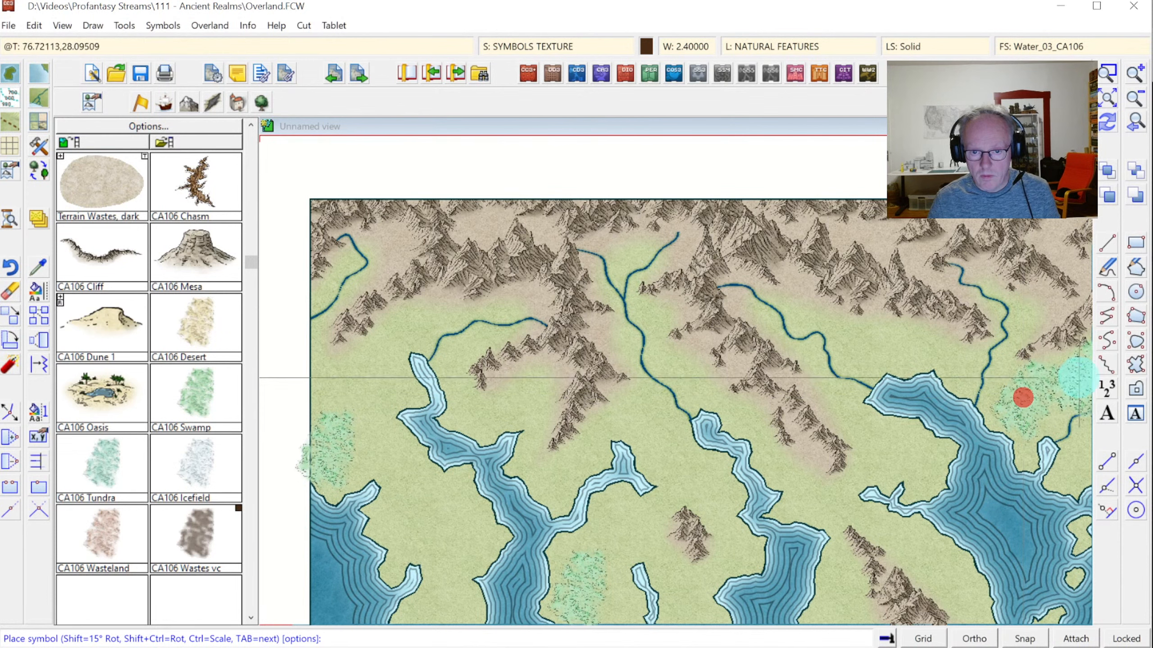
Place two more swamp texture symbols on the southern peninsulas, one just west of the mountain range and one across the inlet.
left_click(1107, 97)
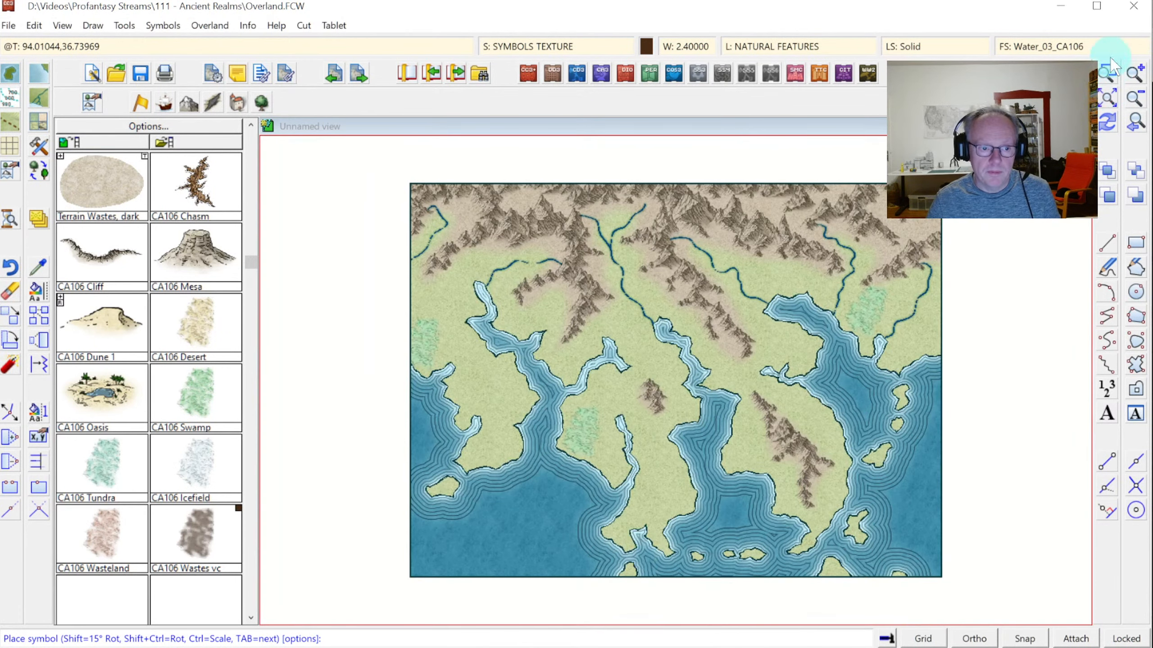
left_click(1107, 73)
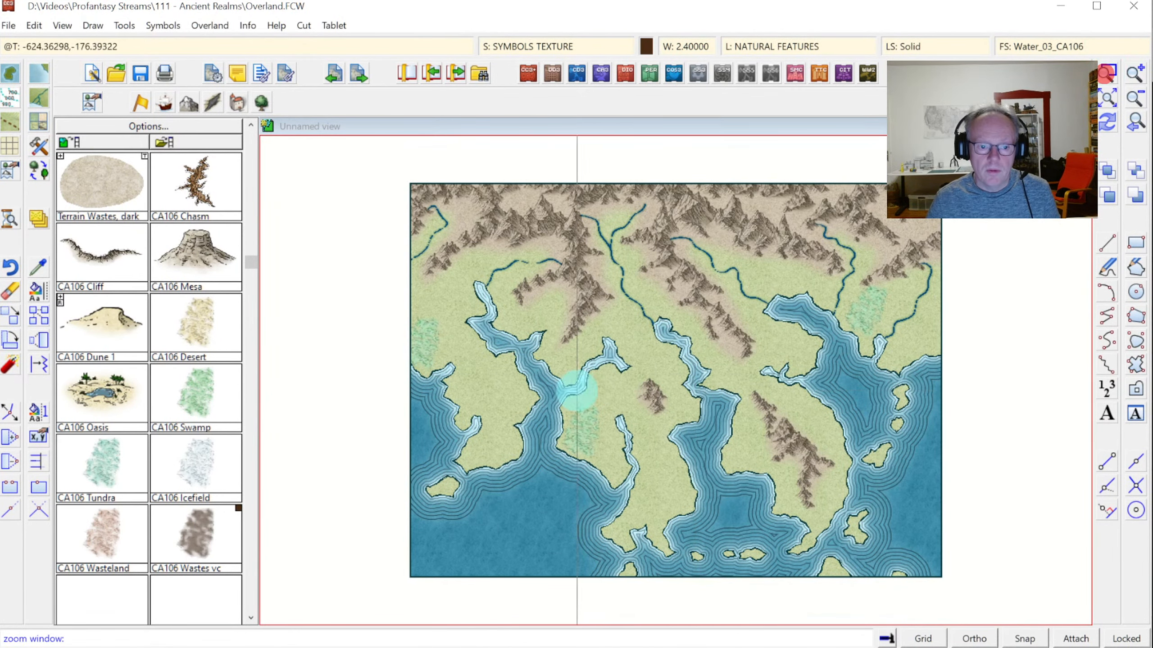
left_click(574, 391)
left_click(904, 570)
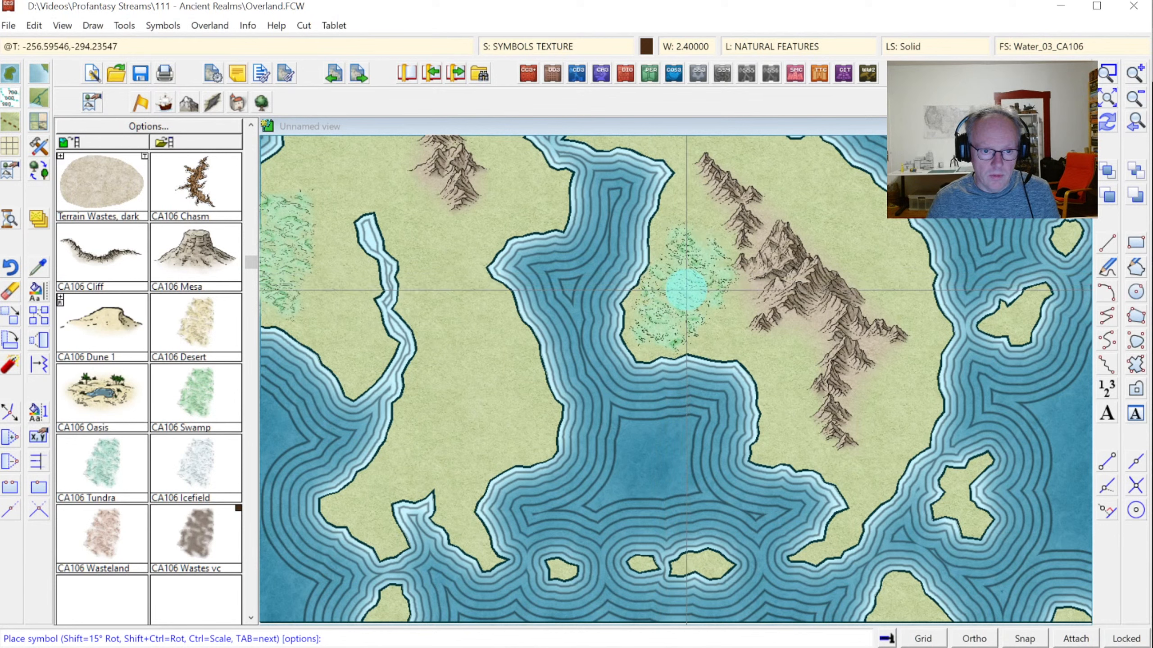
left_click(686, 290)
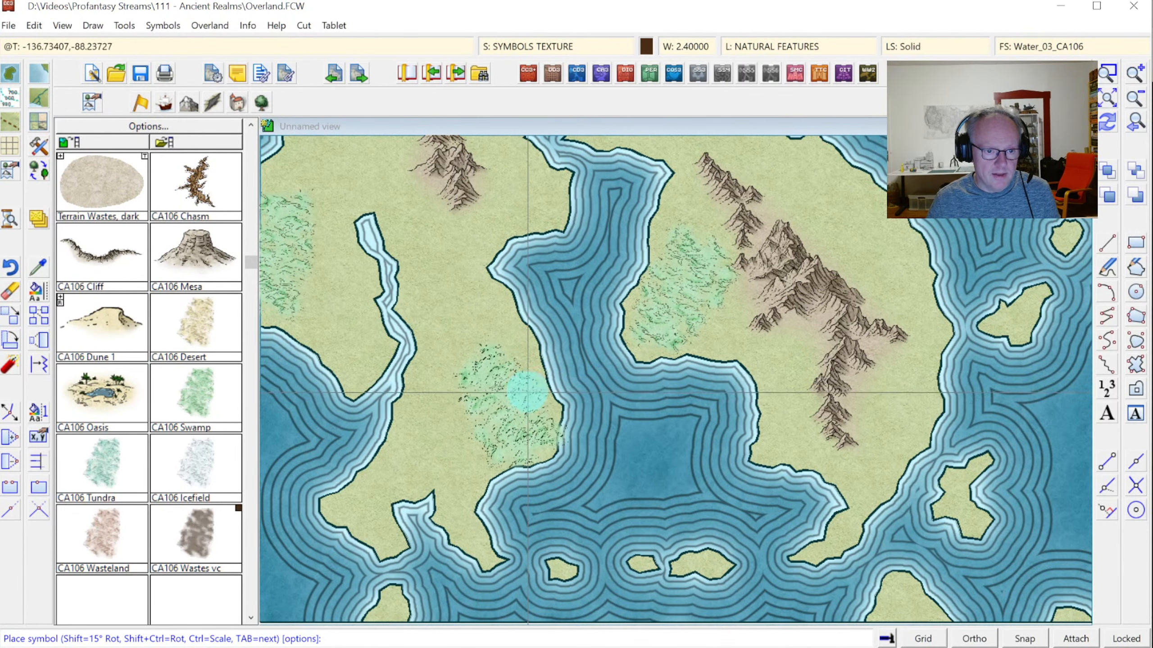
left_click(500, 404)
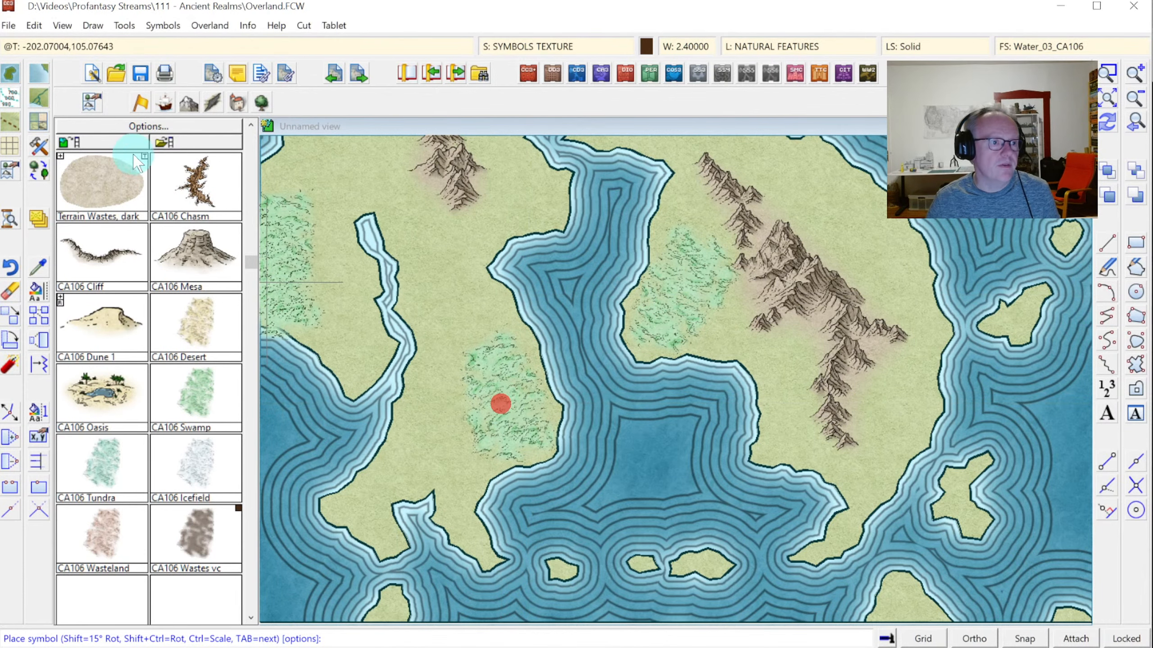
Choose the Terrain Default, Marsh drawing tool from the Annual Ancient Realms terrain tools.
left_click(39, 121)
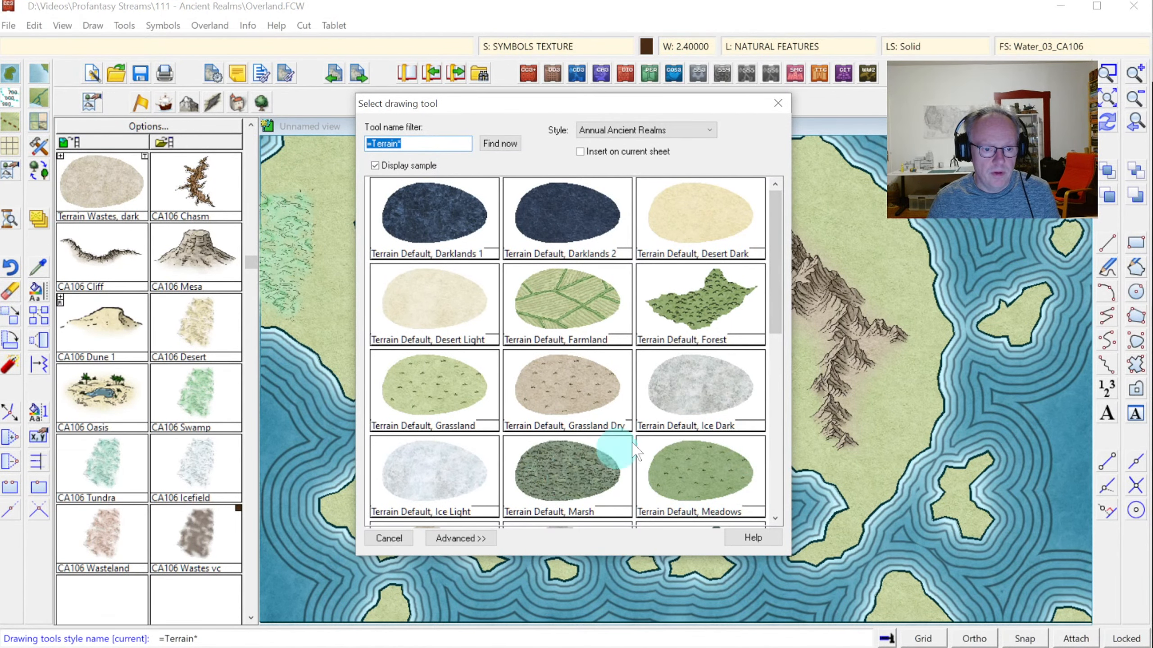
mouse_move(769, 267)
left_mouse_down()
mouse_move(779, 323)
mouse_move(766, 442)
left_mouse_up()
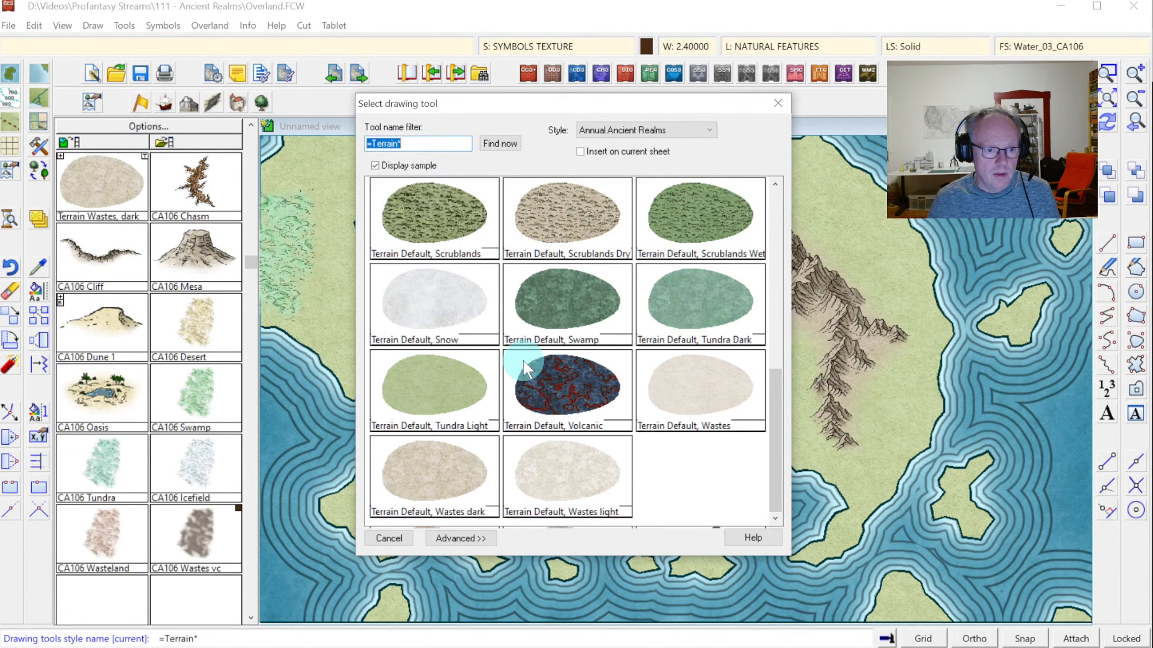
left_click_drag(772, 380, 793, 262)
left_click(659, 288)
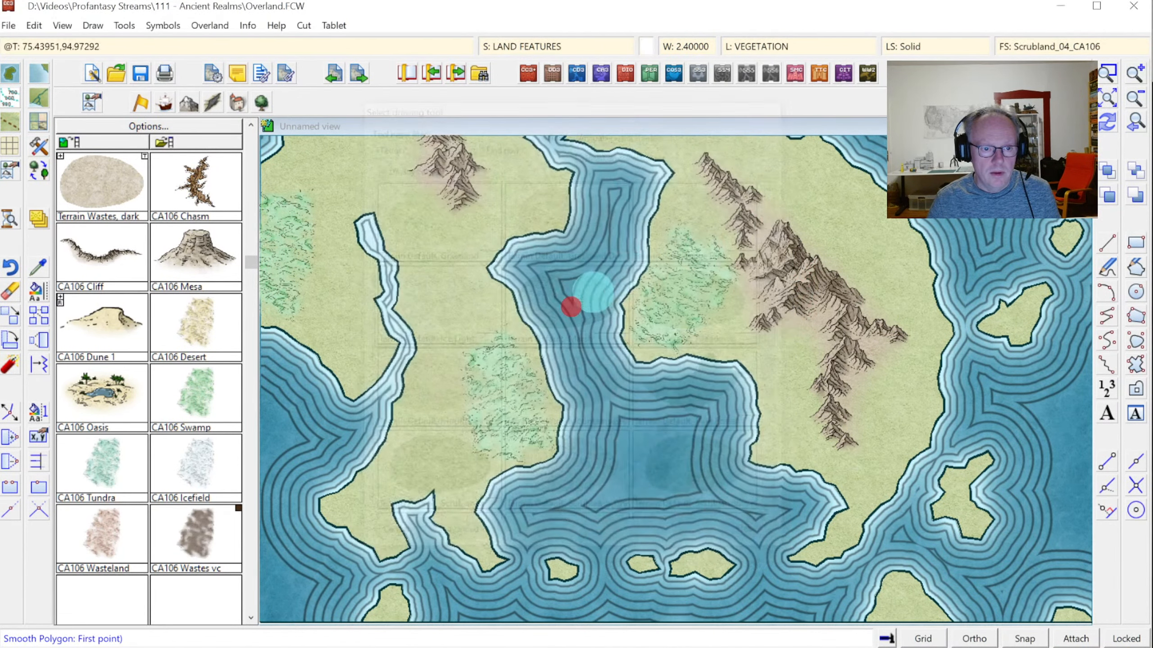
Outline the marsh's western edge, from north of the eastern bay's river mouth down to the small inlet on its southwest side.
left_click(1131, 127)
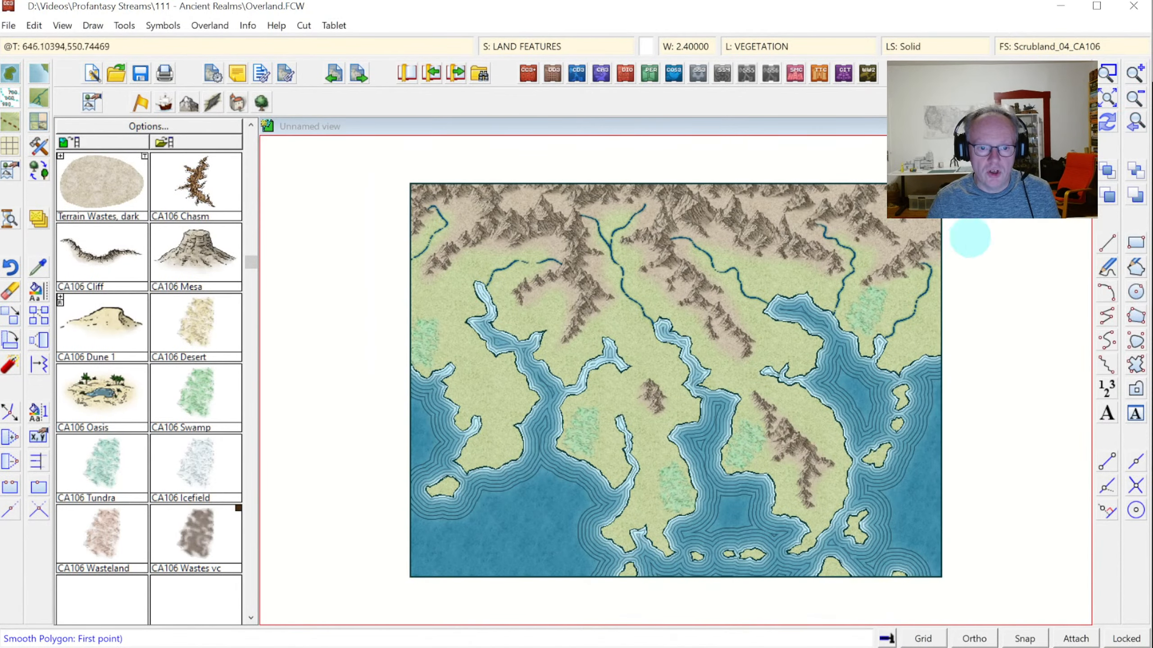
left_click(688, 229)
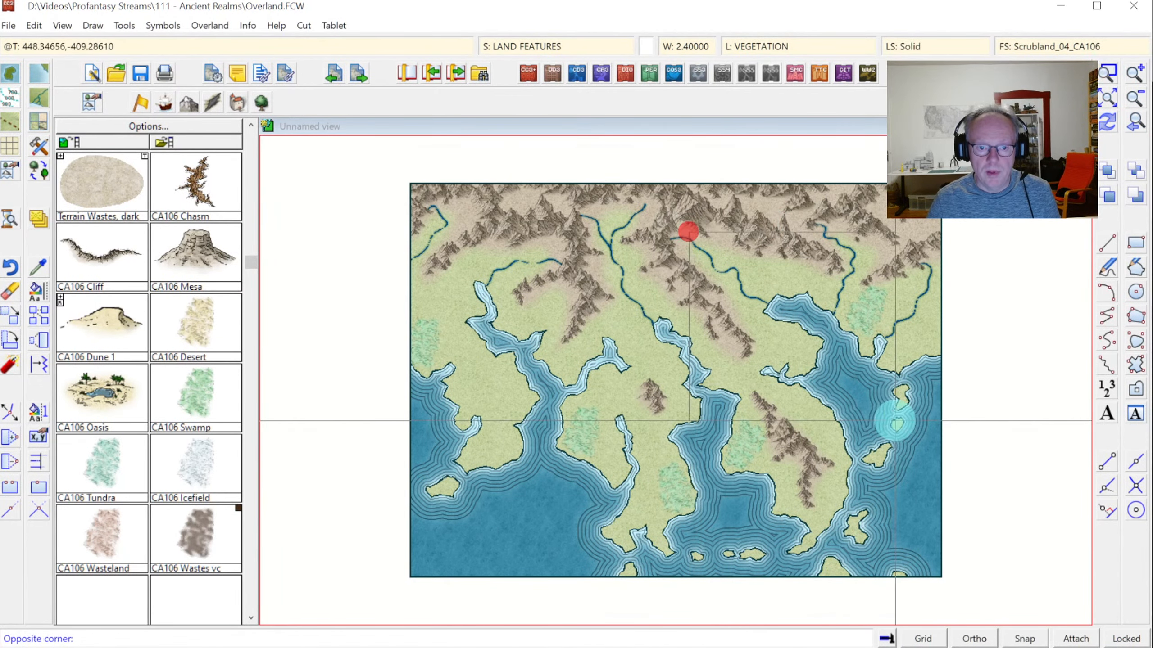
left_click(892, 417)
left_click(608, 260)
left_click(589, 273)
left_click(589, 296)
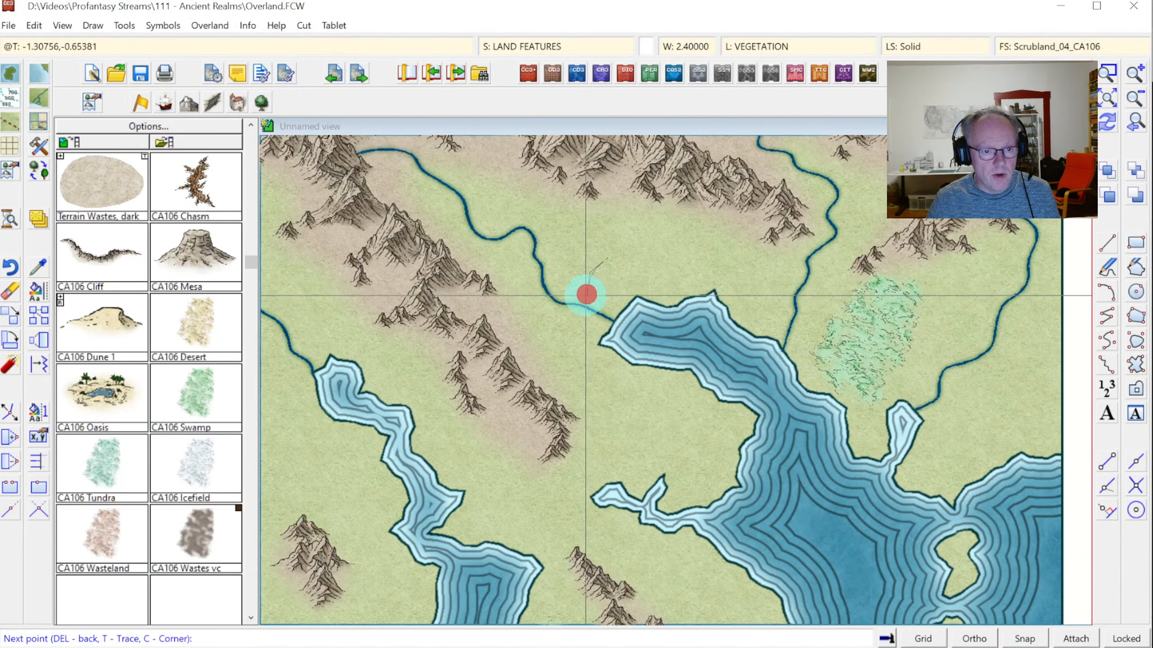
left_click(533, 318)
left_click(572, 359)
left_click(591, 374)
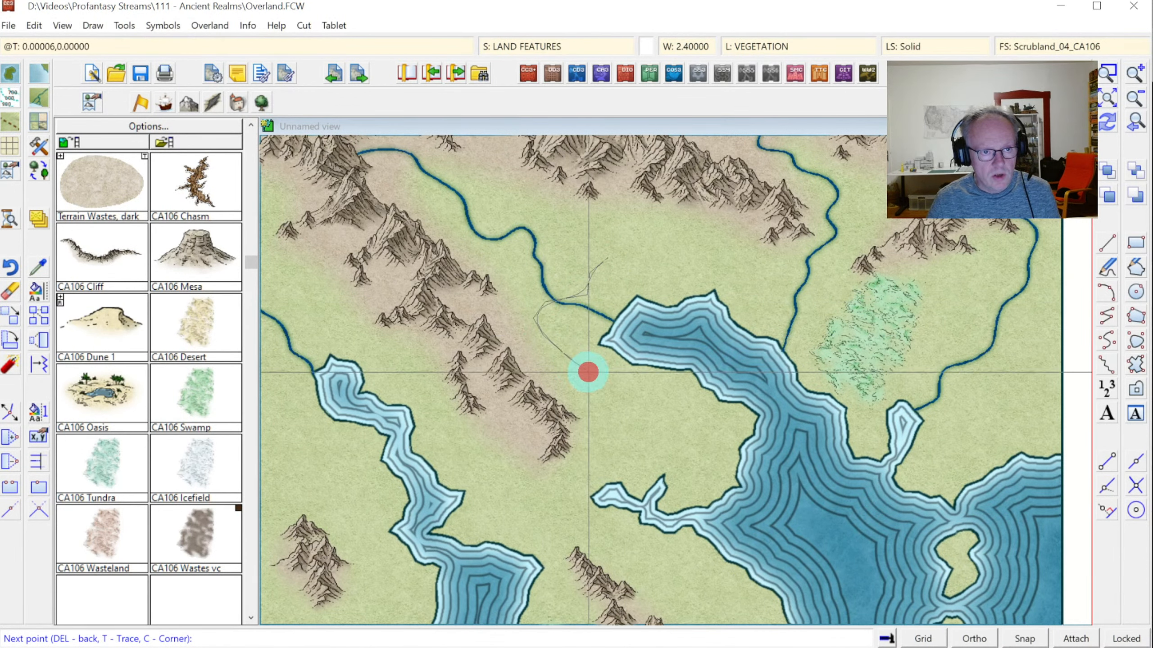
left_click(603, 397)
left_click(589, 433)
left_click(618, 446)
left_click(605, 470)
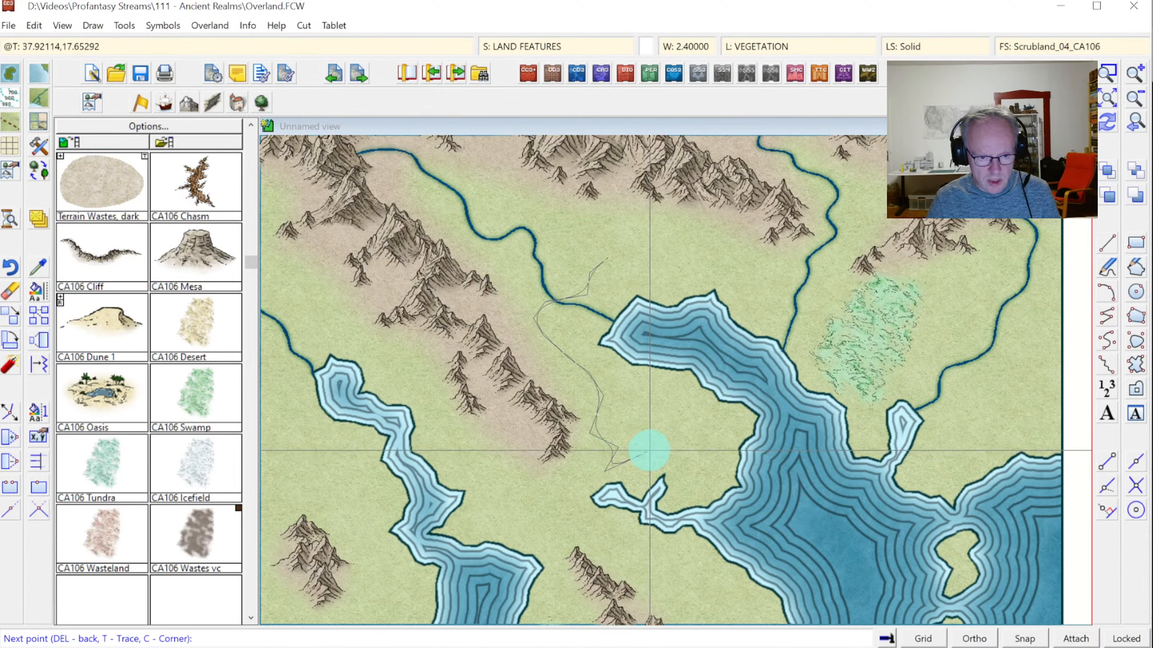
Trace the coastline into the marsh outline, from the small southwestern inlet around the bay to the coast near the eastern map border.
key("t")
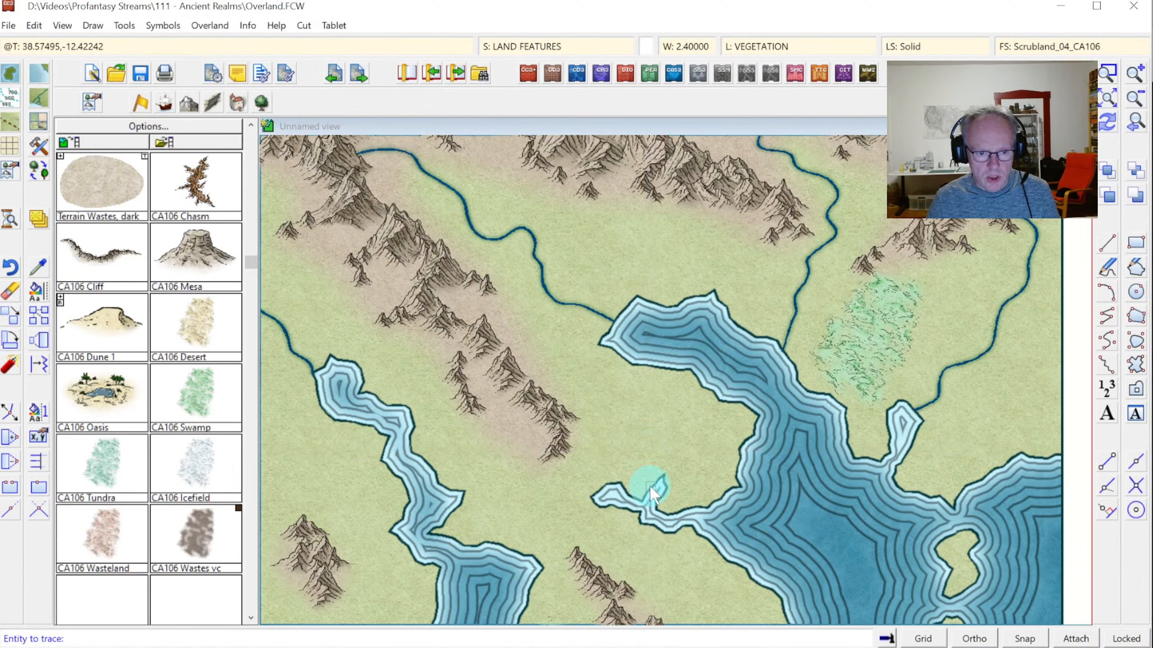
left_click(725, 499)
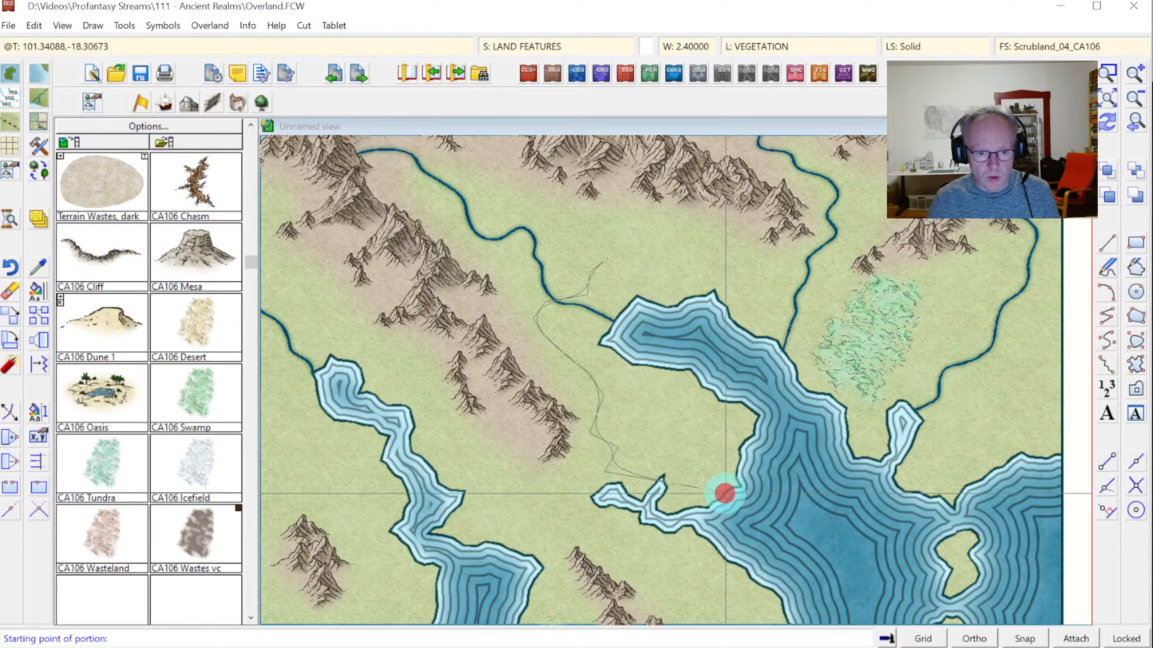
left_click(607, 484)
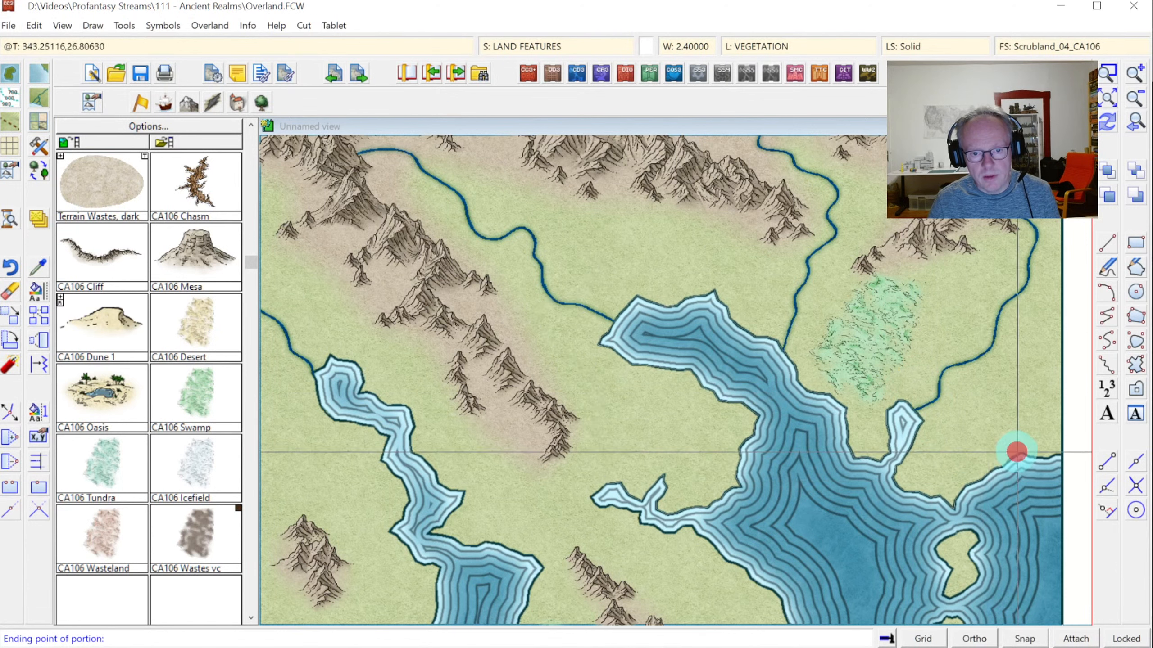
Complete the marsh polygon with an irregular northern edge across the swamp symbol and both rivers, and redraw the map.
left_click(984, 421)
left_click(981, 403)
left_click(983, 367)
left_click(946, 317)
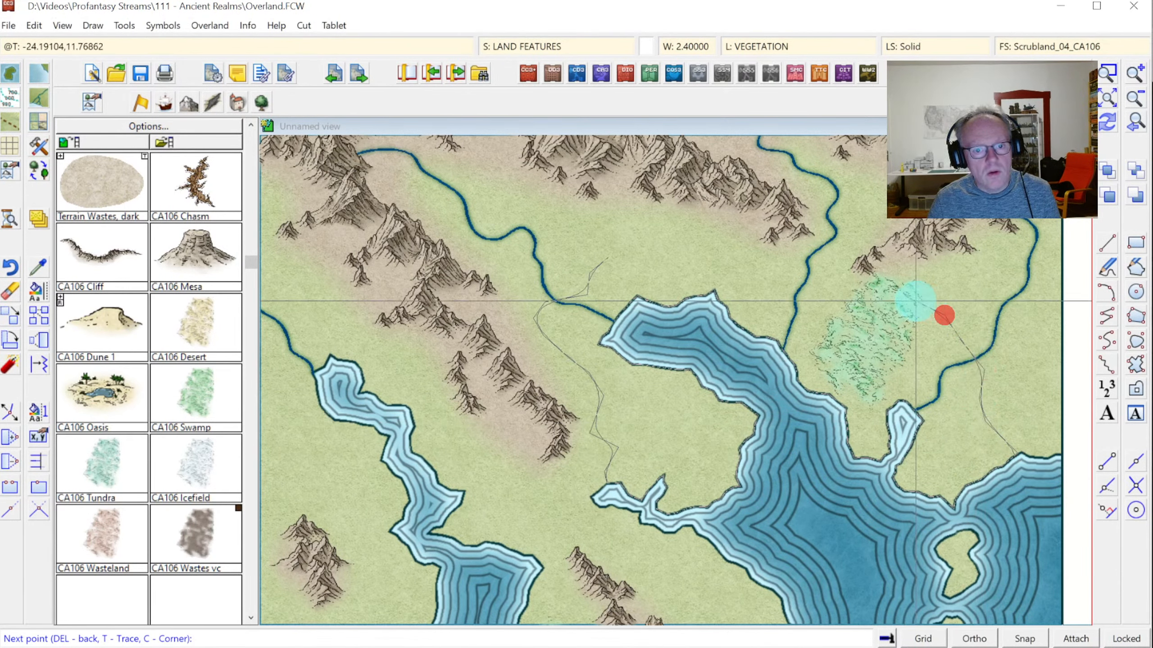
left_click(914, 303)
left_click(864, 303)
left_click(807, 260)
left_click(754, 261)
left_click(731, 262)
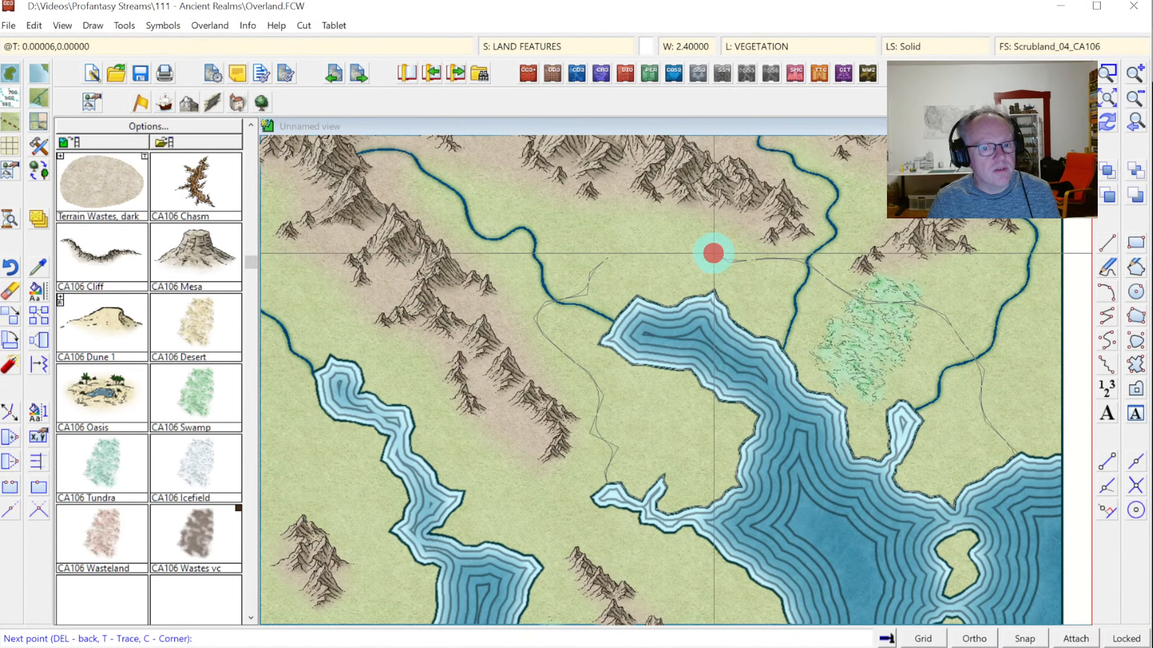
left_click(630, 219)
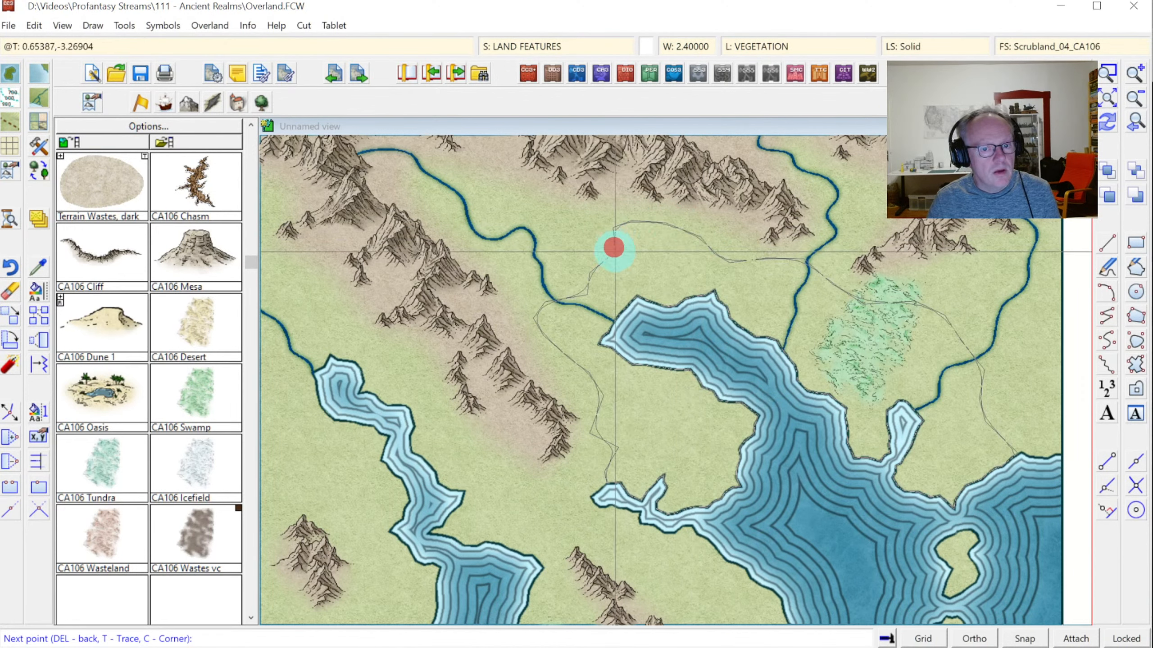
right_click(612, 250)
left_click(1107, 122)
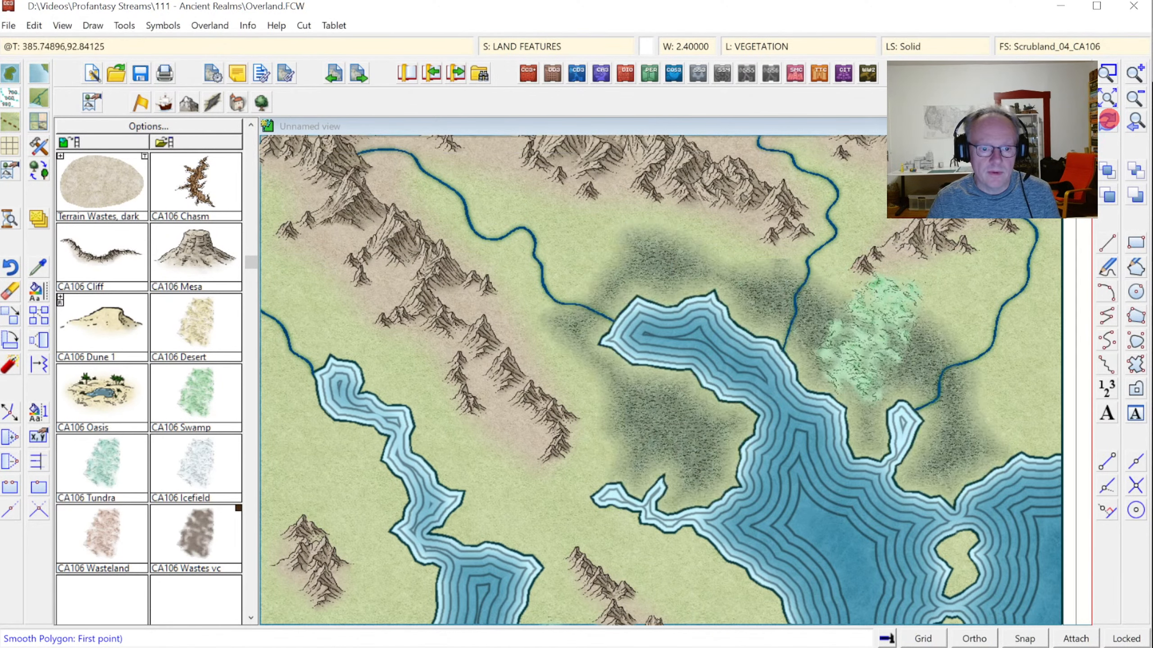
left_click(674, 242)
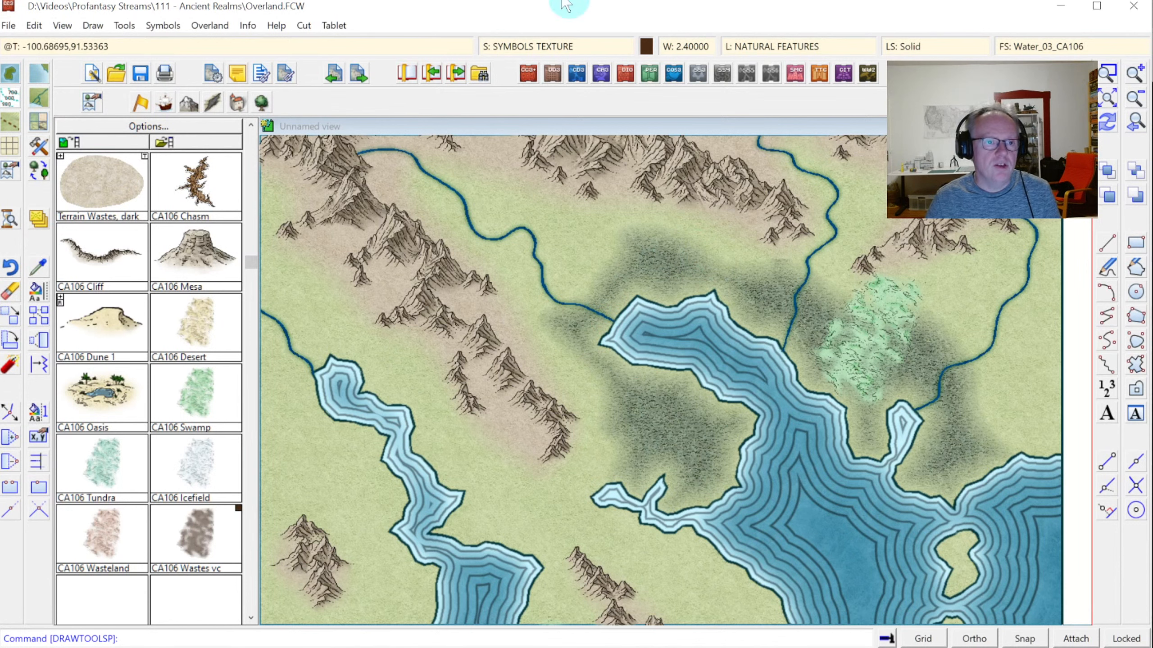
Set the edge width of the LAND FEATURES sheet's Edge Fade, Inner effect to 1 and apply it to the drawing.
left_click(522, 48)
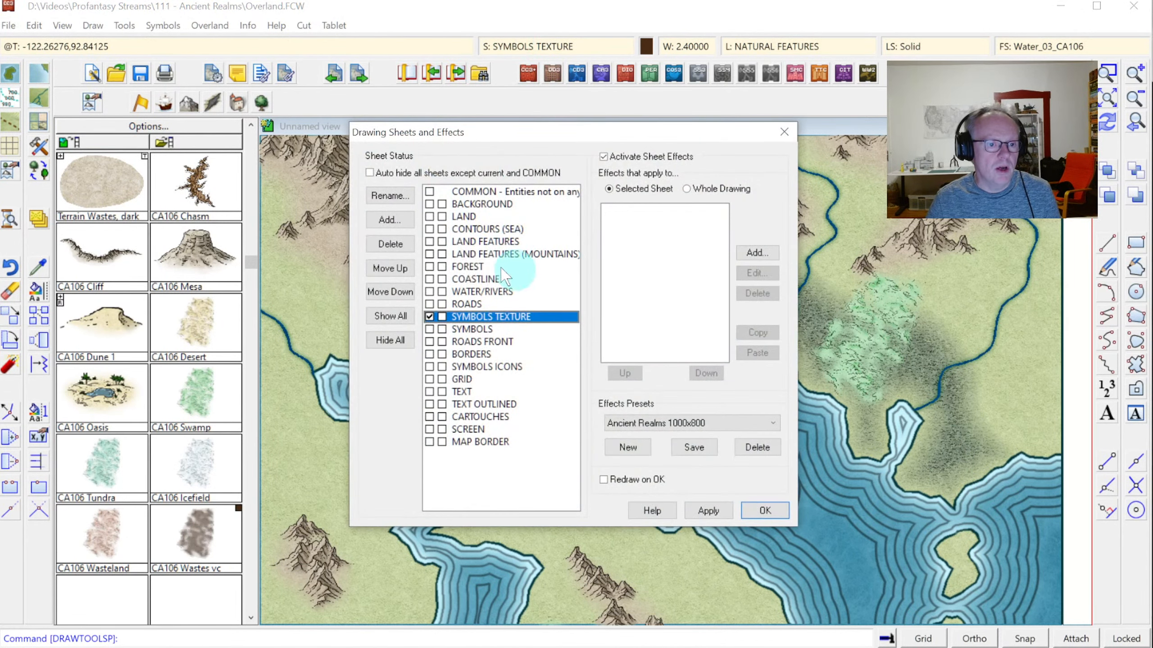
left_click(500, 243)
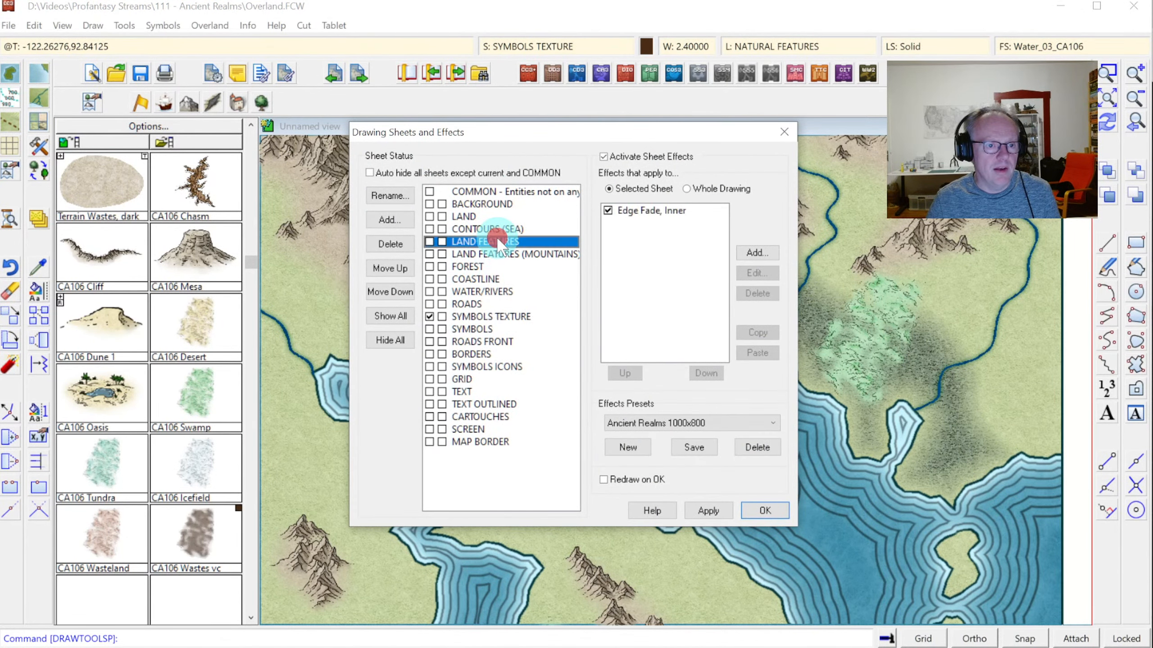
left_click(654, 210)
left_click(766, 274)
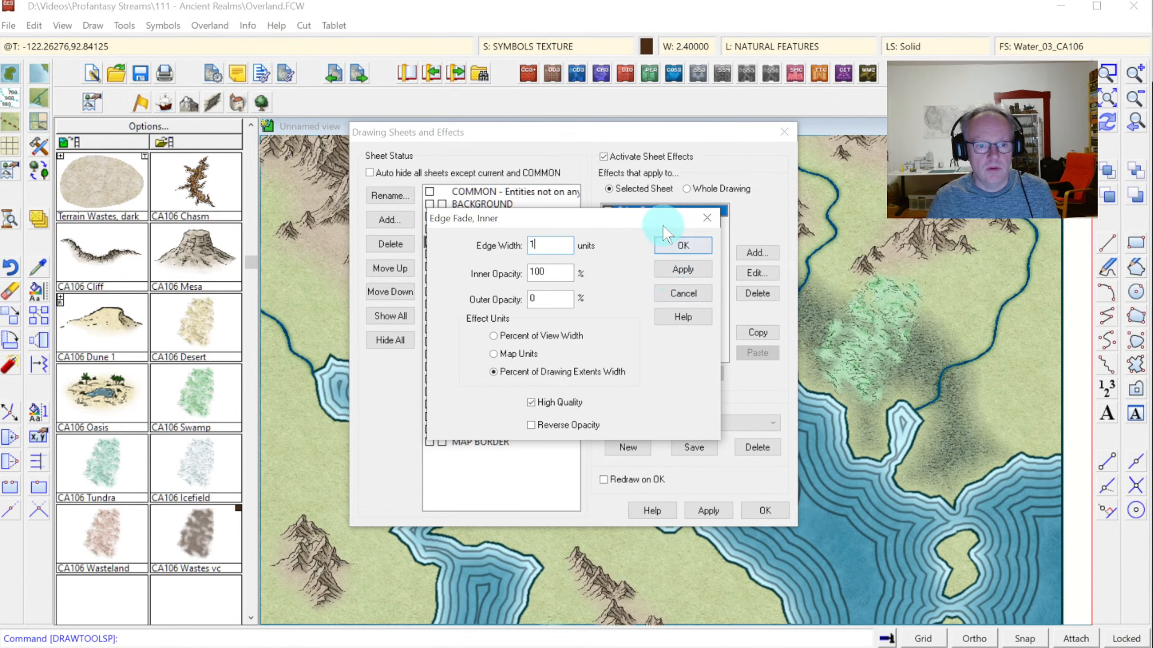
left_click(696, 239)
left_click(765, 510)
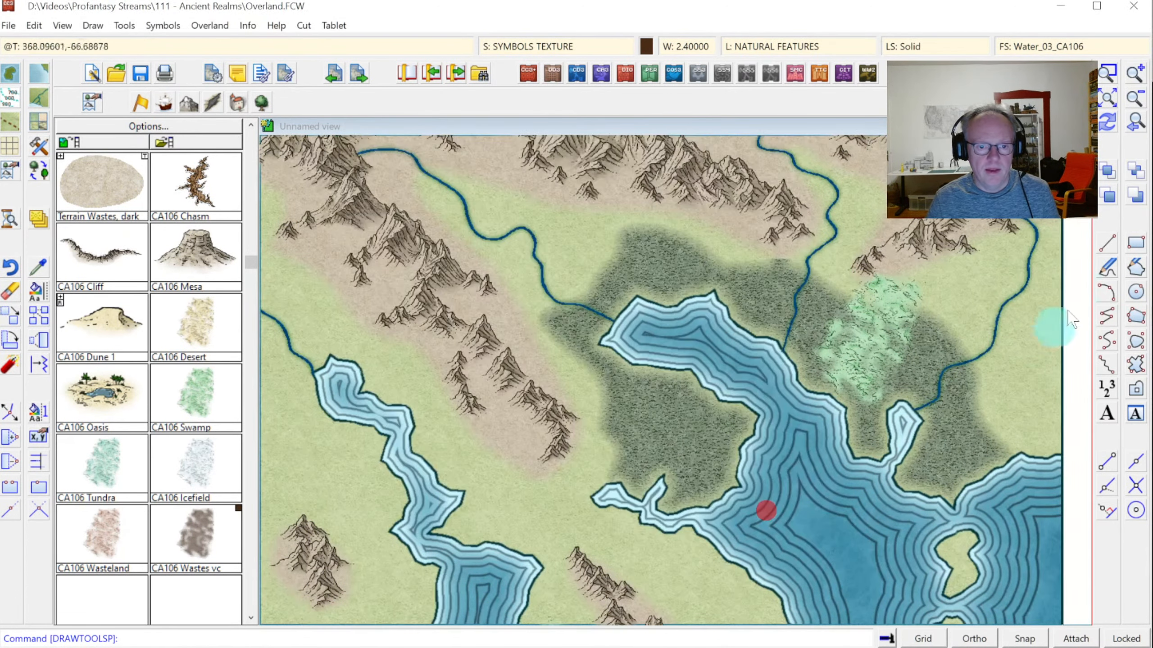
Begin another marsh area on the southeastern peninsula, outlining its inland edge between the mountain range and the east coast, from the northern inlet southeastward.
left_click(1135, 123)
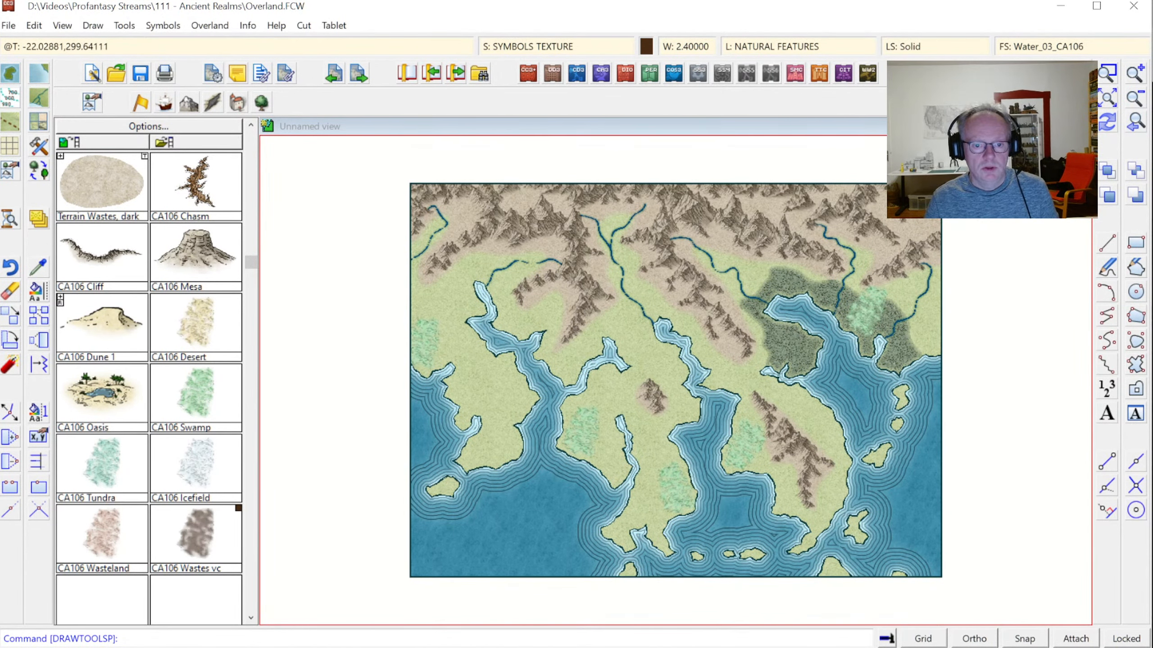
left_click(1107, 73)
left_click(722, 330)
left_click(895, 528)
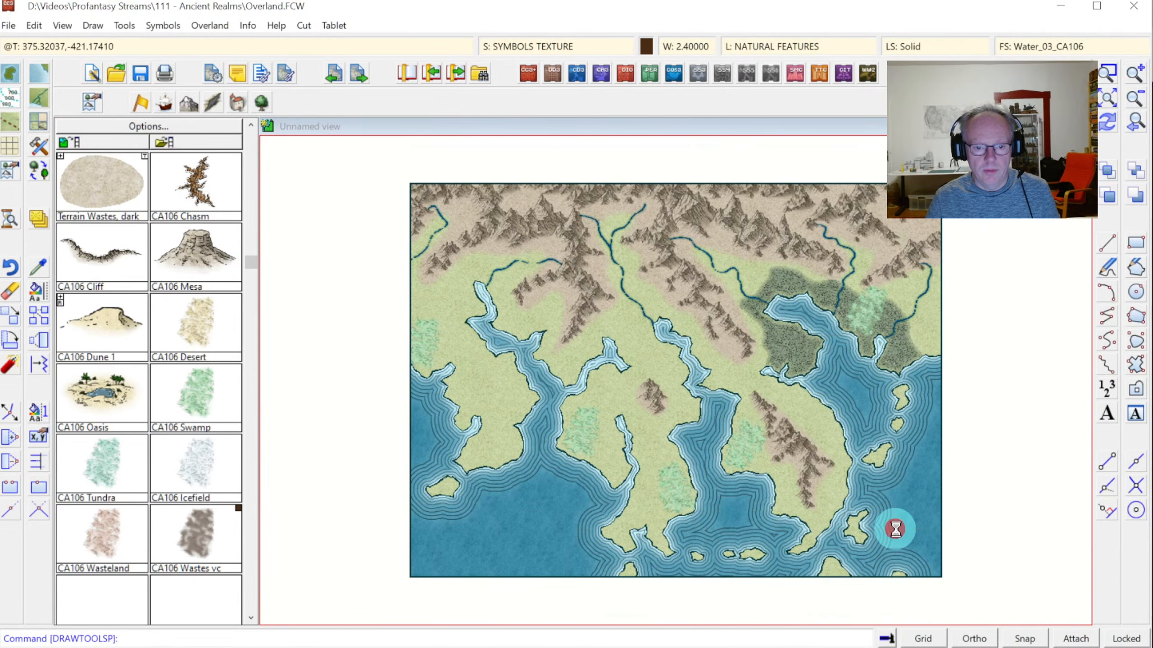
left_click(39, 122)
double_click(544, 468)
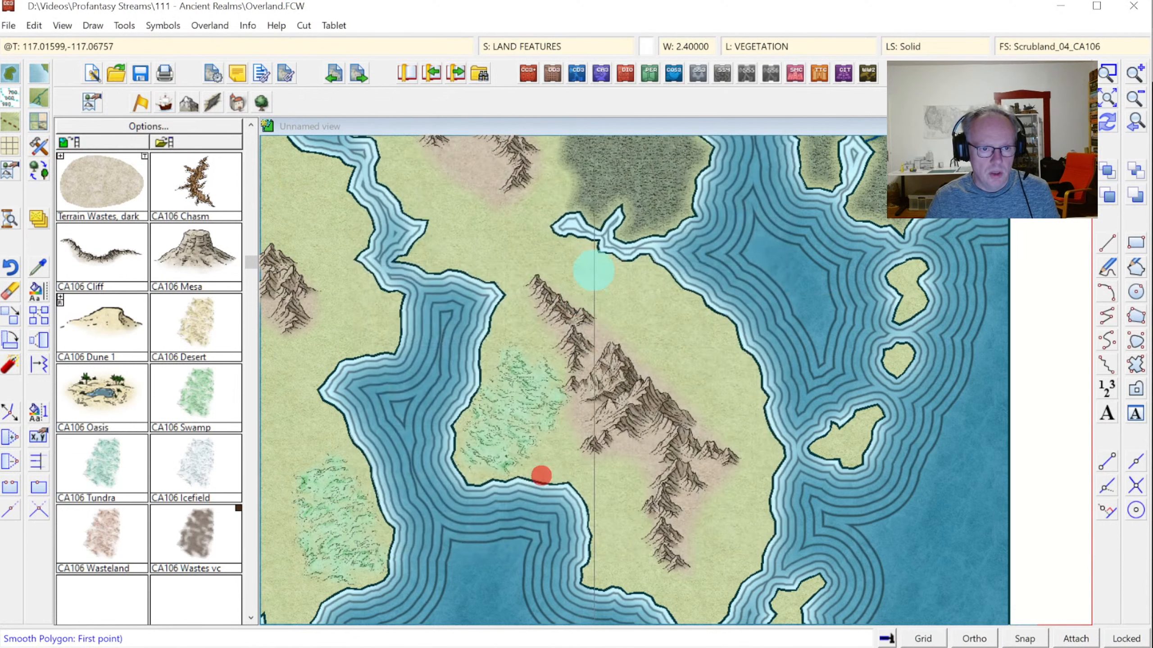
left_click(597, 267)
left_click(598, 283)
left_click(609, 293)
left_click(646, 320)
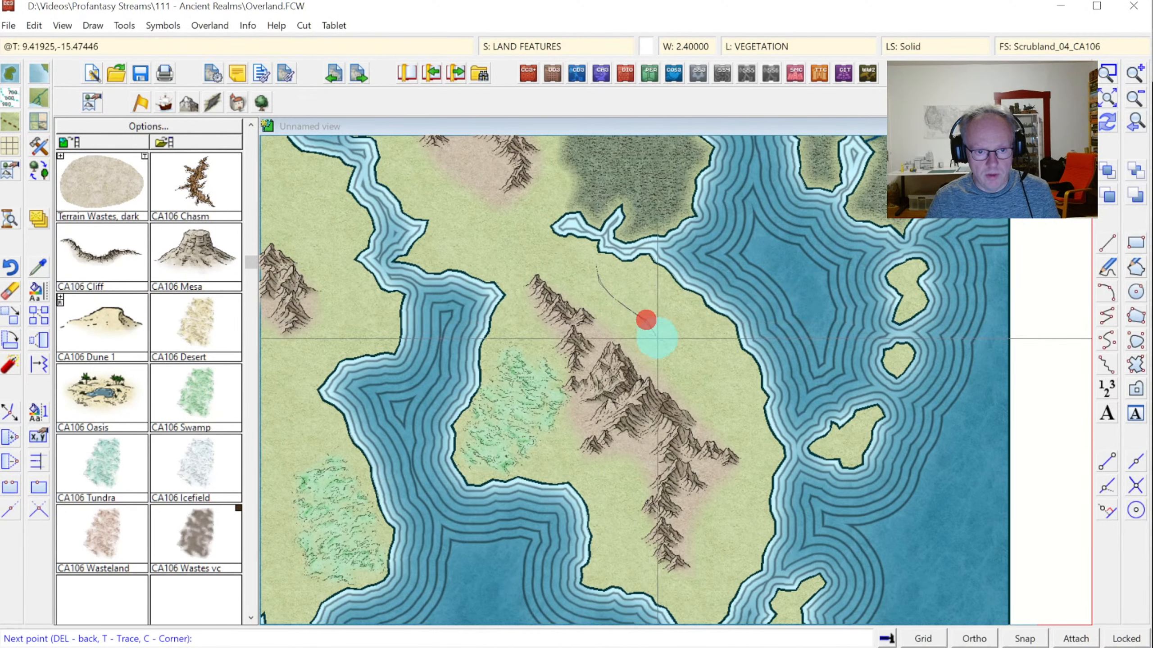
left_click(695, 379)
left_click(739, 432)
left_click(755, 443)
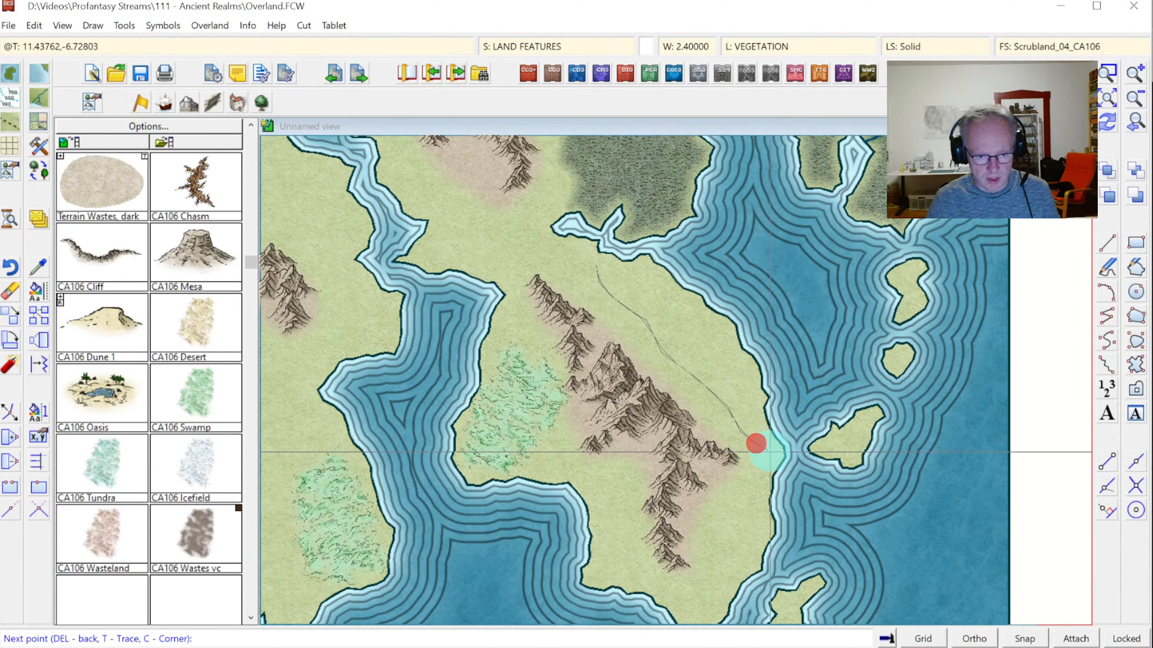
Close the marsh polygon by tracing the peninsula's east coast back north to the small inlet.
key("t")
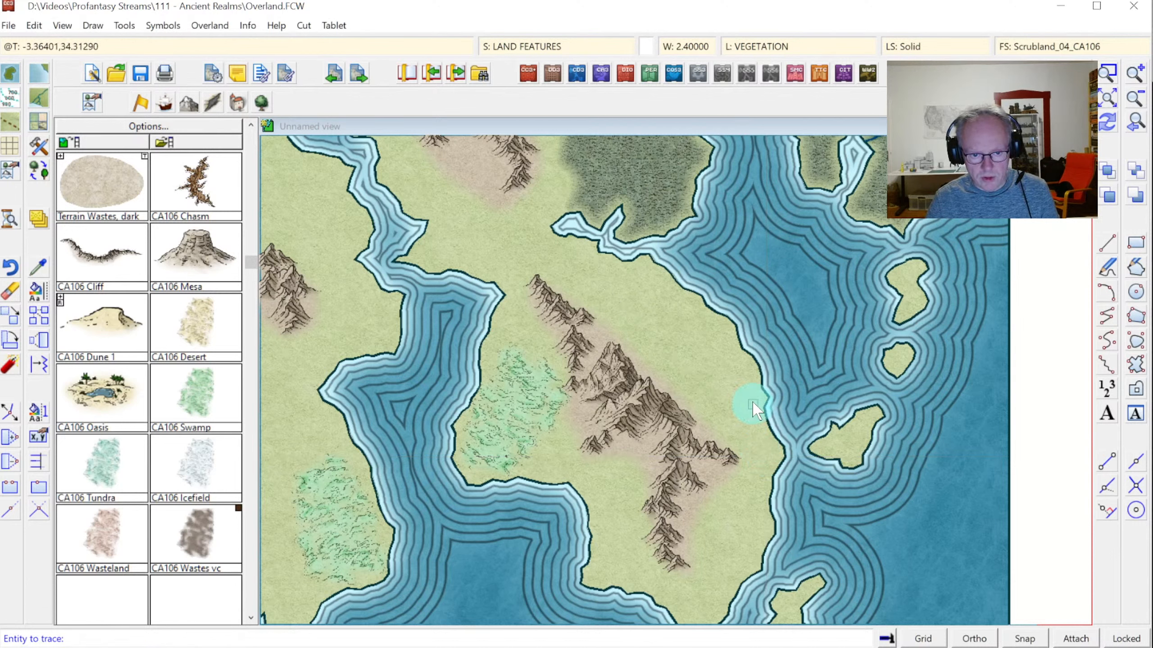
left_click(757, 370)
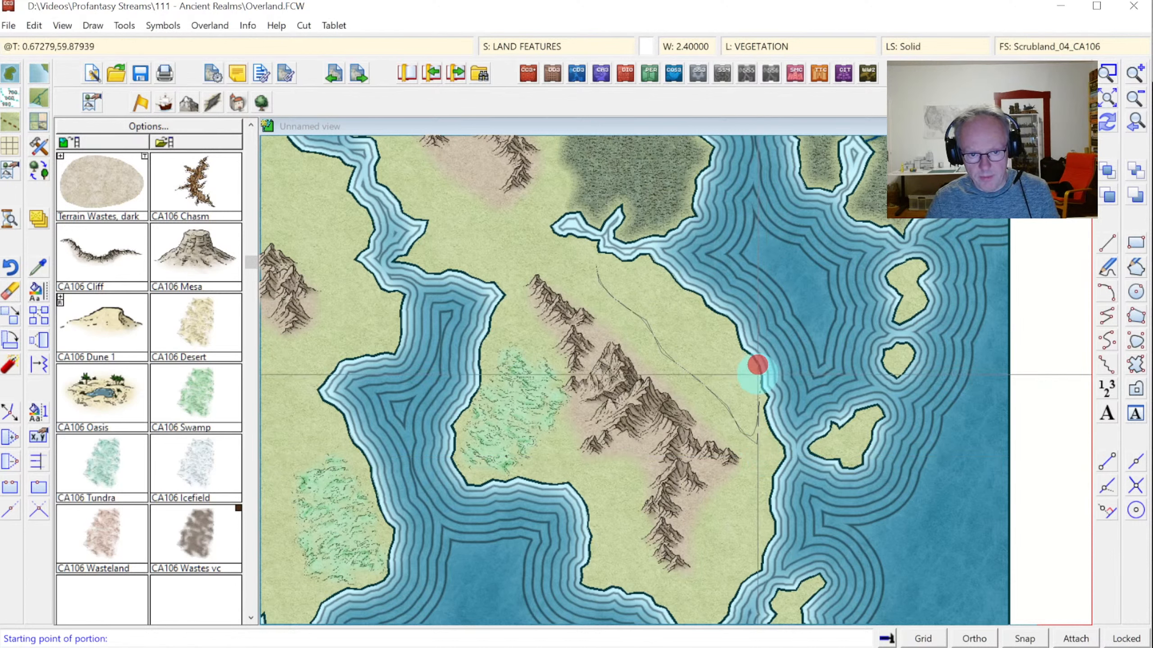
left_click(776, 475)
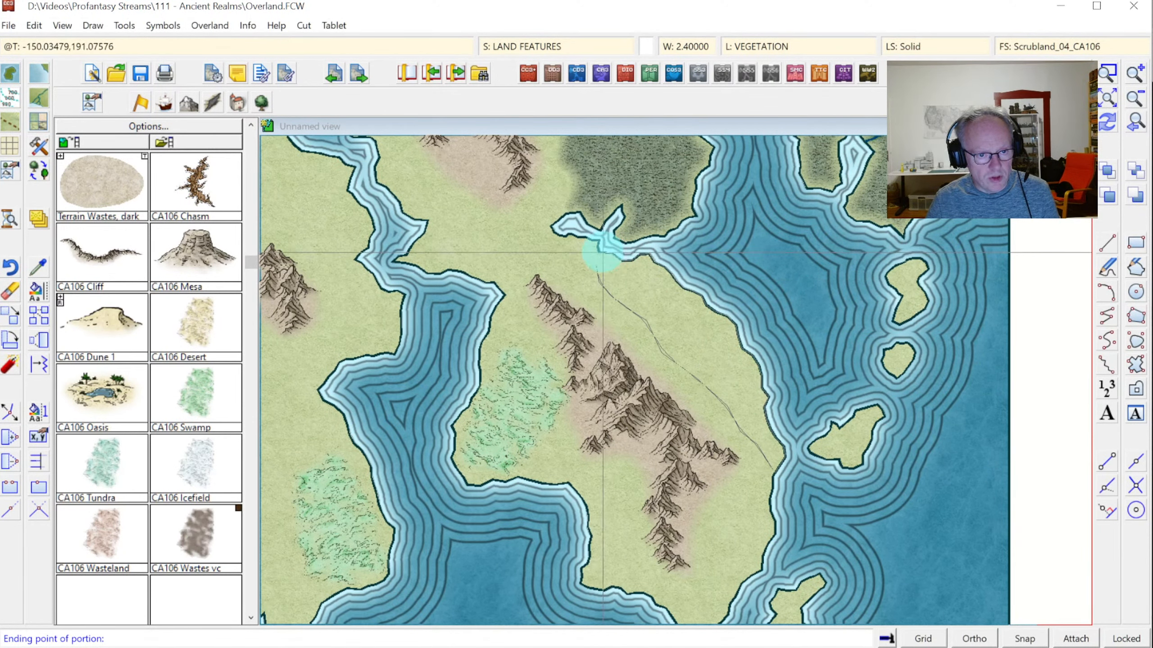
left_click(602, 252)
right_click(620, 300)
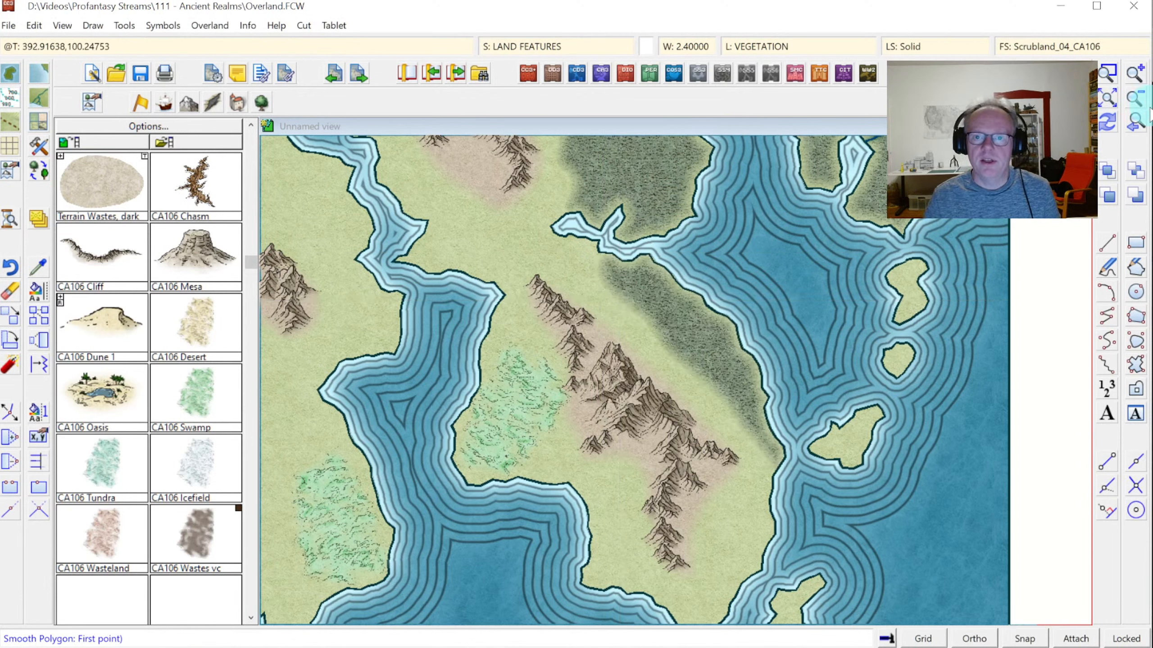
Load the vegetation symbol catalog and expand the northern forest edge collection to review its variants, then collapse it again.
left_click(1130, 123)
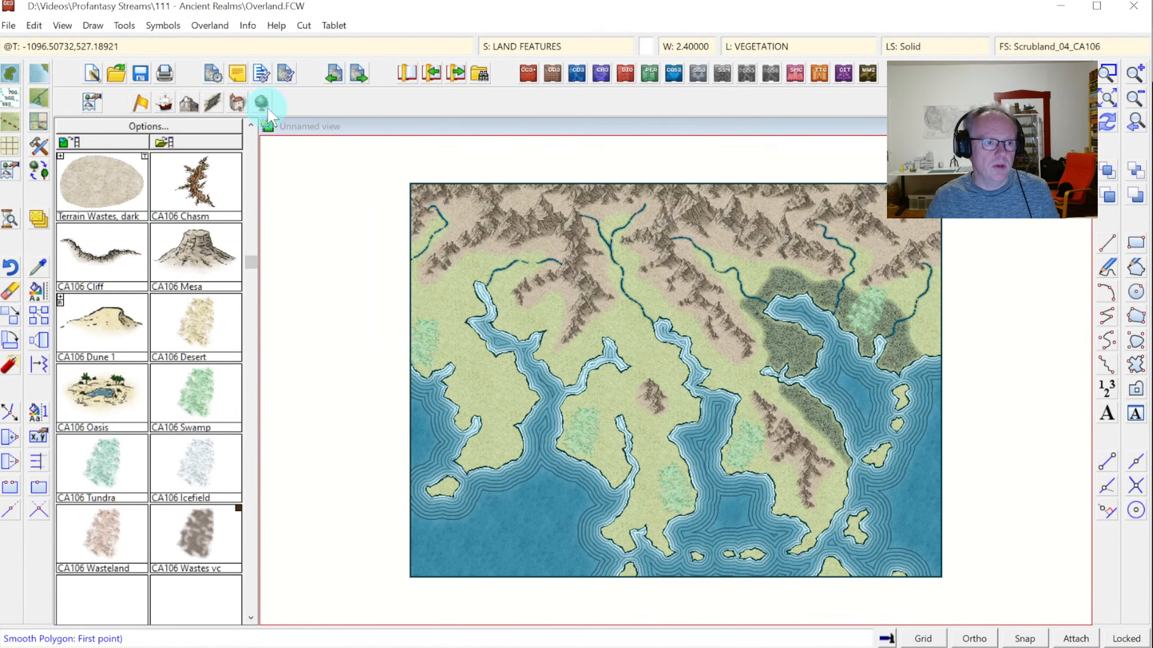
left_click(264, 106)
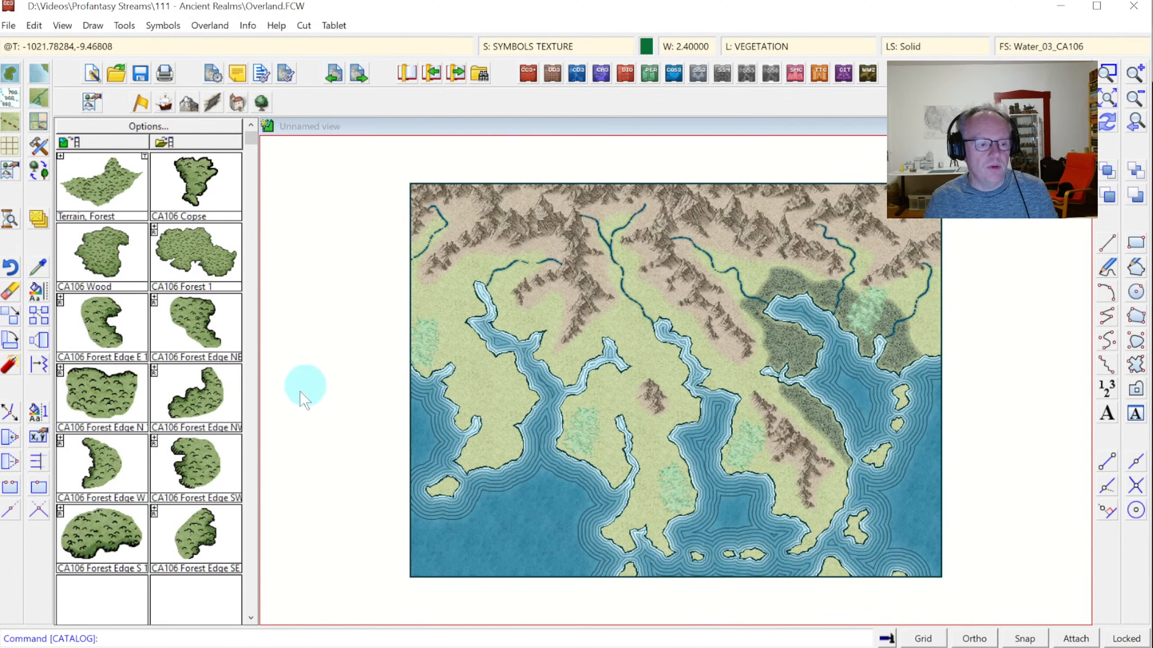
left_click(60, 369)
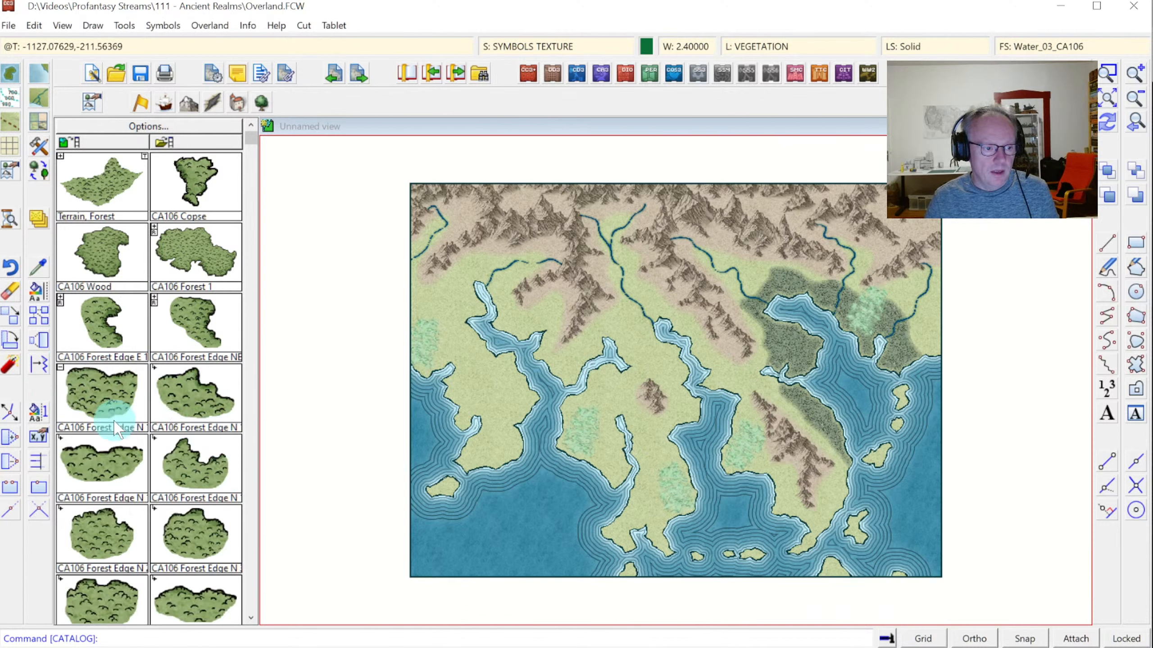
left_click(61, 369)
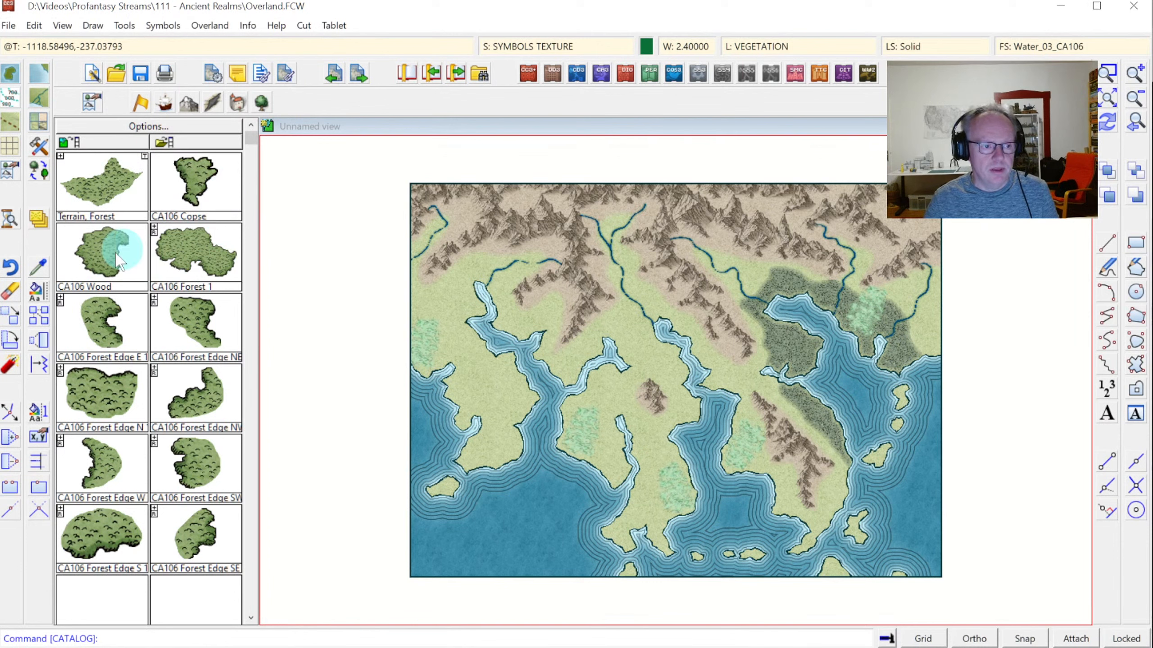
Place a CA106 Forest 1 symbol at the southeastern foot of the northwestern mountains, north of the long inlet.
left_click(95, 261)
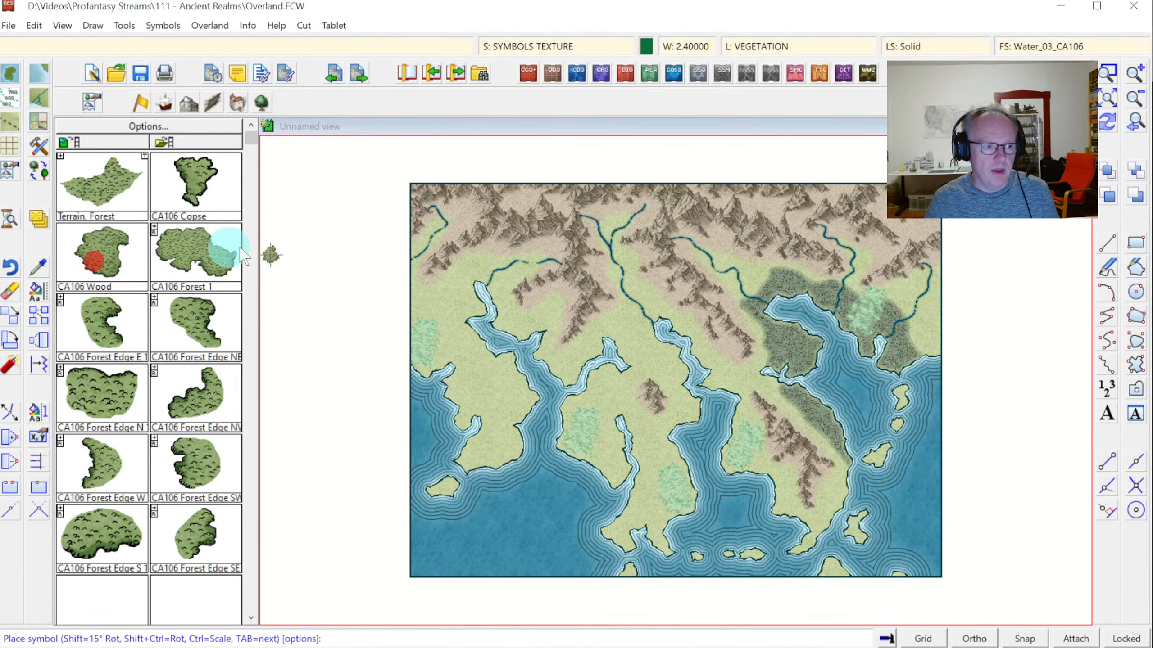
left_click(1109, 76)
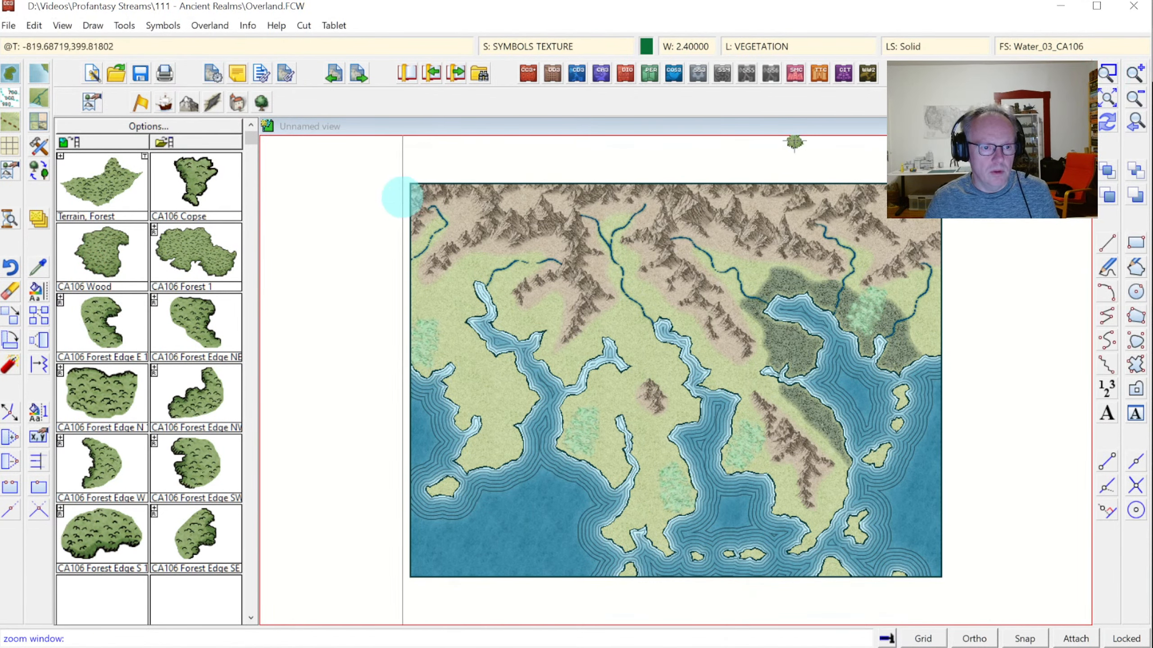
left_click(396, 200)
left_click(657, 404)
left_click(191, 291)
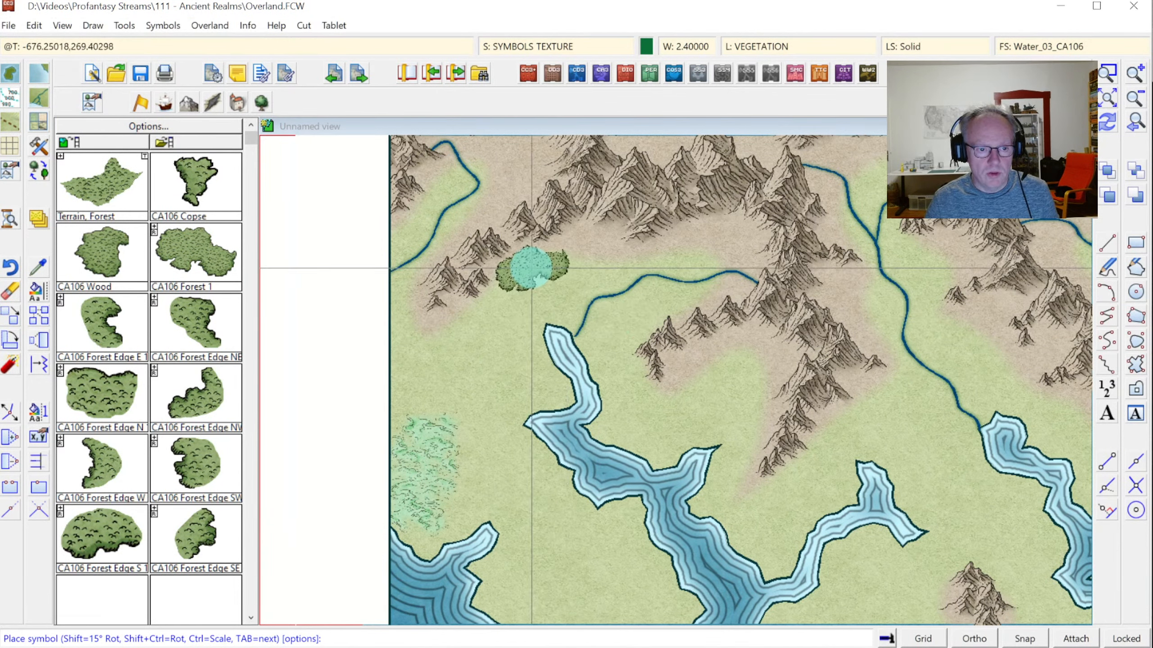
left_click(531, 268)
Move the end node of the northwestern river onto the shore at the head of the long inlet.
left_click(1107, 73)
left_click(463, 212)
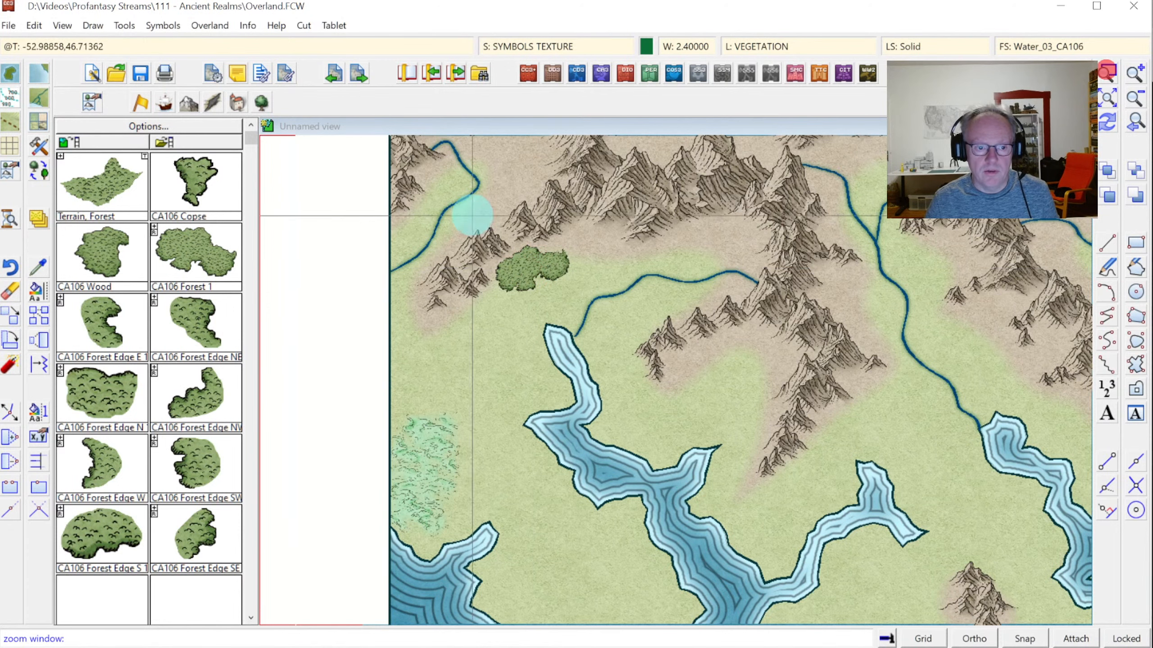
left_click(664, 412)
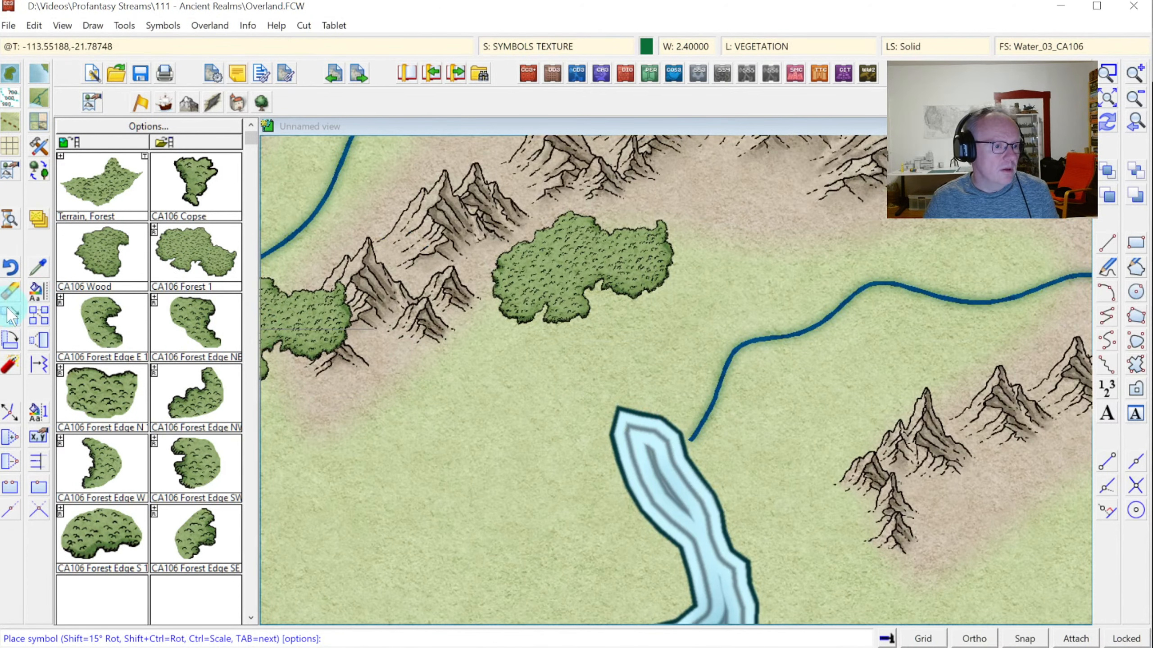
left_click(10, 412)
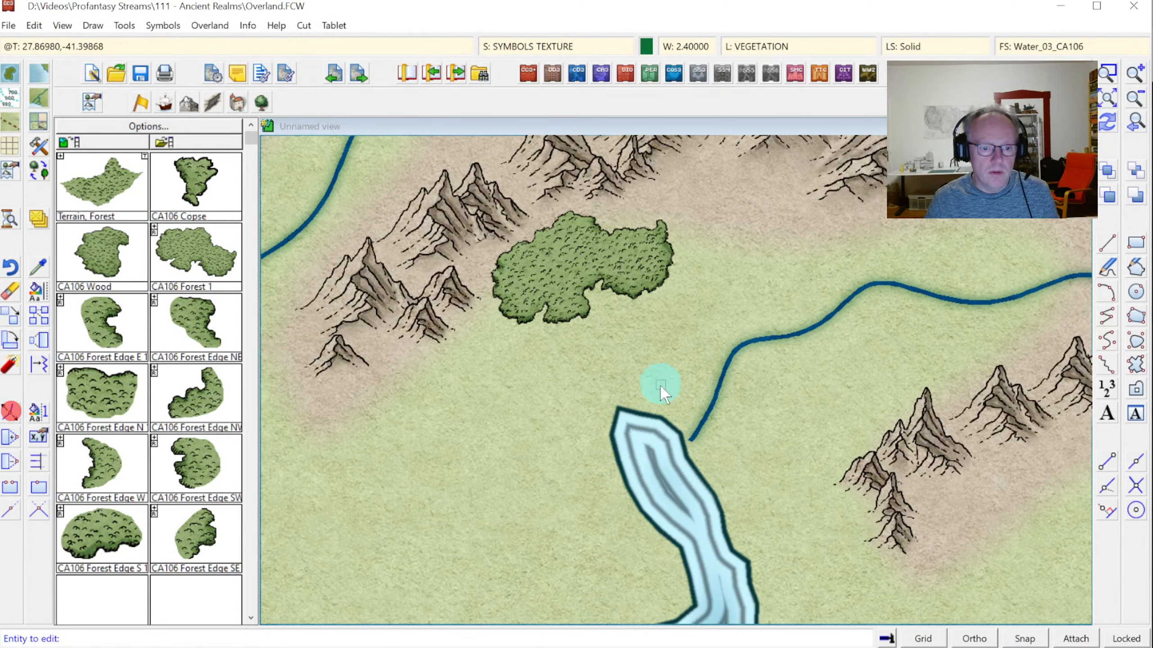
left_click(692, 440)
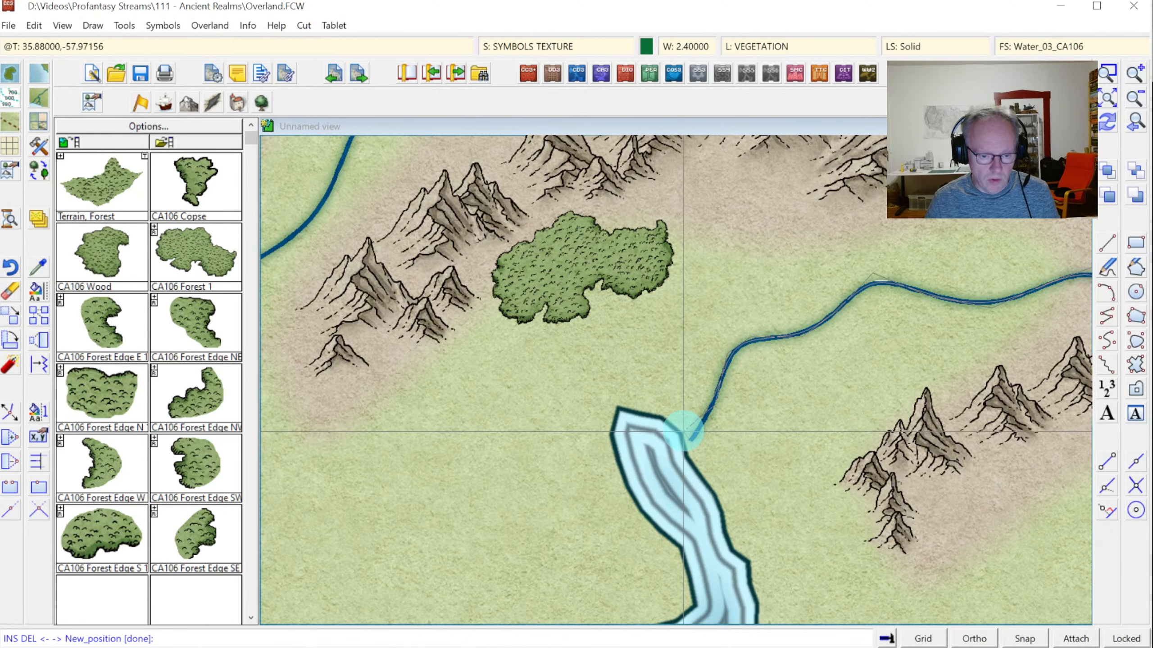
left_click(684, 431)
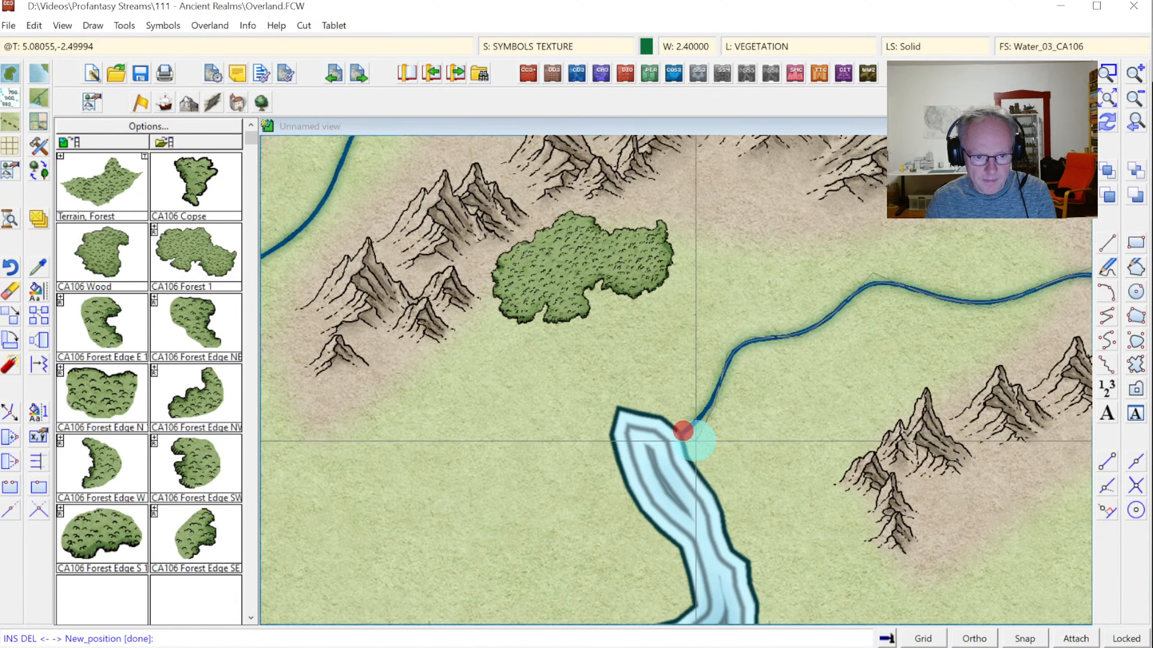
left_click(1136, 122)
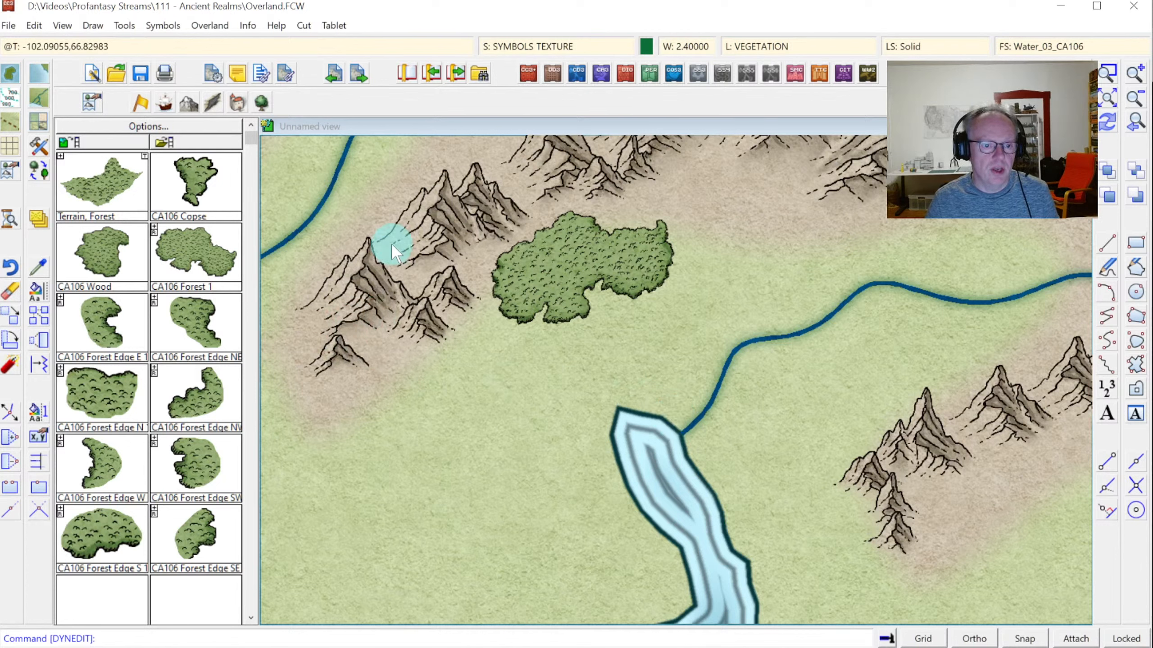
Draw a Terrain, Forest fractal polygon between the northwestern foothills and the head of the long inlet, and redraw the map.
left_click(131, 177)
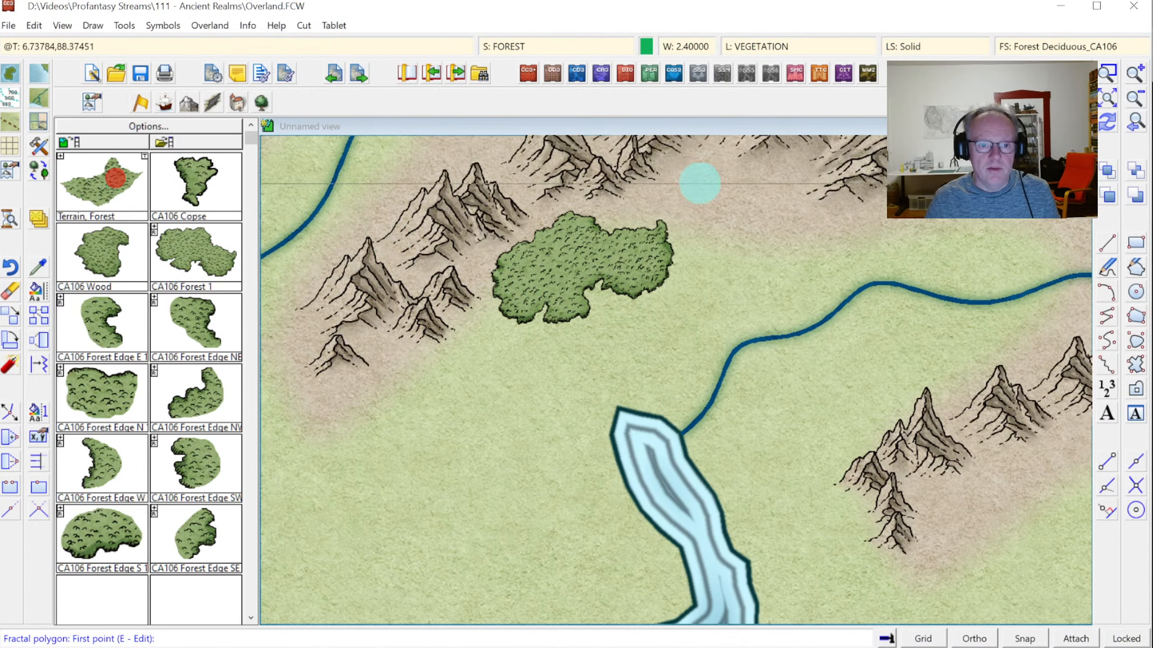
left_click(454, 346)
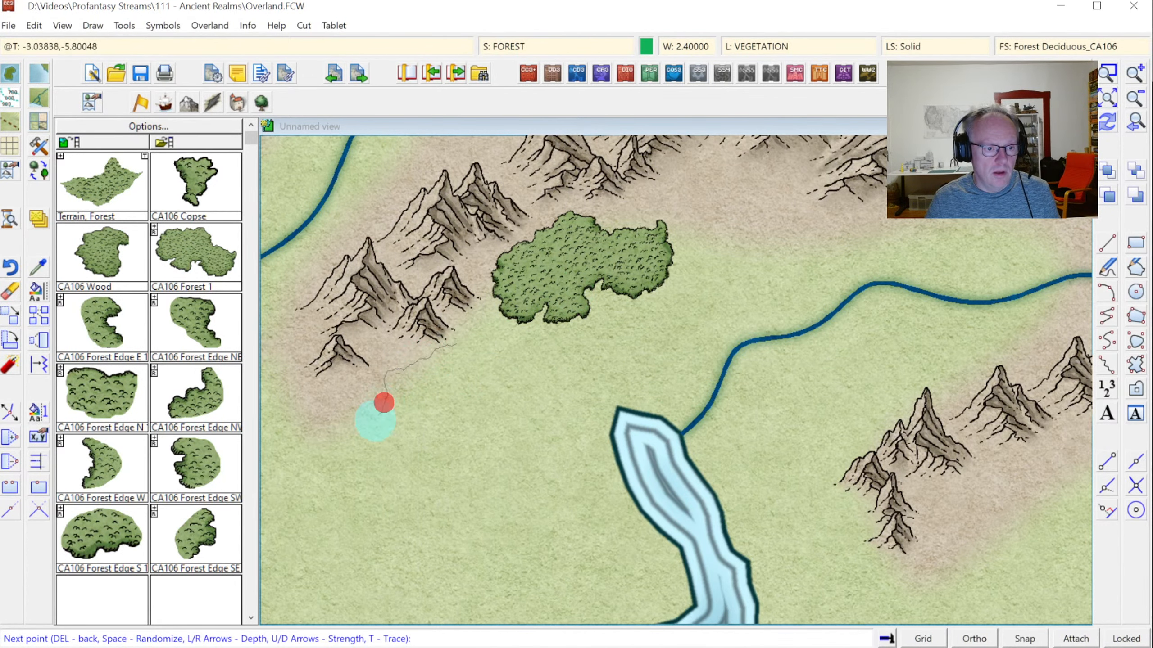
mouse_move(448, 523)
left_mouse_down()
mouse_move(550, 545)
mouse_move(570, 516)
mouse_move(565, 455)
mouse_move(607, 386)
mouse_move(587, 351)
mouse_move(505, 341)
mouse_move(478, 324)
left_mouse_up()
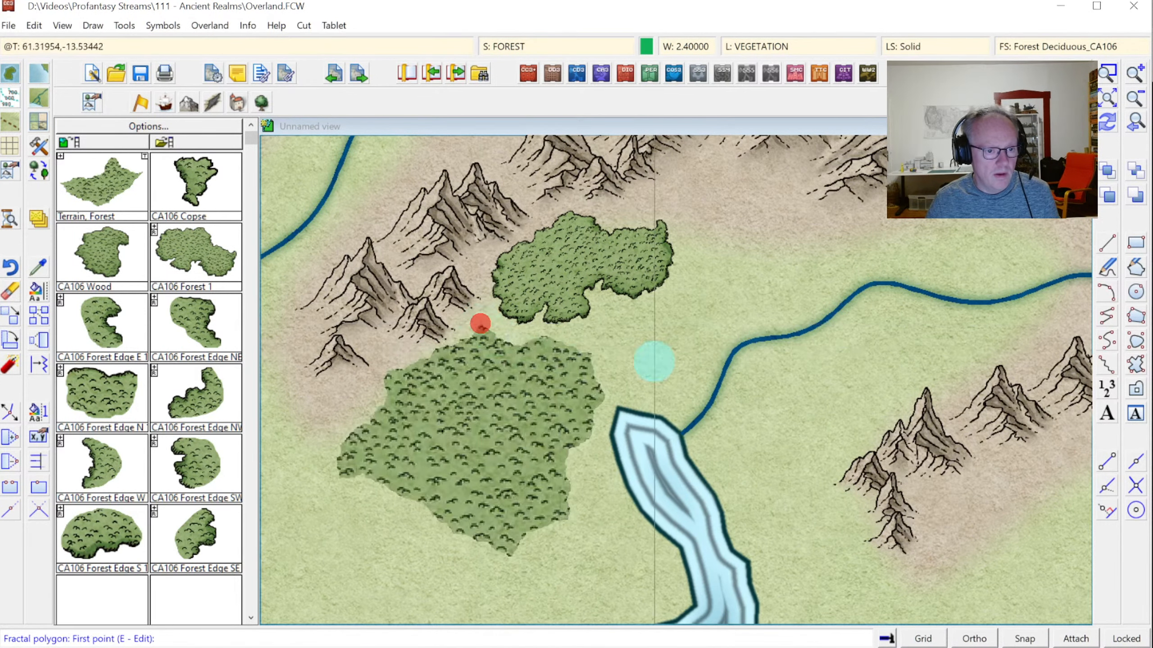
left_click(1106, 123)
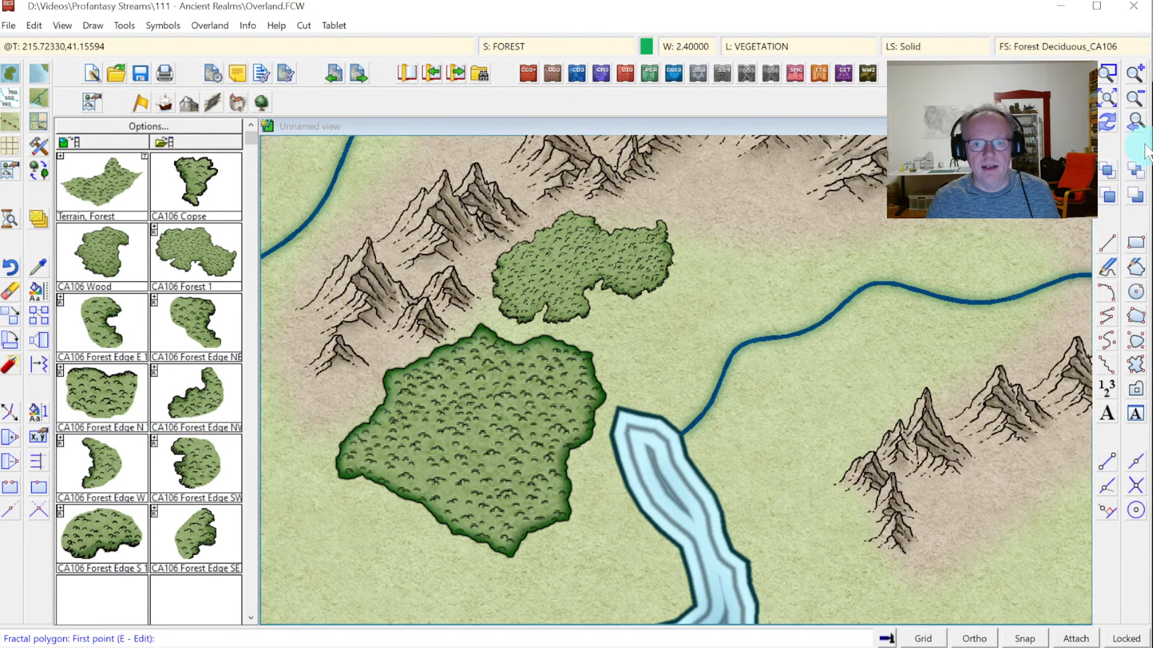
Erase the CA106 Forest 1 symbol located just north of the drawn forest area.
left_click(1136, 96)
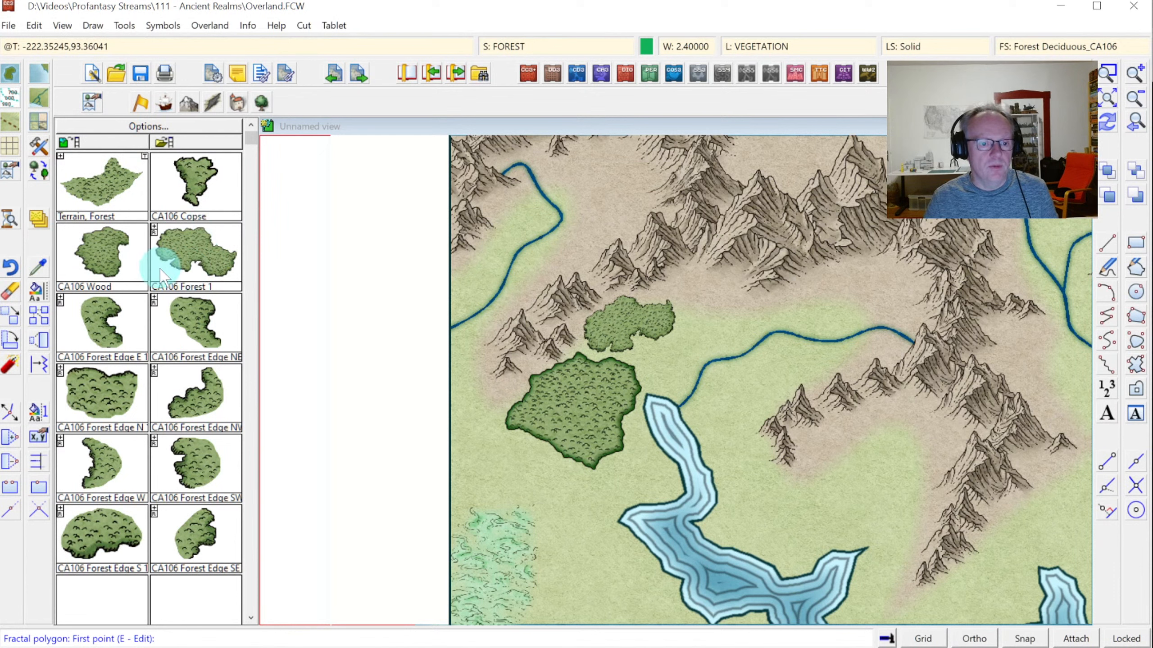
left_click(9, 295)
left_click(668, 334)
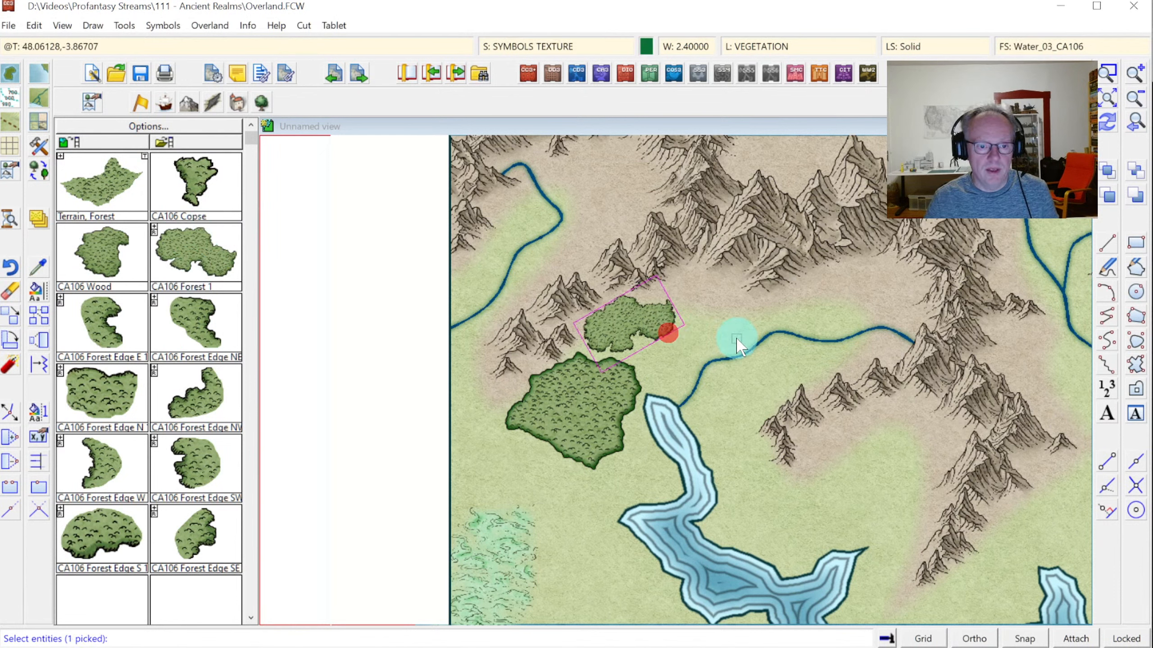
right_click(739, 334)
Draw a second Terrain, Forest polygon between the northern mountains and the river's north bank, and redraw the map.
left_click(95, 178)
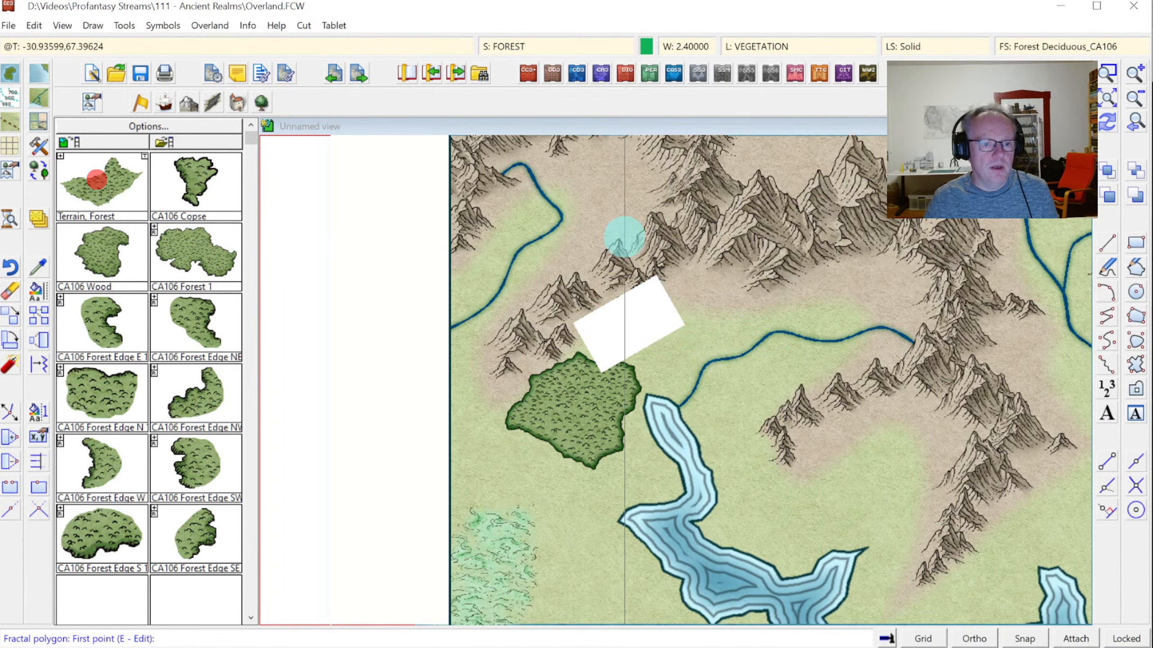
left_click(667, 271)
mouse_move(667, 271)
left_mouse_down()
mouse_move(591, 319)
mouse_move(595, 336)
mouse_move(670, 376)
mouse_move(763, 317)
mouse_move(828, 332)
mouse_move(867, 316)
mouse_move(915, 318)
mouse_move(930, 296)
mouse_move(930, 271)
mouse_move(907, 252)
mouse_move(874, 249)
mouse_move(783, 285)
mouse_move(720, 268)
left_mouse_up()
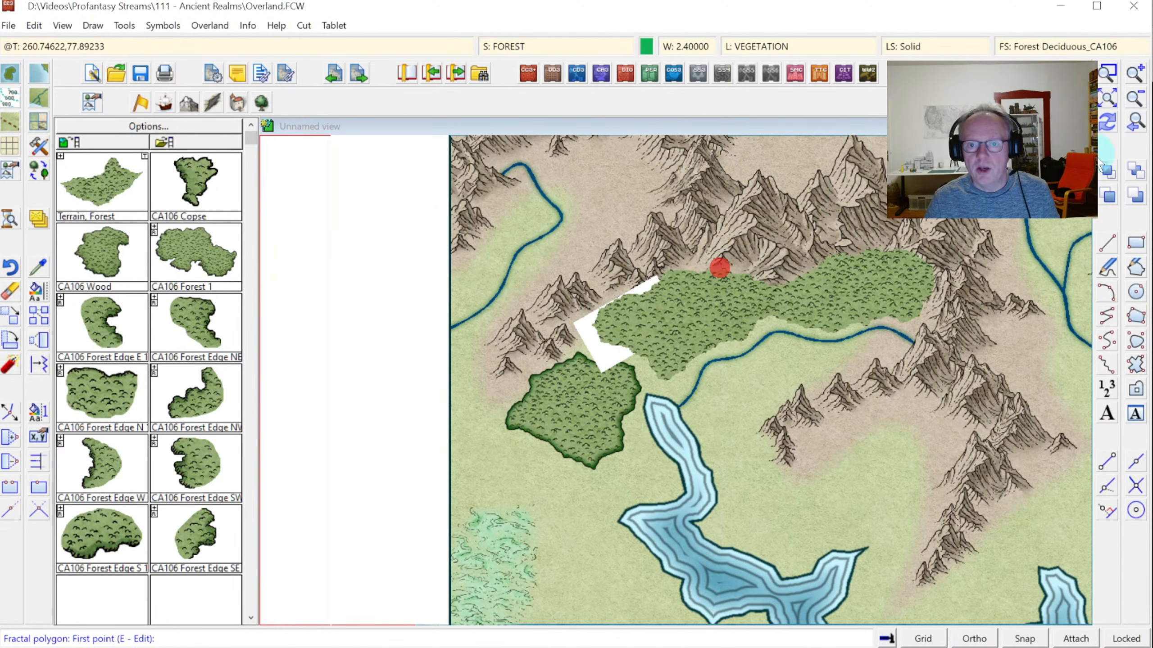
left_click(1107, 122)
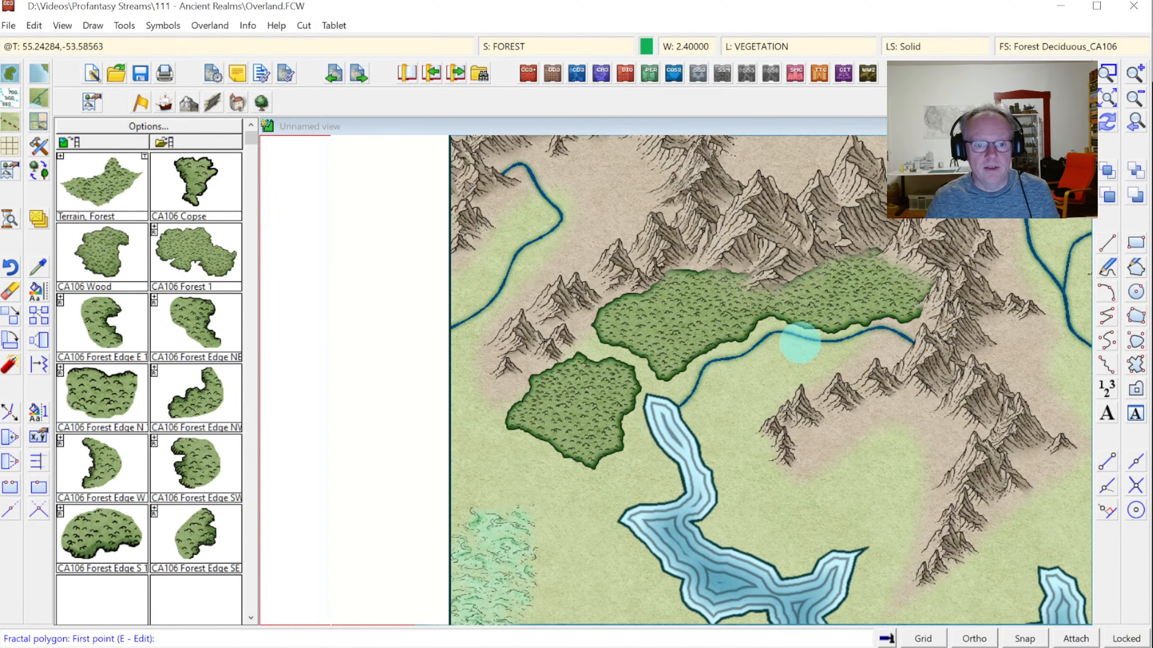
Draw a third forest polygon south of the river, from the inlet's east shore along the small mountain ridge to the river's eastern source.
left_click_drag(786, 346, 717, 370)
left_click(720, 388)
left_click(698, 417)
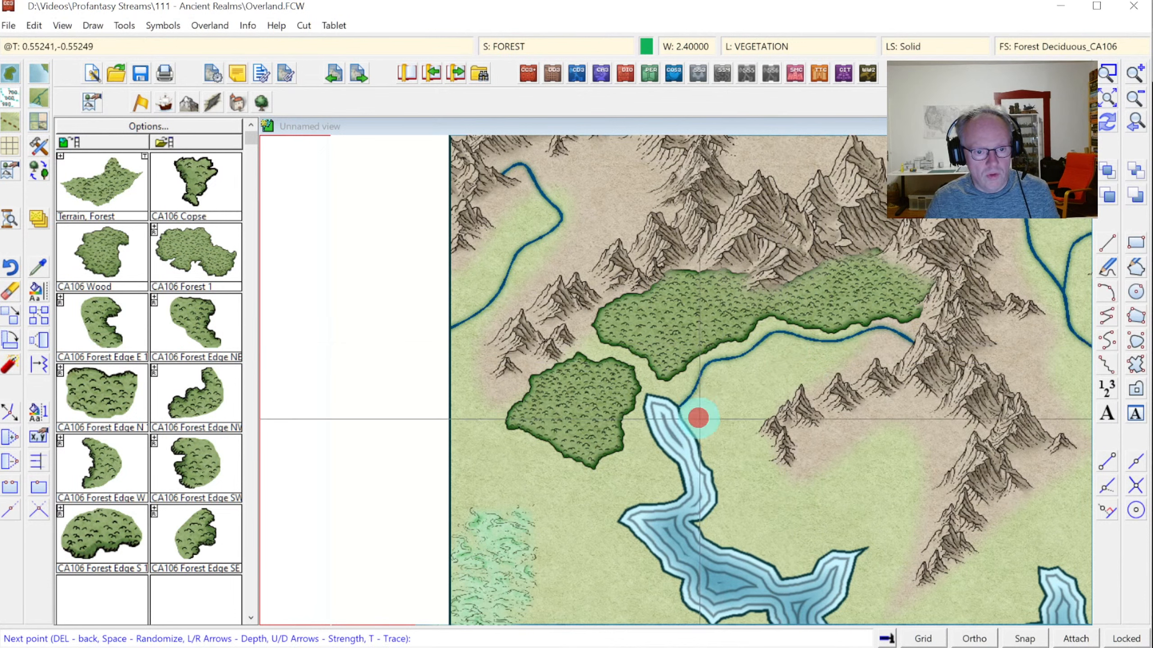
left_click(716, 438)
left_click(725, 456)
left_click(780, 417)
left_click(813, 399)
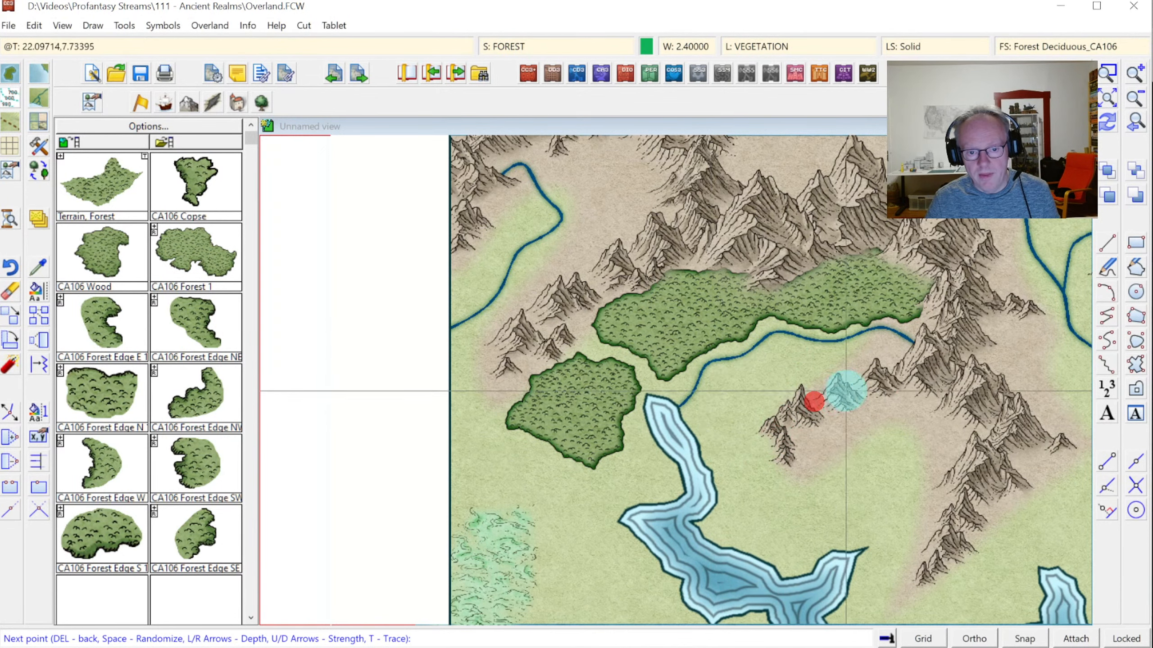
left_click(885, 373)
left_click(915, 353)
left_click(906, 342)
left_click(872, 339)
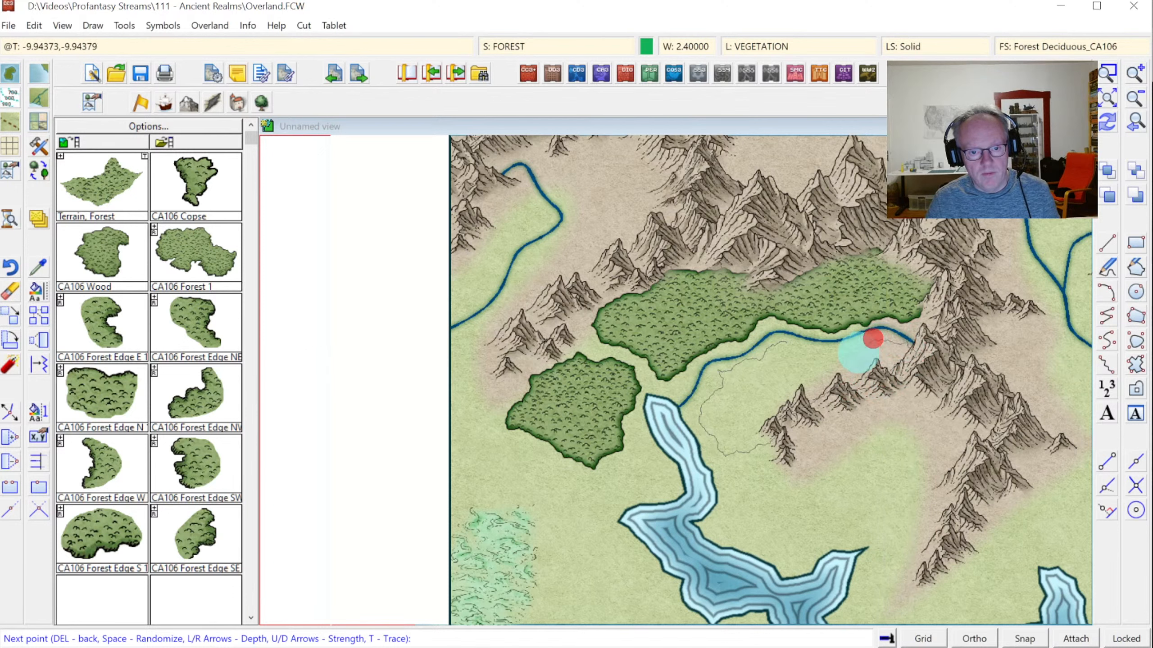
left_click(855, 353)
left_click(808, 342)
right_click(808, 342)
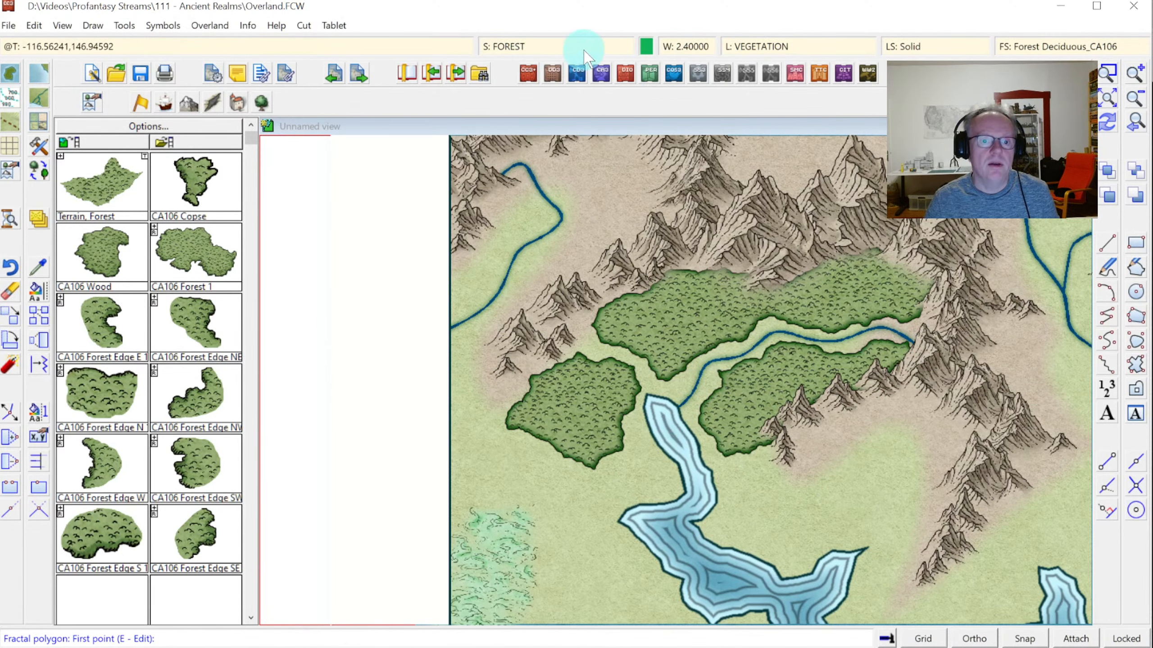
Move the FOREST sheet below the SYMBOLS sheet in the drawing's sheet order and apply the change.
left_click(549, 44)
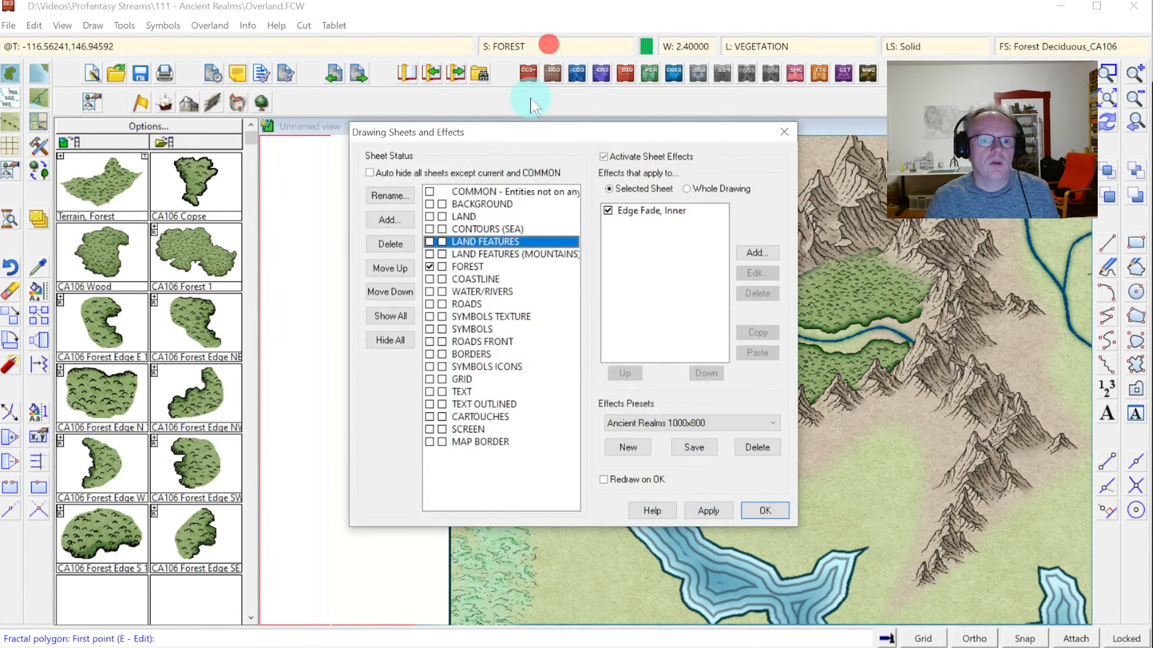
left_click(462, 267)
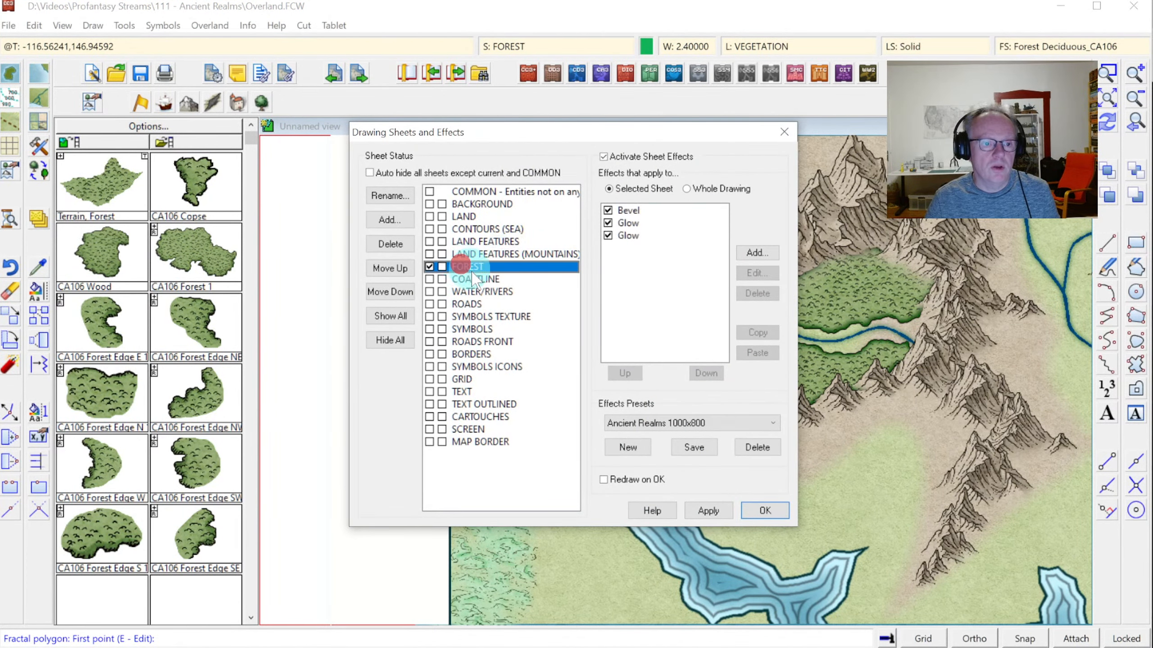
left_click(390, 292)
left_click(389, 292)
left_click(389, 292)
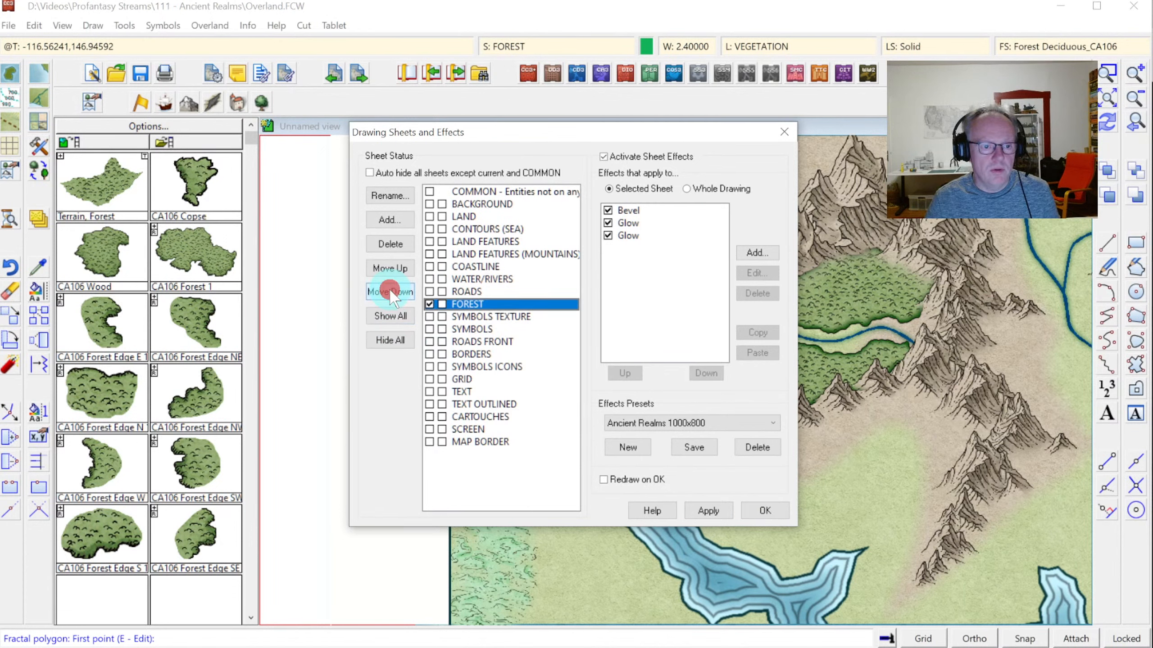
left_click(389, 293)
left_click(390, 293)
left_click(766, 509)
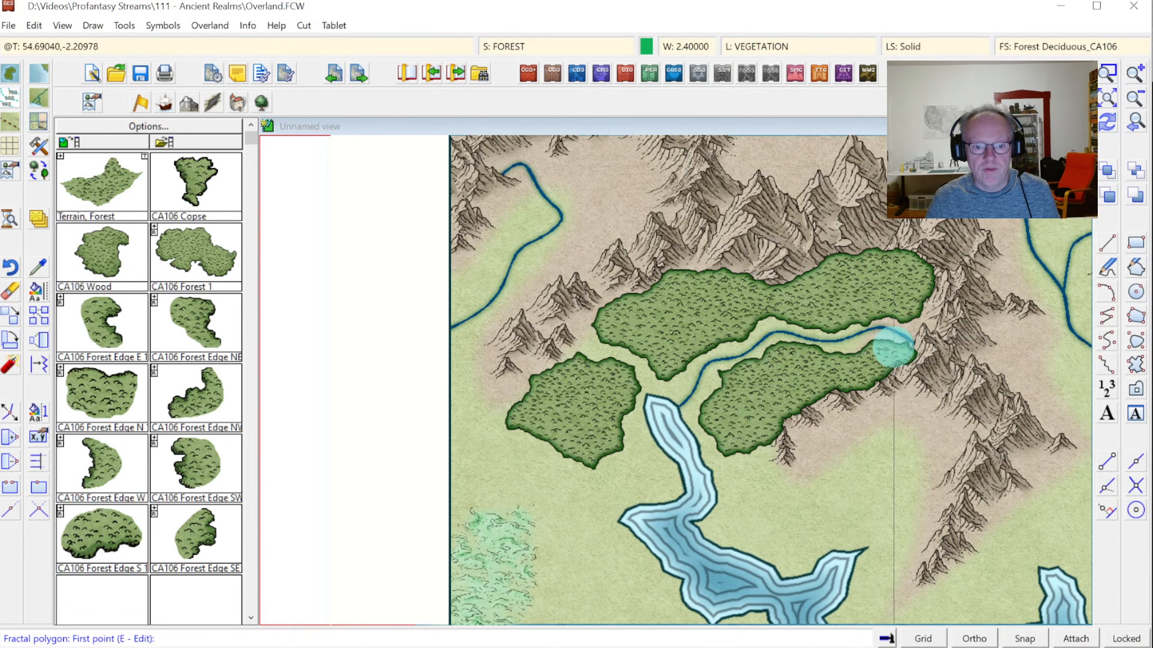
Move the FOREST sheet back up to sit directly after LAND FEATURES (MOUNTAINS) and apply the order.
left_click(518, 46)
left_click(391, 268)
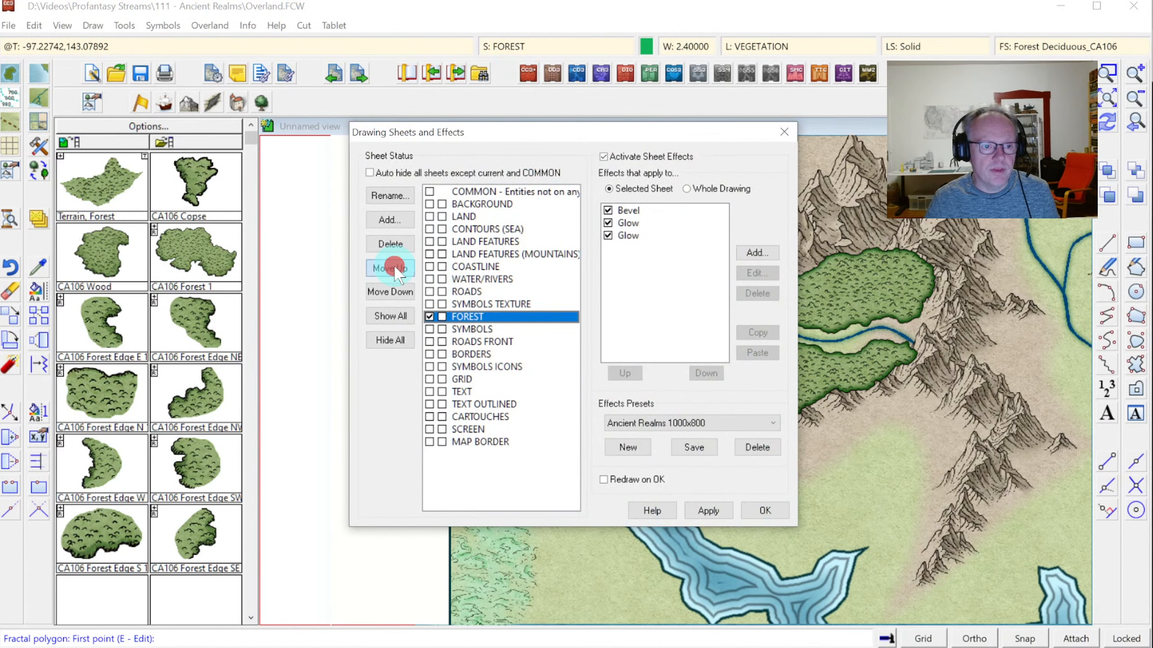
left_click(391, 269)
left_click(392, 268)
left_click(391, 268)
left_click(391, 269)
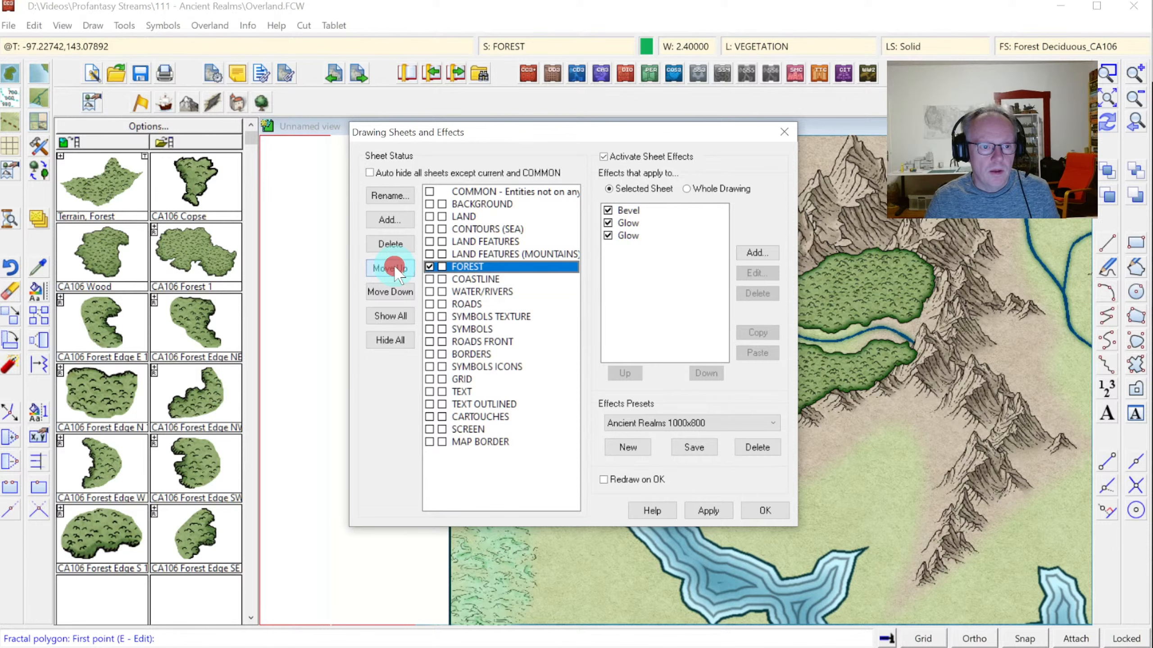
left_click(764, 511)
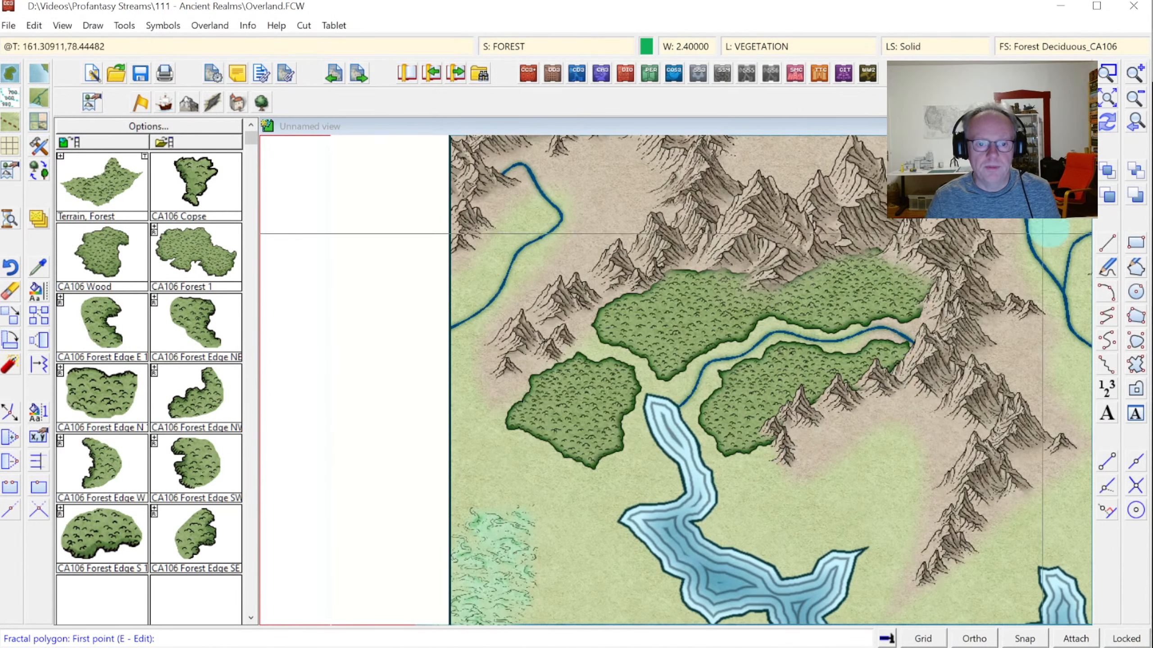
Draw a Terrain, Forest polygon around the river in the map's northwest corner, overlapping the western map border, and redraw the map.
left_click(1135, 121)
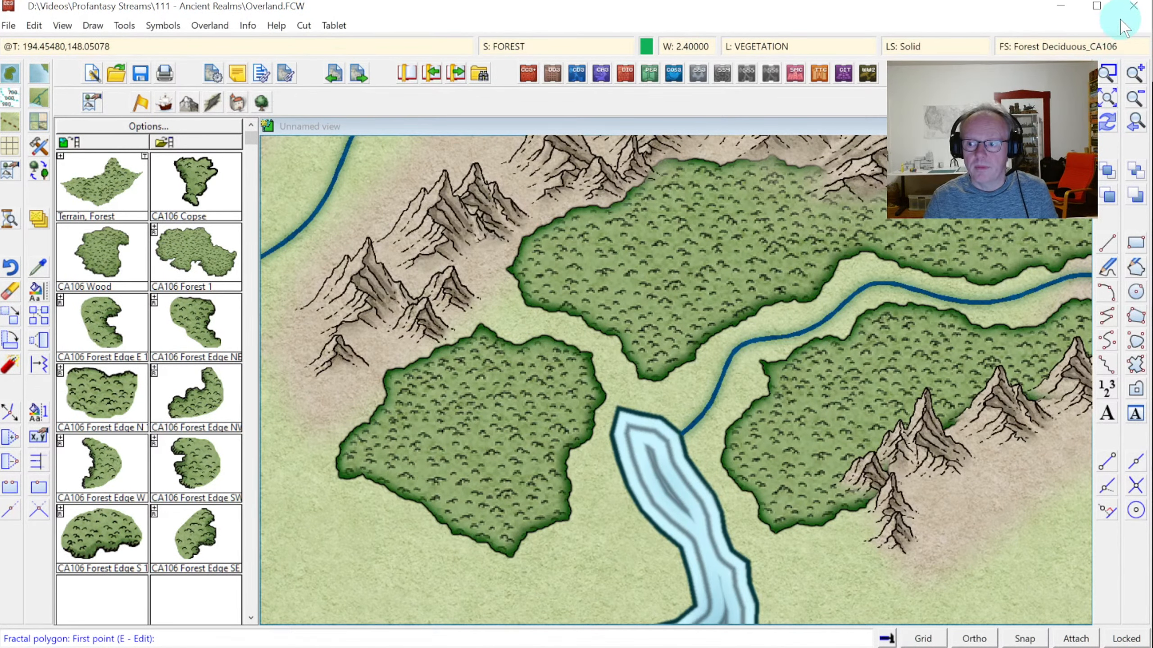
left_click(1107, 98)
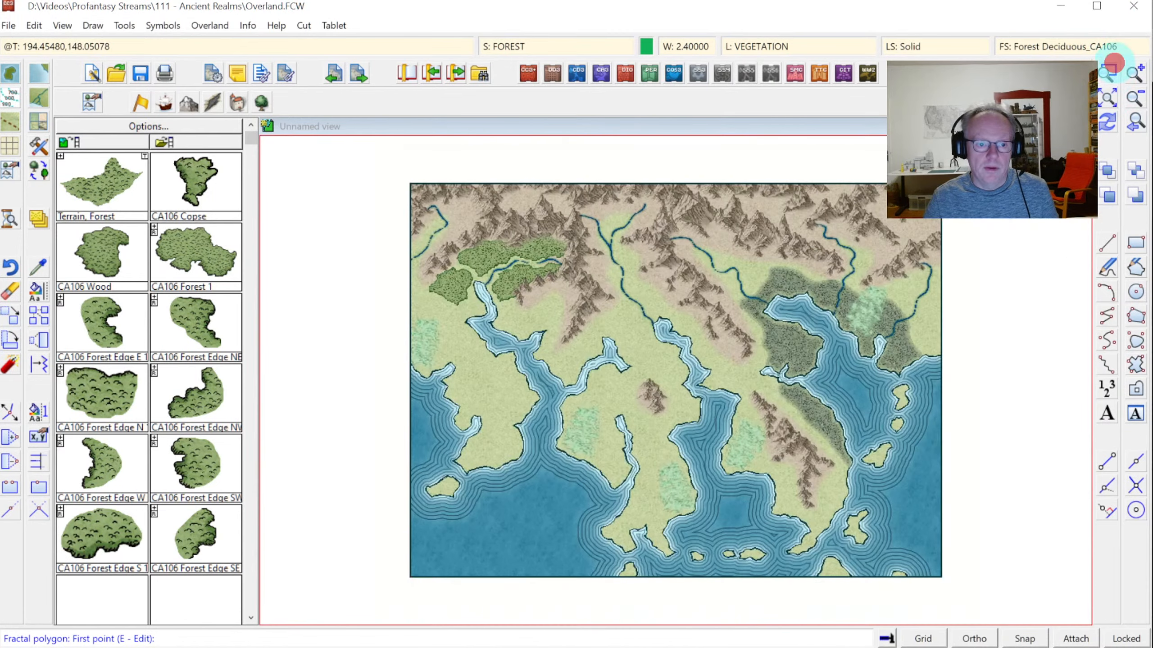
left_click(1108, 73)
left_click(388, 191)
left_click(831, 420)
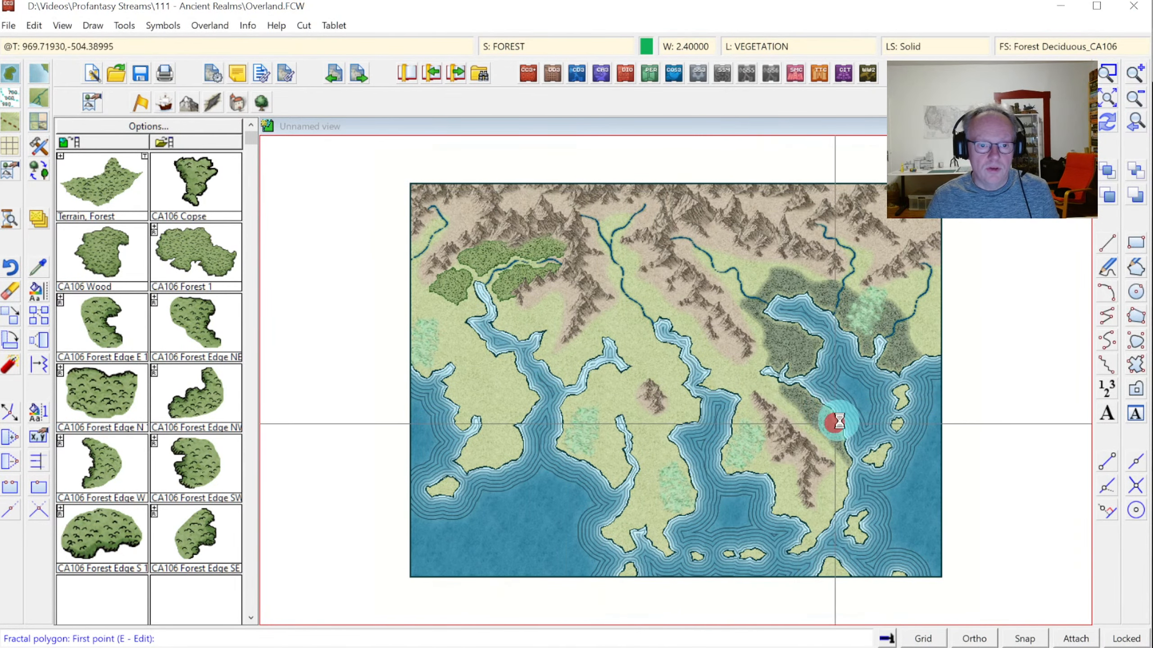
left_click(103, 198)
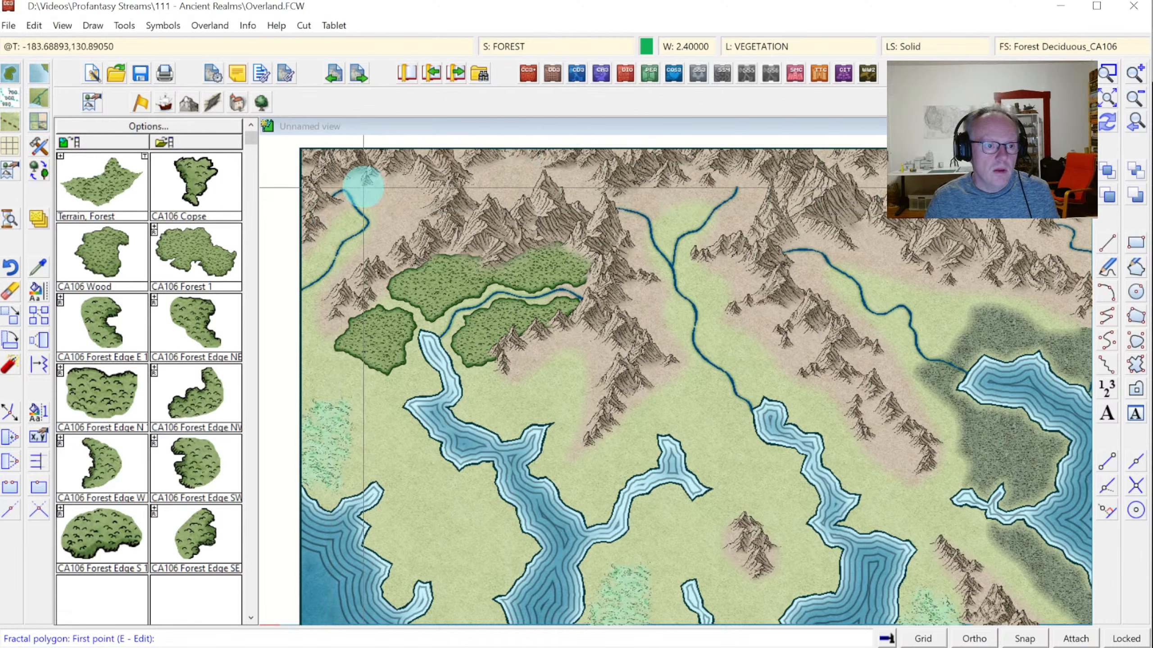
left_click(312, 238)
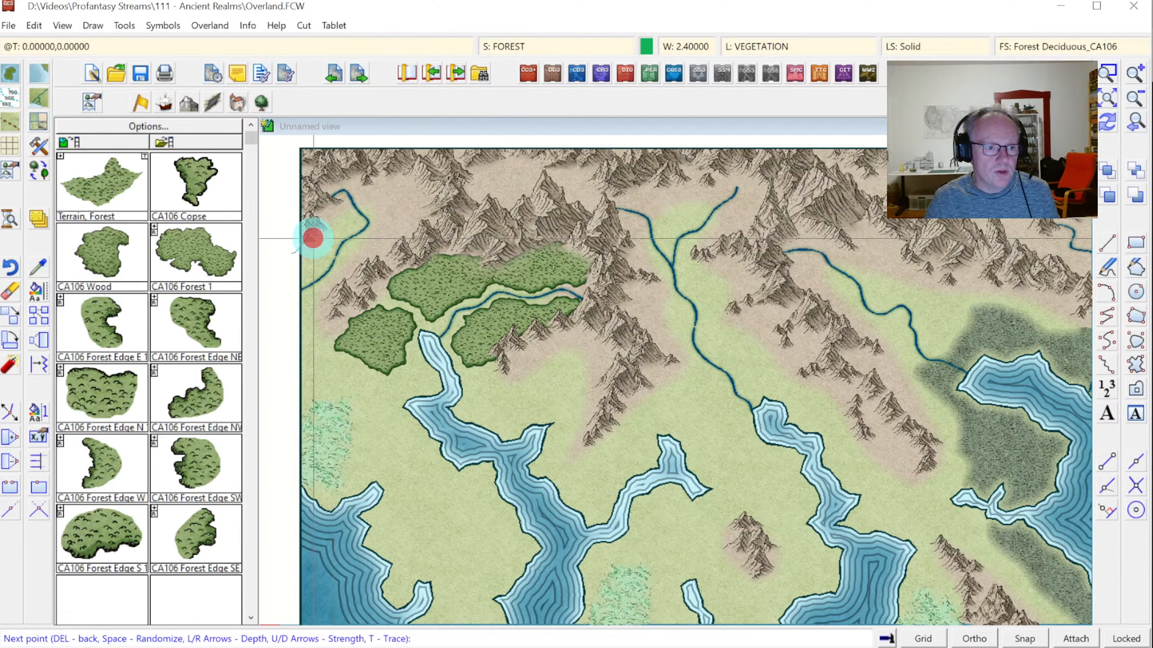
left_click(323, 226)
left_click(344, 204)
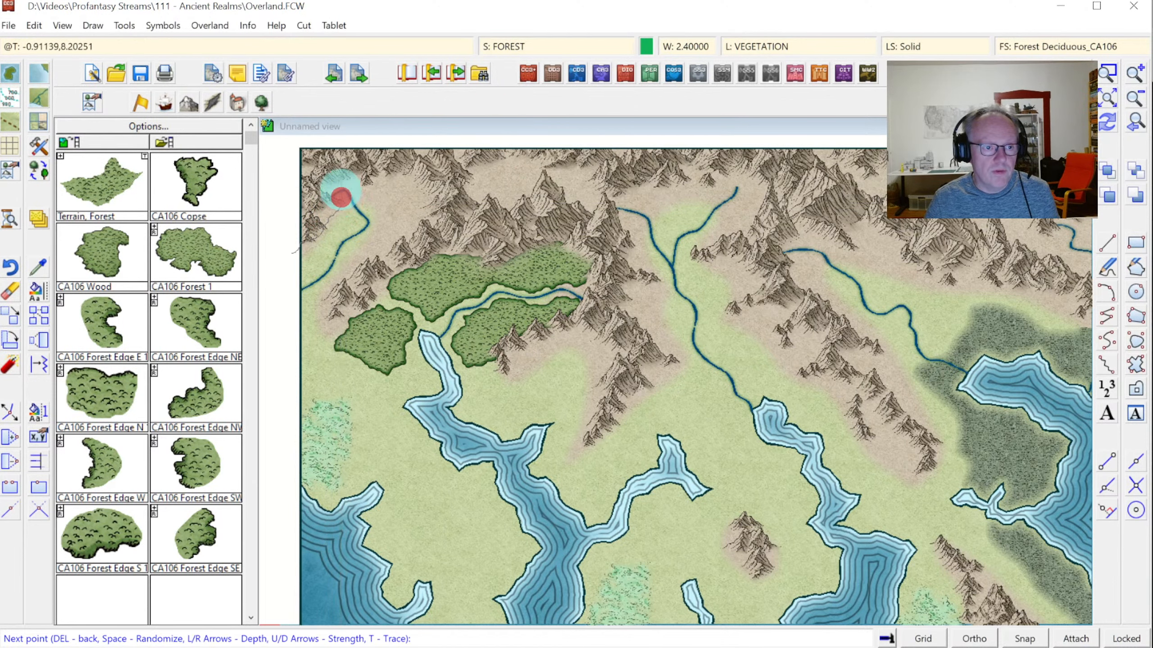
left_click(366, 178)
left_click(388, 179)
left_click(423, 191)
left_click(429, 207)
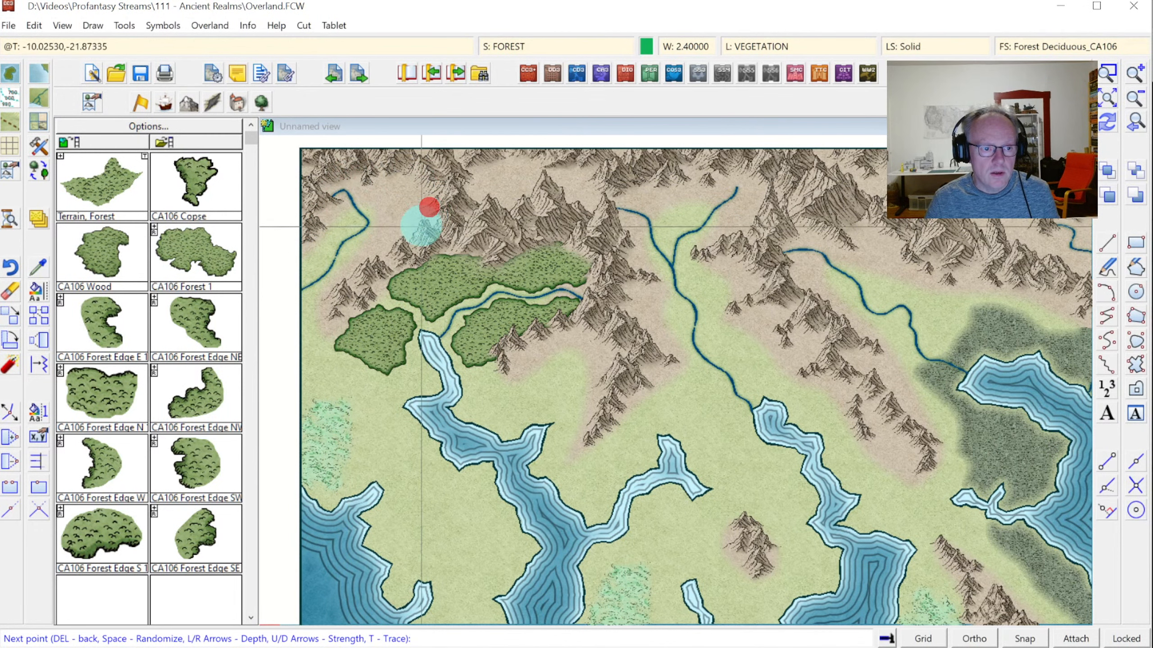
left_click(396, 249)
left_click(359, 270)
left_click(334, 288)
left_click(327, 303)
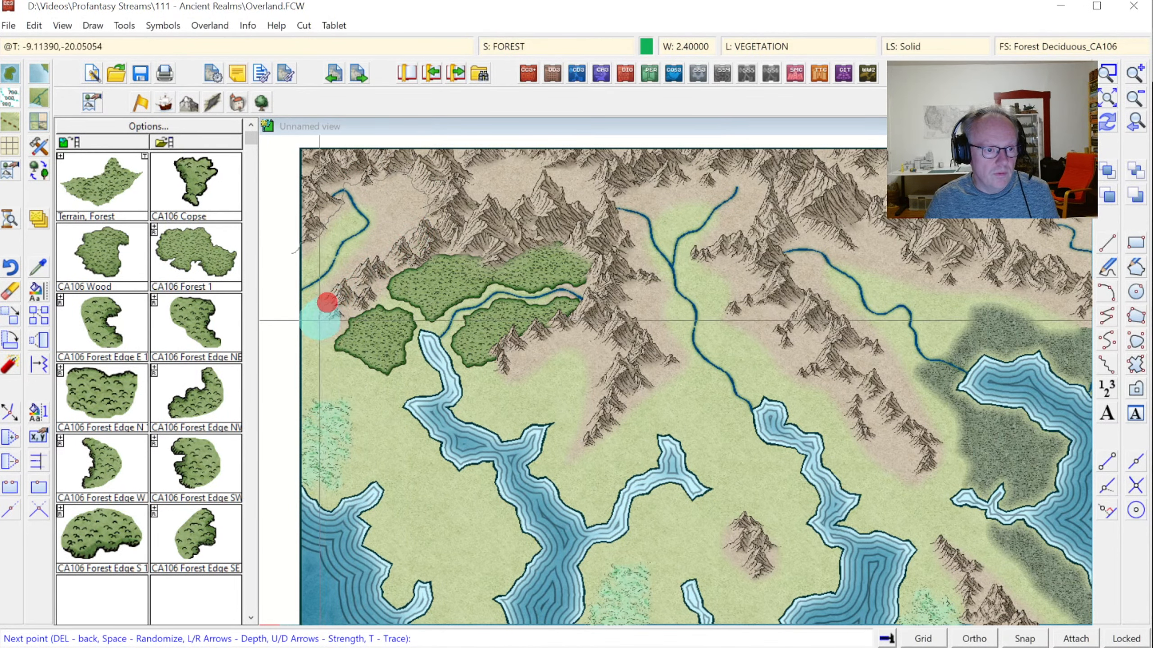
left_click(318, 322)
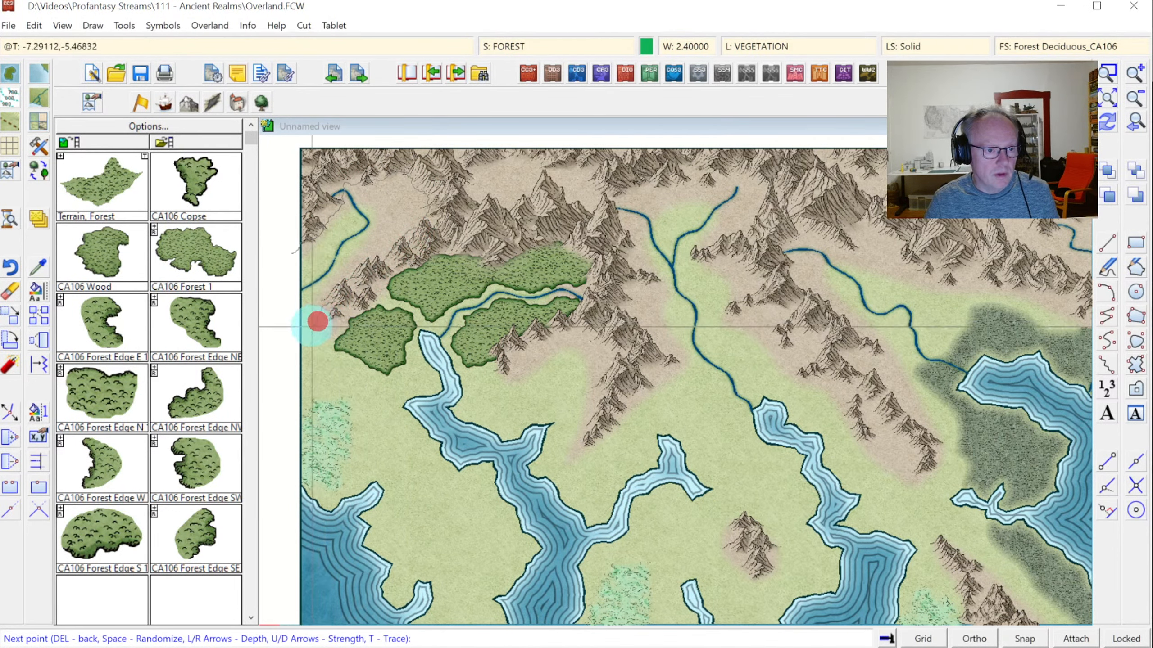
left_click(251, 269)
left_click(276, 260)
right_click(288, 227)
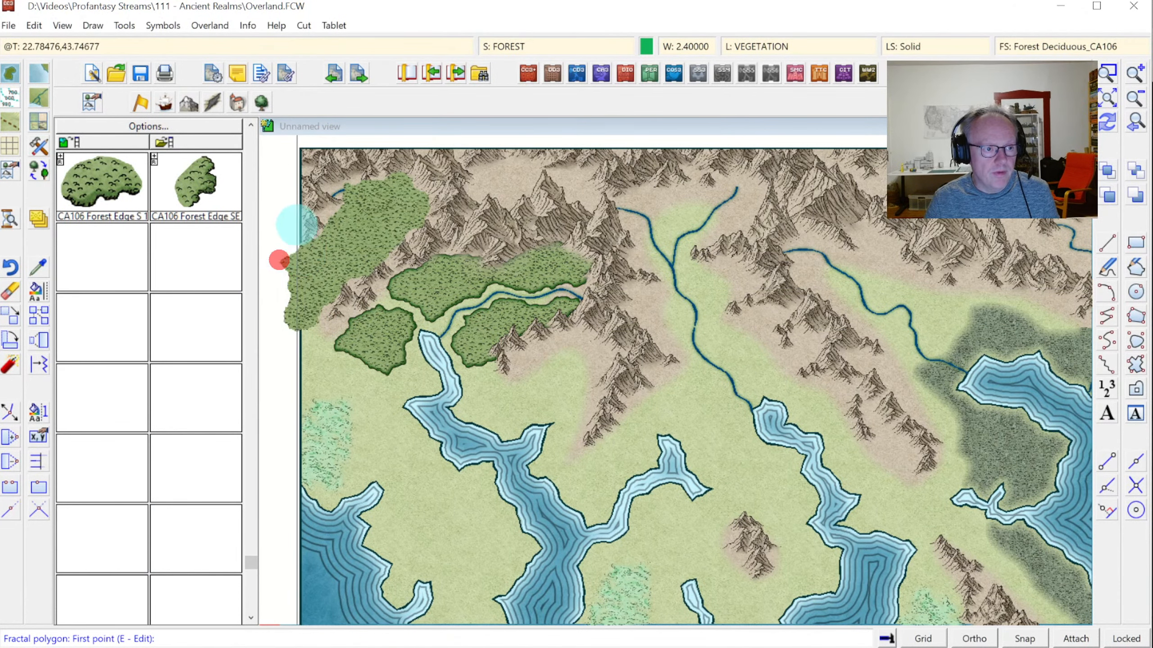
left_click(253, 161)
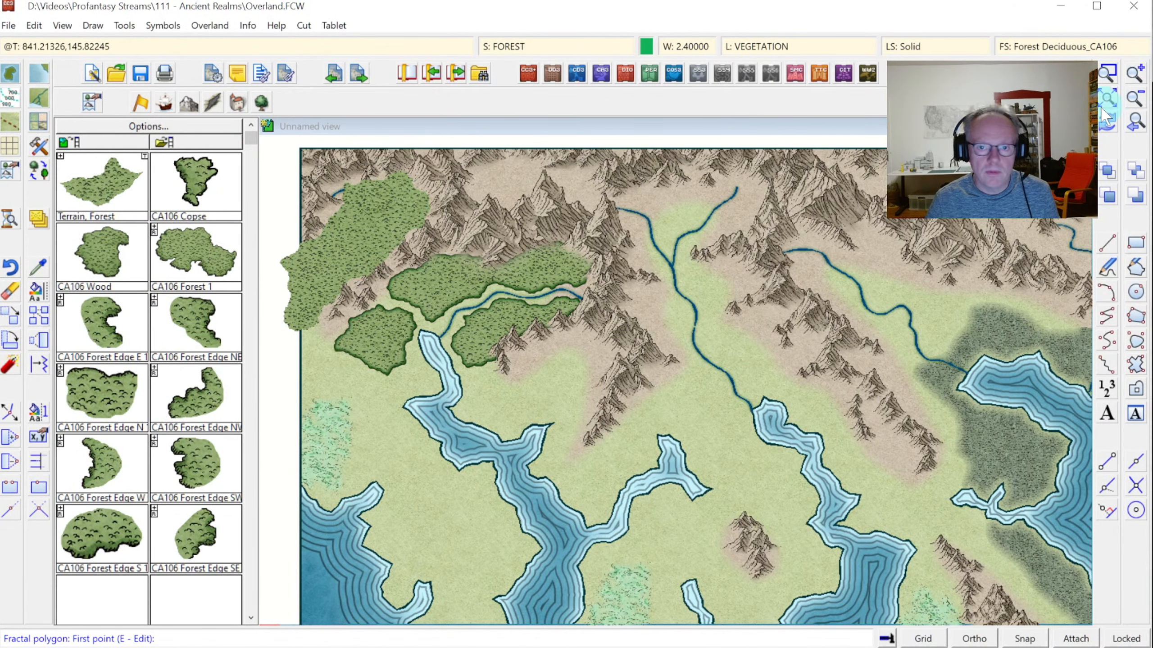
left_click(1111, 125)
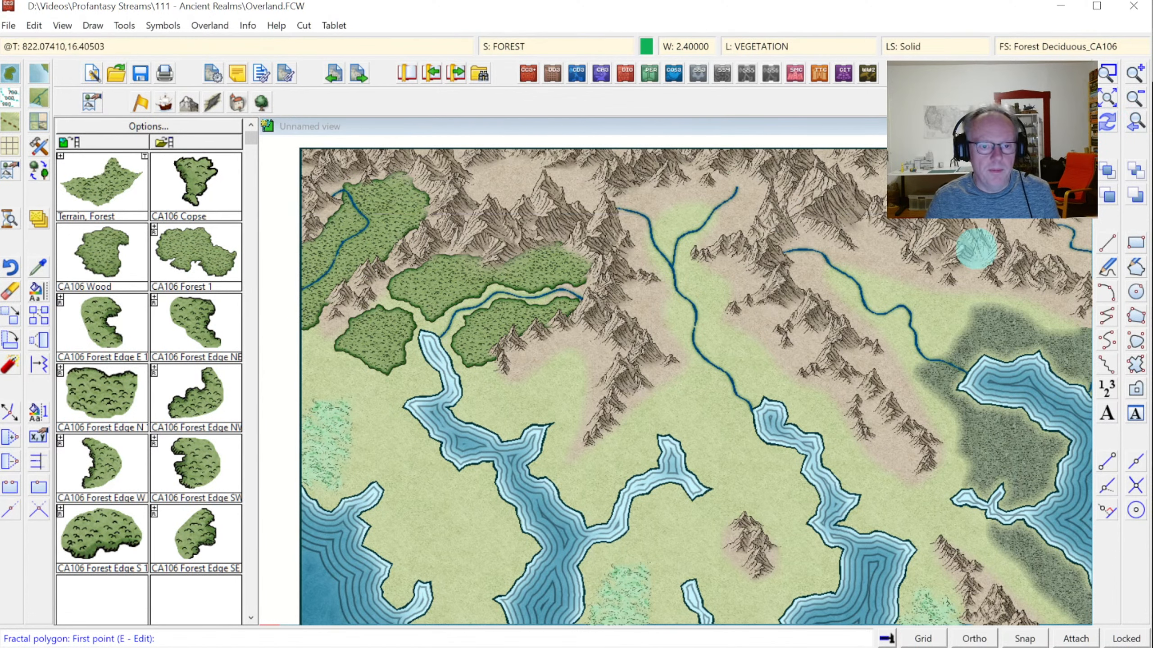
Draw a Terrain, Forest polygon around the forked river in the north, with a lobe reaching south and another onto the eastern ridge, and redraw.
left_click(658, 196)
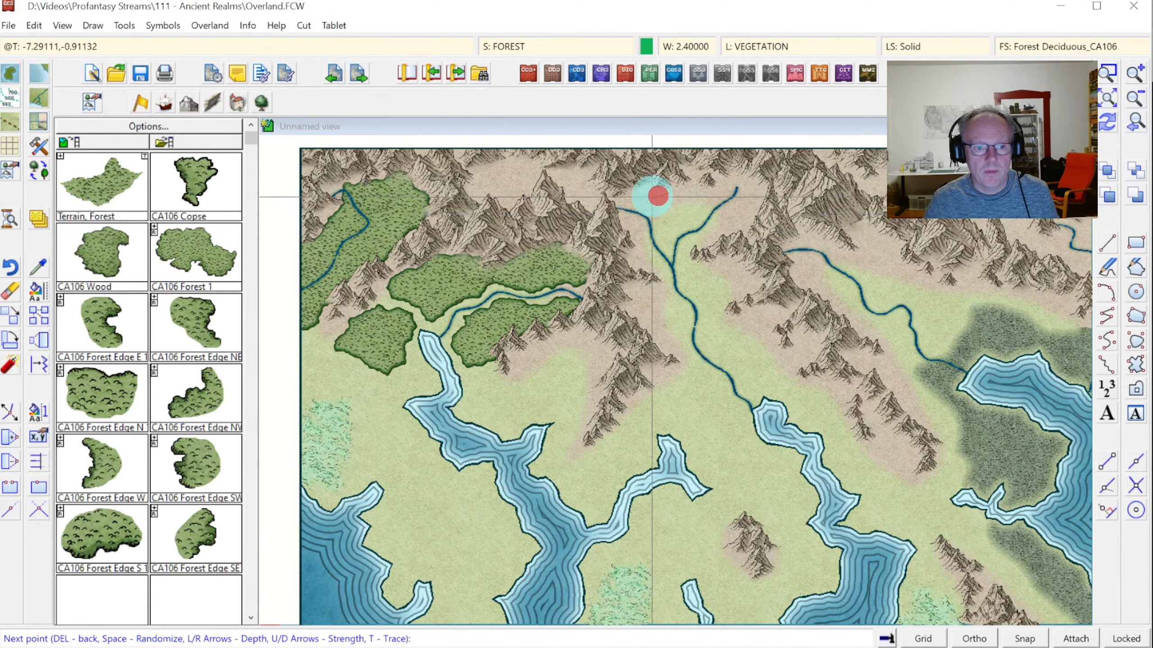
left_click(634, 198)
left_click(622, 227)
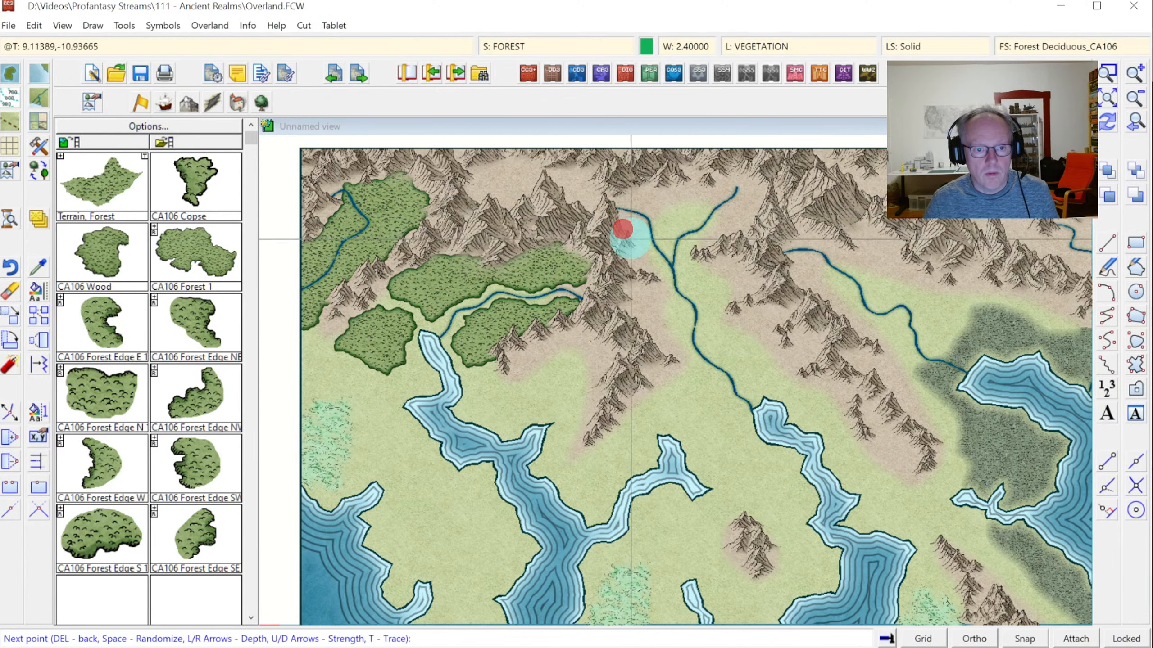
left_click(630, 240)
left_click(620, 271)
left_click(625, 292)
left_click(612, 314)
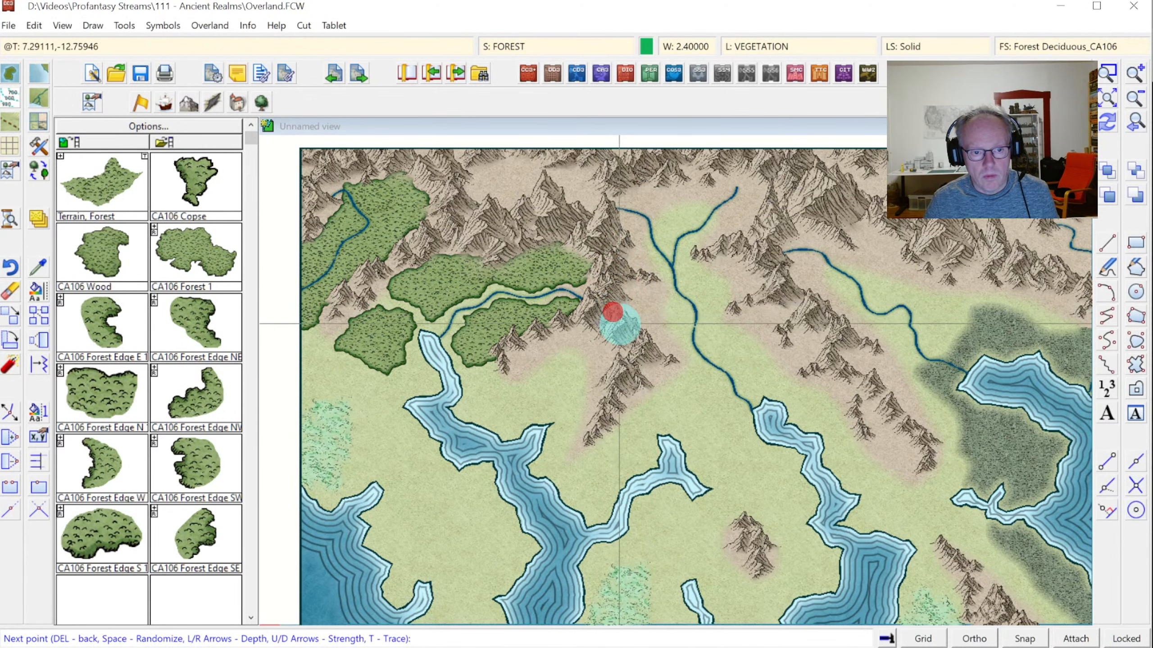
left_click(643, 341)
left_click(667, 363)
left_click(670, 374)
left_click(668, 407)
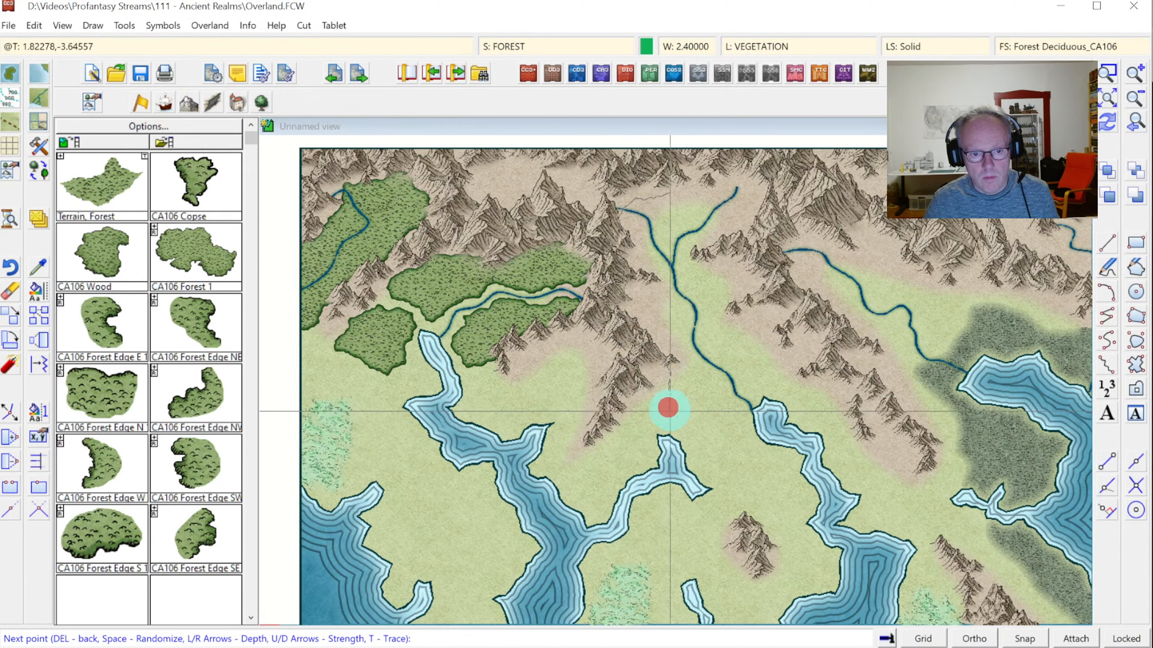
left_click(690, 421)
left_click(704, 414)
left_click(705, 392)
left_click(690, 343)
left_click(722, 353)
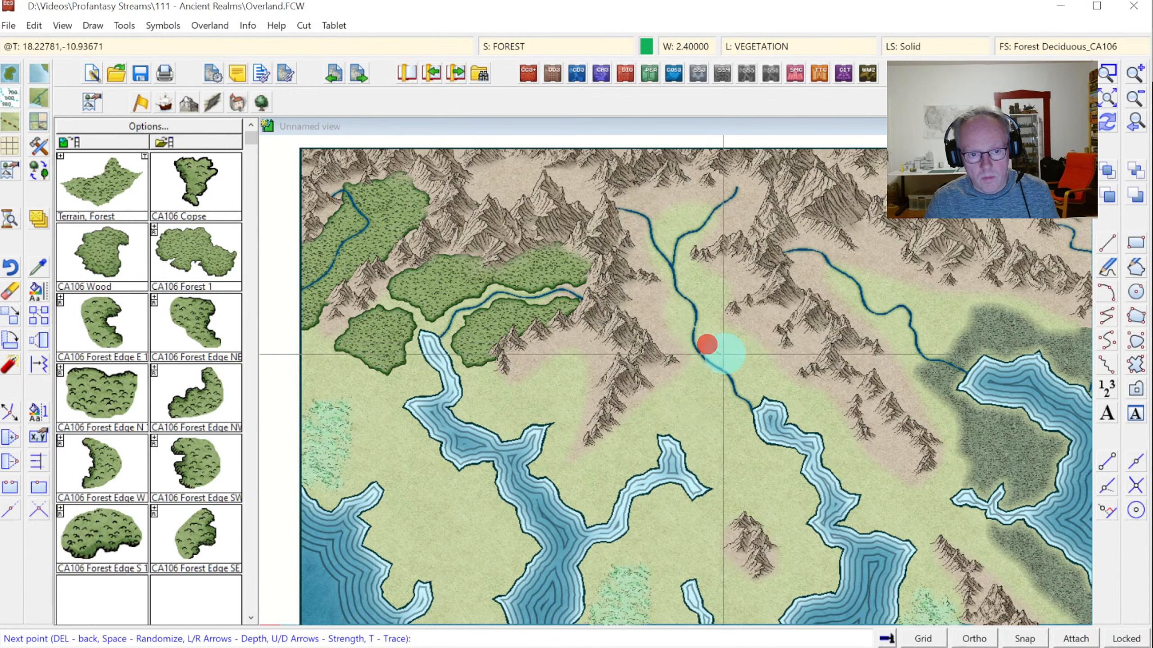
left_click(757, 363)
left_click(777, 362)
left_click(755, 286)
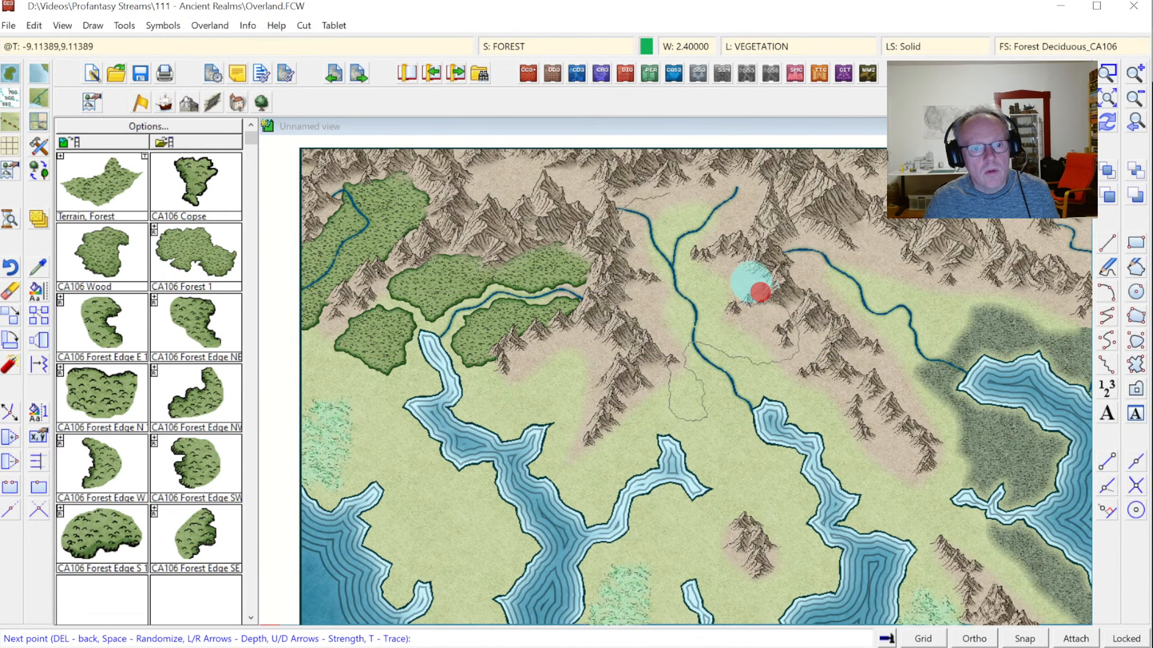
left_click(739, 258)
left_click(748, 225)
left_click(762, 203)
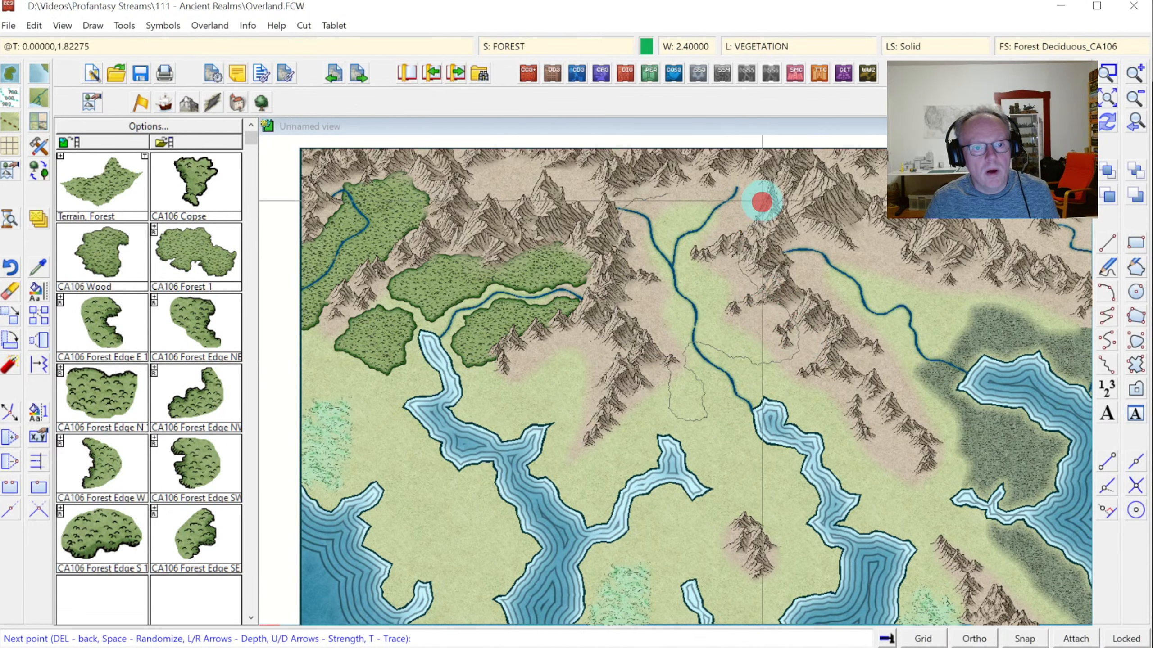
left_click(754, 185)
left_click(729, 174)
left_click(708, 183)
right_click(708, 183)
left_click(1113, 120)
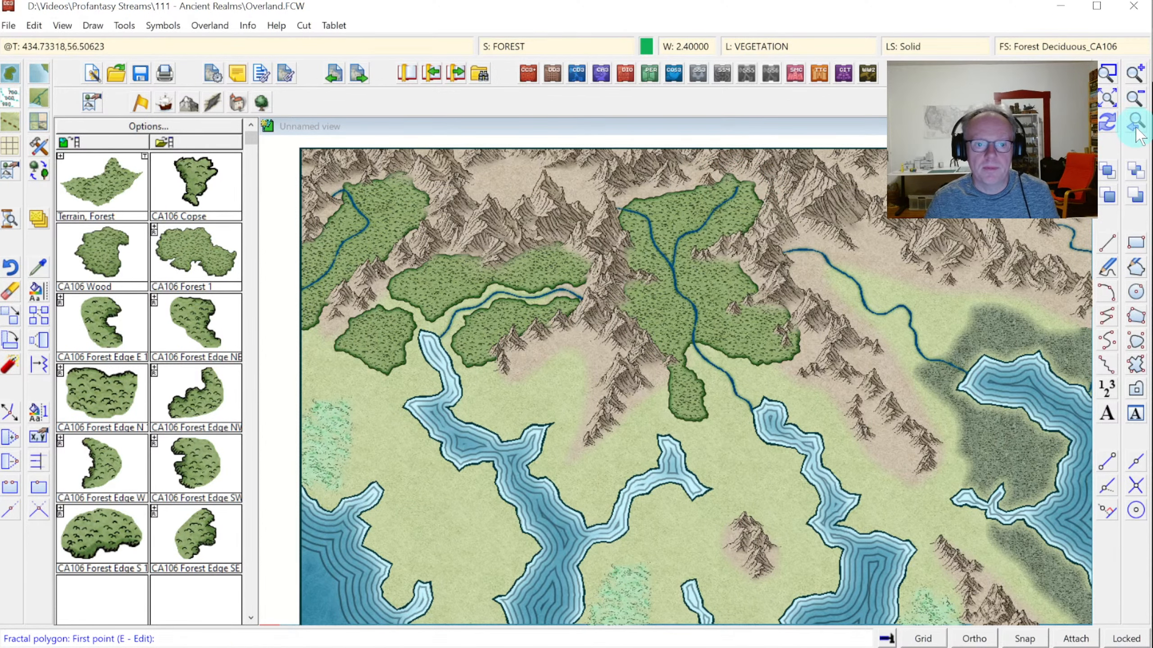
Draw a Terrain, Forest polygon around the river west of the northeastern marsh, extending east between the mountains and marsh edge, and redraw.
left_click(1135, 125)
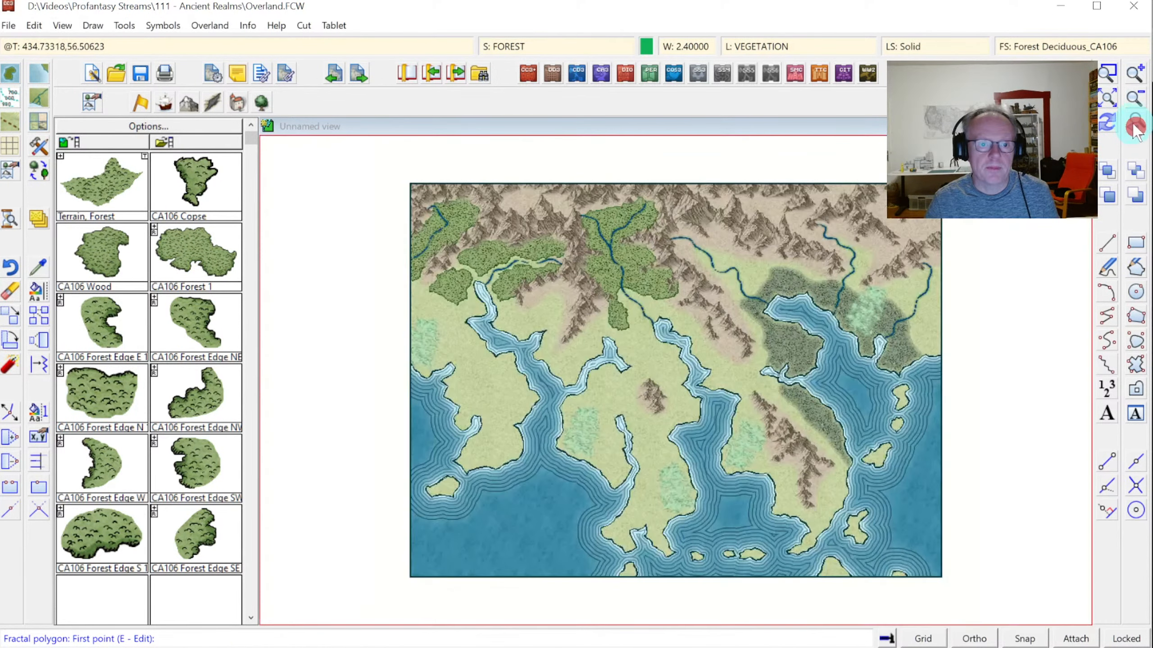
left_click(1107, 75)
left_click(618, 198)
left_click(947, 384)
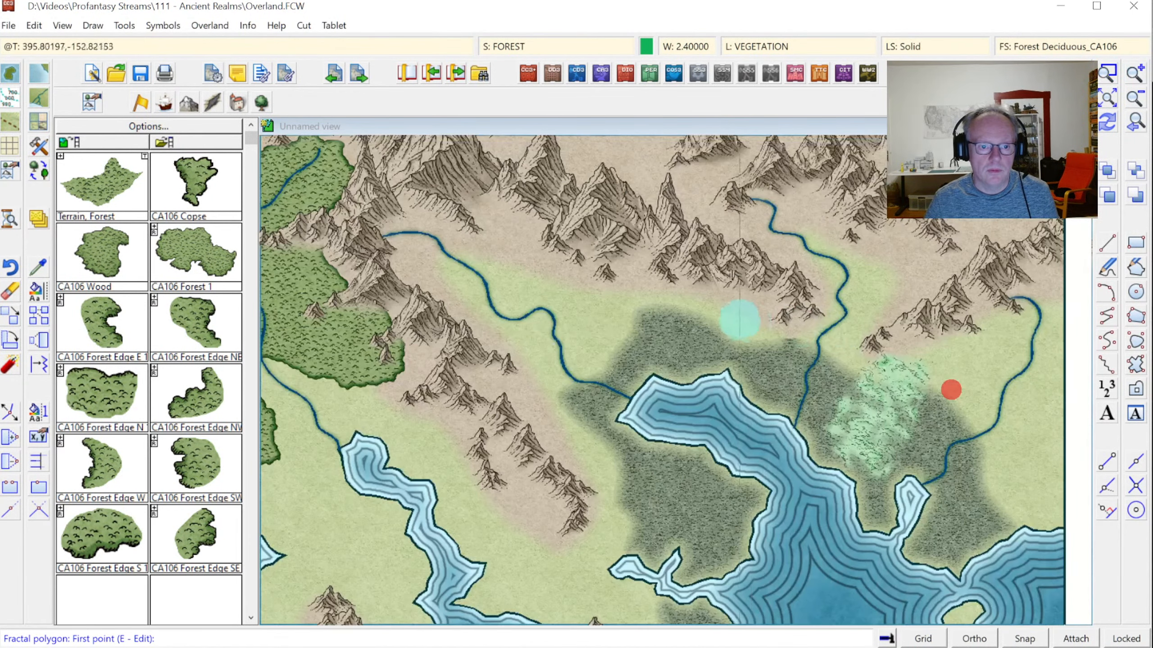
left_click(431, 210)
left_click(399, 225)
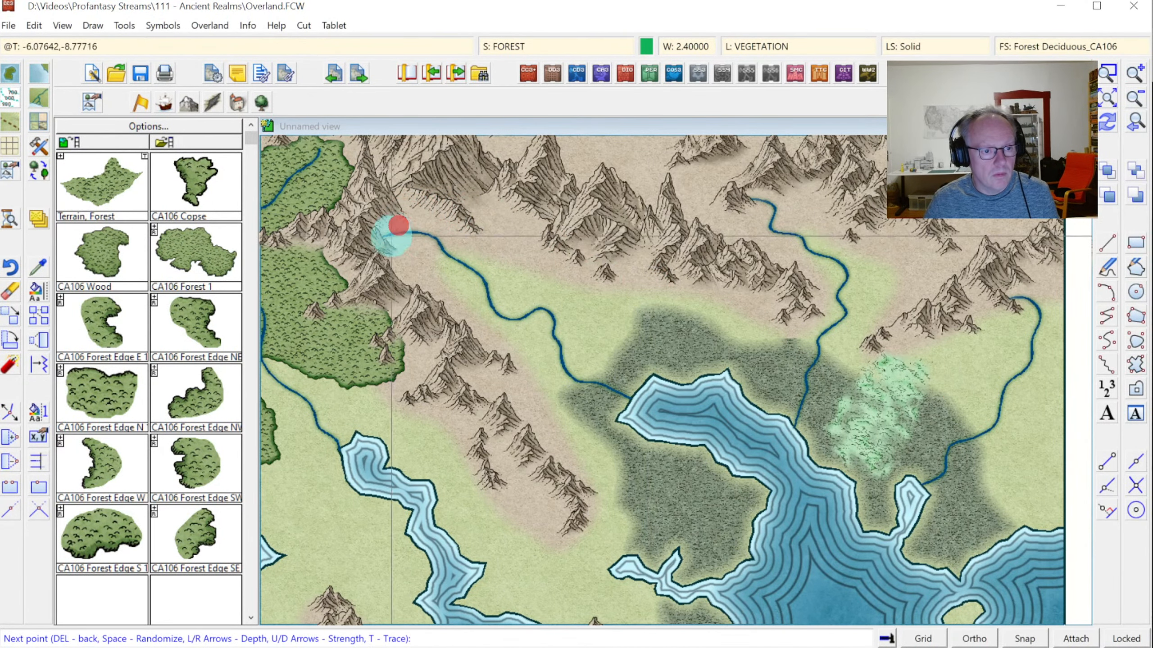
left_click(382, 260)
left_click(390, 282)
left_click(444, 330)
left_click(478, 349)
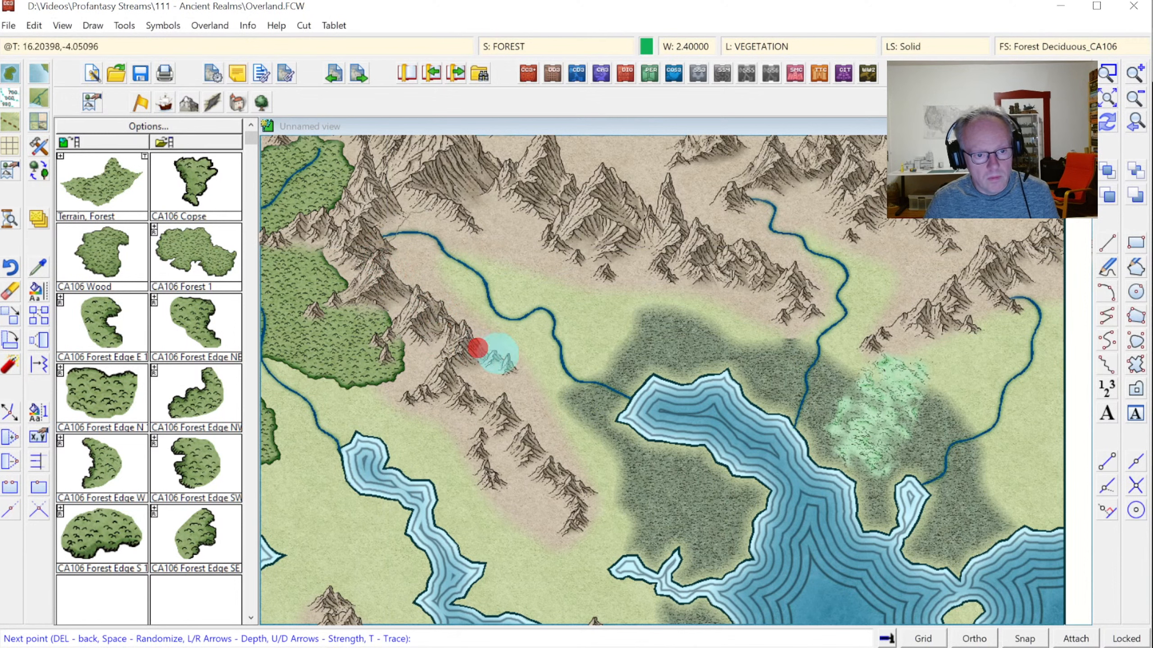
left_click(568, 379)
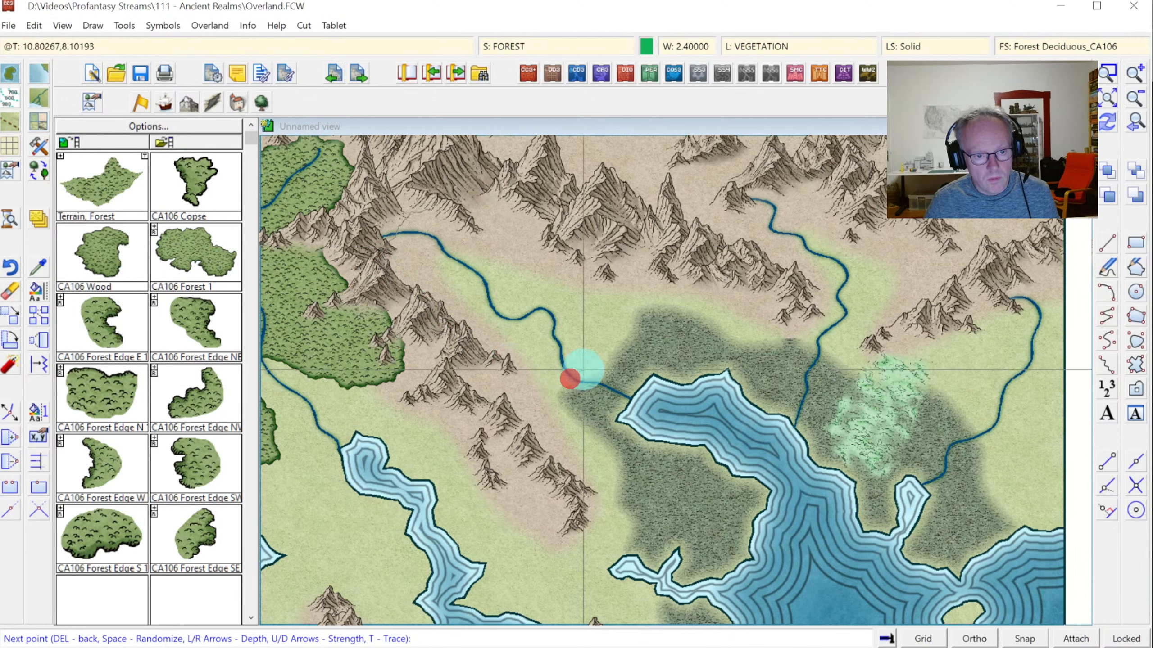
left_click(600, 357)
left_click(618, 337)
left_click(637, 302)
left_click(658, 293)
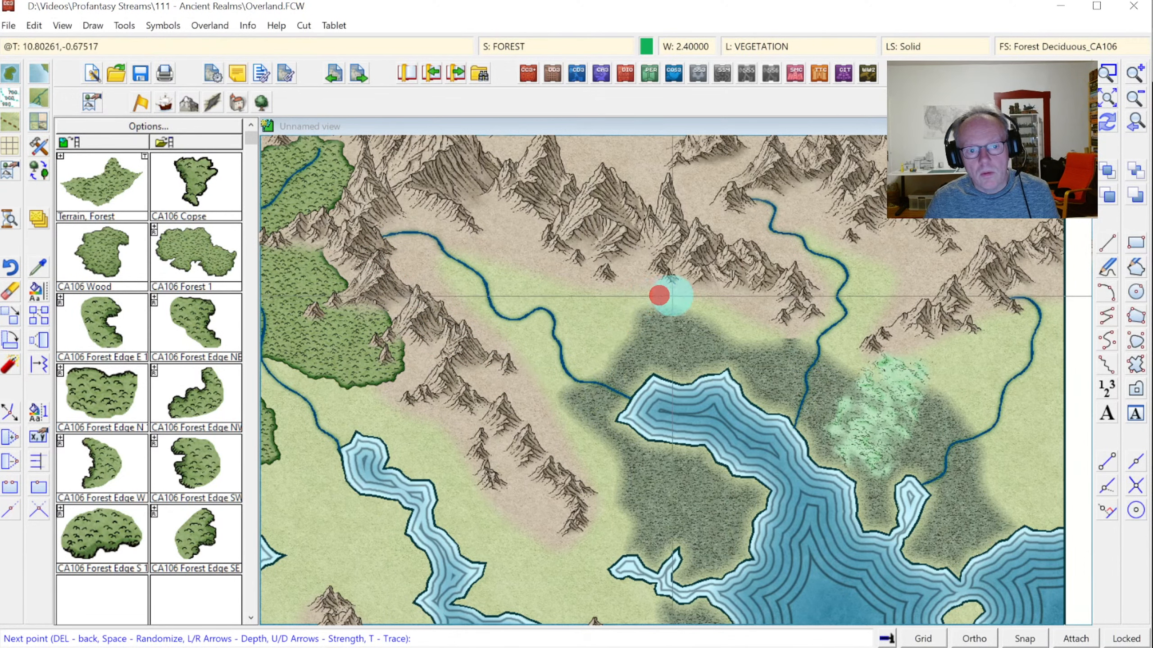
left_click(677, 298)
left_click(702, 320)
left_click(727, 341)
left_click(749, 350)
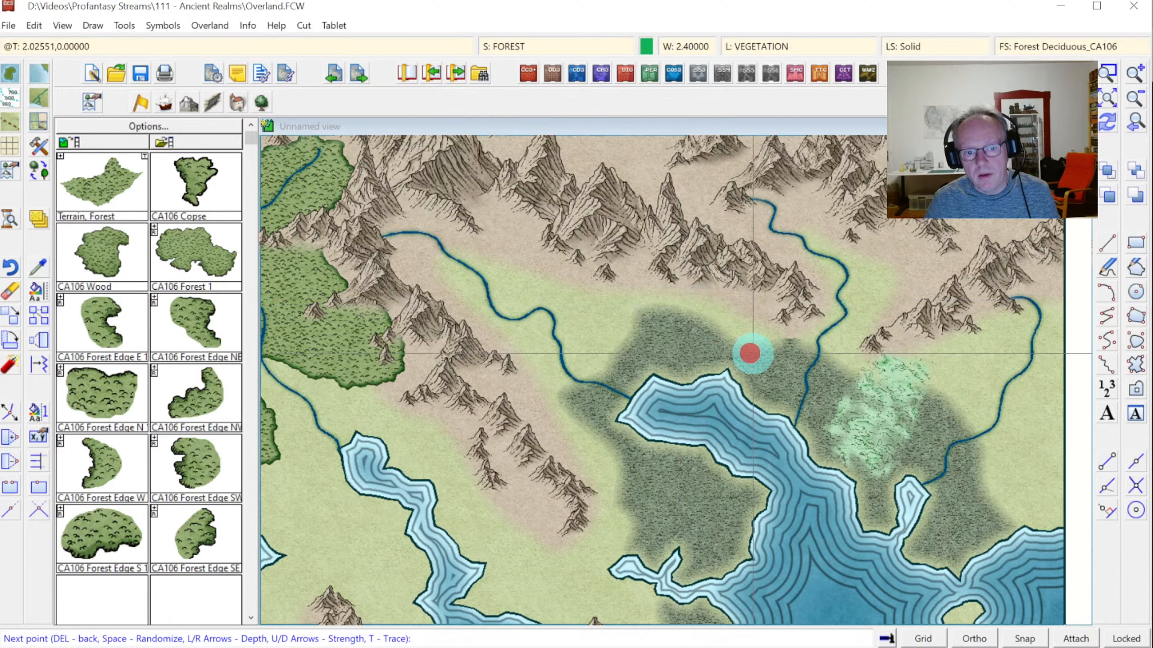
left_click(767, 358)
left_click(785, 324)
left_click(721, 285)
left_click(650, 288)
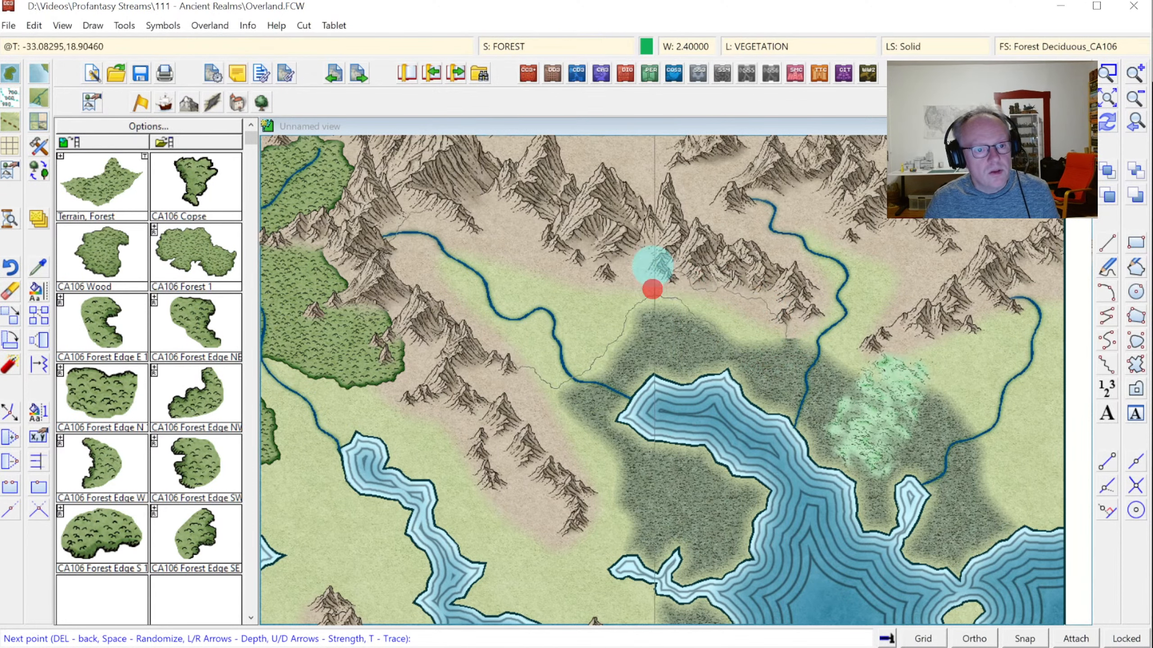
left_click(596, 250)
left_click(535, 213)
left_click(493, 210)
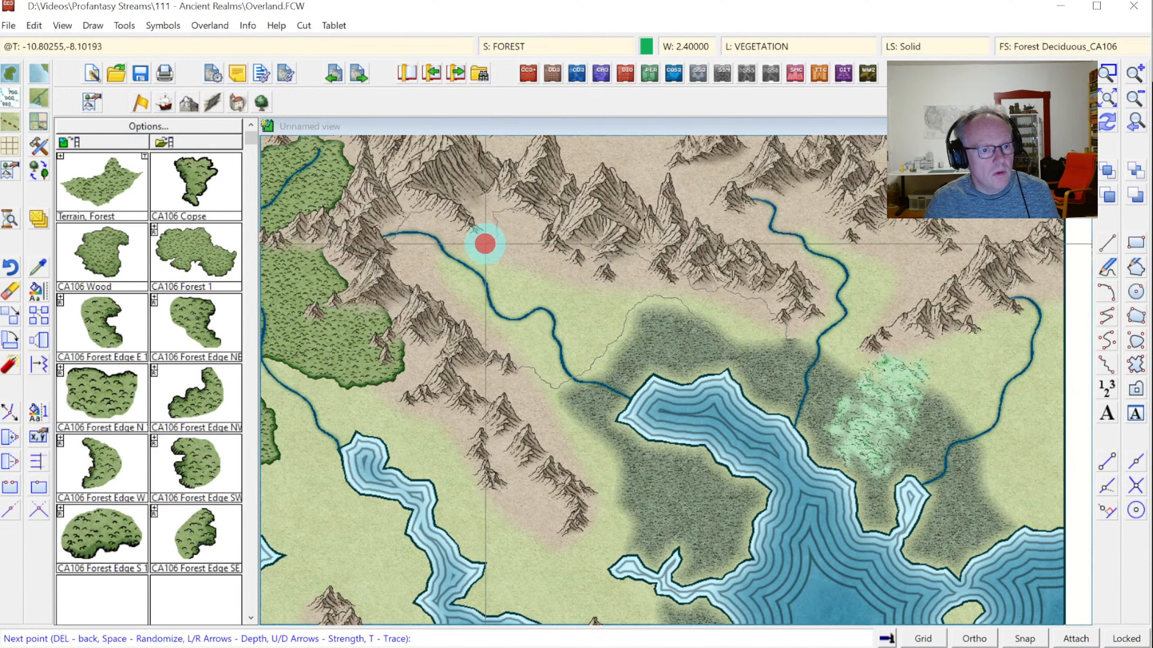
right_click(458, 231)
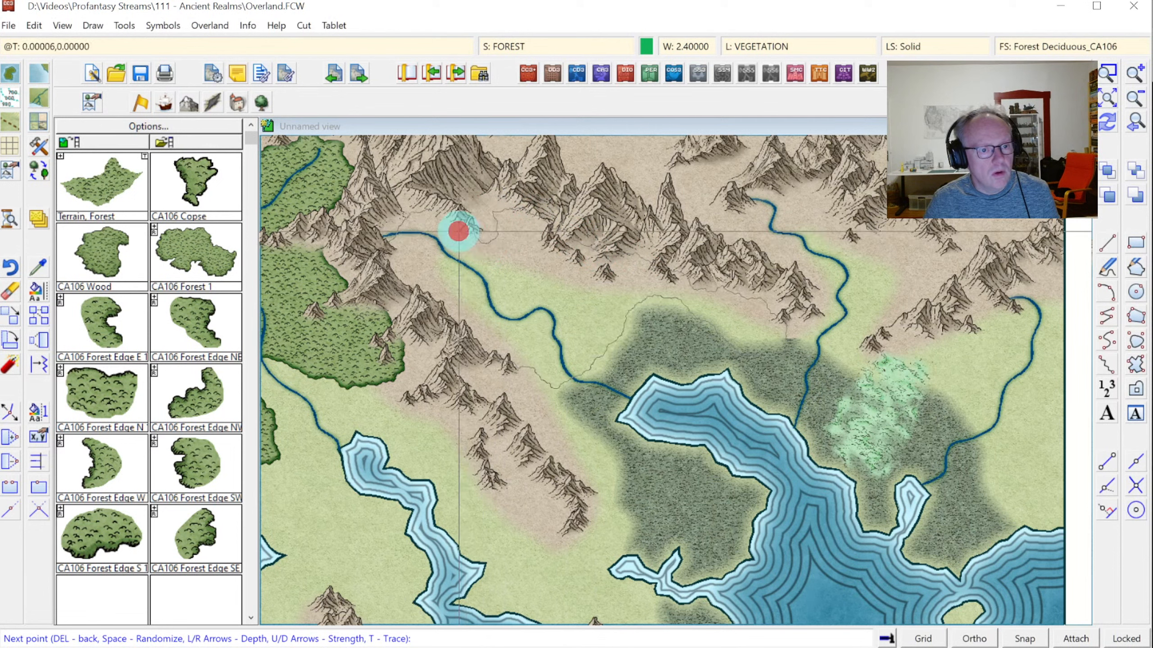
left_click(1108, 118)
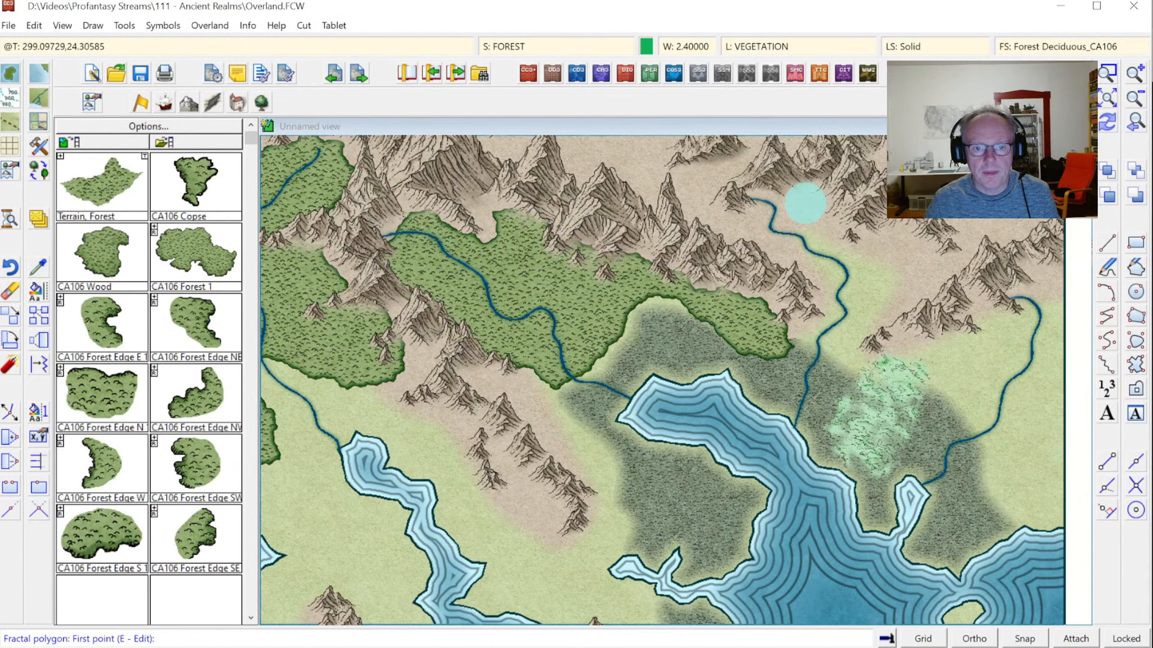
Draw a Terrain, Forest polygon in the northeastern mountain valley, just east of the river flowing down to the marsh.
left_click(802, 190)
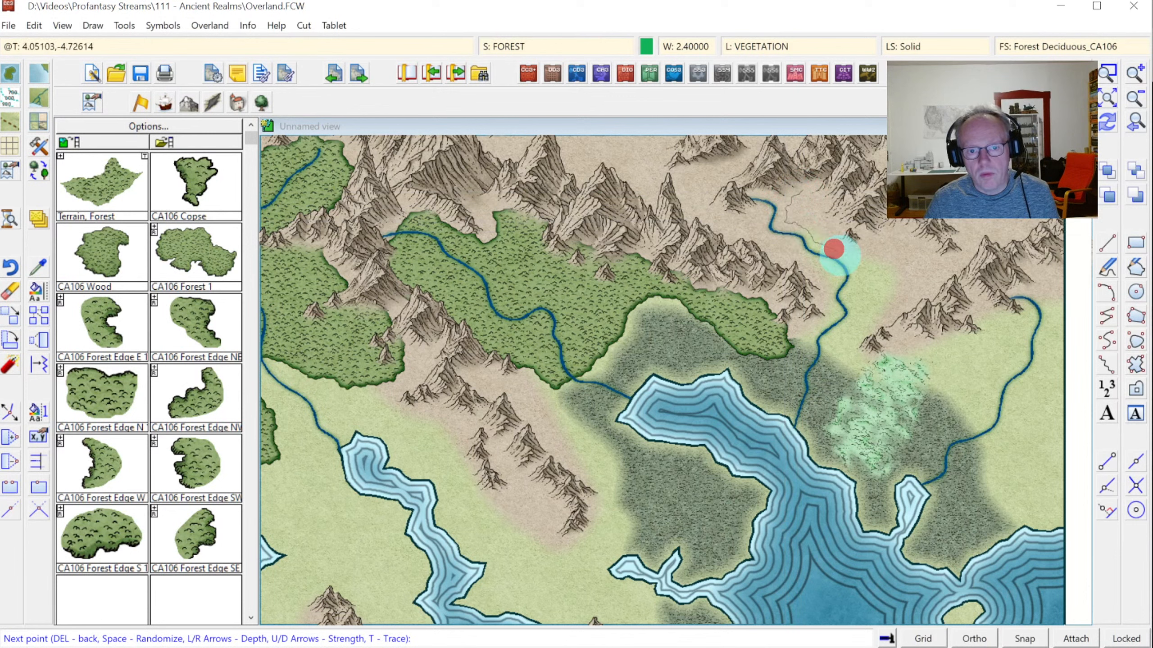
left_click(858, 264)
left_click(875, 326)
left_click(901, 330)
left_click(925, 311)
left_click(950, 291)
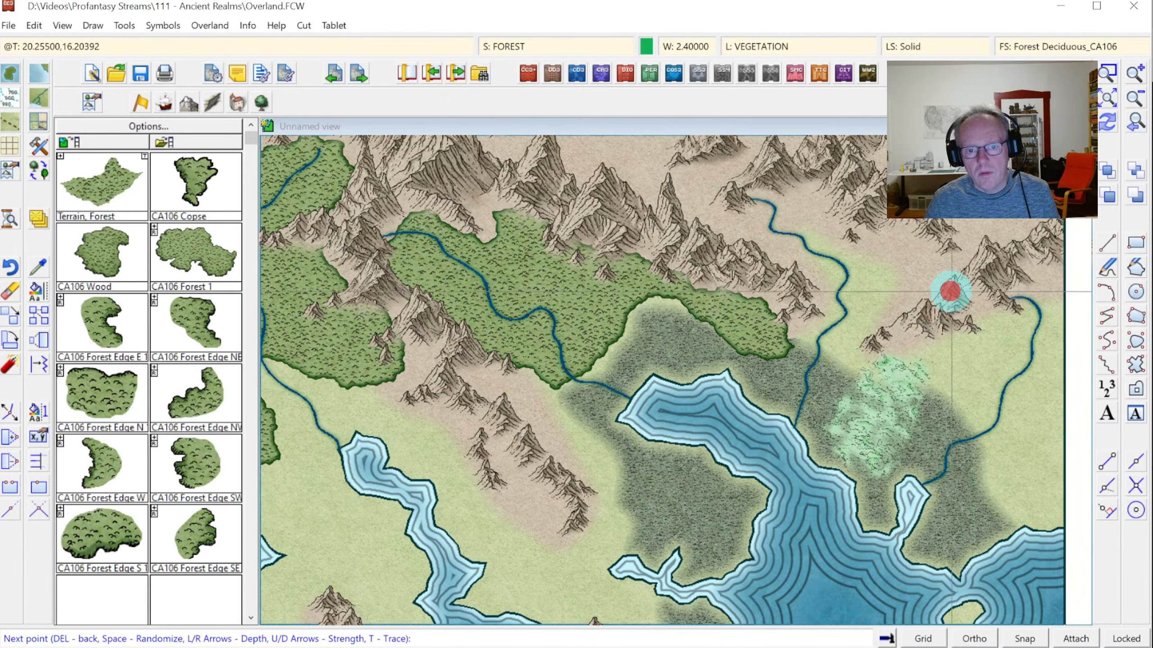
left_click(970, 269)
left_click(963, 250)
left_click(935, 224)
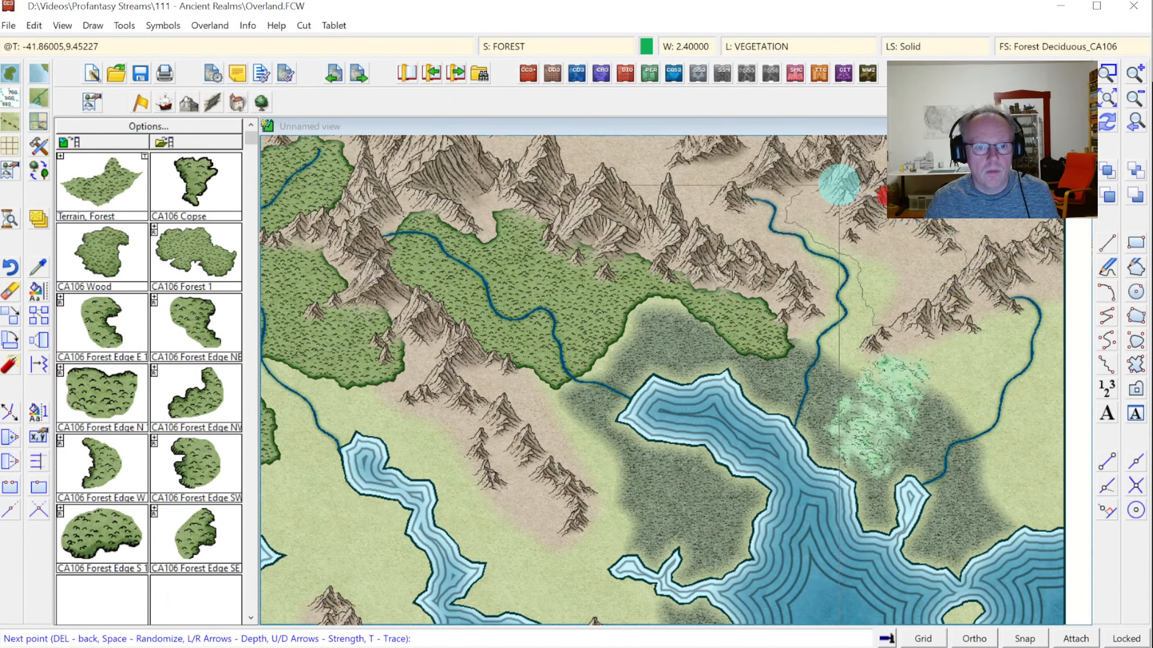
left_click(838, 183)
Draw a Terrain, Forest polygon around the easternmost river, extending past the map's eastern border.
left_click(1135, 122)
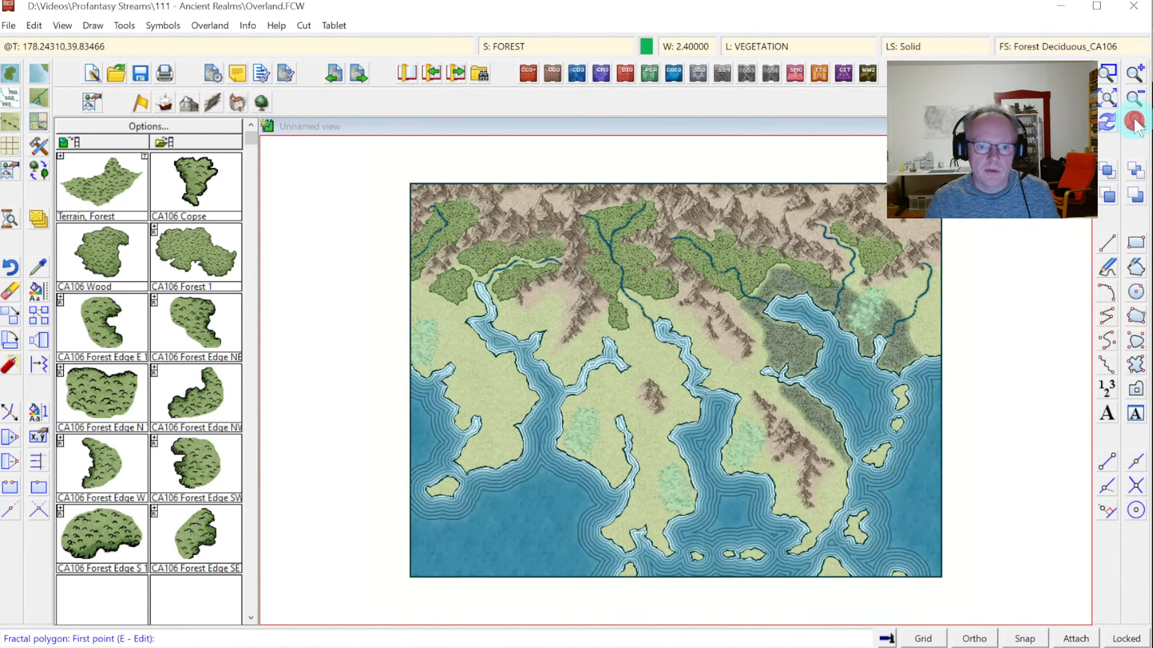
left_click(831, 219)
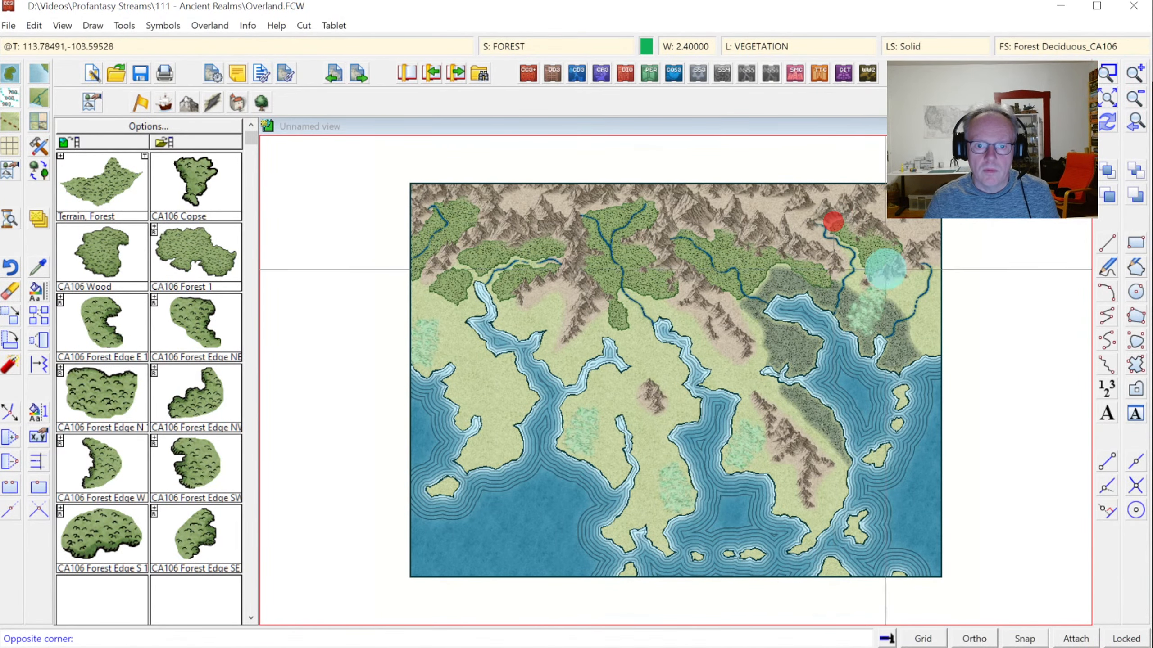
left_click(988, 393)
left_click(672, 275)
left_click(657, 288)
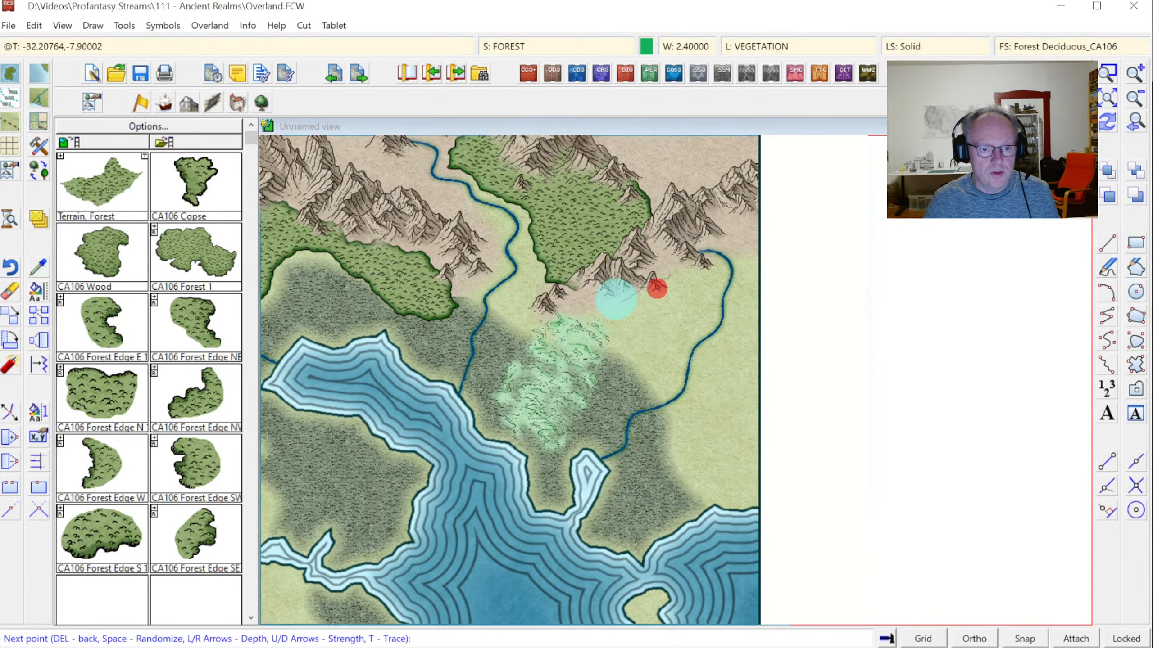
left_click(665, 355)
left_click(682, 346)
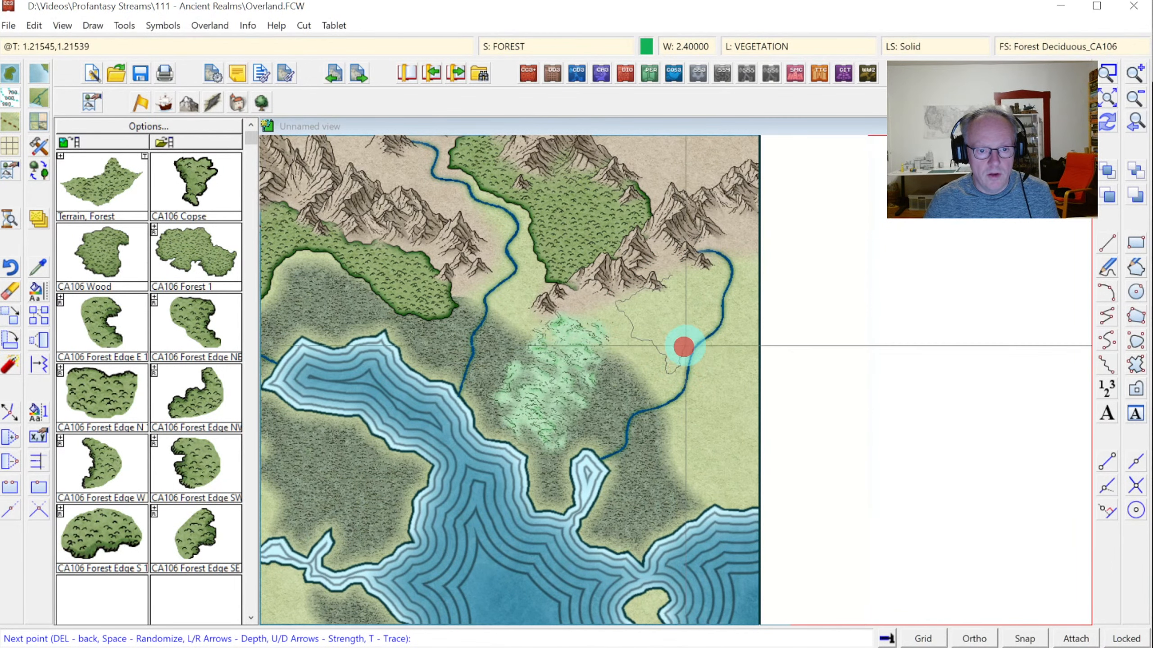
left_click(695, 335)
left_click(699, 349)
left_click(706, 371)
left_click(713, 385)
left_click(702, 407)
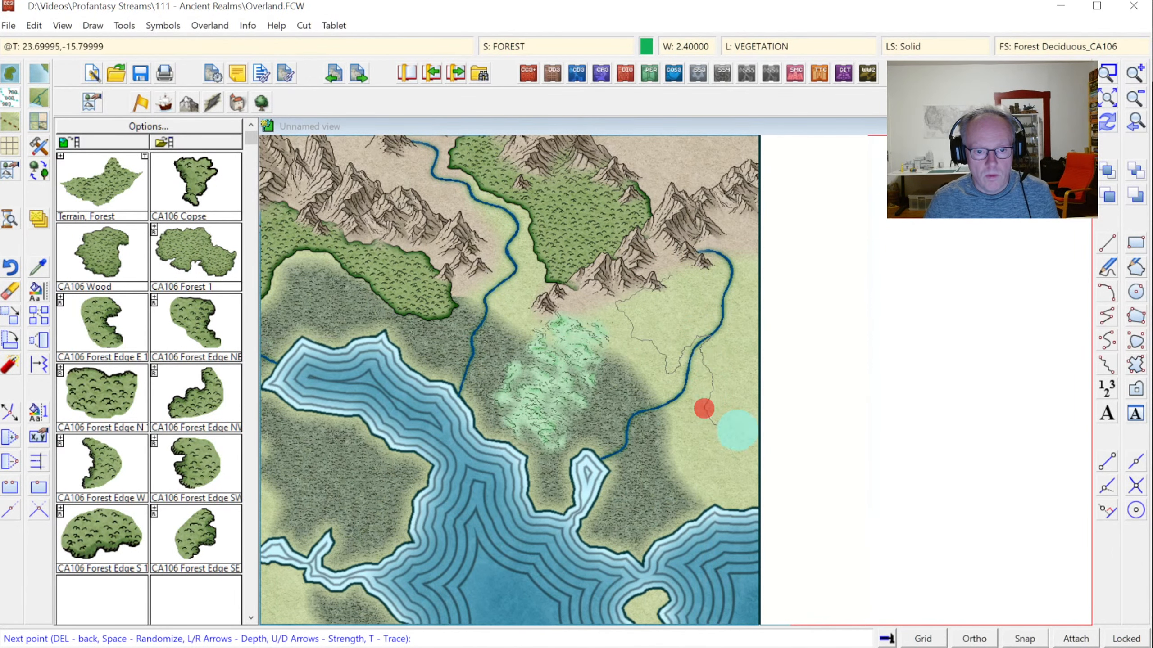
left_click(747, 432)
left_click(795, 438)
left_click(854, 444)
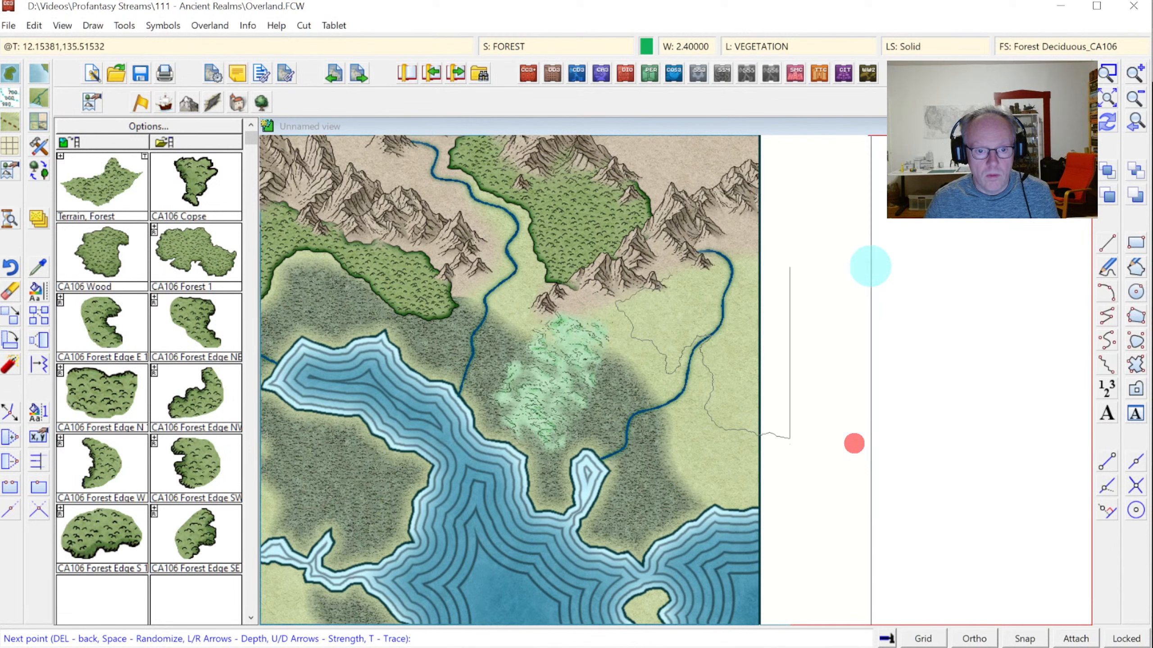
left_click(874, 175)
left_click(731, 242)
left_click(717, 280)
left_click(687, 276)
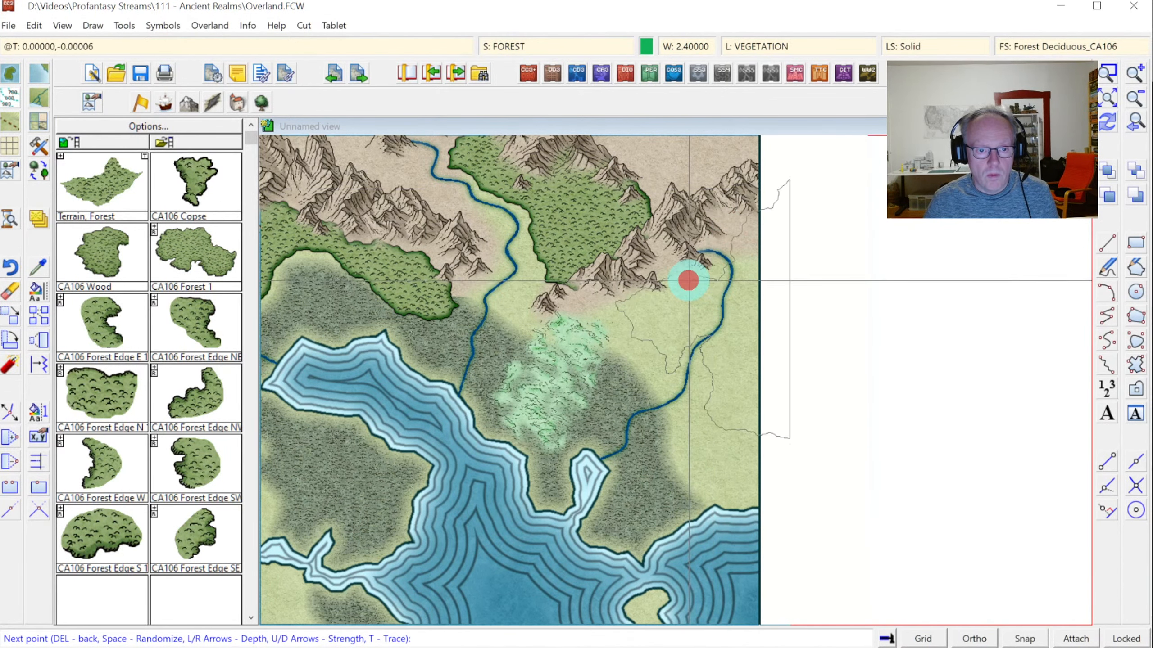
right_click(688, 281)
Draw a small Terrain, Forest polygon between the western swamp and the bend of the long western inlet.
left_click(1136, 126)
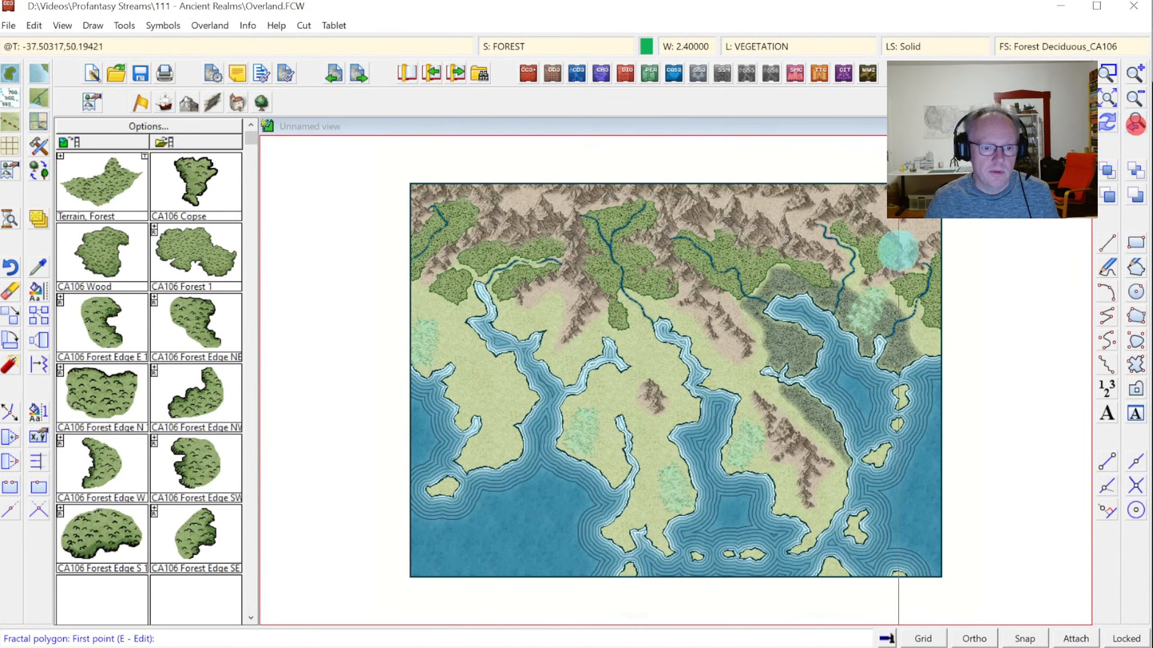
left_click(1110, 70)
left_click(391, 288)
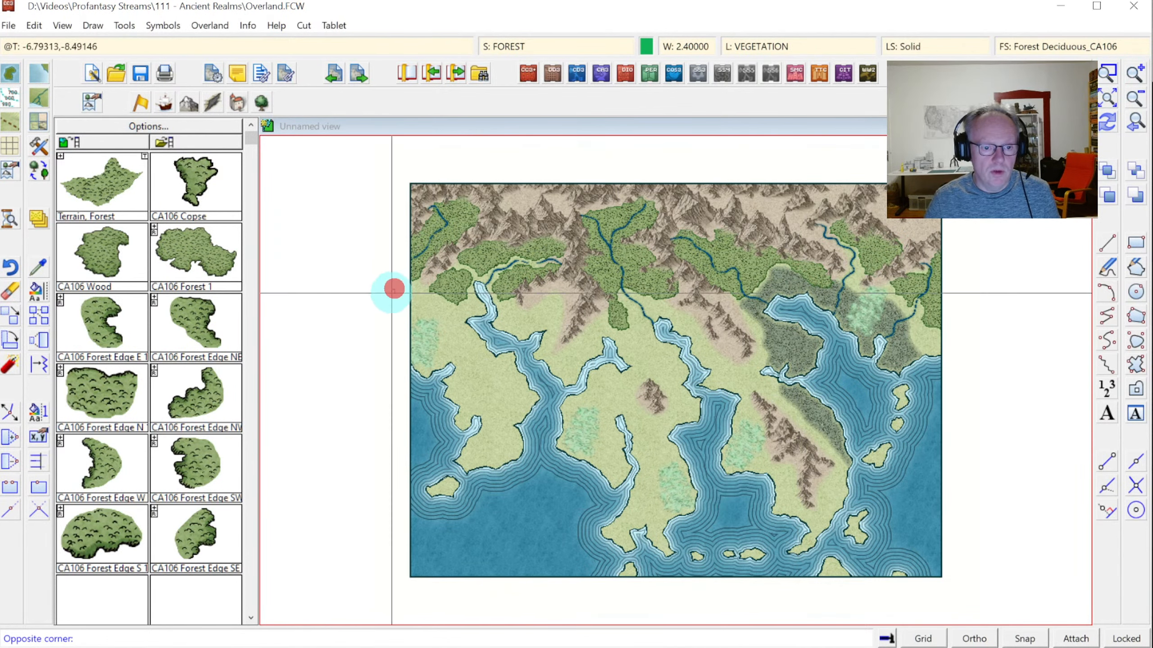
left_click(748, 570)
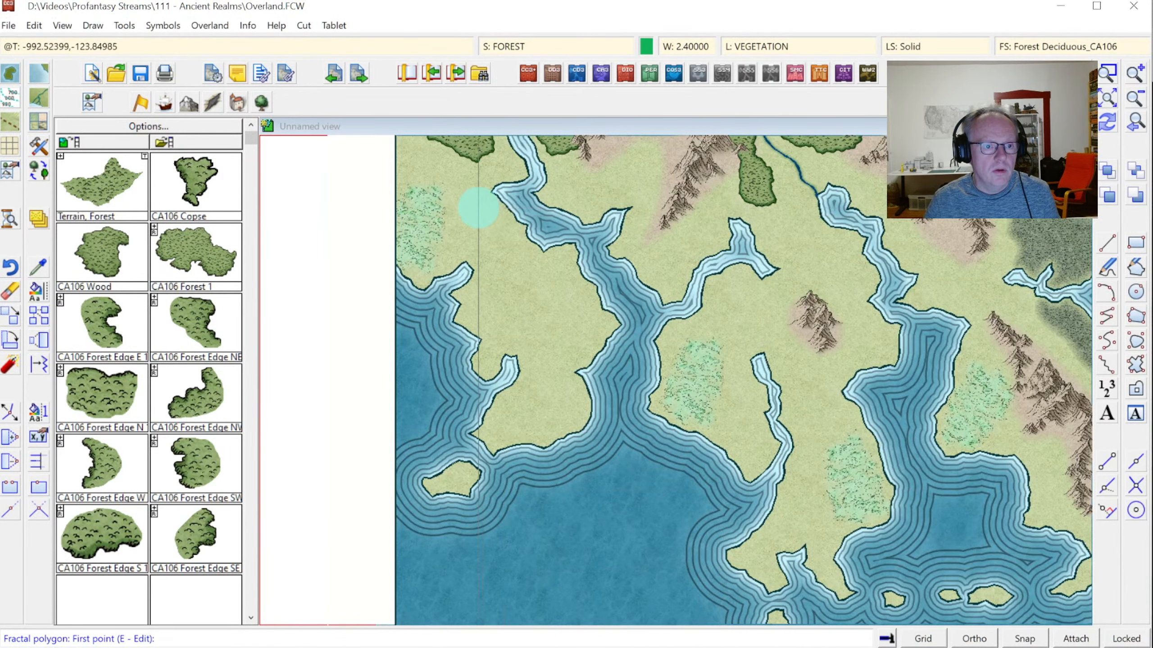
left_click(461, 211)
left_click(476, 221)
left_click(506, 234)
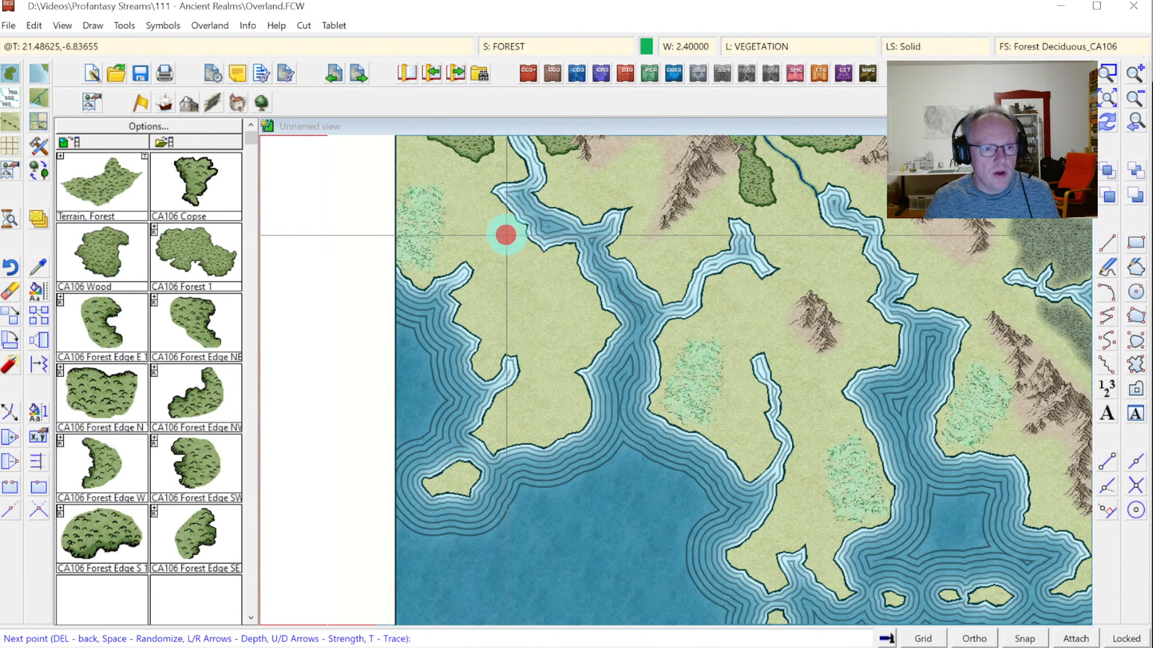
left_click(512, 222)
left_click(491, 201)
Draw a small, elongated Terrain, Forest polygon south of the central mountain spur, along the north bank of the forked inlet.
left_click(691, 238)
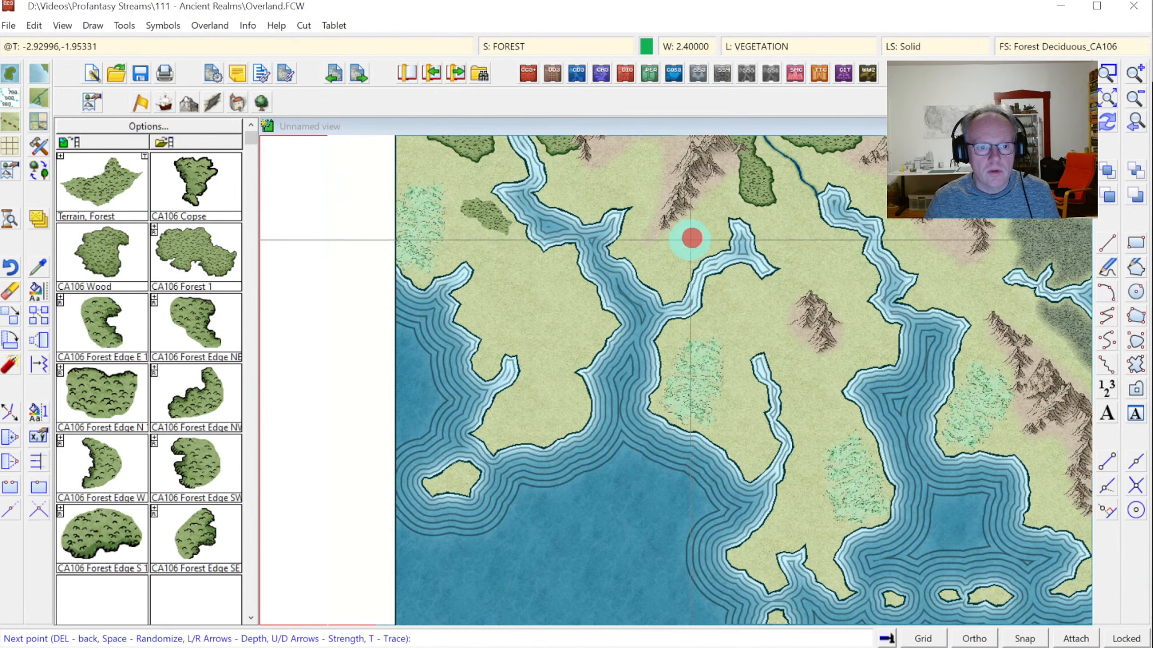
left_click(670, 259)
left_click(650, 269)
left_click(660, 280)
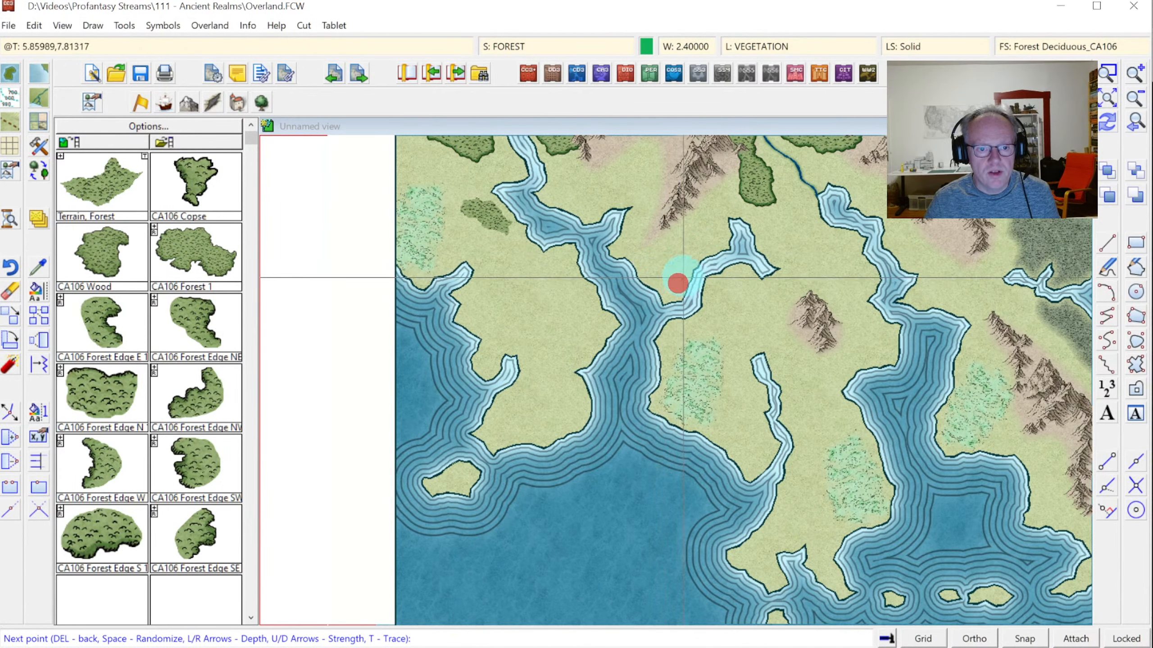
left_click(682, 268)
left_click(710, 250)
left_click(703, 237)
right_click(703, 236)
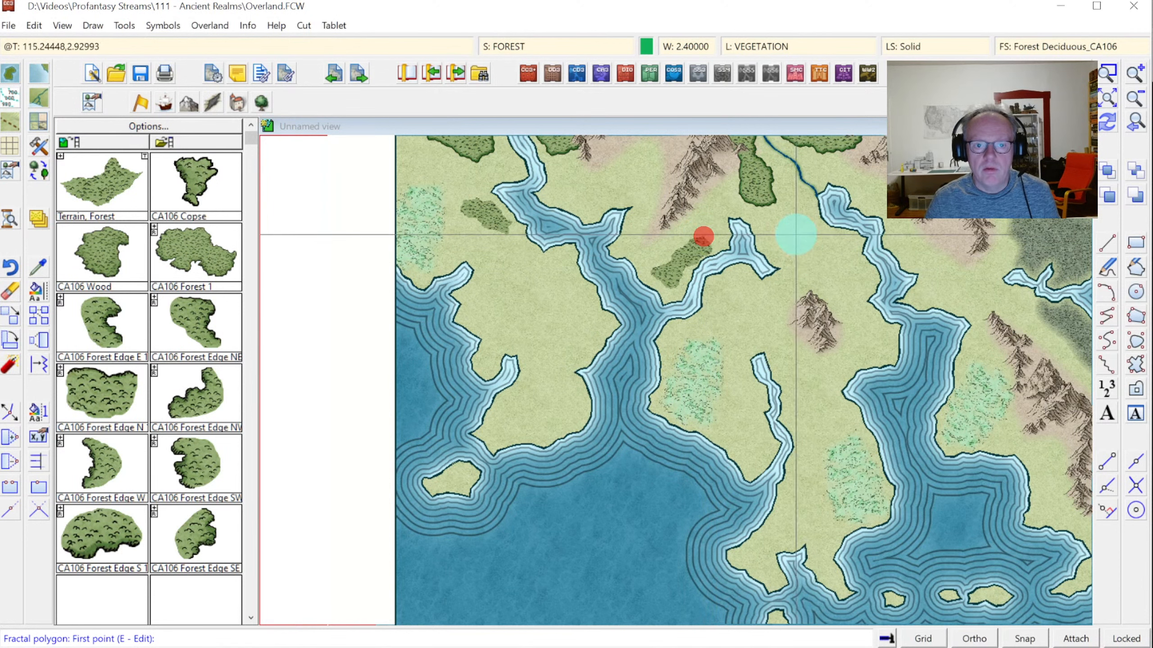
Draw a small Terrain, Forest polygon between the forked inlet and the central inlet, north of the isolated mountain group.
left_click(797, 222)
left_click(790, 230)
left_click(823, 265)
left_click(848, 251)
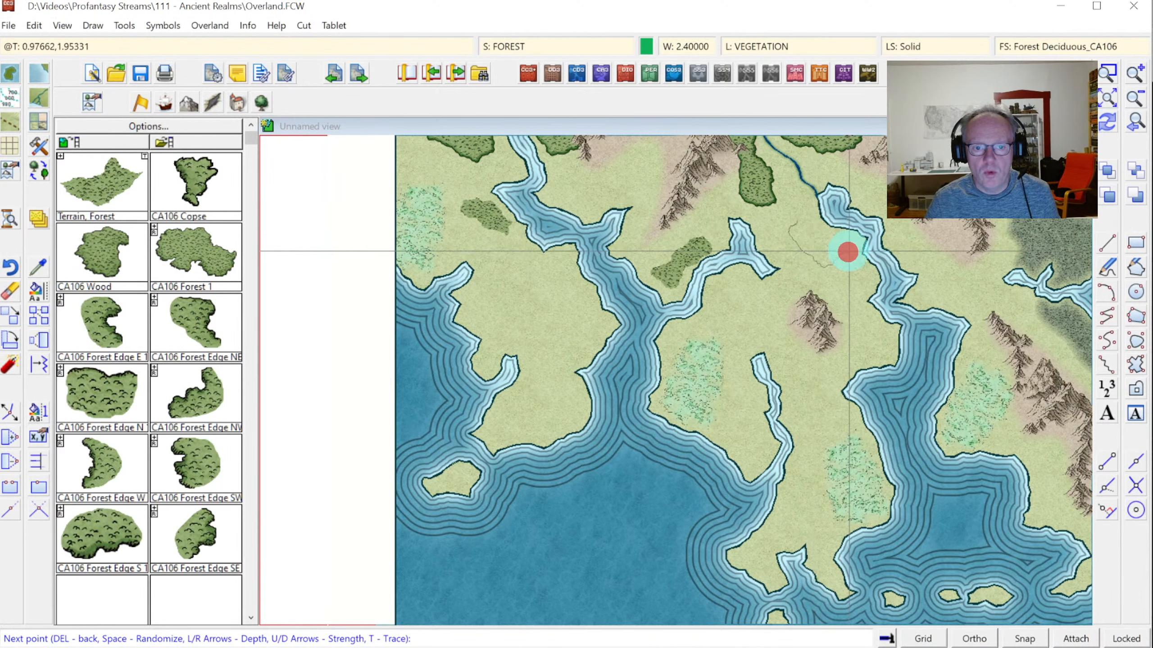
left_click(807, 226)
right_click(807, 226)
Draw a Terrain, Forest polygon along the southern foot of the isolated mountain group, tapering south on the central peninsula.
left_click(793, 334)
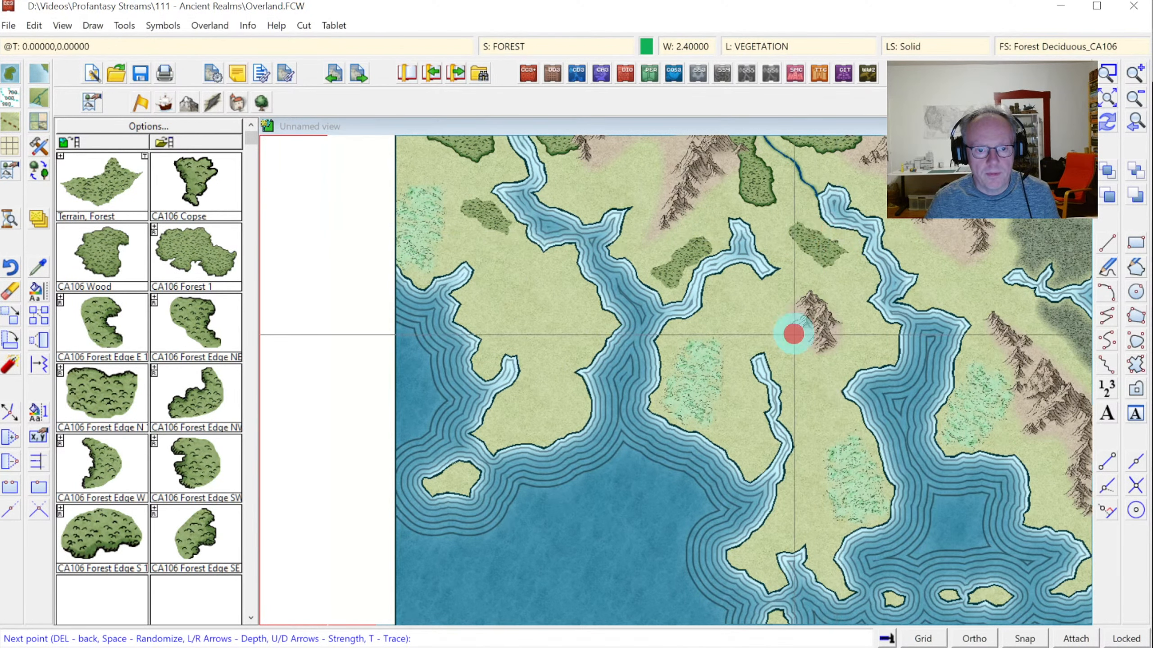
left_click(776, 350)
left_click(793, 367)
left_click(803, 397)
left_click(815, 408)
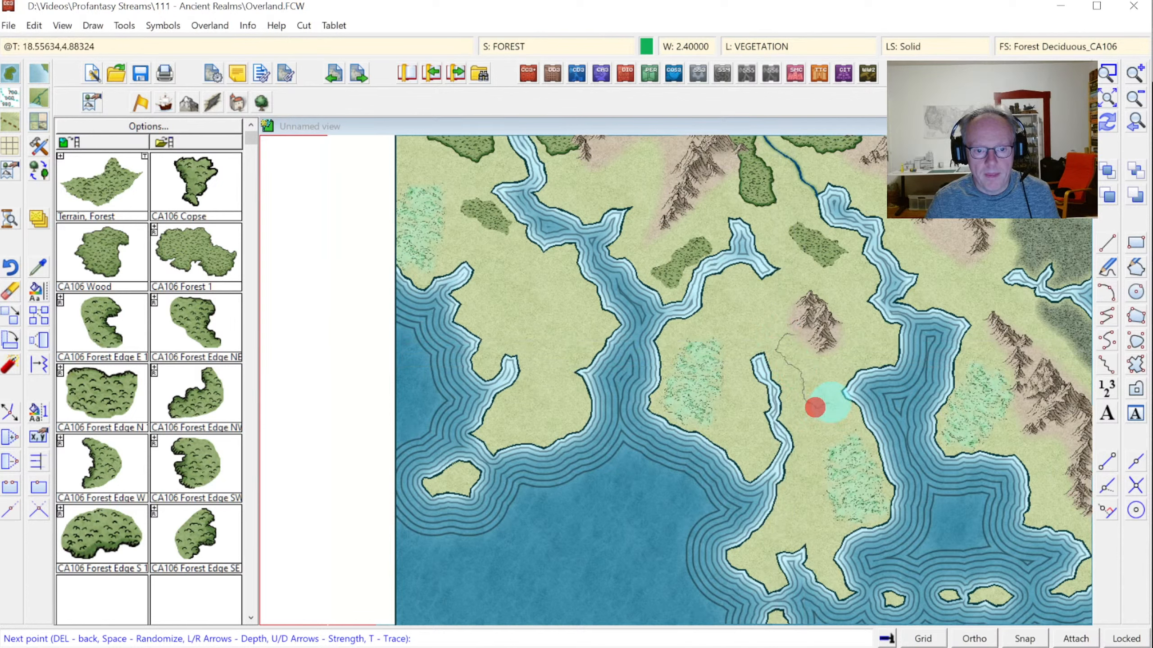
left_click(836, 384)
left_click(857, 341)
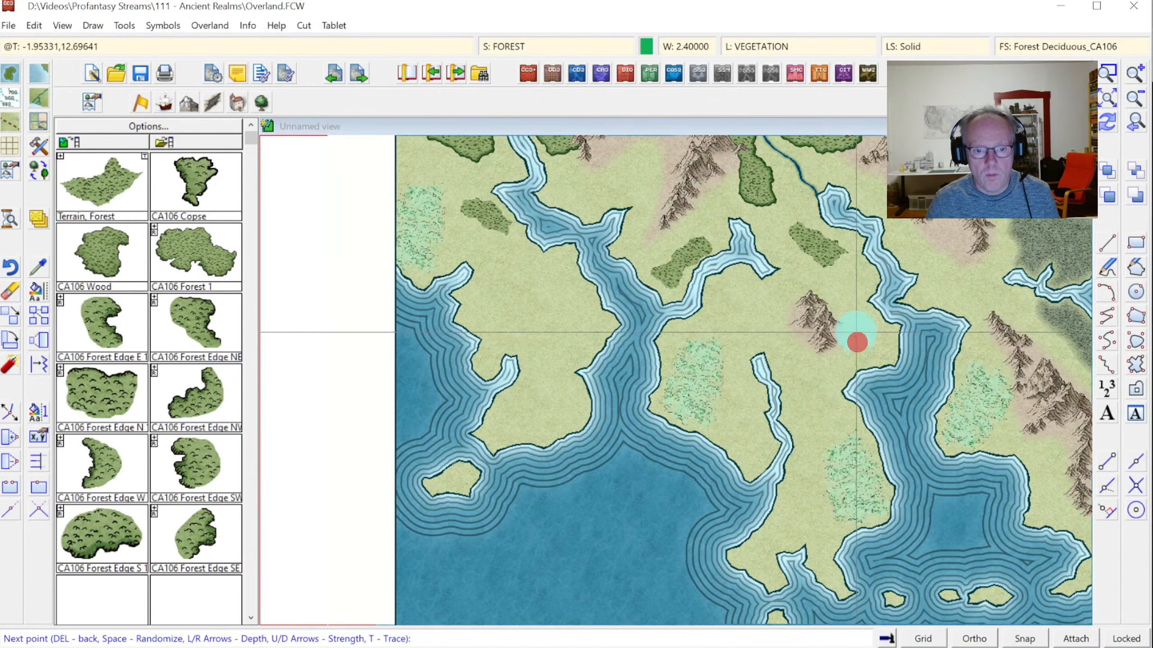
left_click(811, 338)
right_click(811, 337)
Draw a tiny Terrain, Forest polygon just south of the forked inlet, northwest of the isolated mountain group.
left_click(740, 279)
left_click(724, 291)
left_click(735, 301)
left_click(754, 294)
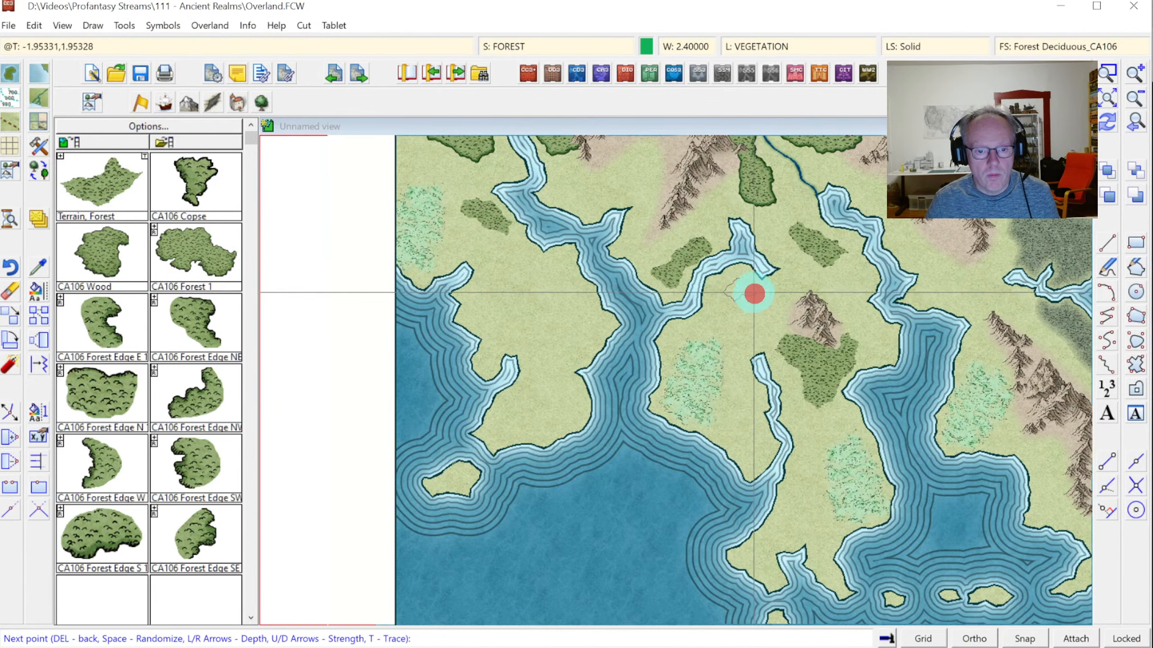
left_click(742, 275)
right_click(742, 276)
Draw a tiny Terrain, Forest polygon near the central peninsula's southern tip, just north of the small coastal inlet.
left_click(807, 510)
left_click(798, 531)
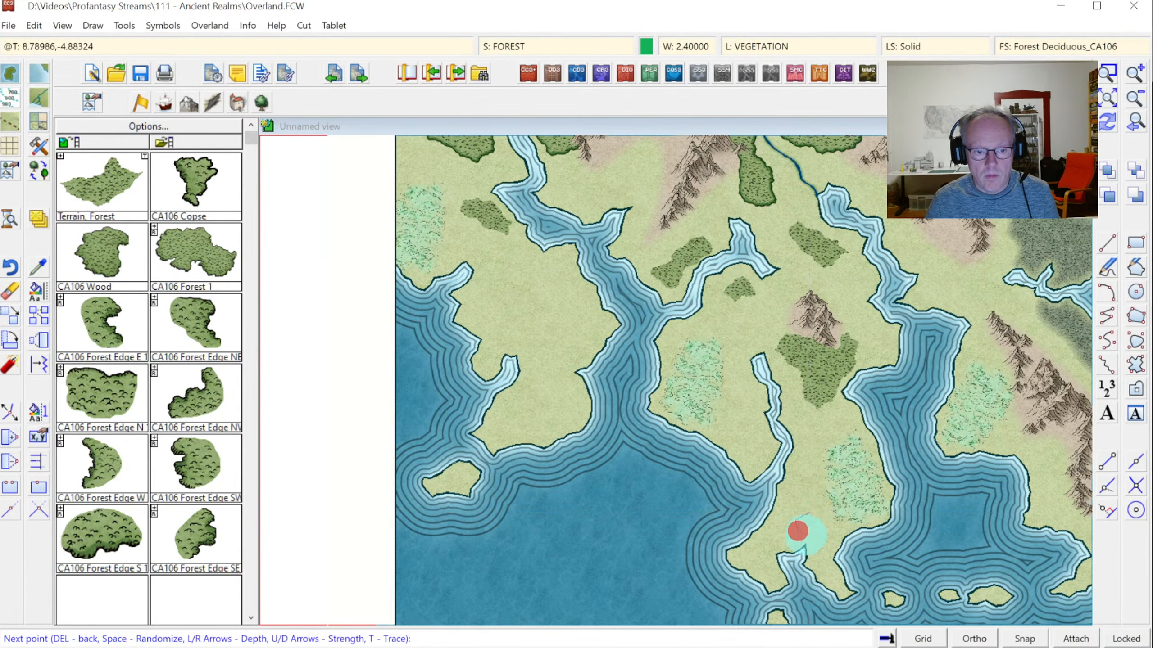
right_click(826, 519)
Draw an elongated Terrain, Forest polygon along the southeastern coast of the western peninsula.
left_click(566, 406)
left_click(548, 416)
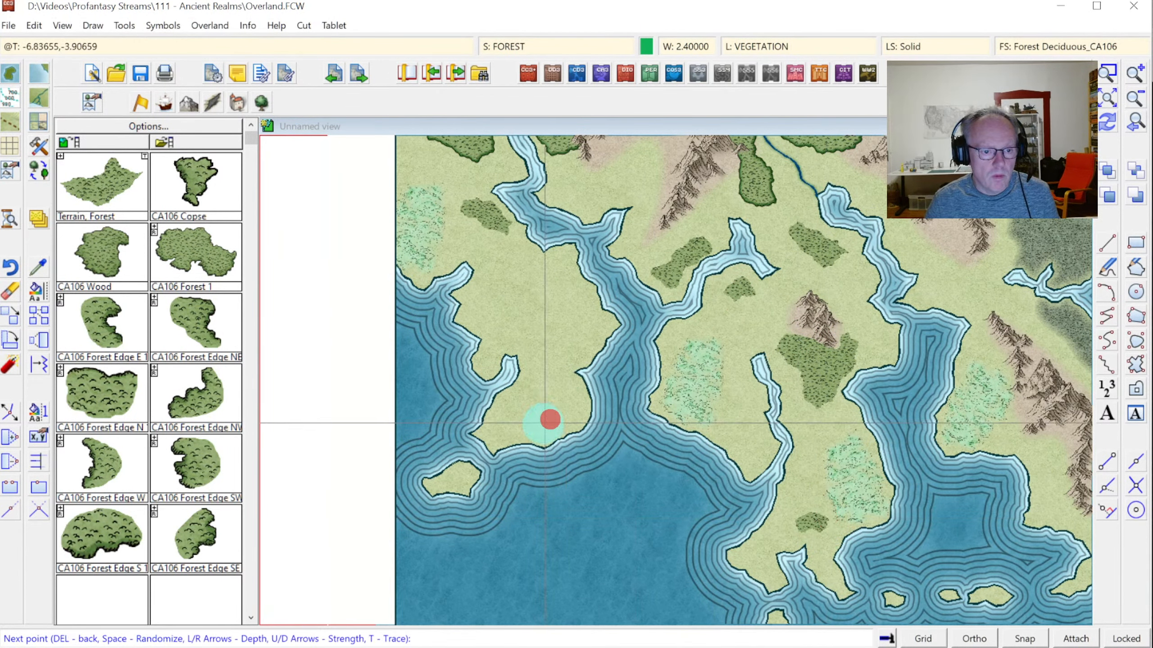
left_click(524, 430)
left_click(511, 435)
left_click(546, 440)
left_click(565, 426)
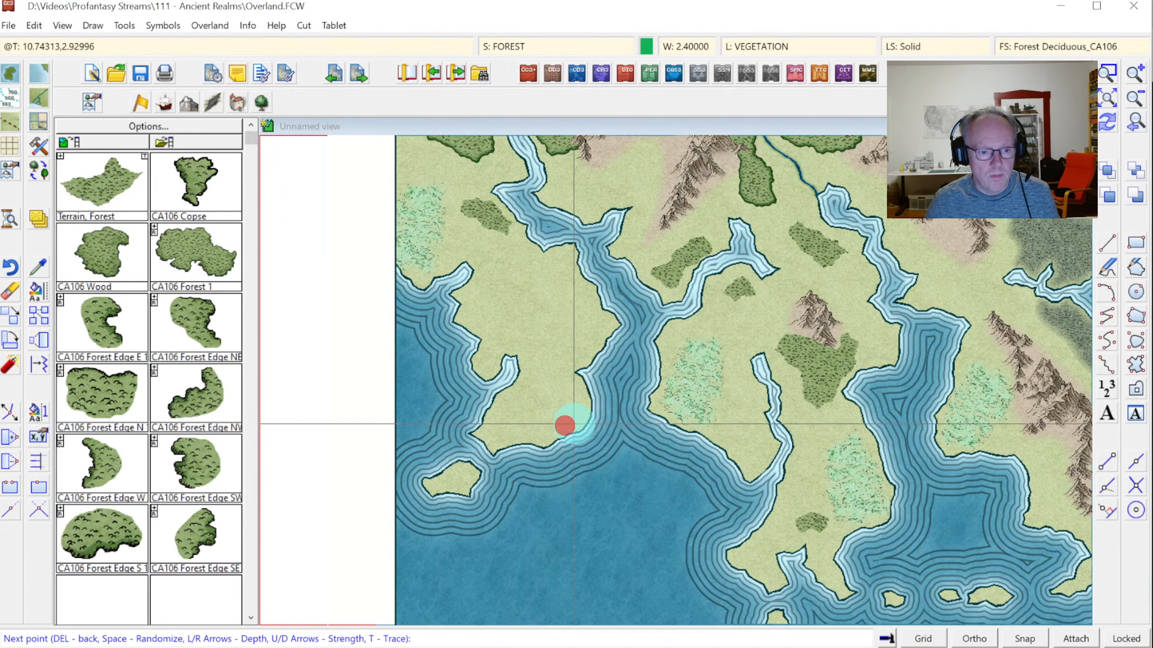
left_click(582, 414)
right_click(582, 415)
right_click(609, 387)
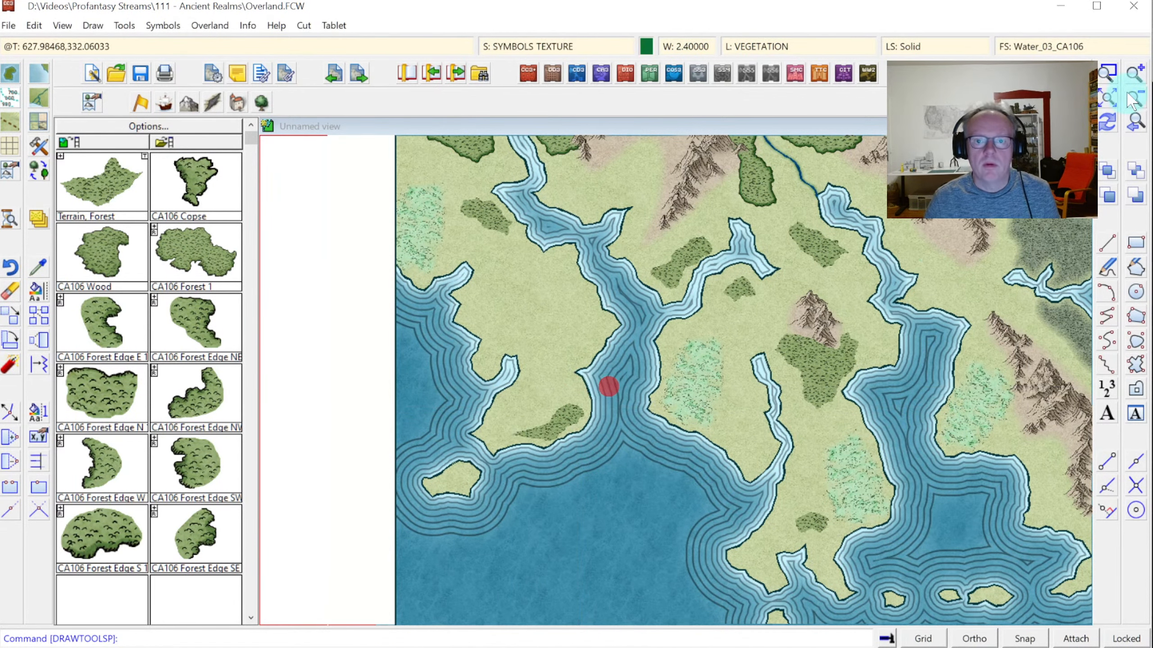
Draw a long Terrain, Forest polygon along the northeastern foot of the eastern peninsula's mountain range, up to the dark coastal marsh.
left_click(1134, 123)
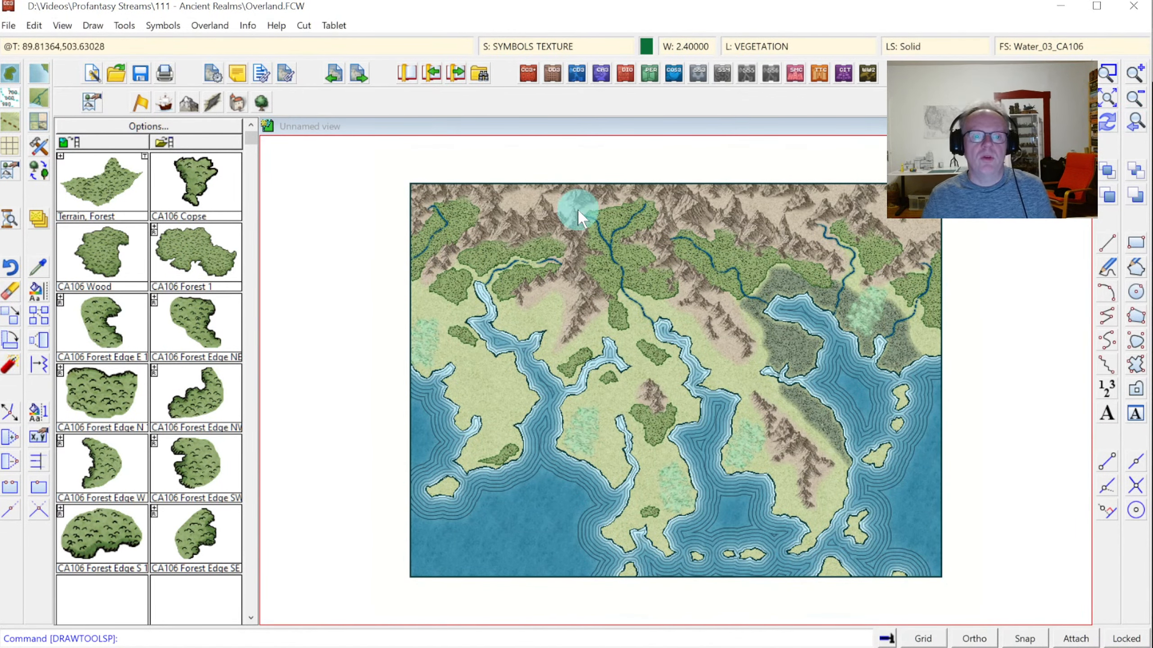
left_click(650, 322)
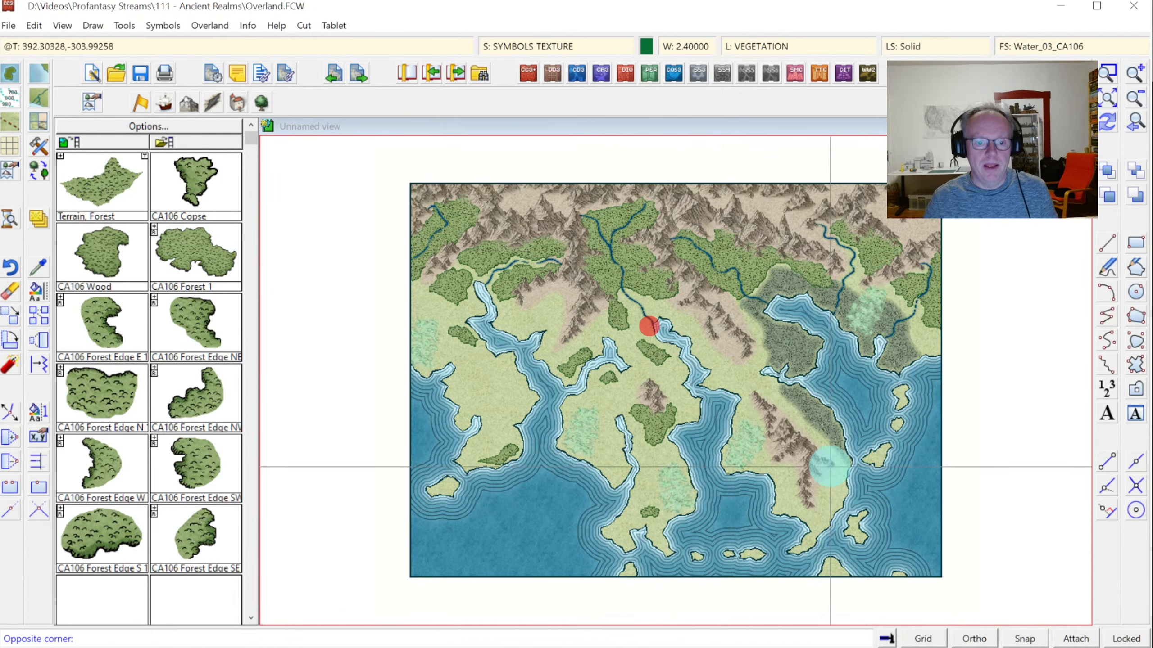
left_click(926, 548)
left_click(105, 185)
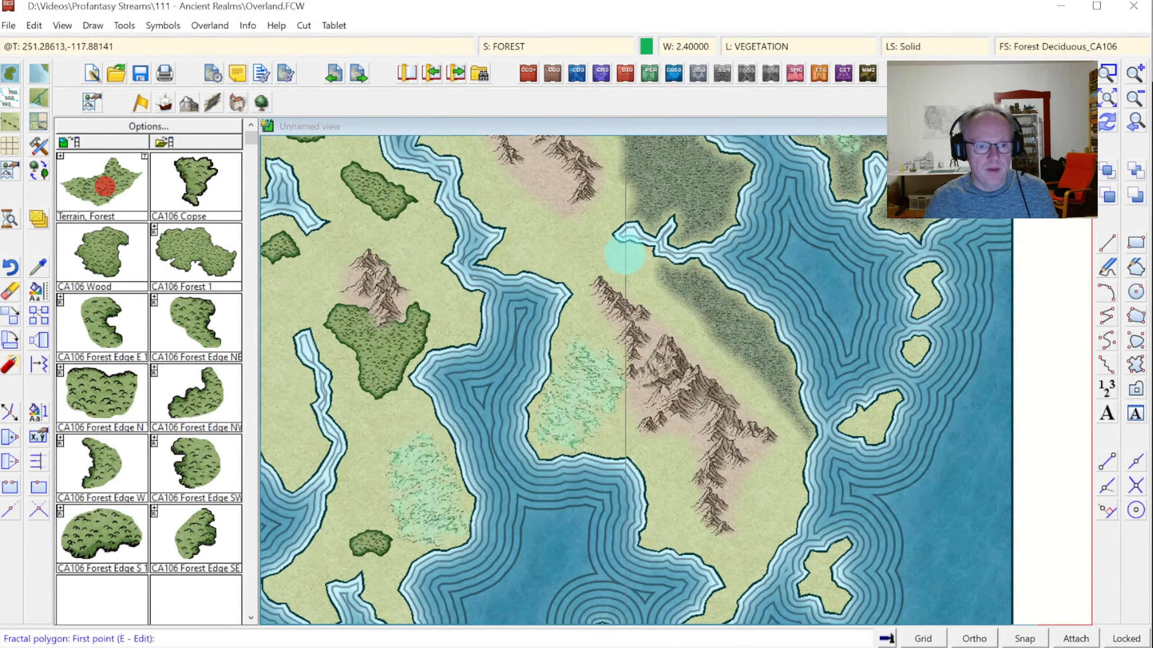
left_click(633, 296)
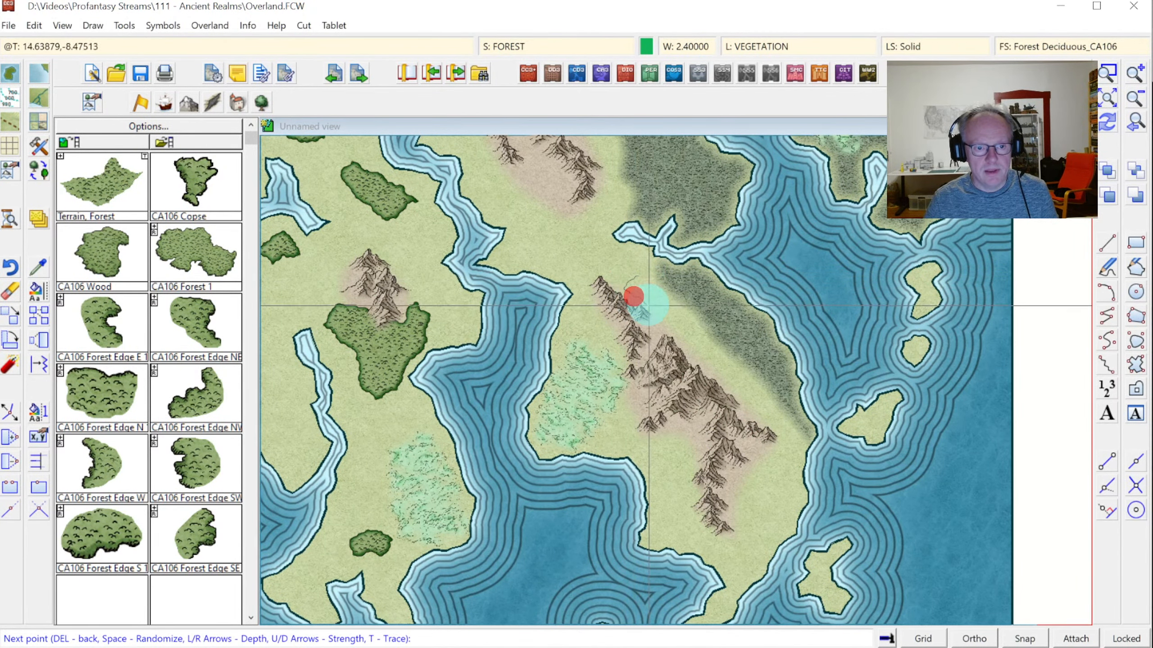
left_click(652, 325)
left_click(675, 343)
left_click(697, 365)
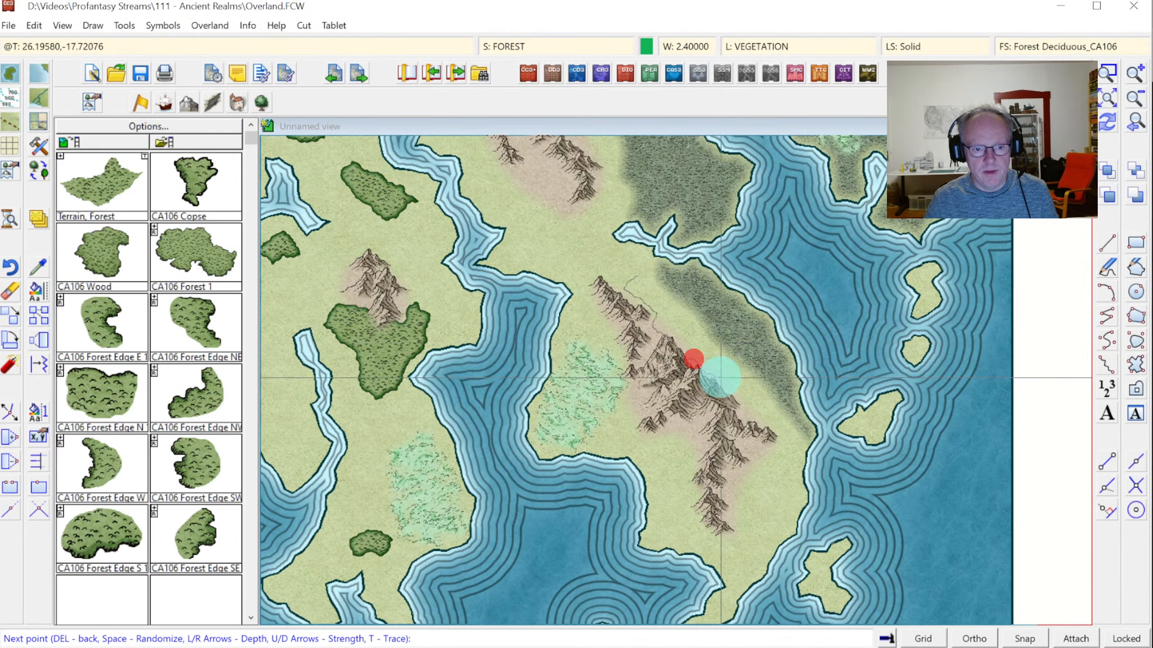
left_click(737, 393)
left_click(769, 420)
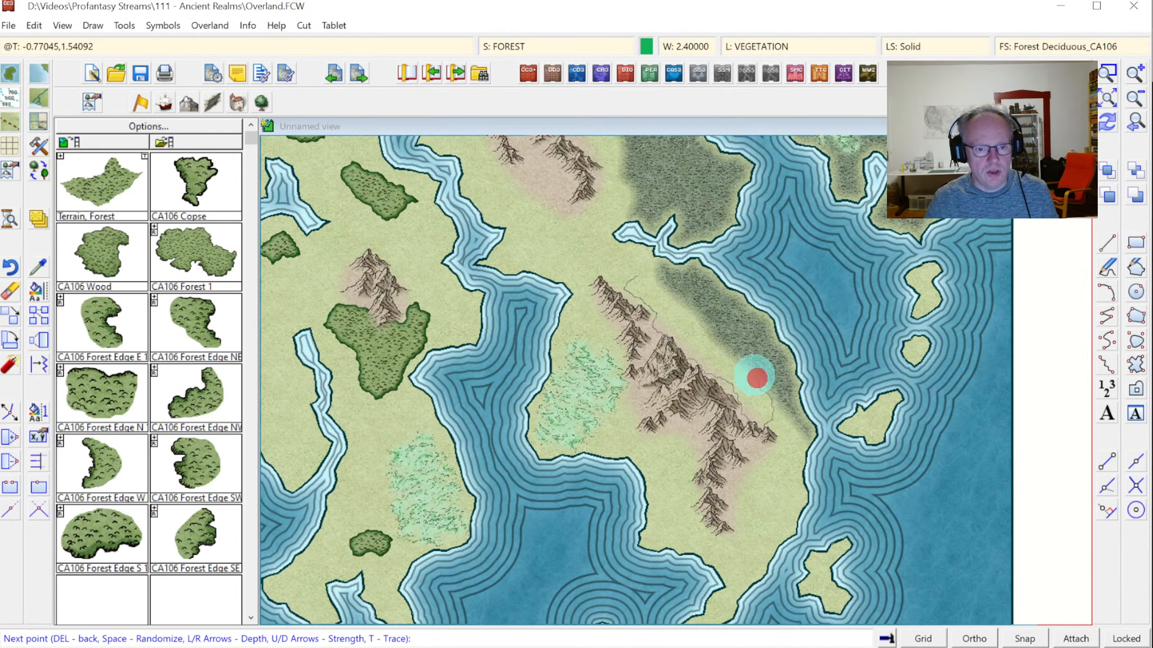
left_click(715, 330)
left_click(694, 301)
right_click(675, 290)
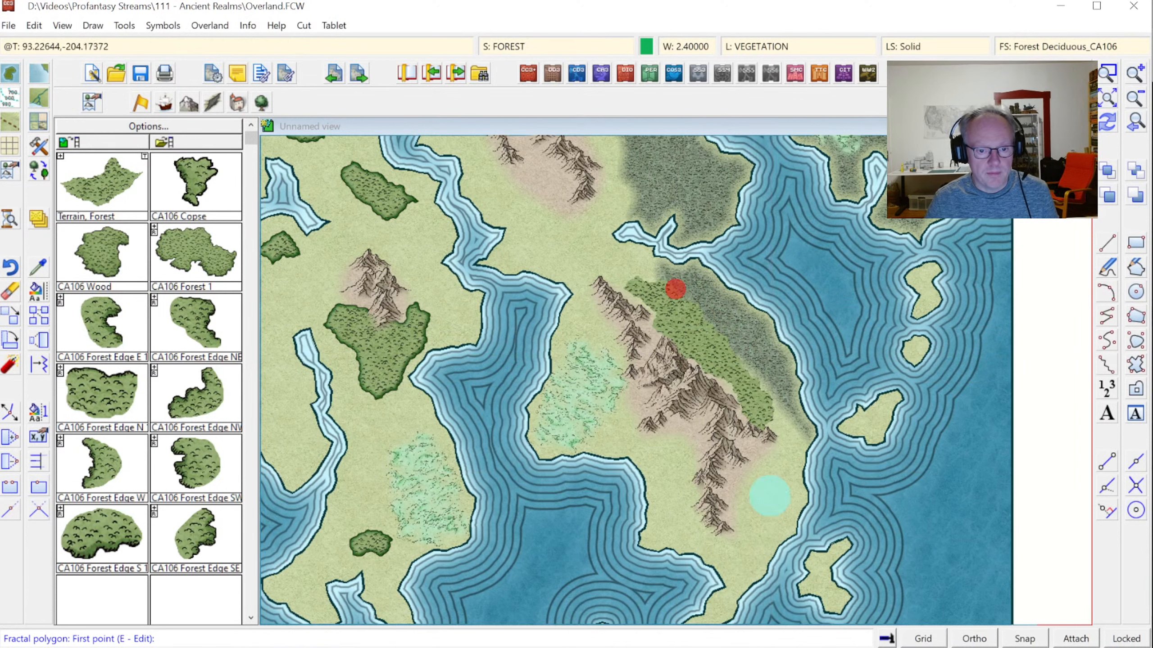
Draw small Terrain, Forest polygons east of the range's southern end and on the island just off the eastern coast.
left_click(766, 470)
left_click(741, 493)
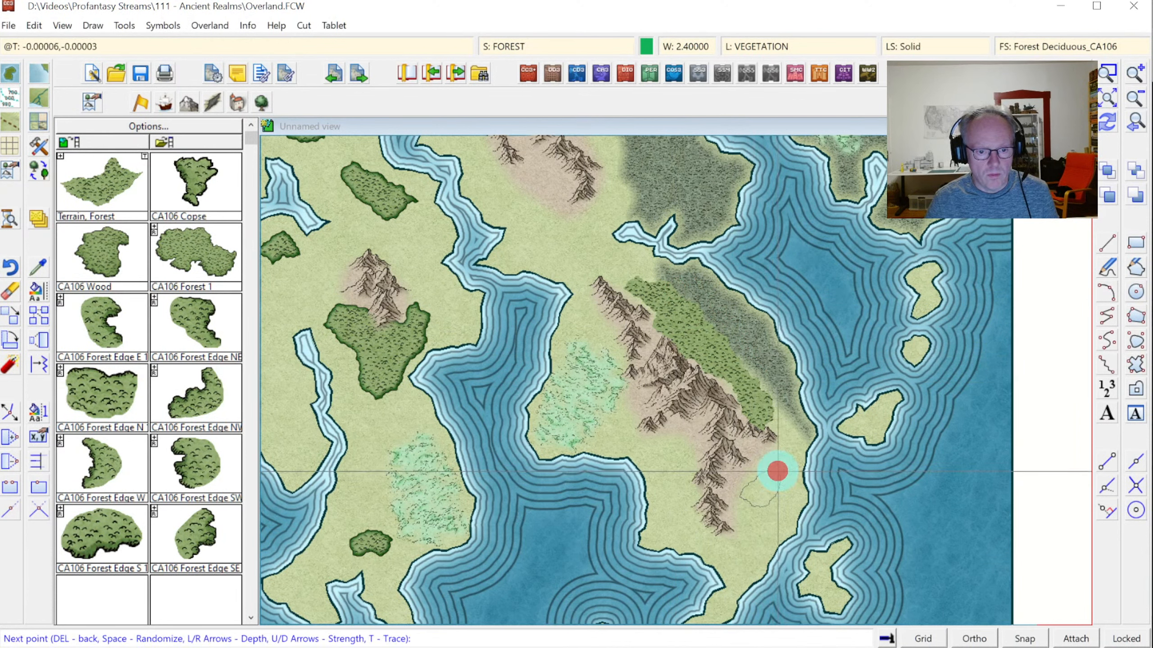
right_click(777, 471)
left_click(874, 407)
left_click(859, 424)
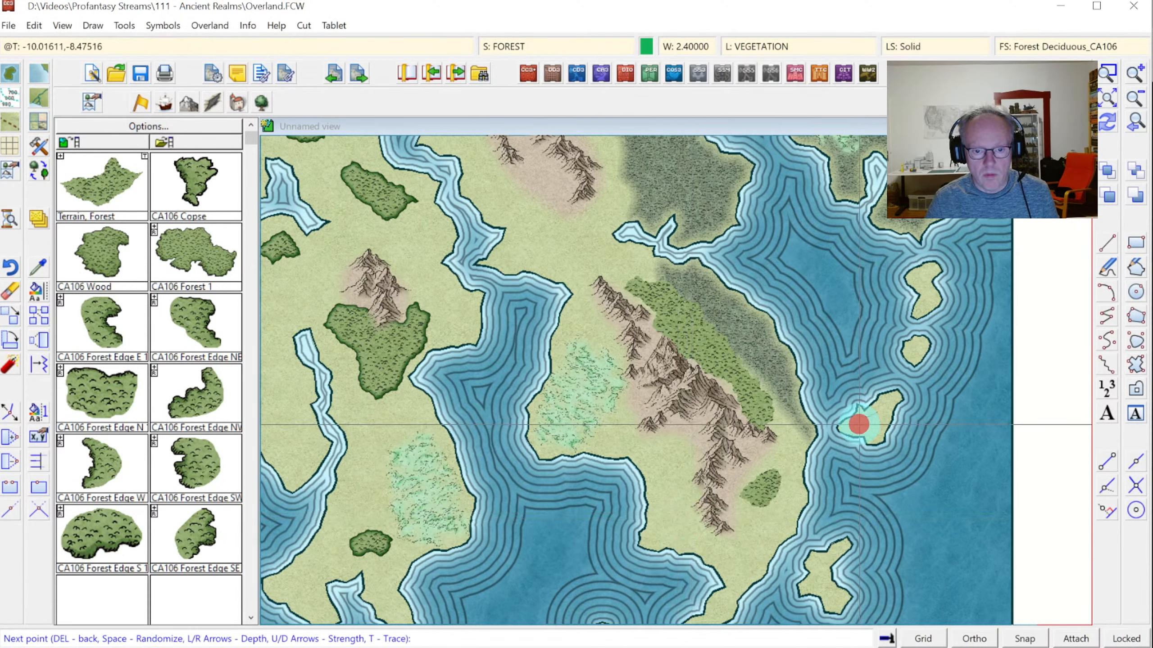
right_click(877, 408)
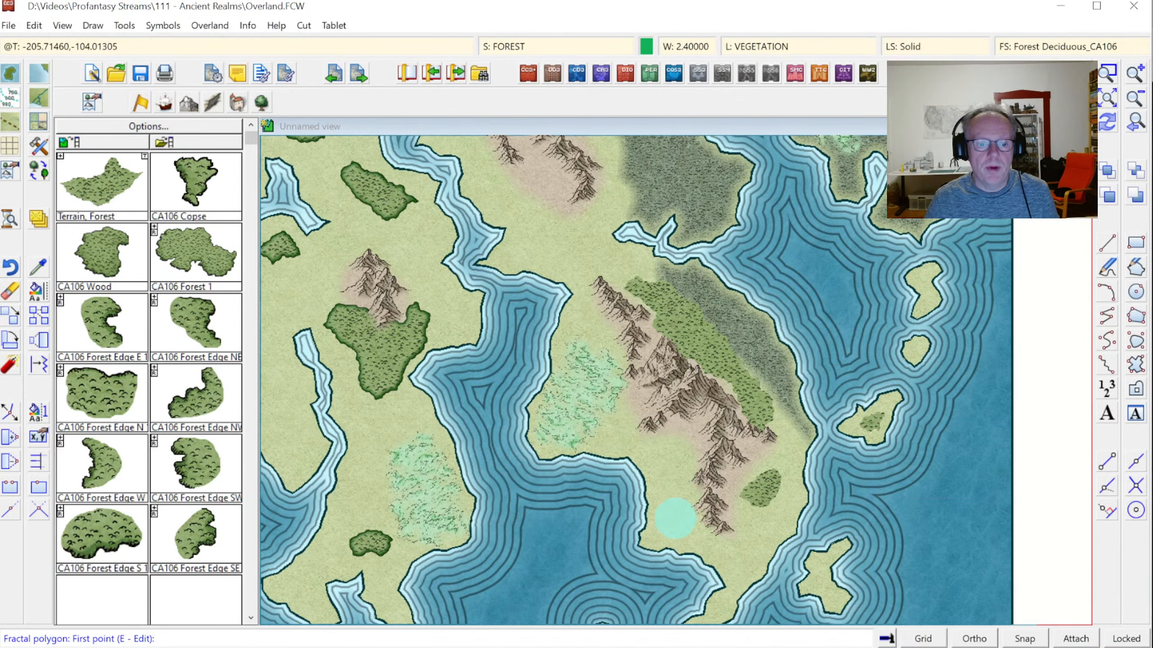
Draw a small Terrain, Forest polygon between the eastern range's southern tip and the peninsula's southwestern coast.
left_click(661, 520)
left_click(682, 543)
left_click(698, 544)
left_click(696, 531)
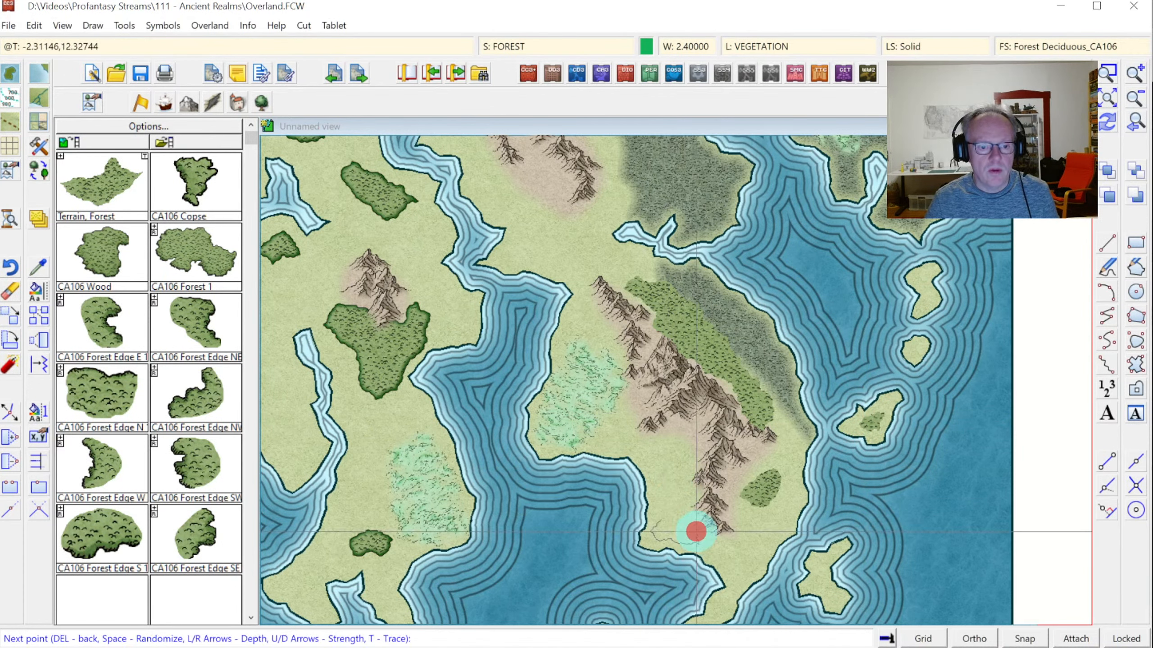
left_click(675, 517)
right_click(676, 517)
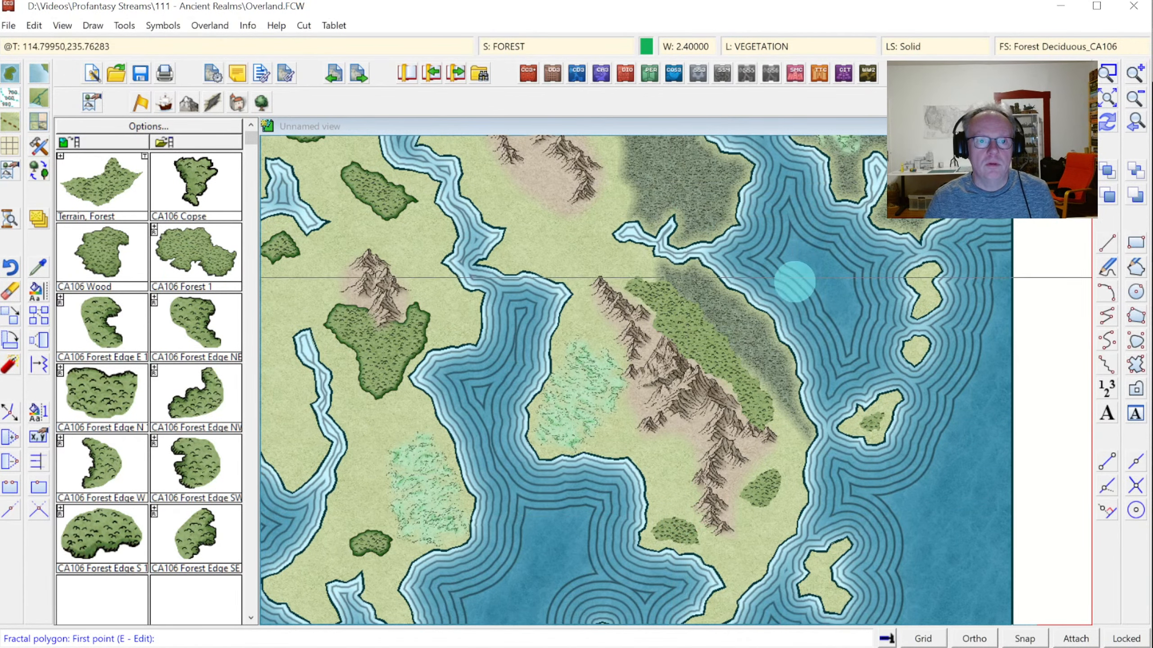
right_click(771, 294)
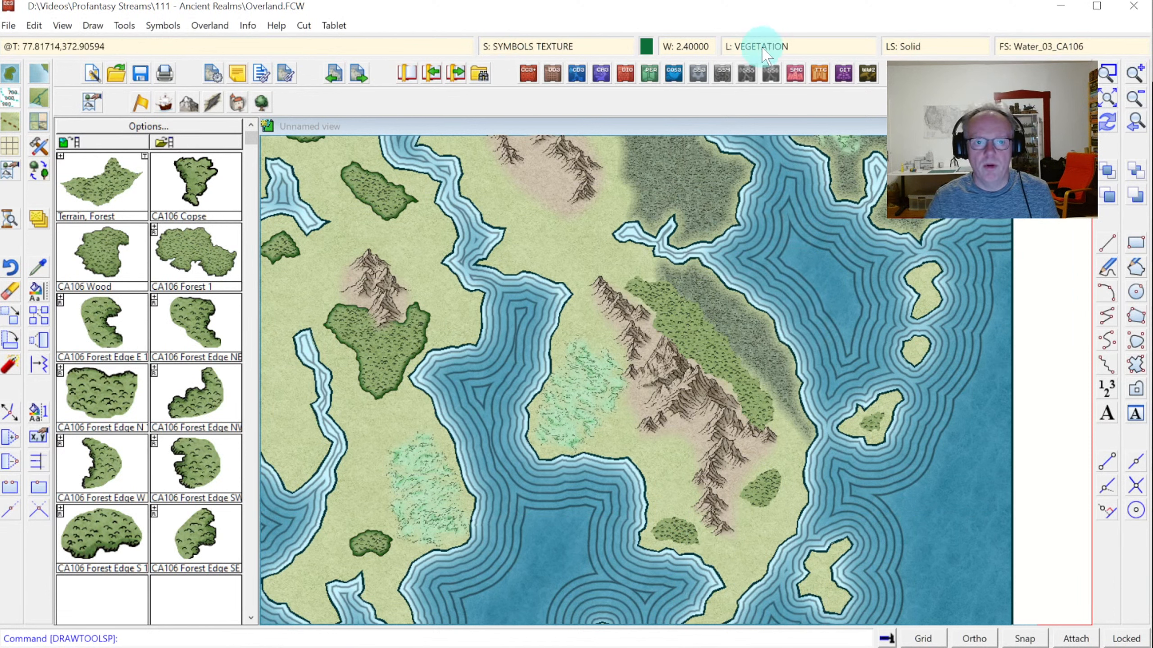
Place CA106 Hill 1 symbols at the normal scale of 1.2 south of the northern mountain spur, west of the small inlet.
left_click(187, 104)
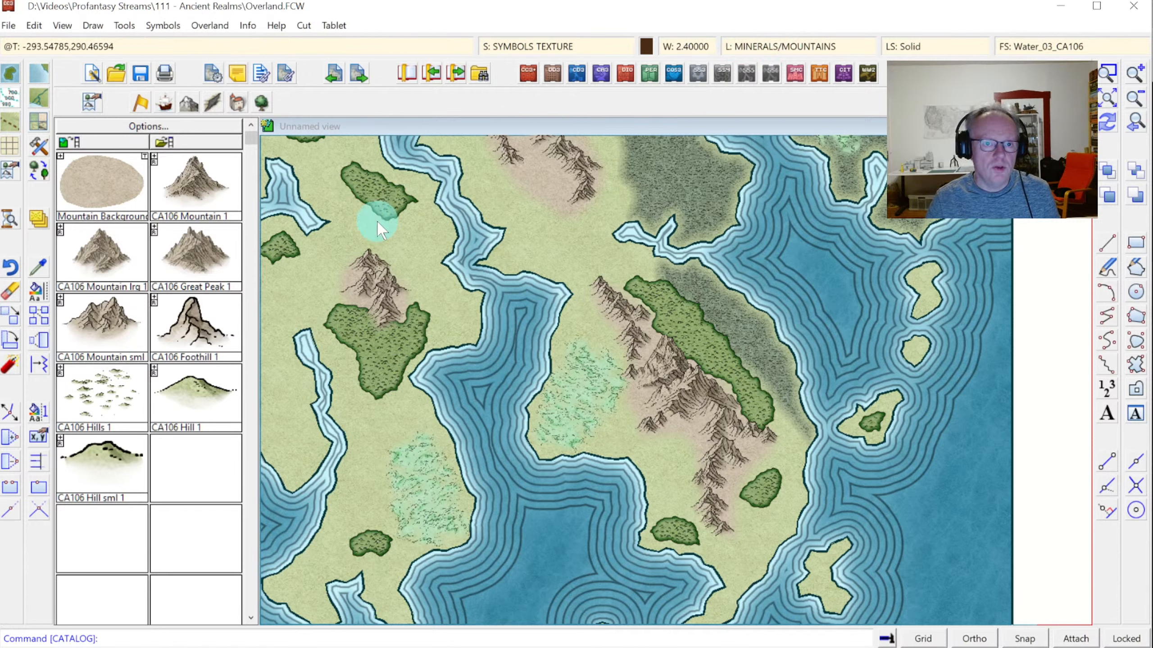
left_click(175, 393)
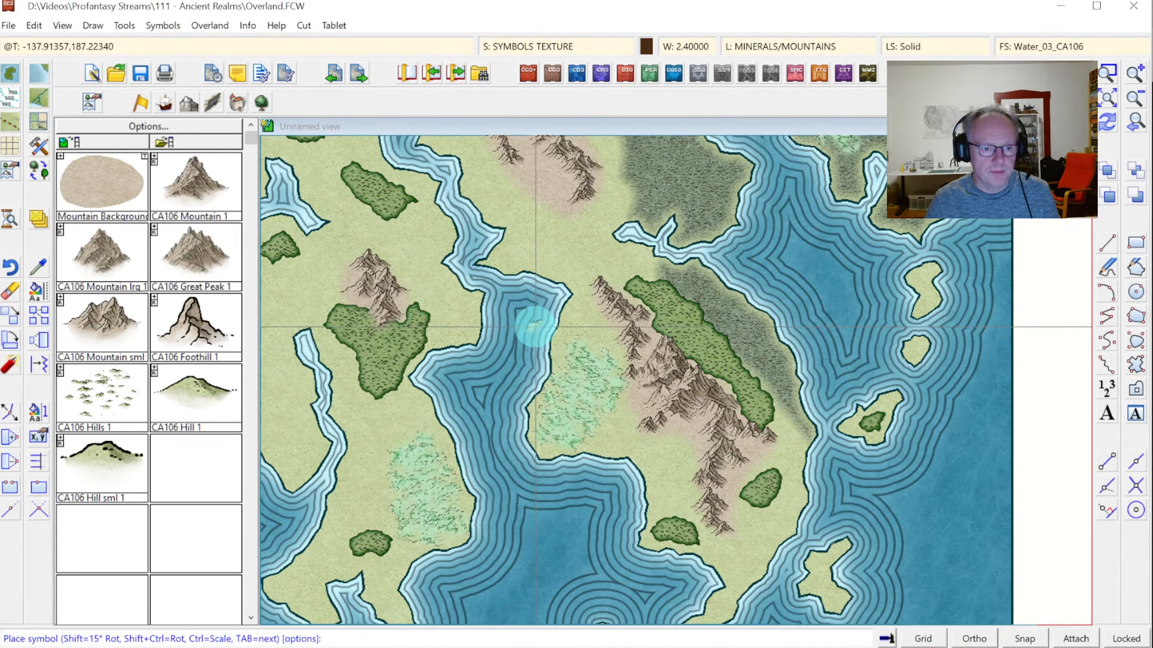
right_click(534, 319)
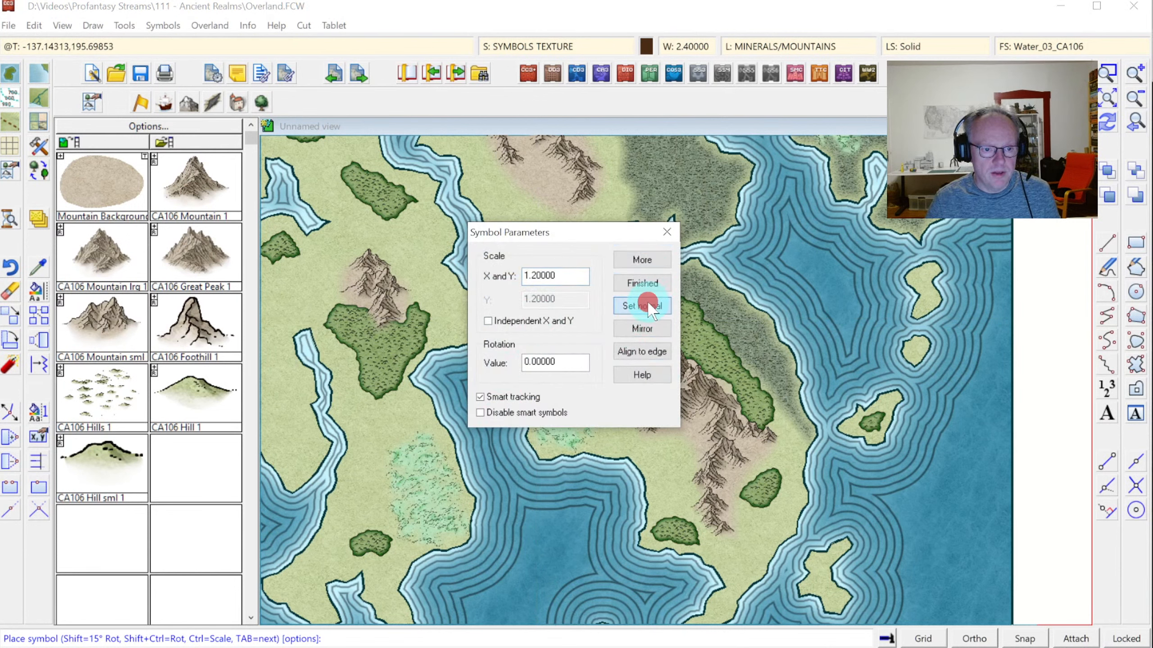
left_click(642, 260)
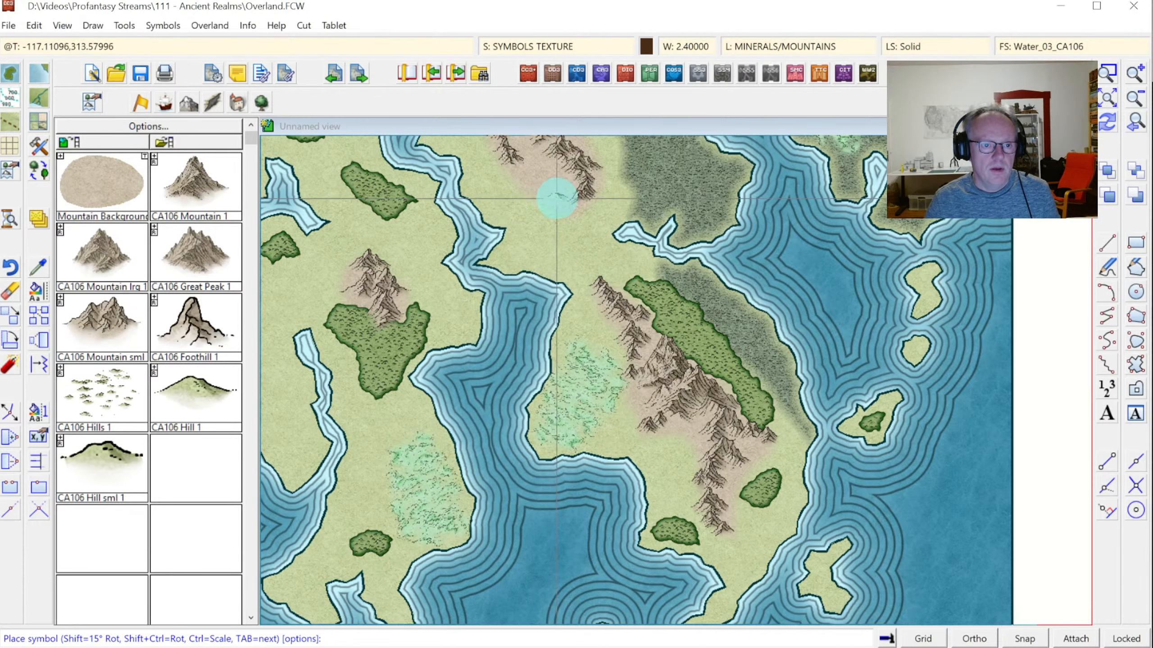
left_click(561, 233)
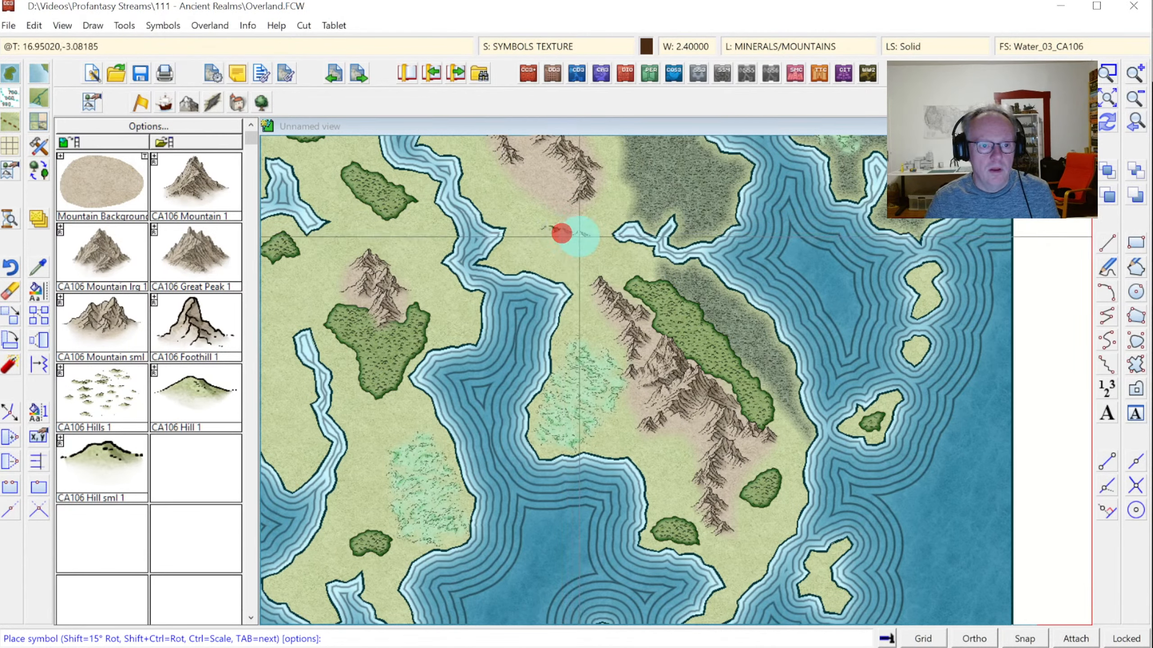
Scatter CA106 Hill 1 symbols along the southwestern foot of the eastern mountain range and beyond its southern tip.
left_click(638, 440)
left_click(679, 495)
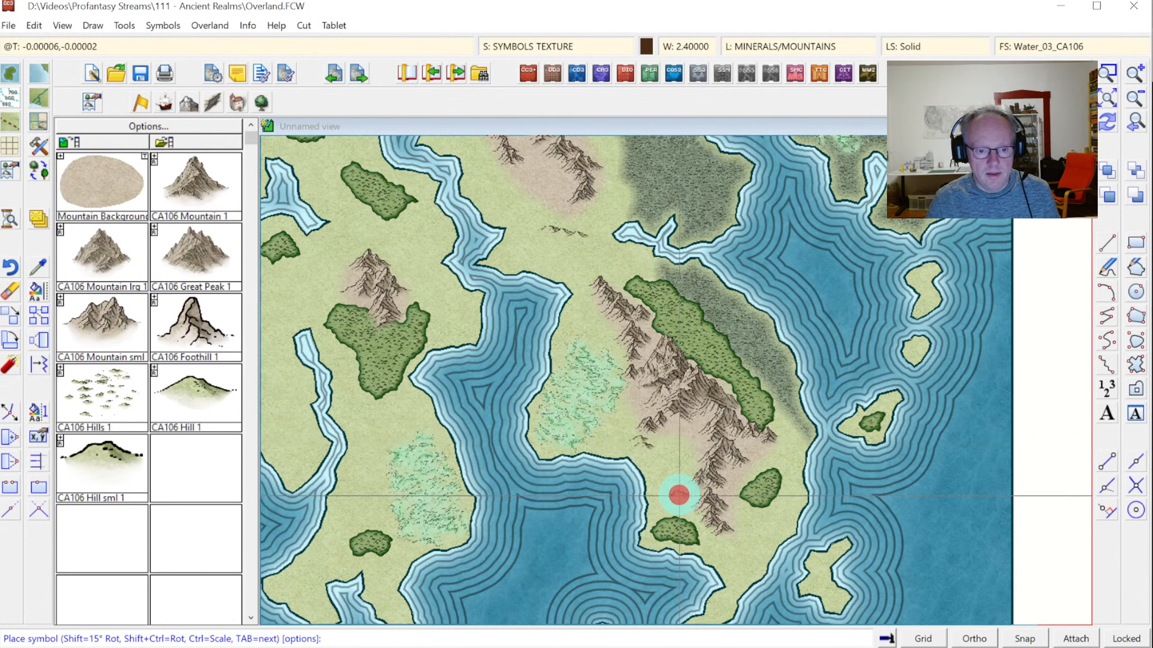
left_click(729, 543)
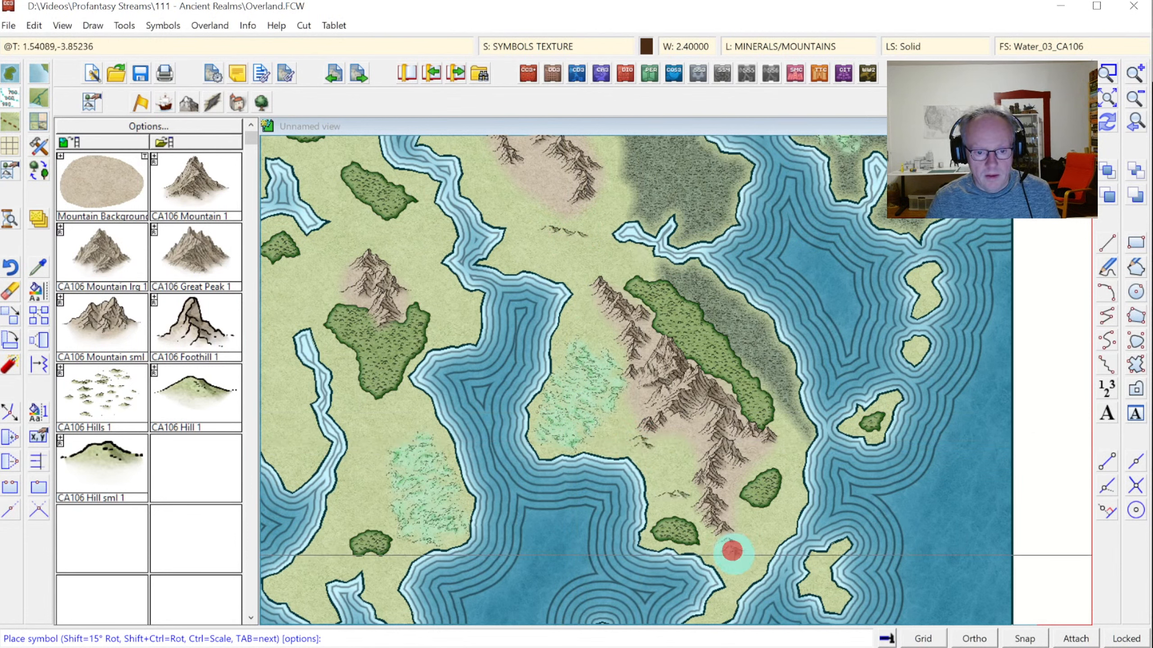
left_click(734, 577)
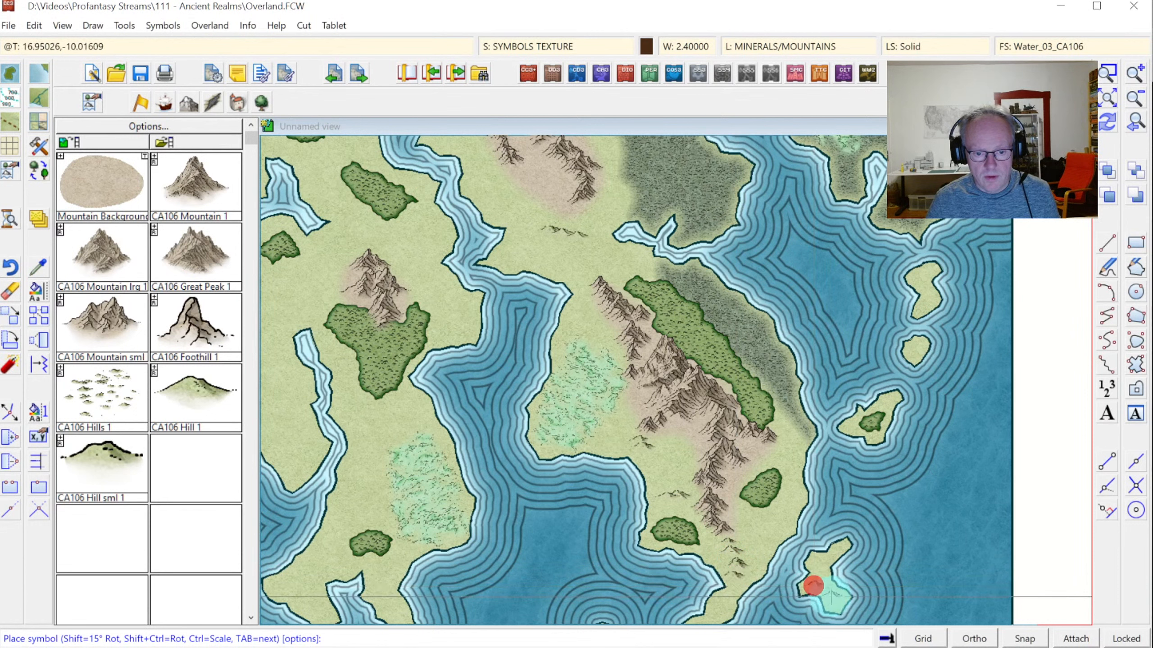
Place CA106 Hill 1 symbols on the southeastern island and the two small islands farther north off the eastern coast.
left_click(829, 597)
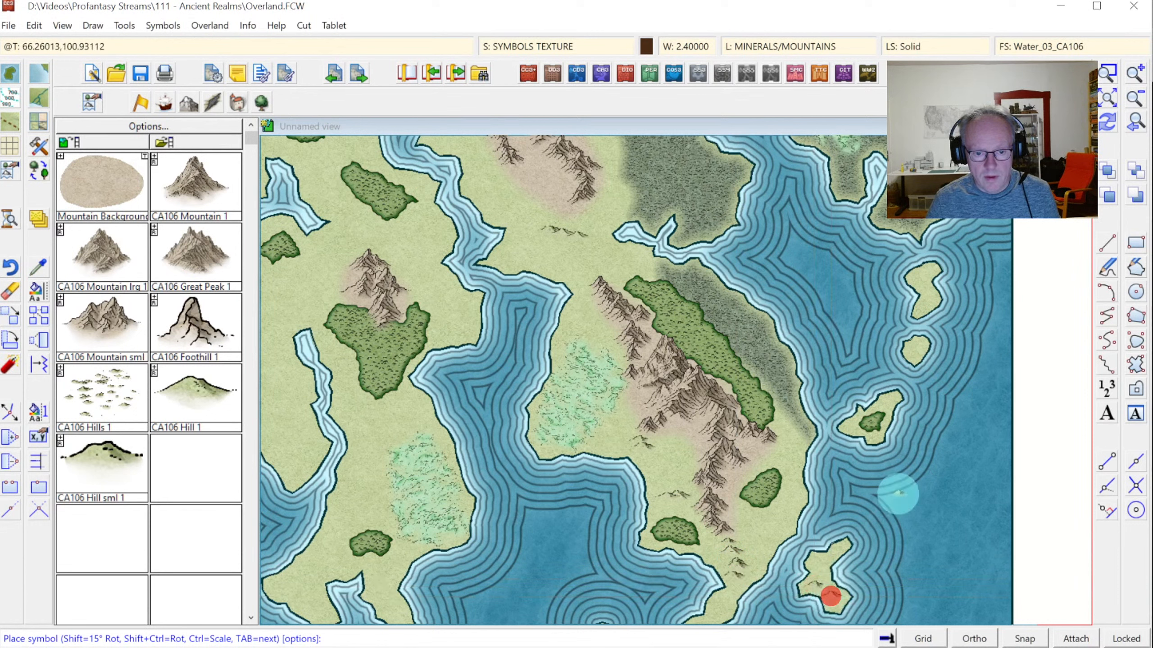
left_click(914, 352)
left_click(921, 278)
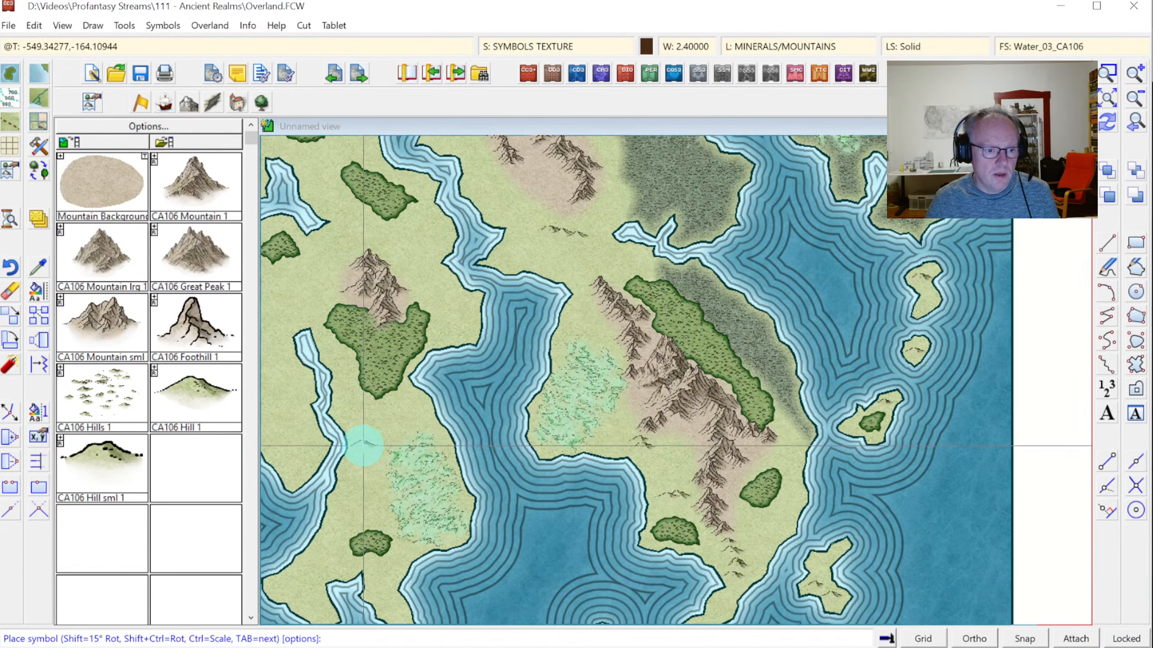
Place a chain of CA106 Hill 1 symbols down the central peninsula, between the long inlet and the marsh, toward the southwestern coast.
left_click(355, 460)
left_click(353, 489)
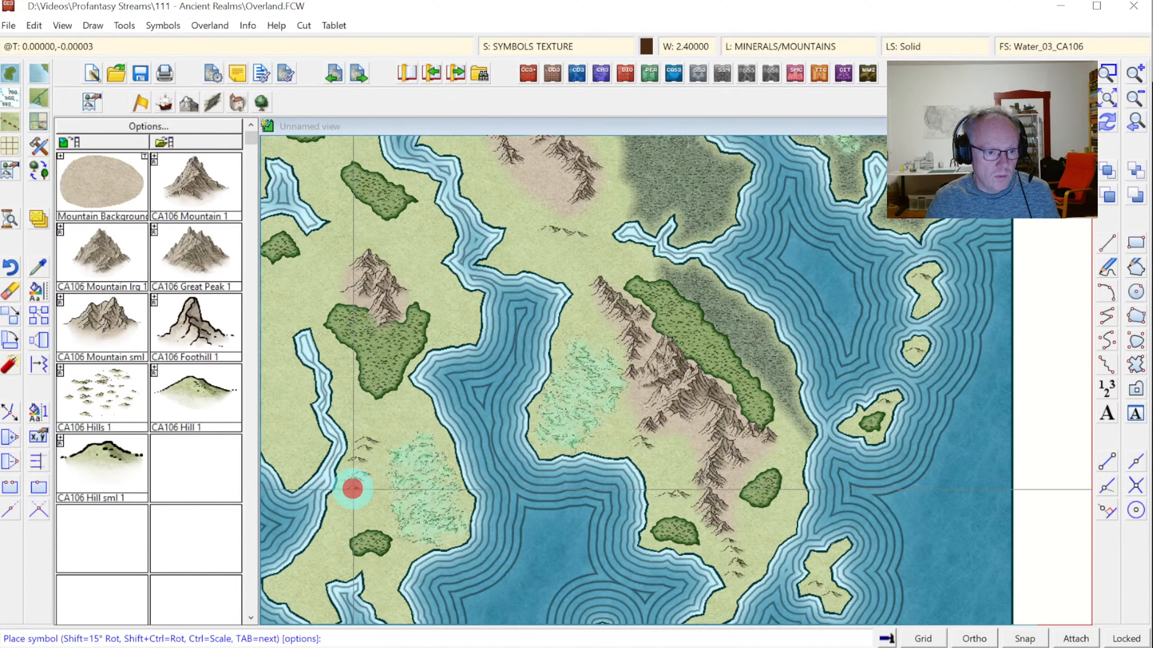
left_click(345, 503)
left_click(337, 518)
left_click(334, 535)
left_click(328, 546)
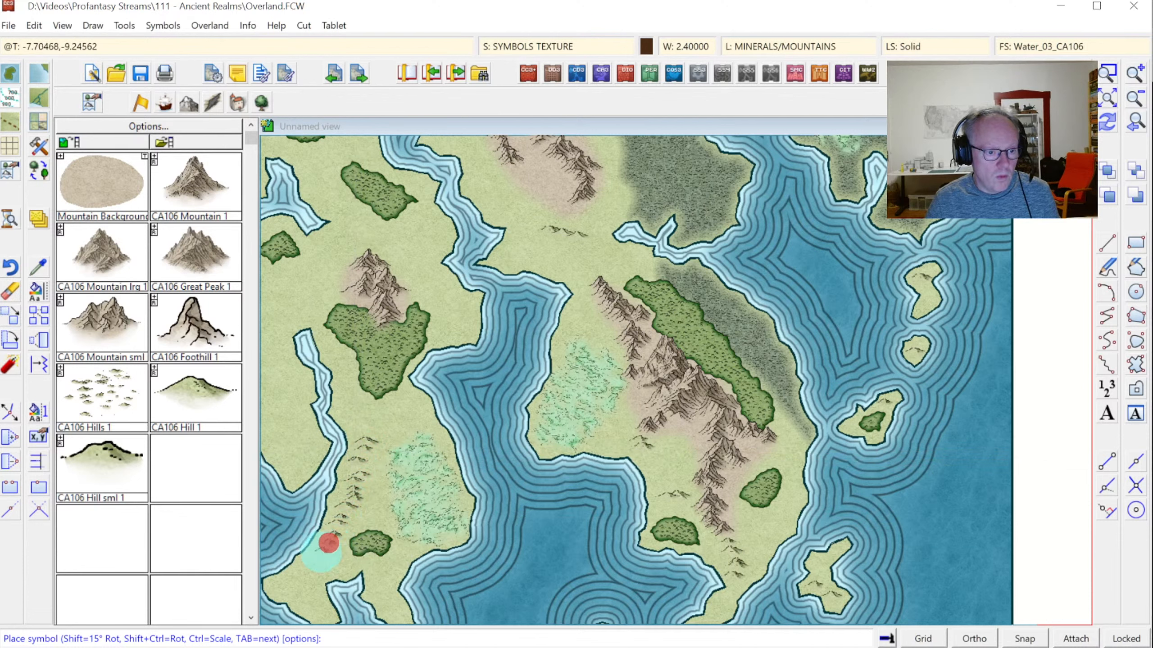
left_click(319, 558)
left_click(303, 575)
left_click(294, 584)
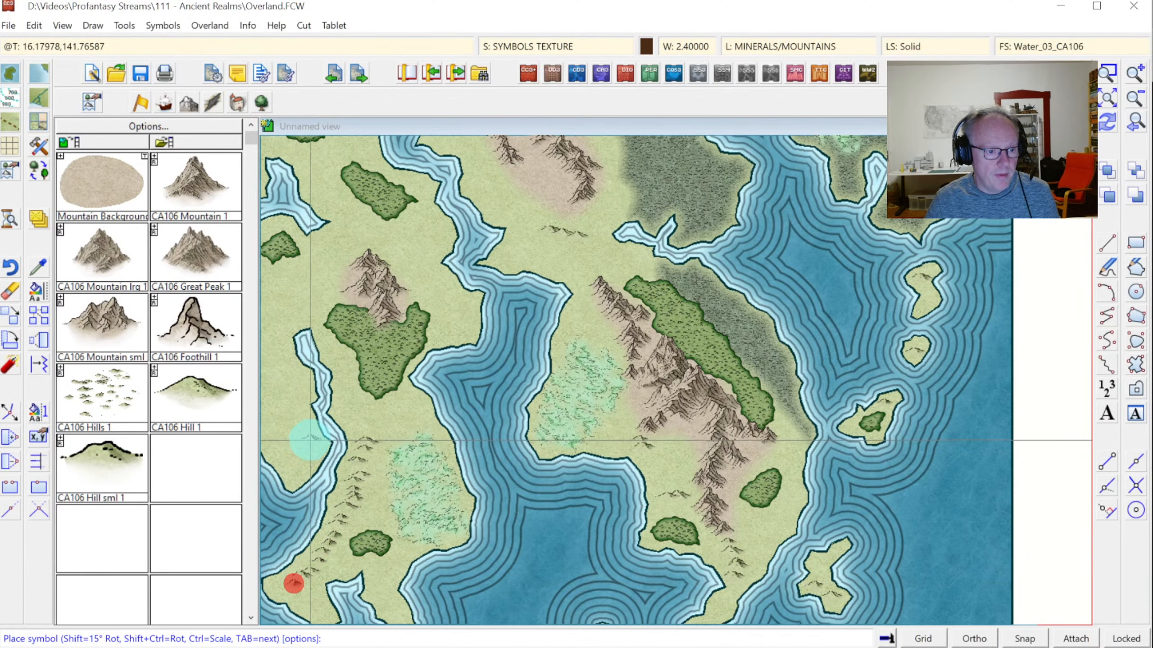
Place a small cluster of CA106 Hill 1 symbols on the land just west of the central peninsula's long inlet.
left_click(301, 440)
left_click(311, 453)
left_click(303, 464)
left_click(297, 473)
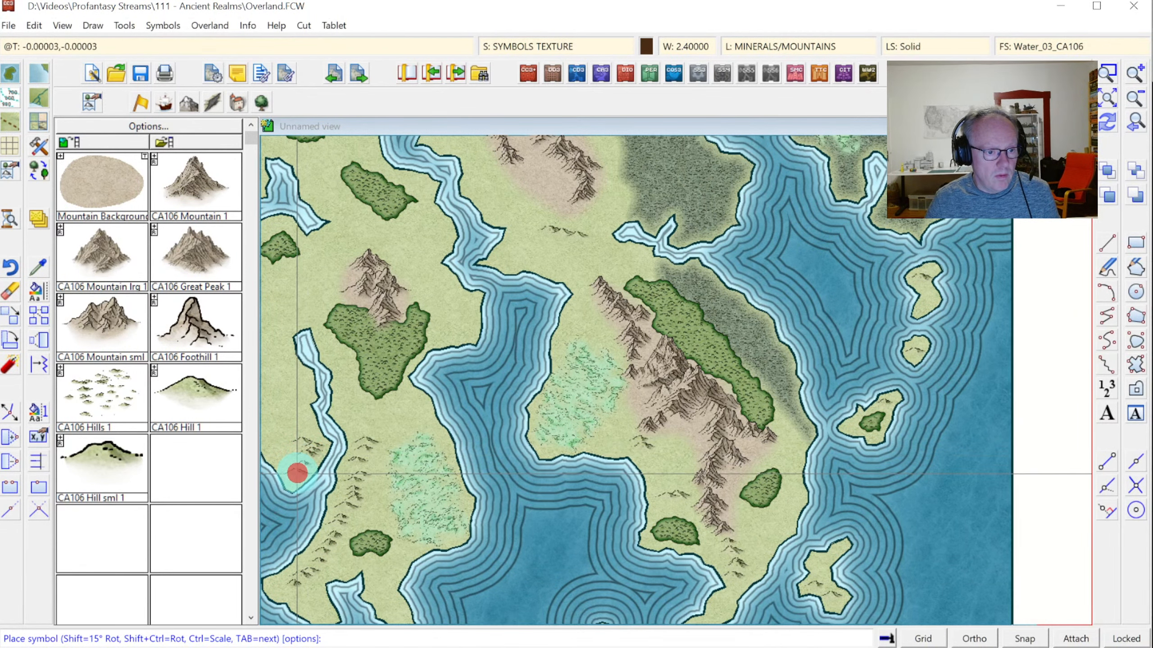
Place a curving chain of CA106 Hill 1 symbols along the northeastern and eastern side of the western peninsula.
left_click(1136, 122)
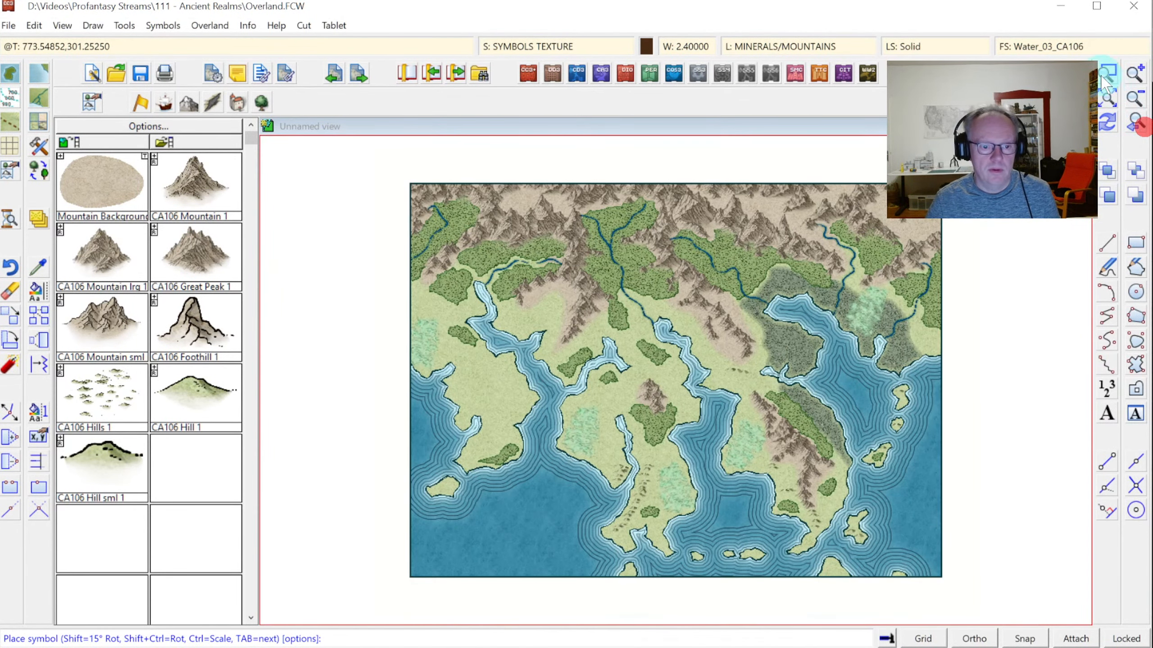
left_click(1106, 78)
left_click(371, 283)
left_click(753, 523)
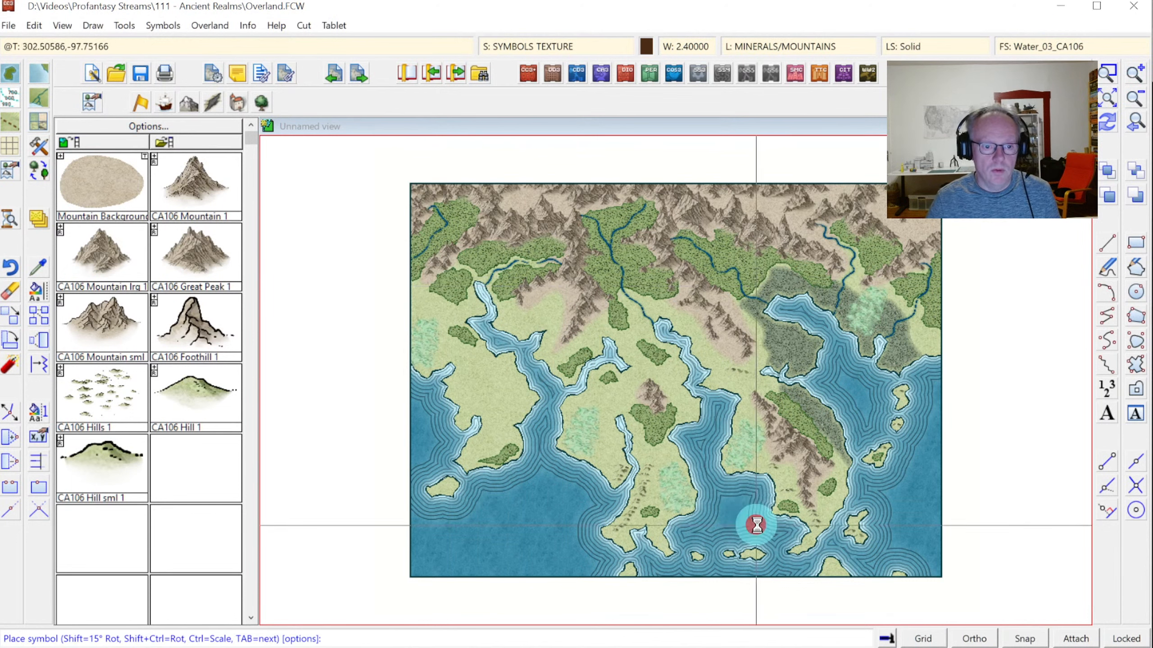
left_click(507, 274)
left_click(539, 288)
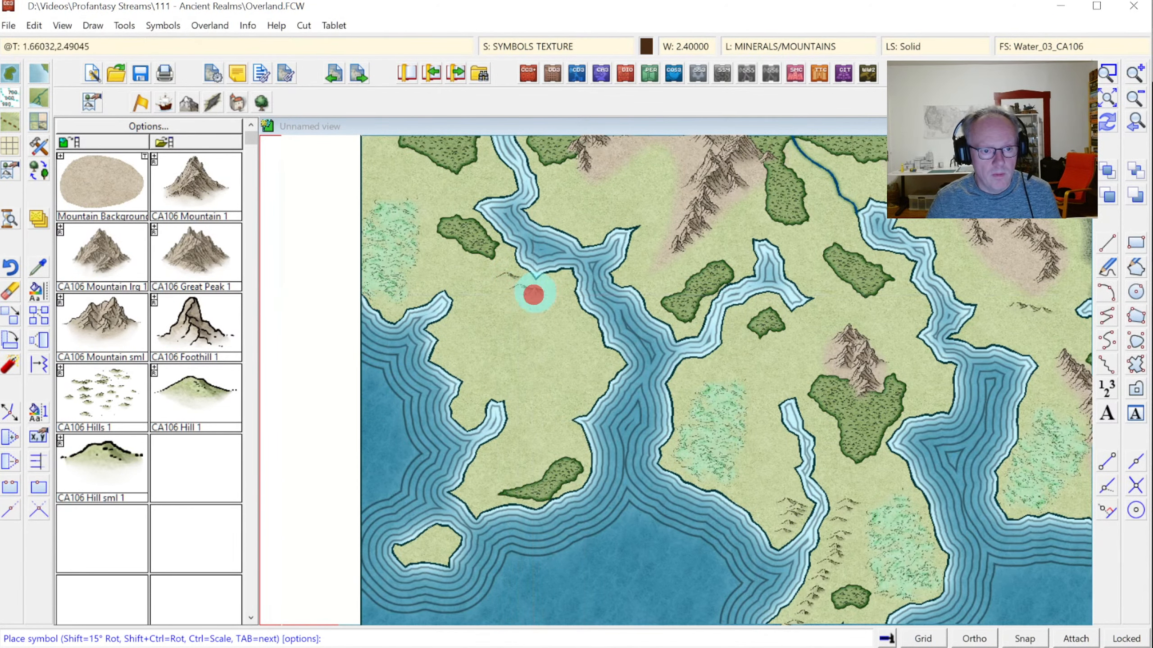
left_click(557, 296)
left_click(564, 312)
left_click(569, 315)
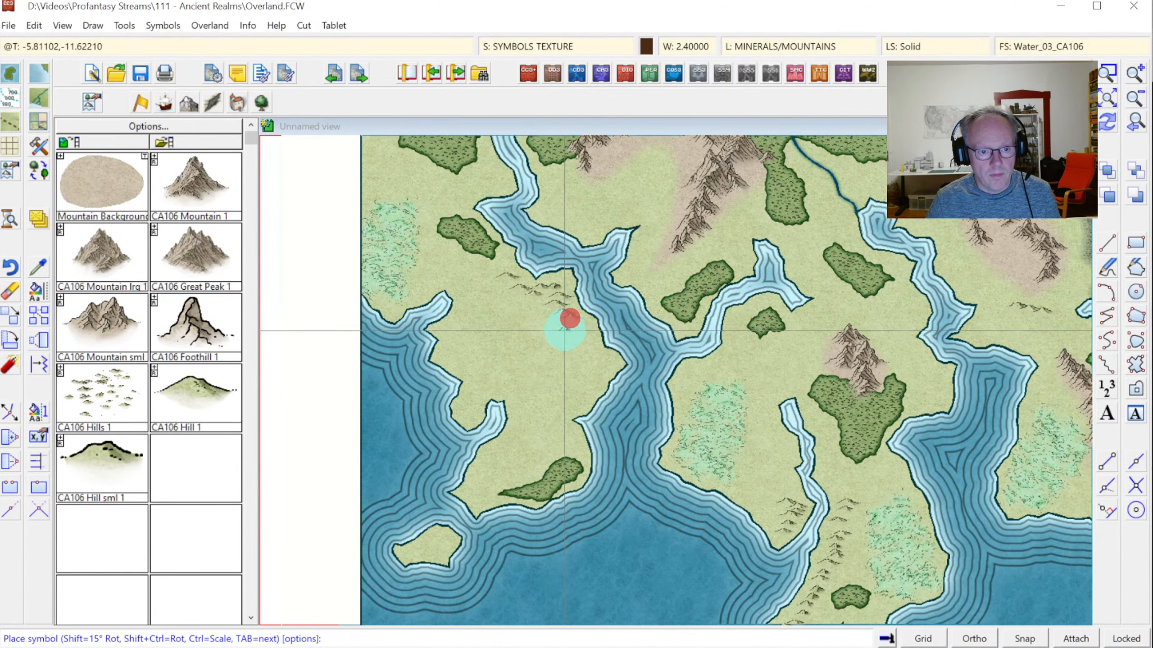
left_click(573, 334)
left_click(577, 347)
left_click(590, 362)
left_click(583, 384)
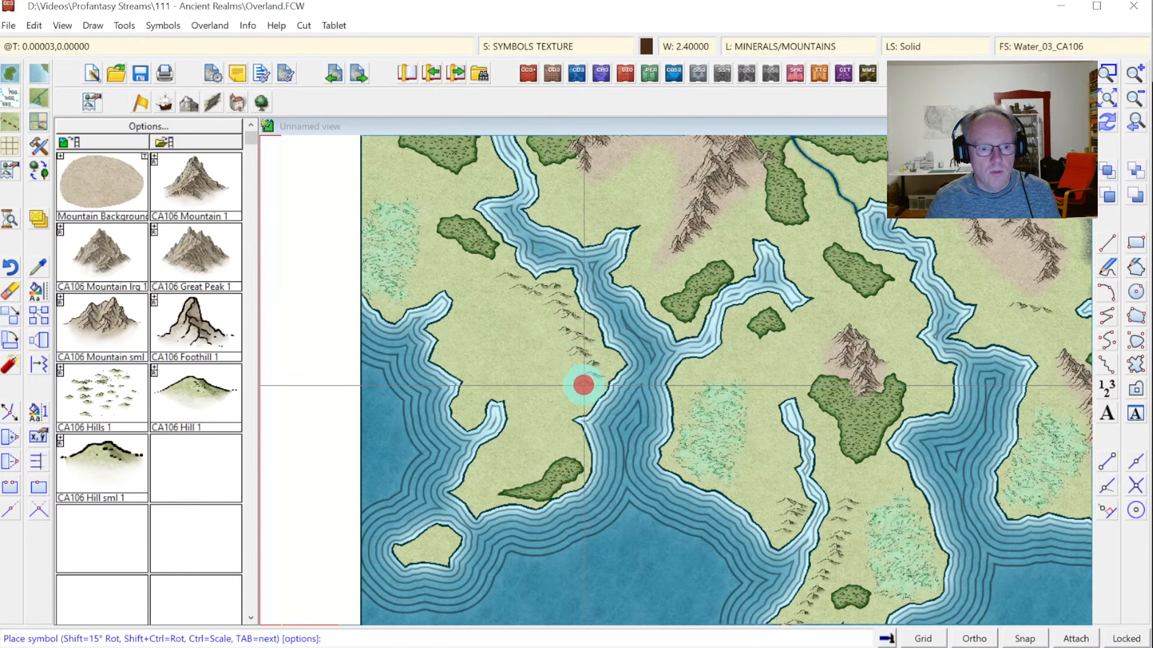
Finish the western peninsula's eastern hill chain and place CA106 Hill 1 symbols down its western coast to the small inlet.
left_click(577, 398)
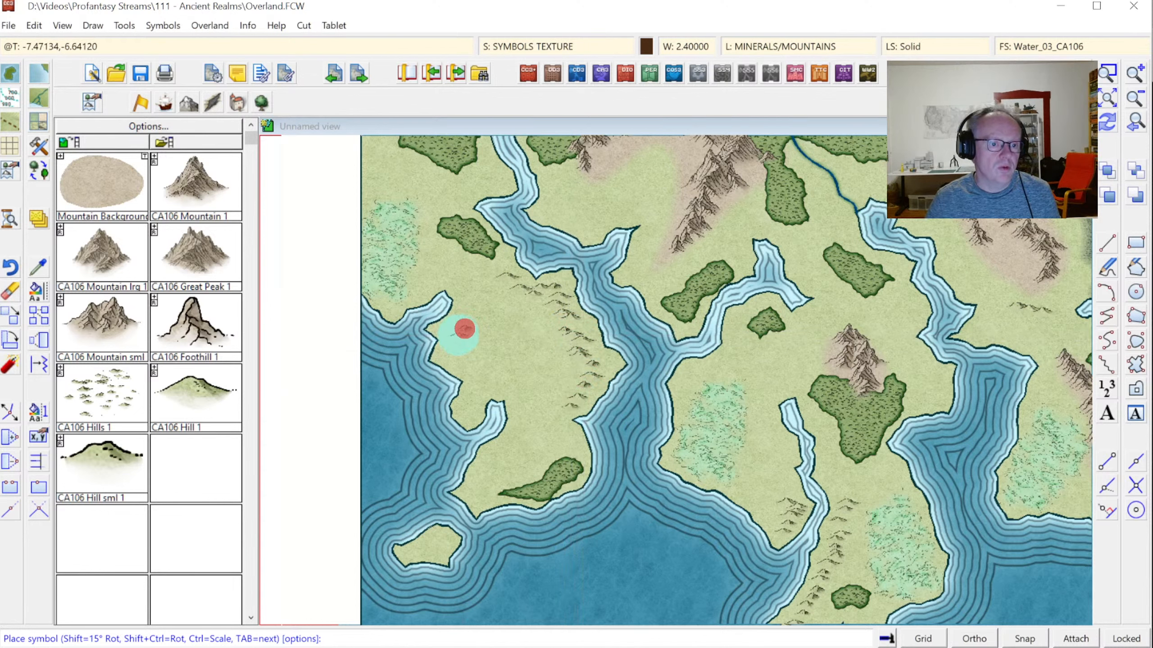
left_click(465, 329)
left_click(457, 345)
left_click(445, 350)
left_click(458, 355)
left_click(469, 366)
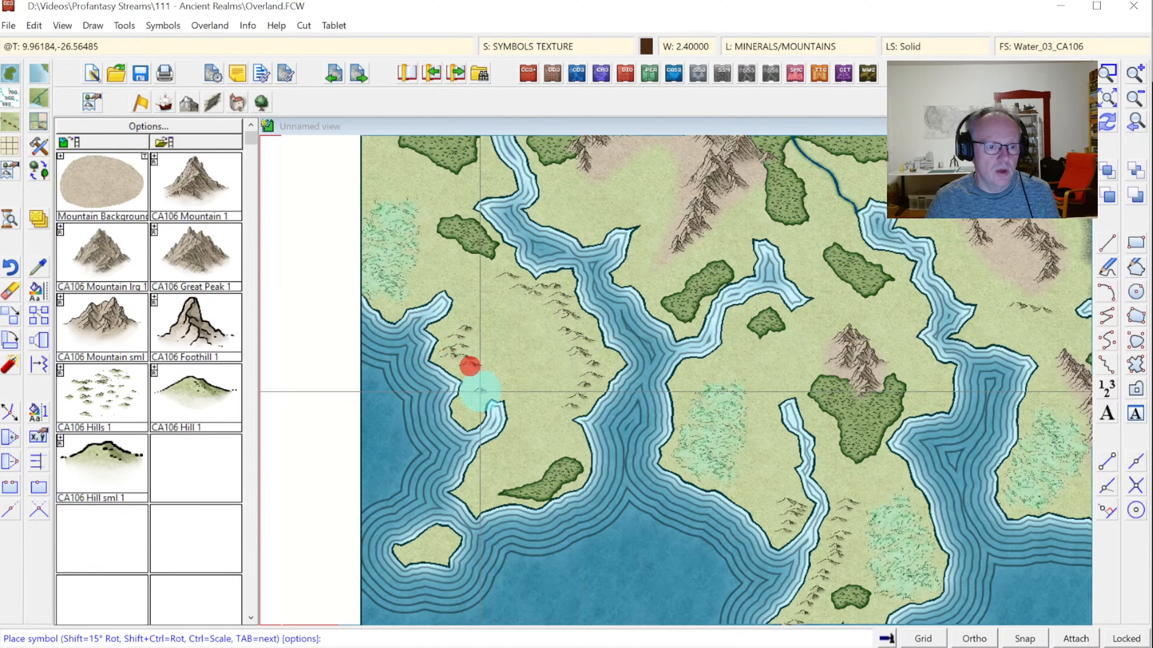
left_click(480, 391)
left_click(468, 406)
left_click(467, 416)
Place CA106 Hill 1 symbols along the western peninsula's southwestern tip and on the small island off it.
left_click(493, 454)
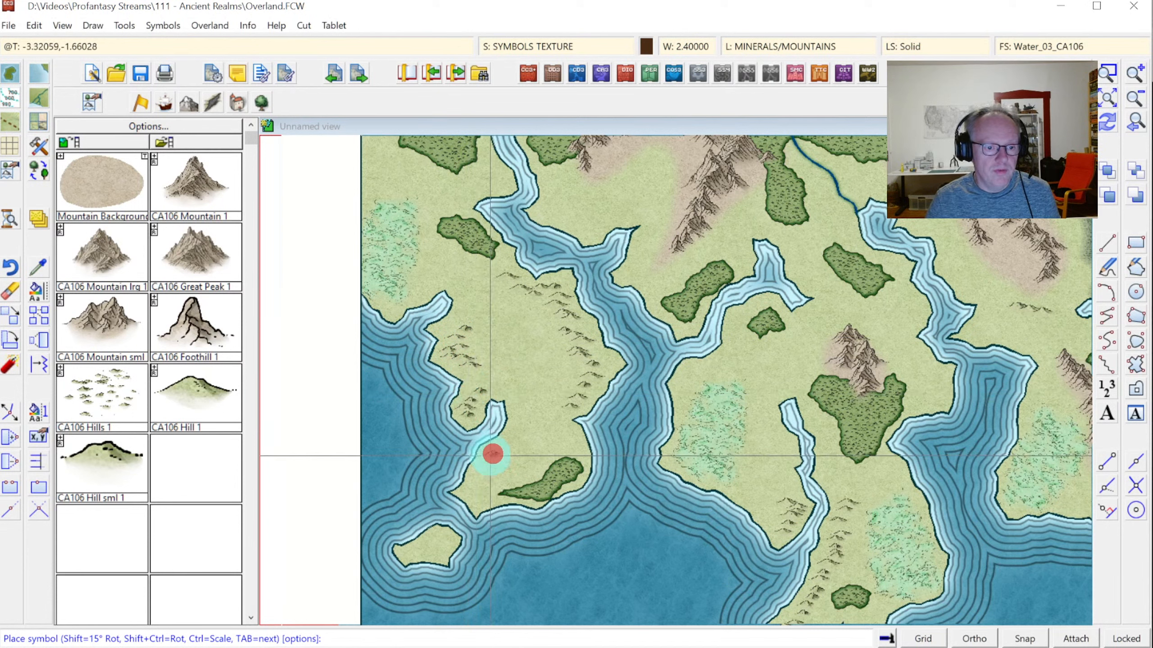
left_click(483, 464)
left_click(477, 475)
left_click(471, 491)
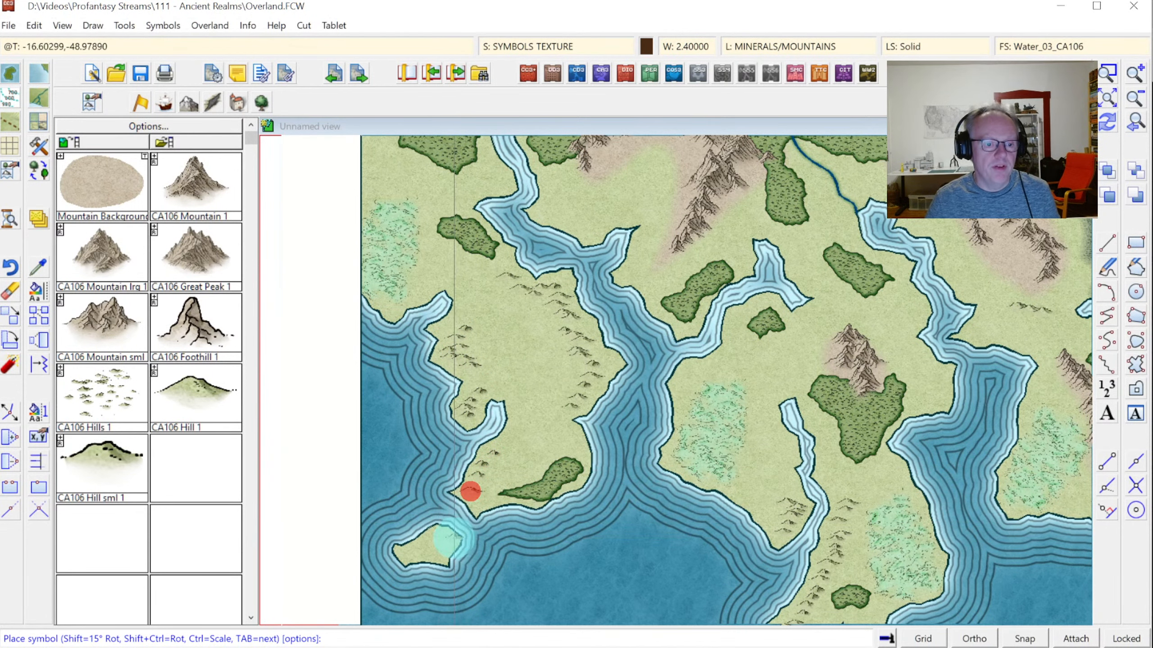
left_click(433, 538)
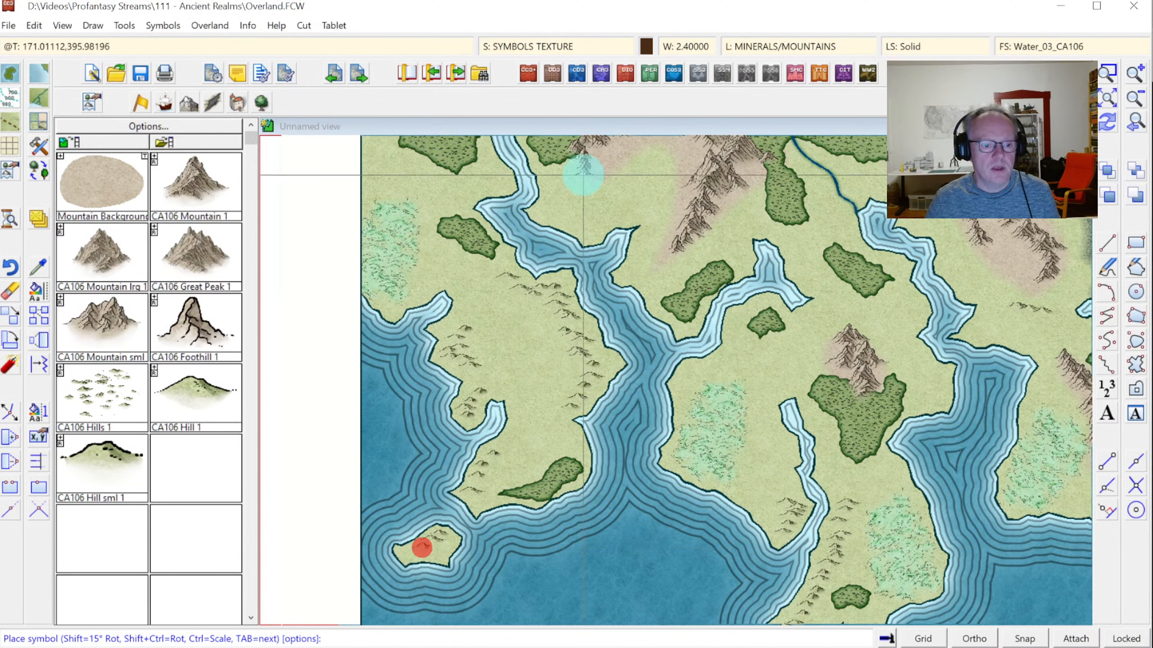
Place CA106 Hill 1 symbols on both sides of the northwestern inlet and on the land west of the nearby forest.
left_click(553, 196)
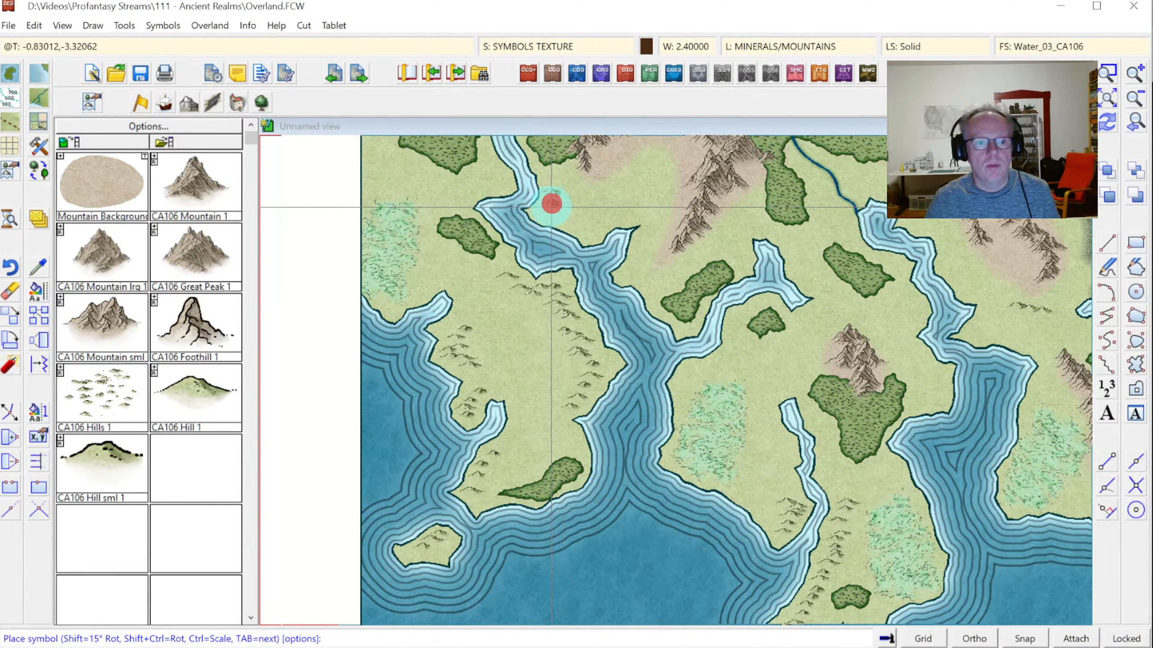
left_click(547, 211)
left_click(561, 213)
left_click(575, 224)
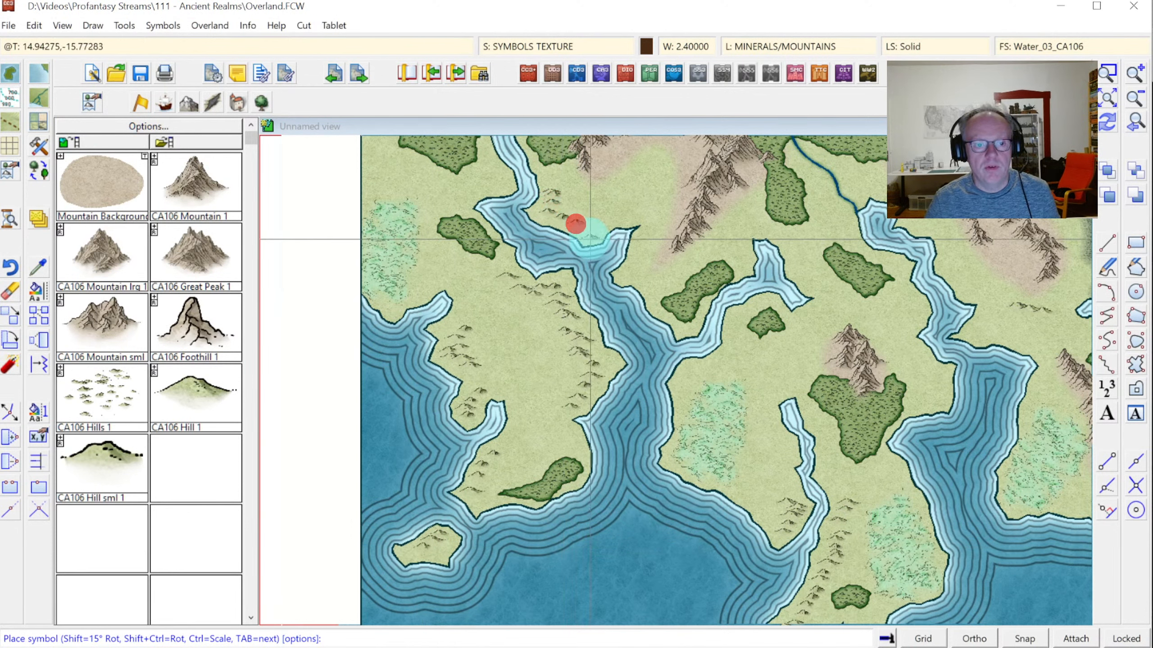
left_click(474, 179)
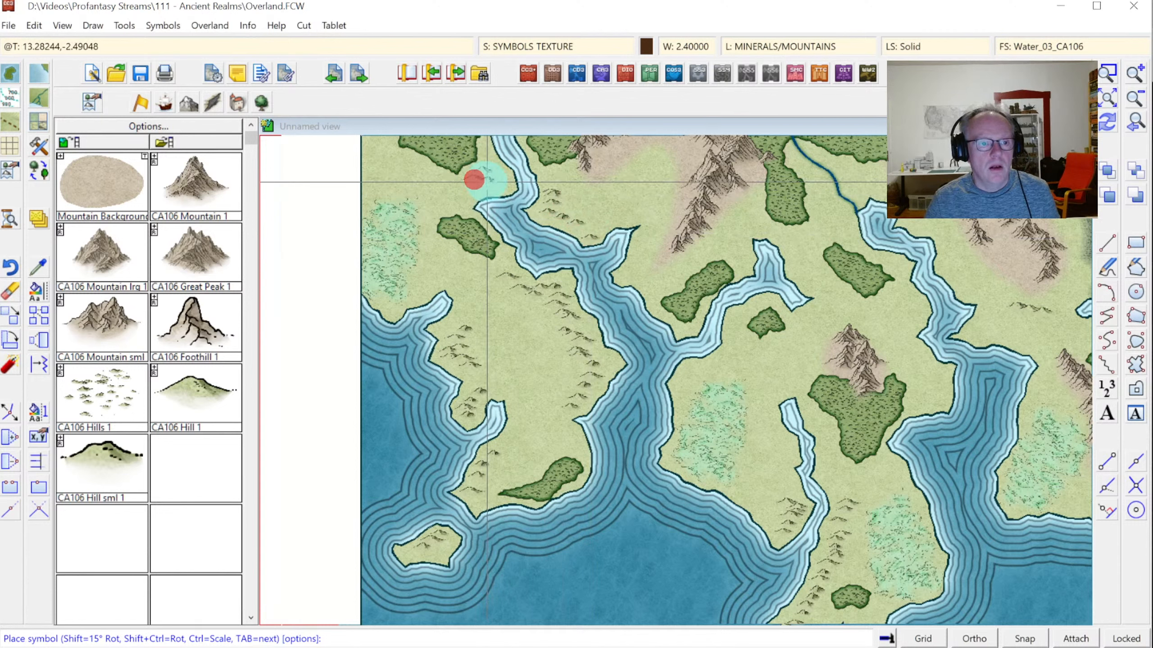
left_click(404, 164)
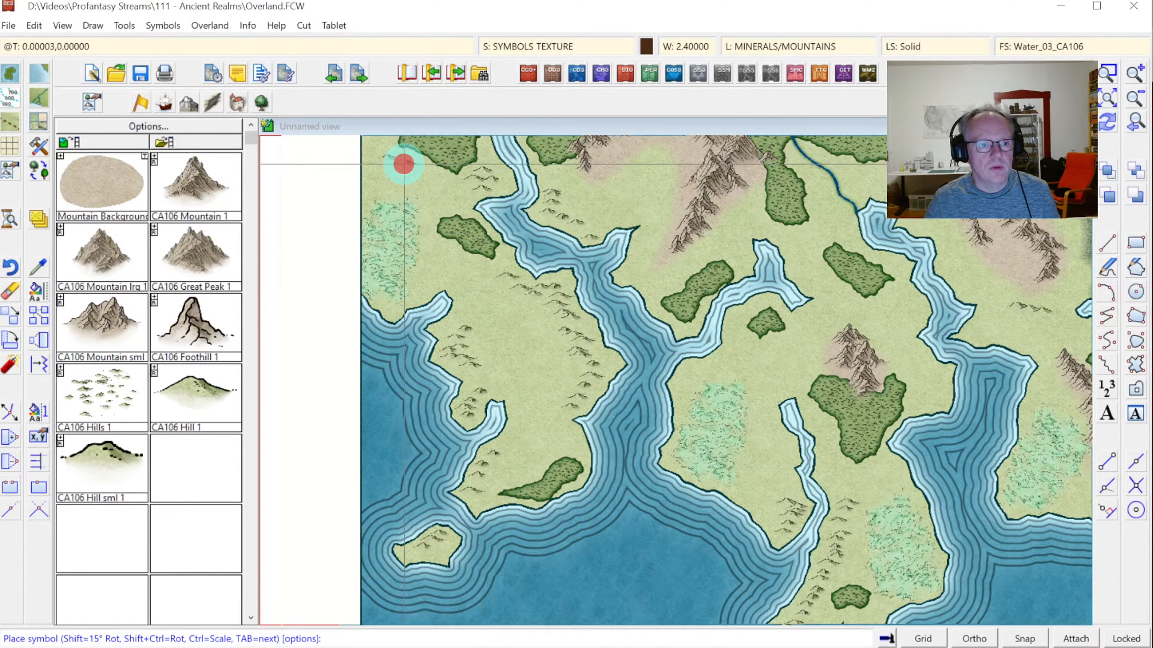
Place CA106 Hill 1 symbols west of the central river mouth, along the central range's southeastern flank and in the grassy gap west of it.
left_click(840, 220)
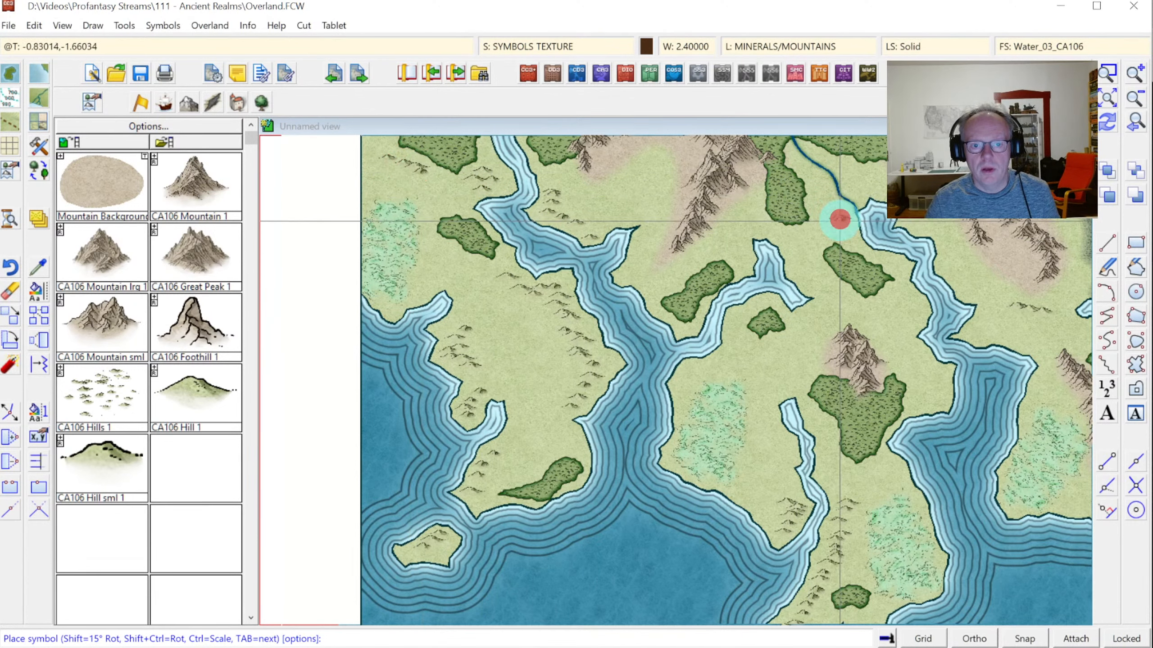
left_click(733, 207)
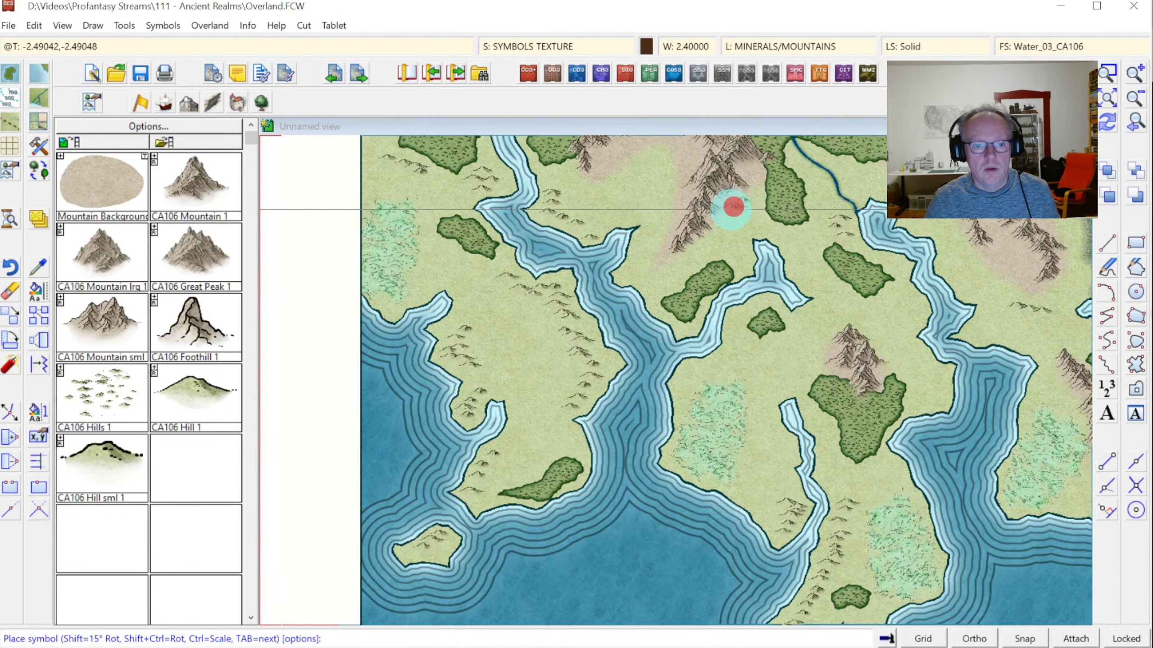
left_click(712, 235)
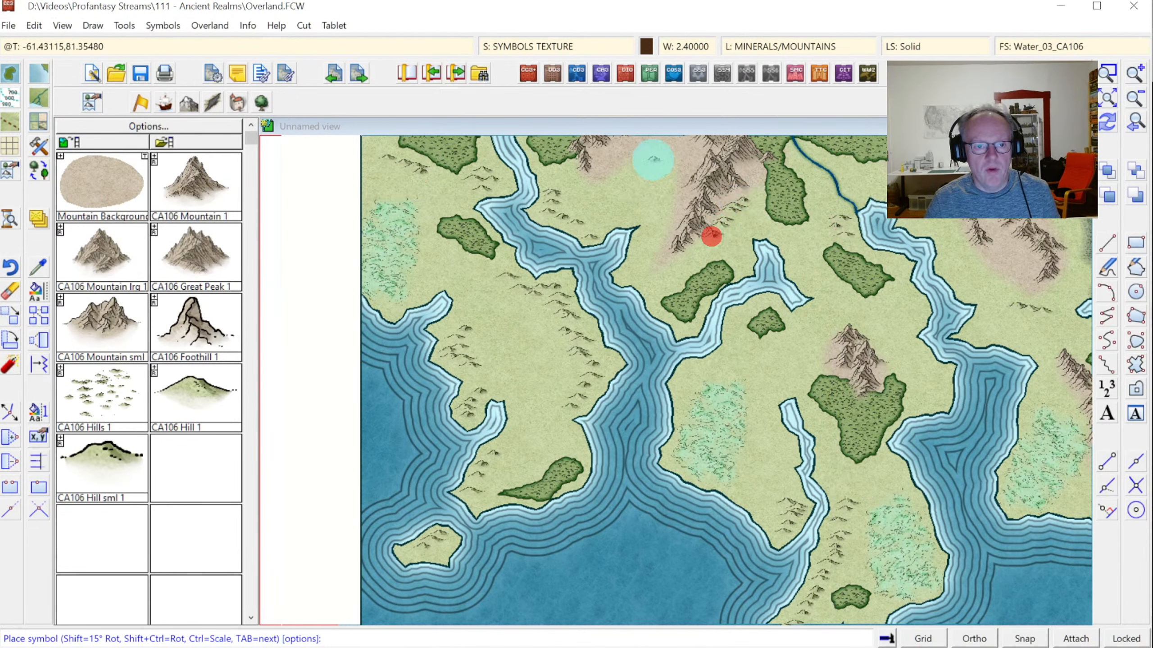
left_click(659, 174)
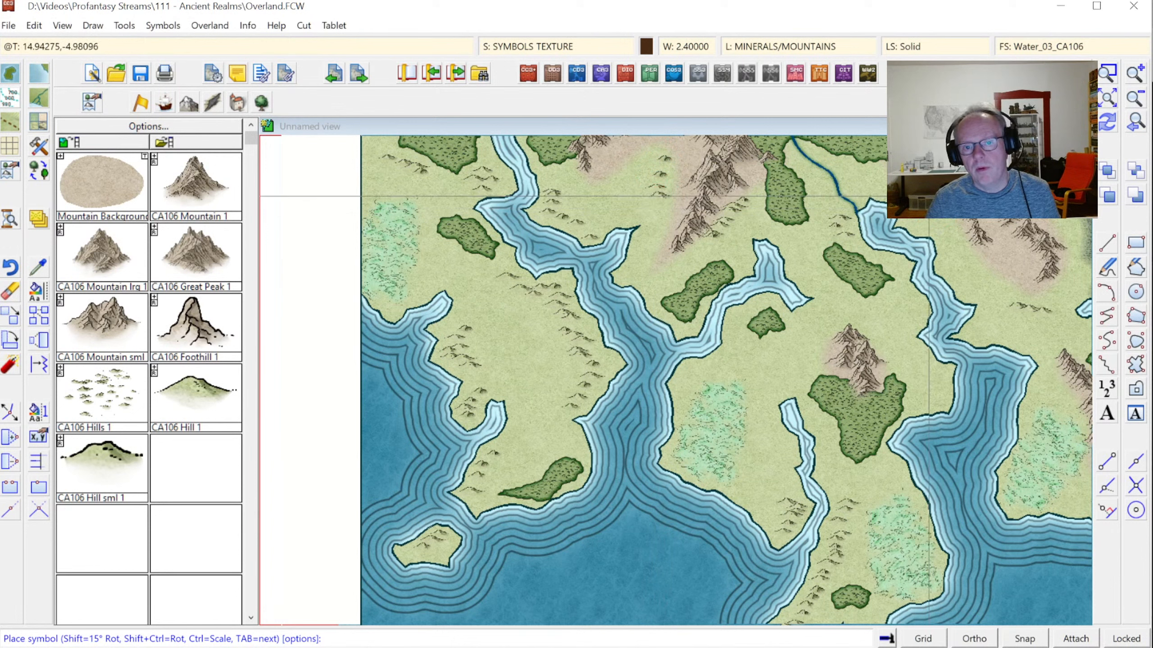
Place CA106 Hill 1 symbols along the eastern shore of the central inlet, southwest of the neighbouring mountains and on the headland.
left_click(944, 216)
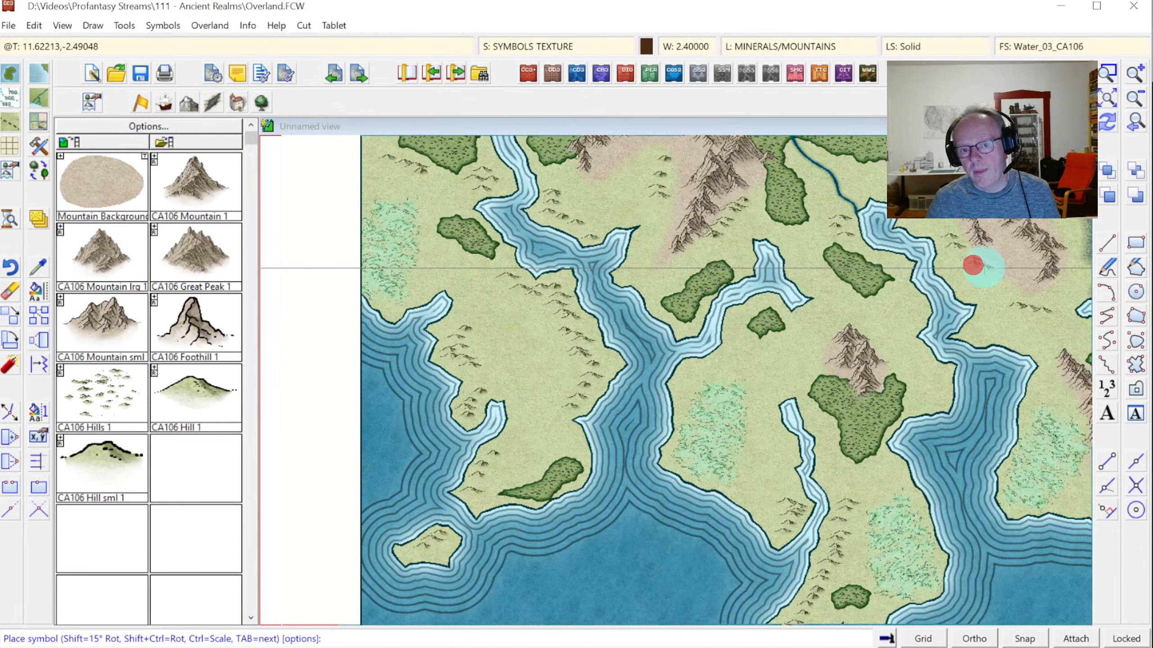
left_click(998, 275)
left_click(985, 315)
left_click(984, 325)
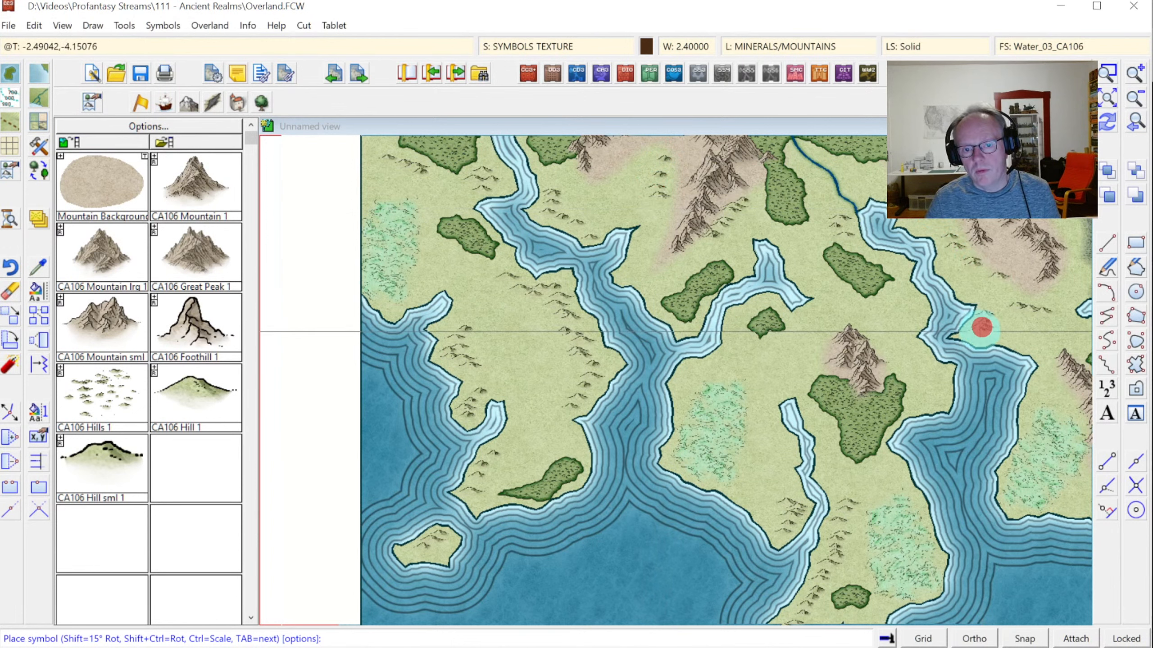
left_click(975, 334)
Place a chain of CA106 Hill 1 symbols along the map's eastern edge, south of the easternmost forest and above the coast.
left_click(1134, 122)
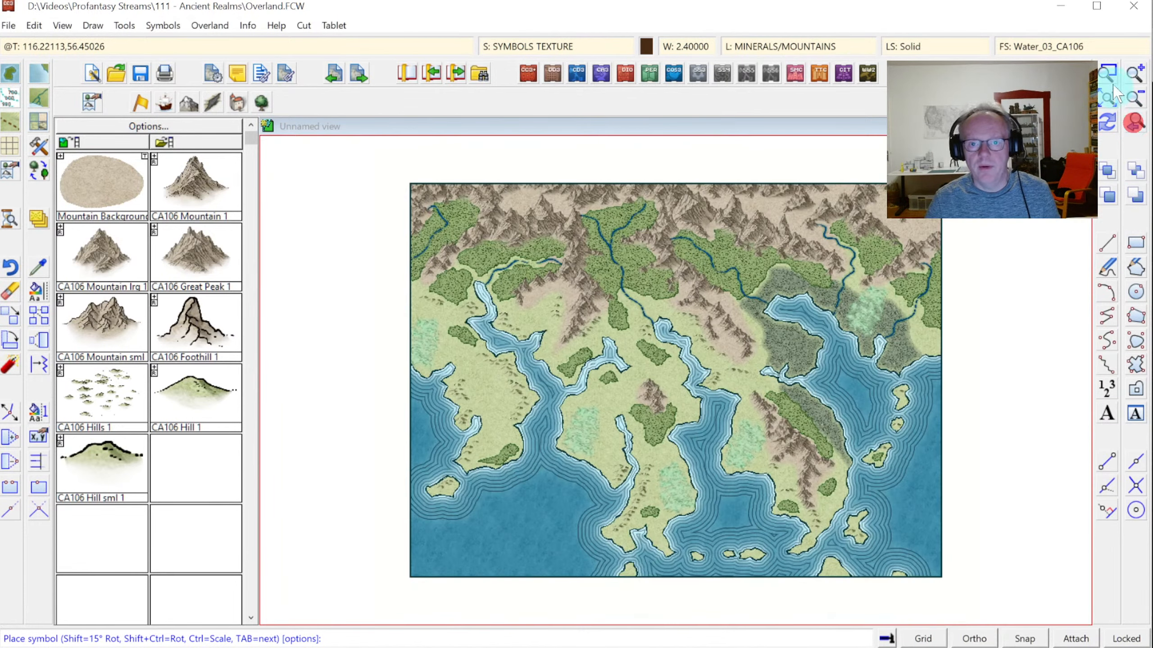
left_click(1111, 79)
left_click(875, 285)
left_click(971, 384)
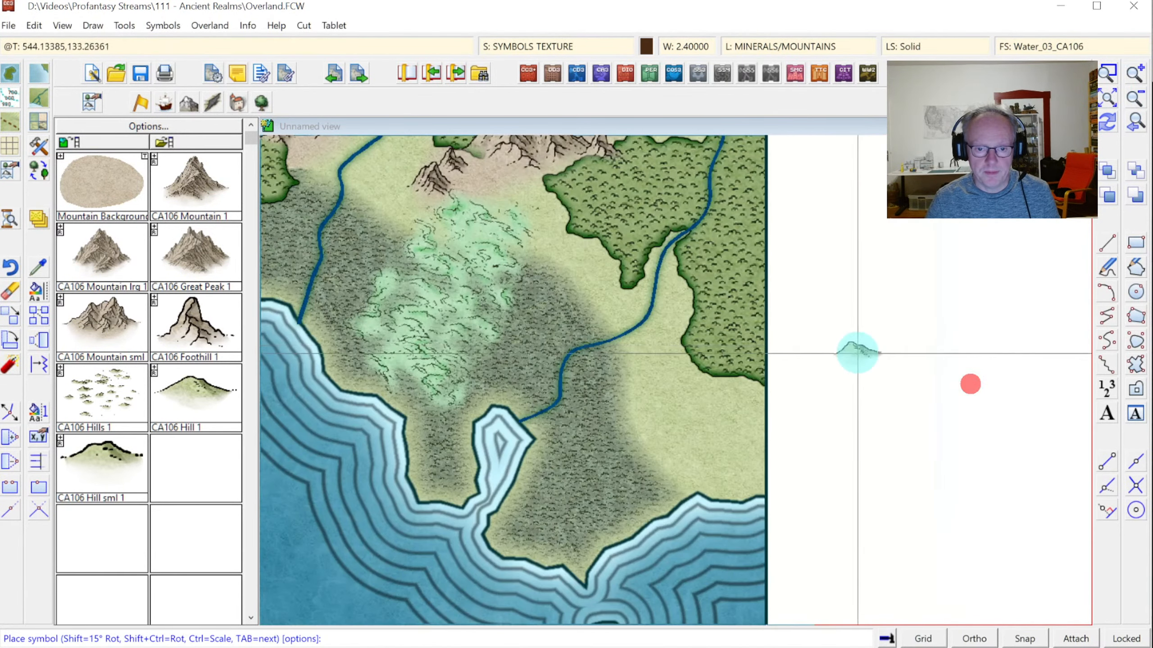
left_click(707, 399)
left_click(737, 424)
left_click(754, 458)
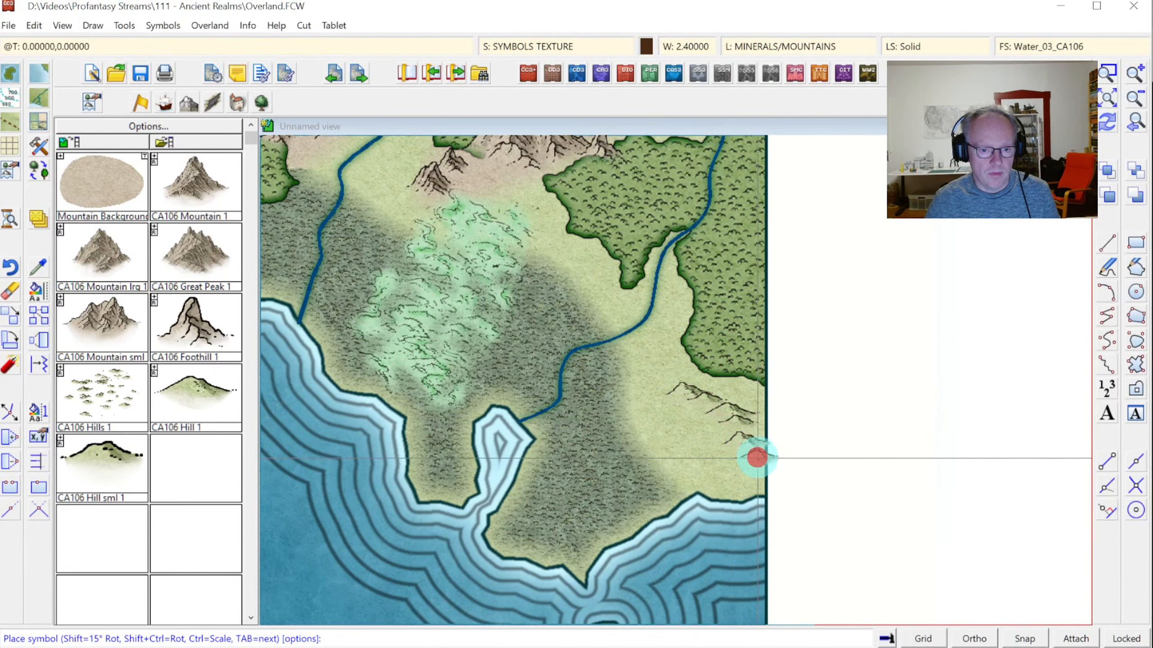
left_click(744, 478)
Place a chain of CA106 Hill 1 symbols from the northeastern marsh southeast past the forest and across the river.
left_click(541, 217)
left_click(556, 247)
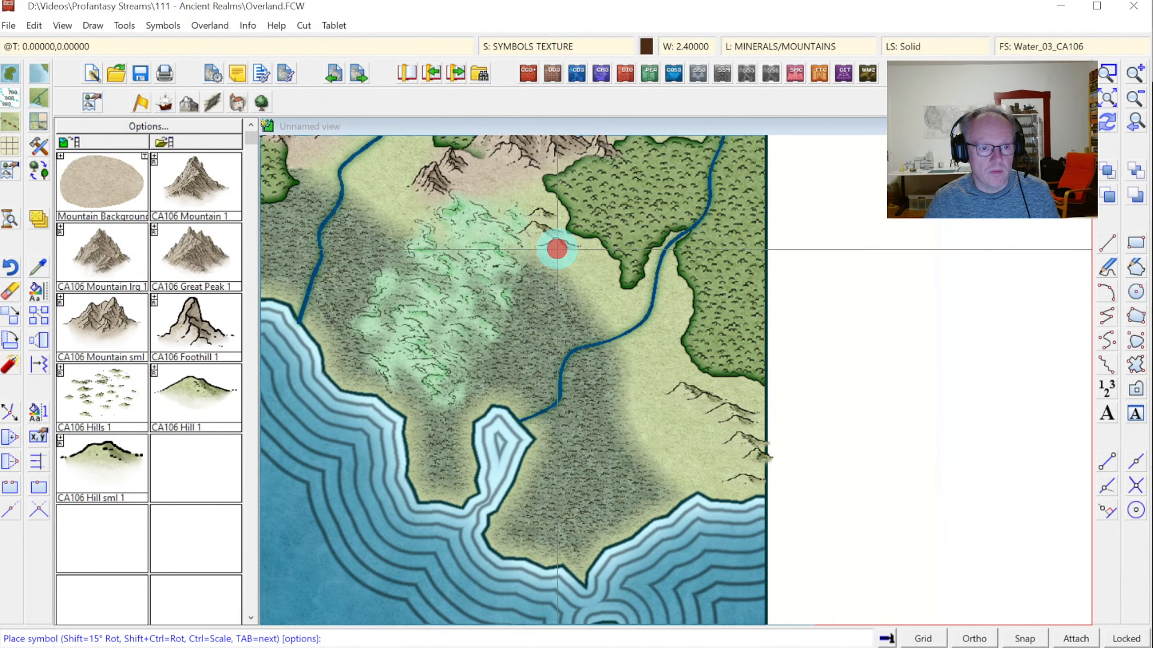
left_click(594, 275)
left_click(613, 308)
left_click(666, 359)
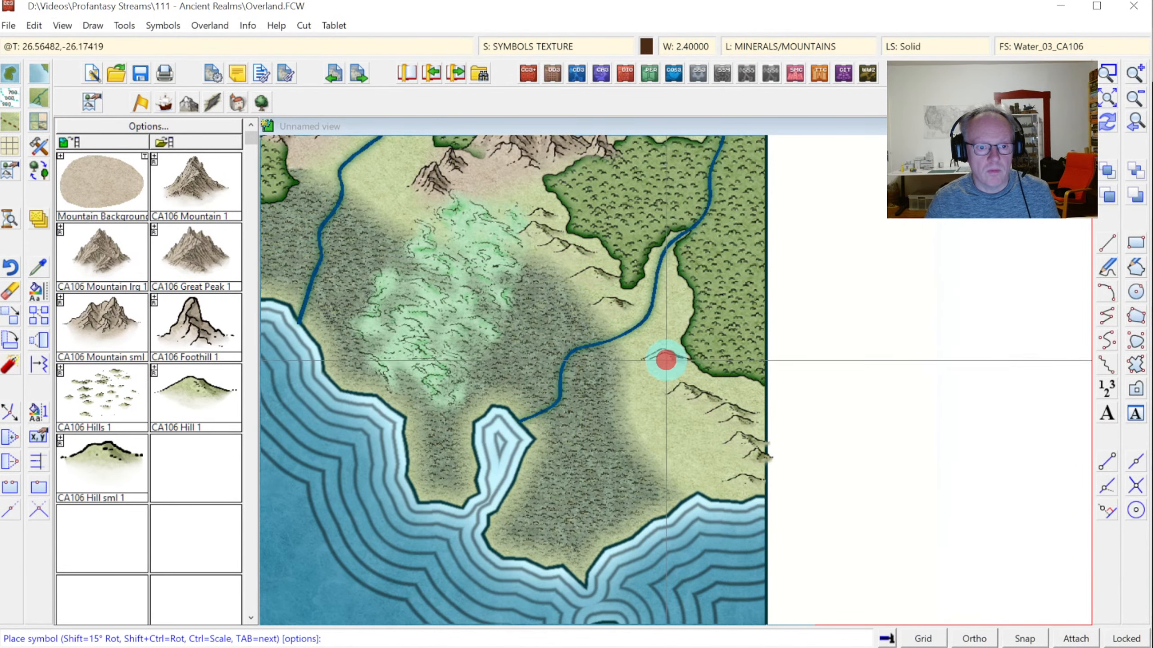
left_click(1135, 124)
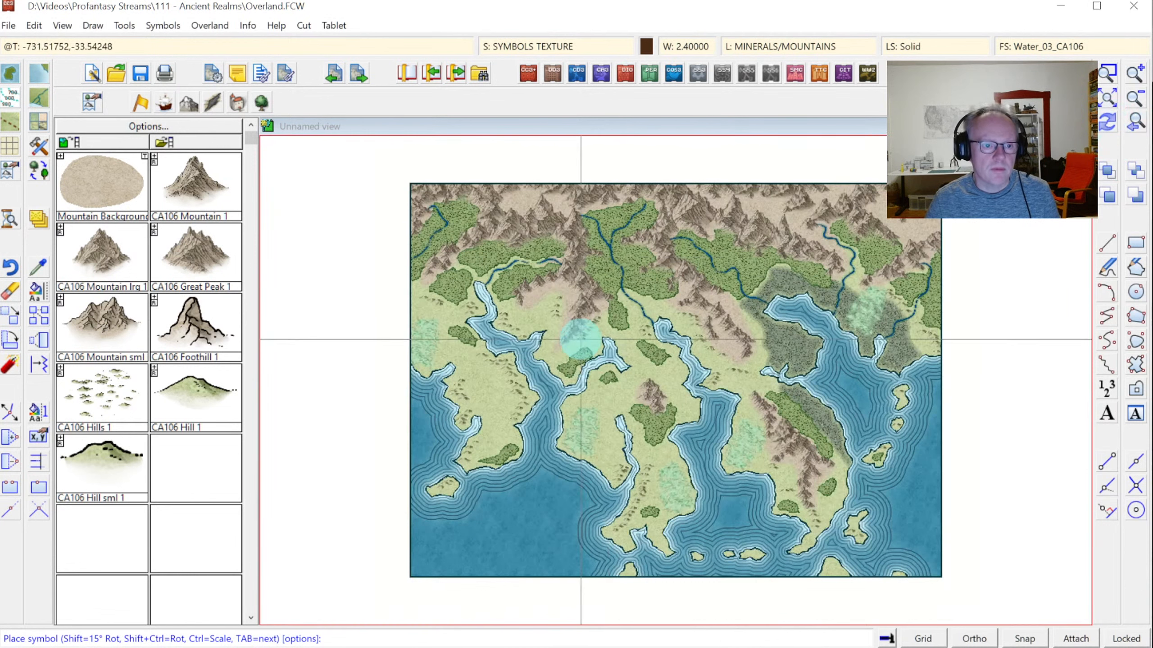
left_click(544, 386)
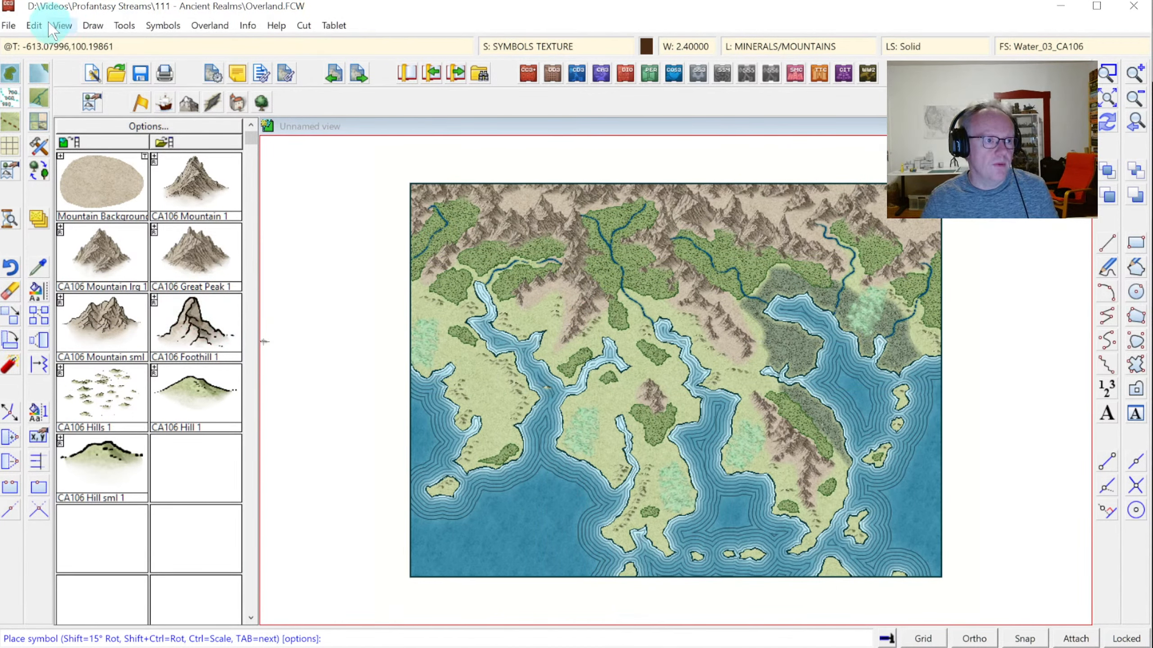
left_click(34, 25)
left_click(43, 44)
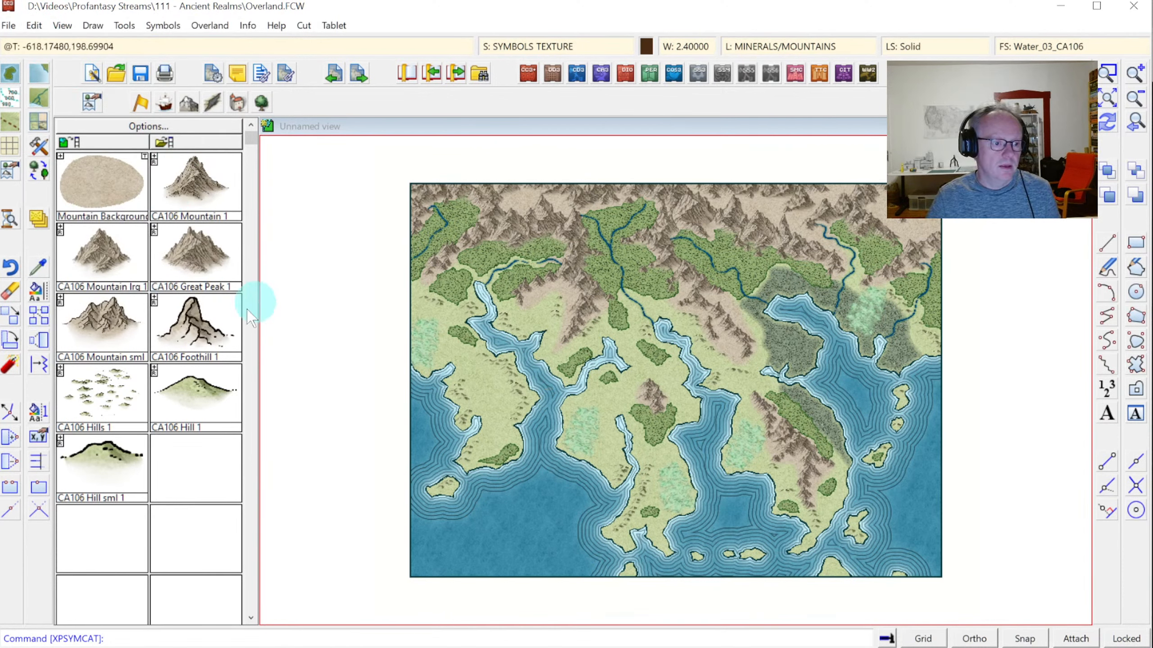
Place a CA106 Hills 1 group on the northern western peninsula and a CA106 Hills 4 group northeast of the central peninsula's lone mountain.
left_click(94, 392)
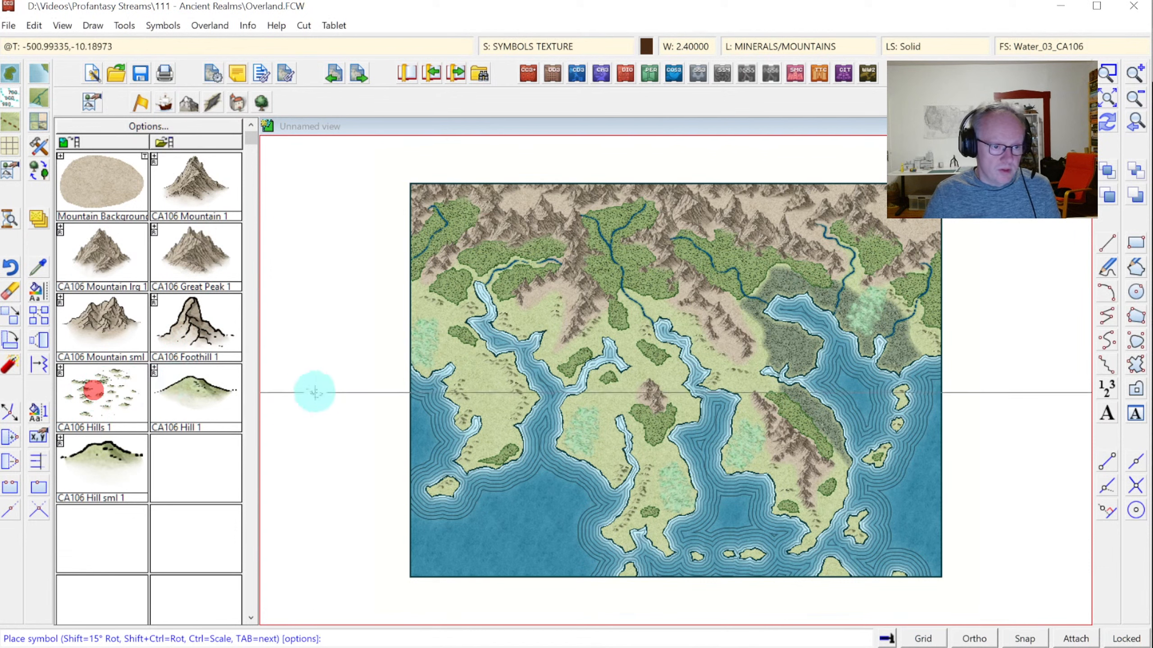
left_click(472, 362)
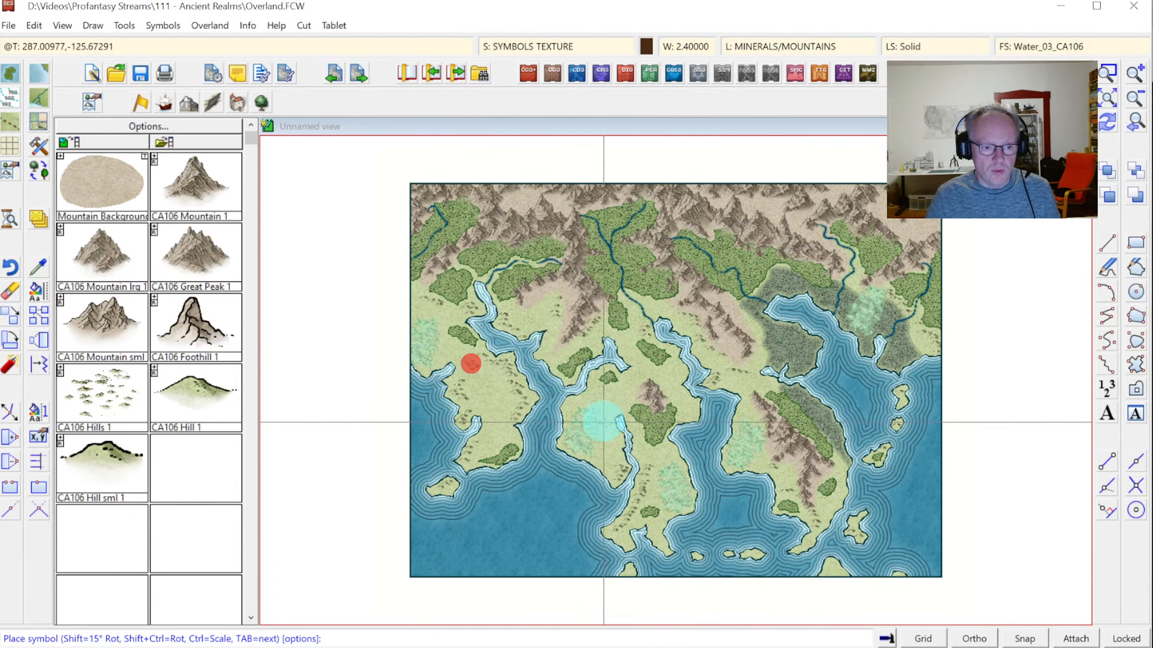
left_click(59, 368)
left_click(190, 467)
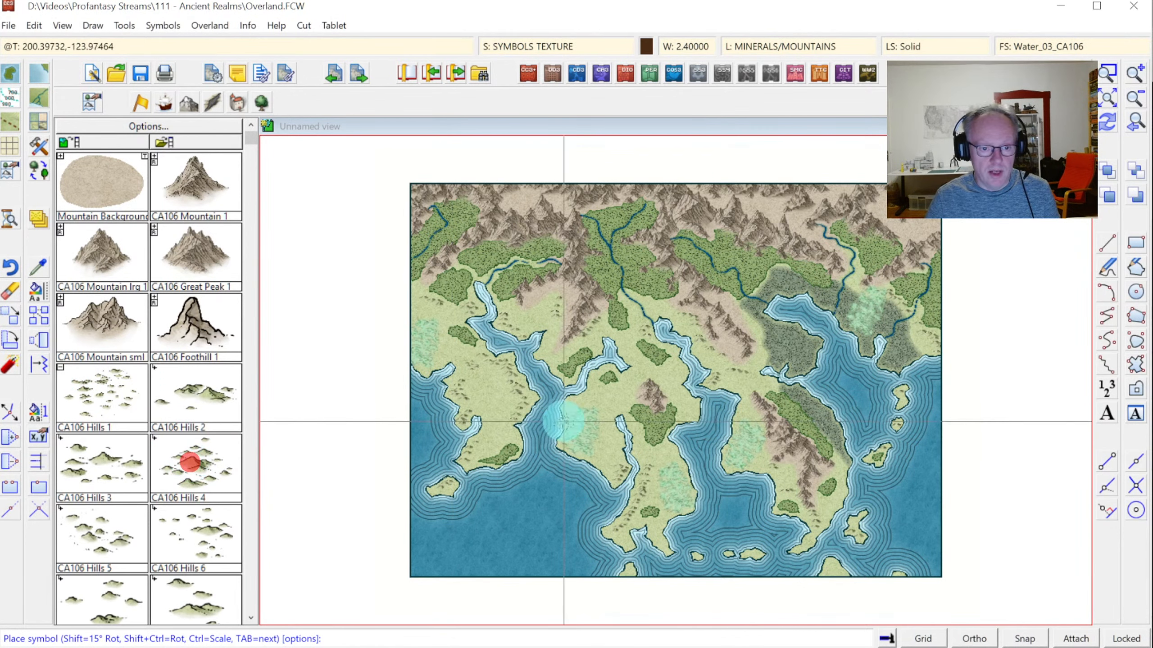
left_click(669, 374)
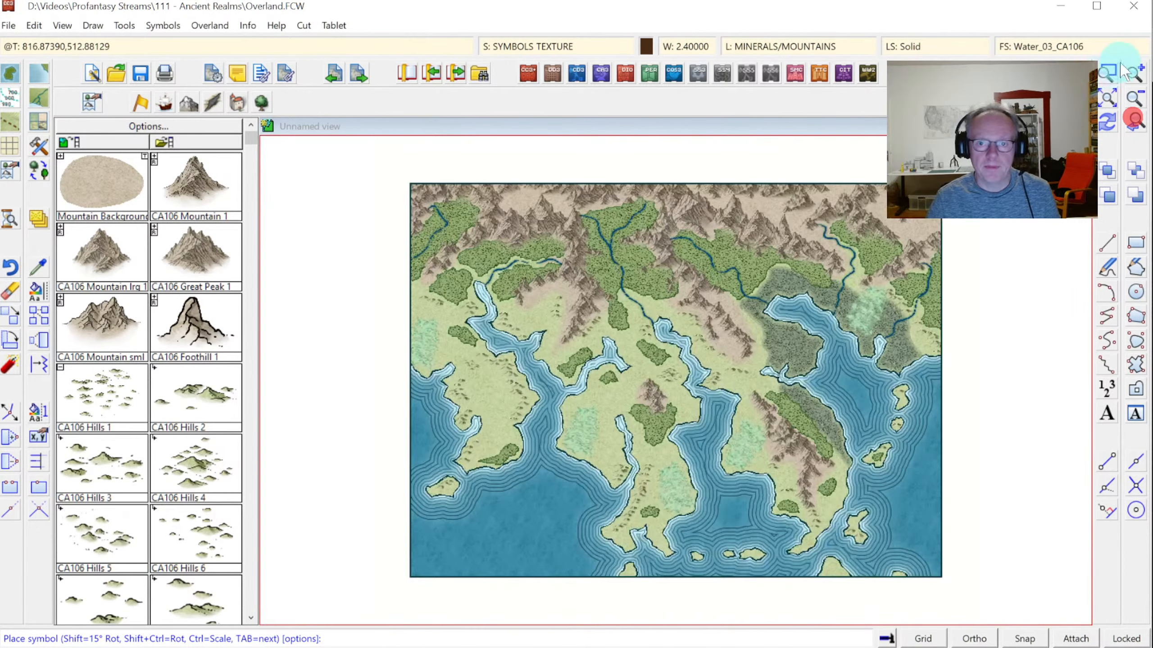
Place a CA106 Hills 4 group on the central peninsula between the small forest and the western marsh, and end symbol placement.
left_click(1109, 73)
left_click(525, 326)
left_click(749, 506)
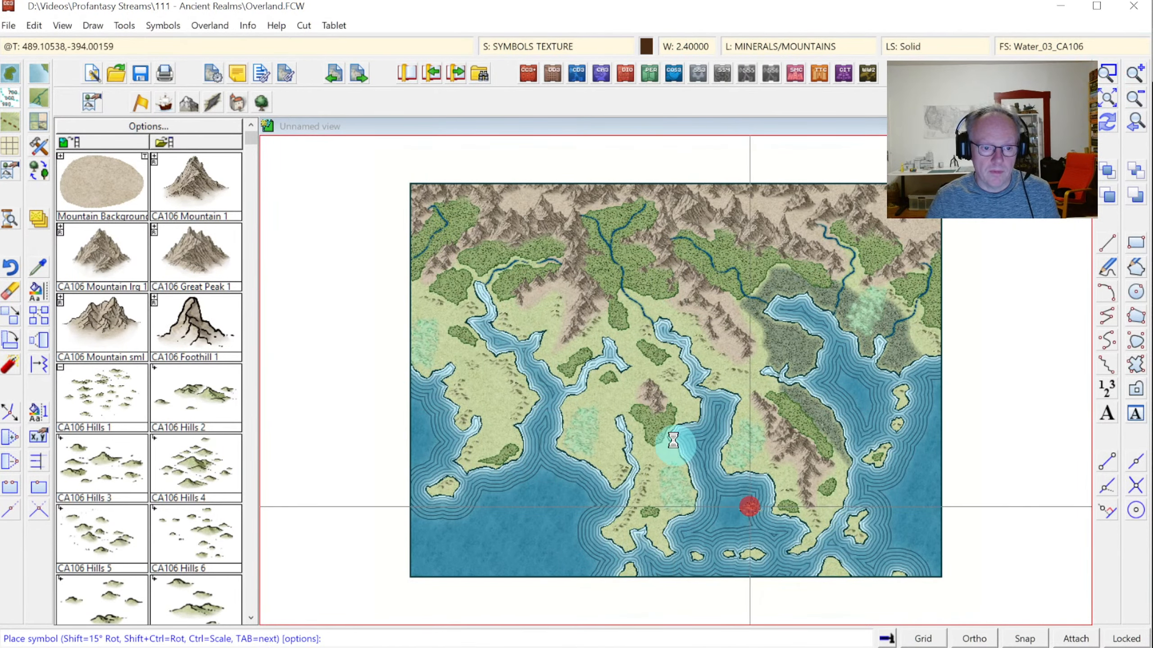
left_click(567, 320)
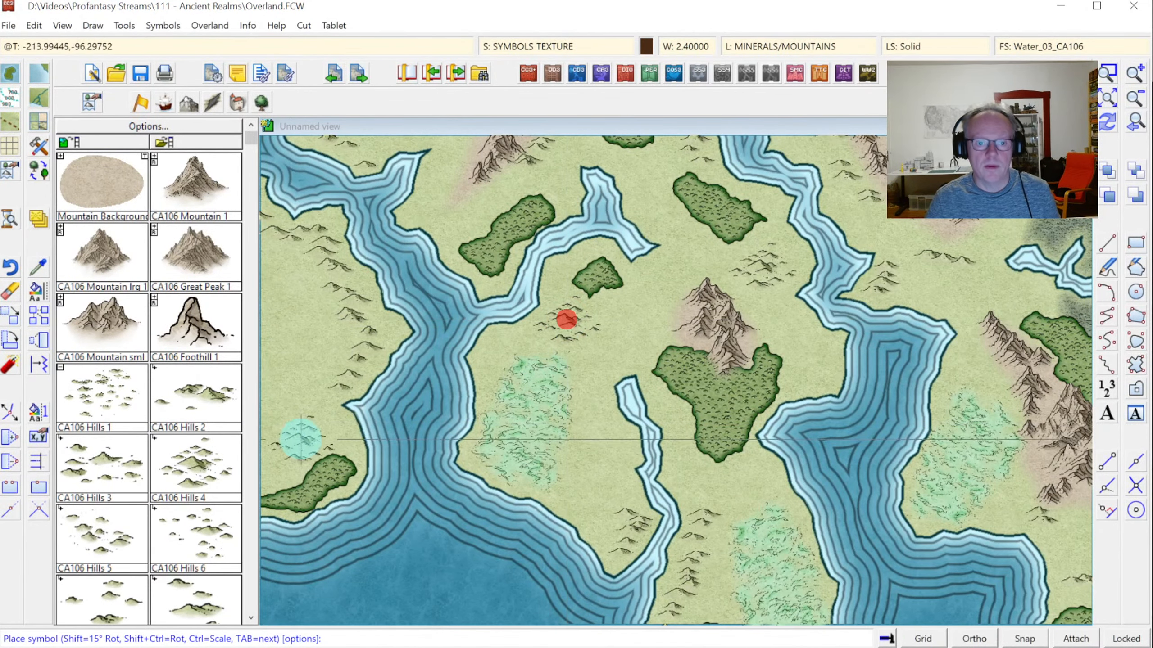
key("Escape")
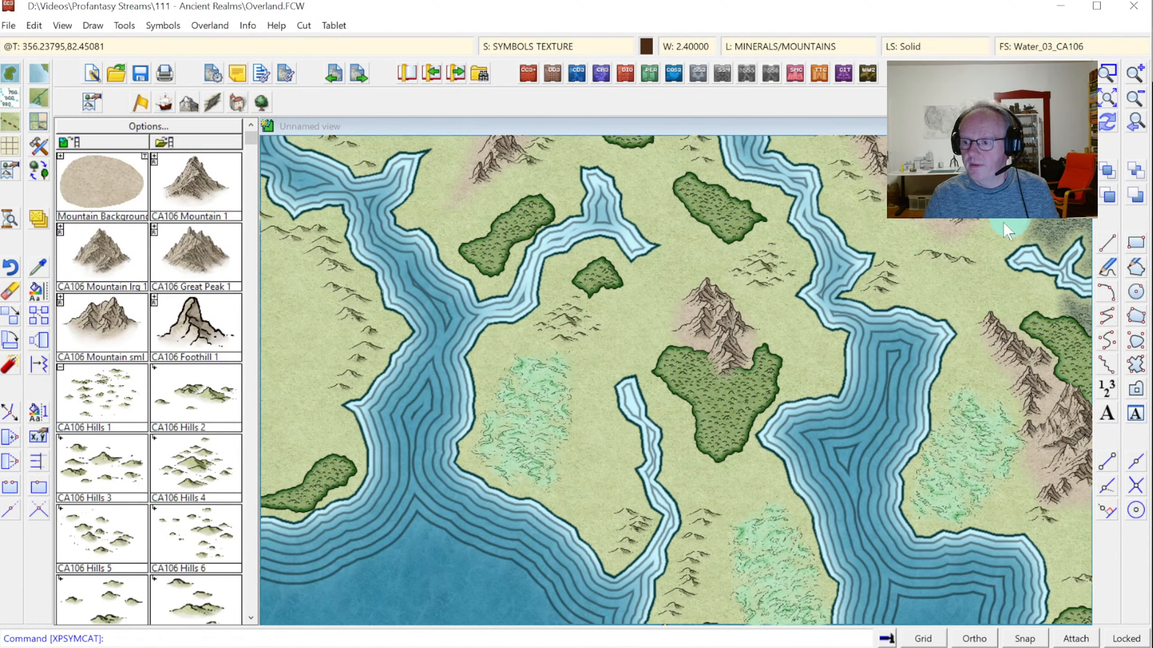
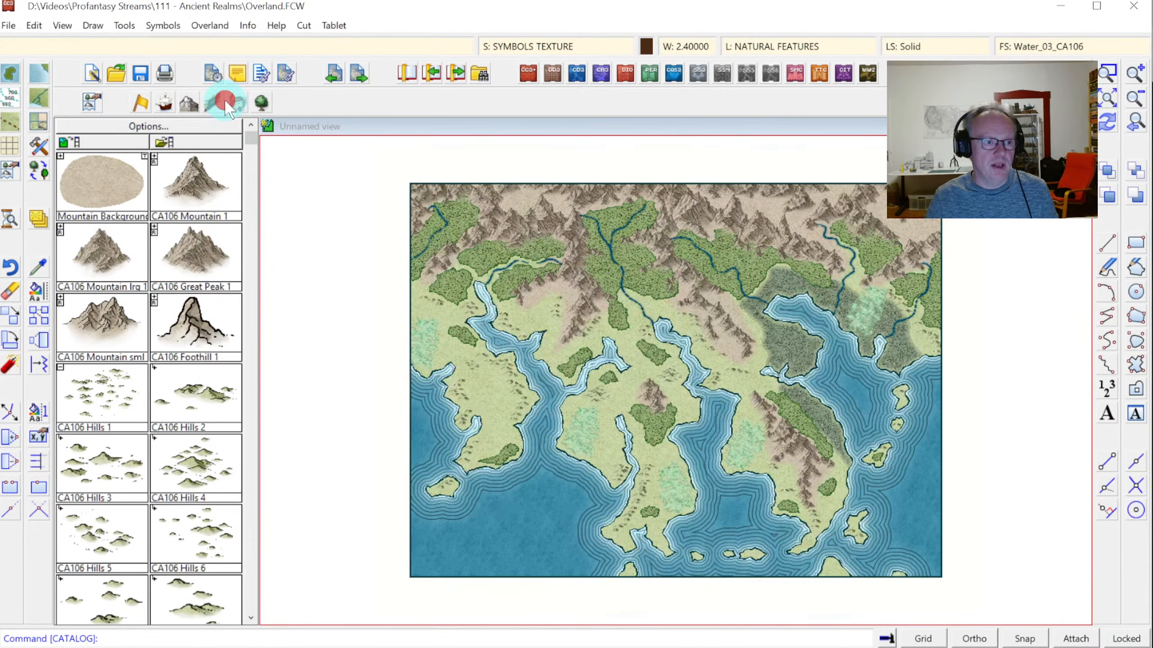
Load the natural features symbols and place a CA106 Cliff along the southern edge of the highland west of the central mountain range.
left_click(225, 102)
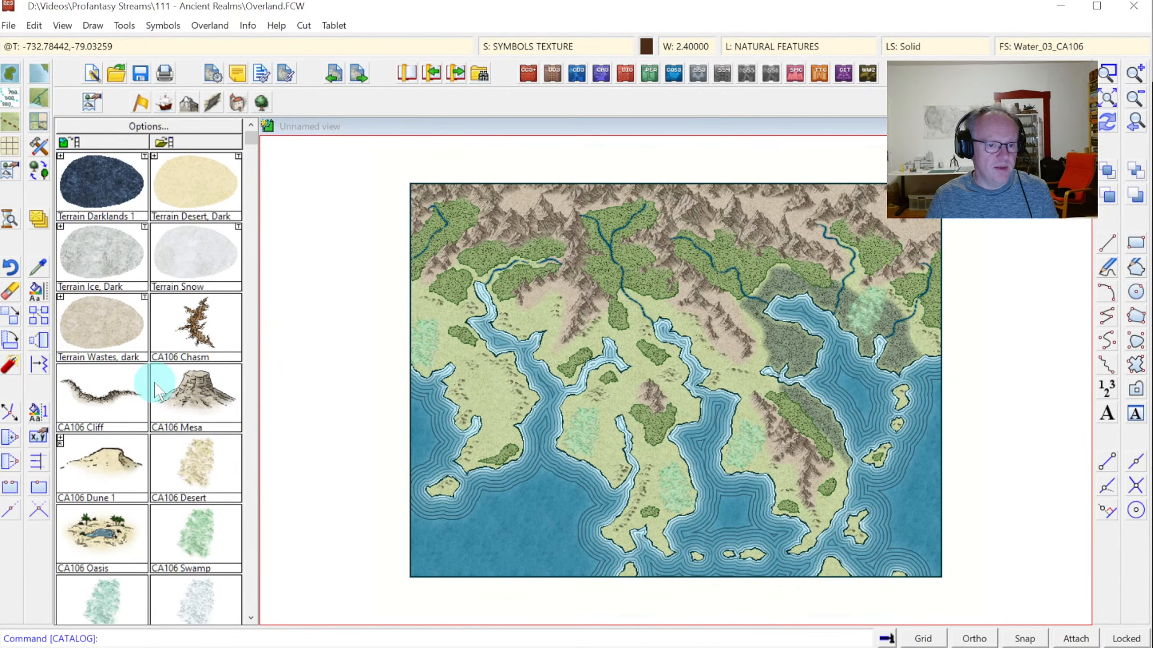
left_click(97, 400)
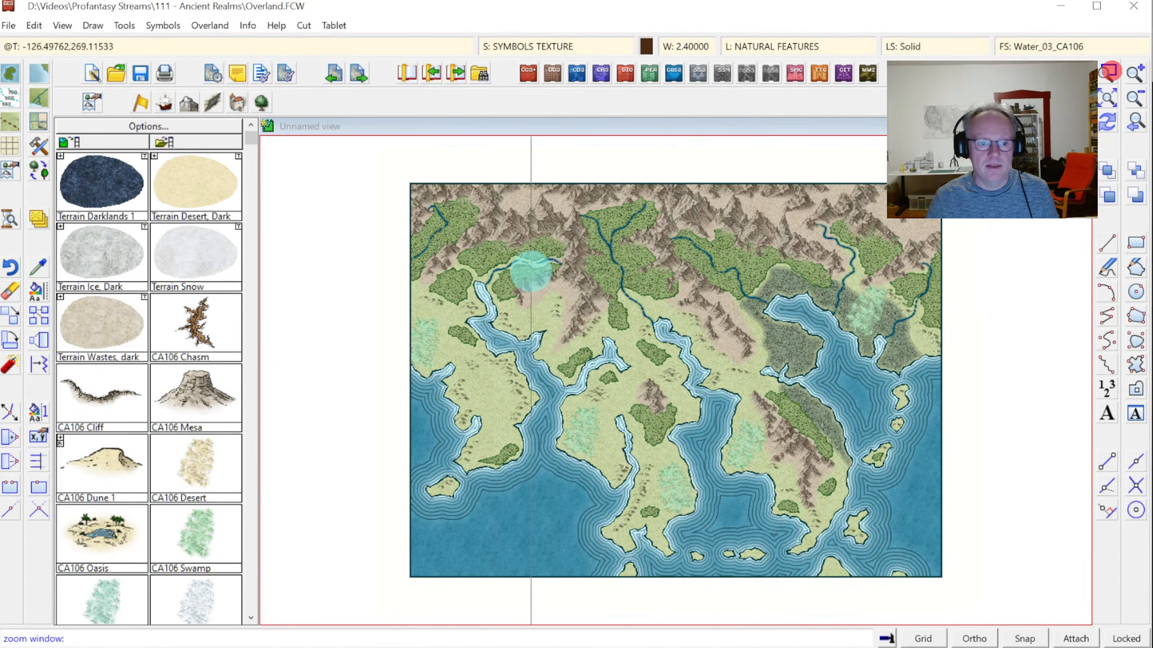
left_click(476, 231)
left_click(643, 369)
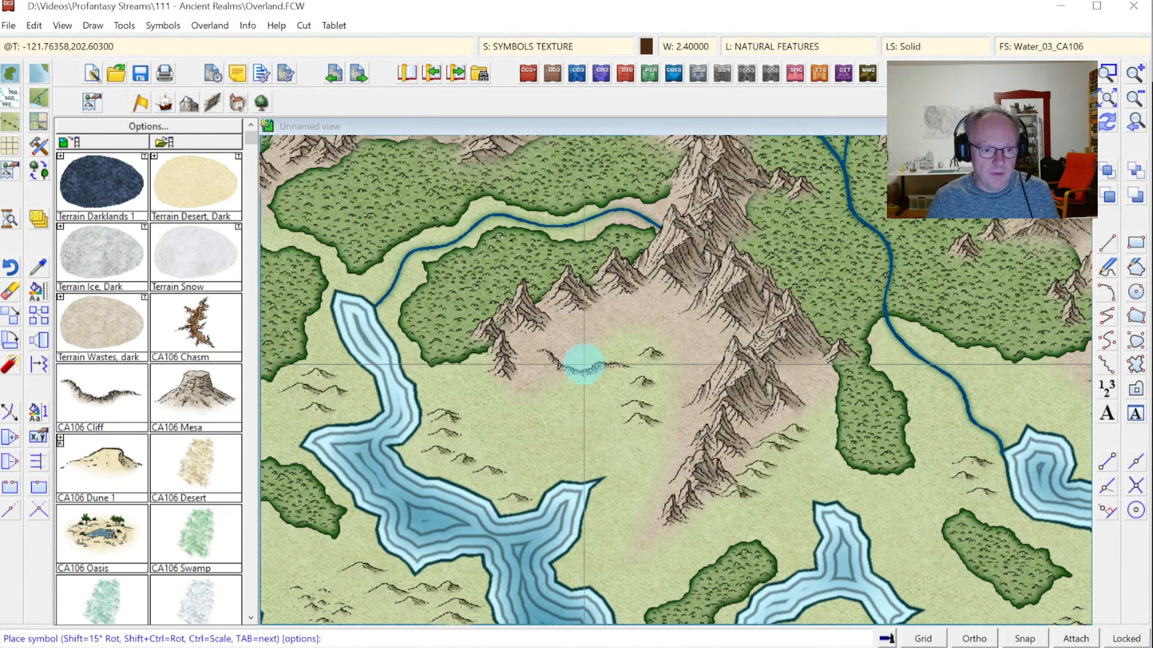
left_click(598, 342)
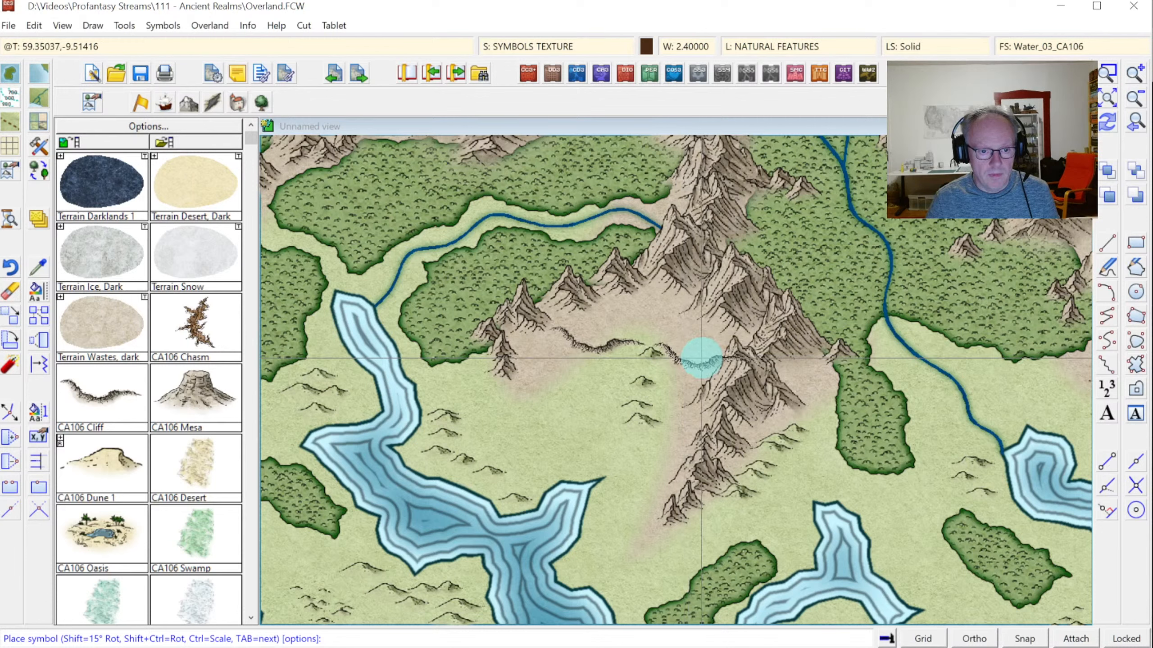
Place another CA106 Cliff extending the highland cliff line east to the central mountain range, and sort all symbols in the map.
left_click(700, 358)
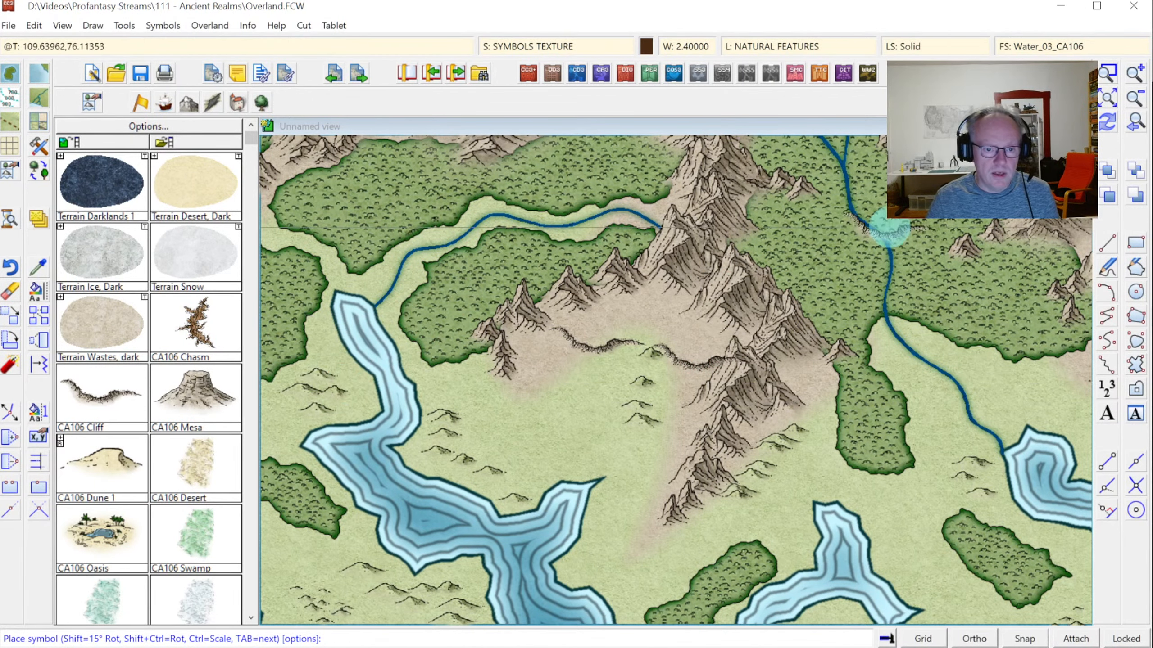
left_click(163, 24)
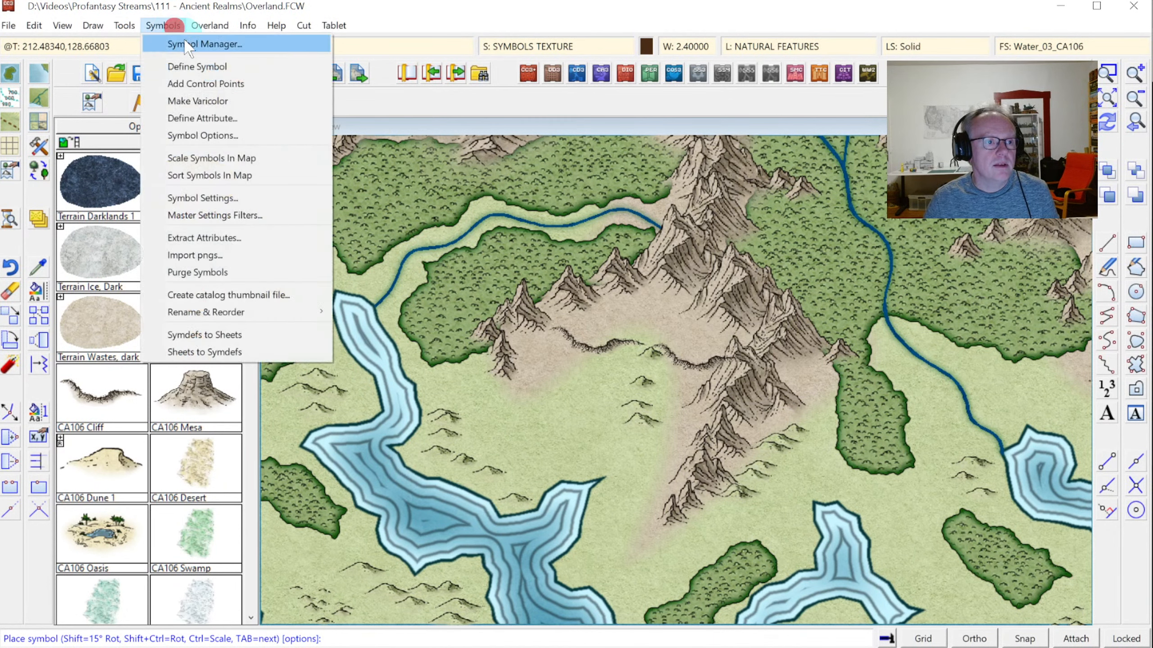
left_click(211, 177)
right_click(566, 207)
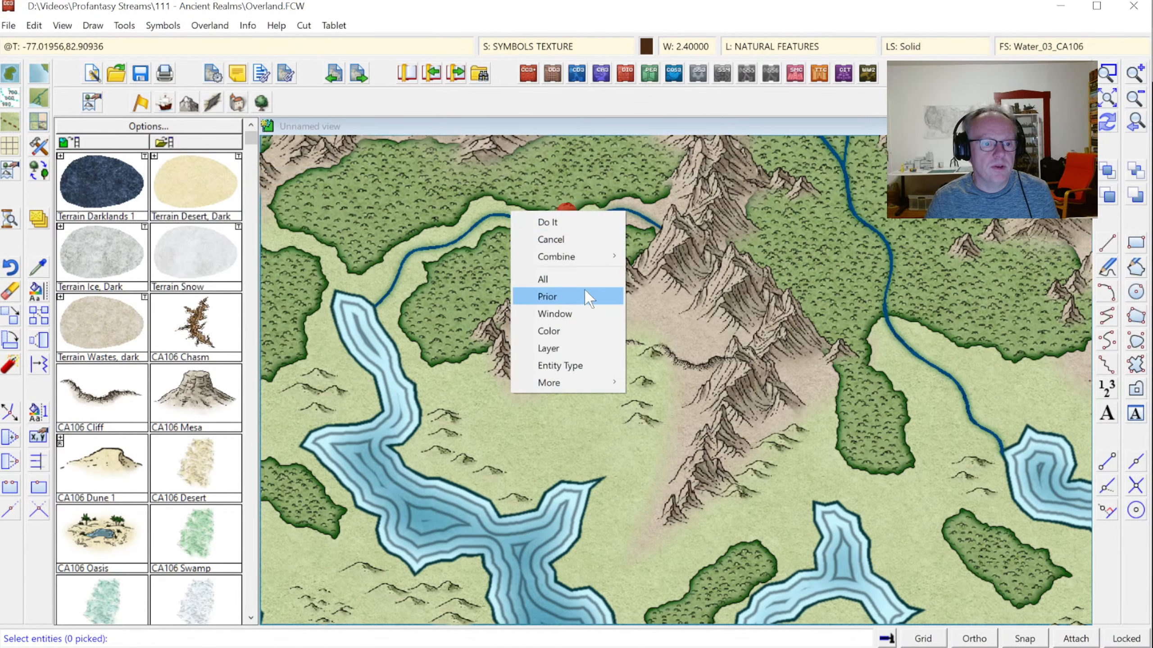
left_click(575, 278)
left_click(701, 261)
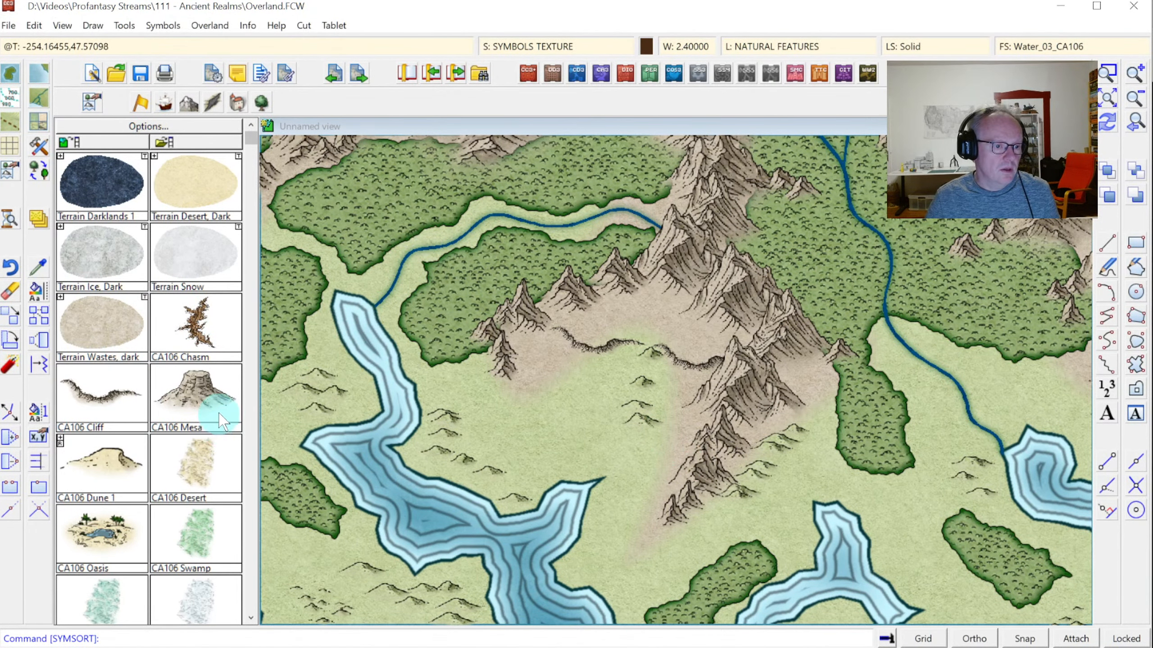
Place a CA106 Chasm in the barren clearing among the northwestern mountains, just below the map's northern edge.
left_click(252, 535)
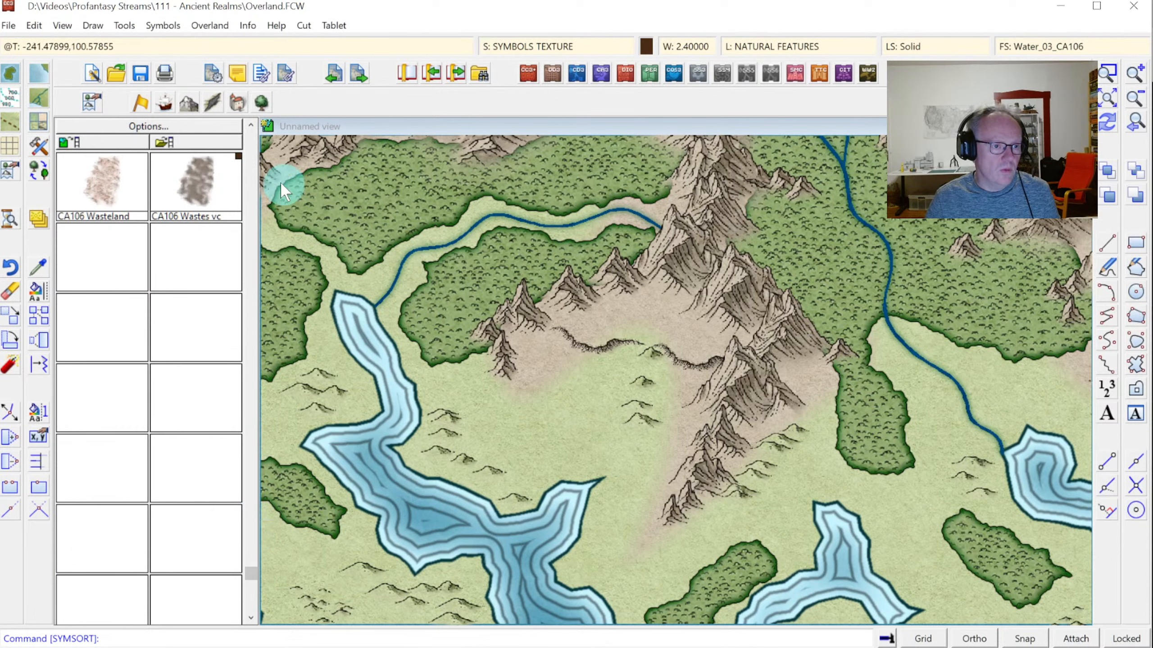
left_click(253, 146)
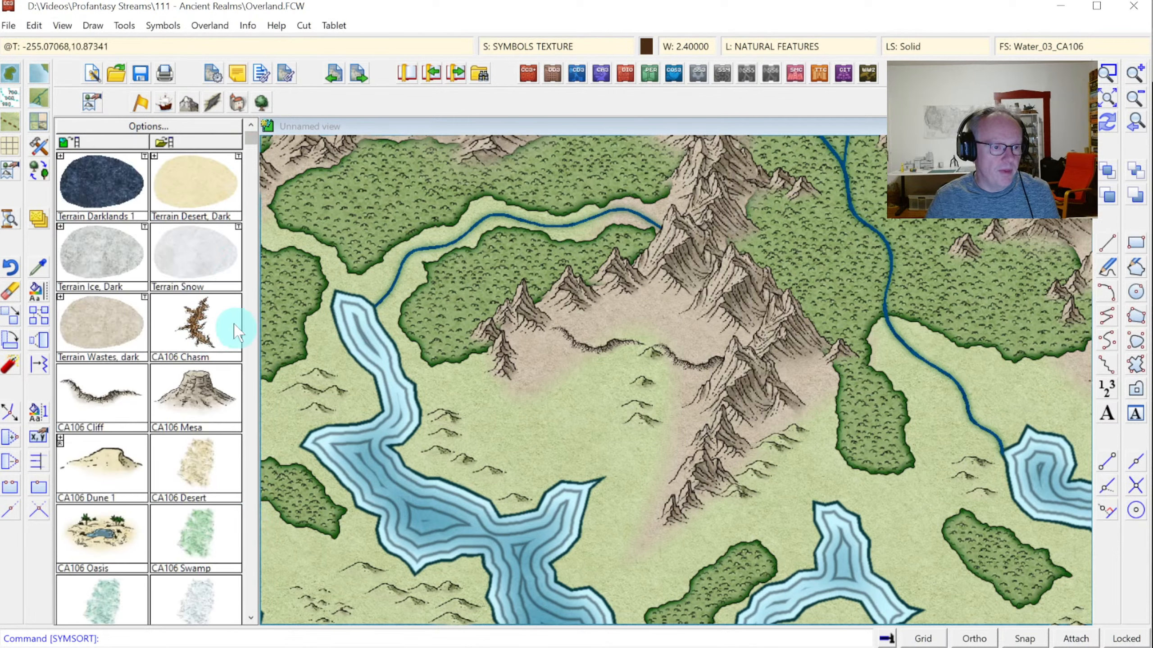
left_click(203, 329)
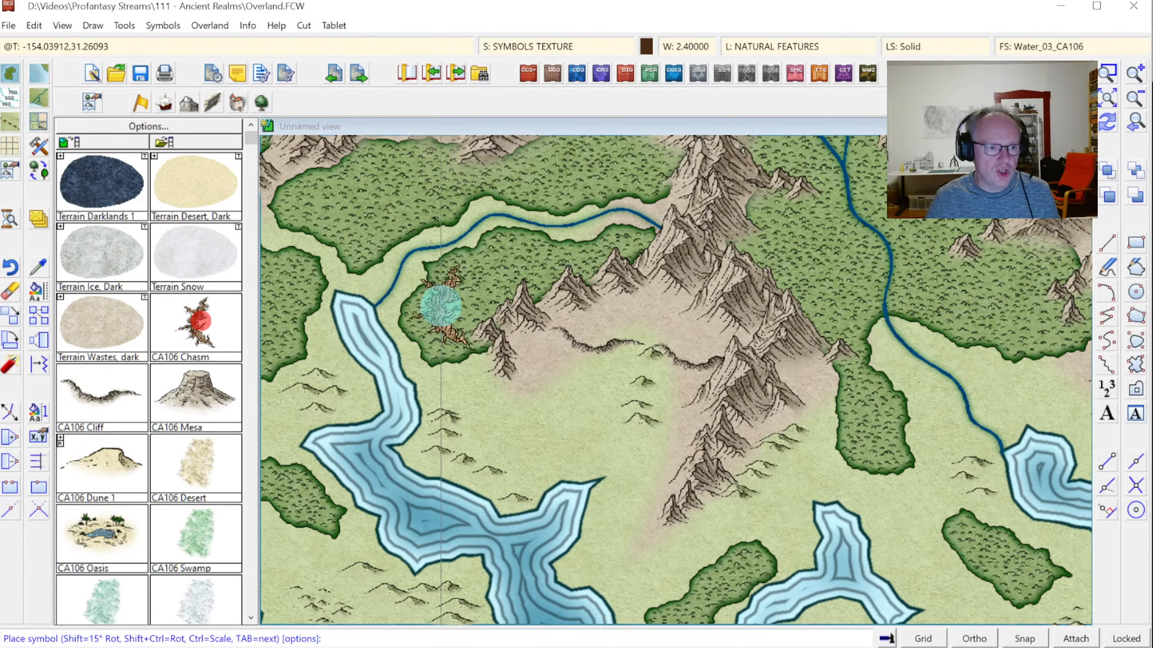
left_click(1107, 98)
left_click(1107, 72)
left_click(483, 164)
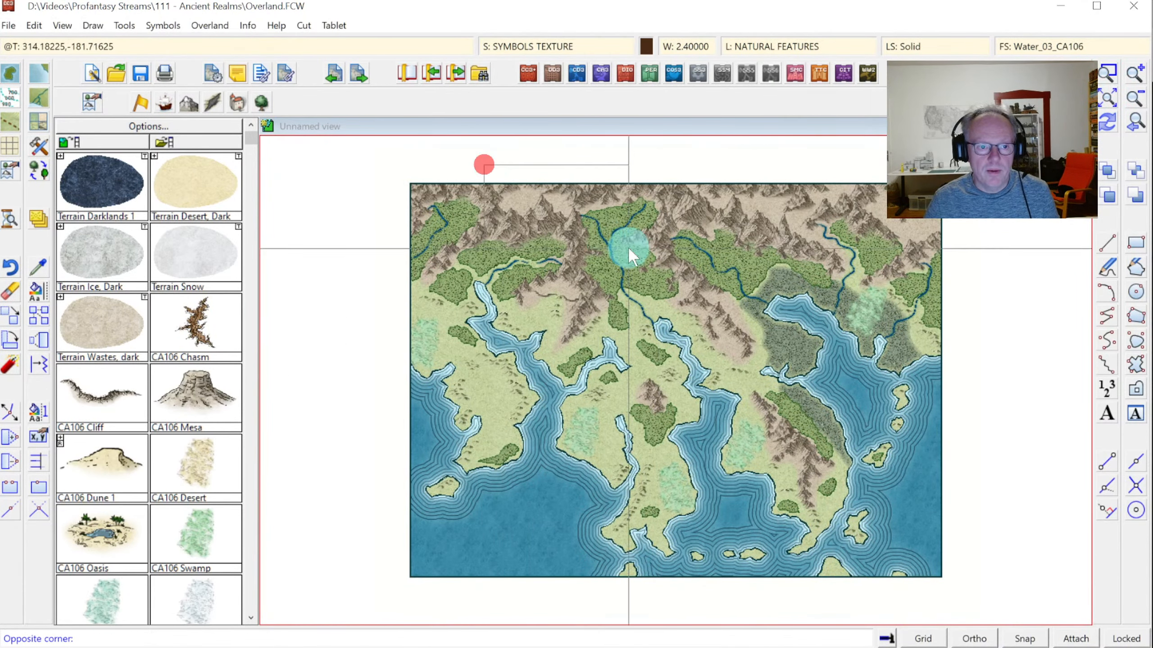
left_click(630, 254)
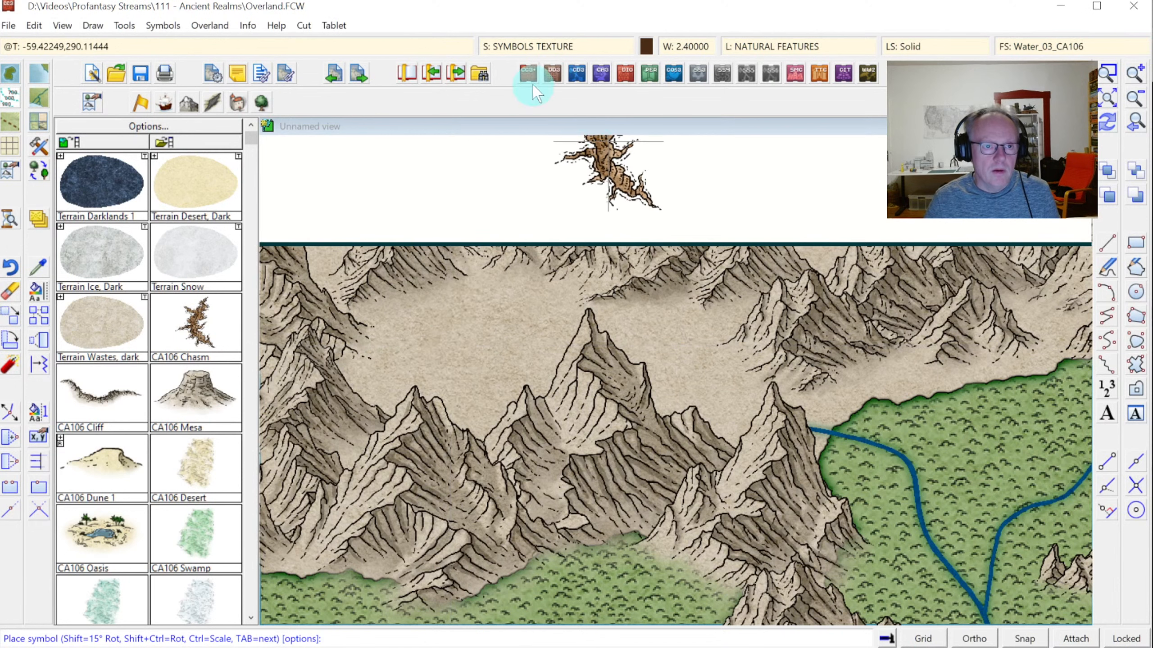
left_click(451, 336)
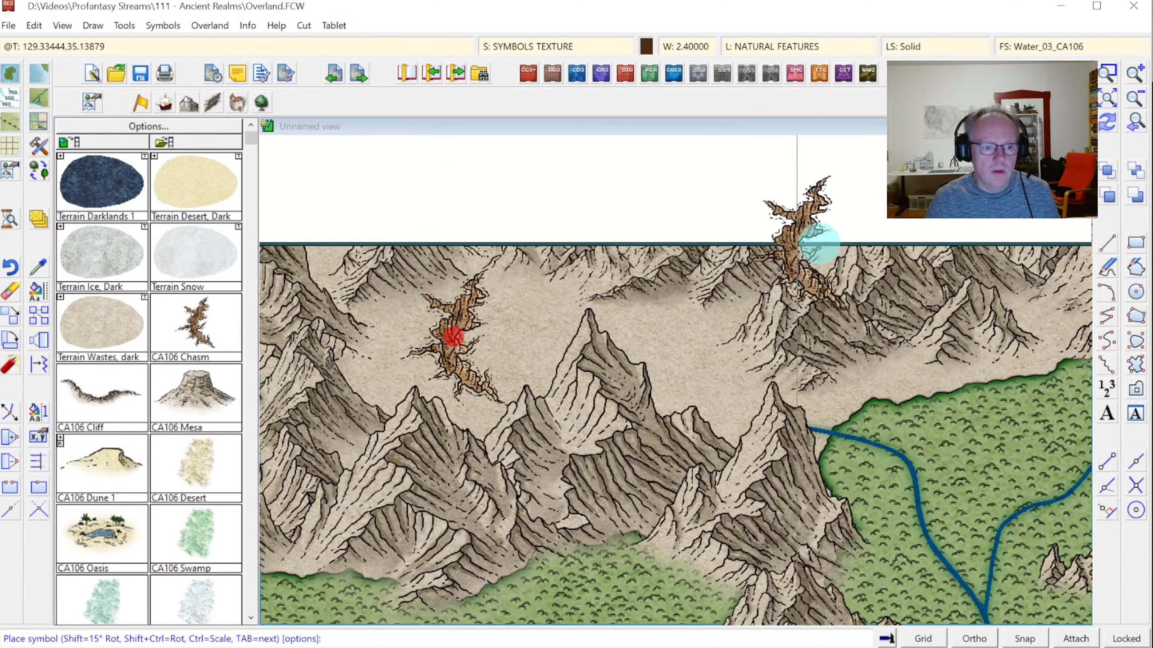
Hide all drawing sheets except SYMBOLS TEXTURE.
left_click(1132, 122)
left_click(1132, 123)
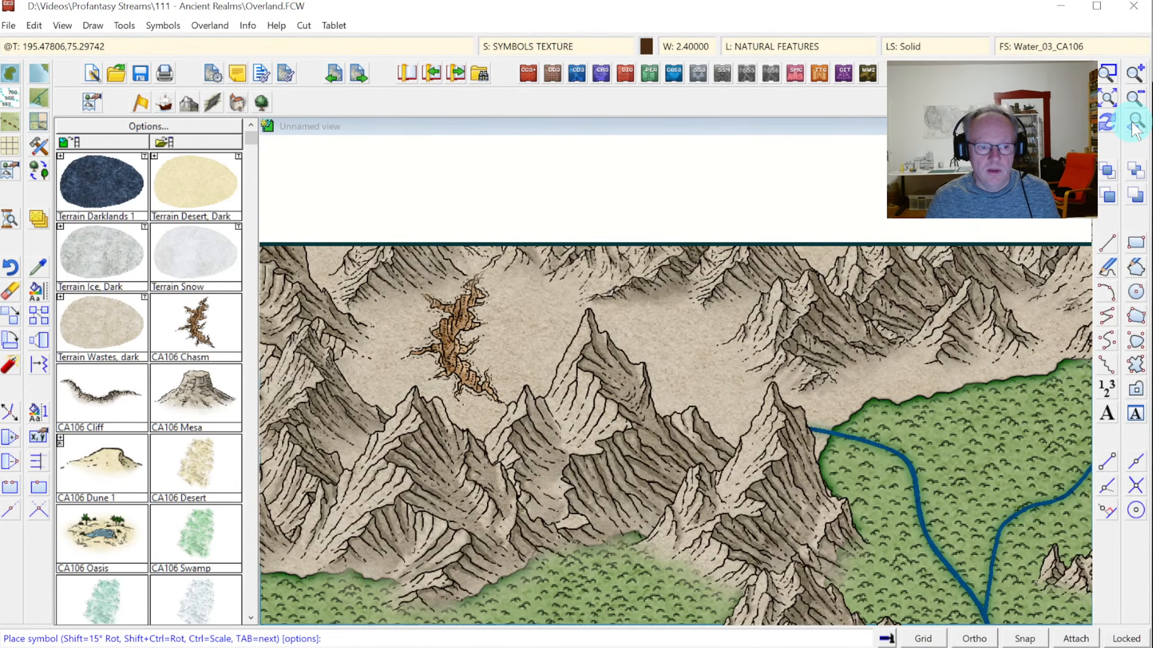
left_click(1132, 123)
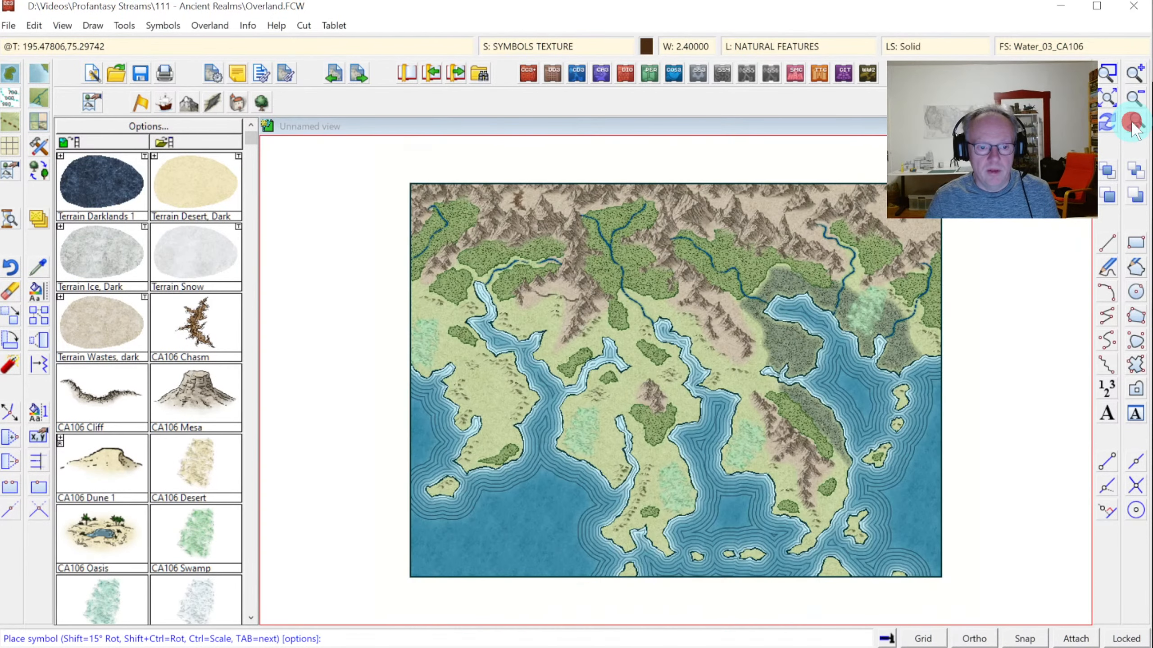
left_click(550, 42)
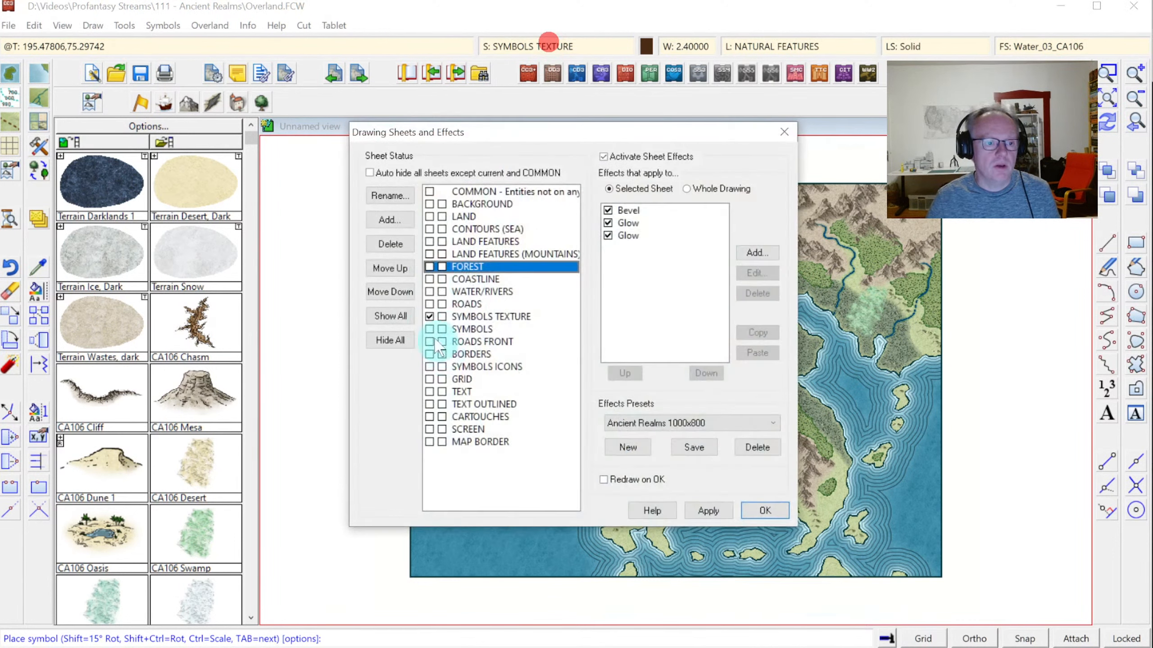
left_click(518, 316)
left_click(773, 510)
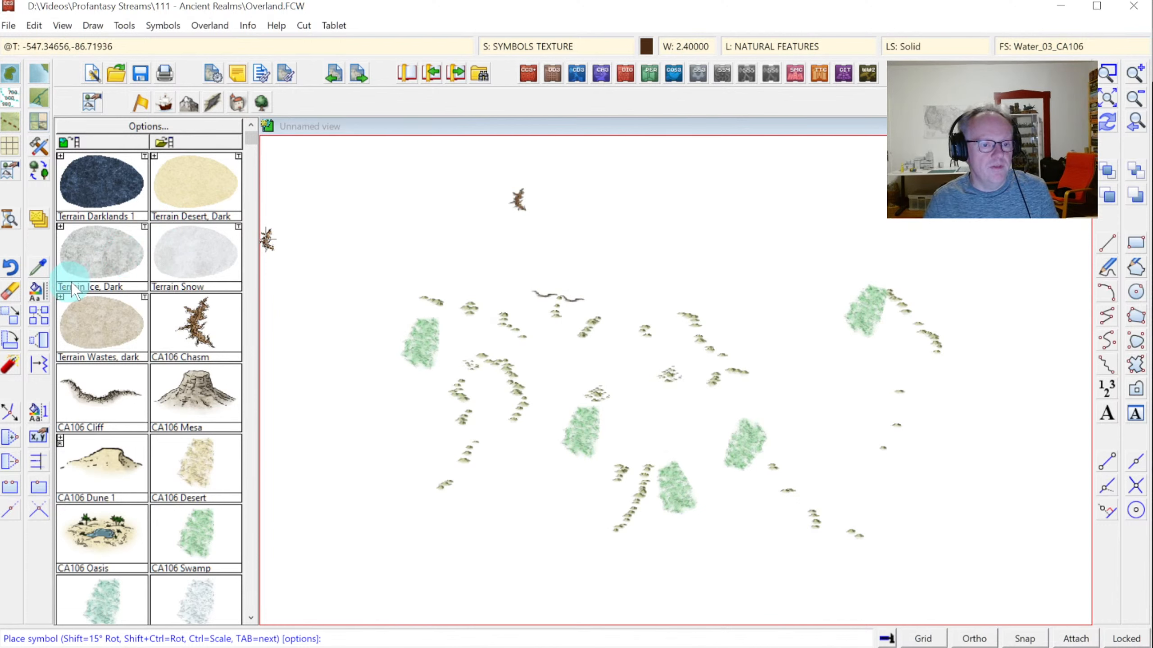
Start moving entities to another sheet and select everything on the SYMBOLS TEXTURE sheet.
right_click(38, 220)
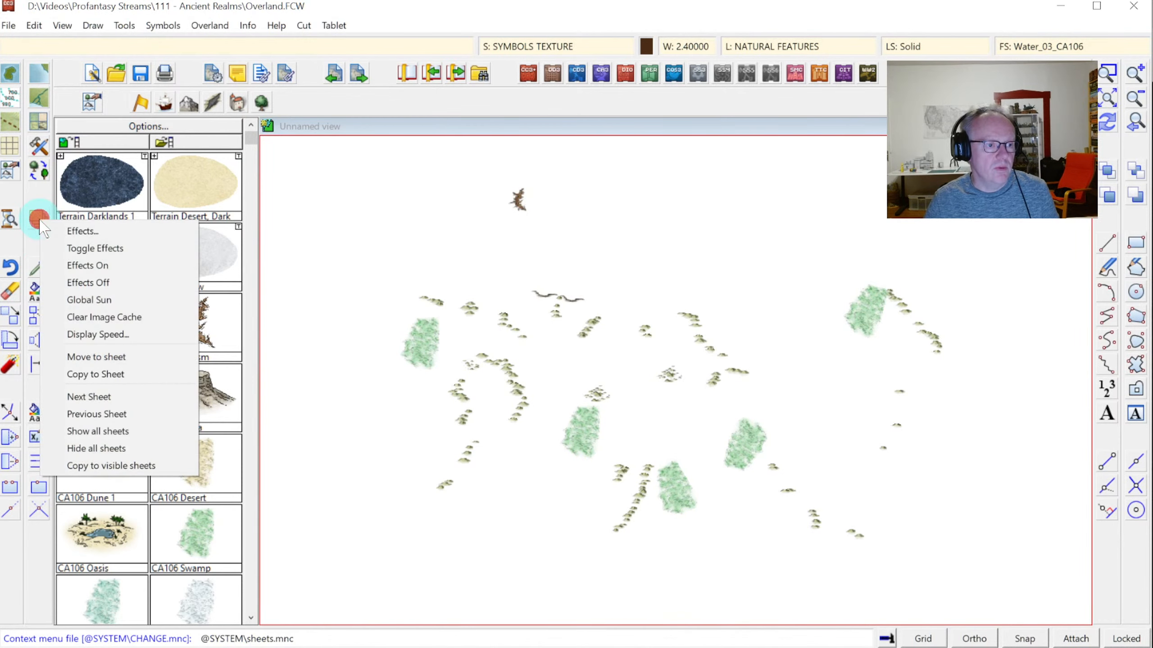
left_click(141, 75)
right_click(38, 220)
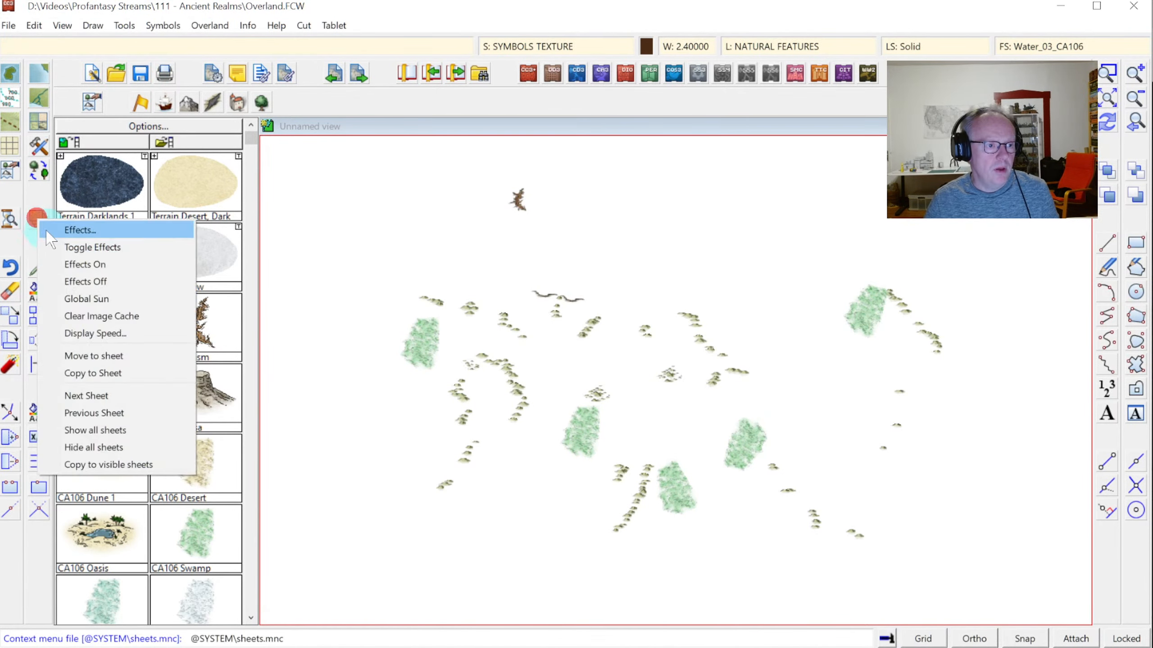
left_click(98, 358)
right_click(598, 313)
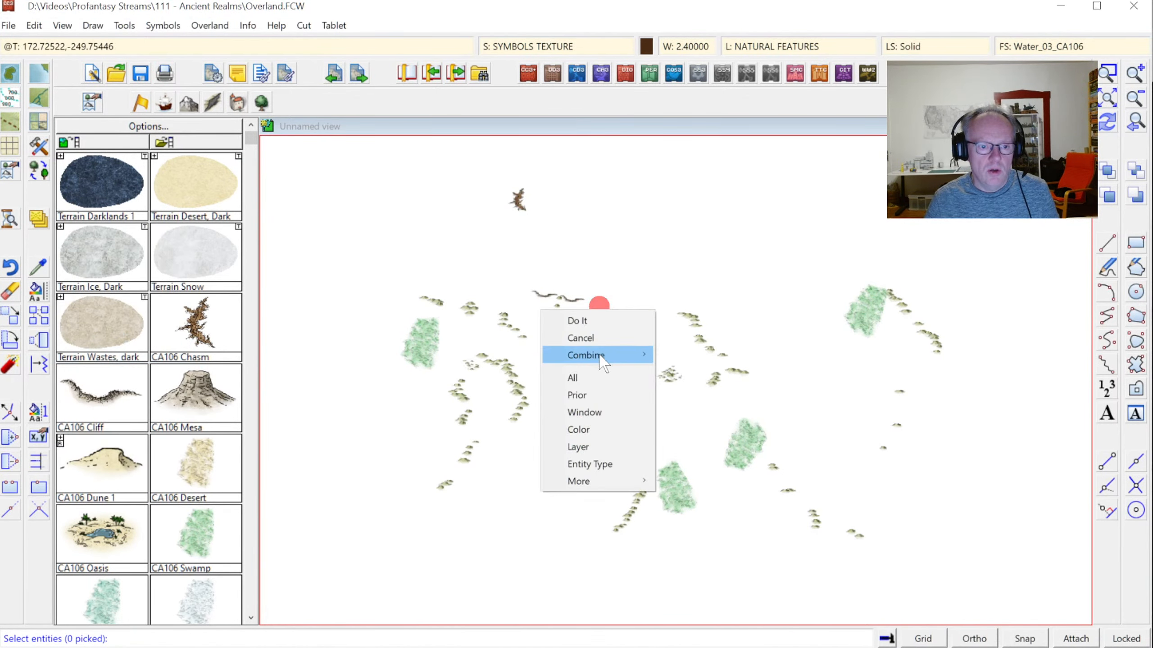
left_click(588, 376)
left_click(369, 345)
Remove the five marsh symbols and the northwestern chasm from the selection, leaving the hills and cliffs selected.
right_click(370, 345)
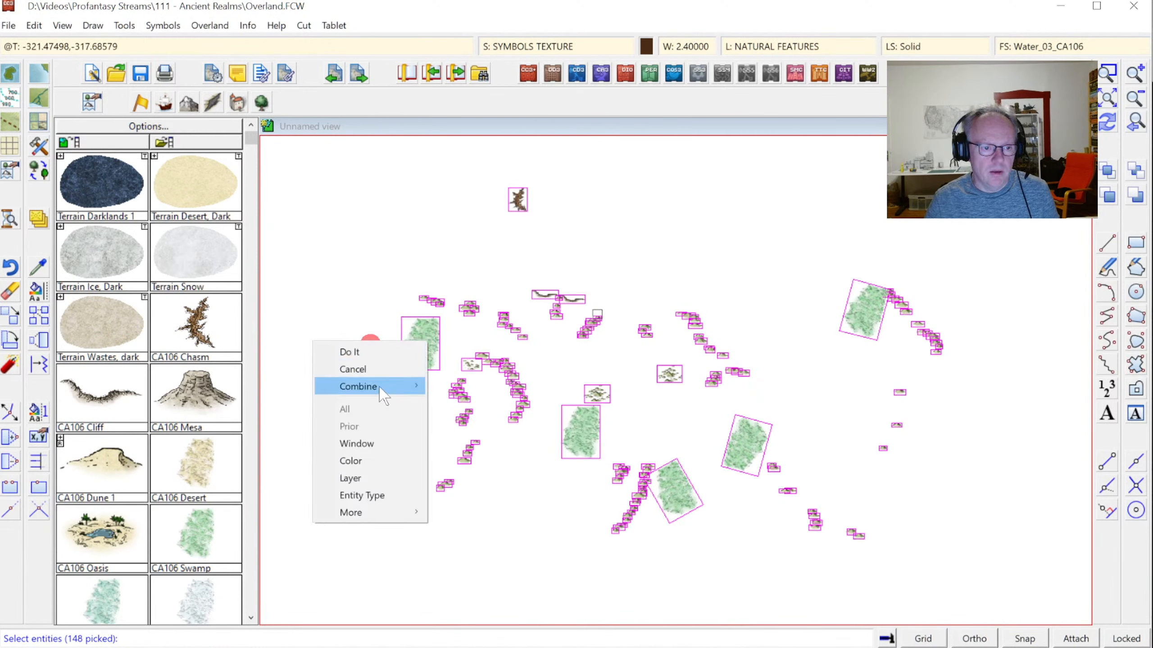
left_click(454, 402)
left_click(375, 343)
left_click(420, 362)
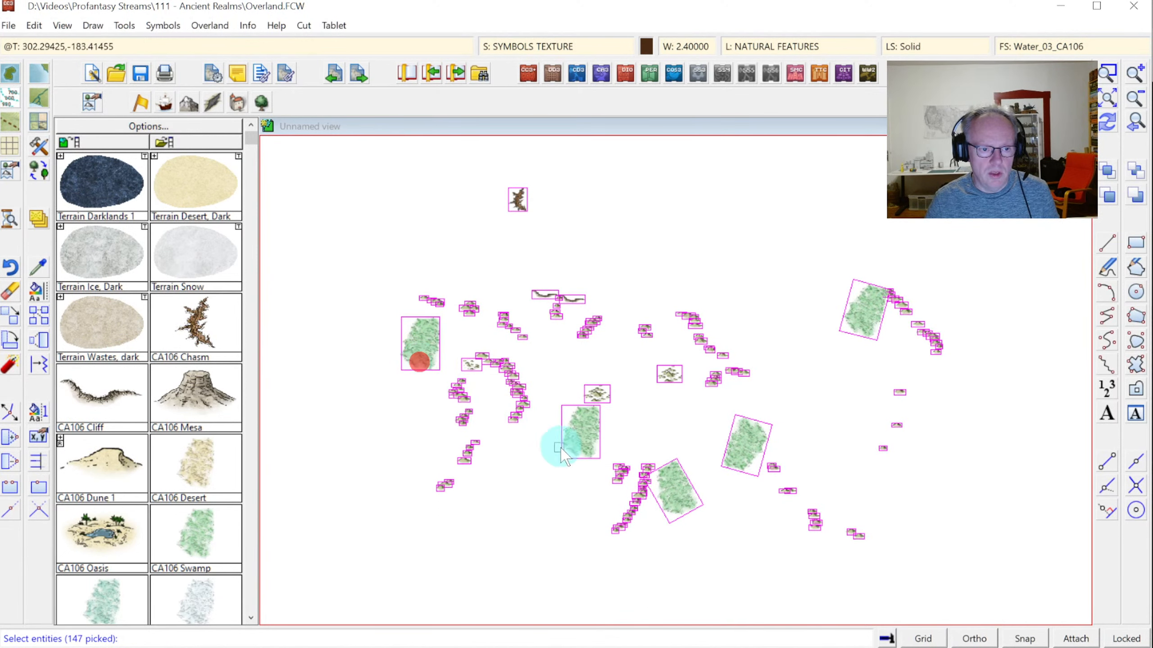
left_click(544, 444)
left_click(585, 451)
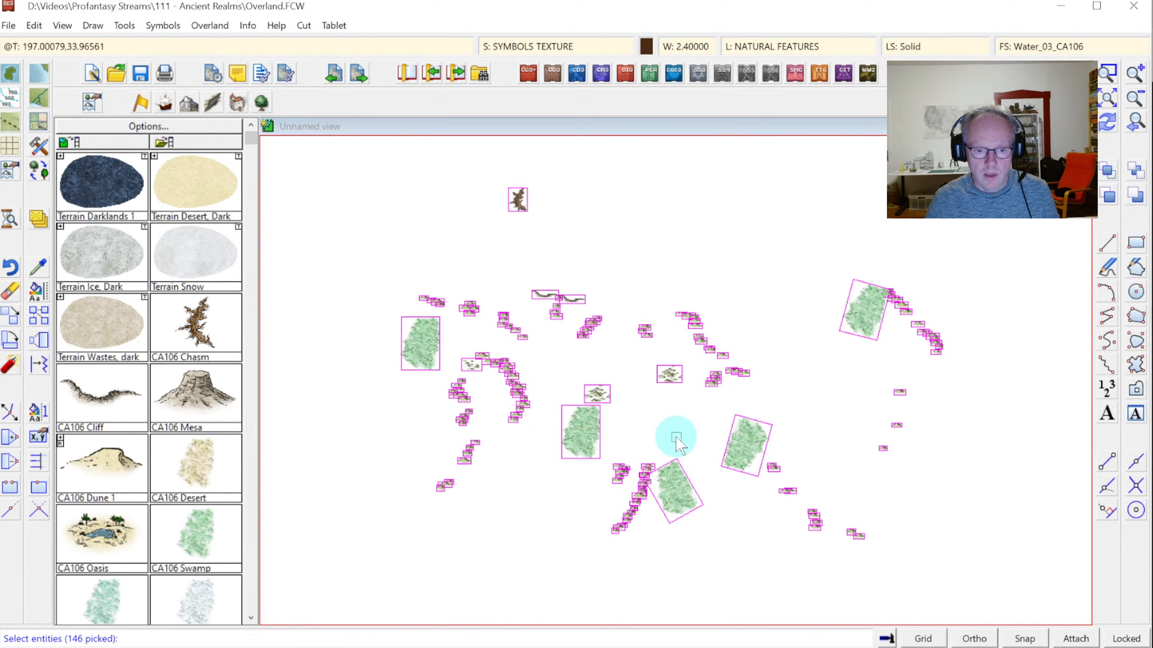
left_click(675, 437)
left_click(738, 518)
left_click(821, 288)
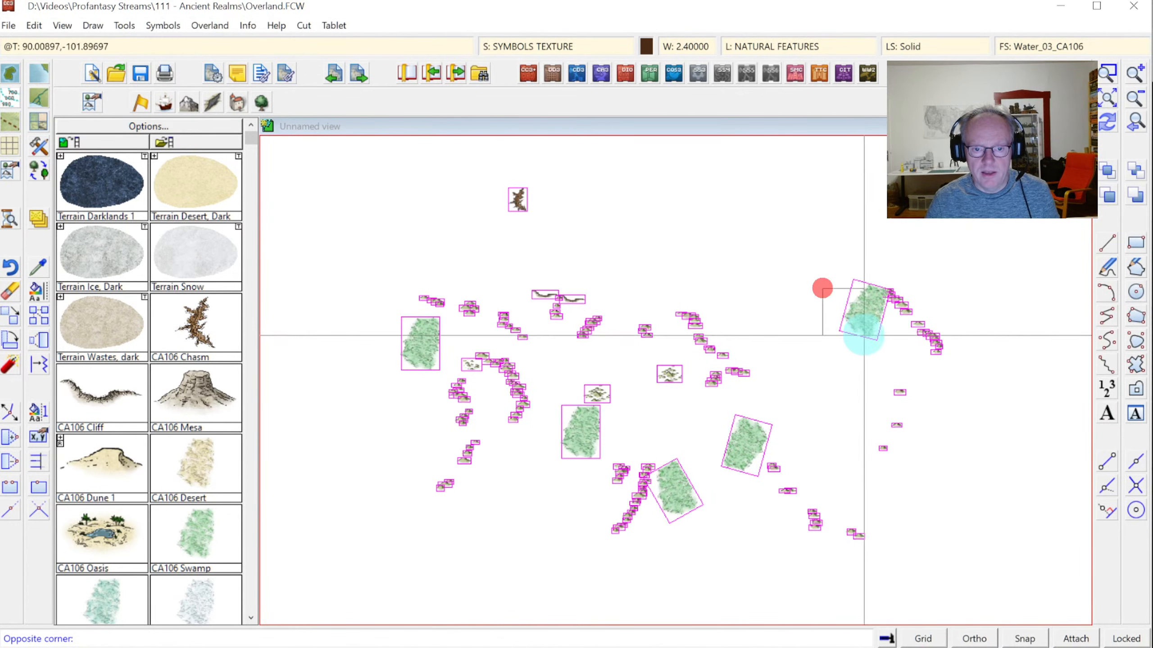
left_click(864, 343)
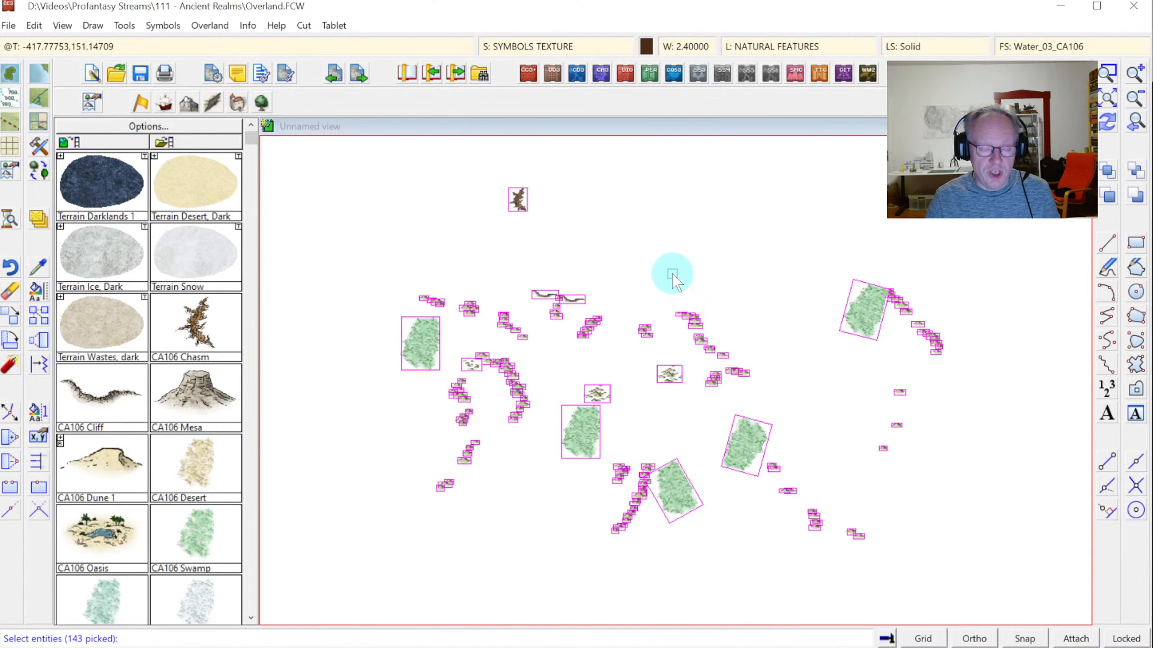
left_click(484, 172)
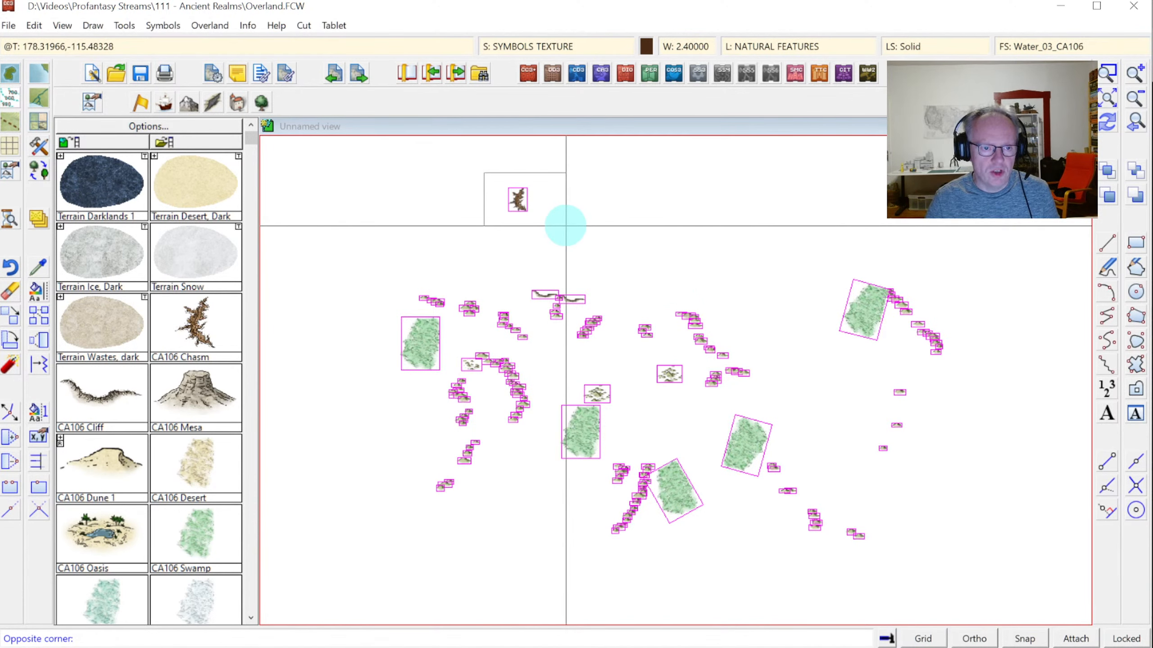
left_click(566, 225)
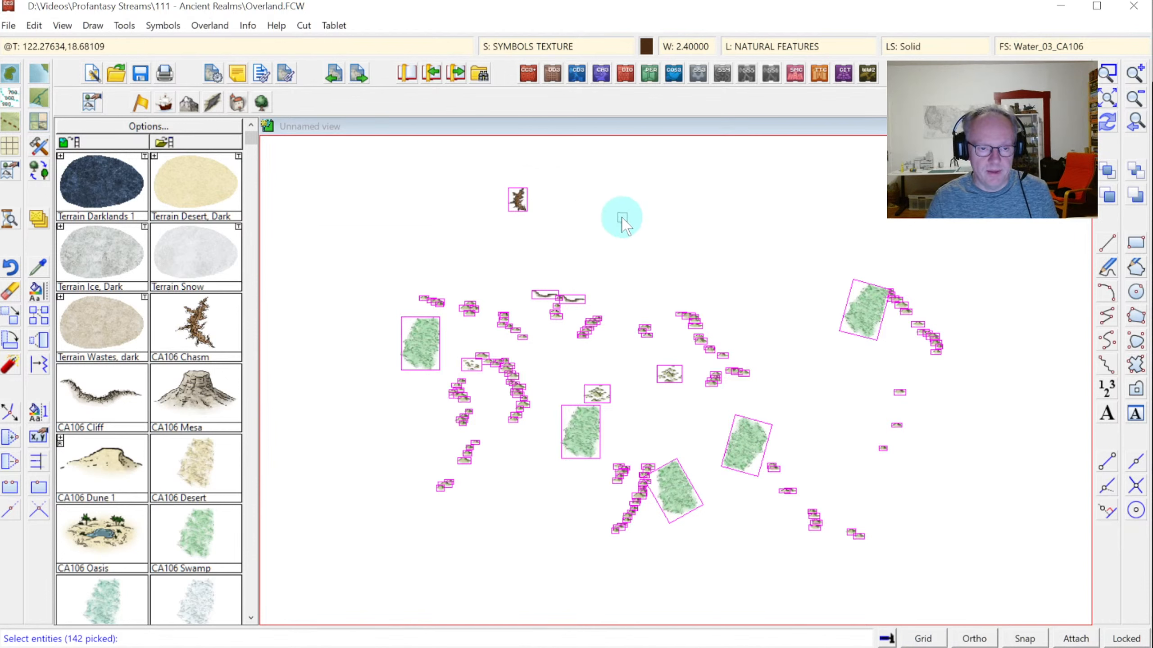
Move the selected hill and cliff symbols to the SYMBOLS sheet.
right_click(600, 222)
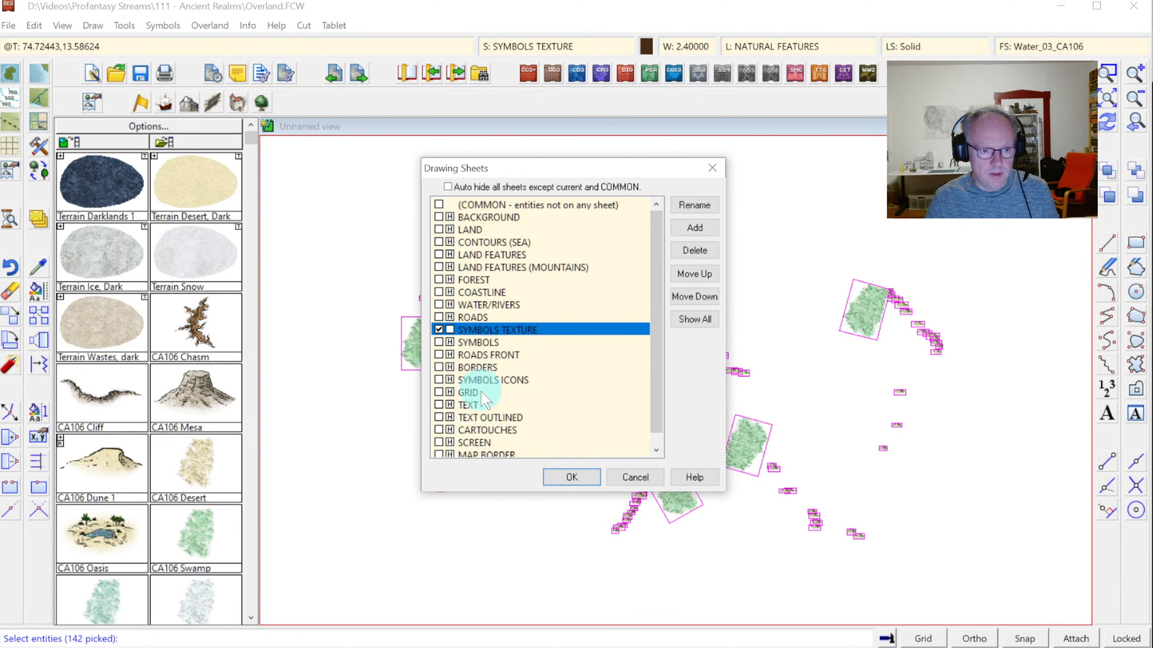
left_click(499, 342)
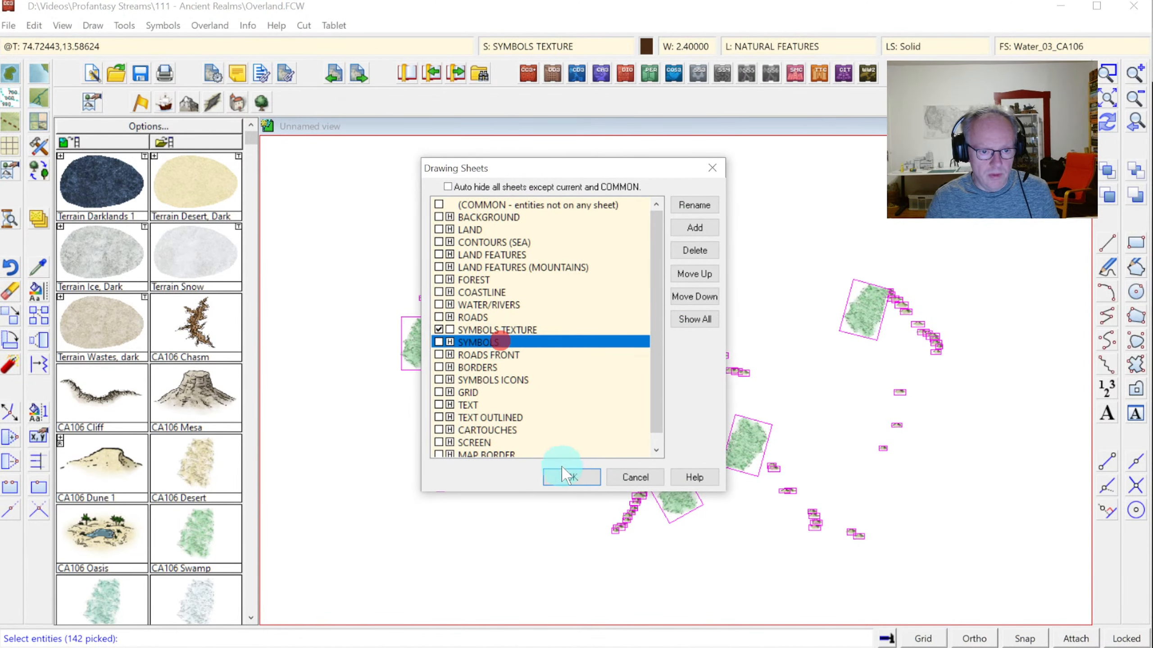
left_click(563, 476)
Show all drawing sheets again and make SYMBOLS the current sheet.
left_click(552, 45)
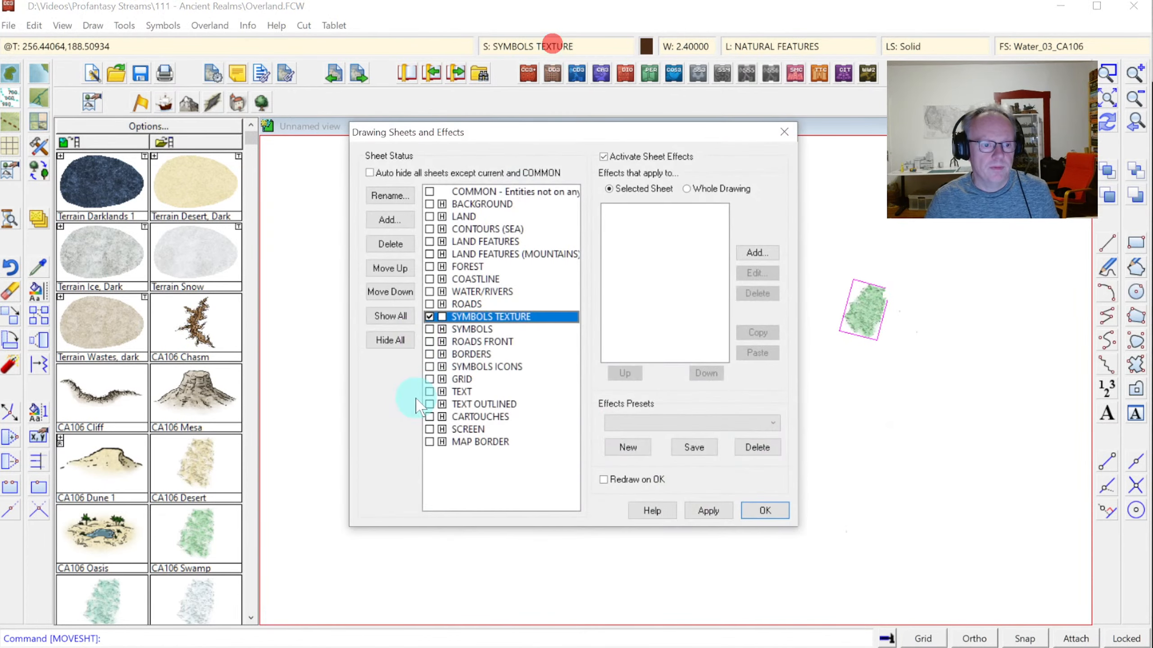
left_click(390, 316)
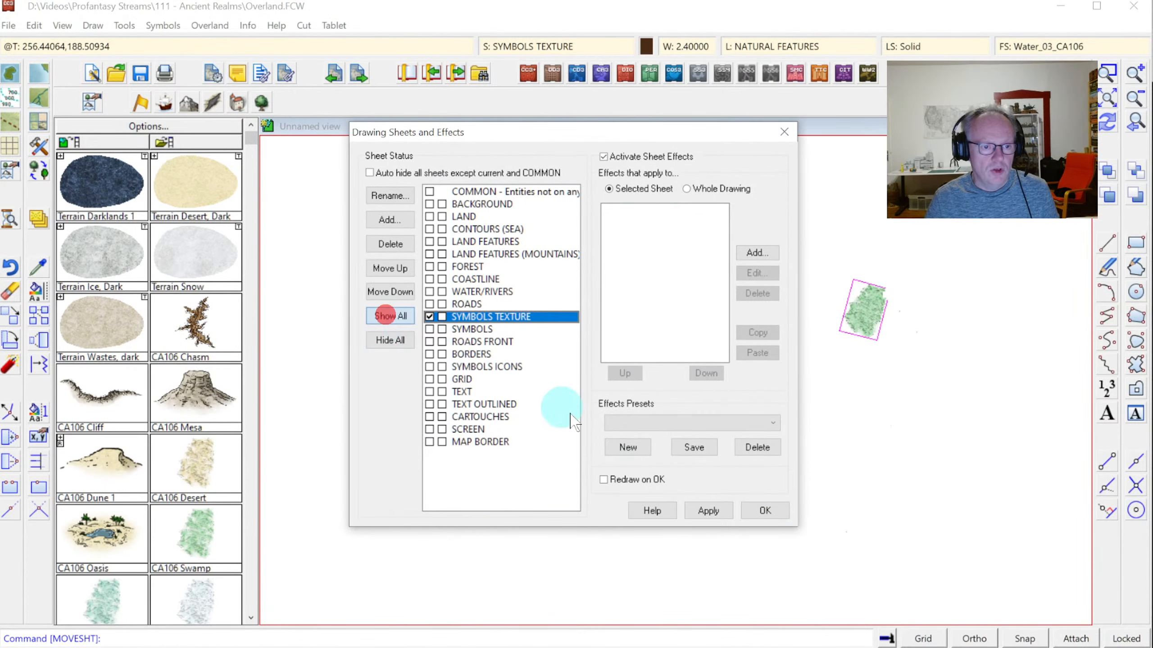
left_click(429, 328)
left_click(759, 509)
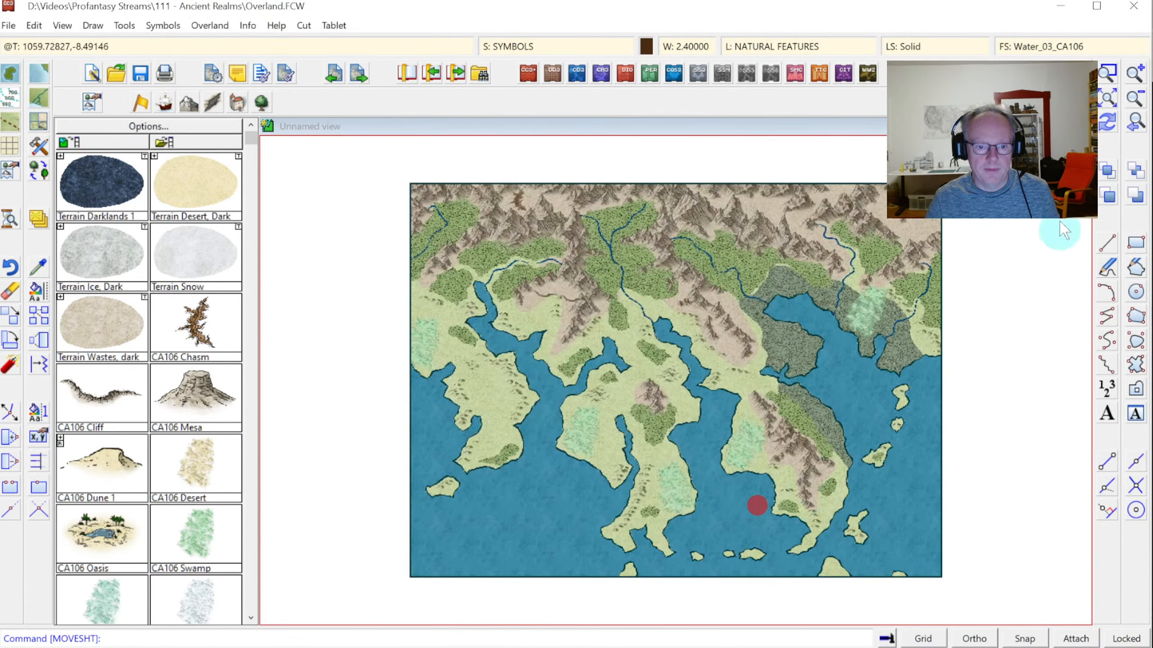
Check the SYMBOLS sheet's effects and try to restore the map's effects by toggling Activate Sheet Effects off and on.
left_click(497, 45)
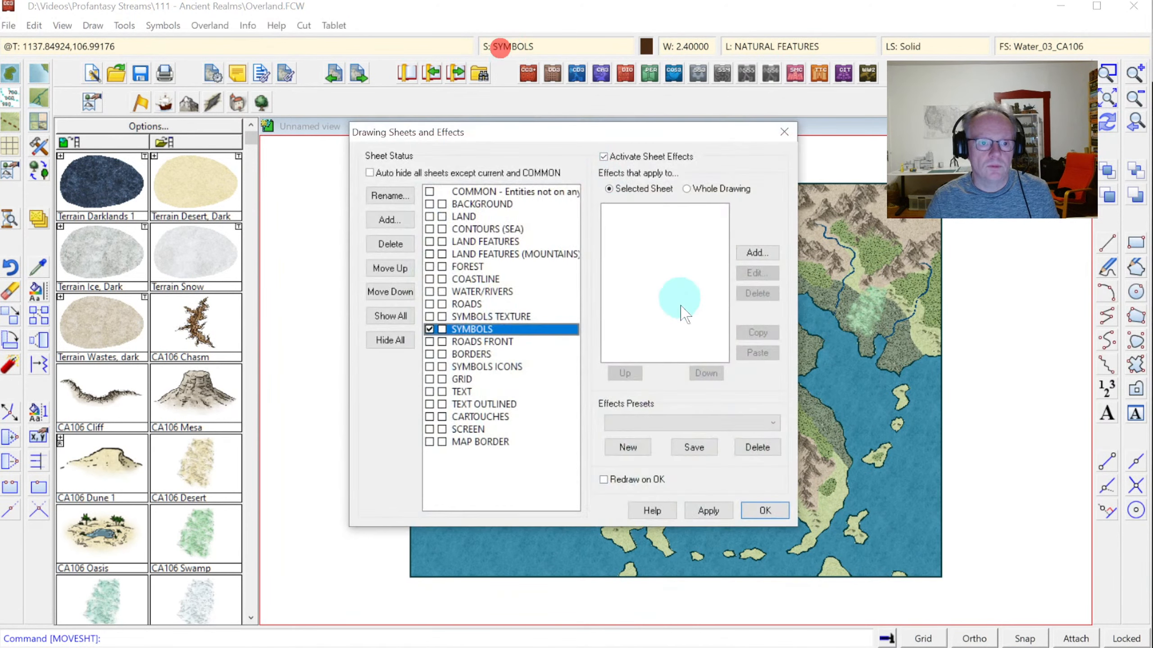
left_click(766, 504)
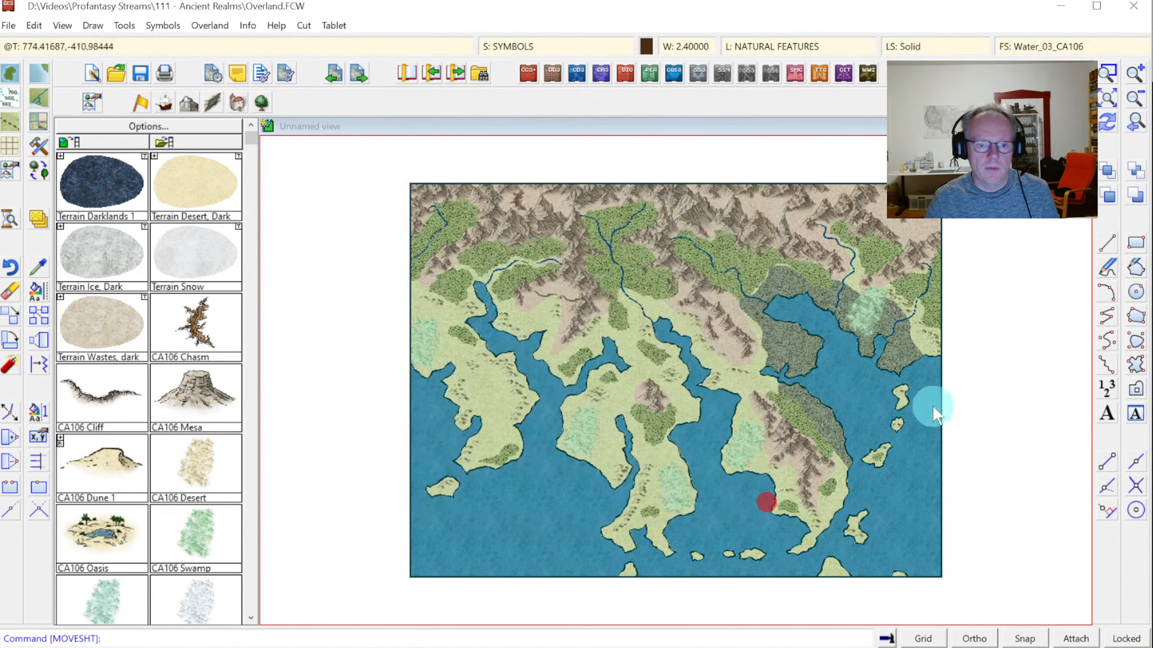
left_click(1106, 72)
left_click(561, 227)
left_click(759, 404)
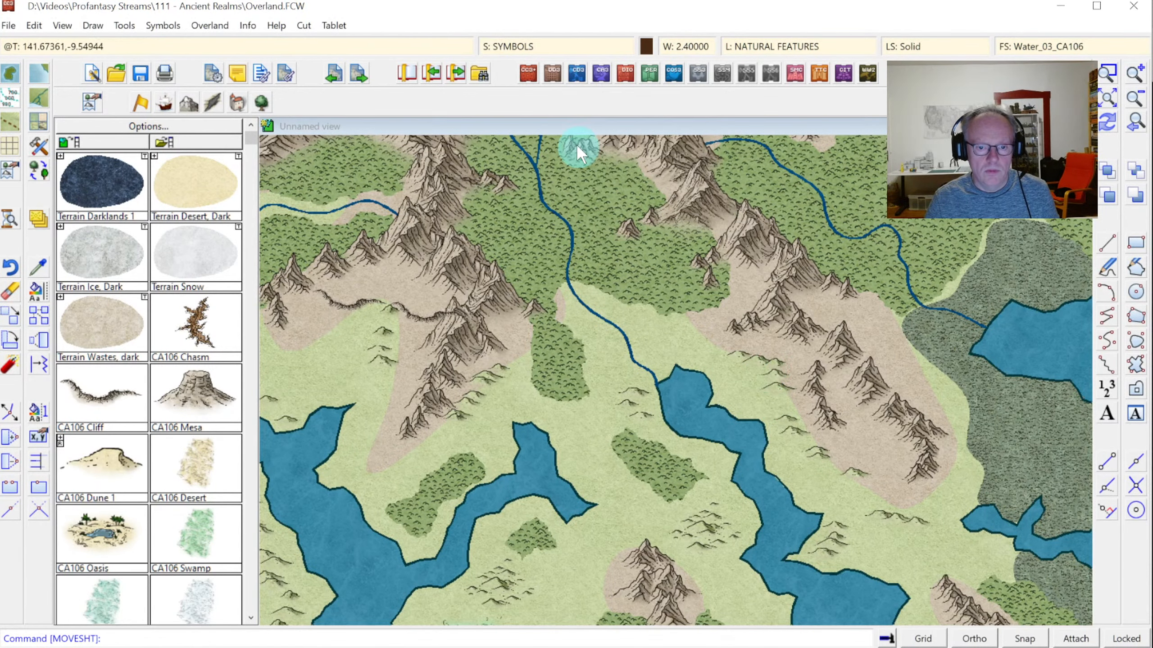
left_click(531, 46)
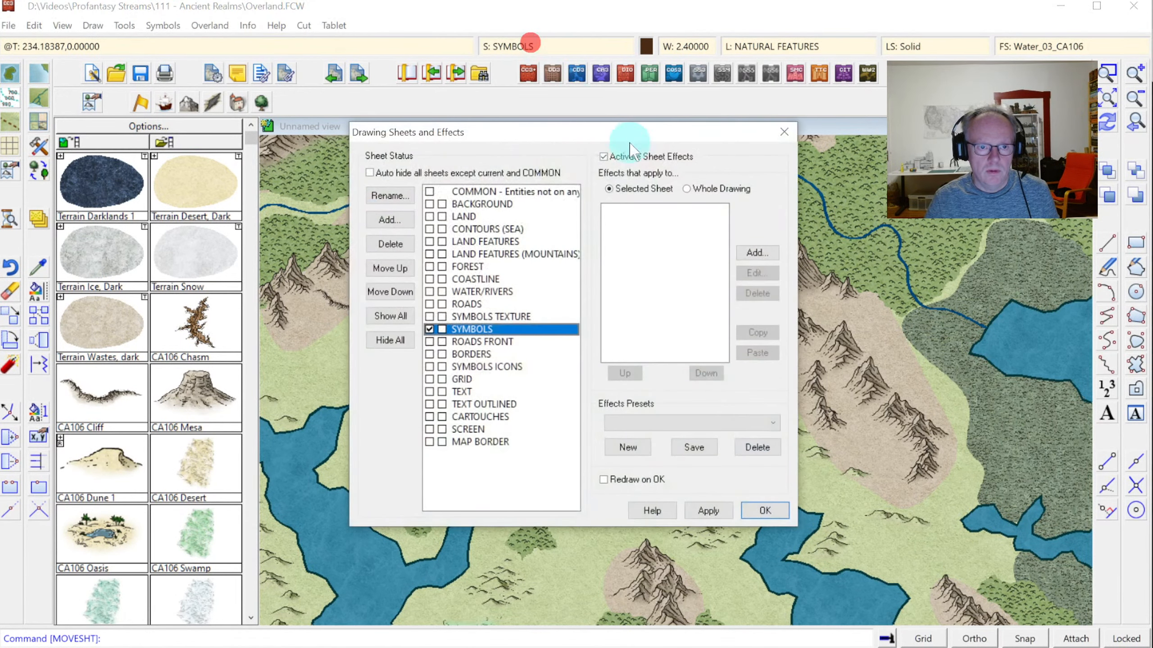
left_click(636, 155)
left_click(636, 155)
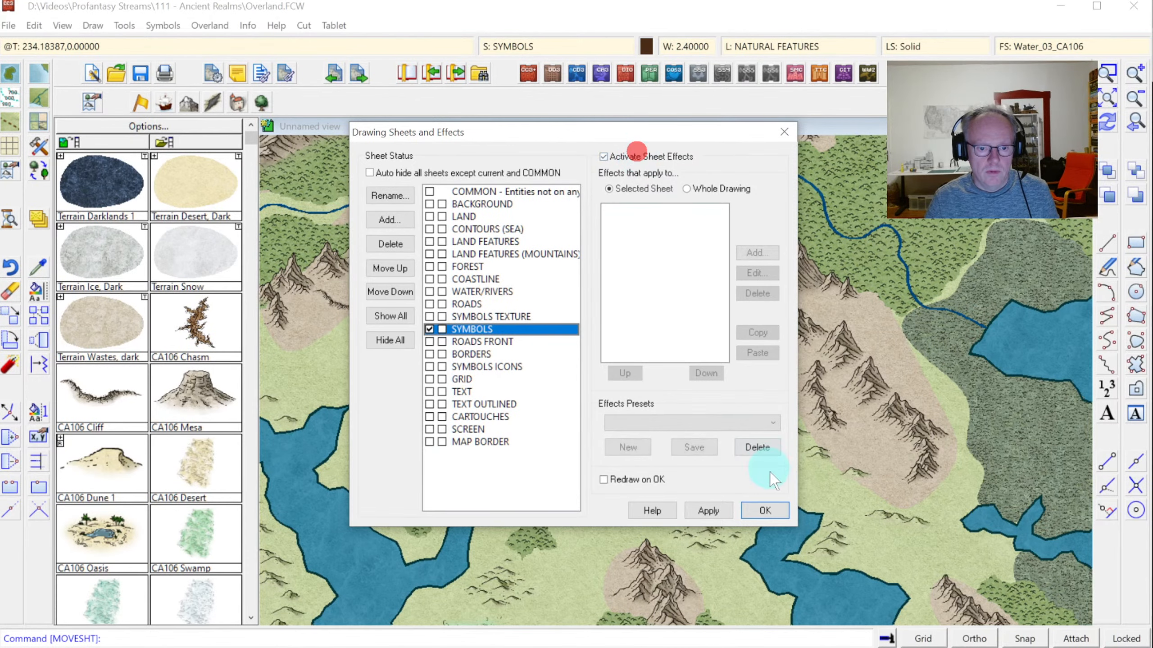
left_click(764, 510)
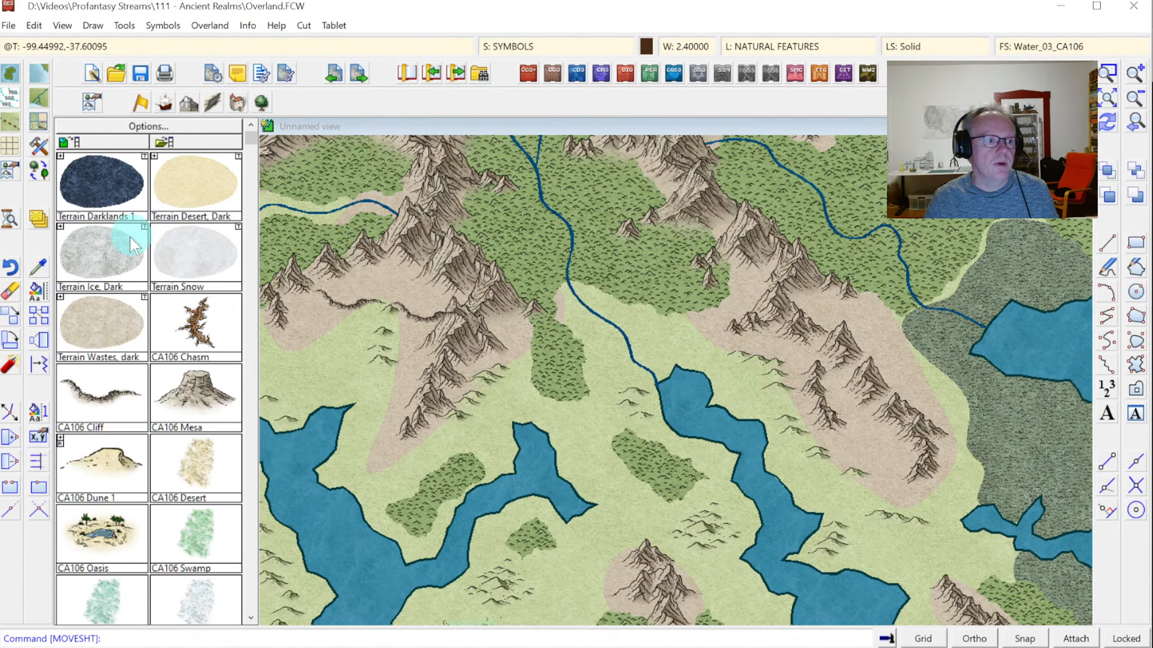
Match the current drawing properties to the central deciduous forest area and check the drawing sheets down to MAP BORDER for effects.
left_click(38, 268)
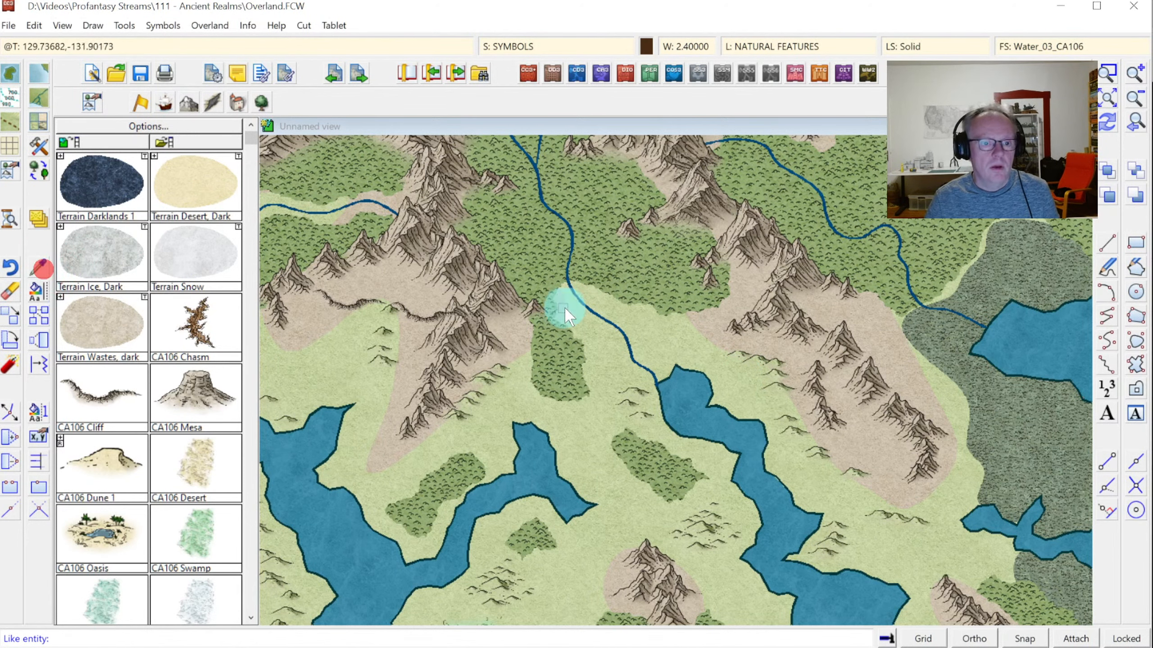
left_click(614, 301)
left_click(507, 46)
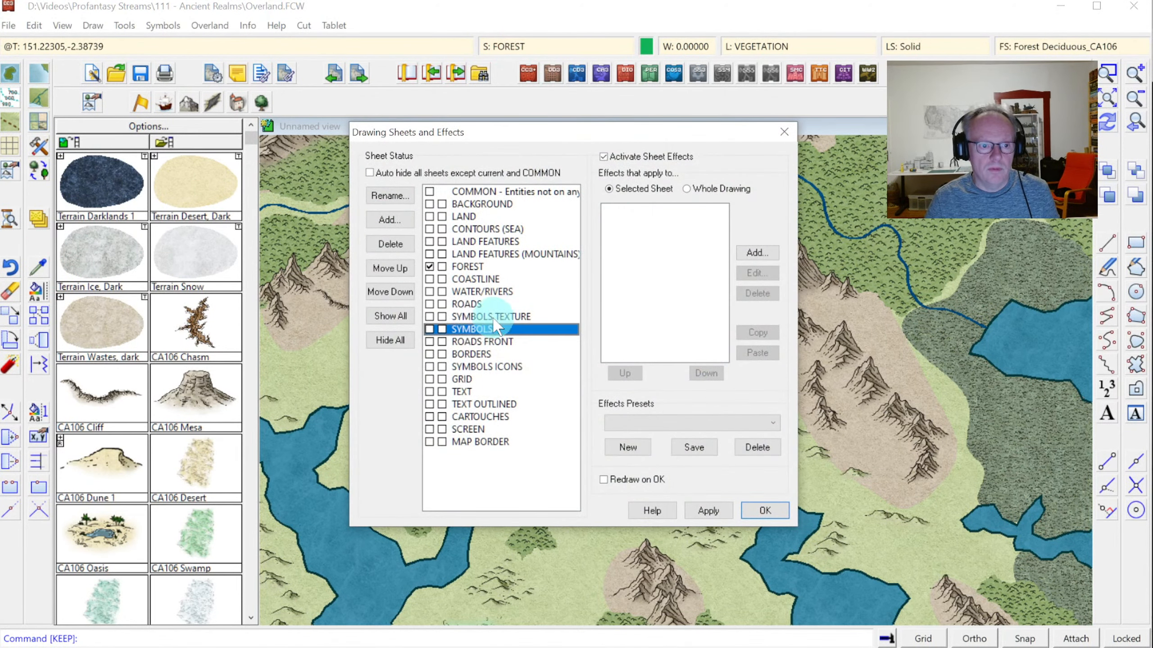
left_click_drag(495, 325, 517, 447)
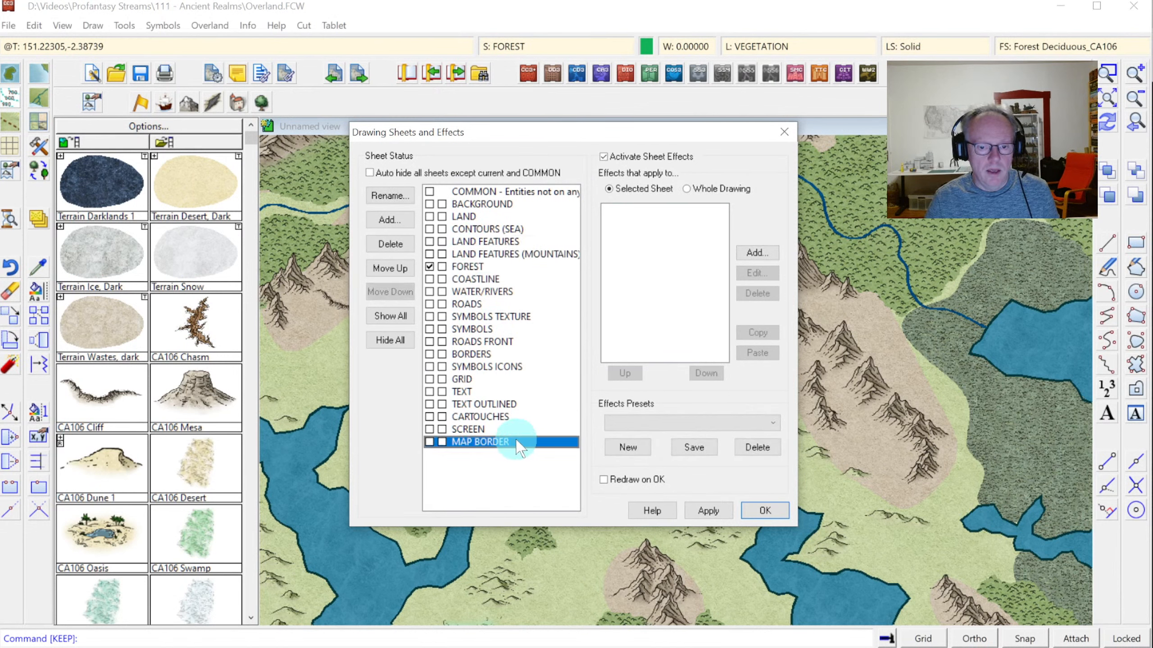
Look through the effects presets for one that suits the map style.
left_click(636, 424)
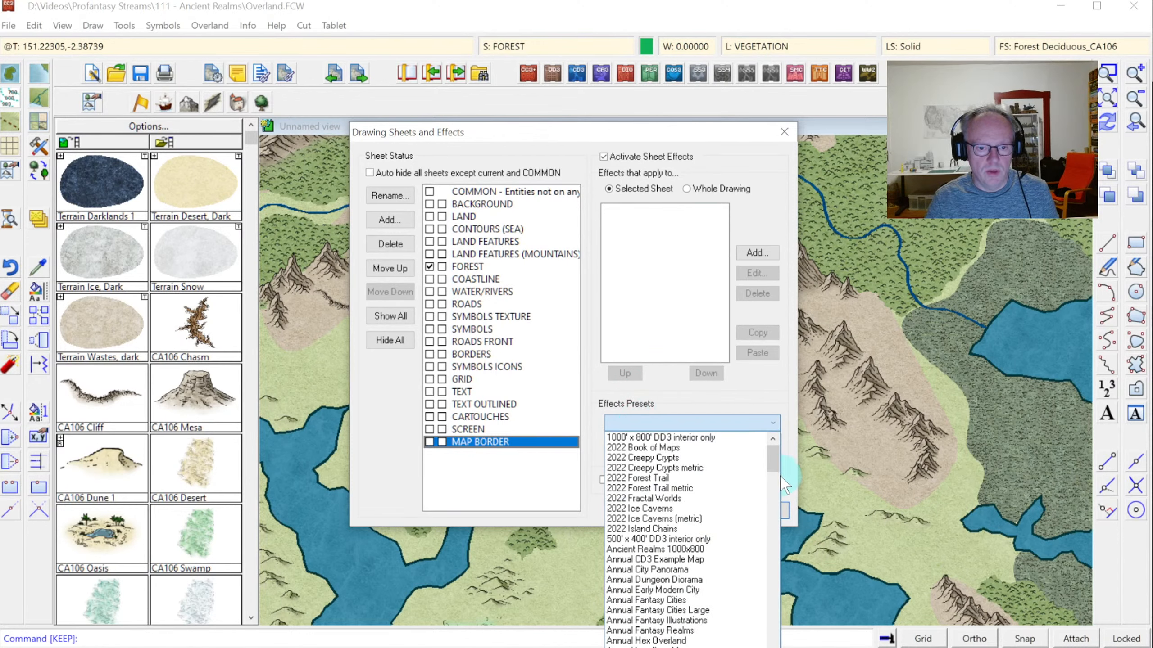
left_click_drag(772, 465, 772, 501)
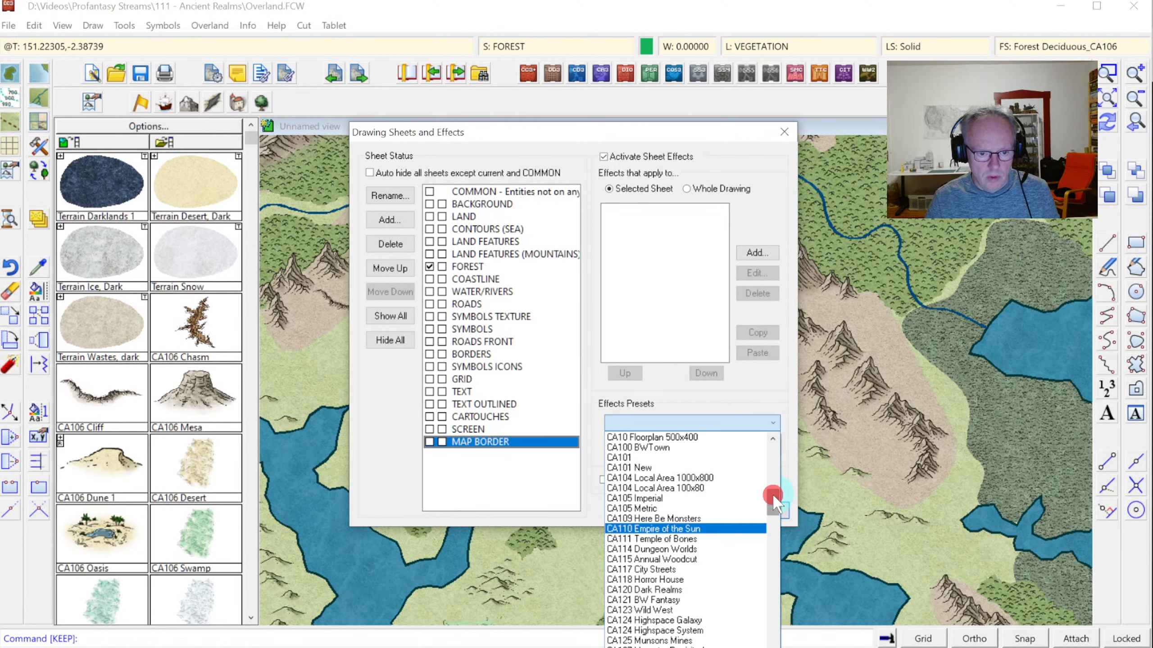
left_click_drag(775, 502, 777, 511)
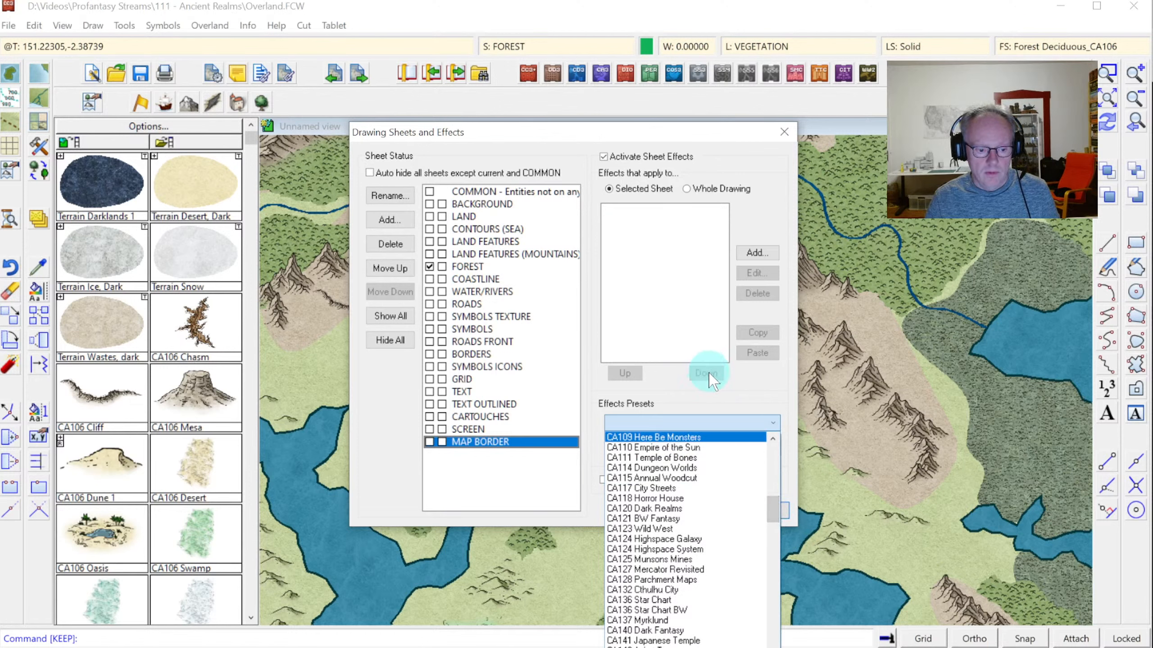
left_click(675, 186)
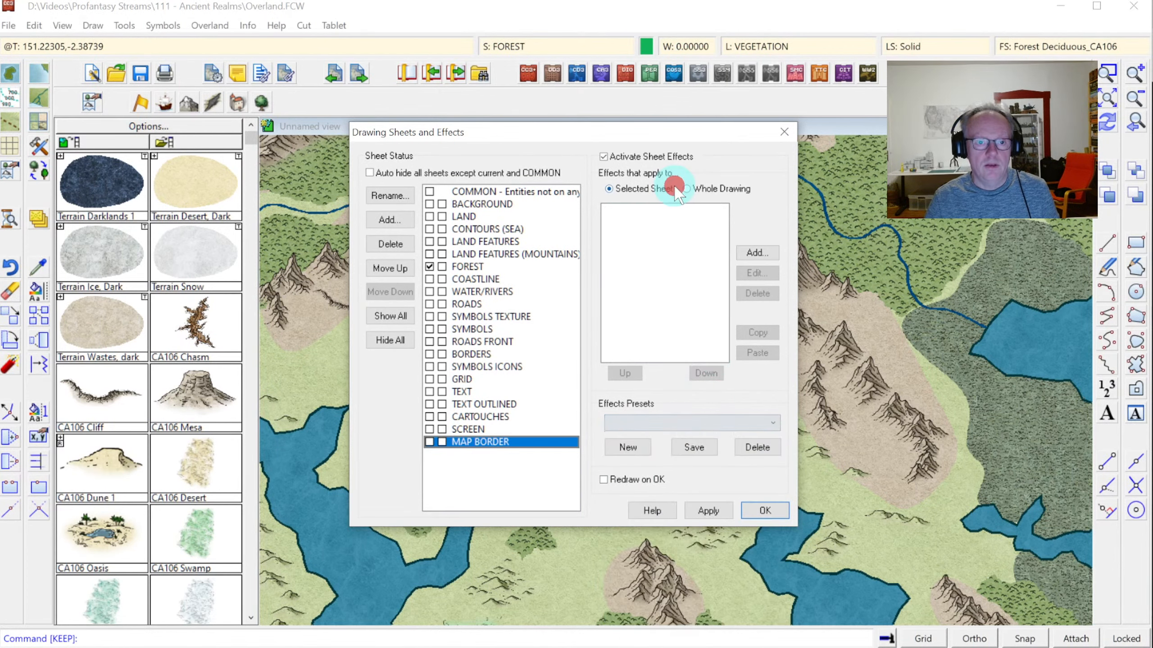
Try to restore the map's effects by deactivating the sheet effects and activating them again.
left_click(620, 157)
left_click(764, 509)
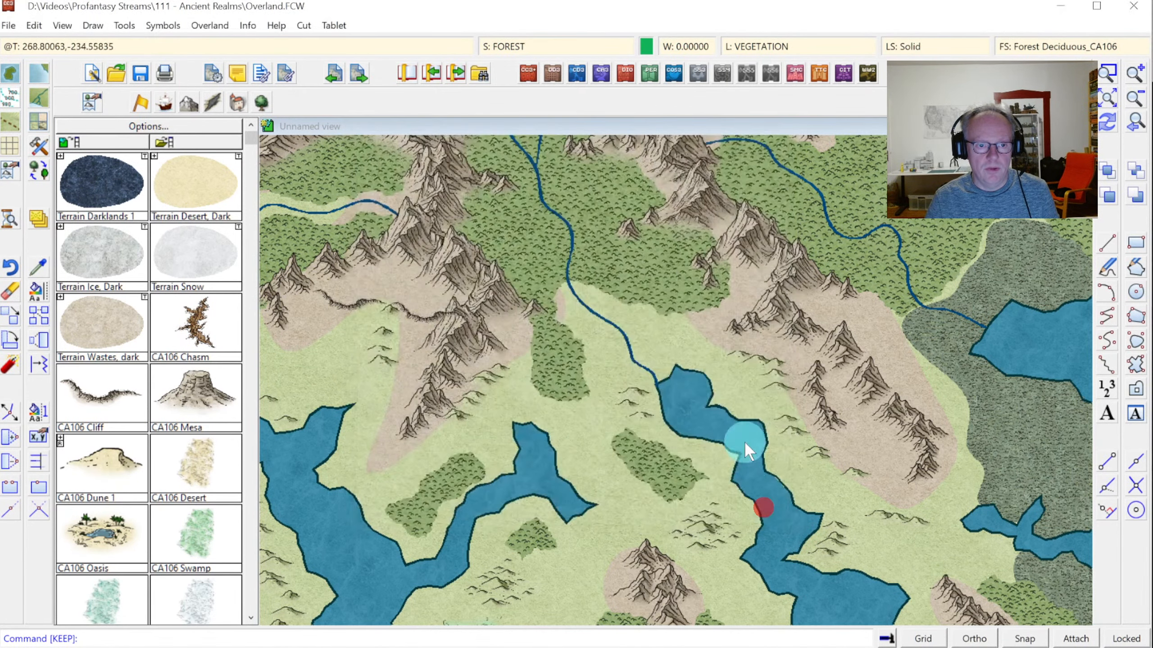
left_click(528, 46)
left_click(631, 161)
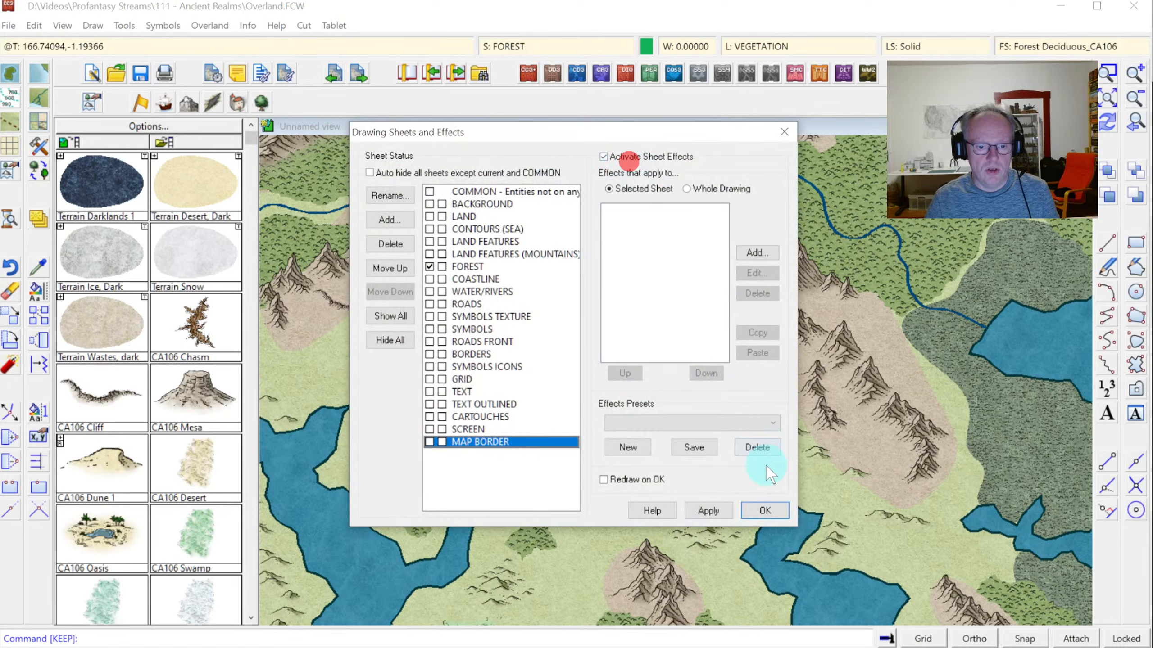
left_click(764, 506)
Examine the individual drawing sheets from LAND FEATURES (MOUNTAINS) to MAP BORDER for assigned effects.
left_click(537, 47)
left_click(474, 254)
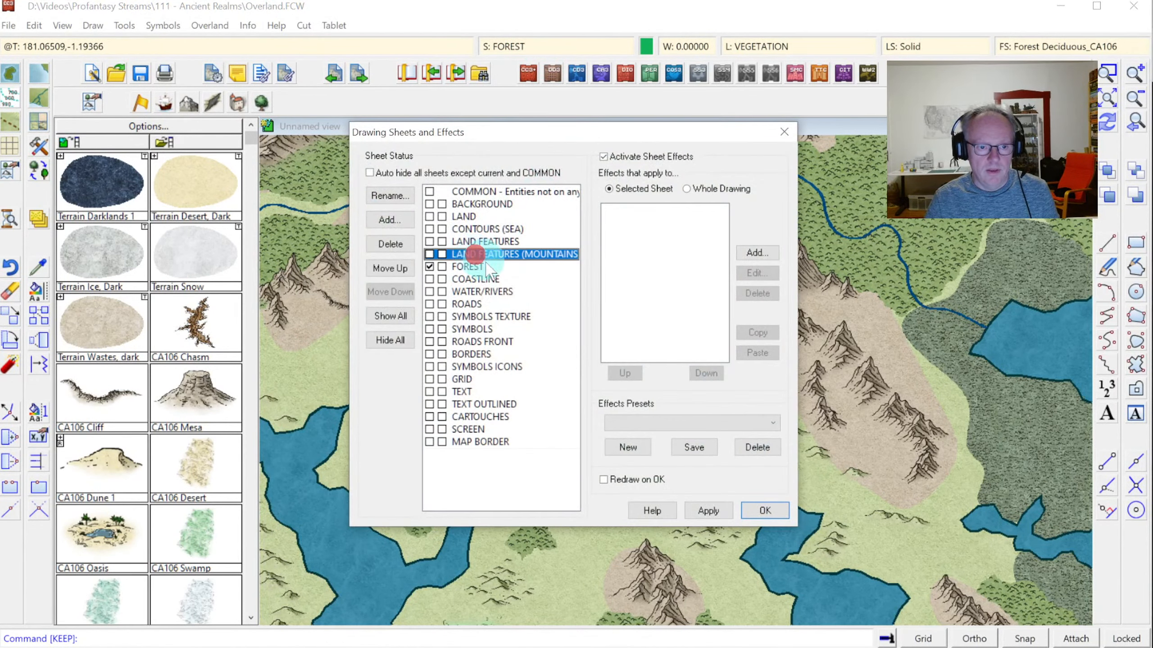
left_click(477, 293)
left_click(477, 330)
left_click(477, 367)
left_click(478, 402)
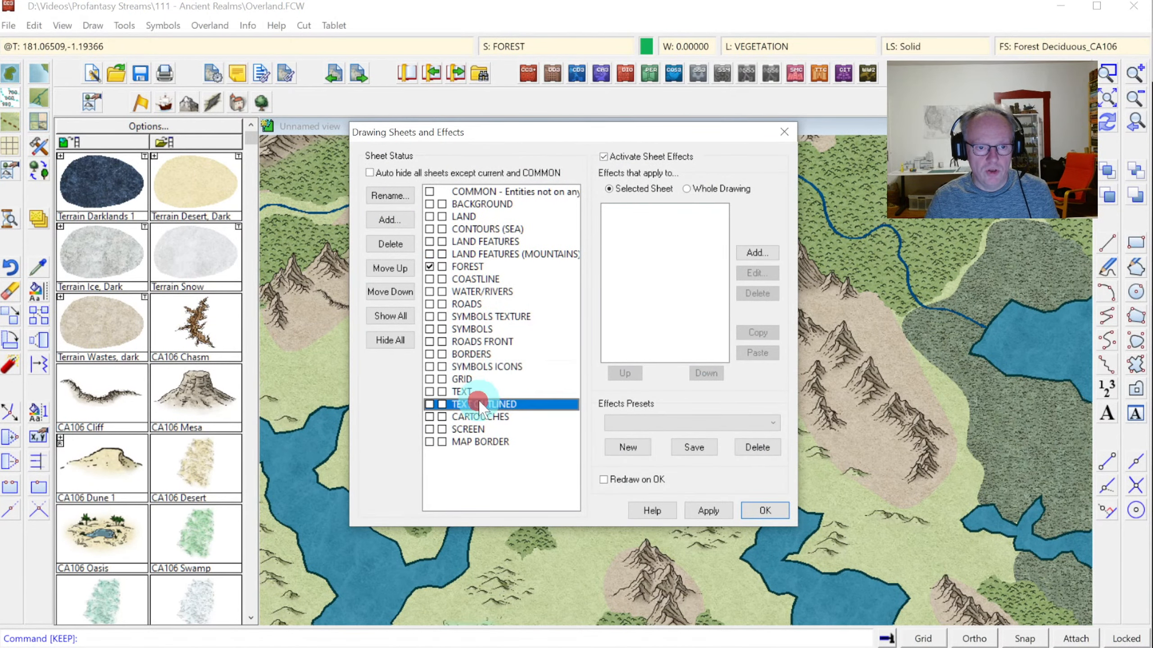
left_click(477, 417)
left_click(472, 429)
left_click(474, 441)
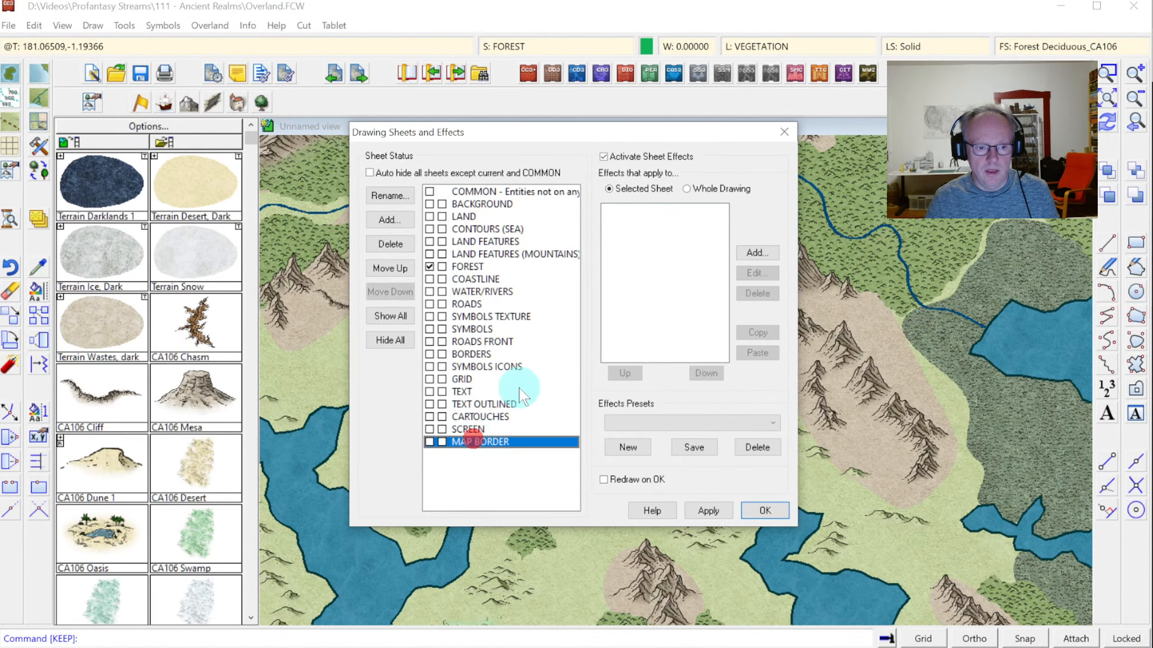
left_click(495, 354)
left_click(481, 254)
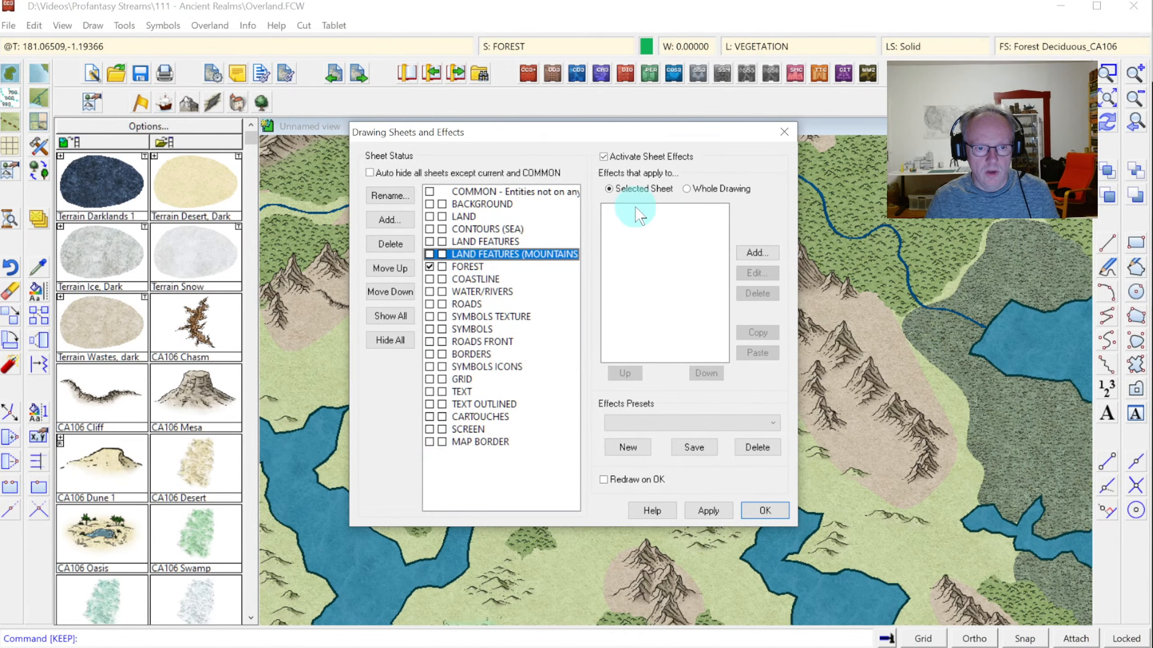
left_click(757, 508)
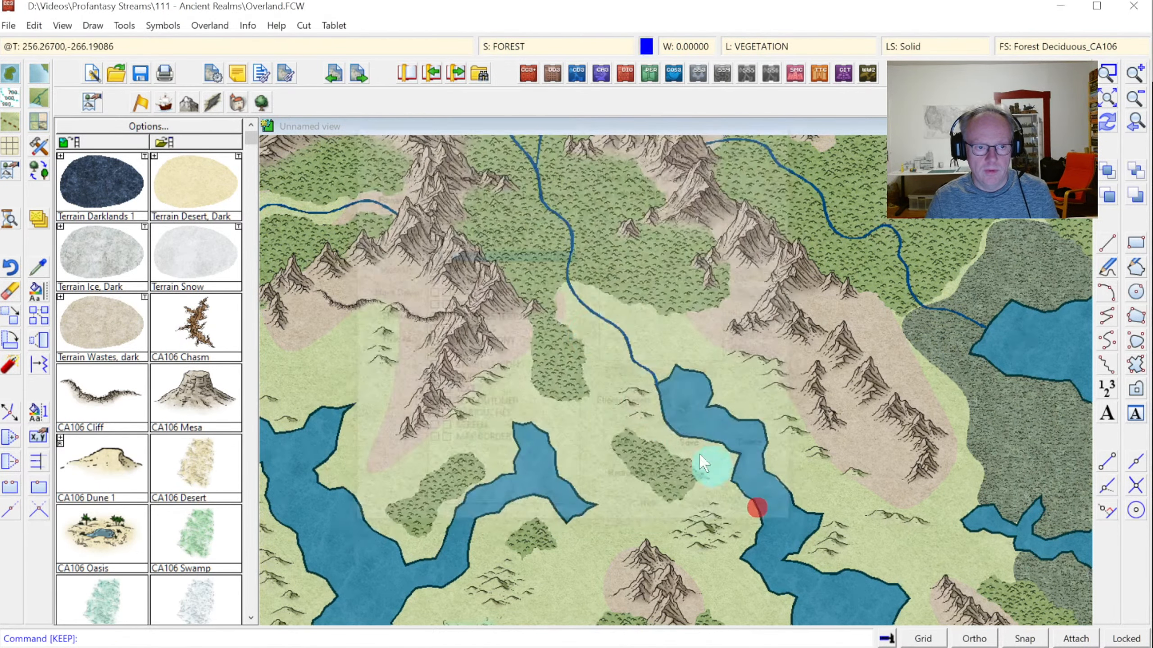
Save and reopen the Overland map, and recheck sheets such as CONTOURS (SEA), COASTLINE and SYMBOLS TEXTURE for effects.
left_click(137, 74)
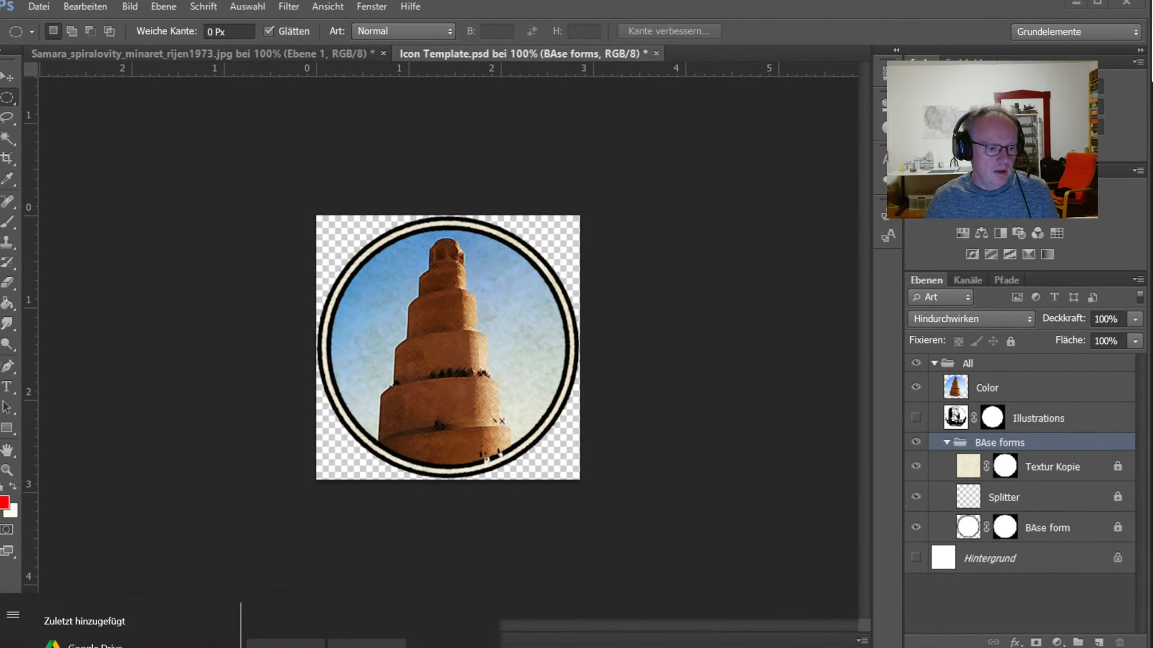
left_click(363, 262)
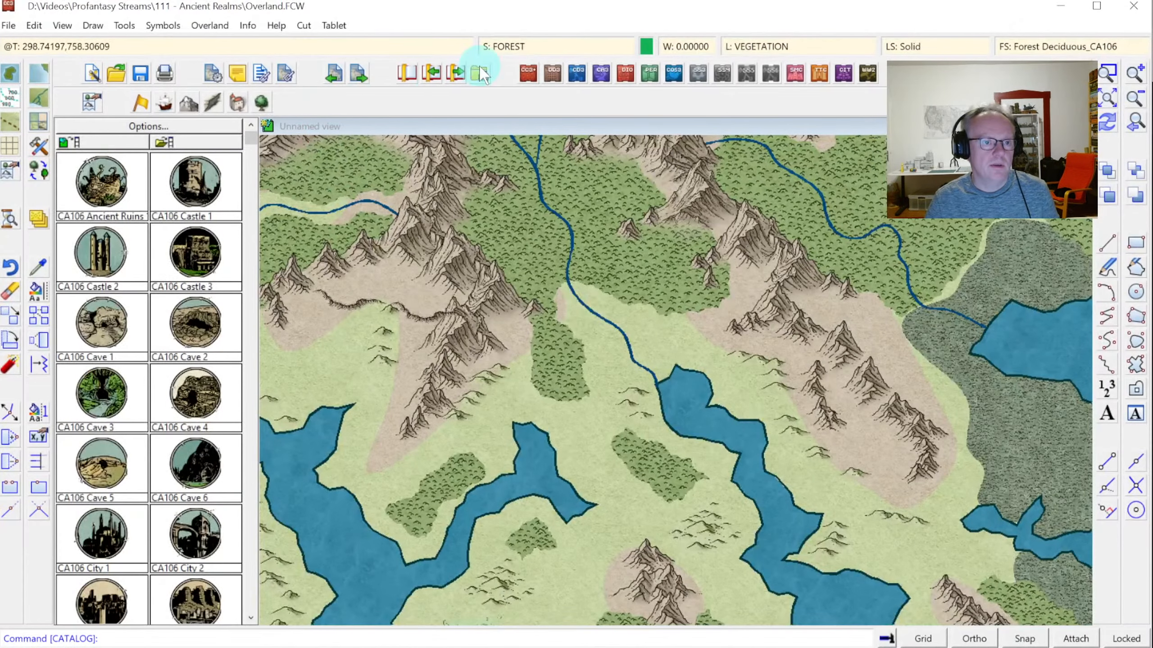
left_click(528, 45)
left_click(495, 227)
left_click(489, 278)
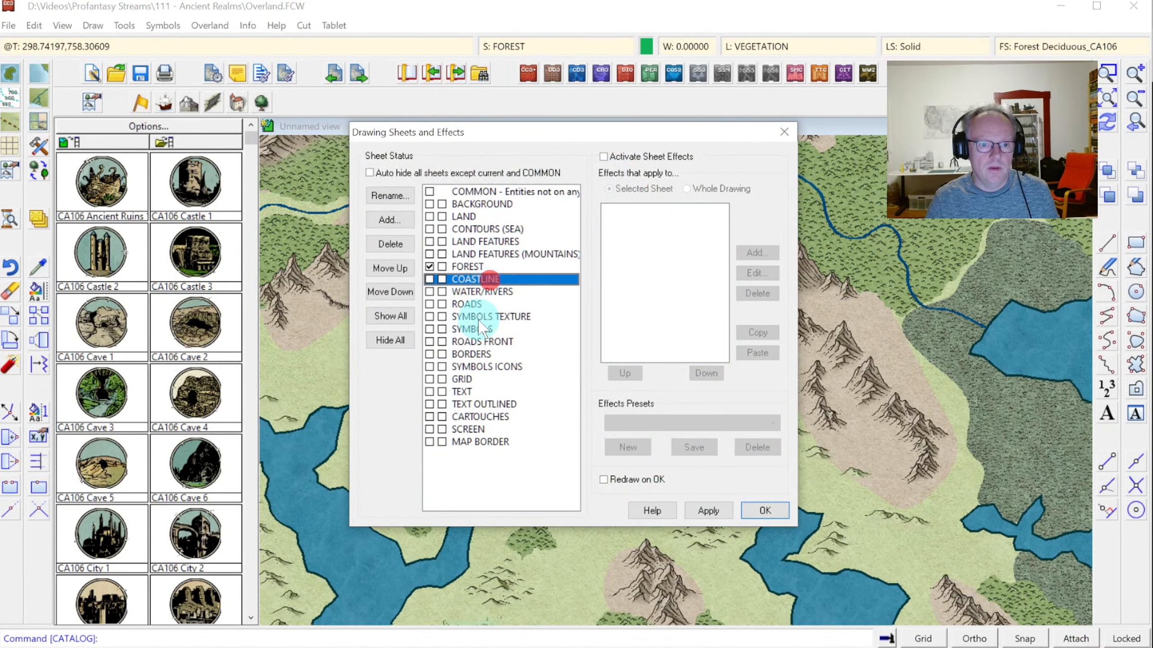
left_click(477, 319)
left_click(473, 228)
key("Escape")
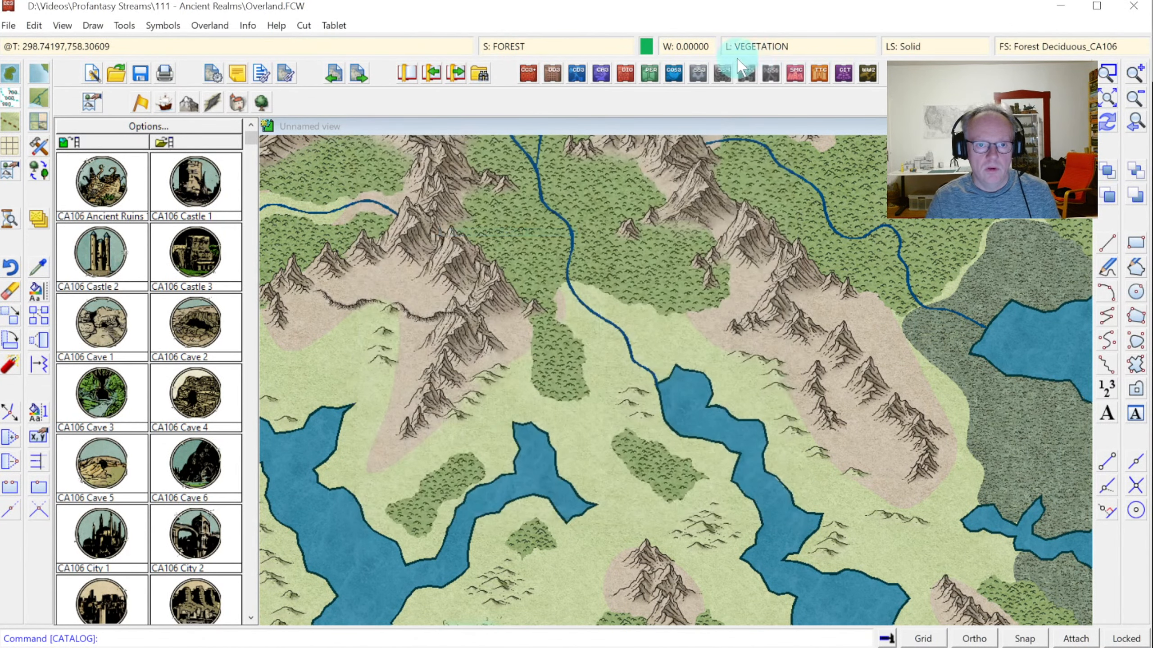
Toggle the hide status of the TEMPLATE layer and check the drawing sheets' effects again.
left_click(756, 46)
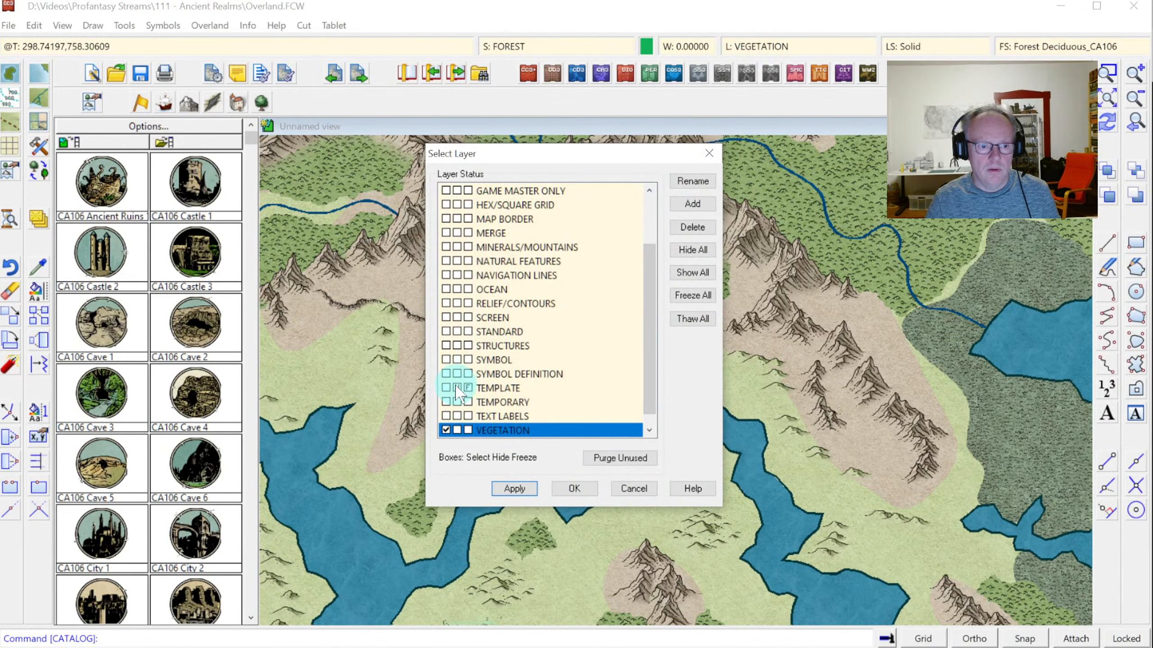
left_click(455, 387)
left_click(556, 488)
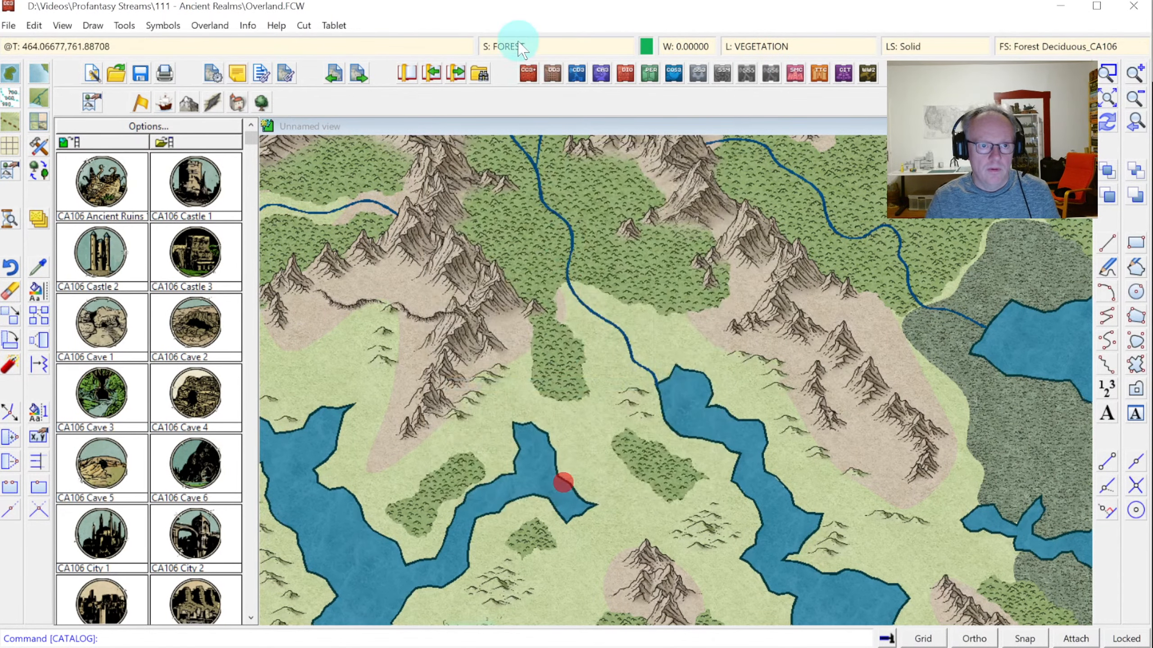
left_click(515, 46)
left_click(763, 511)
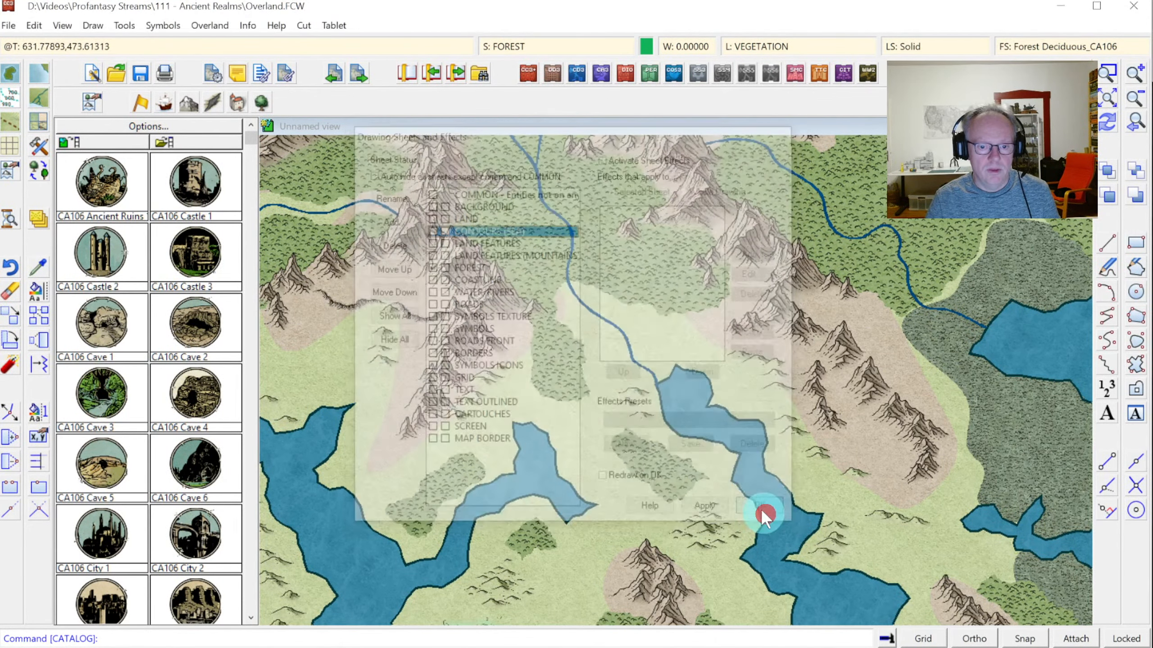
Activate the sheet effects and apply the Ancient Realms 1000x800 effects preset to the map.
left_click(518, 46)
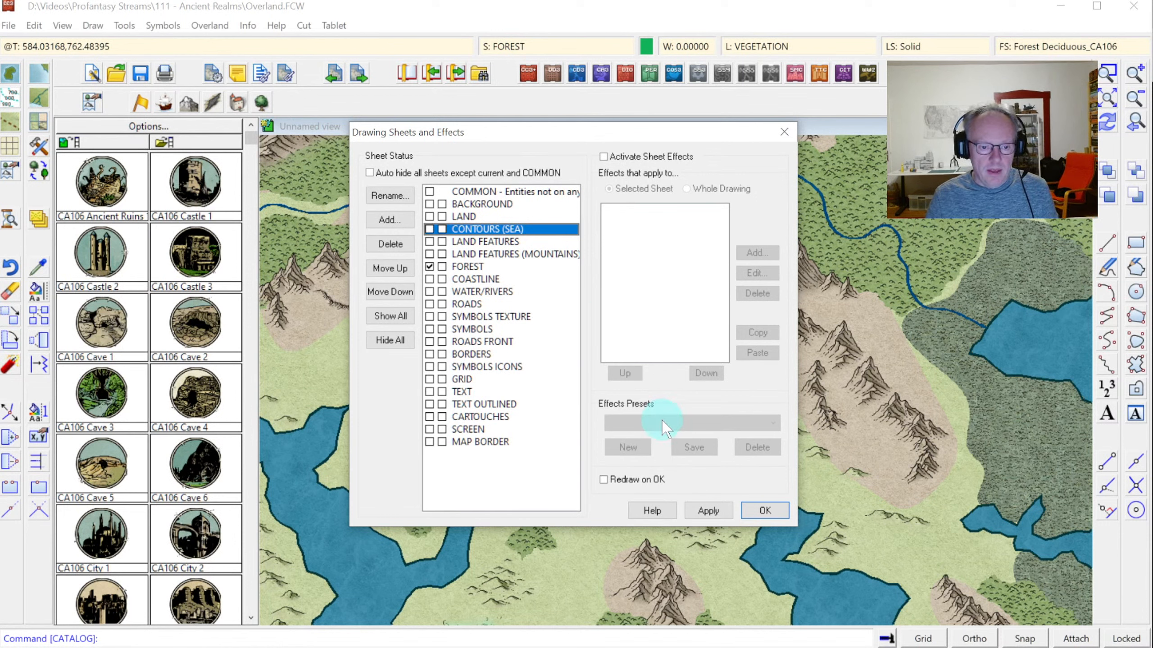
left_click(627, 158)
left_click(690, 422)
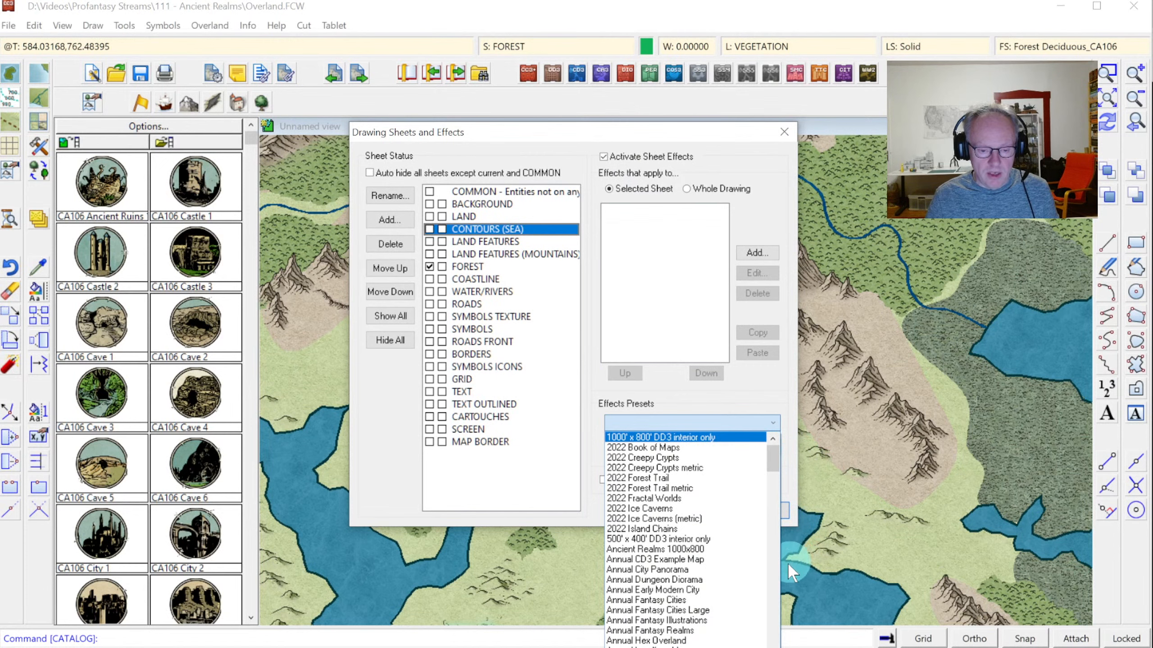
left_click(693, 549)
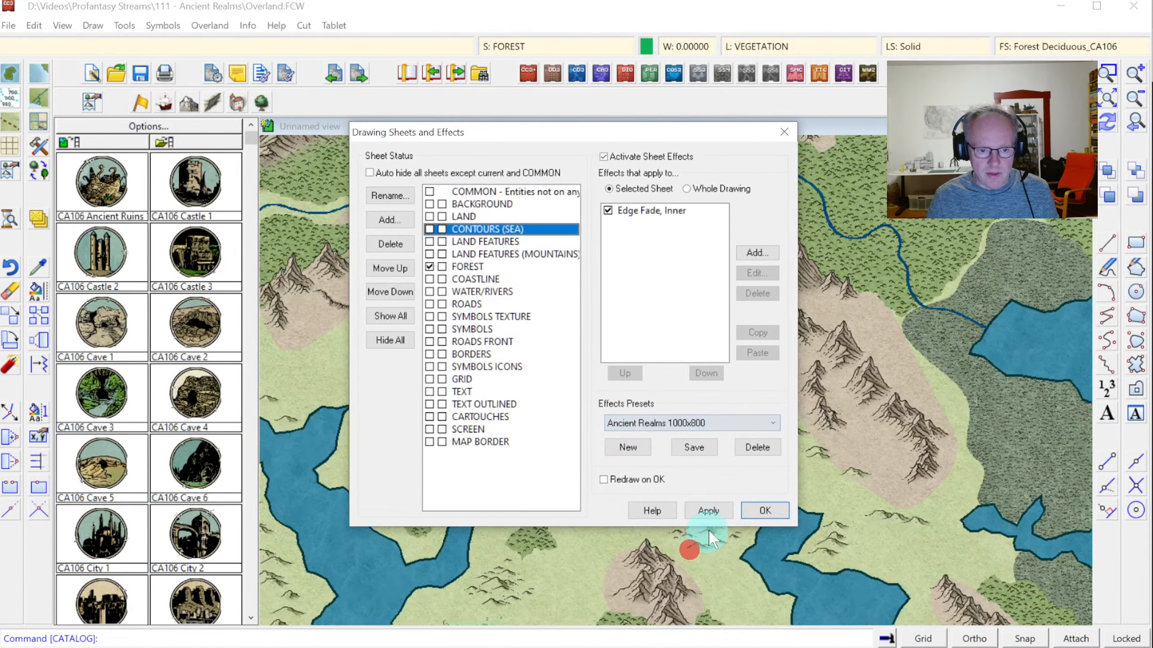
left_click(765, 510)
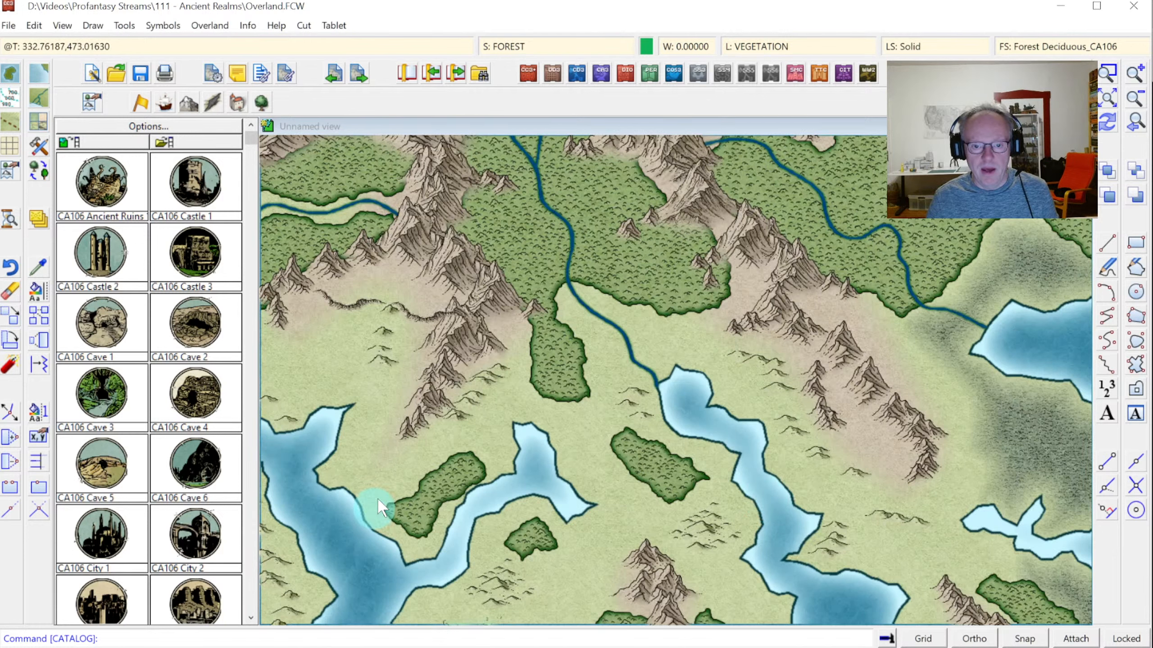
Set the edge width of the LAND FEATURES sheet's Edge Fade, Inner effect to 1.
left_click(522, 58)
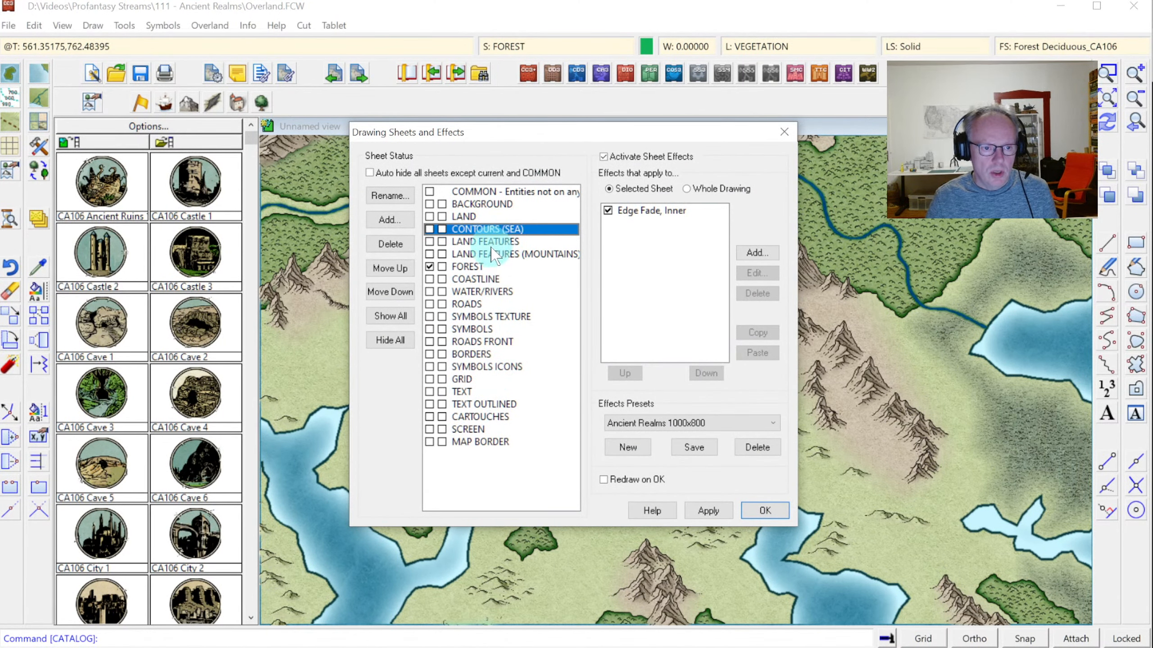
left_click(479, 243)
left_click(645, 210)
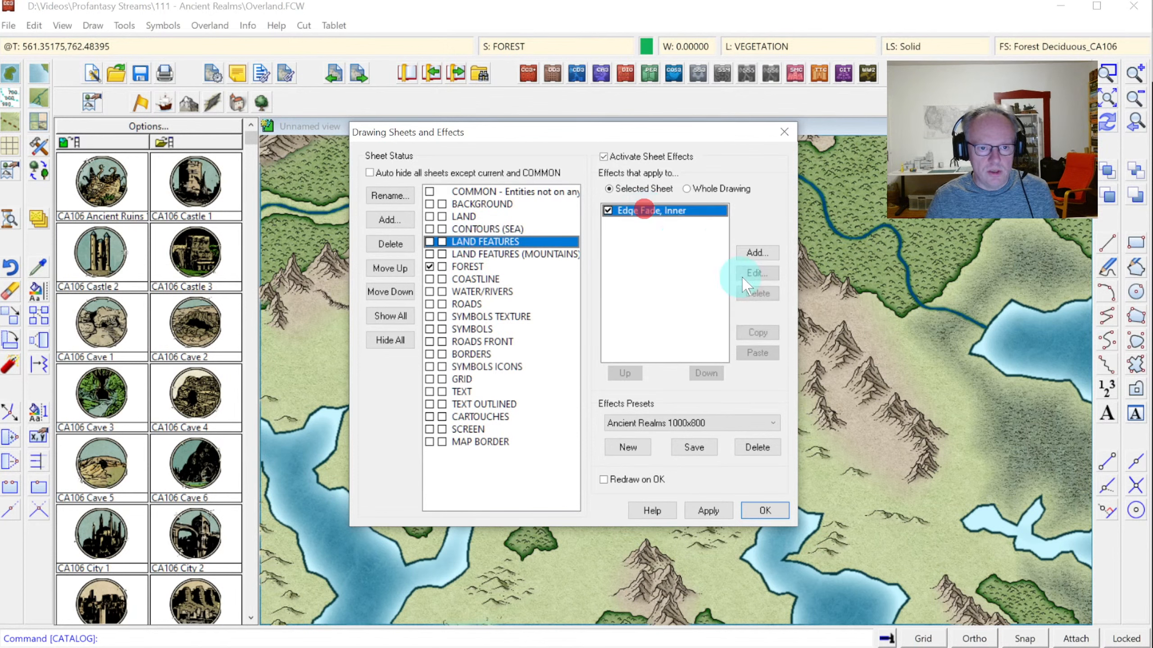
left_click(757, 273)
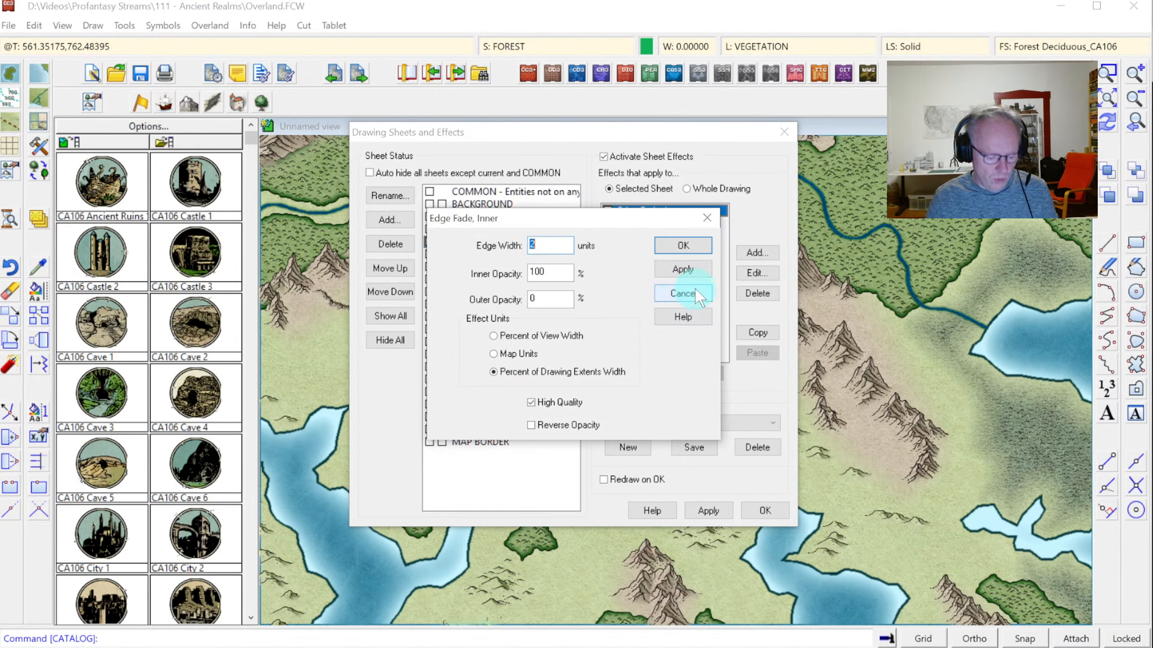
type("1")
left_click(685, 248)
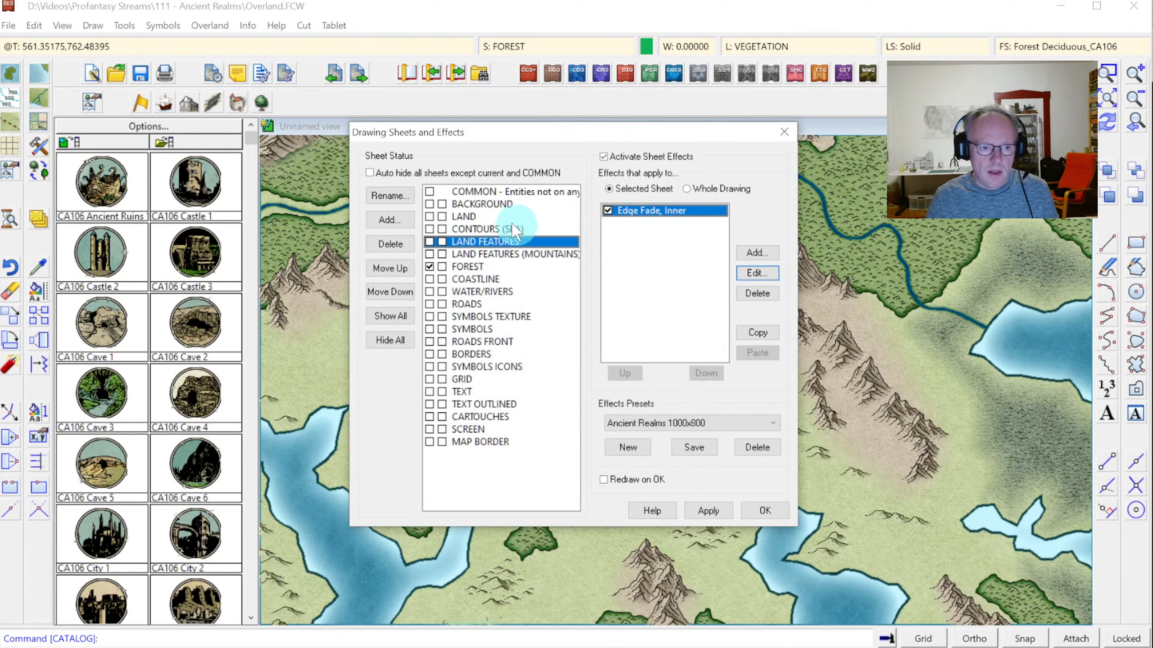
Review the LAND sheet's Glow settings and compare its effects with those of the CONTOURS (SEA) sheet.
left_click(479, 216)
left_click(626, 210)
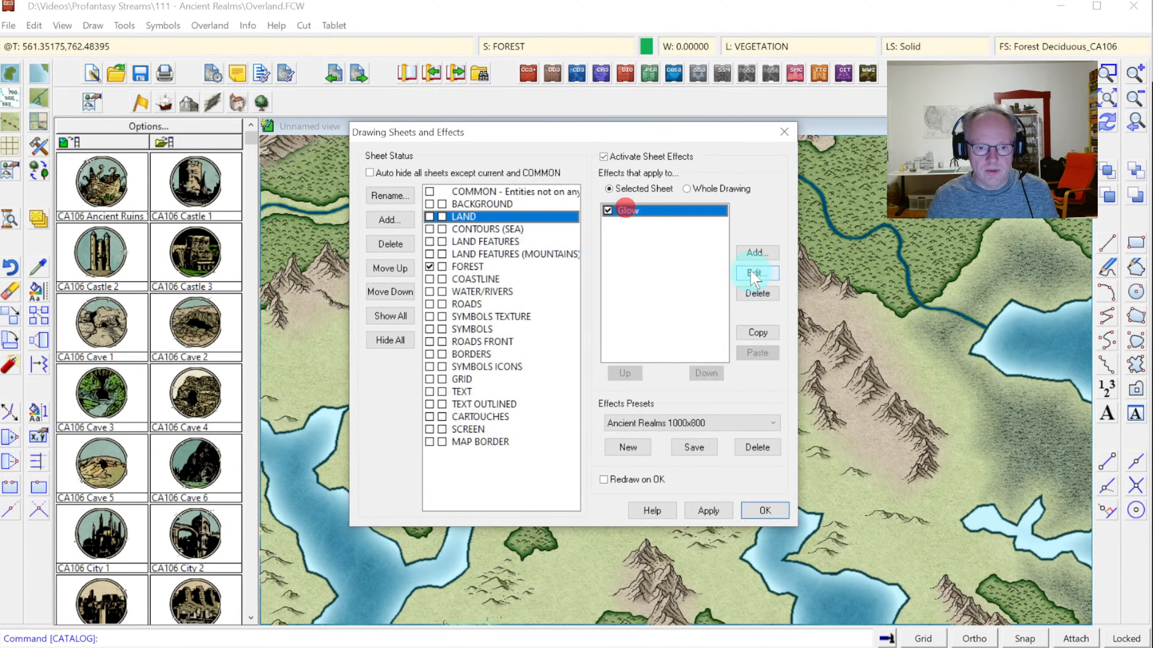
left_click(752, 273)
left_click(675, 249)
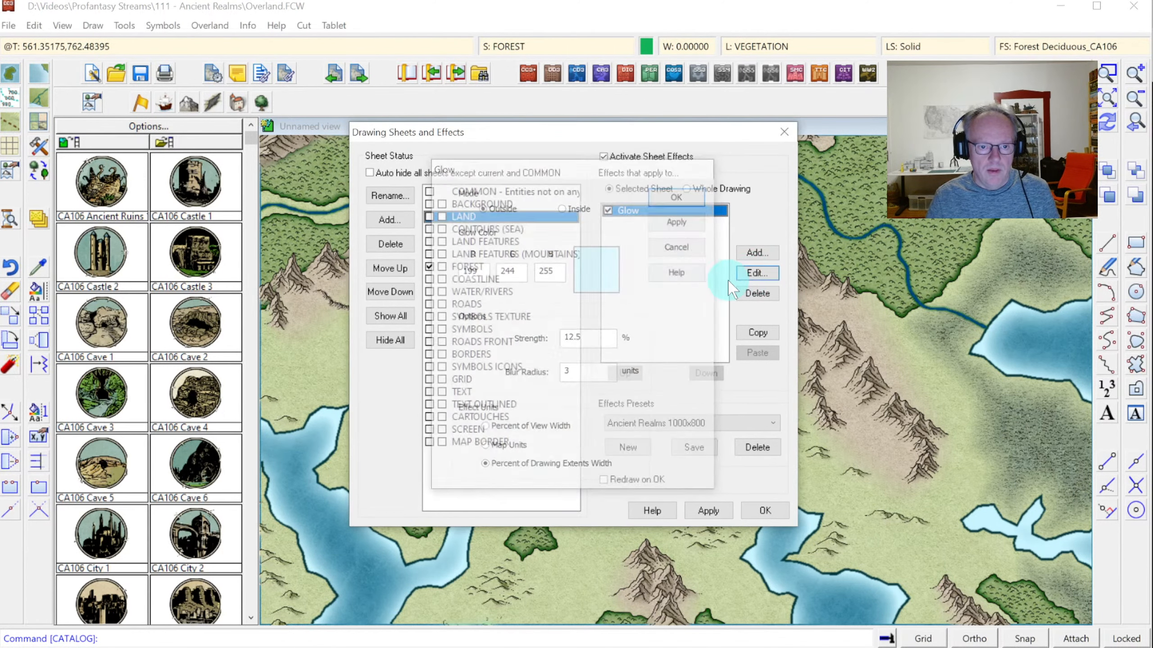
left_click(490, 227)
left_click(487, 215)
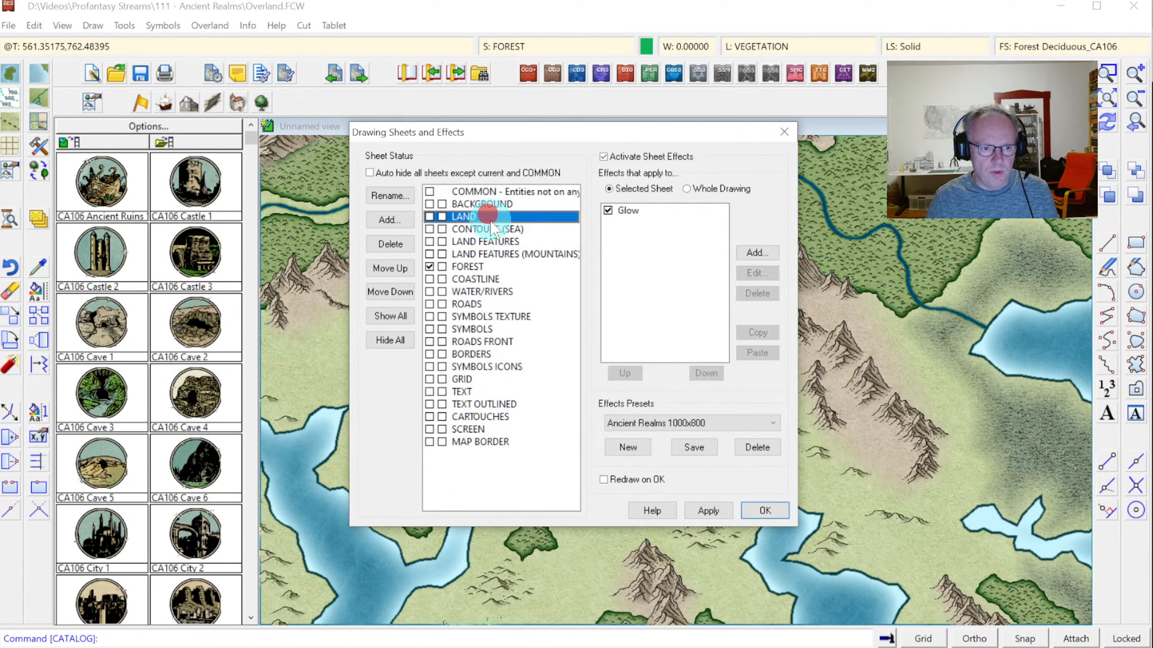
left_click(490, 227)
left_click(494, 215)
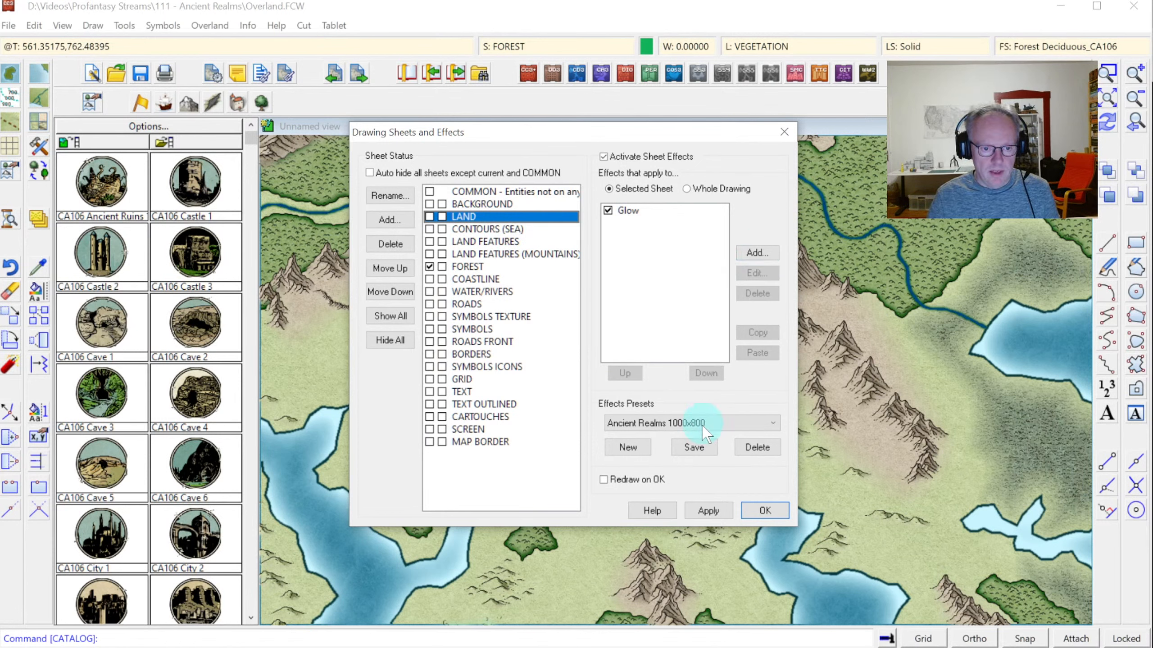
left_click(755, 252)
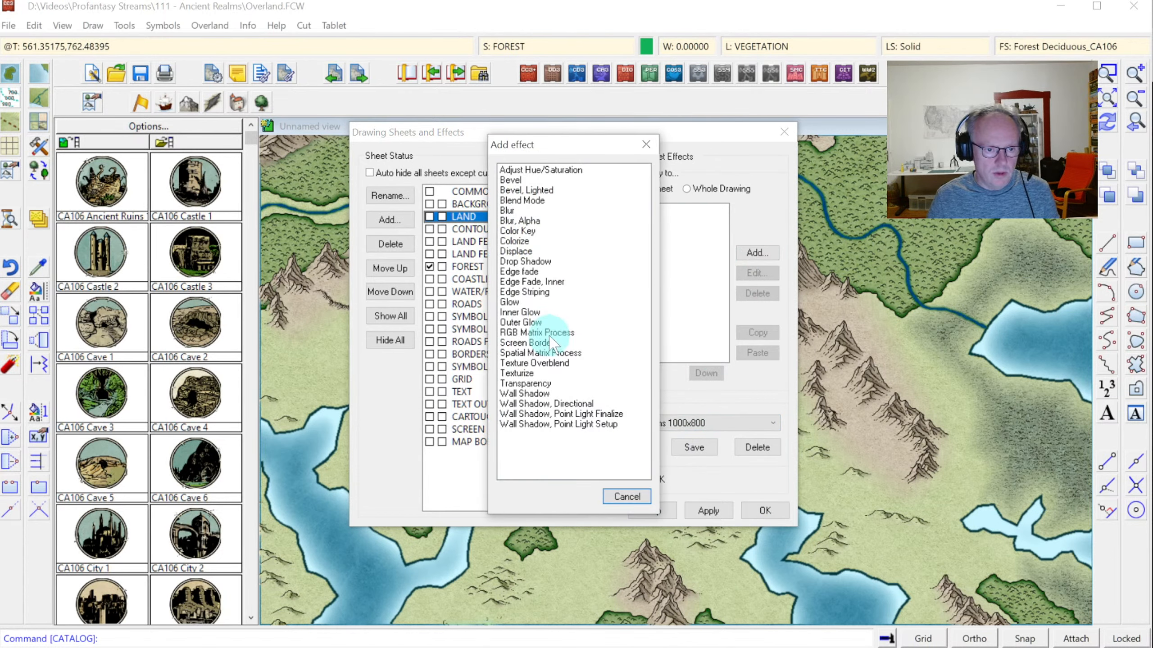
double_click(534, 292)
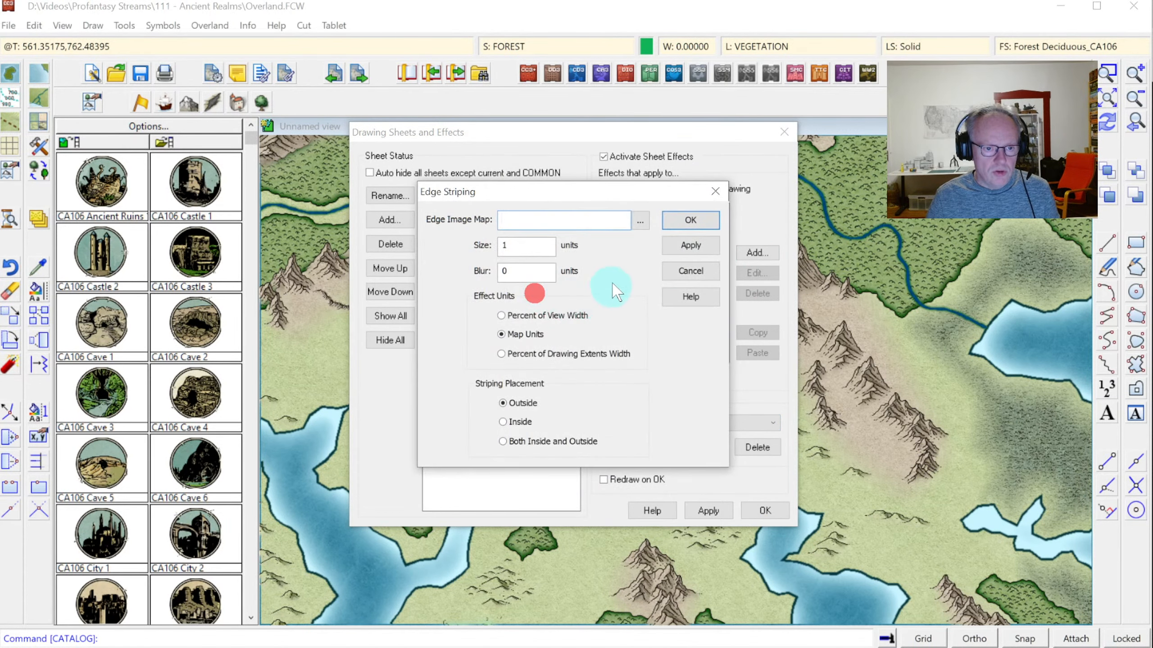
left_click(641, 221)
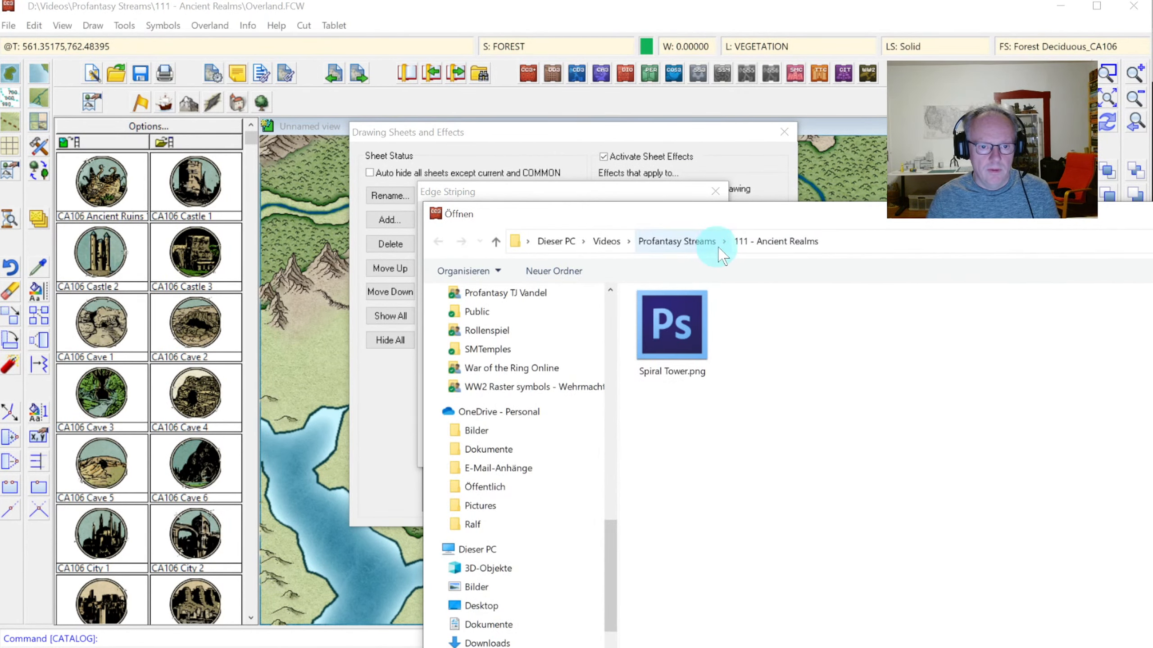
key("Escape")
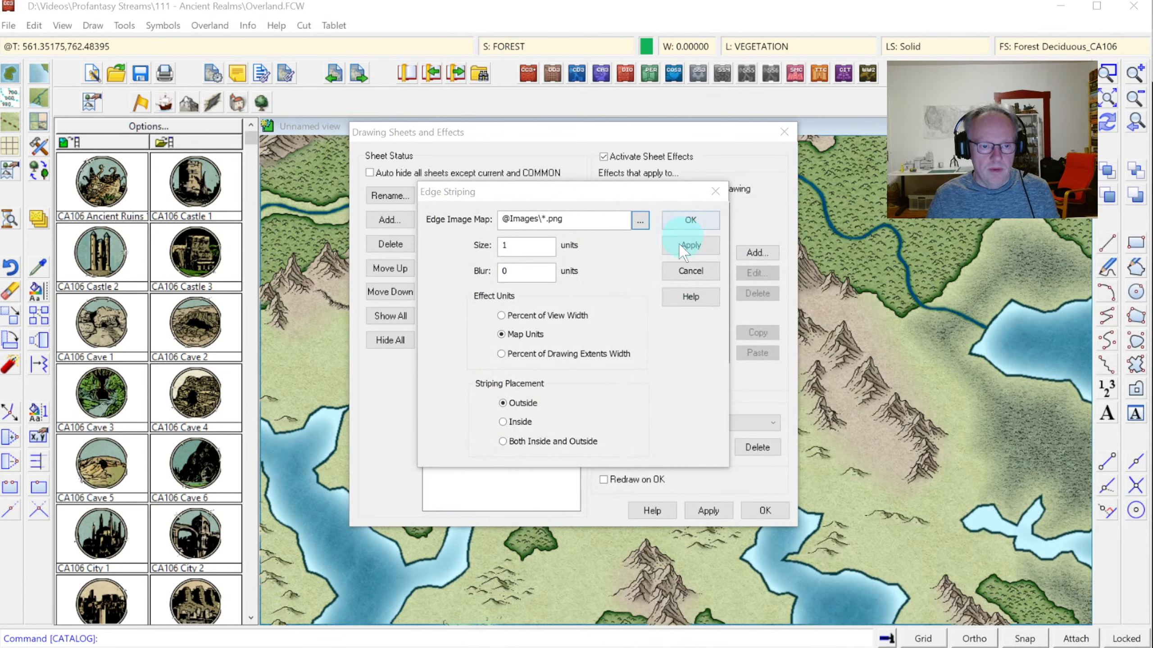
key("Escape")
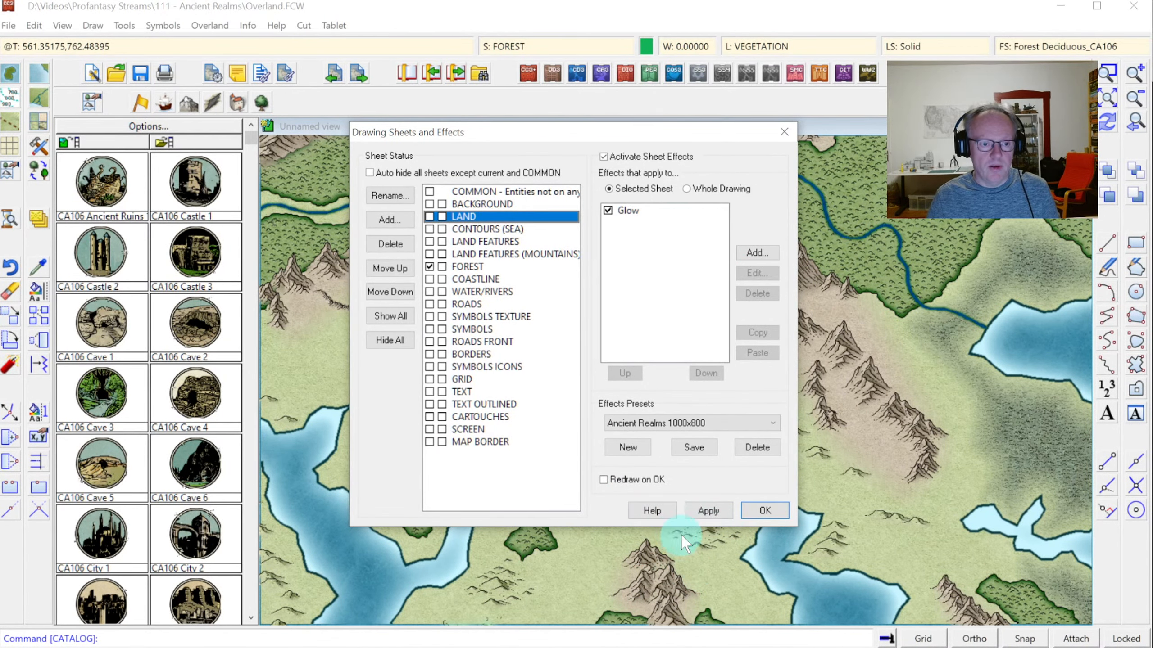
left_click(698, 507)
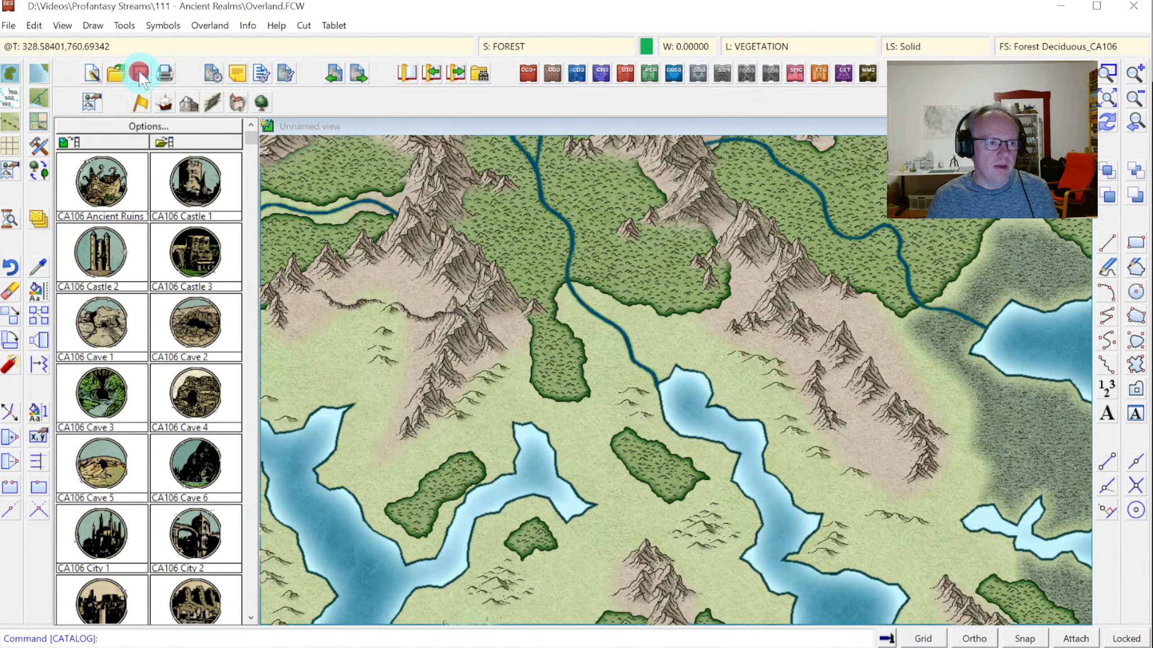
Open the Sample.FCW map and activate its sheet effects.
left_click(119, 75)
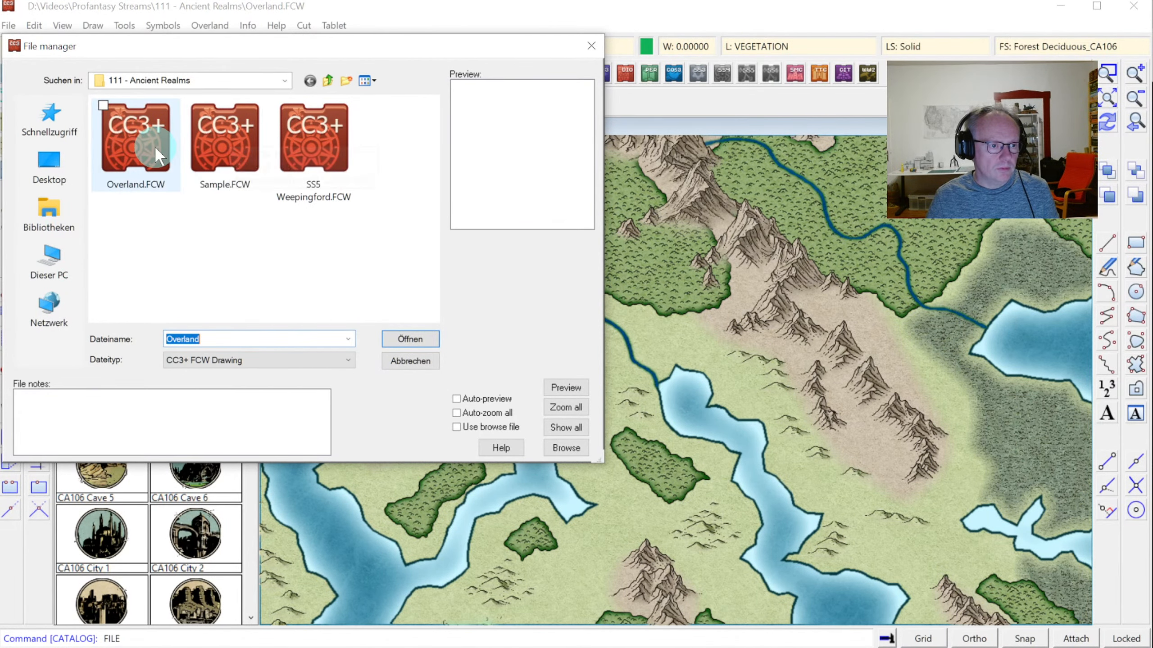
double_click(228, 145)
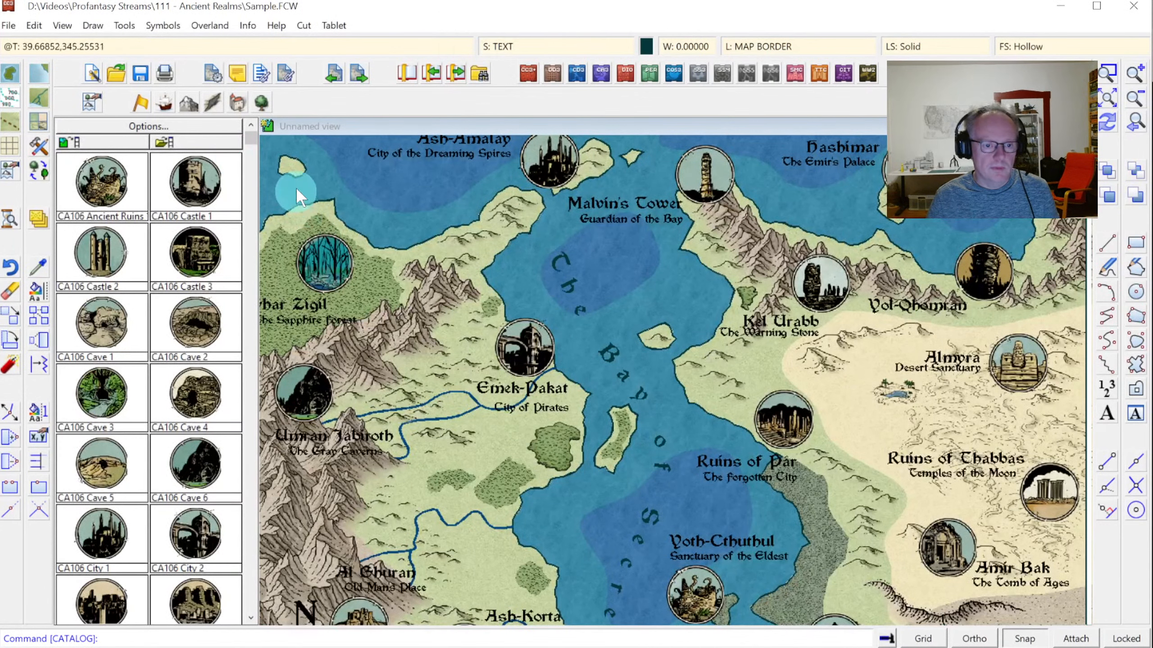
left_click(532, 25)
left_click(517, 47)
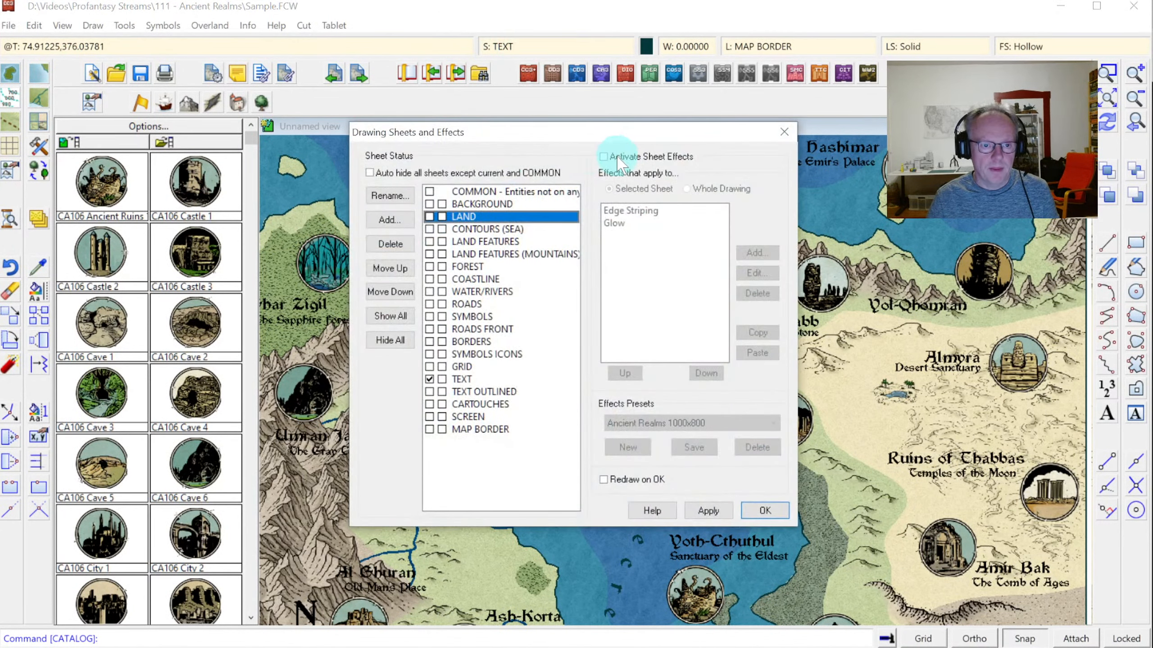
left_click(618, 157)
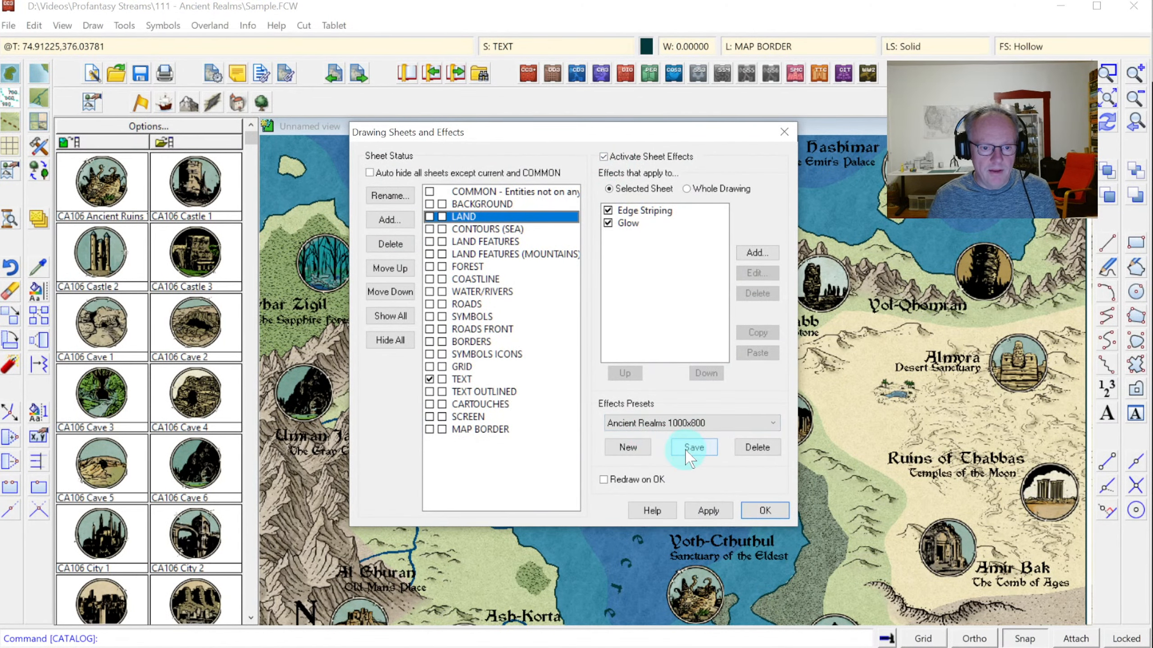
Save the sample map's sheet effects as a new preset named Ancient Realms and apply the effects to the map.
left_click(686, 449)
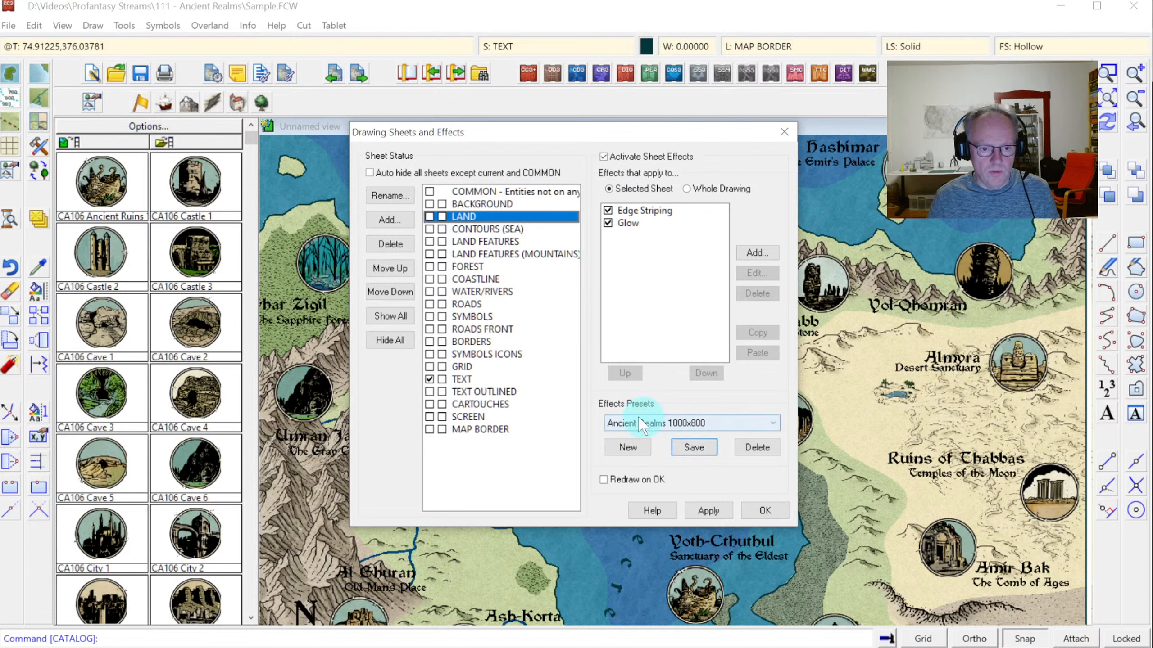
left_click(628, 447)
left_click(568, 328)
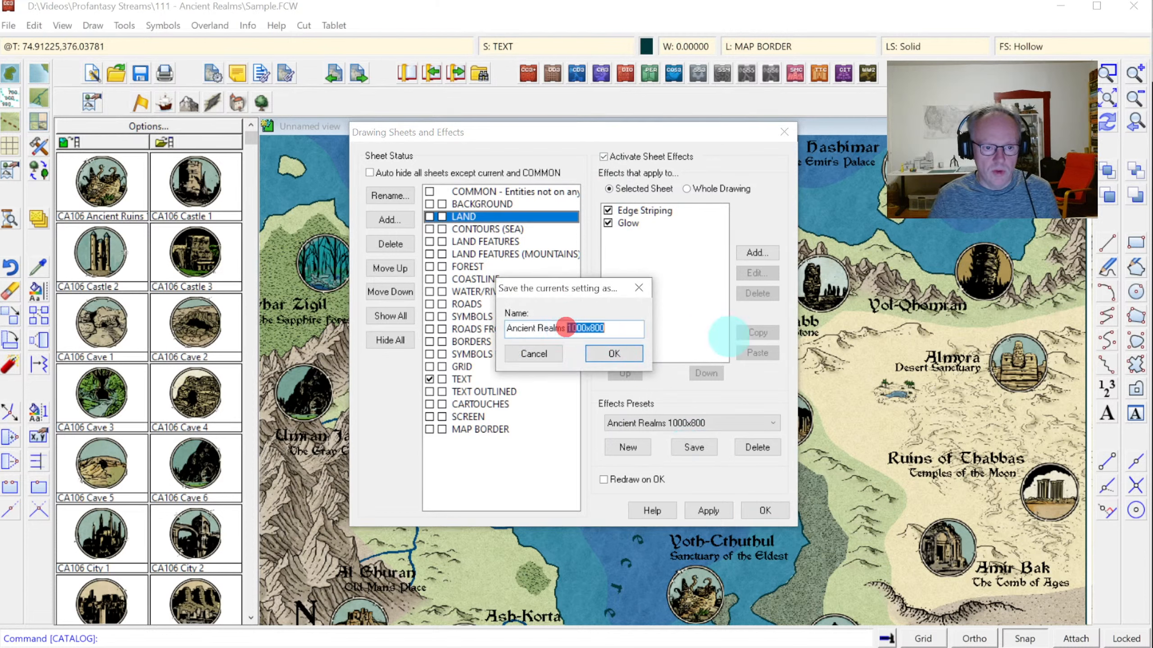
key("Delete")
key("Delete")
key("Delete")
key("Delete")
key("Delete")
key("Delete")
key("Delete")
key("Delete")
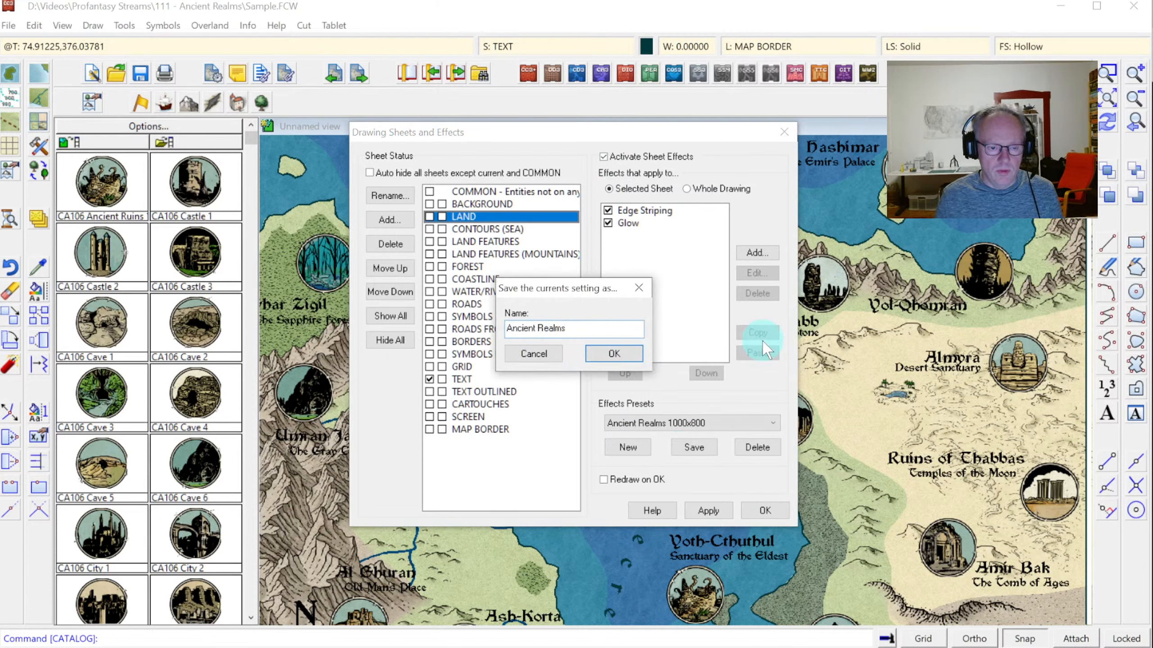
key("Return")
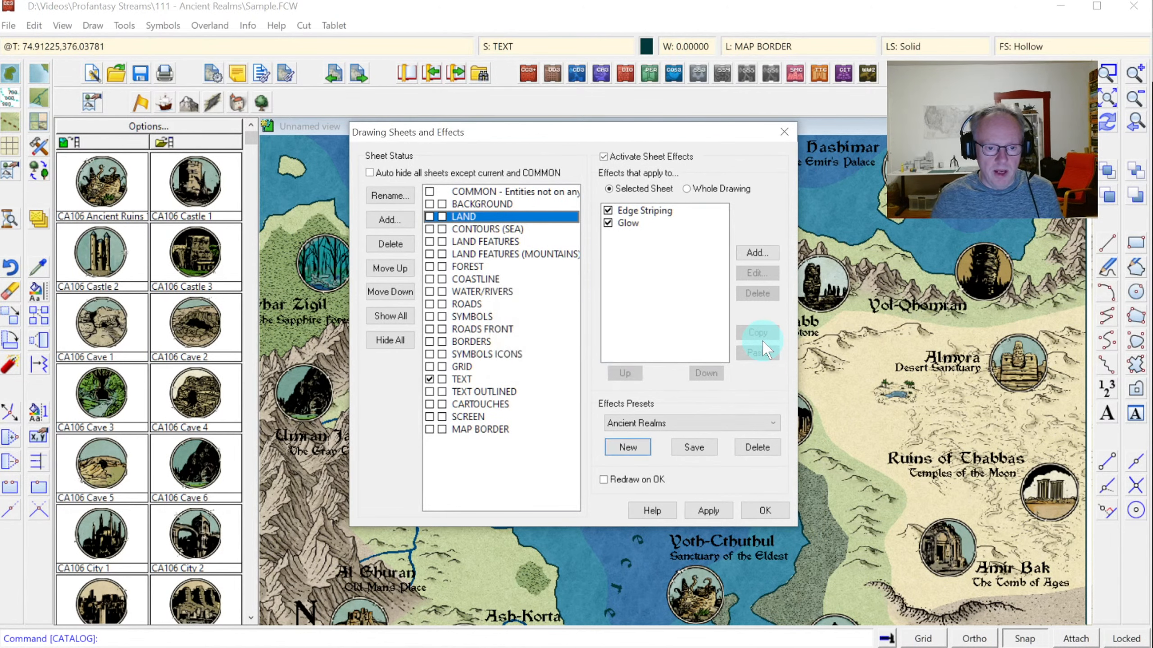
left_click(708, 448)
left_click(764, 510)
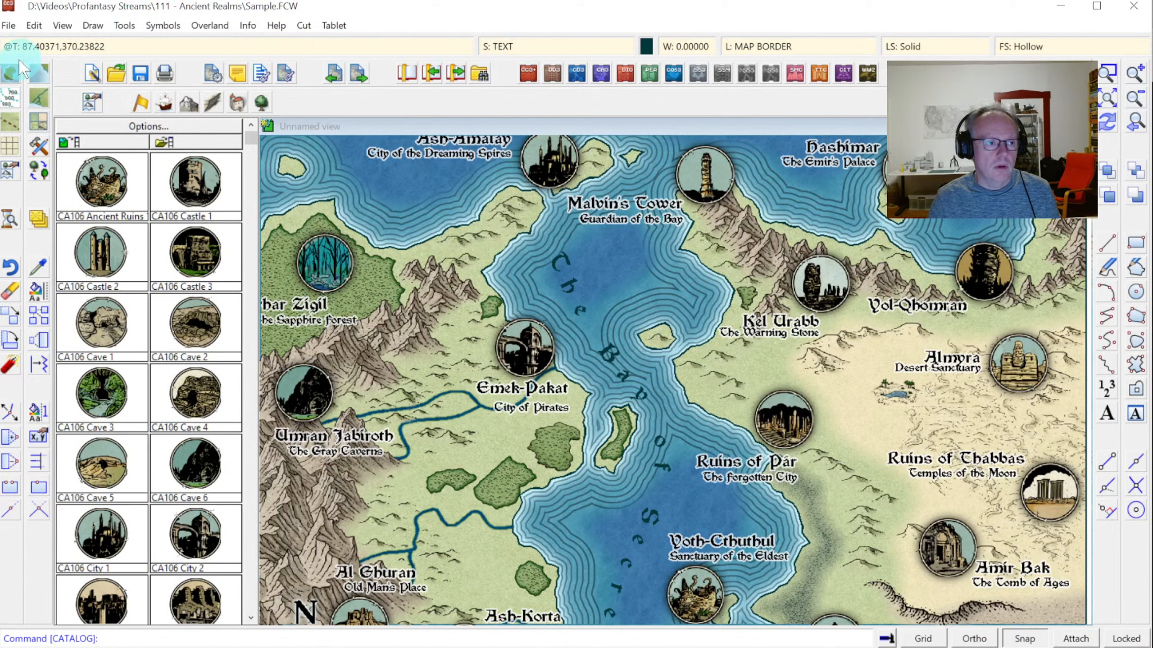
Reopen Overland.FCW and load the Ancient Realms effects preset for its sheets.
left_click(8, 25)
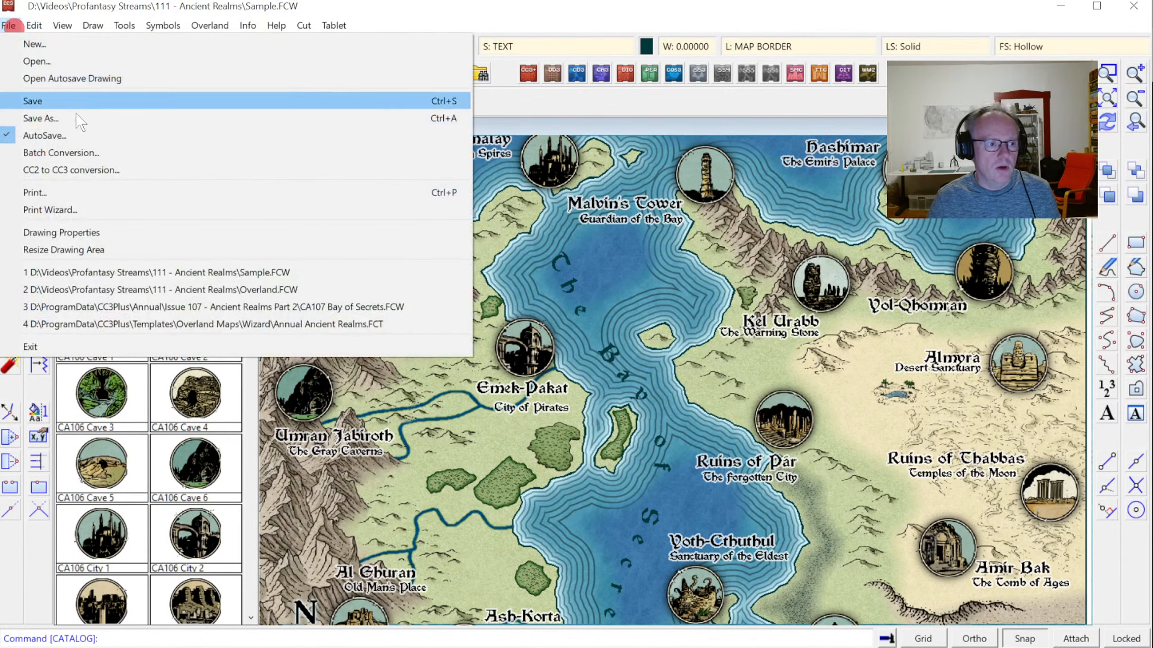
left_click(135, 289)
left_click(1013, 647)
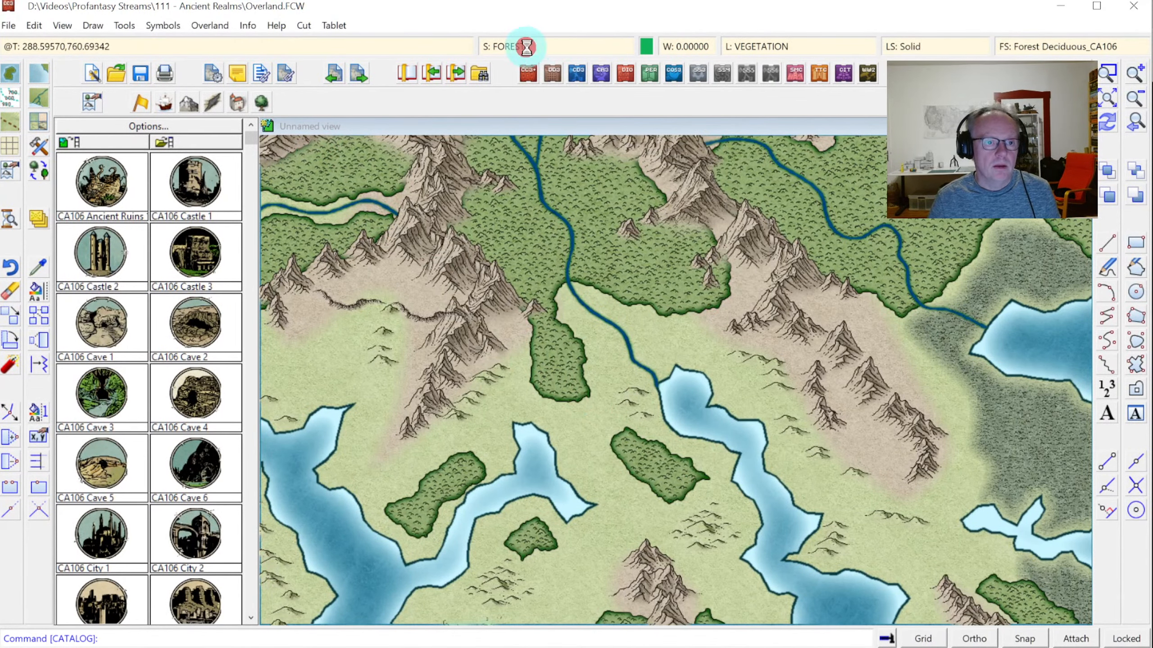
left_click(684, 423)
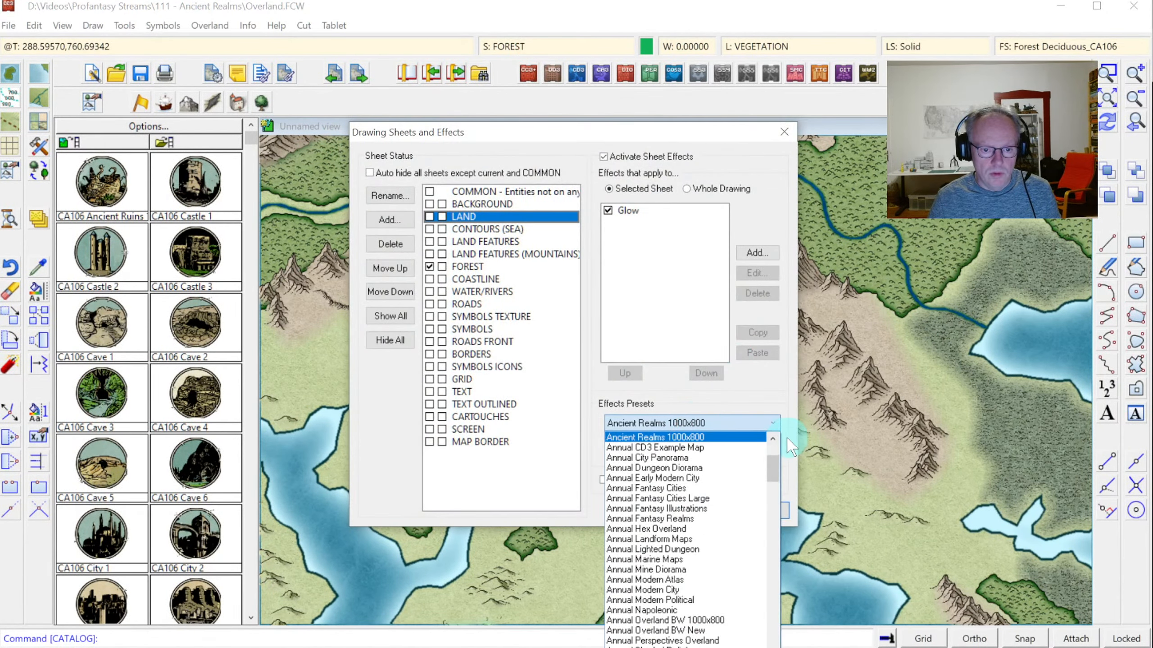
left_click(772, 439)
left_click(680, 447)
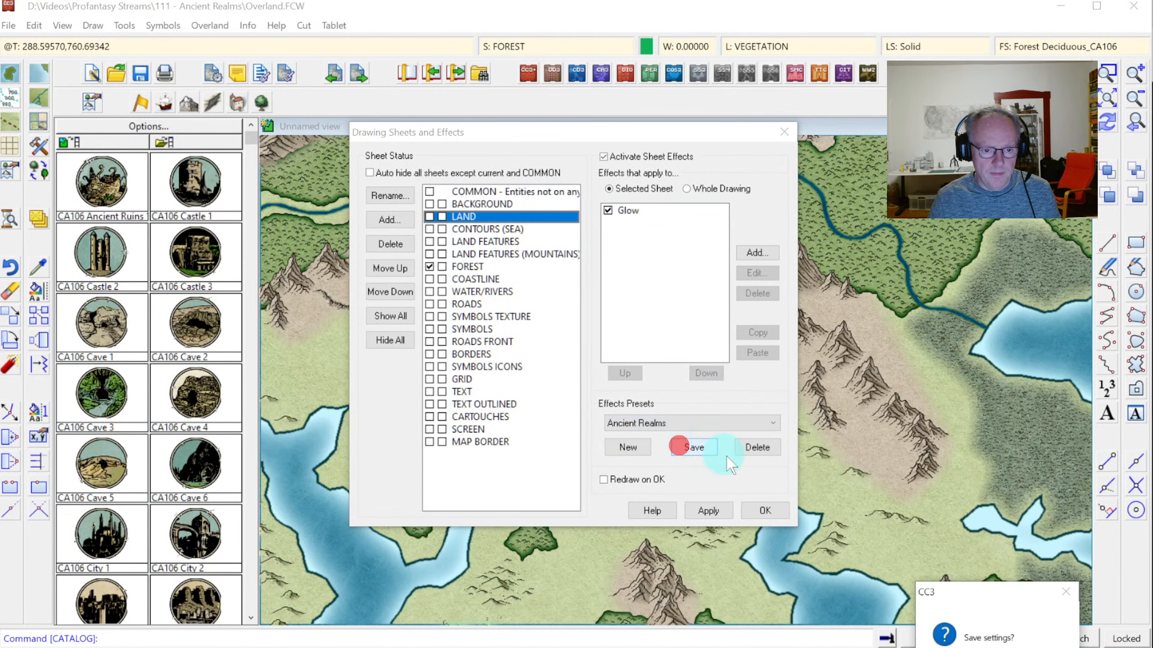
left_click(1021, 647)
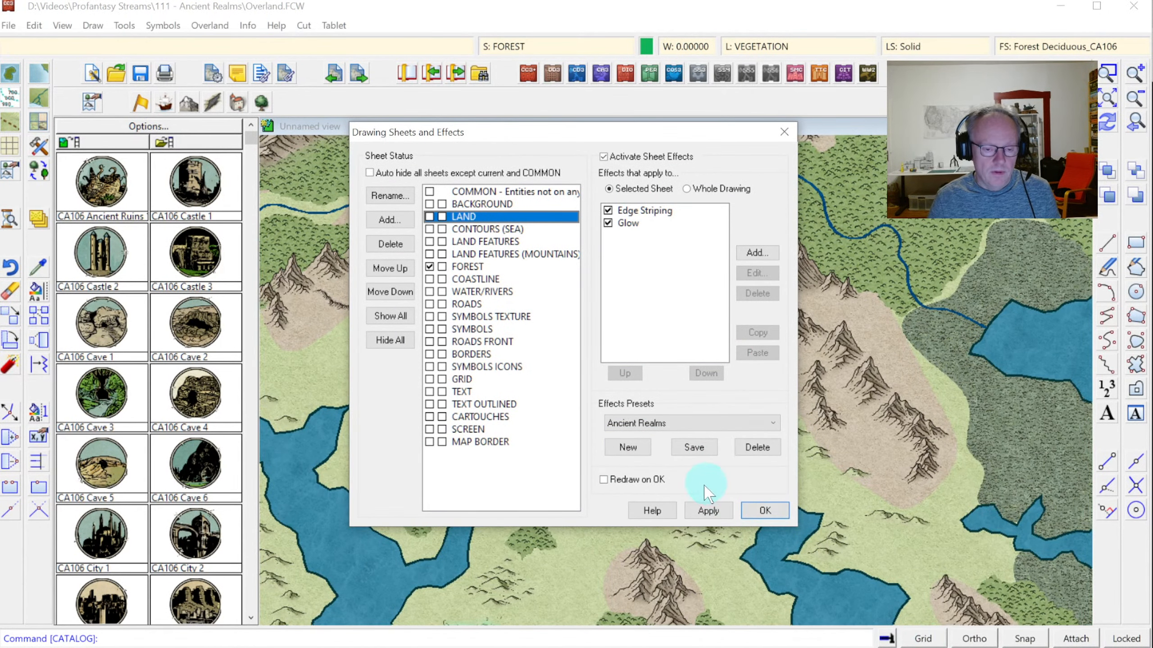
Adjust the edge width of the LAND FEATURES sheet's Edge Fade, Inner effect and redraw the map with the sheet effects.
left_click(474, 241)
left_click(626, 210)
left_click(753, 272)
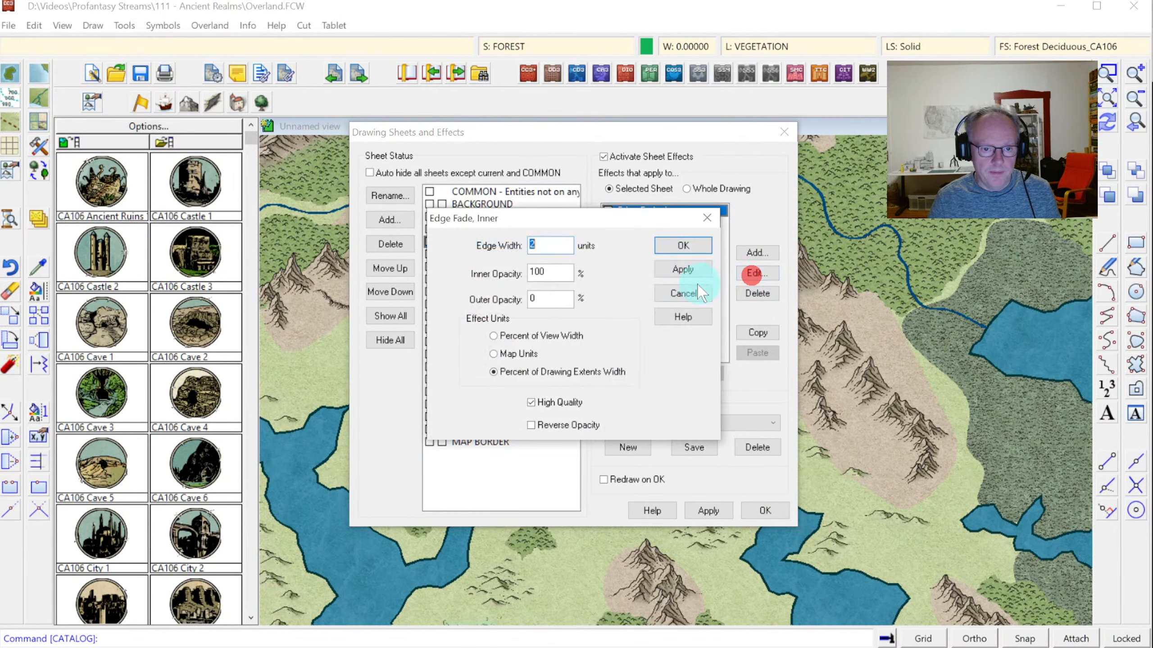
left_click(684, 246)
left_click(765, 511)
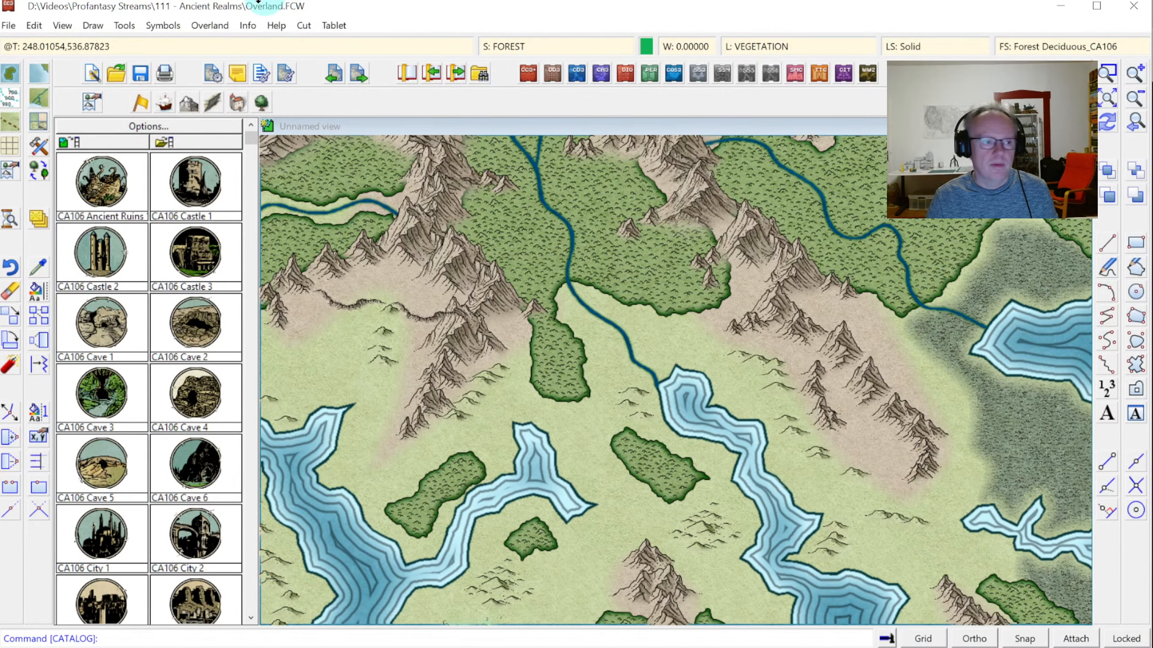
Examine the sheet effects across the whole map and start a closer look at one area.
left_click(1105, 100)
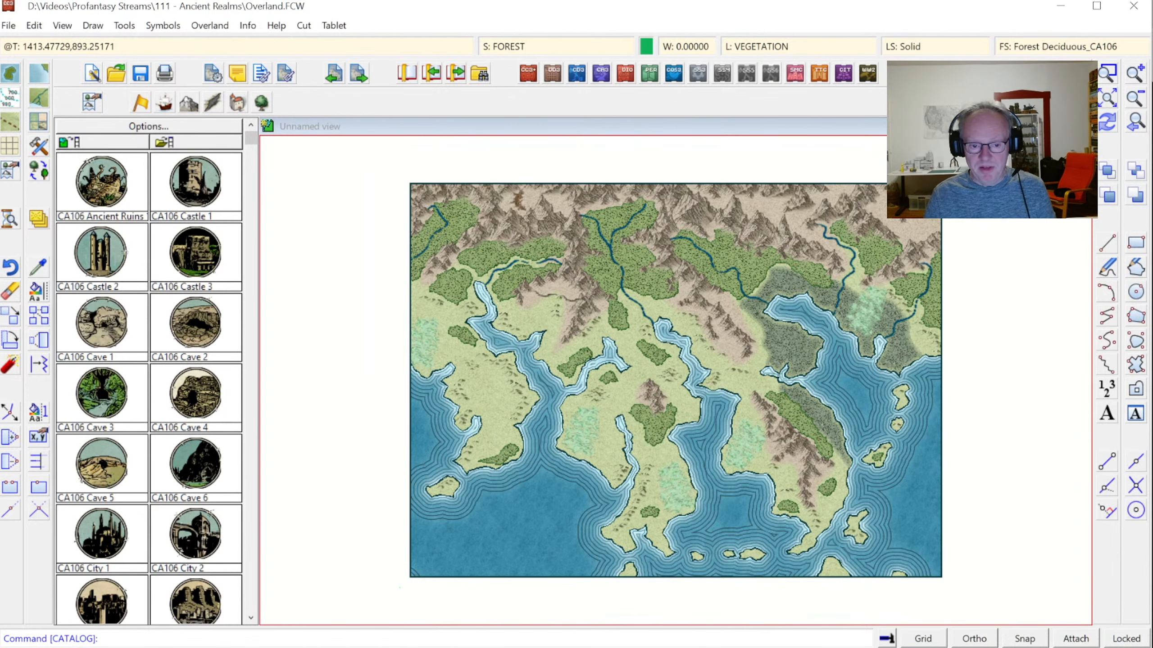
left_click(1108, 73)
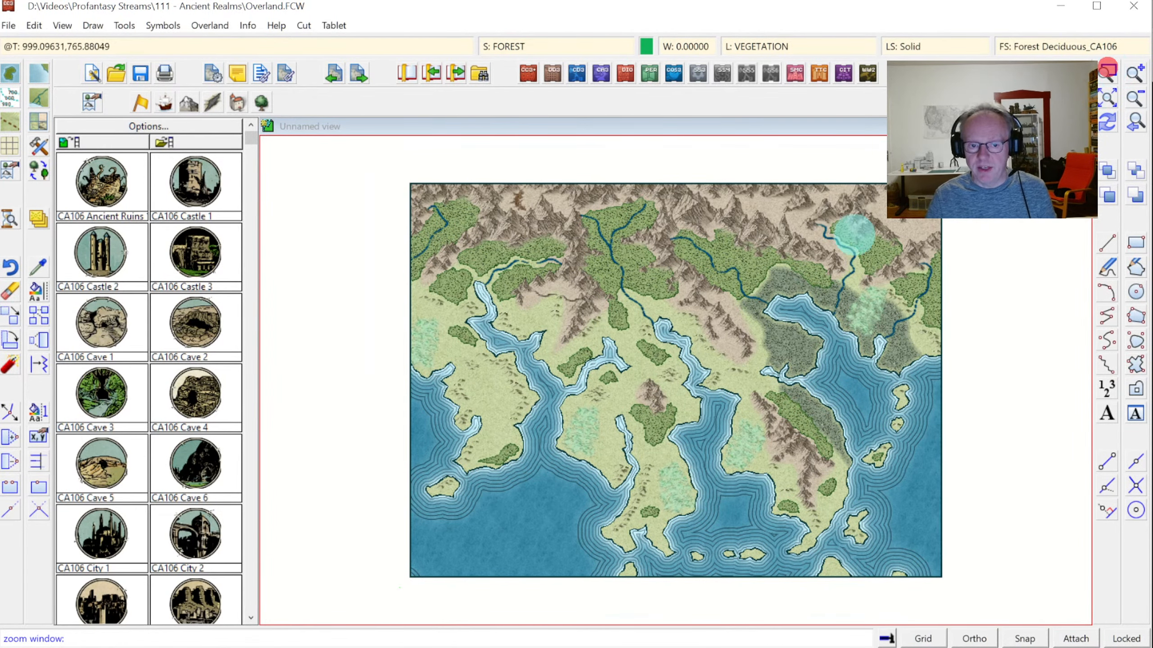
left_click(618, 274)
left_click(834, 436)
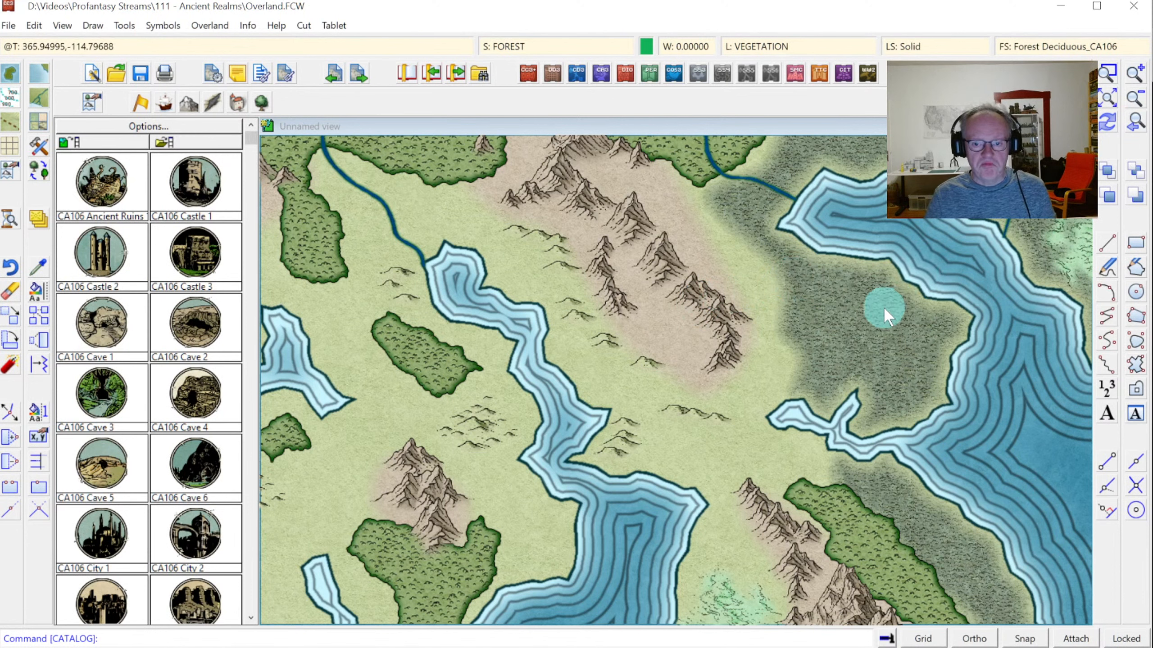
left_click(1106, 101)
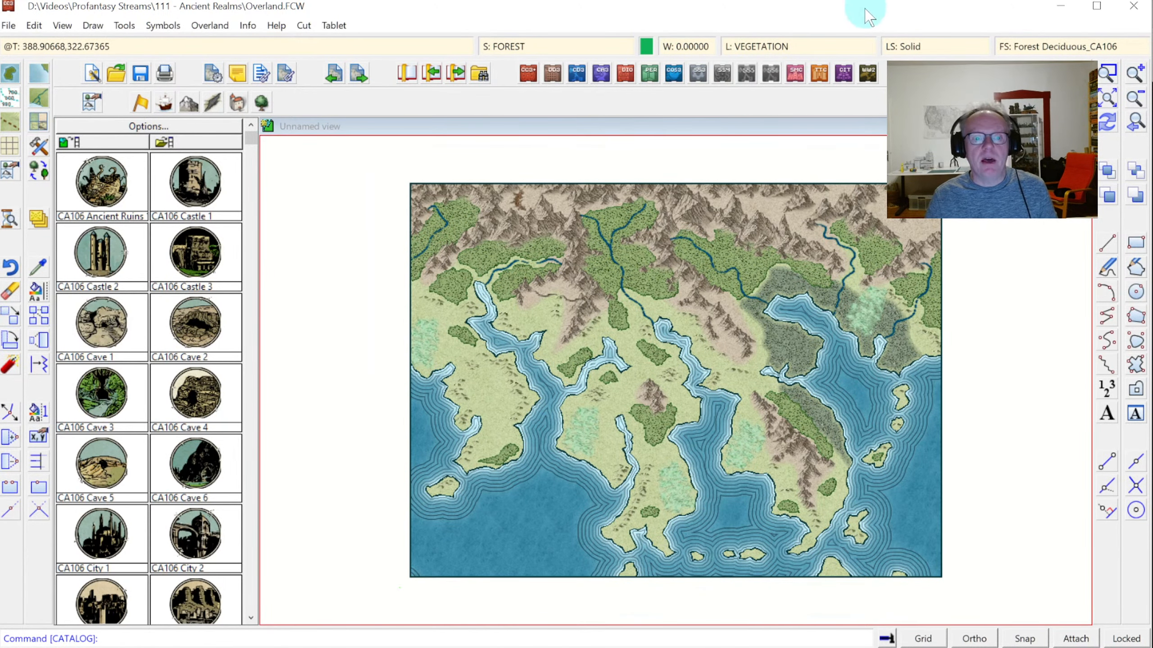
Place a CA106 City symbol from the settlement symbols on the central peninsula, west of its narrow inlet.
left_click(236, 103)
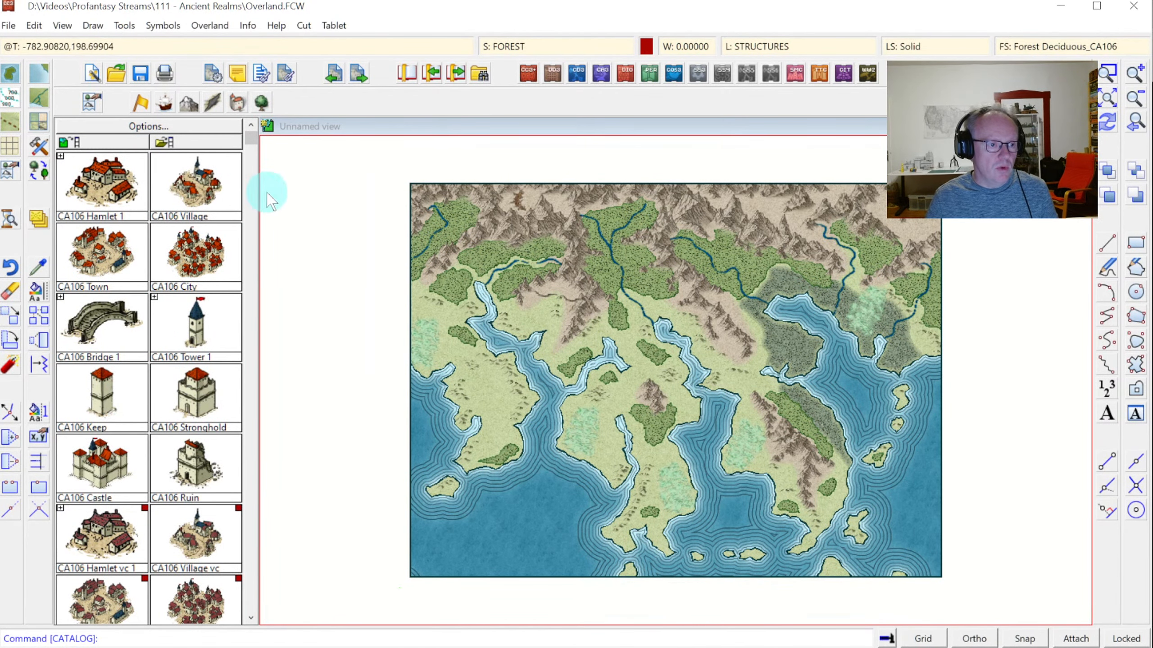
left_click(188, 263)
left_click(1107, 73)
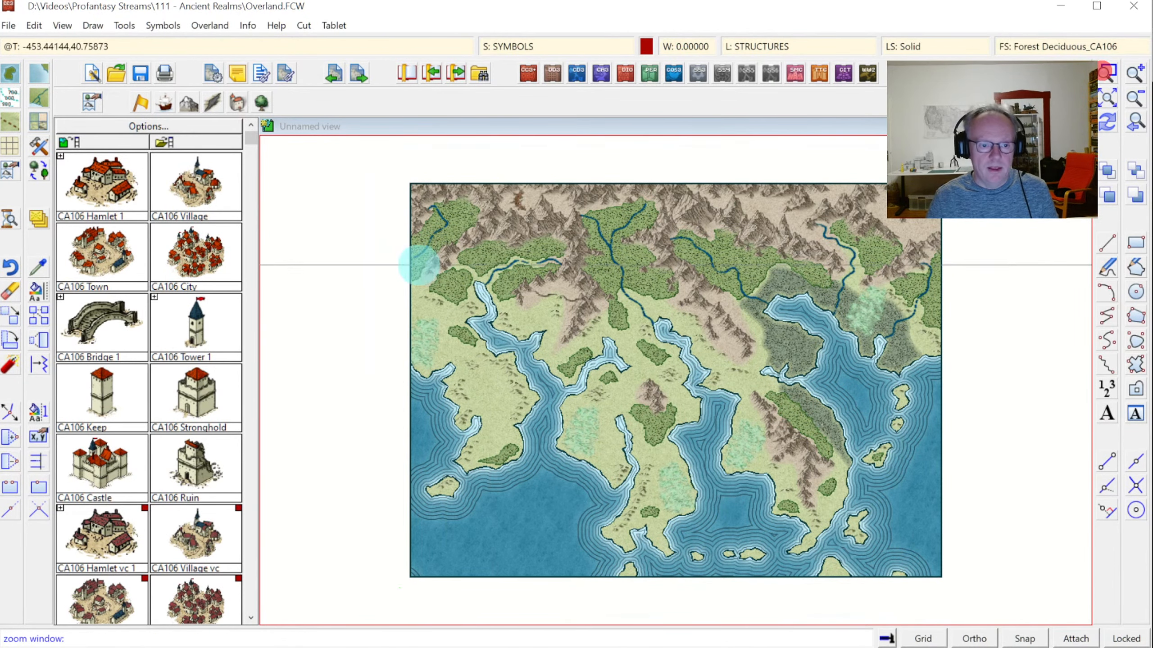
left_click(381, 252)
left_click(762, 534)
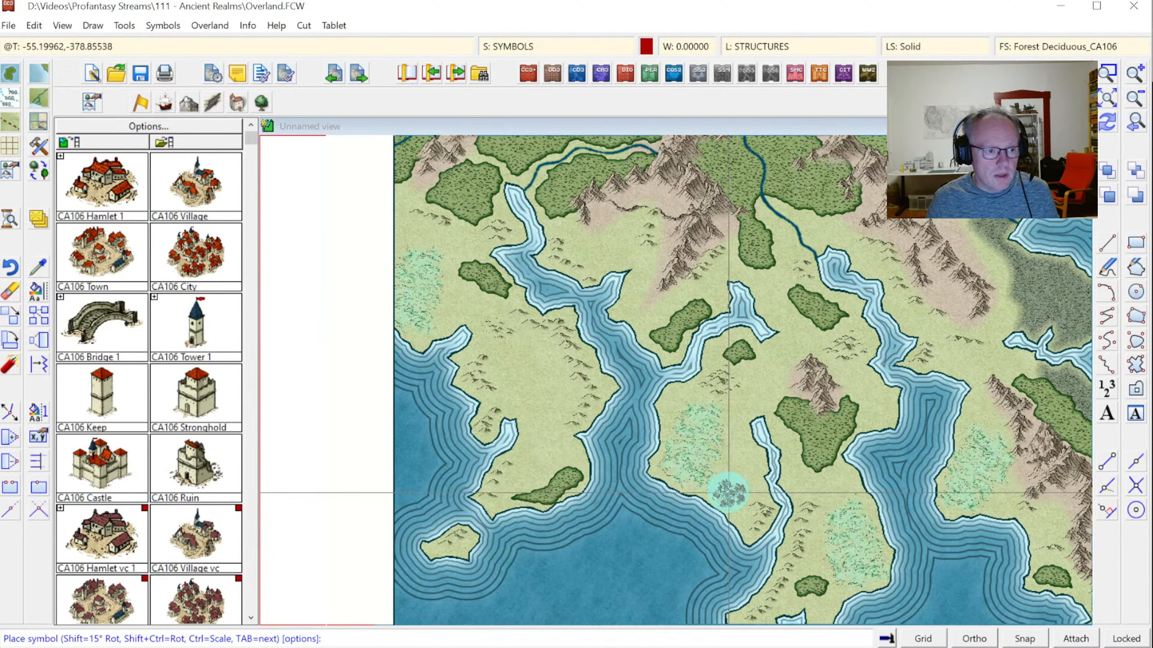
left_click(728, 492)
Place CA106 Town symbols beside the central river's mouth and south of the small western forest, plus a bridge over the river.
left_click(97, 254)
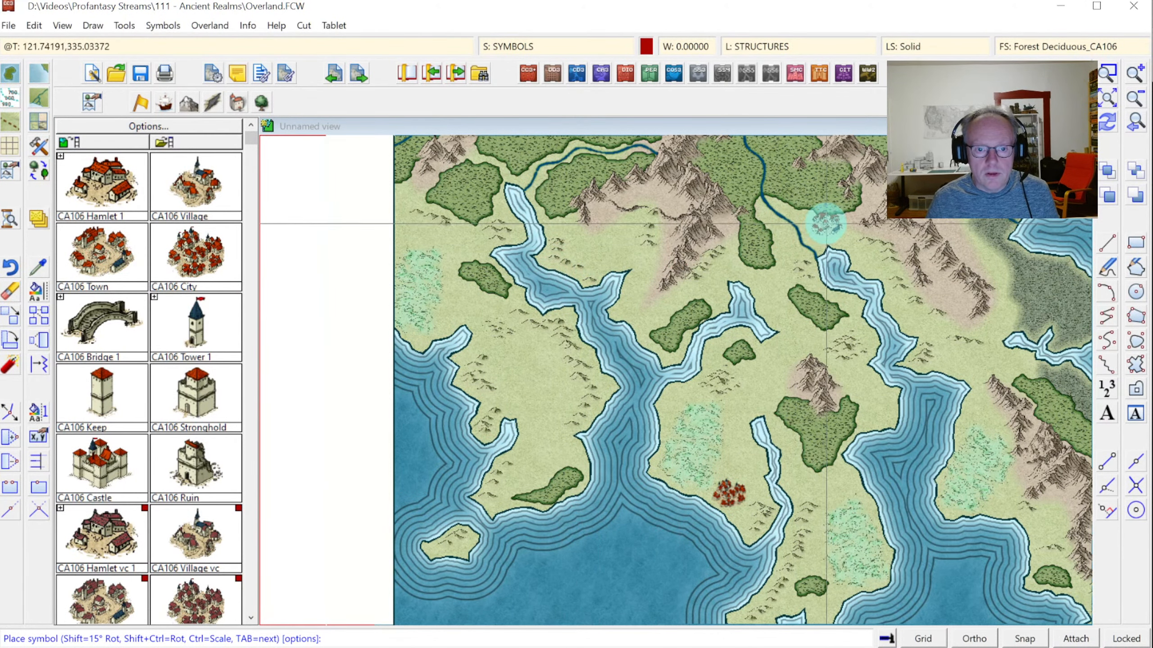
left_click(819, 231)
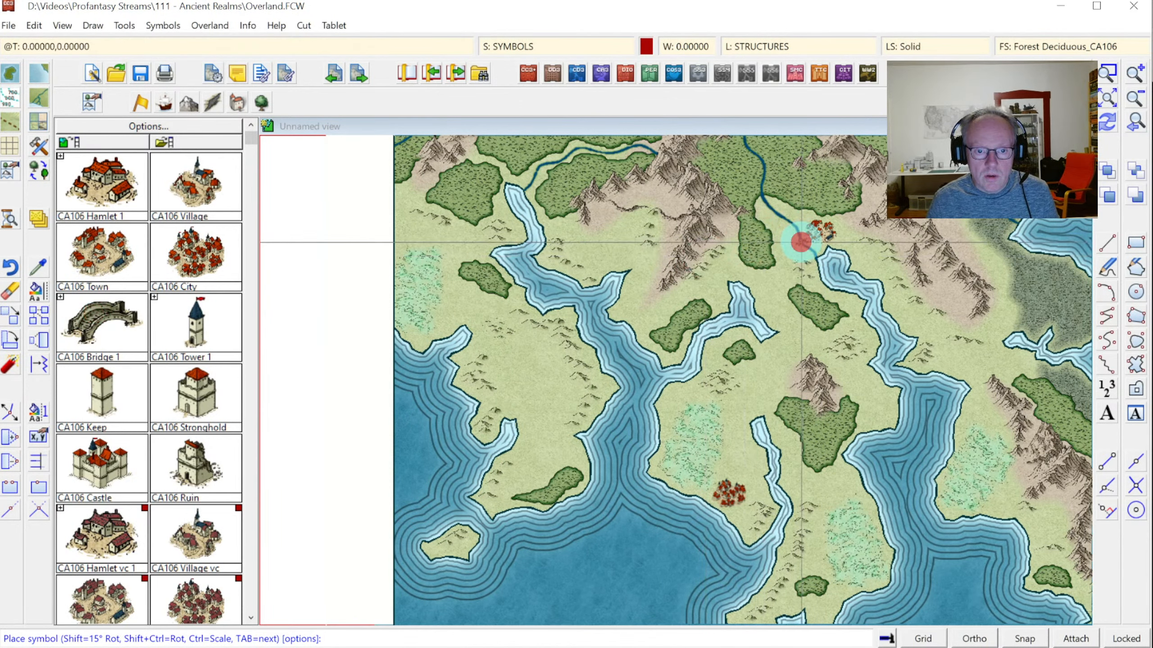
left_click(801, 241)
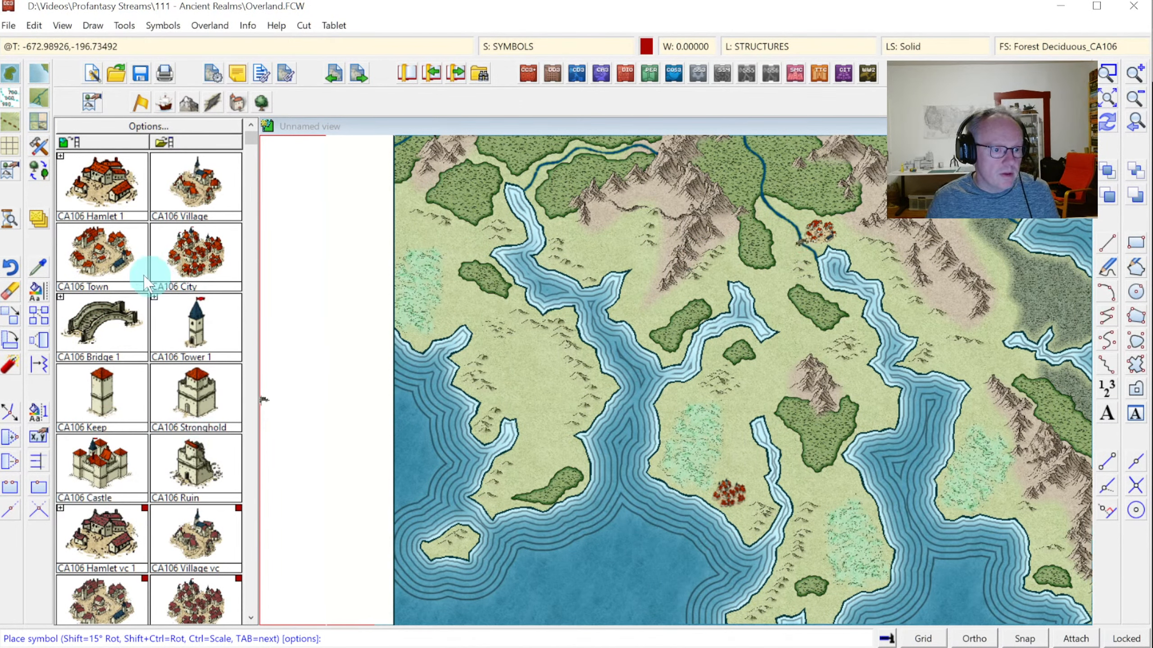
left_click(114, 268)
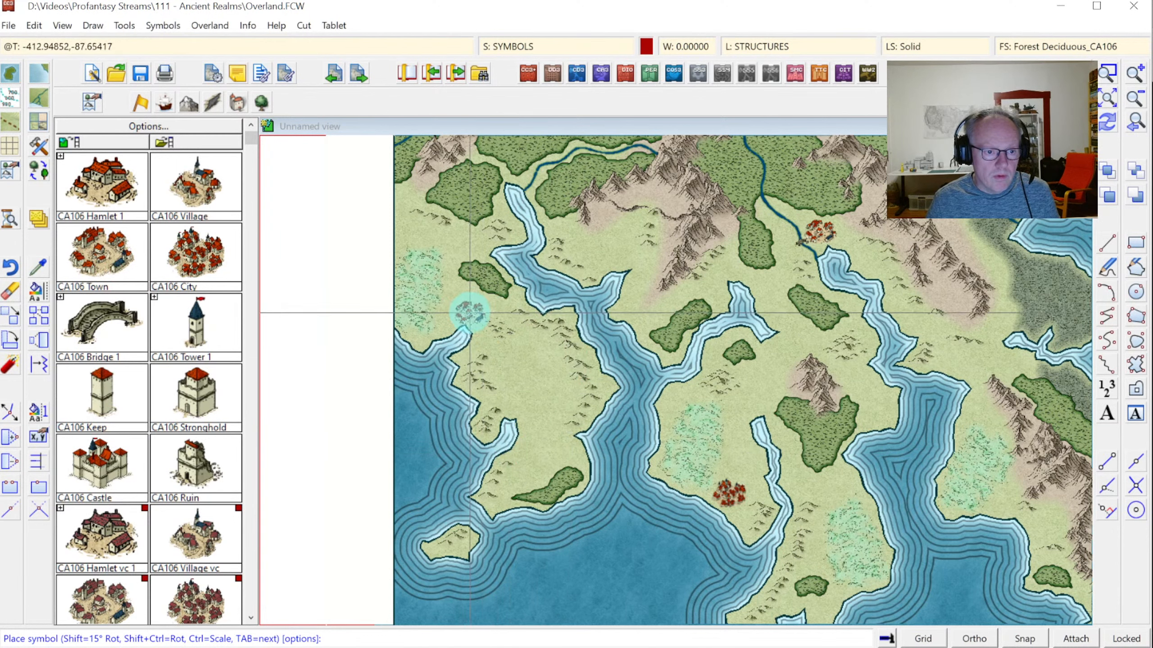
left_click(472, 309)
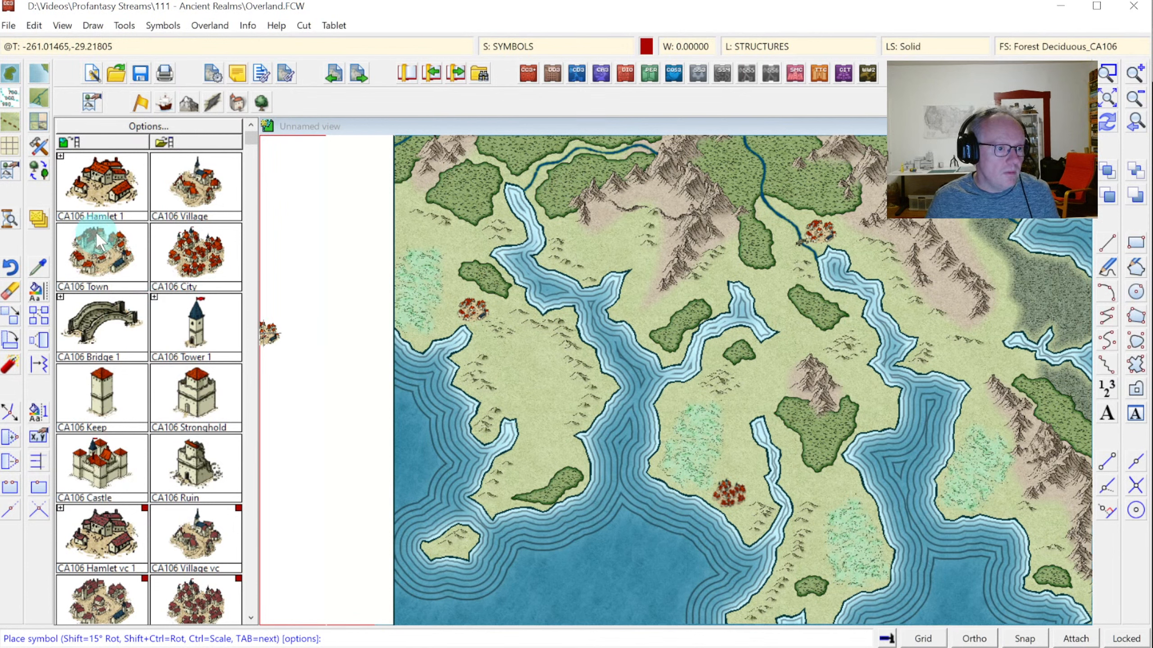
Place six CA106 Village symbols: below the northern mountains, on the western peninsula's east coast, southern tip, inlet head, southwestern island and eastern foothills.
left_click(189, 179)
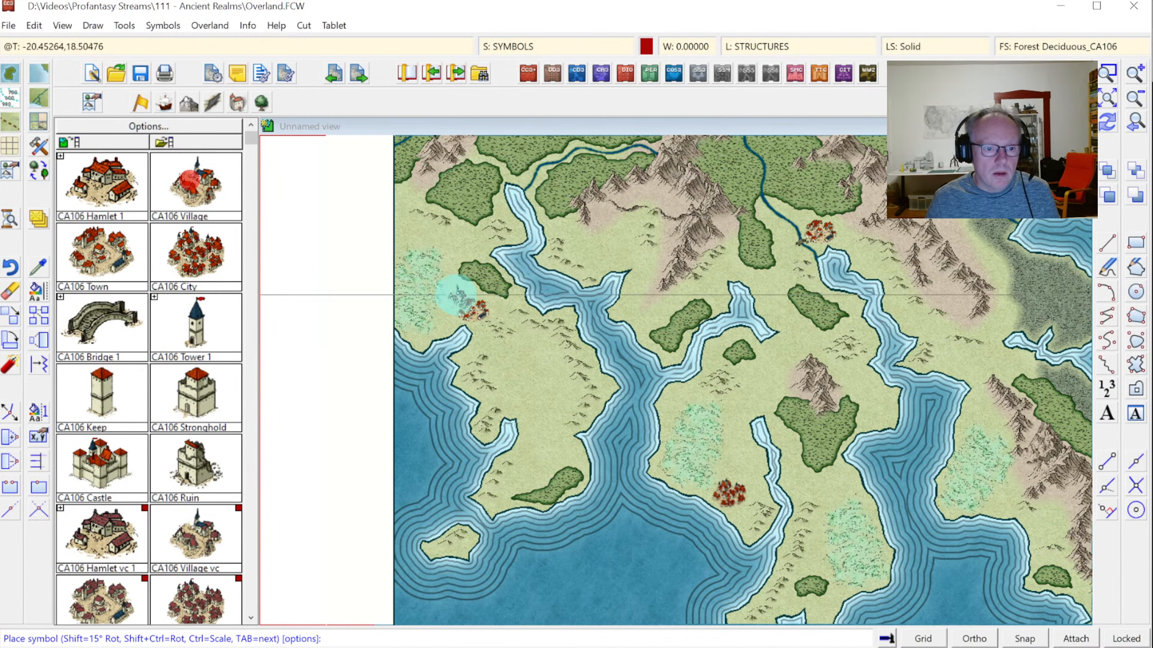
left_click(635, 218)
left_click(575, 455)
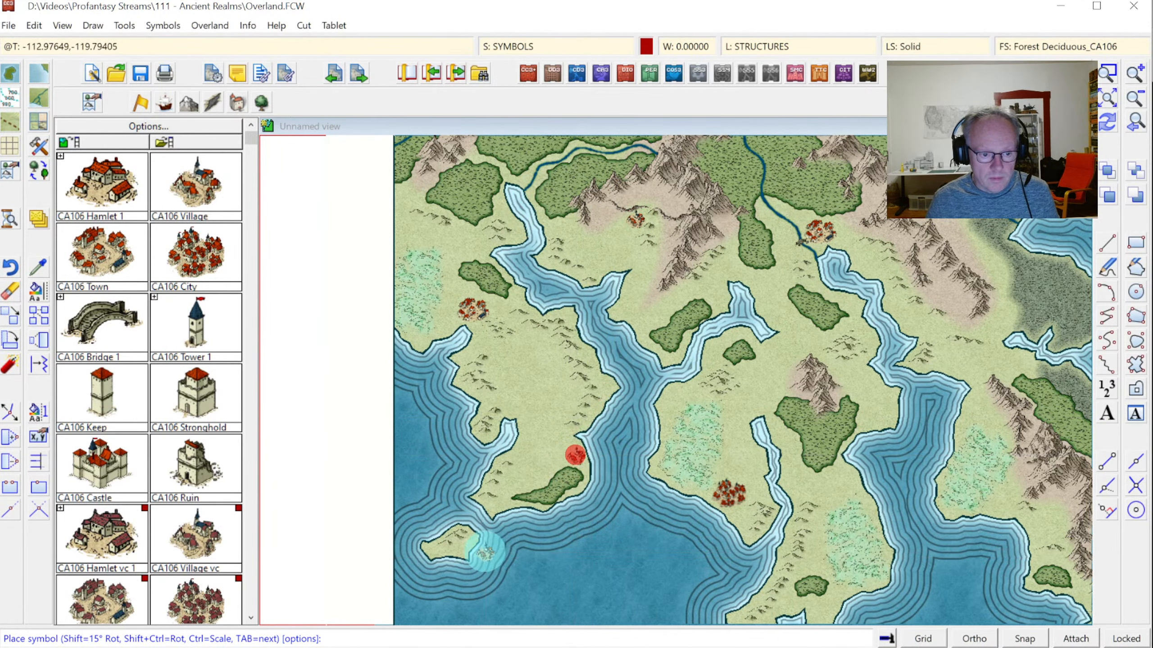
left_click(790, 603)
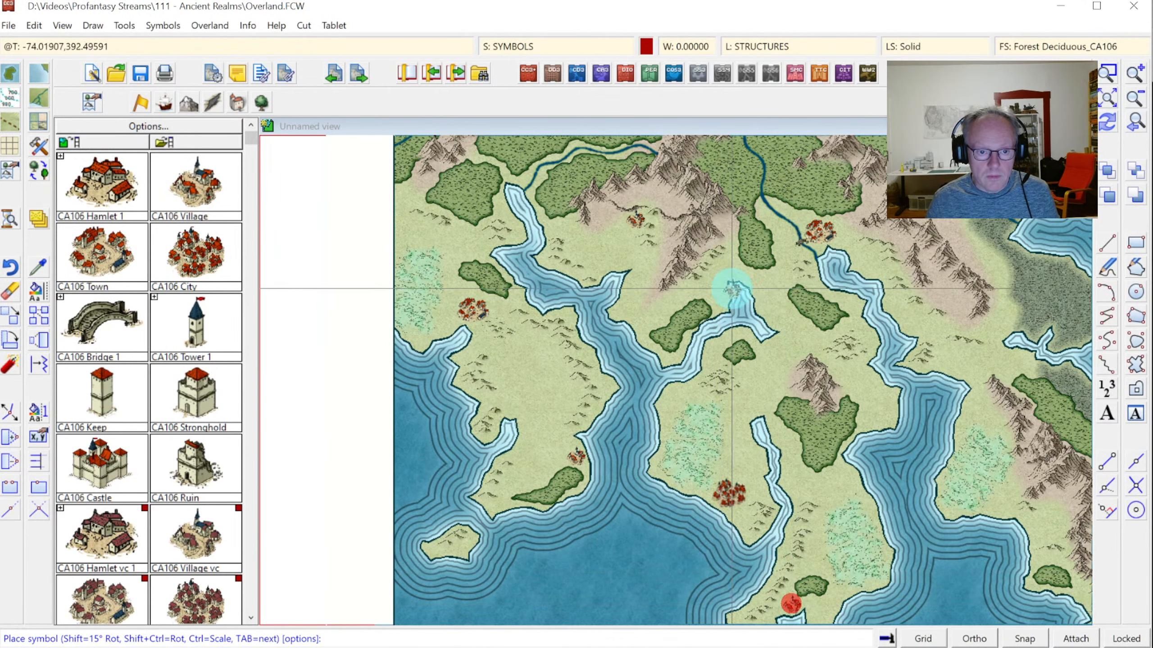
left_click(718, 299)
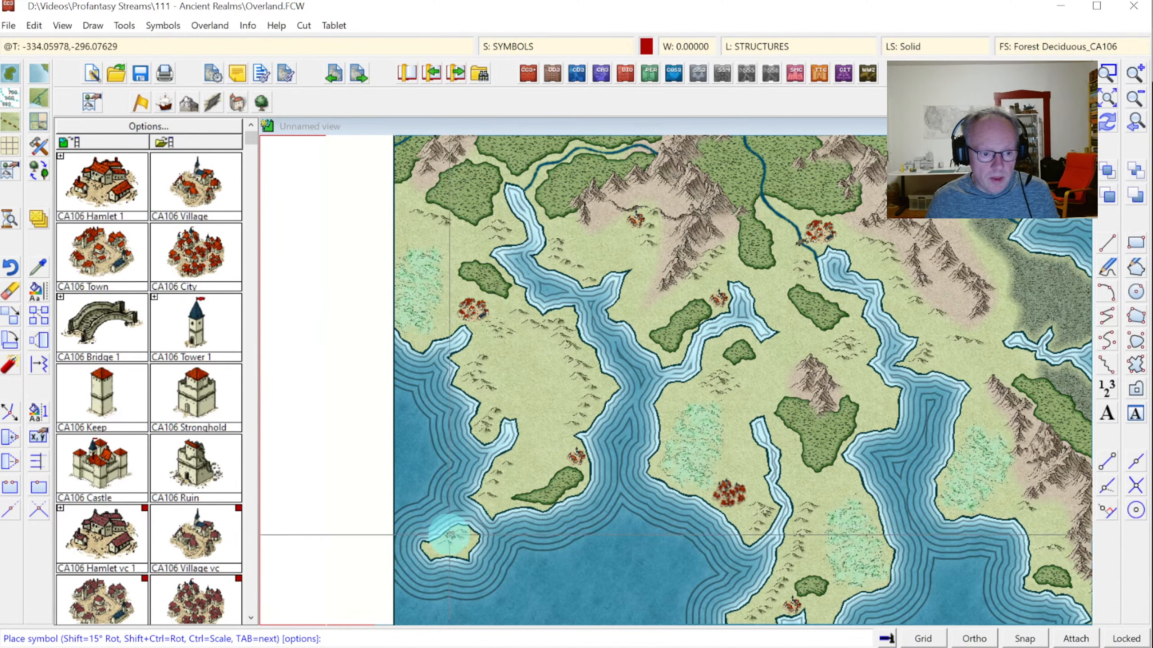
left_click(454, 545)
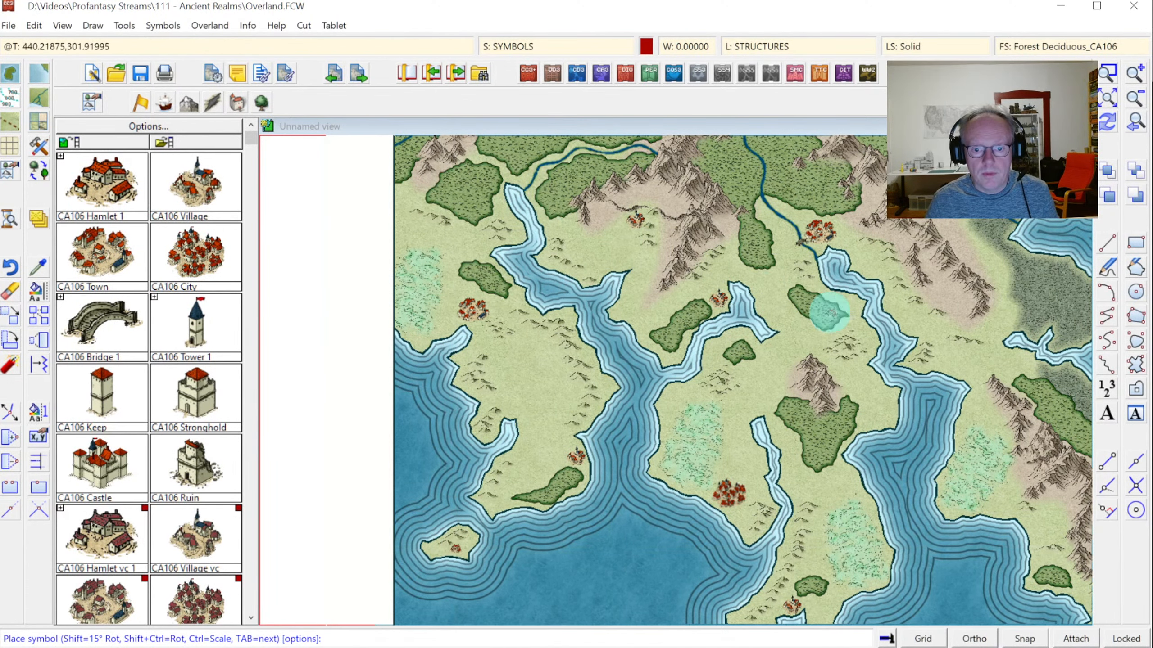
left_click(984, 373)
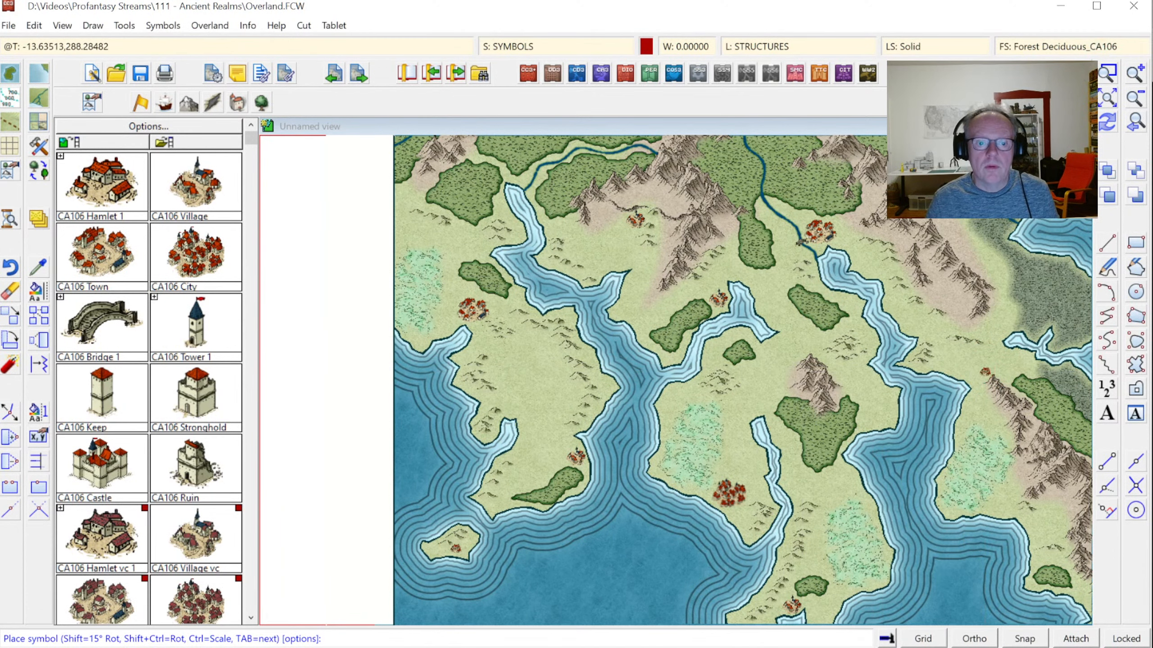
Draw a winding default road from the river town south between the forests to the city on the central peninsula.
left_click(38, 103)
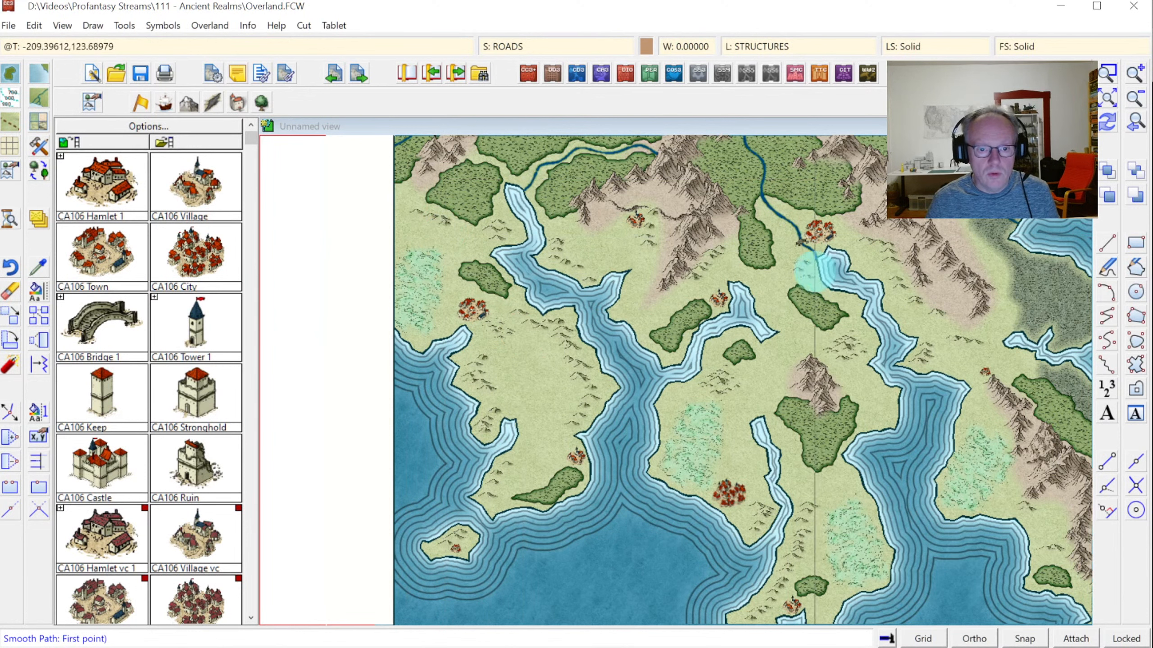
left_click(794, 247)
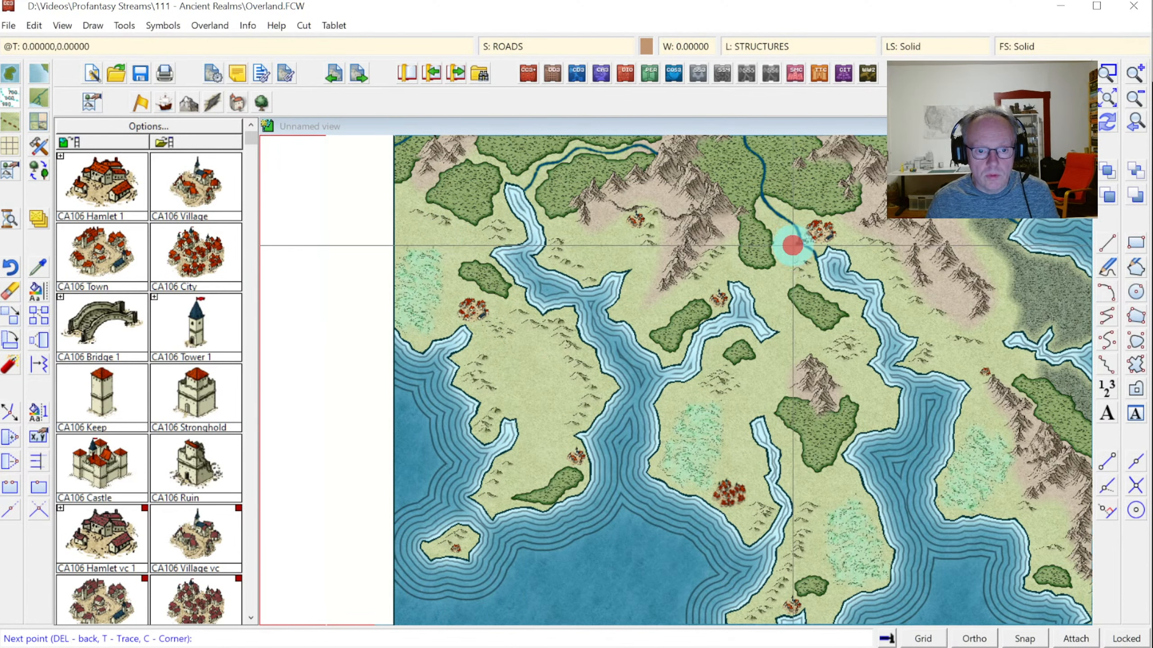
left_click(764, 299)
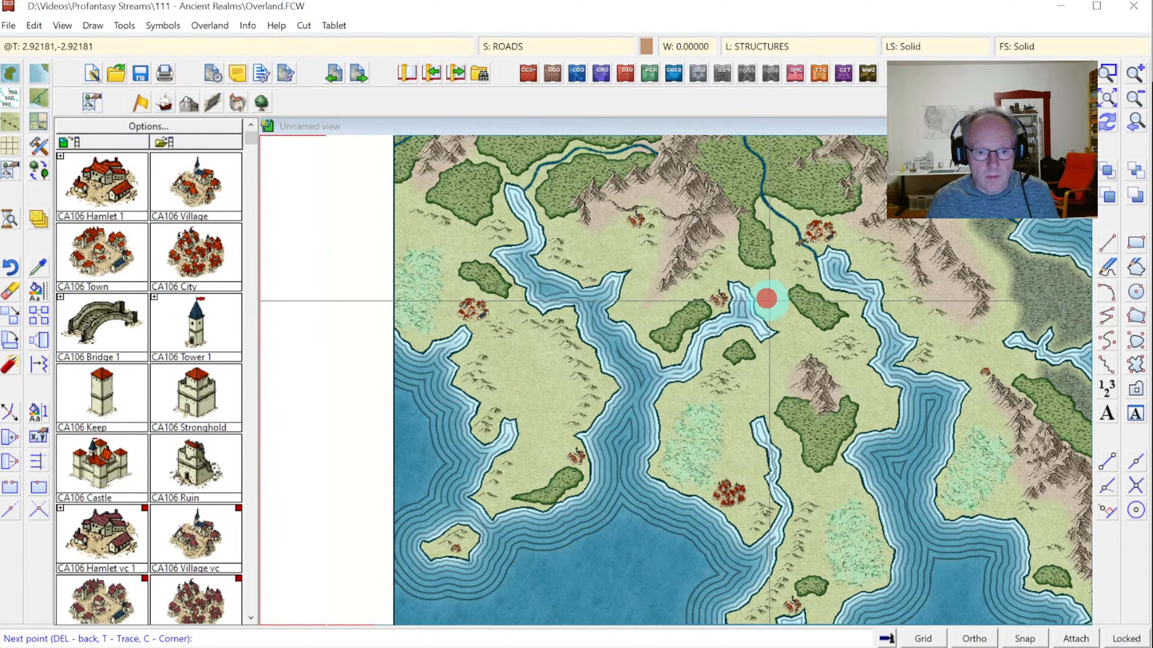
left_click(777, 309)
left_click(790, 332)
left_click(776, 352)
left_click(759, 391)
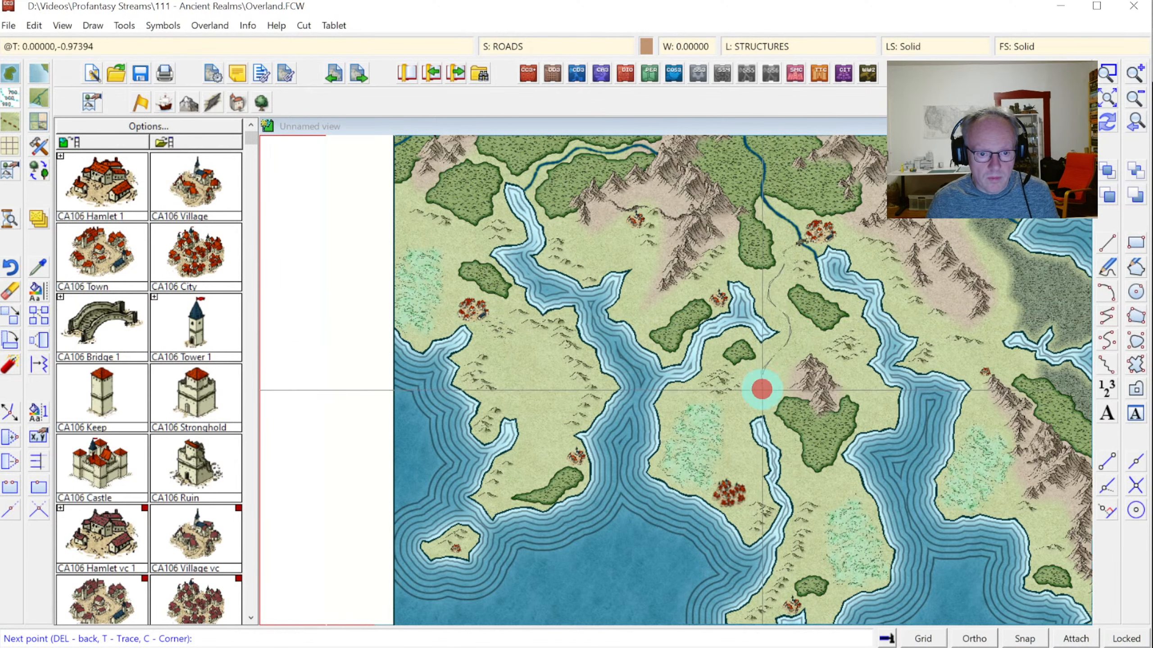
left_click(739, 405)
left_click(739, 429)
left_click(747, 450)
left_click(738, 479)
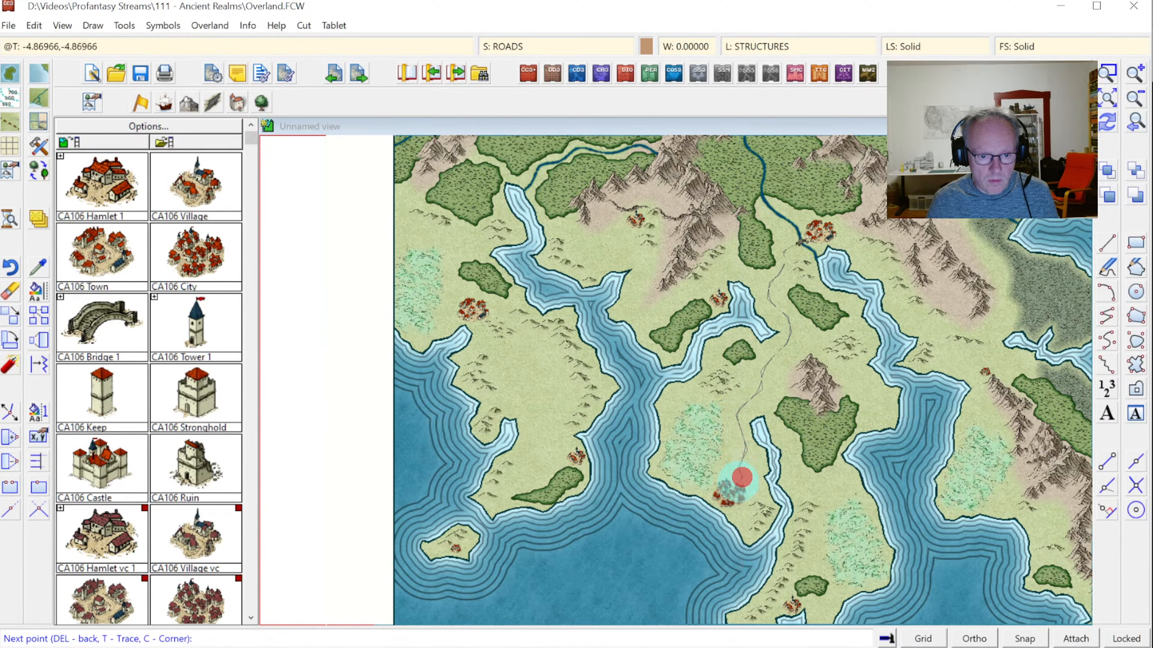
left_click(729, 490)
right_click(730, 491)
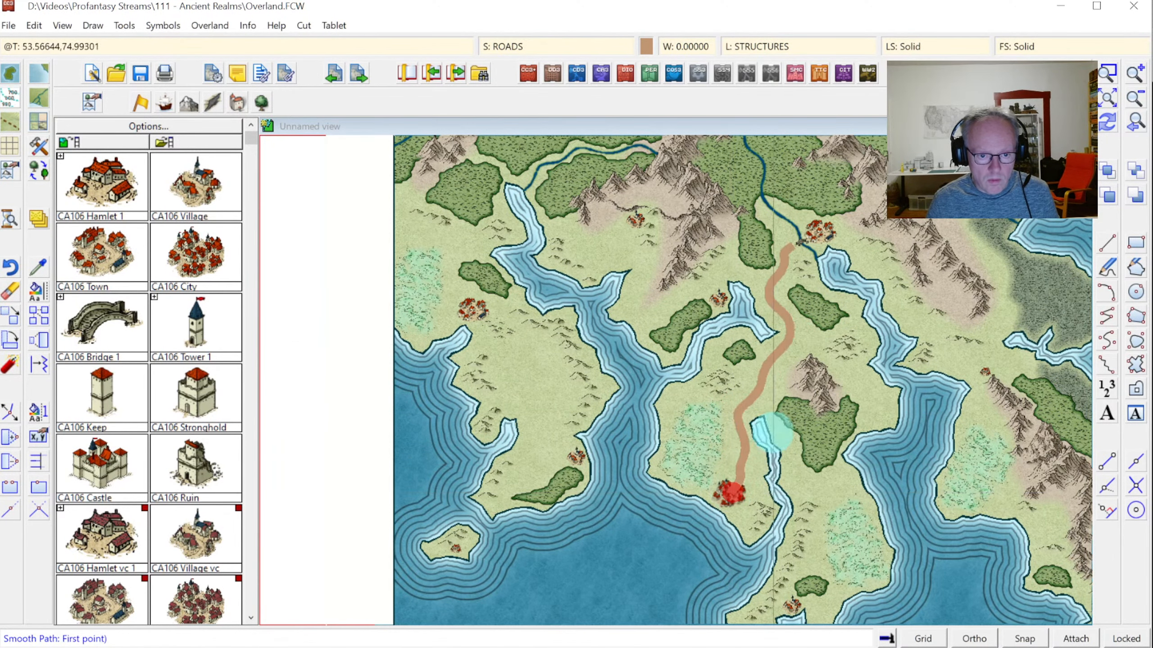
right_click(863, 377)
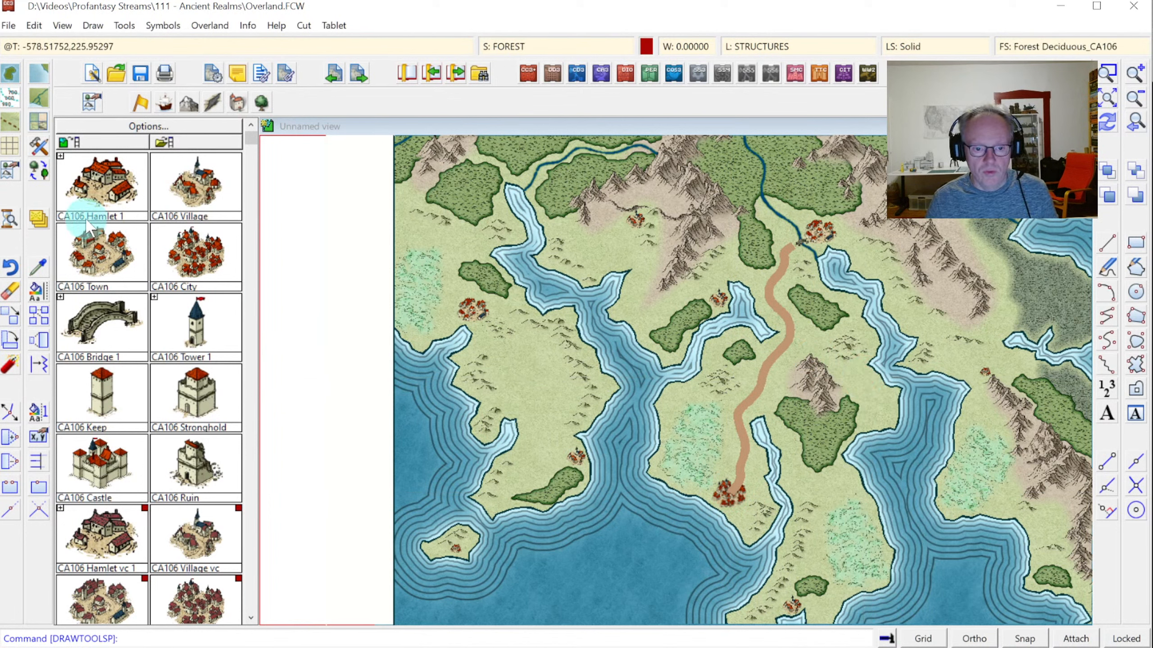
Examine the road drawing tools available in the Annual Ancient Realms style.
left_click(10, 121)
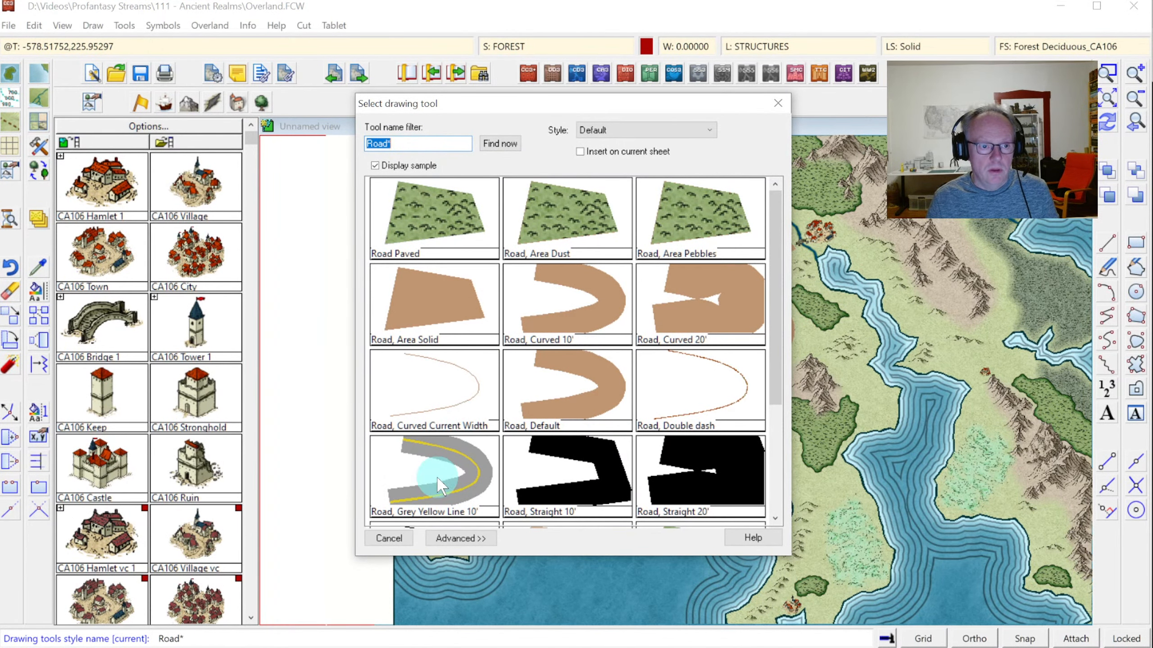
left_click(610, 136)
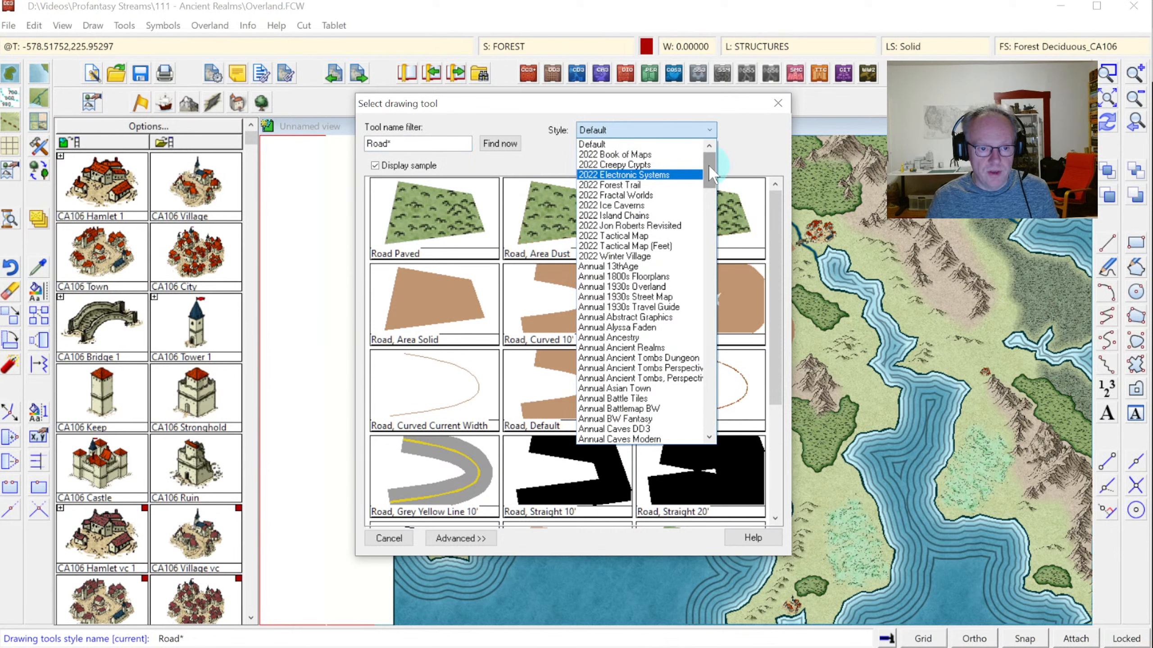
left_click(649, 347)
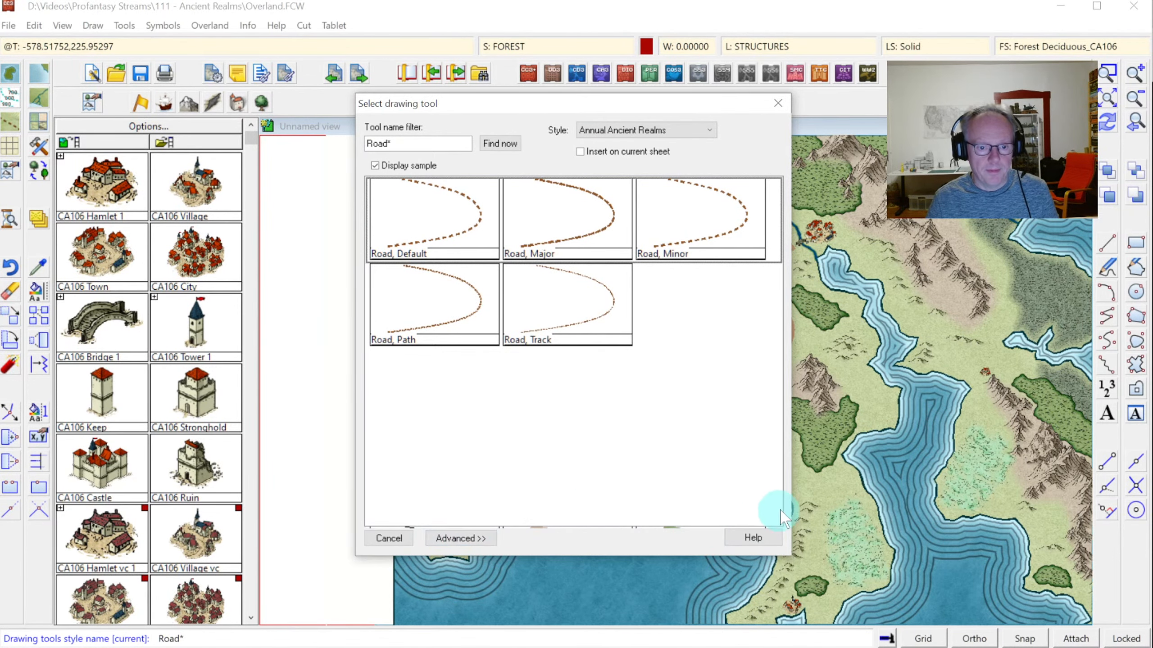
Set the drawing presets to style Annual Ancient Realms, text sheet TEXT* and default symbol scale 1.2, and check the map notes.
left_click(212, 73)
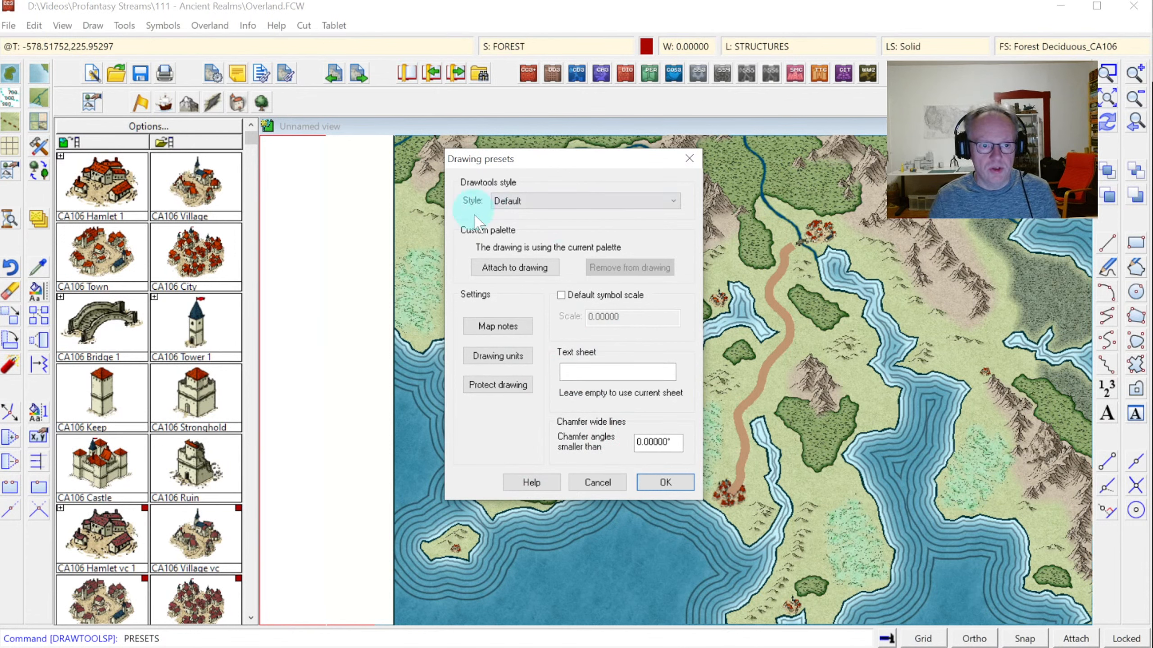
left_click(527, 205)
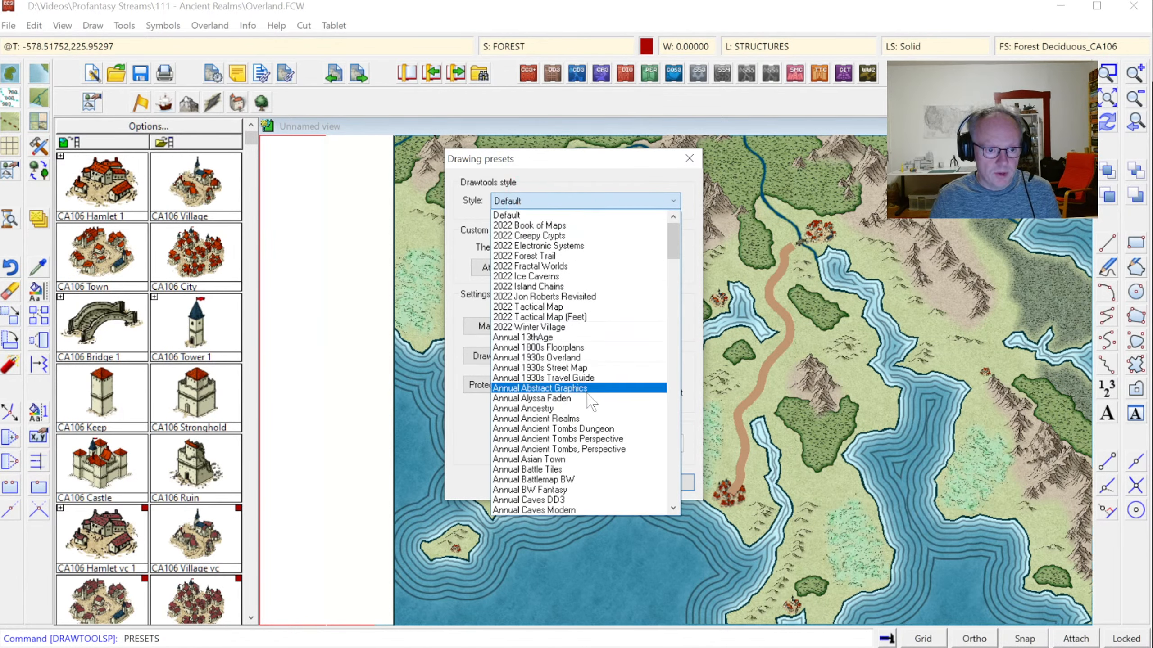
left_click(571, 418)
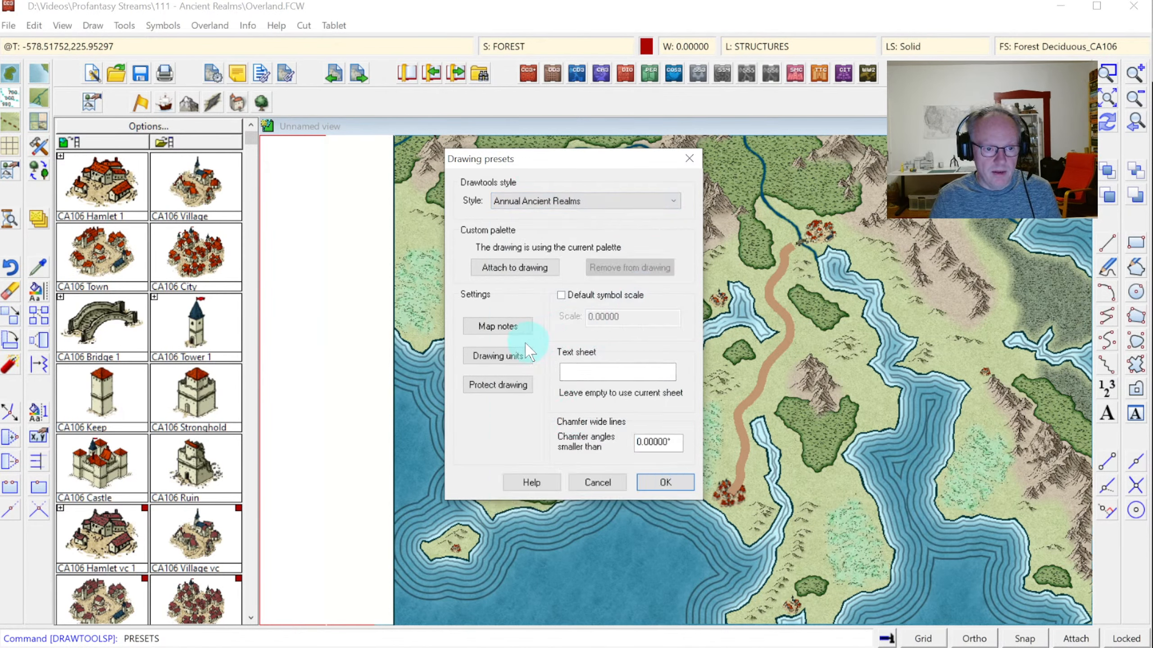
left_click(580, 367)
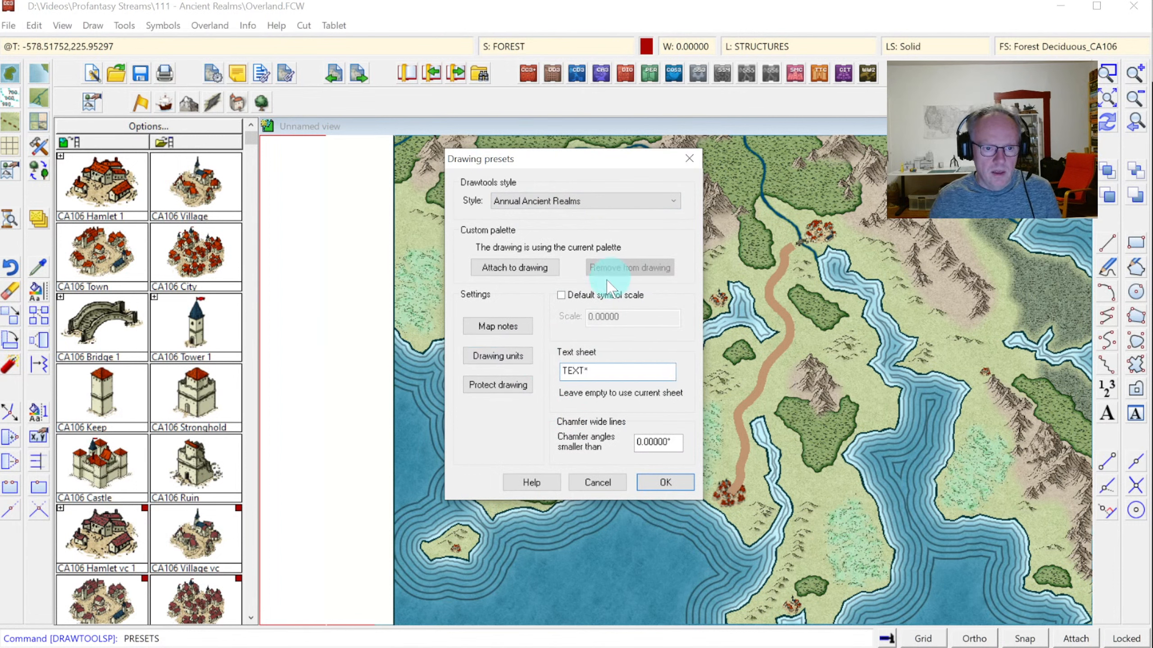
left_click(592, 295)
double_click(632, 312)
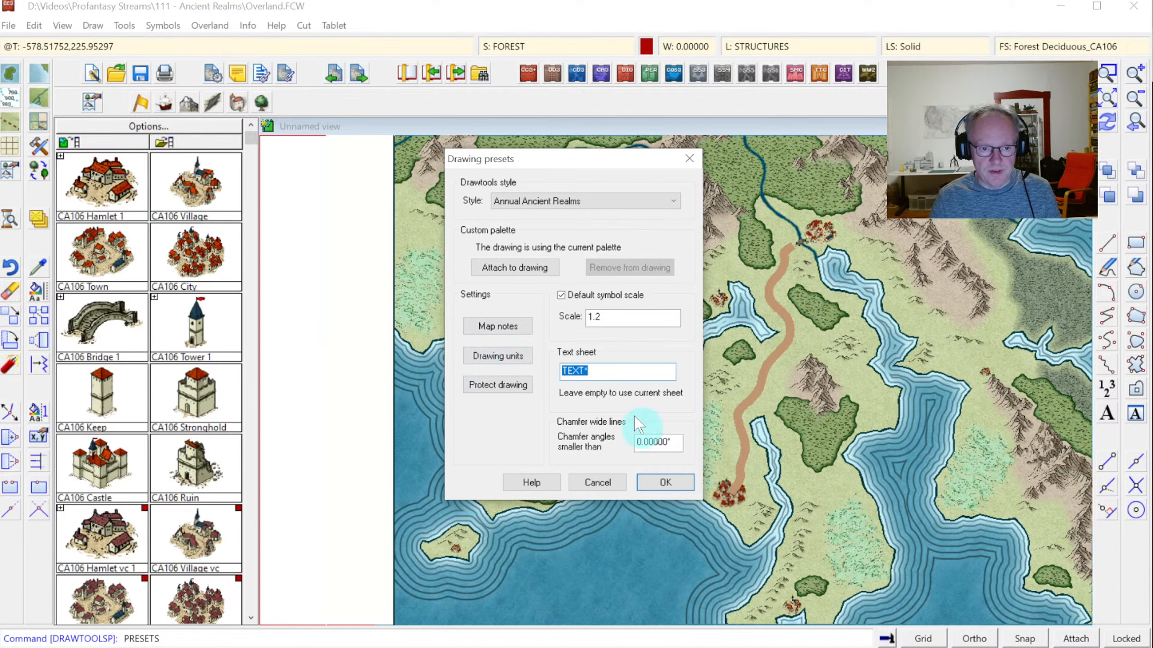
left_click(476, 326)
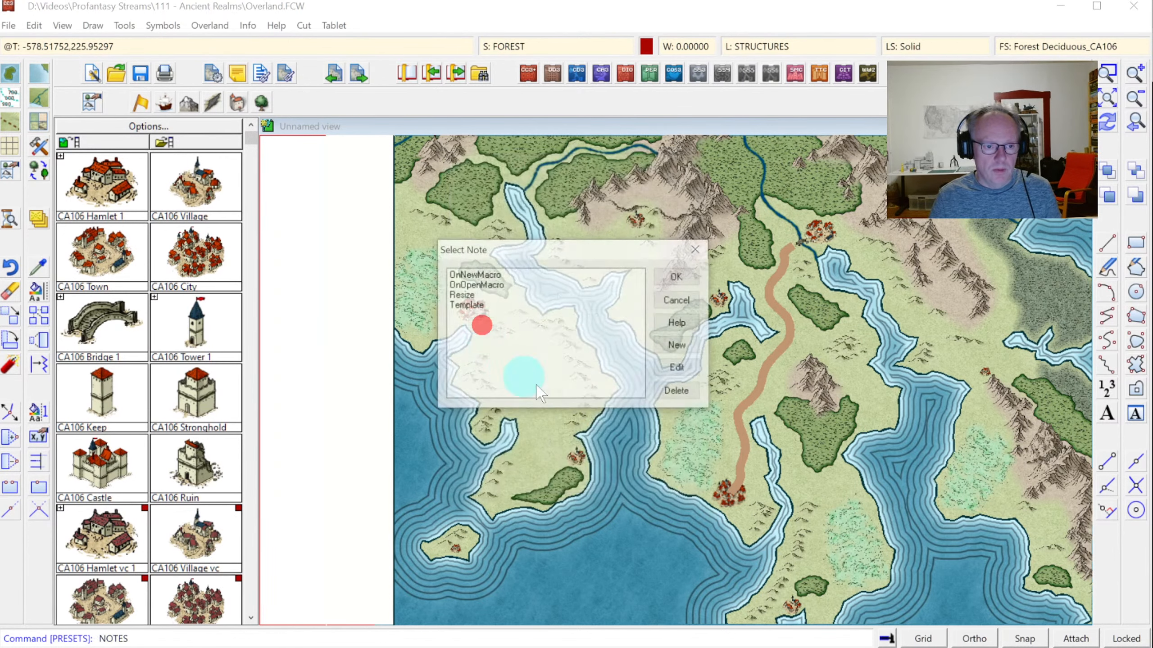
left_click(677, 273)
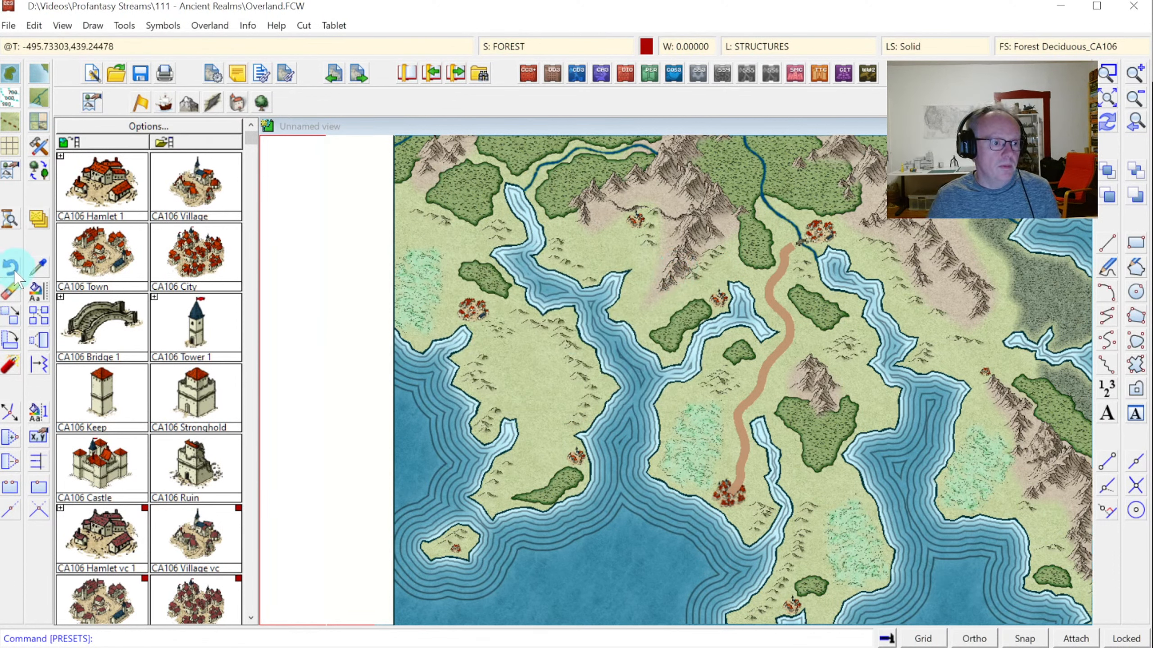
Erase the wide road between the river town and the city.
left_click(11, 286)
left_click(765, 373)
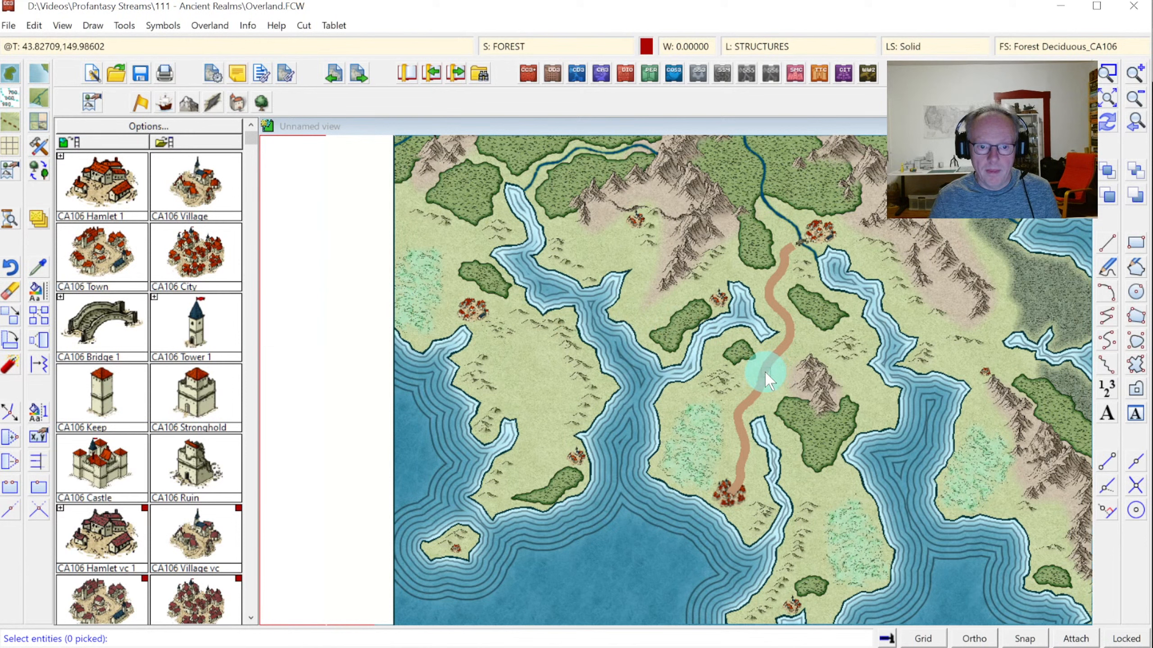
right_click(683, 350)
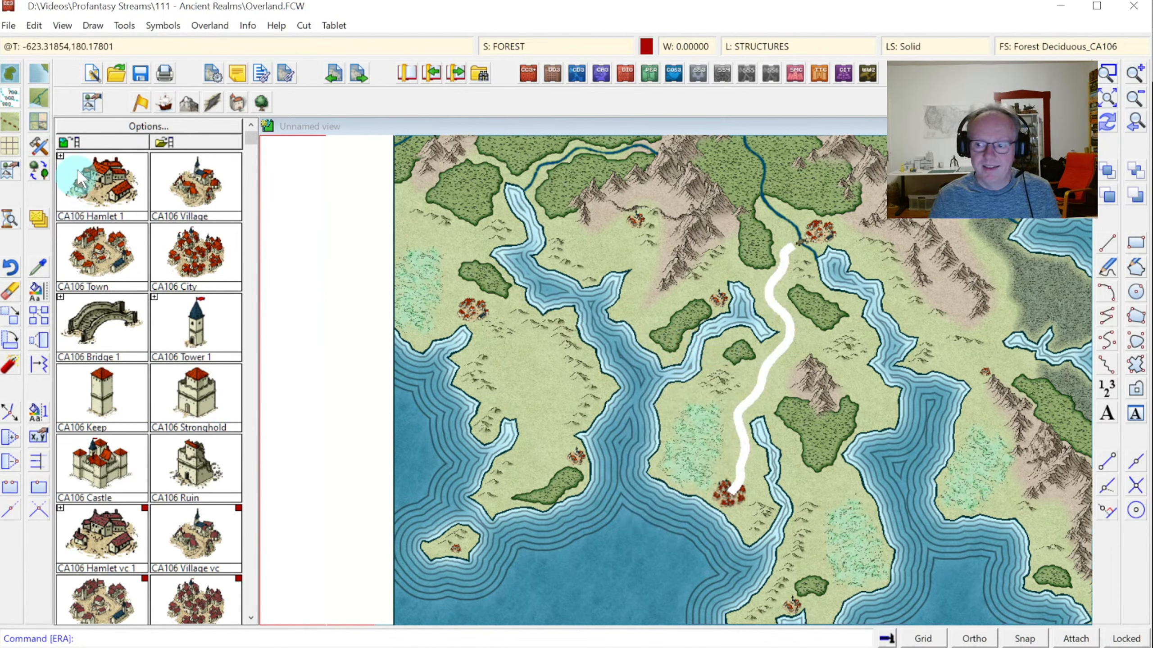
Draw a smooth default road from the river town south between the forests to the city on the central peninsula.
left_click(11, 122)
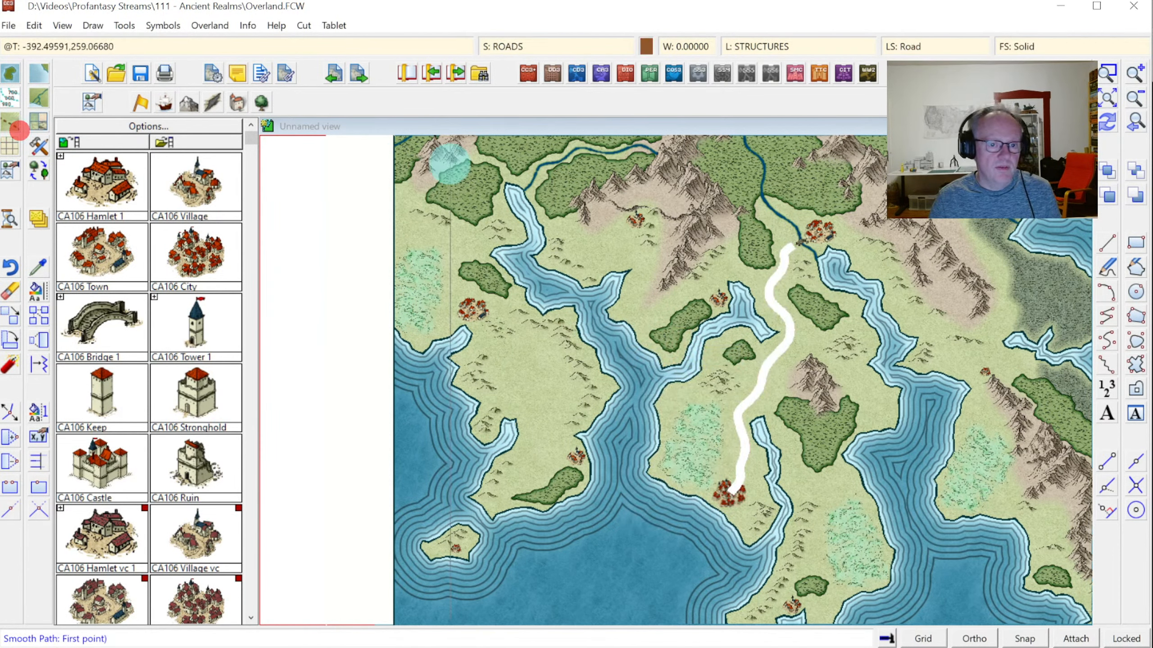
left_click(795, 243)
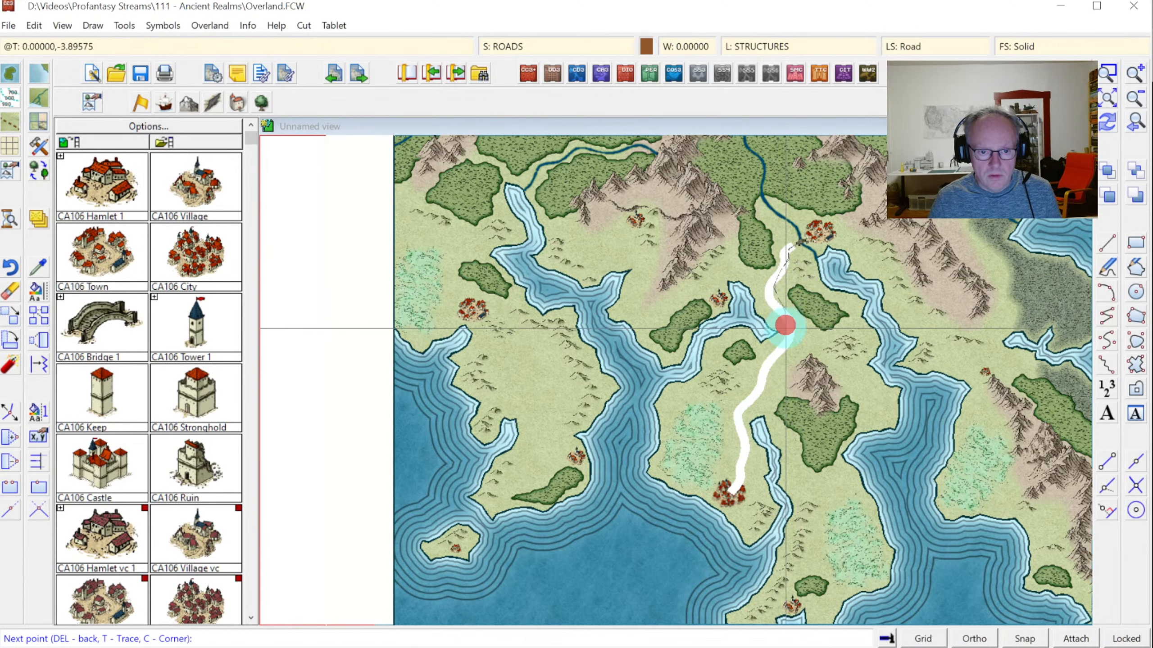
mouse_move(762, 370)
left_mouse_down()
mouse_move(764, 396)
mouse_move(735, 416)
mouse_move(727, 488)
left_mouse_up()
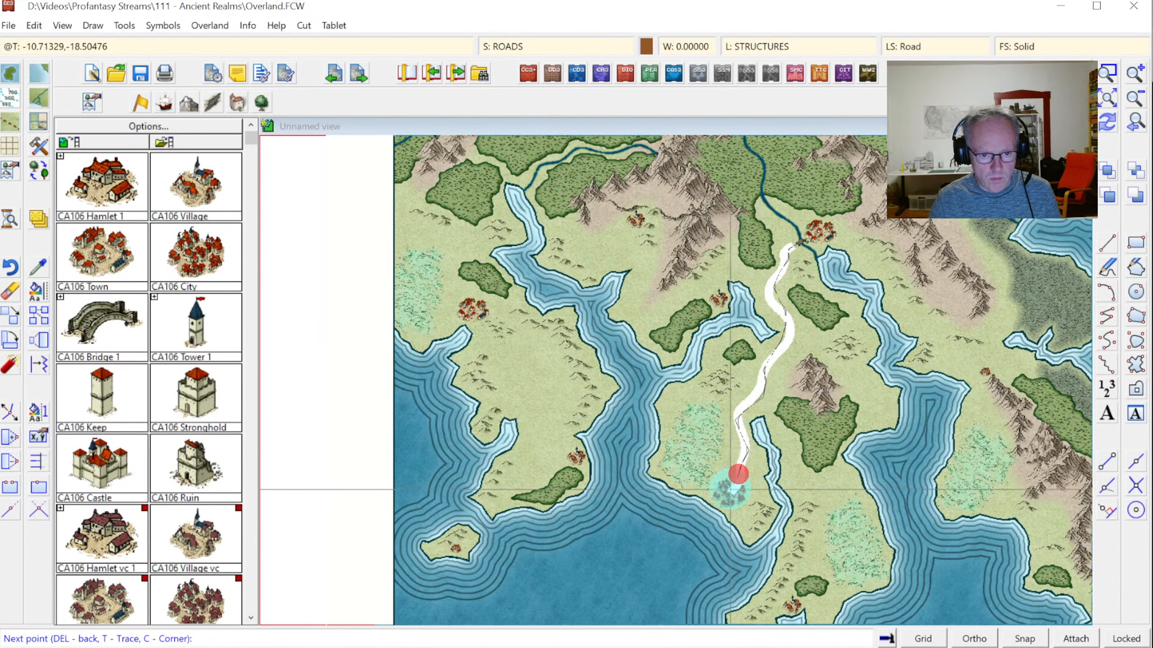
right_click(727, 487)
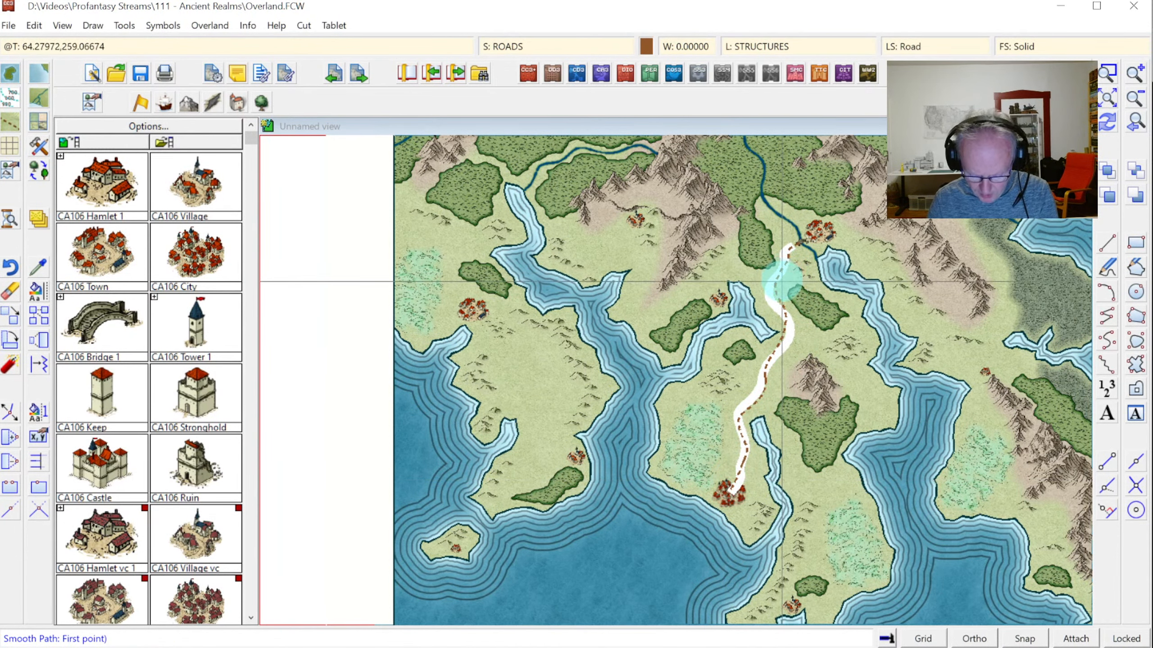
Draw a branch road from the main road south of the river town west to the settlement at the head of the inlet.
key("t")
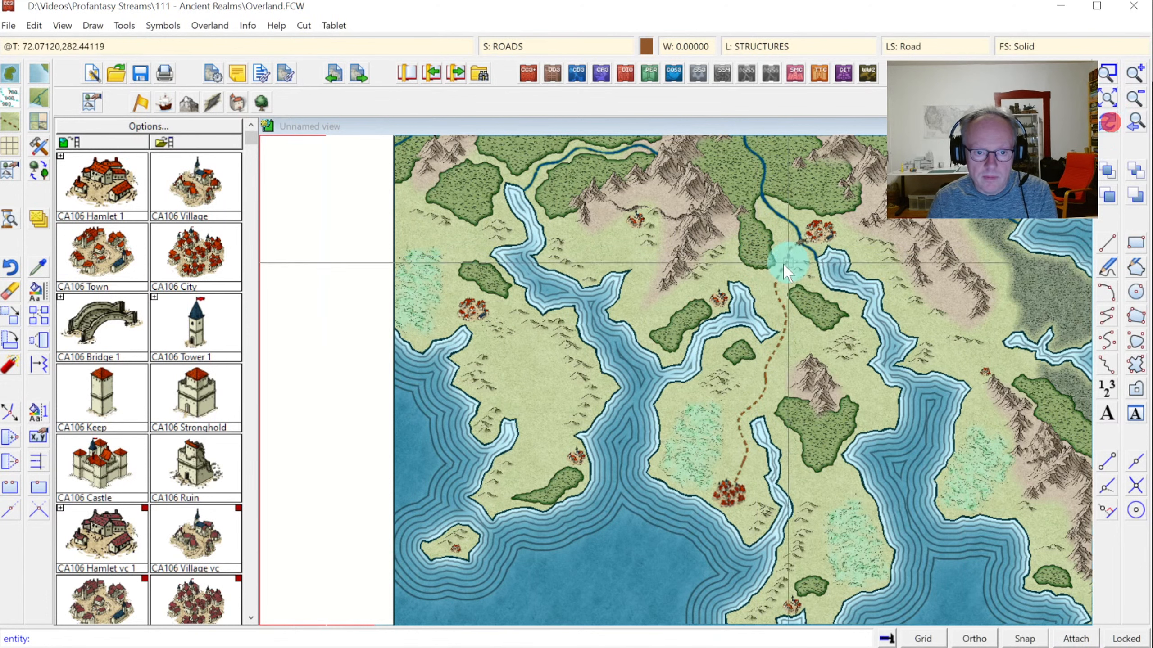
left_click(766, 279)
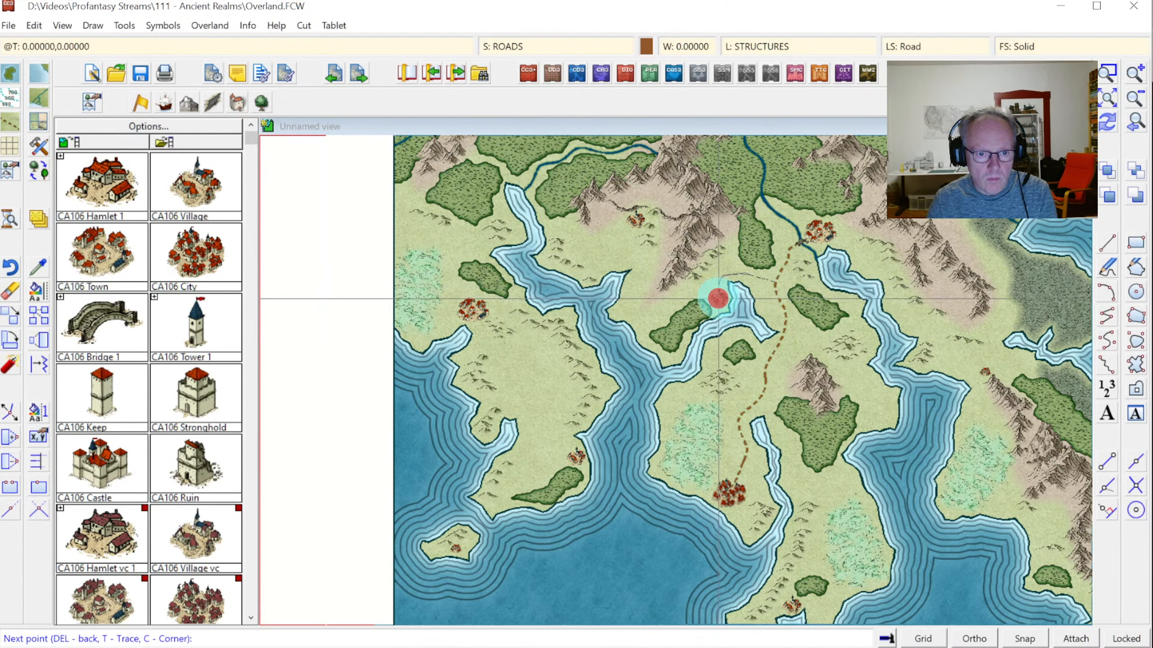
right_click(717, 299)
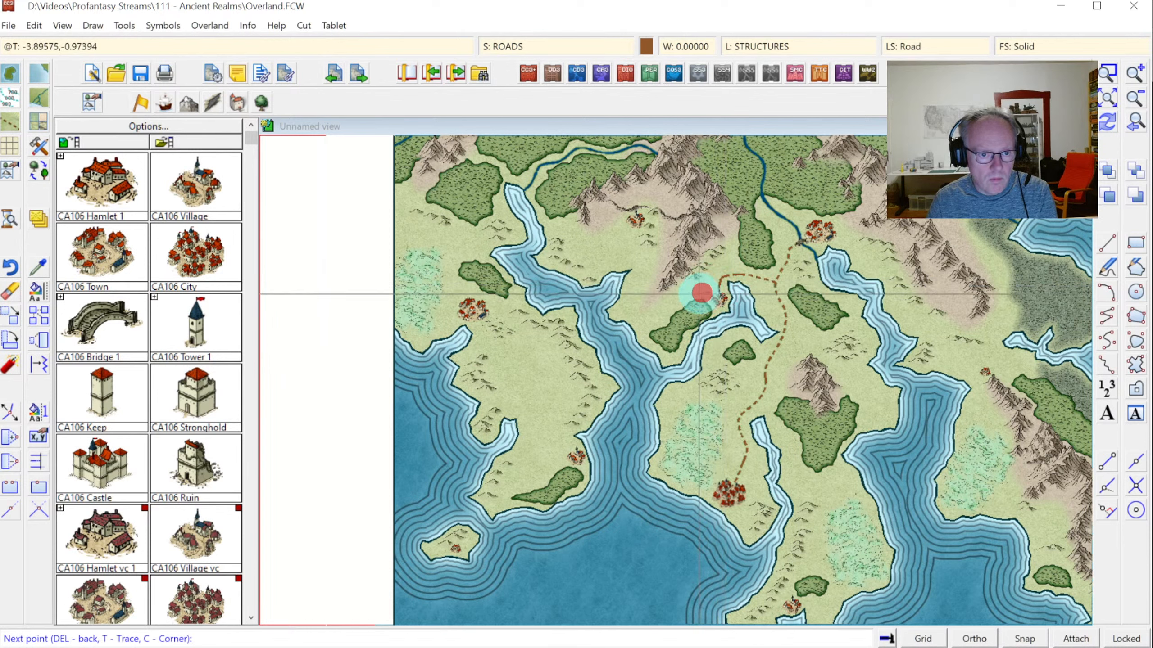
Continue the road from the inlet settlement west past the mountains to the east bank of the western channel.
left_click(682, 302)
left_click(646, 290)
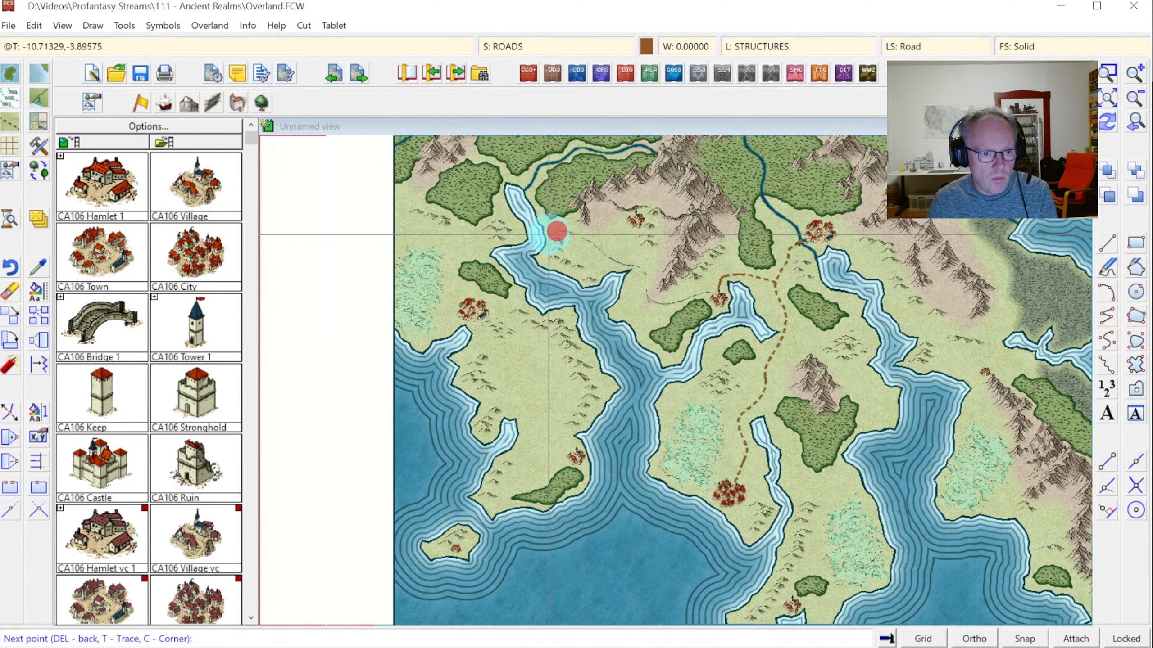
left_click(544, 236)
right_click(543, 235)
Draw a road from the west bank of the channel around the small forest to the western town.
left_click(527, 234)
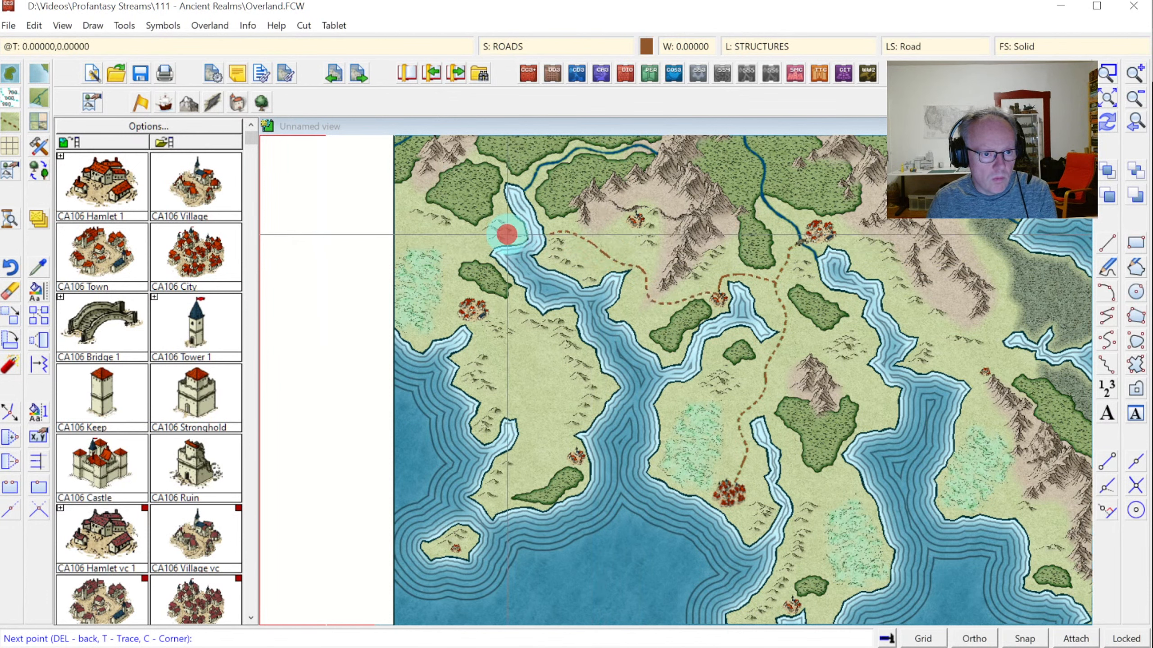
left_click(465, 294)
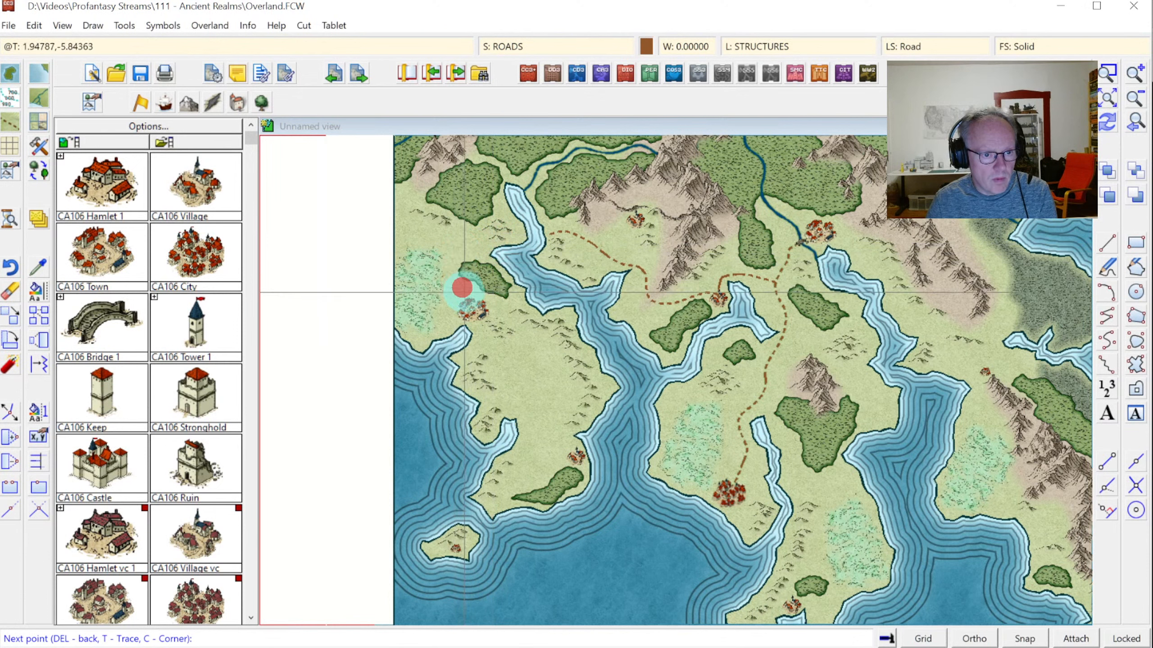
left_click(472, 309)
right_click(472, 309)
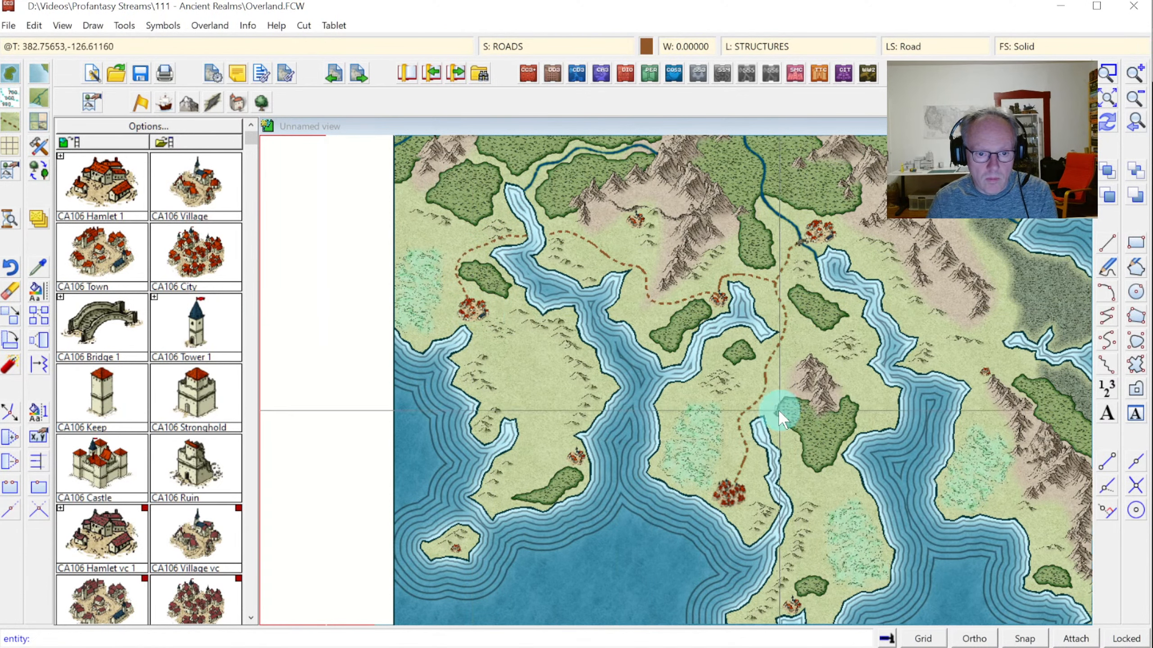
Draw a branch road from the central road along the east side of the narrow inlet to the southernmost settlement.
left_click(770, 408)
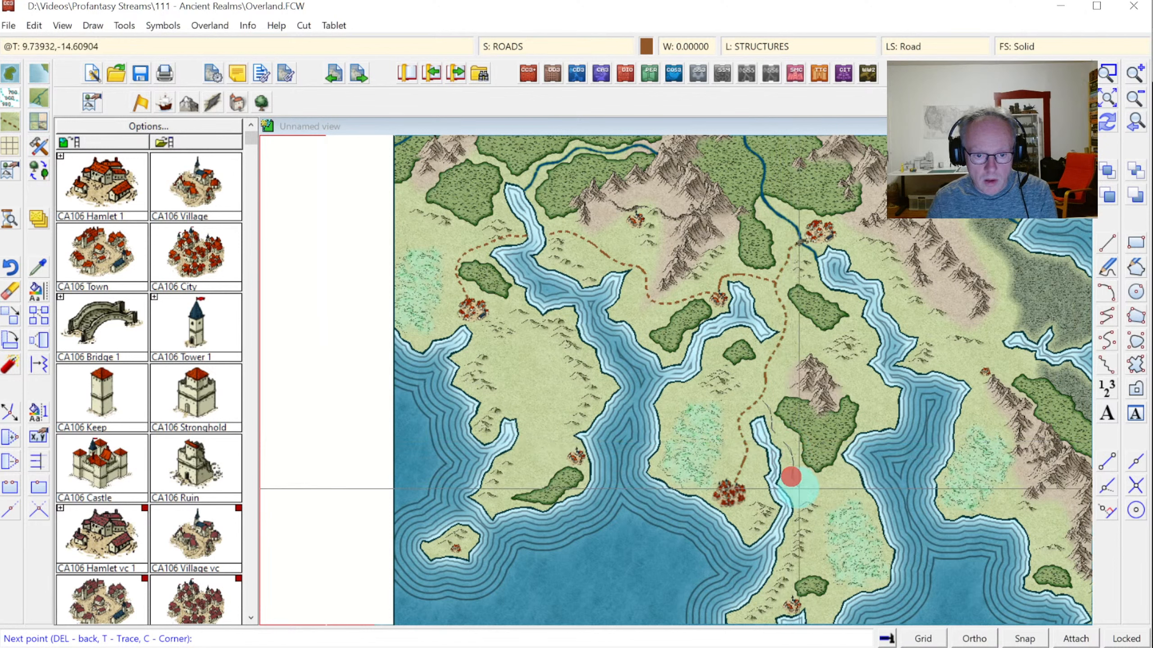
left_click(822, 527)
left_click(798, 576)
left_click(790, 593)
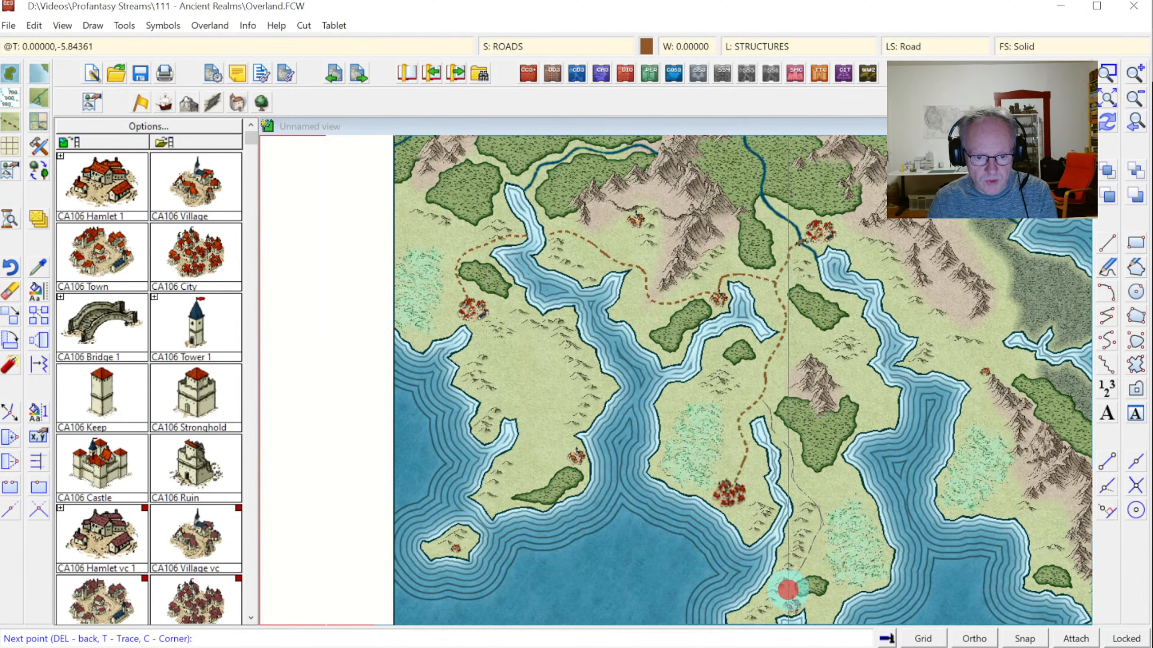
right_click(793, 605)
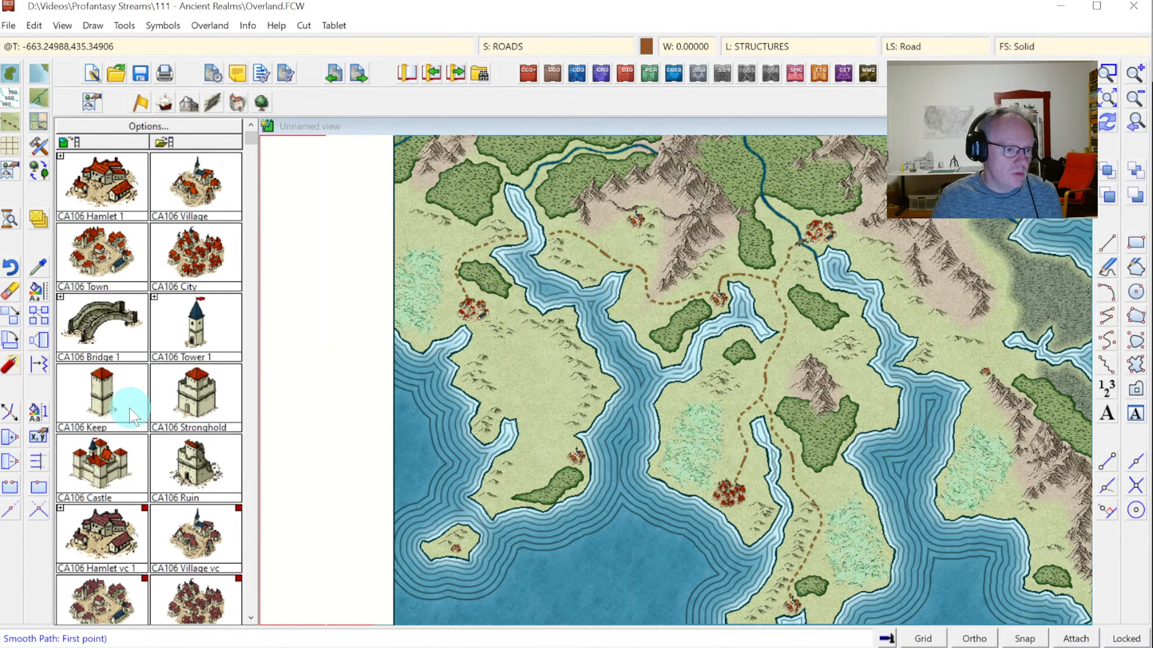
Place a hamlet on the east bank and a stronghold on the west bank of the channel crossing, plus a fort by the northern river.
left_click(1111, 80)
left_click(492, 203)
left_click(602, 300)
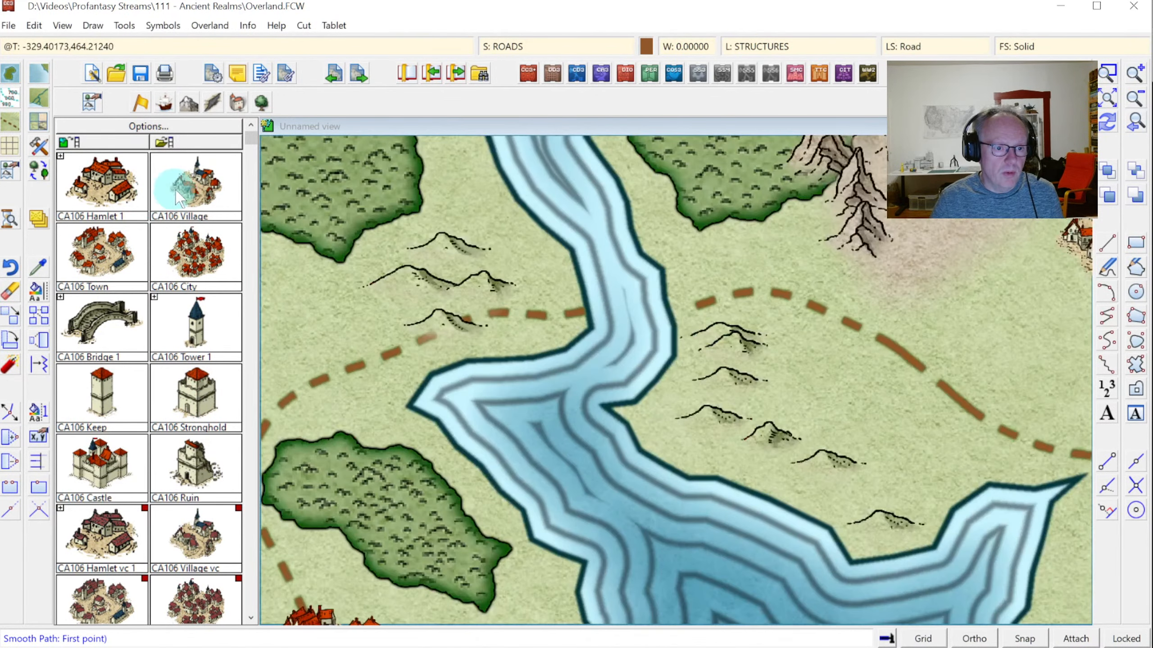
left_click(122, 198)
left_click(700, 295)
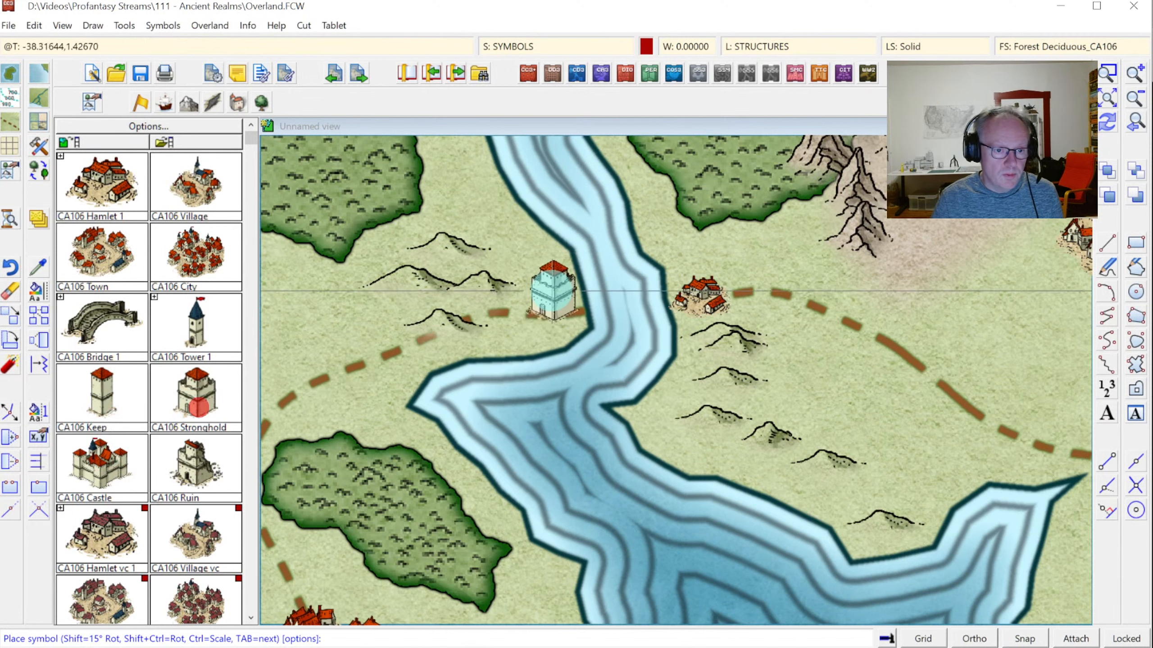
left_click(554, 307)
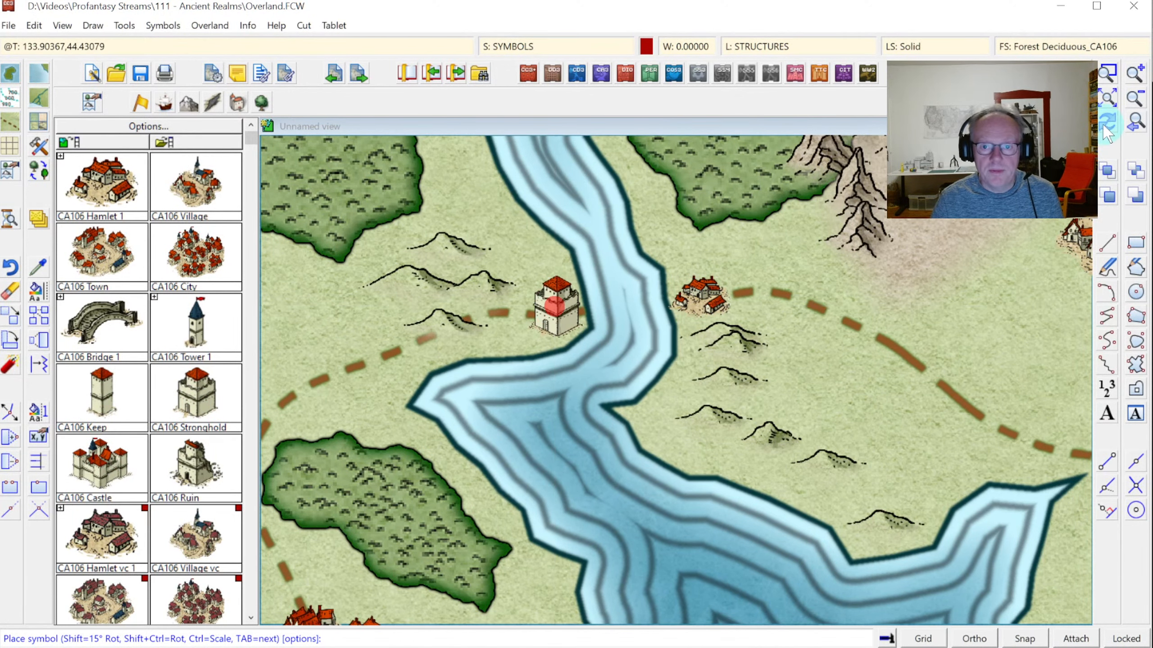
left_click(1137, 120)
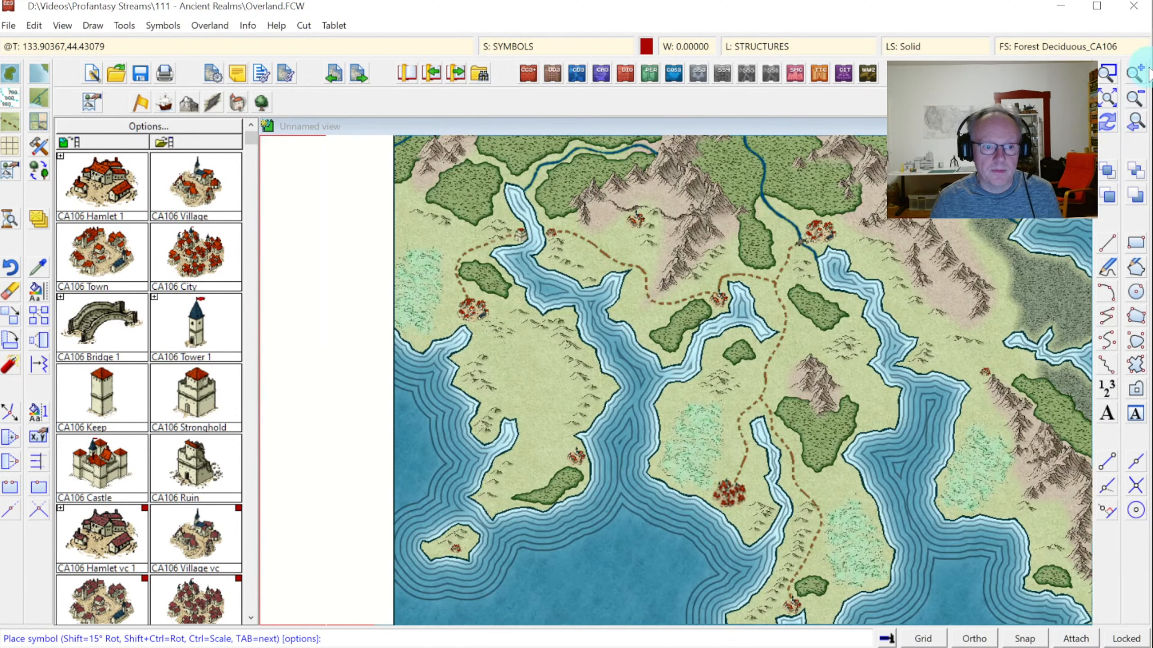
left_click(100, 338)
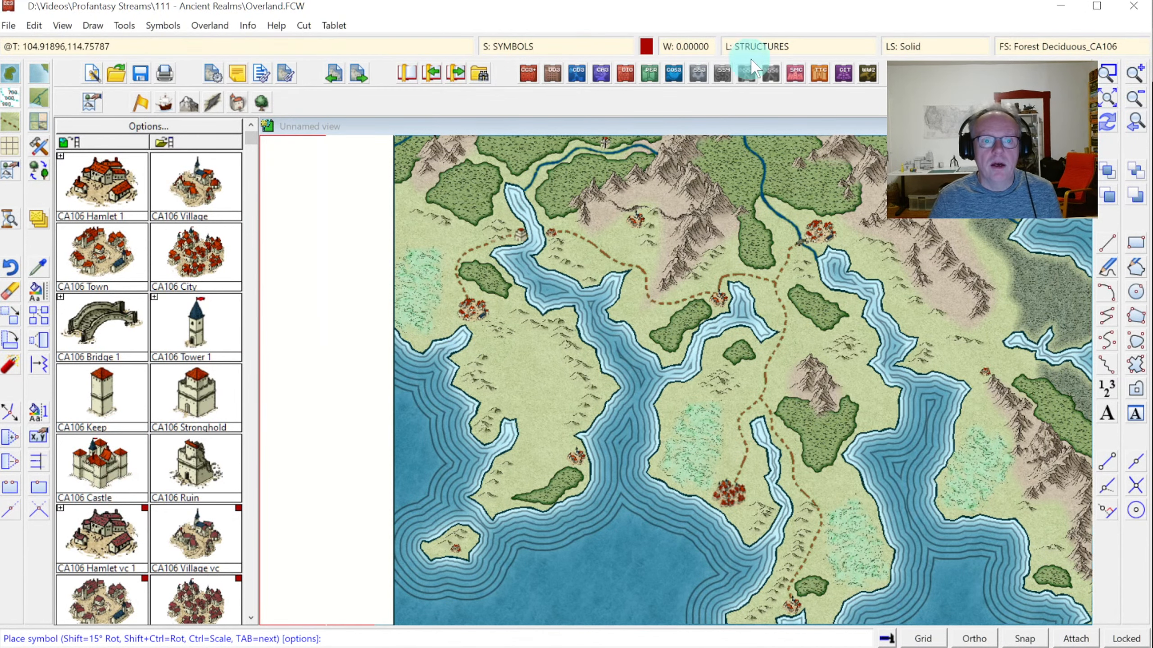
Set the drawing color to dark teal, color 66, for the varicolor settlement symbols.
left_click(646, 46)
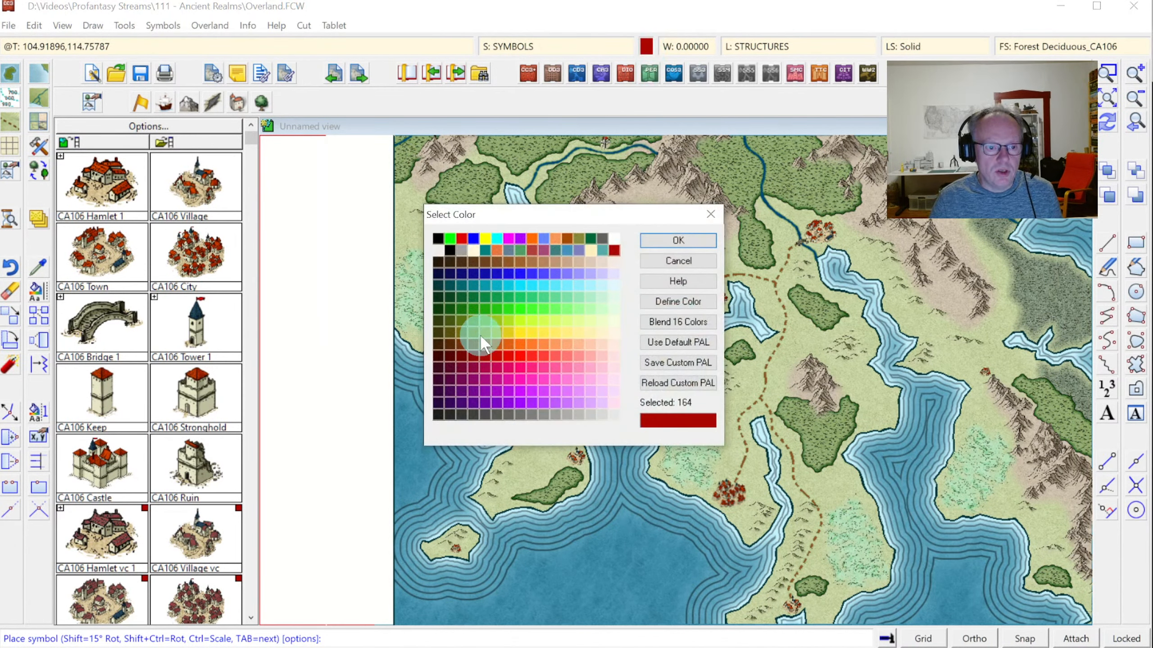
left_click(465, 287)
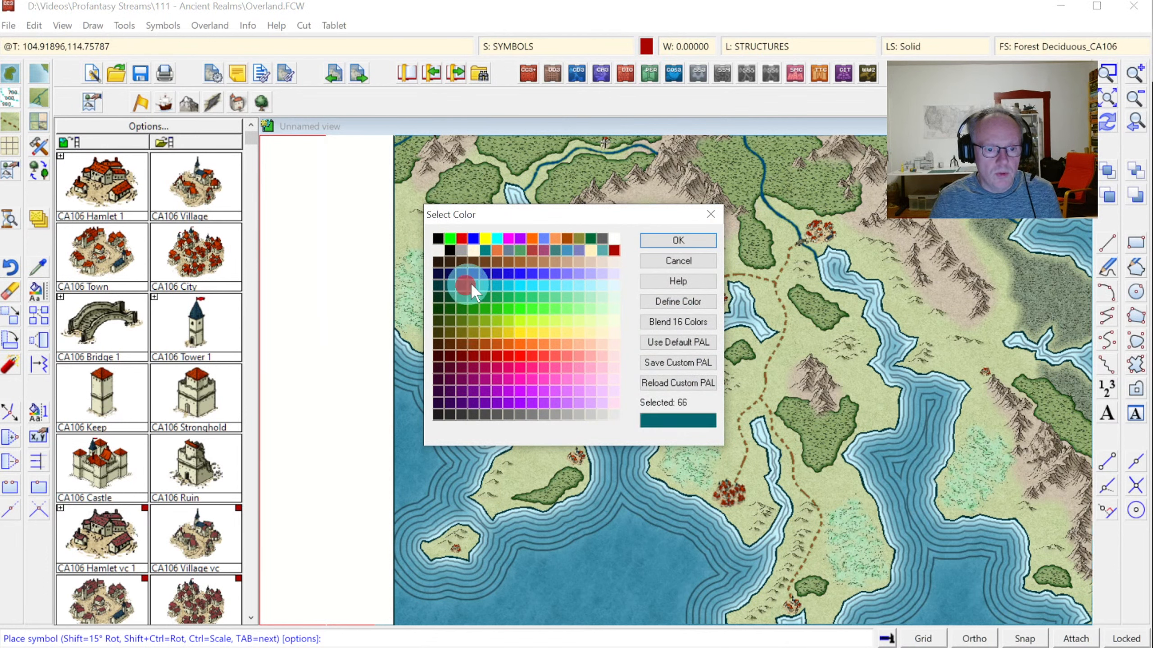
left_click(656, 241)
Place a large teal varicolor settlement at the head of the eastern inlet, just north of the southeastern mountain range.
left_click(156, 500)
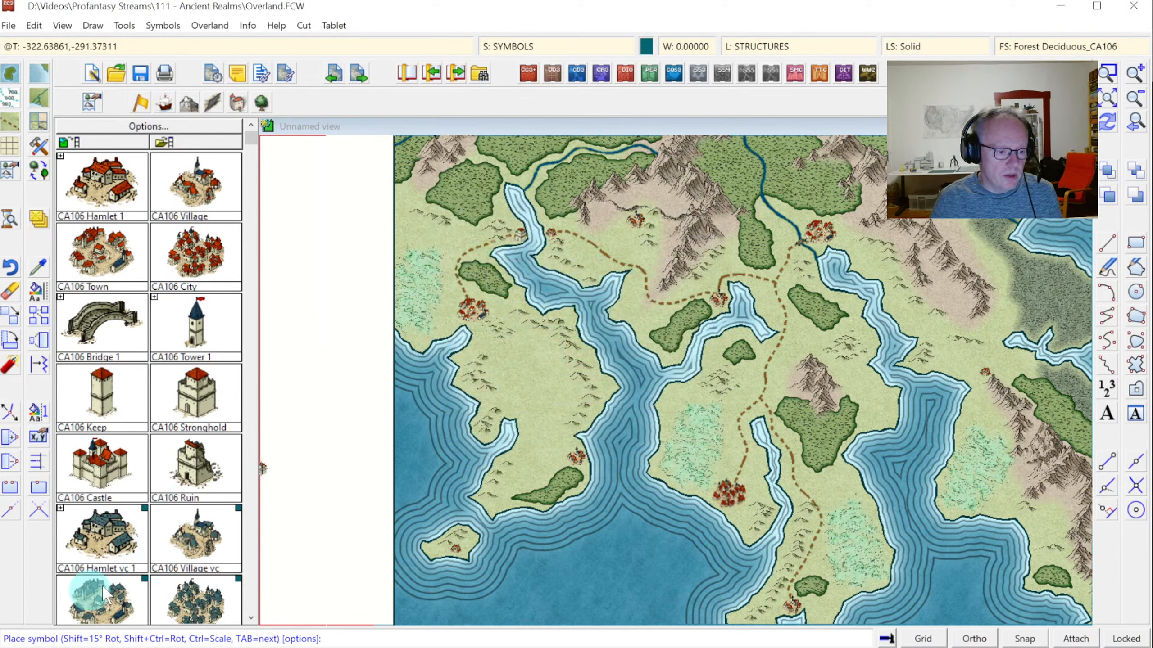
left_click(251, 618)
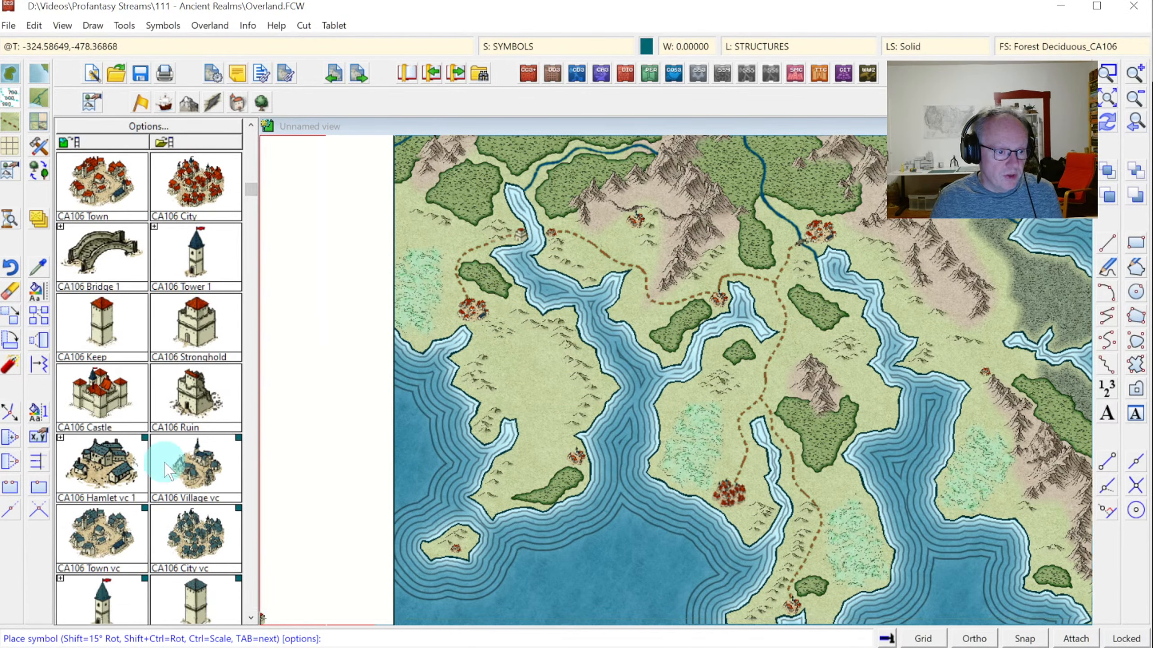
left_click(174, 523)
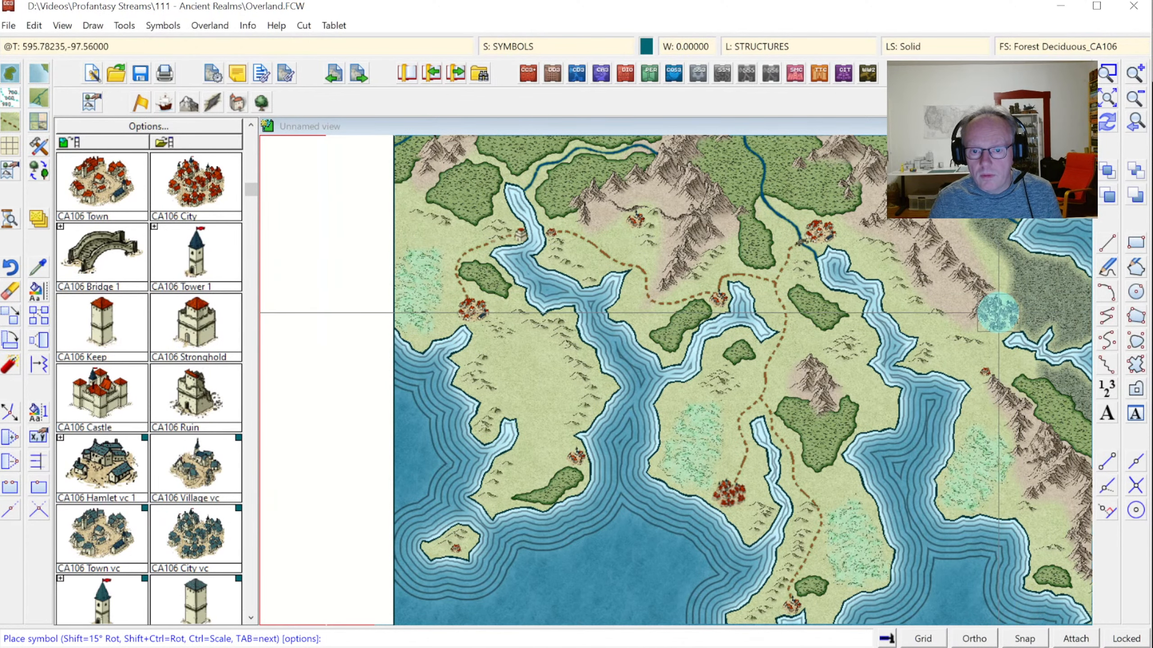
left_click(1107, 73)
left_click(618, 257)
left_click(980, 538)
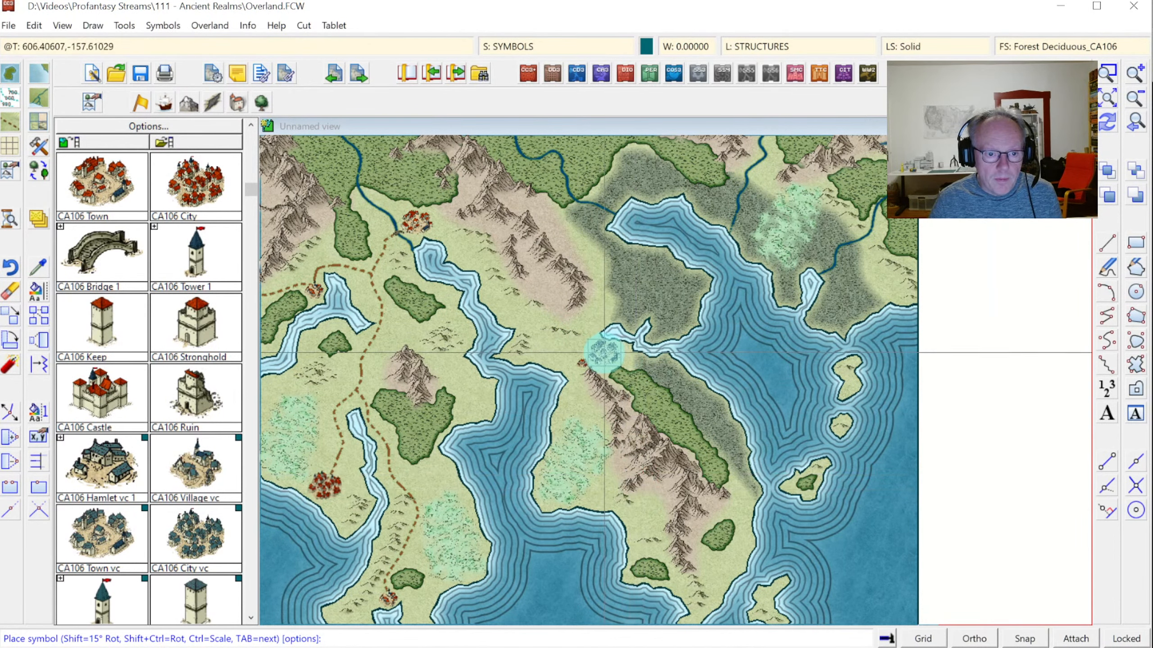
left_click(604, 353)
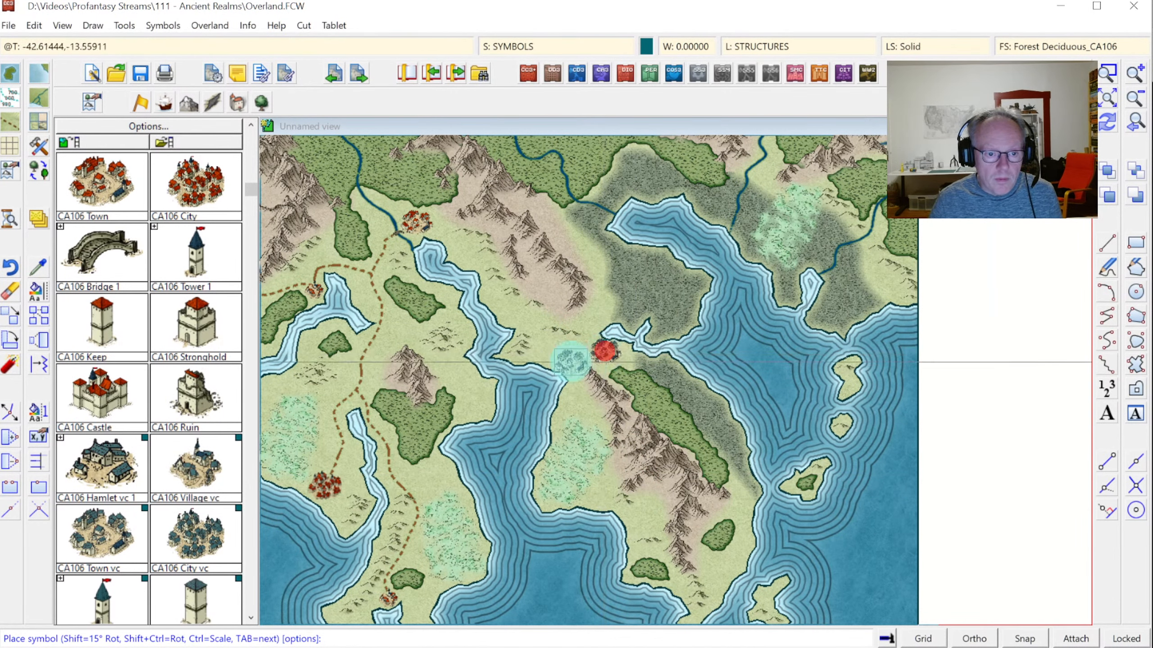
Place smaller teal varicolor settlements on both sides of the southeastern mountains, on the southern island and in the northeastern lands.
left_click(119, 478)
left_click(637, 523)
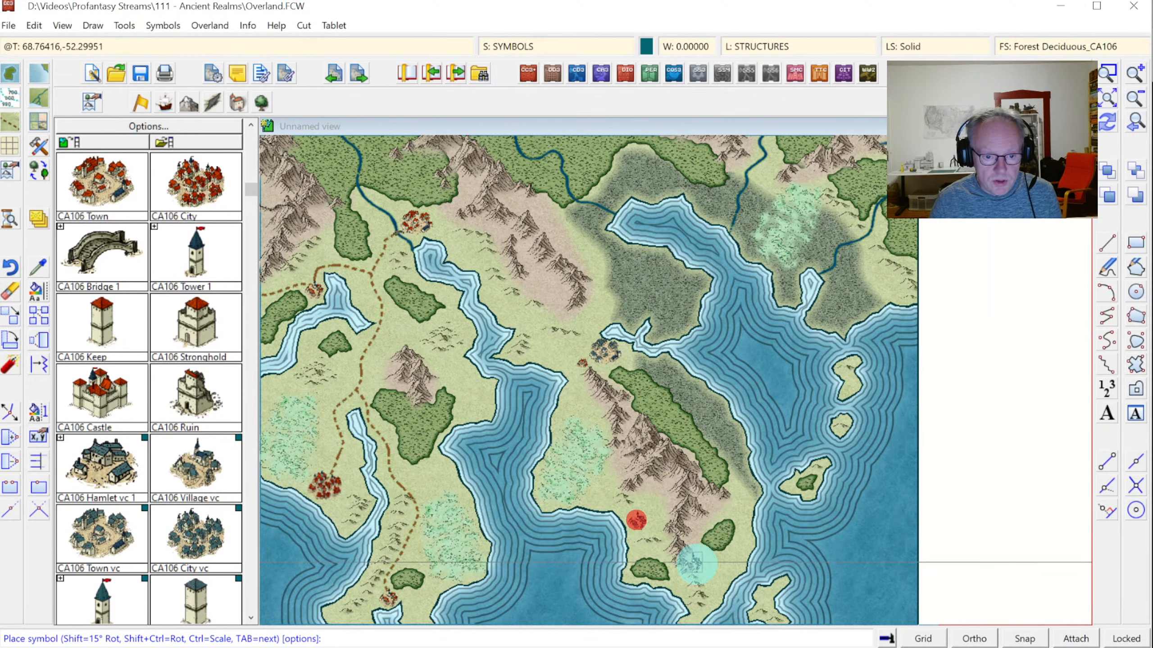
left_click(734, 563)
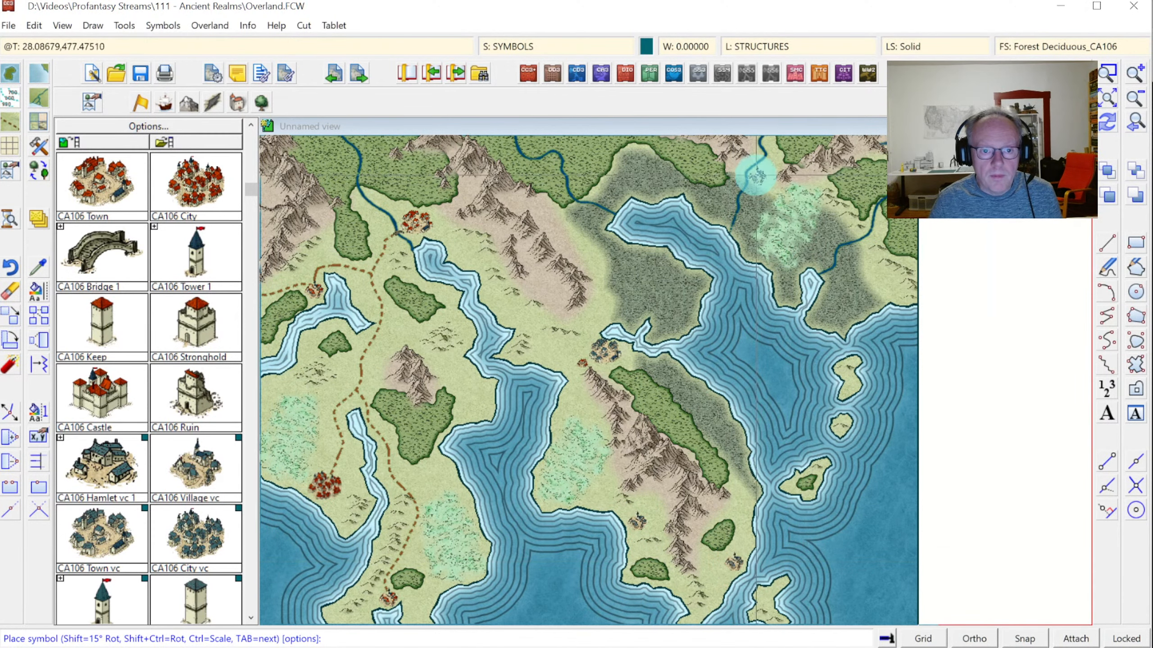
left_click(761, 174)
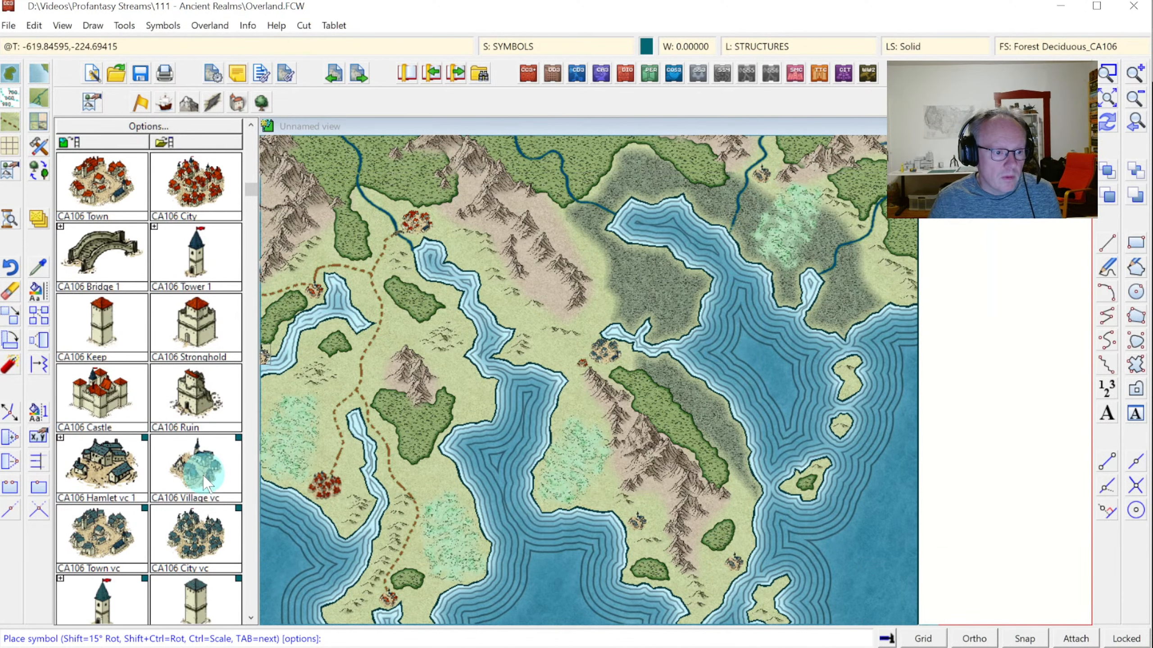
left_click(93, 467)
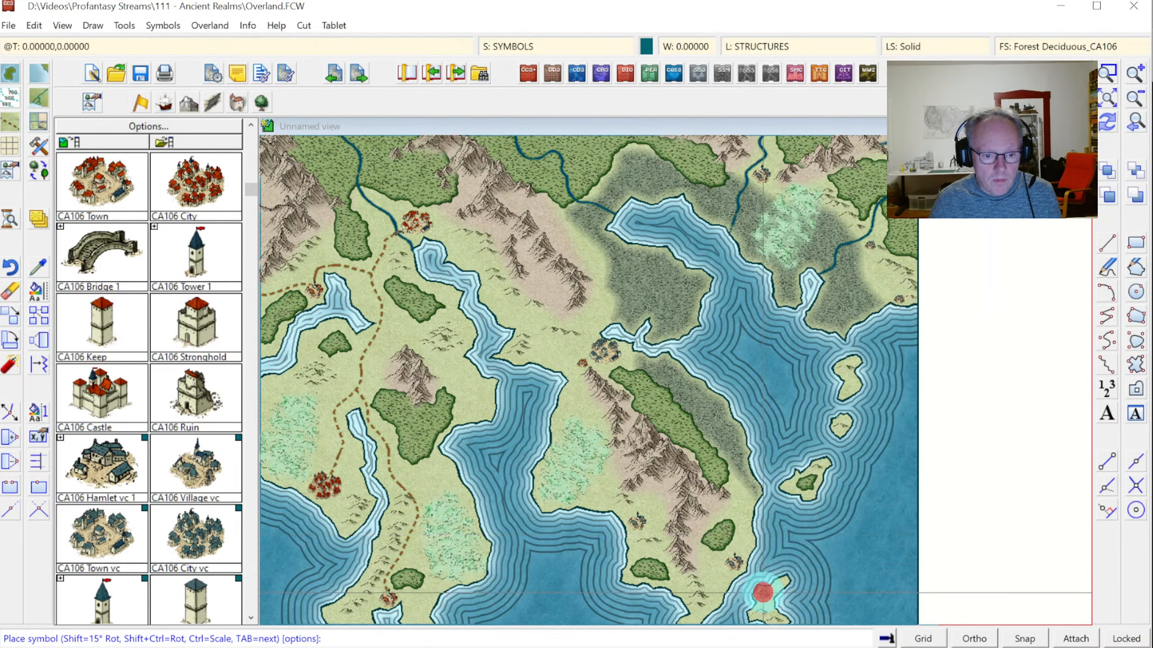
left_click(599, 502)
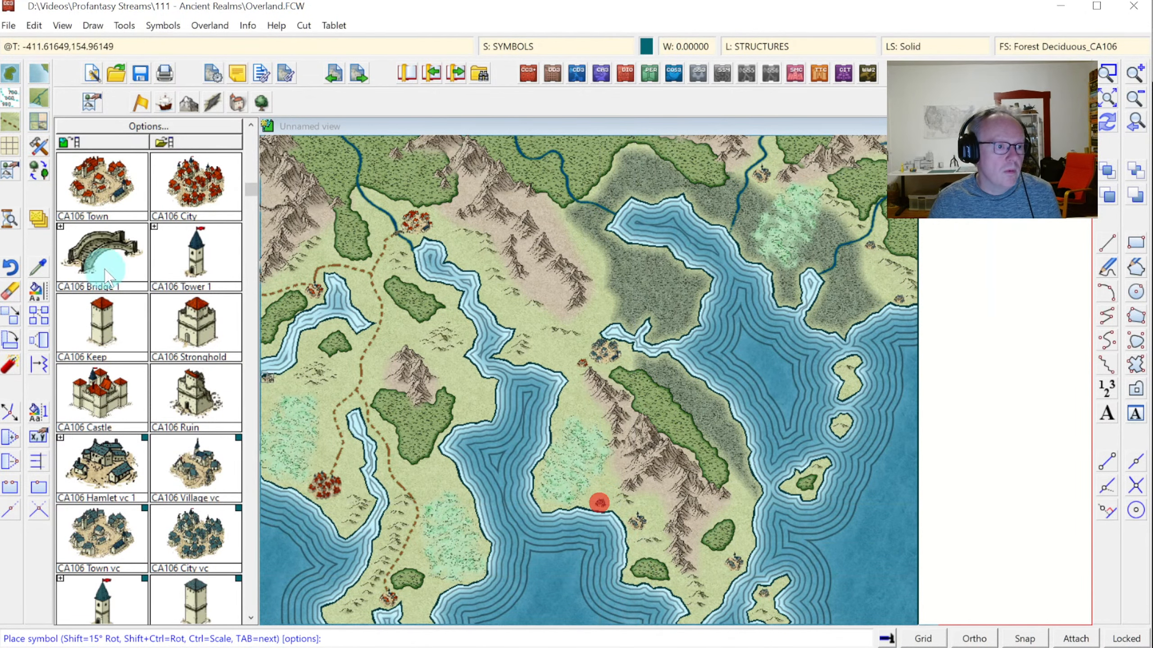
Draw a road from the river town southeast between the coast and the mountains to the large teal settlement.
left_click(9, 119)
left_click(430, 223)
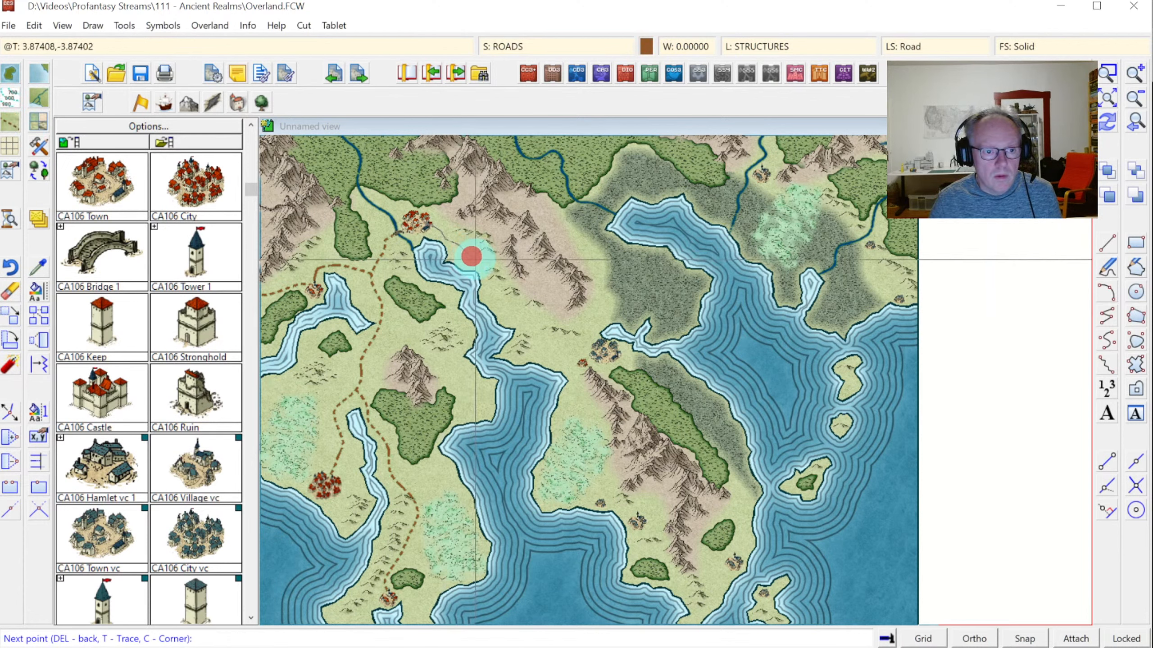
left_click(483, 274)
left_click(489, 294)
left_click(513, 313)
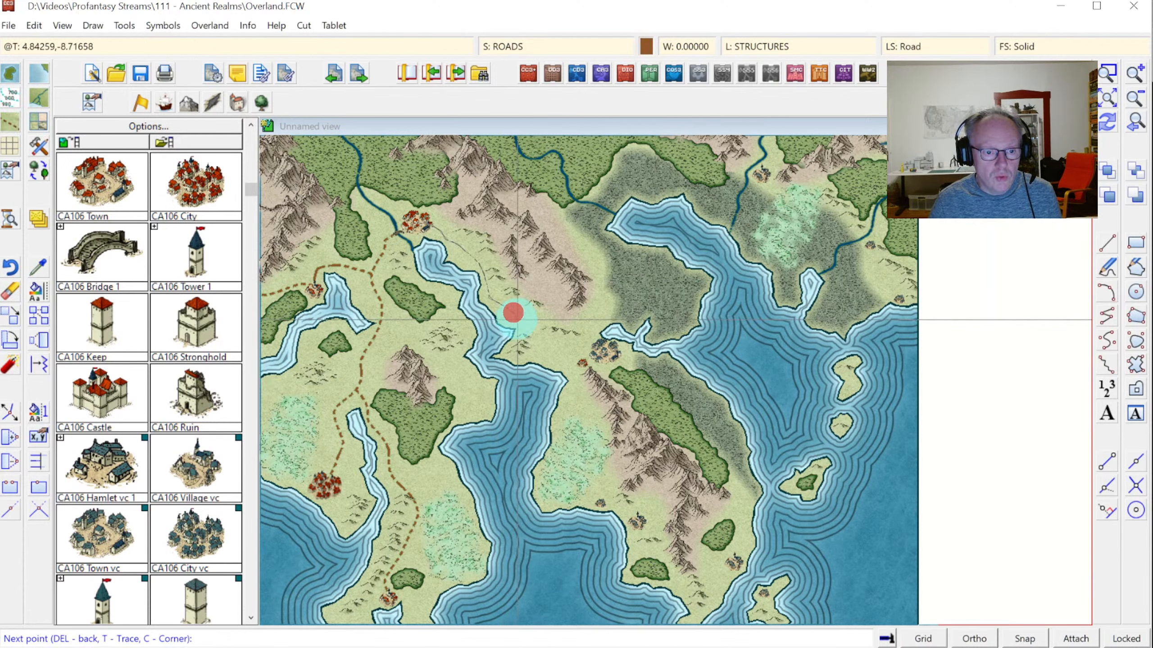
left_click(542, 339)
left_click(547, 353)
left_click(586, 353)
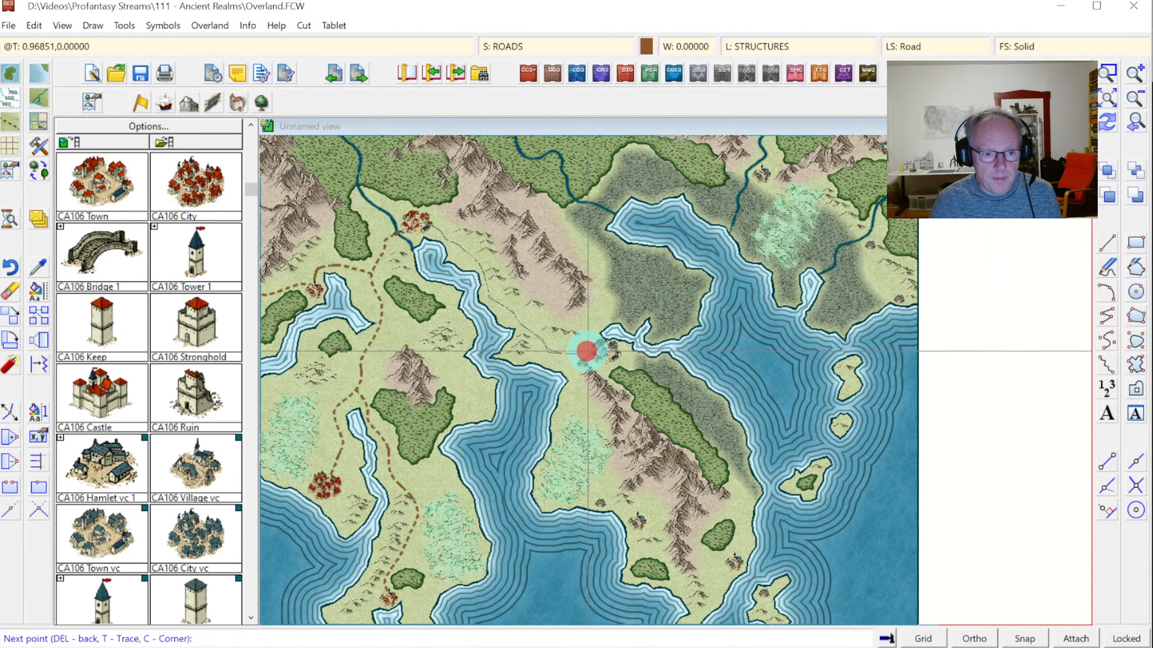
left_click(600, 351)
left_click(613, 357)
right_click(602, 358)
Finish the road at the large teal settlement and draw another from it south along the mountains' western side, then southeast through the smaller settlements.
left_click(602, 354)
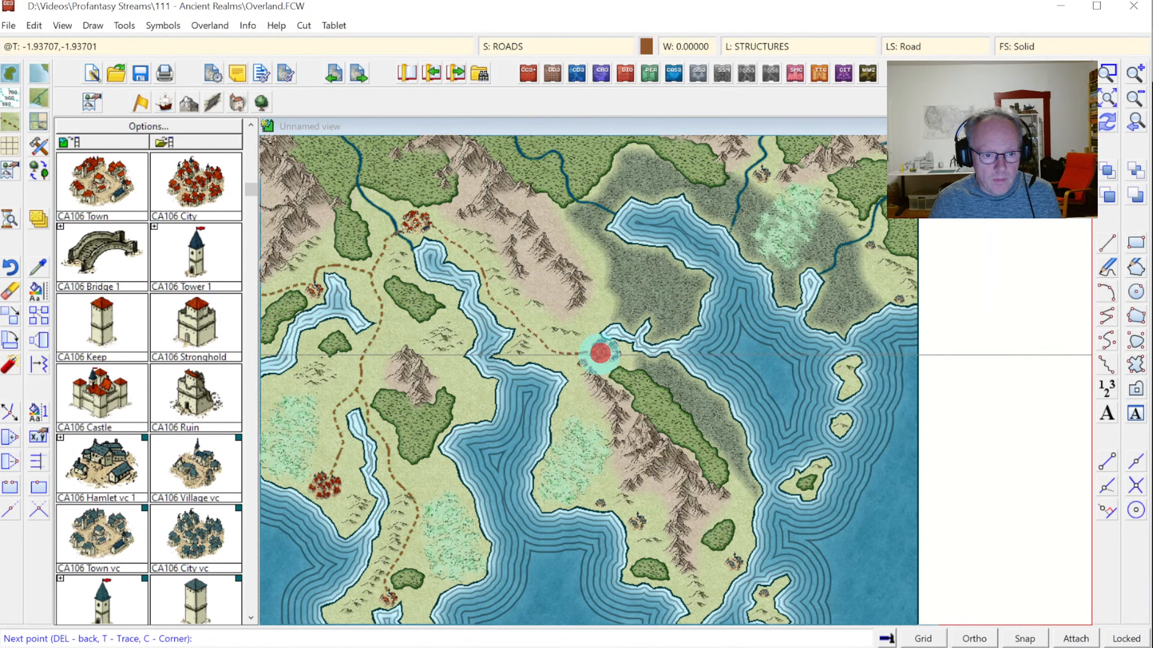
left_click(591, 361)
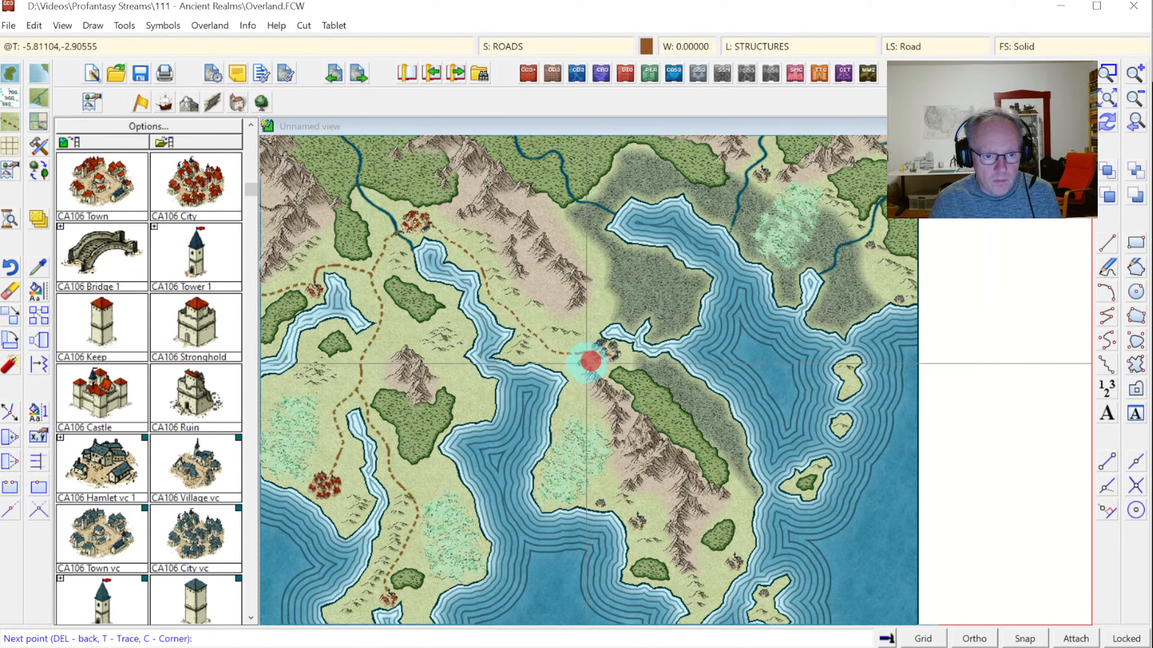
left_click(589, 413)
left_click(600, 466)
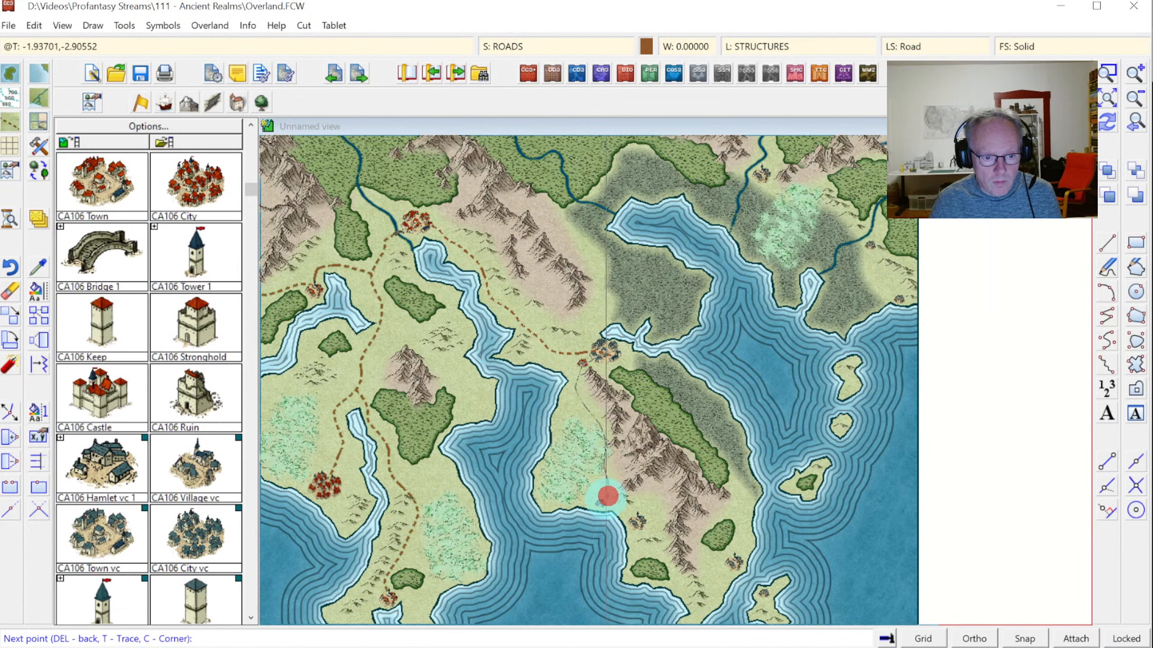
left_click(601, 510)
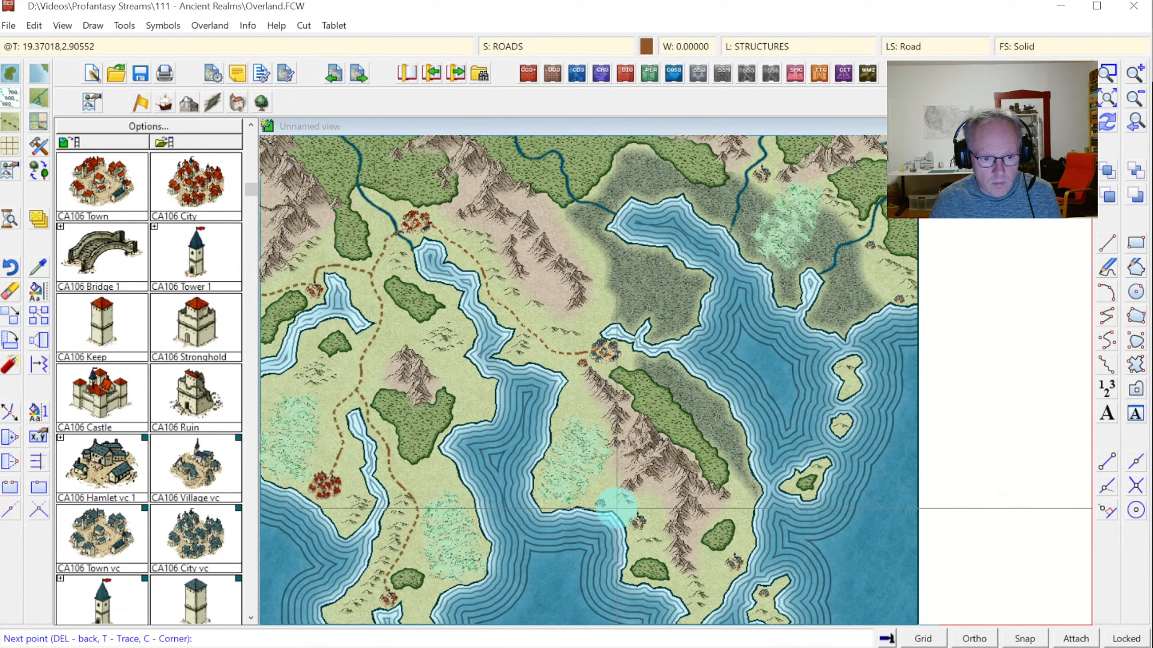
left_click(633, 517)
left_click(643, 526)
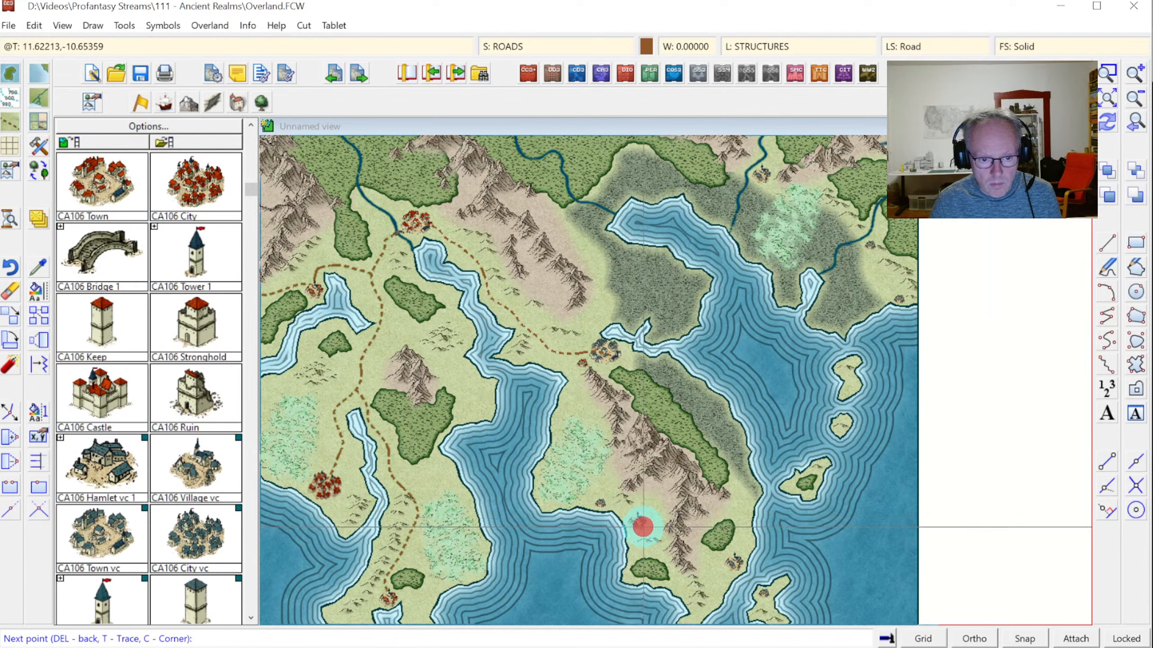
left_click(656, 536)
left_click(695, 543)
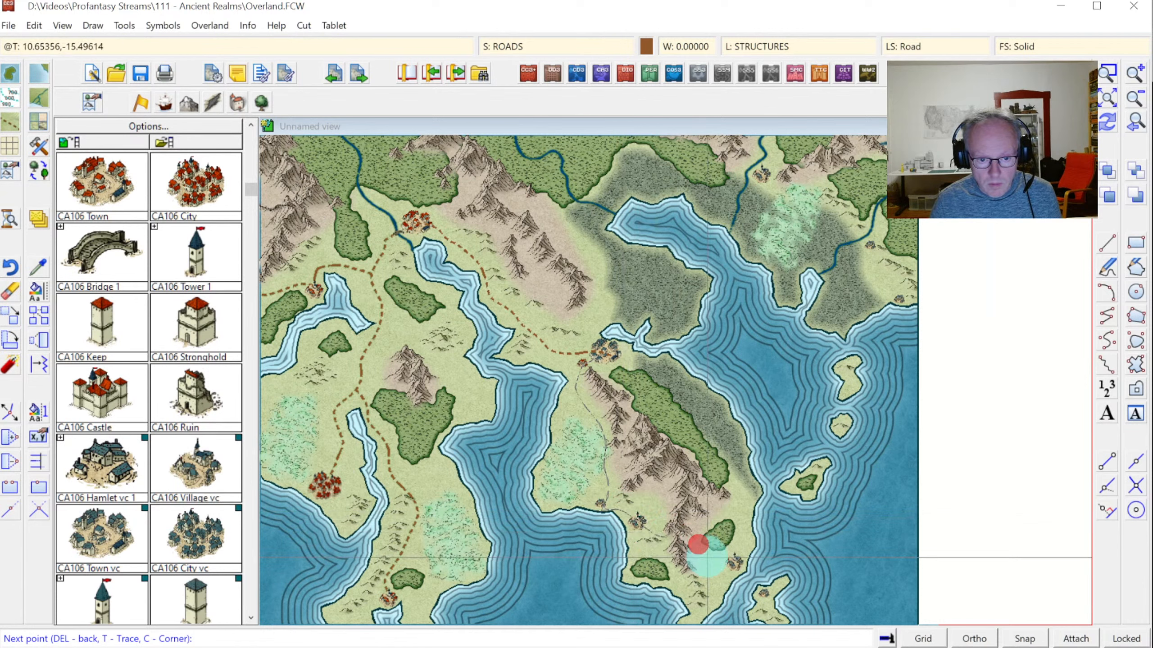
left_click(717, 565)
right_click(718, 564)
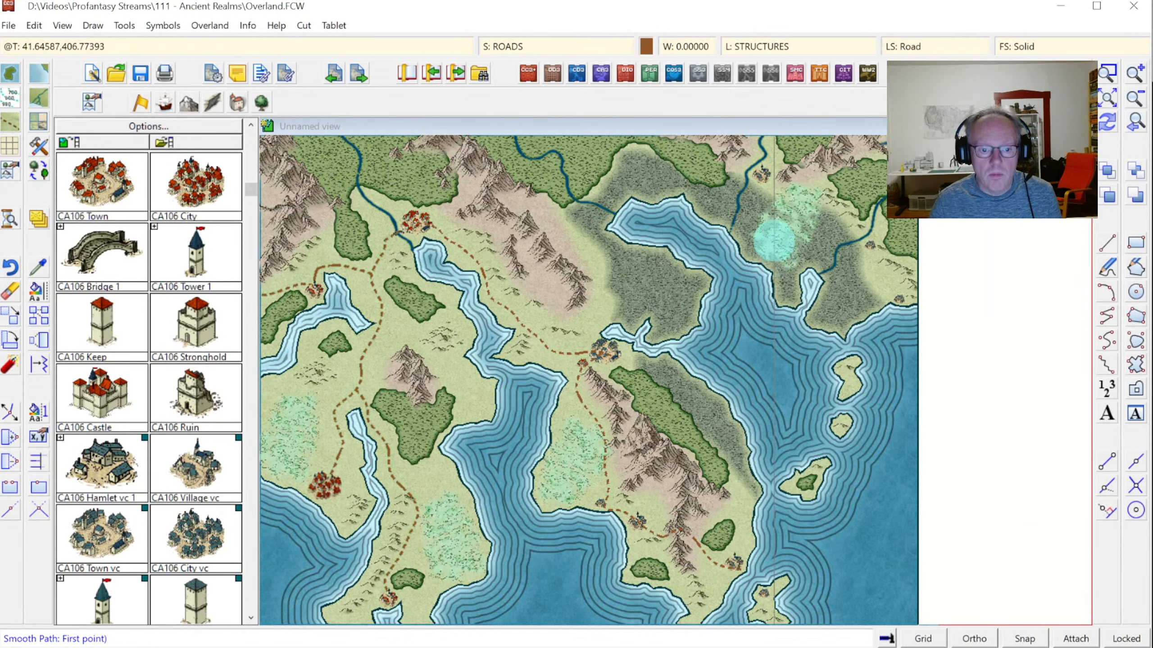
Place a teal CA106 Ruin vc at the northeastern river's mountain source and a CA106 Castle vc at the forest edge west of the inlet.
left_click(771, 242)
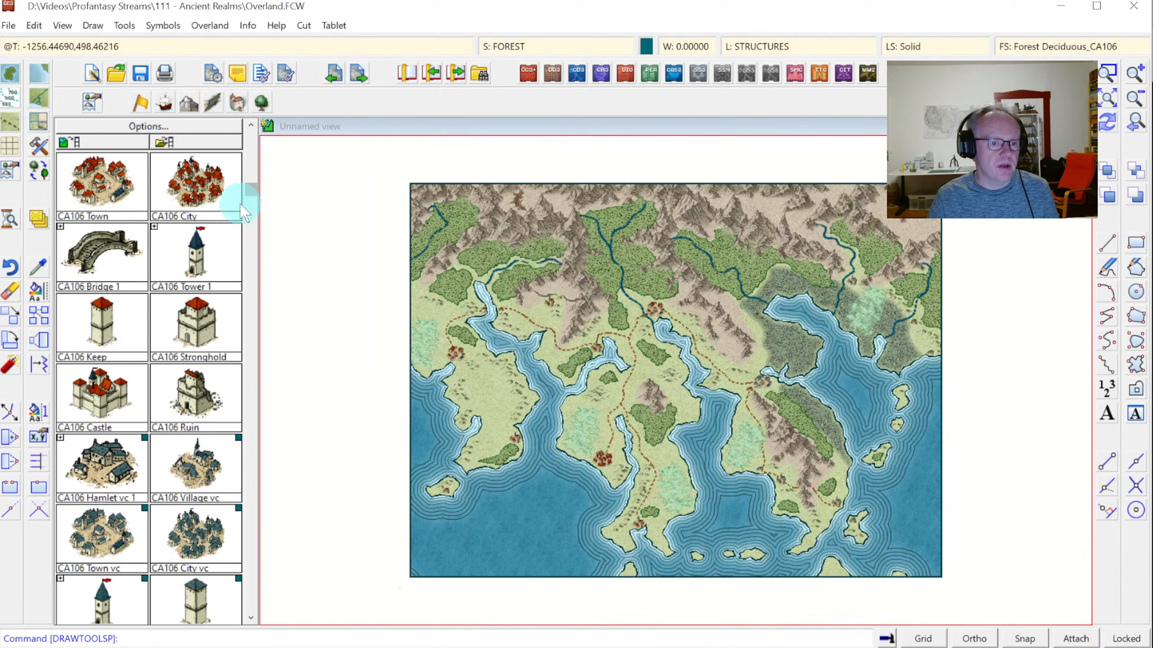
left_click(251, 450)
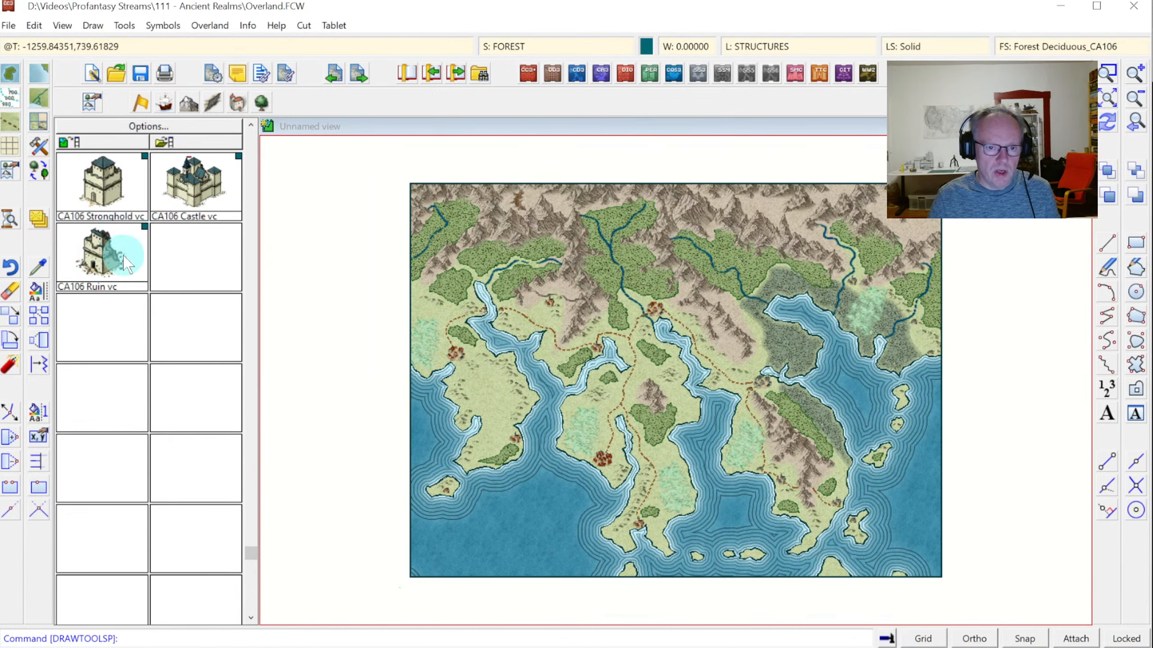
left_click(102, 266)
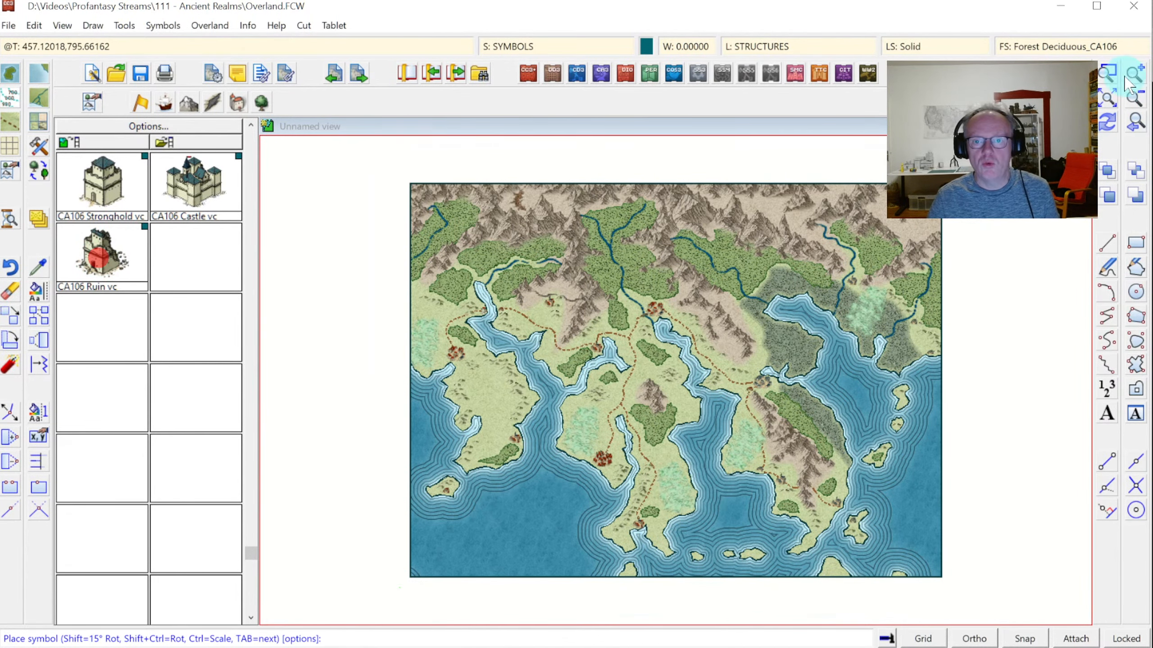
left_click(1107, 72)
left_click(743, 168)
left_click(957, 347)
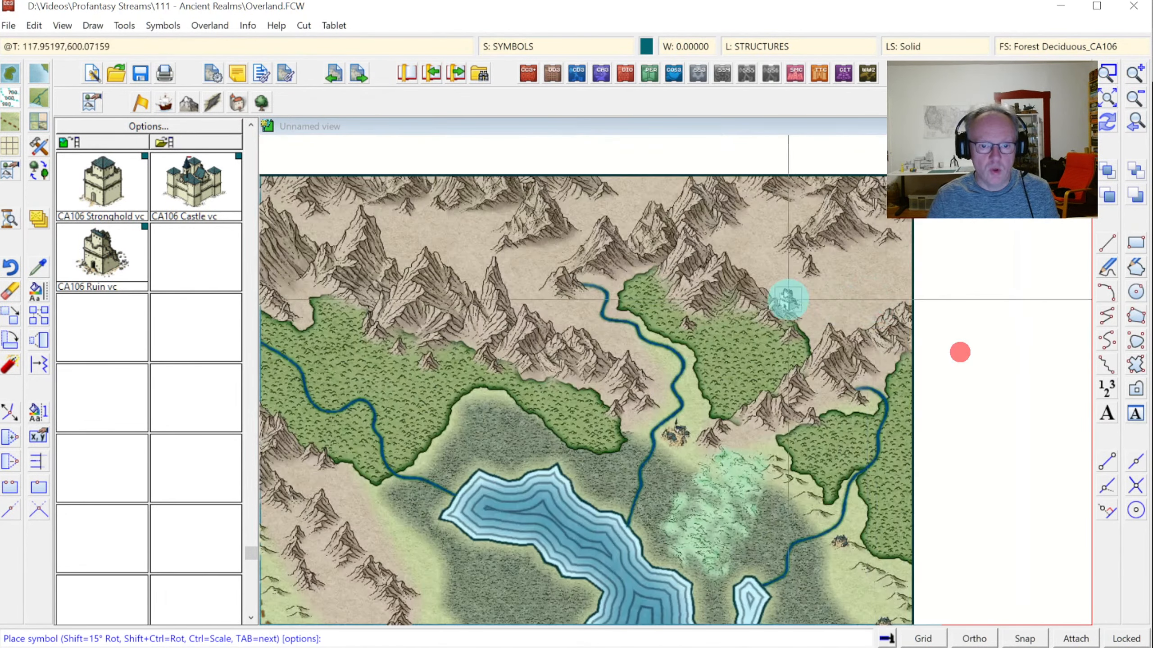
left_click(583, 298)
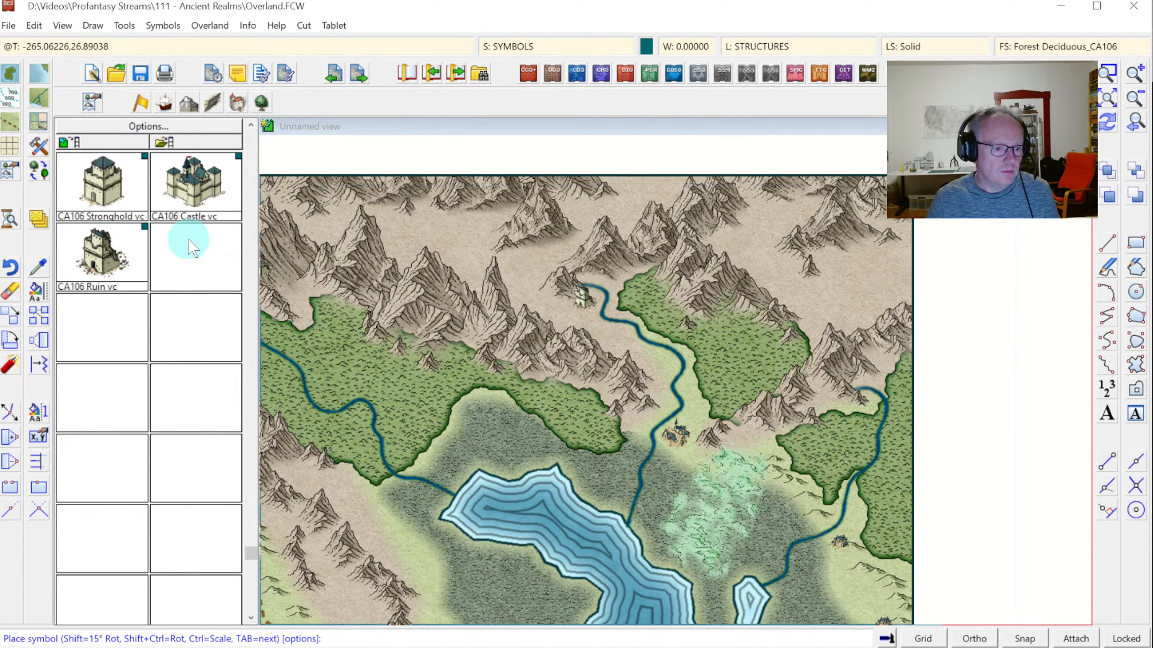
left_click(180, 222)
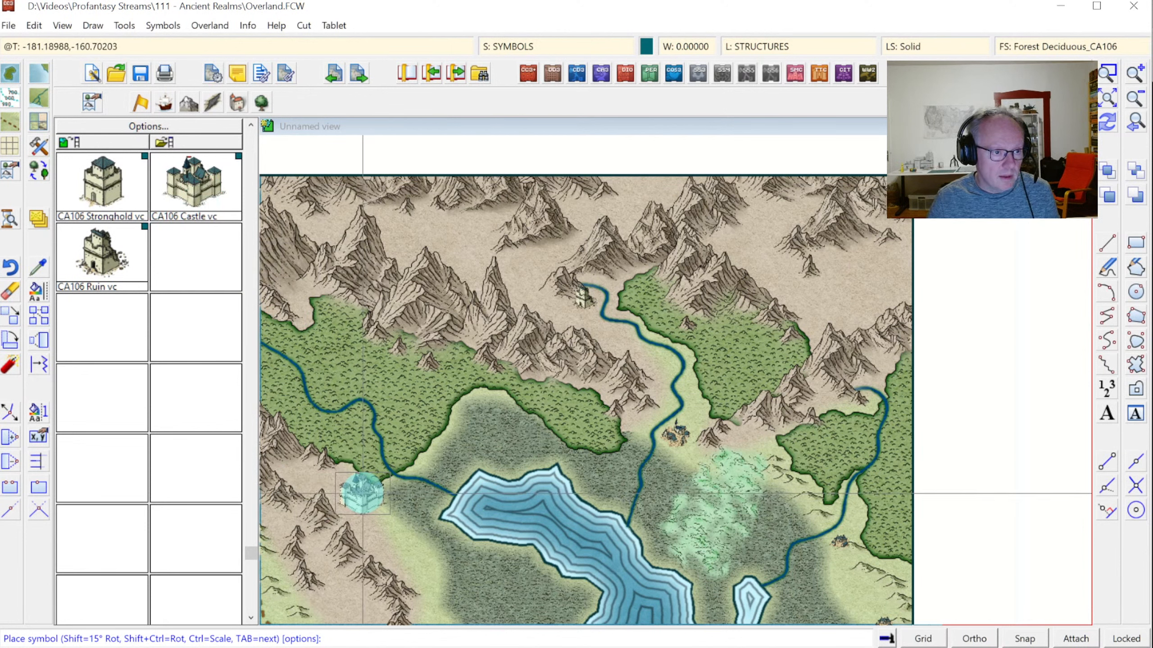
left_click(362, 492)
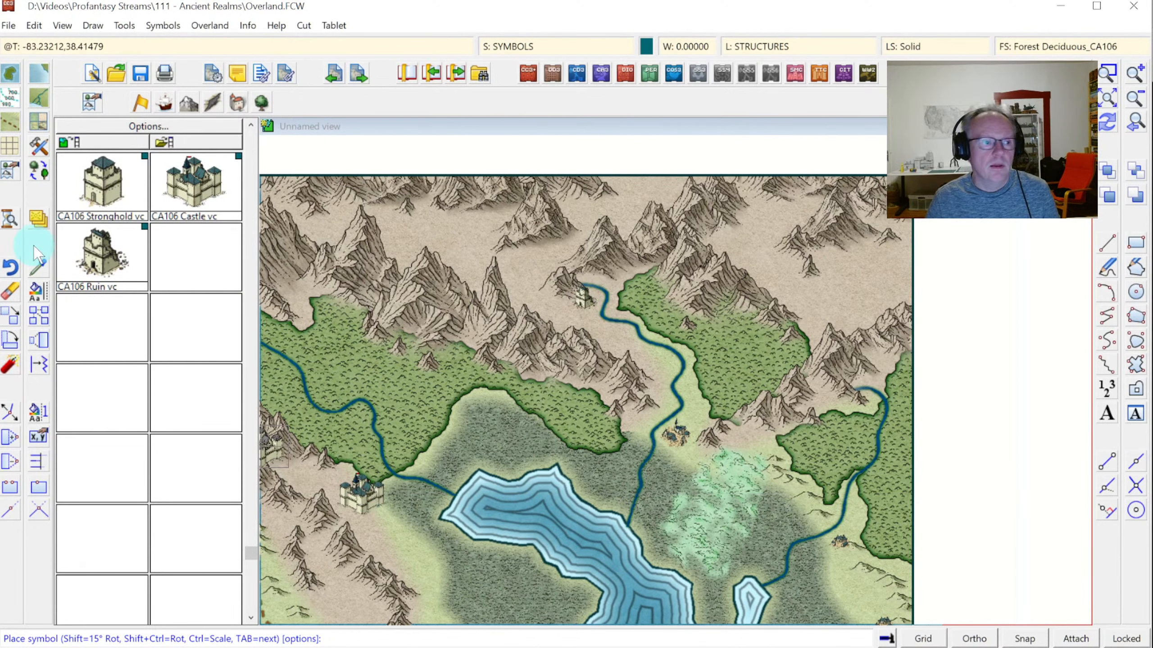
Draw a road from the castle north of the inlet to the river settlement, and another upriver to the mountain ruin.
left_click(8, 126)
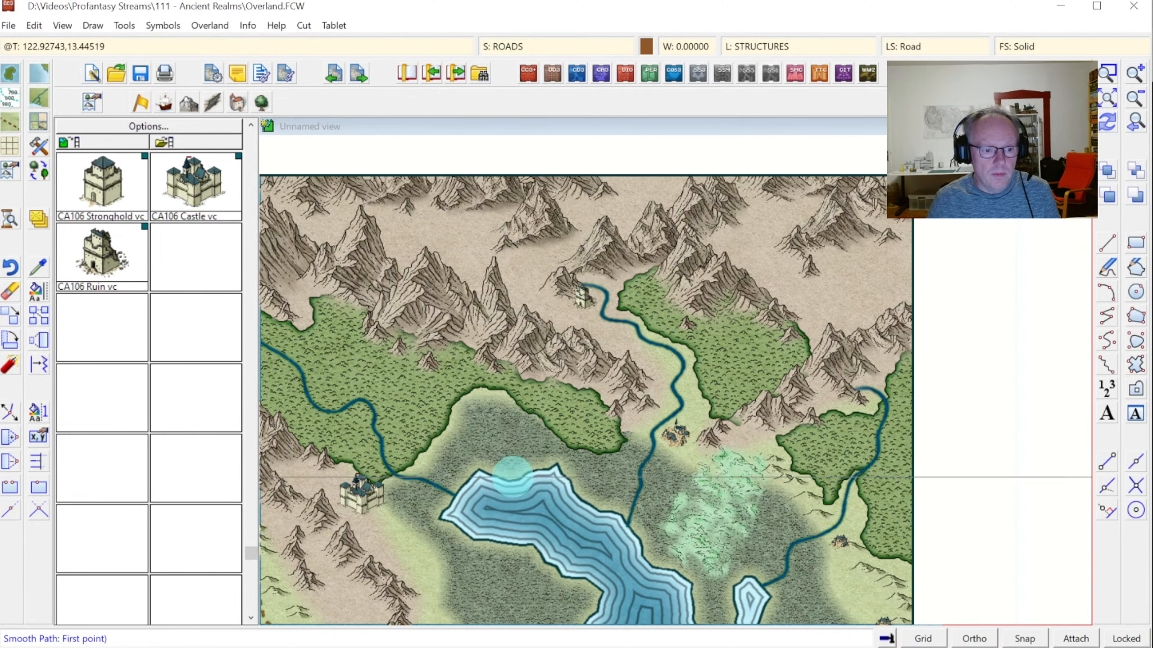
mouse_move(400, 495)
left_mouse_down()
mouse_move(427, 500)
mouse_move(473, 455)
mouse_move(550, 448)
mouse_move(607, 475)
mouse_move(669, 434)
left_mouse_up()
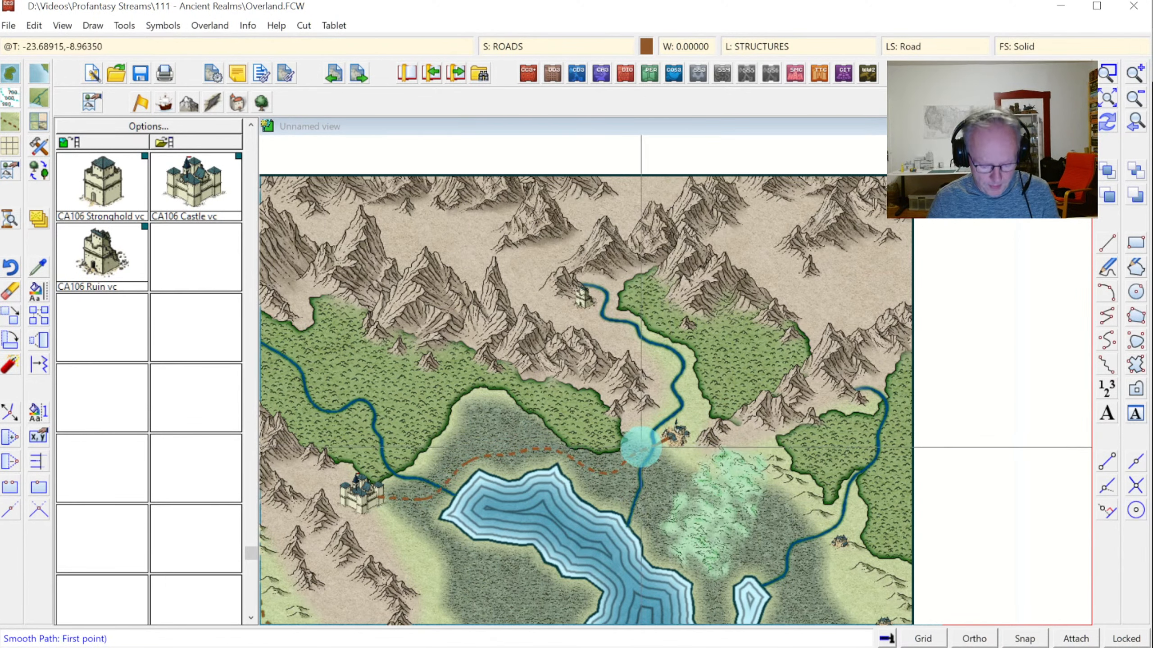
mouse_move(636, 448)
left_mouse_down()
mouse_move(638, 427)
mouse_move(664, 404)
mouse_move(656, 363)
mouse_move(577, 313)
left_mouse_up()
right_click(564, 332)
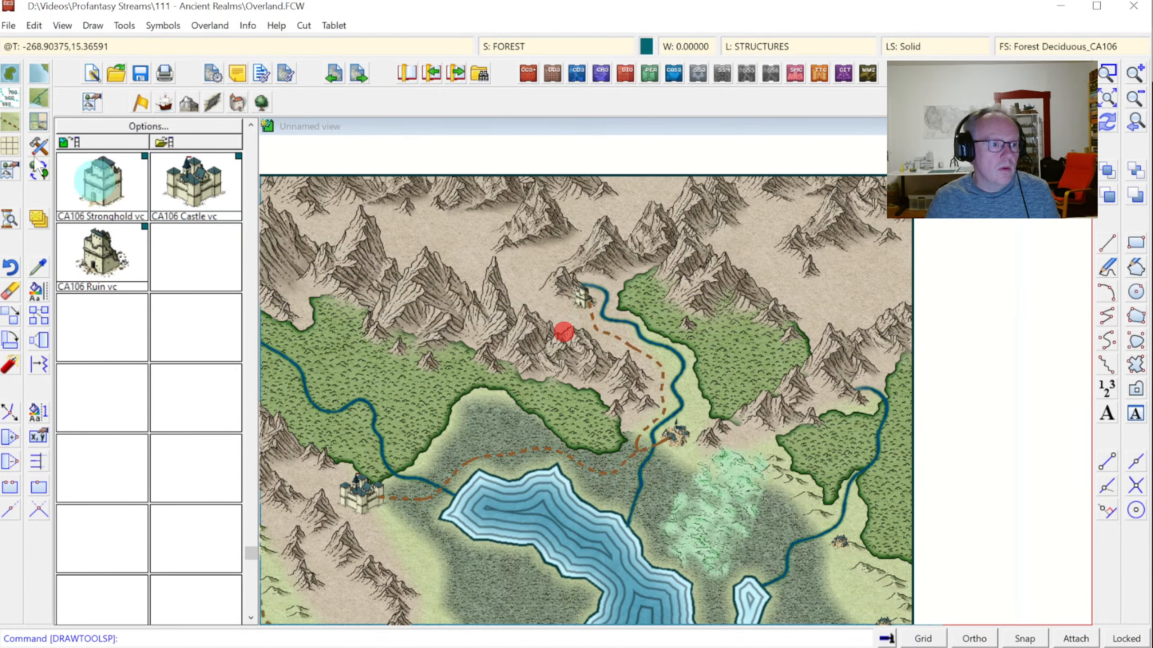
Change the road leading upriver to the mountain ruin to match the Road, Path drawing tool.
left_click(8, 123)
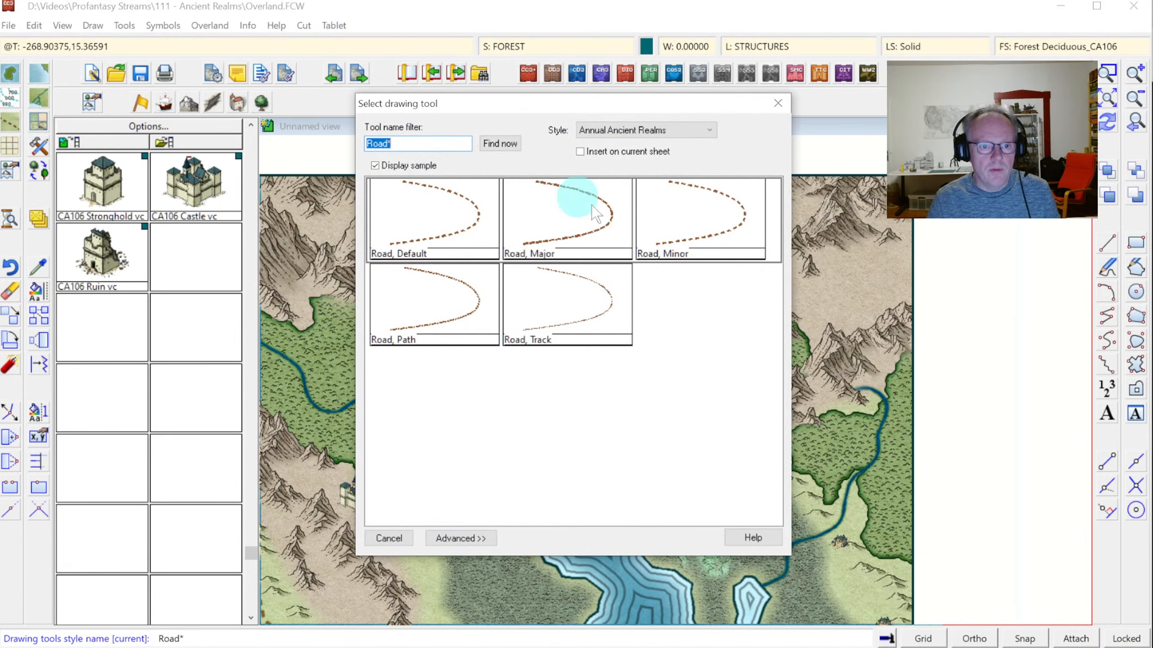
left_click(602, 307)
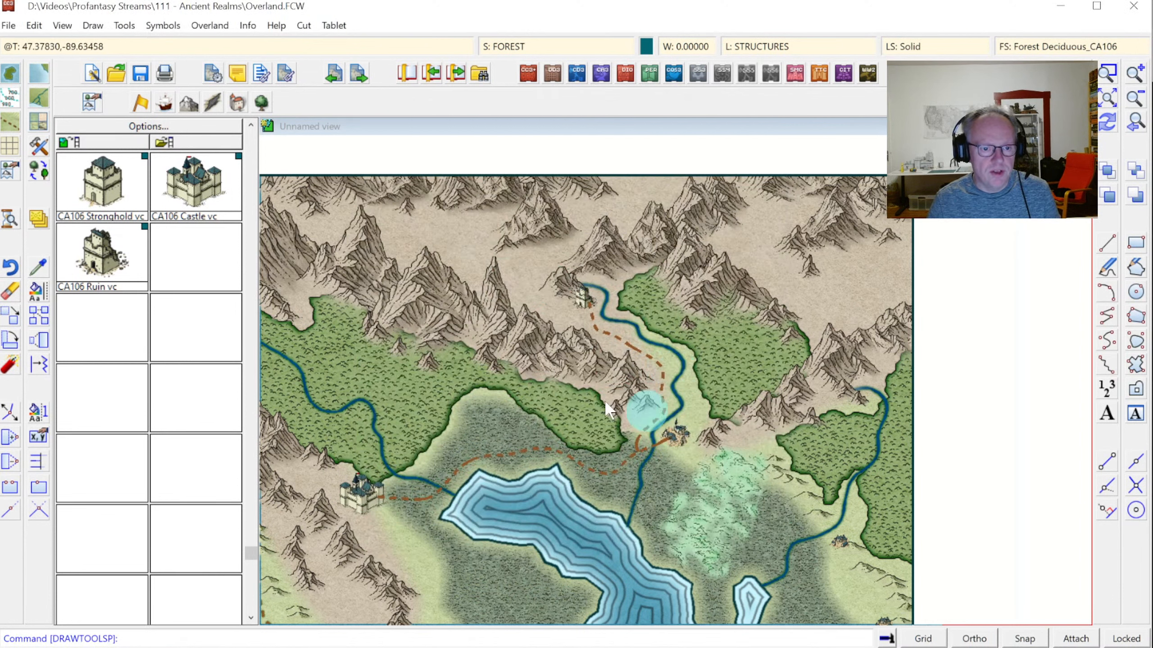
left_click(33, 297)
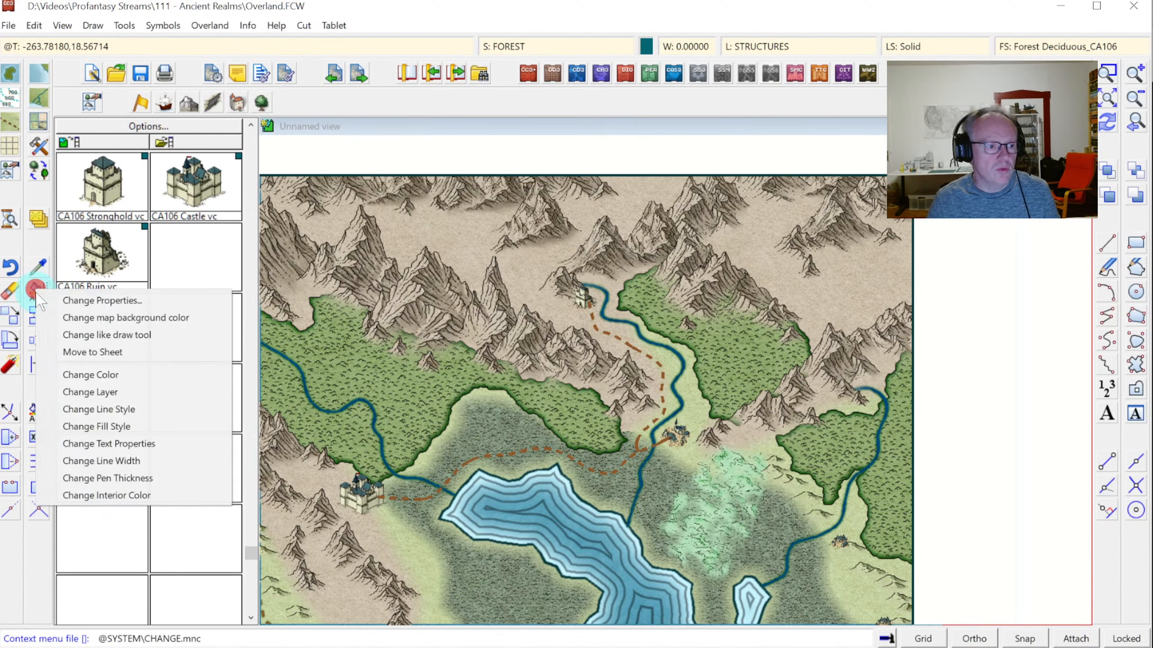
left_click(84, 334)
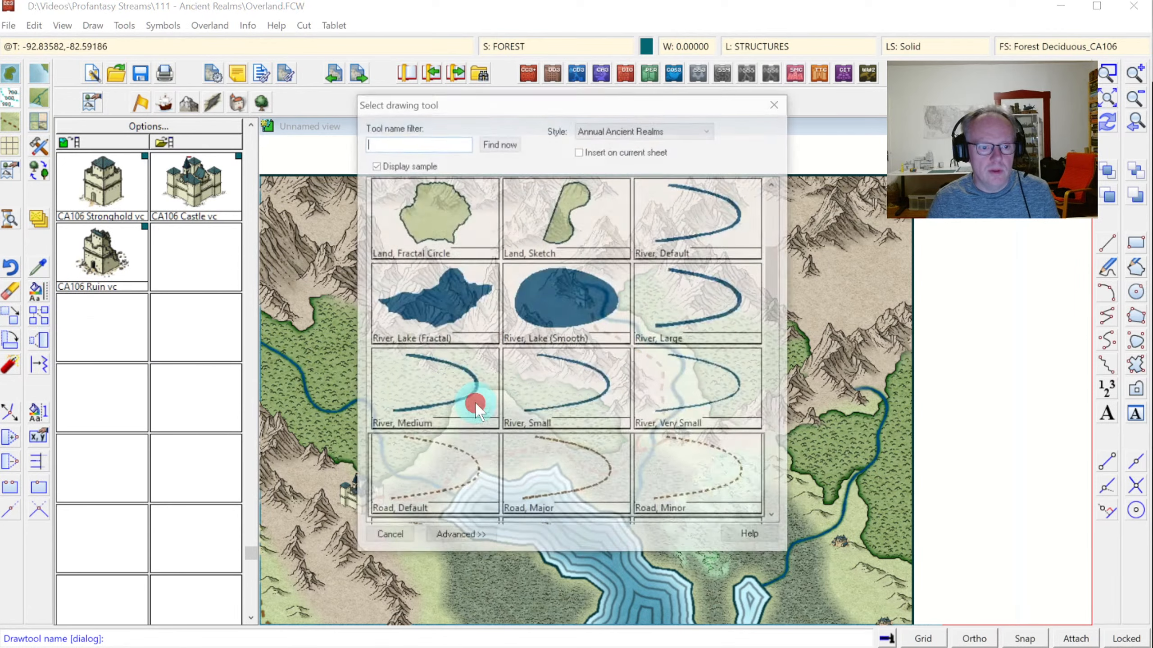
left_click(775, 518)
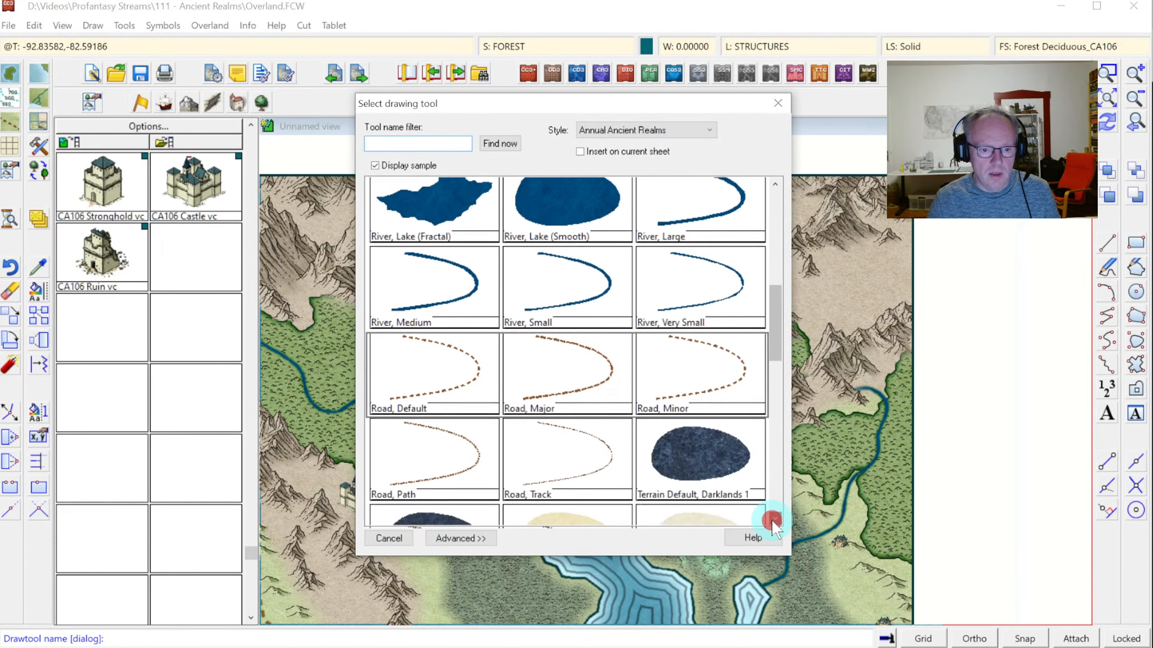
left_click(775, 519)
double_click(464, 382)
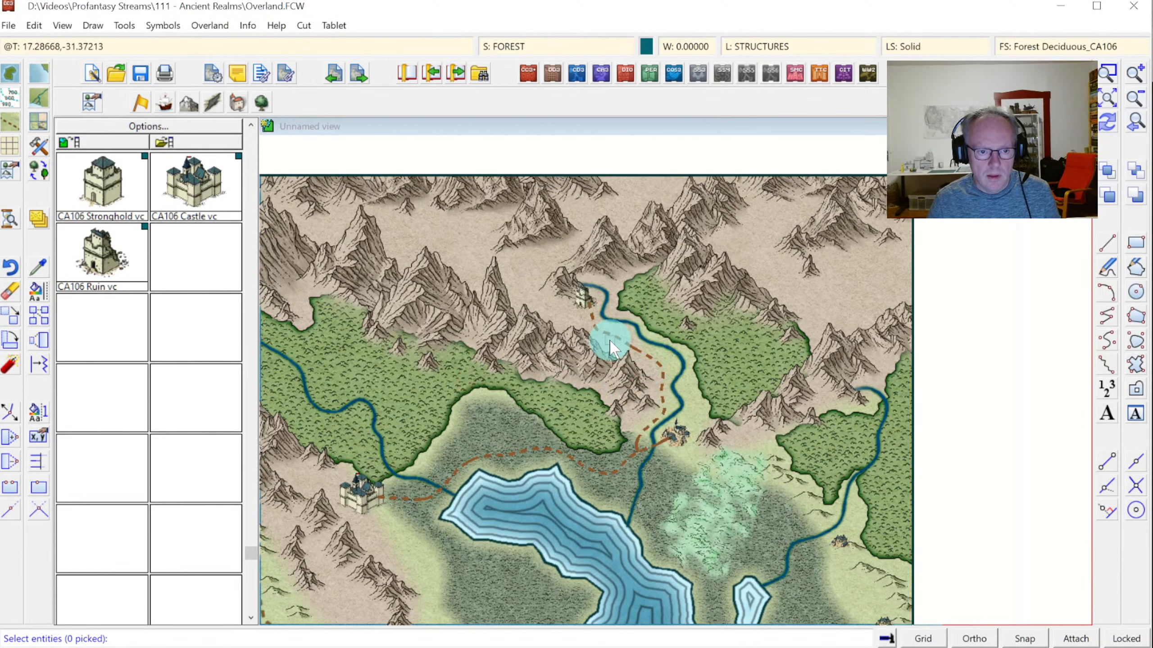
key("d")
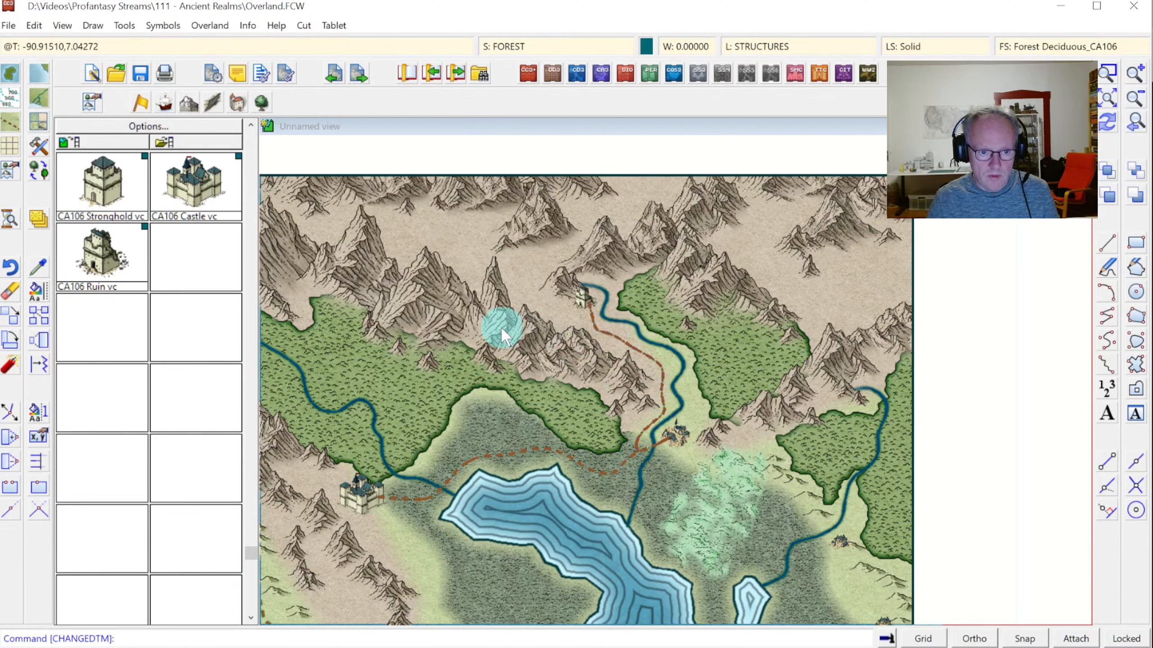
left_click(825, 244)
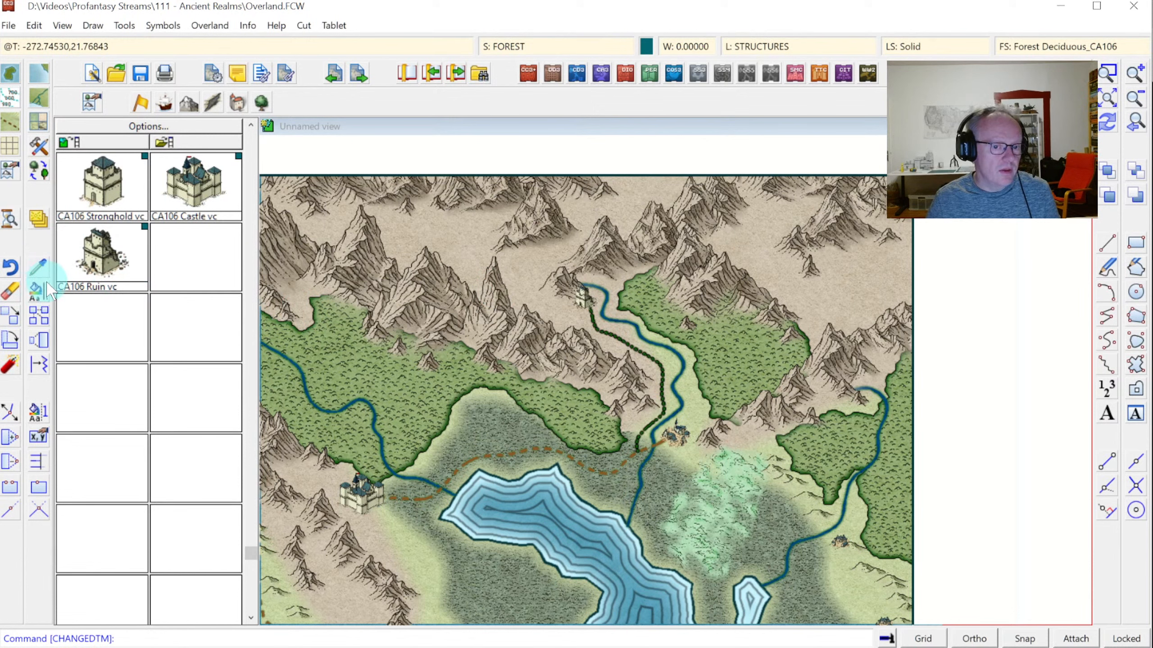
Move the path leading to the mountain ruin from the FOREST sheet to the ROADS FRONT sheet.
right_click(37, 224)
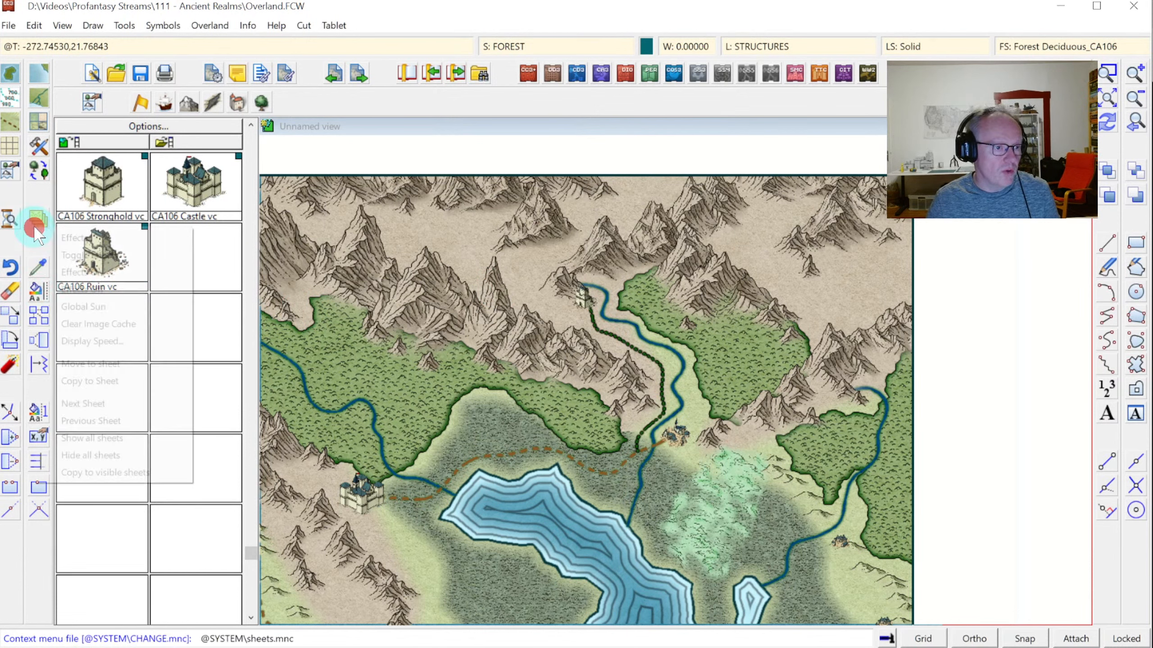
left_click(86, 361)
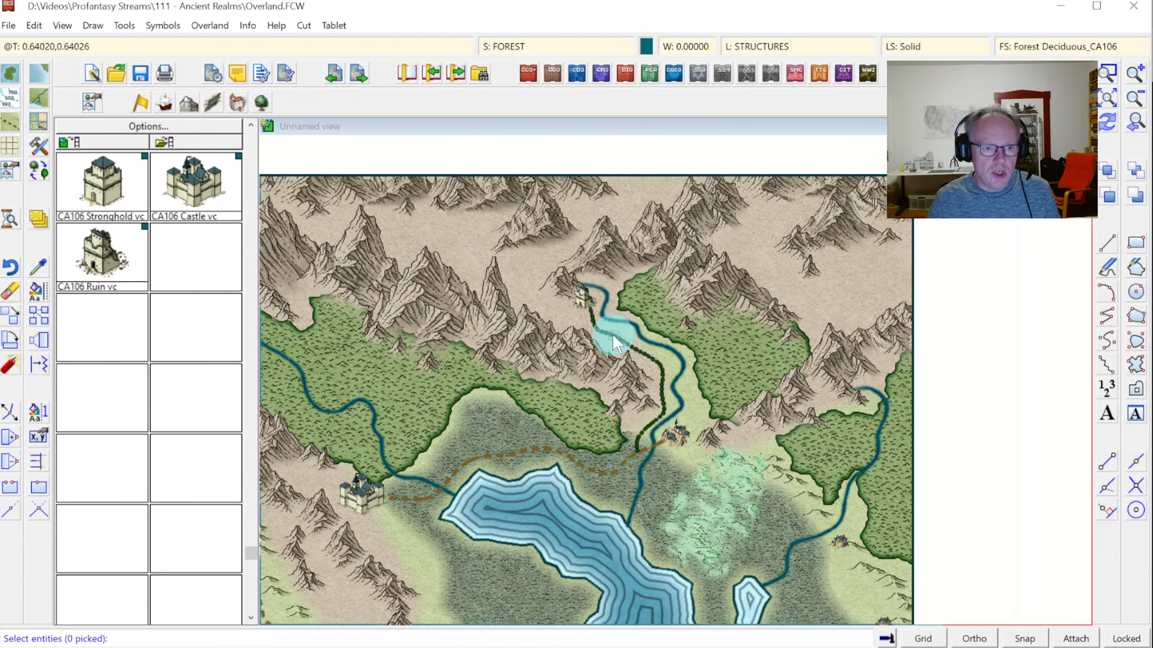
right_click(529, 262)
left_click(530, 265)
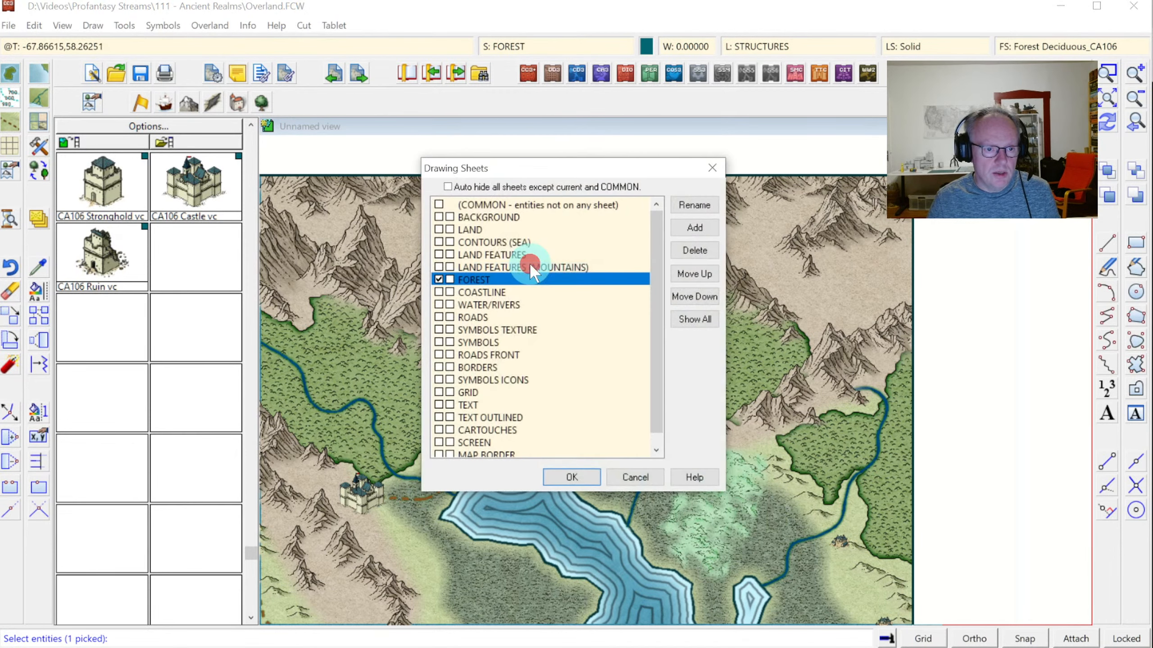
left_click(480, 352)
left_click(571, 477)
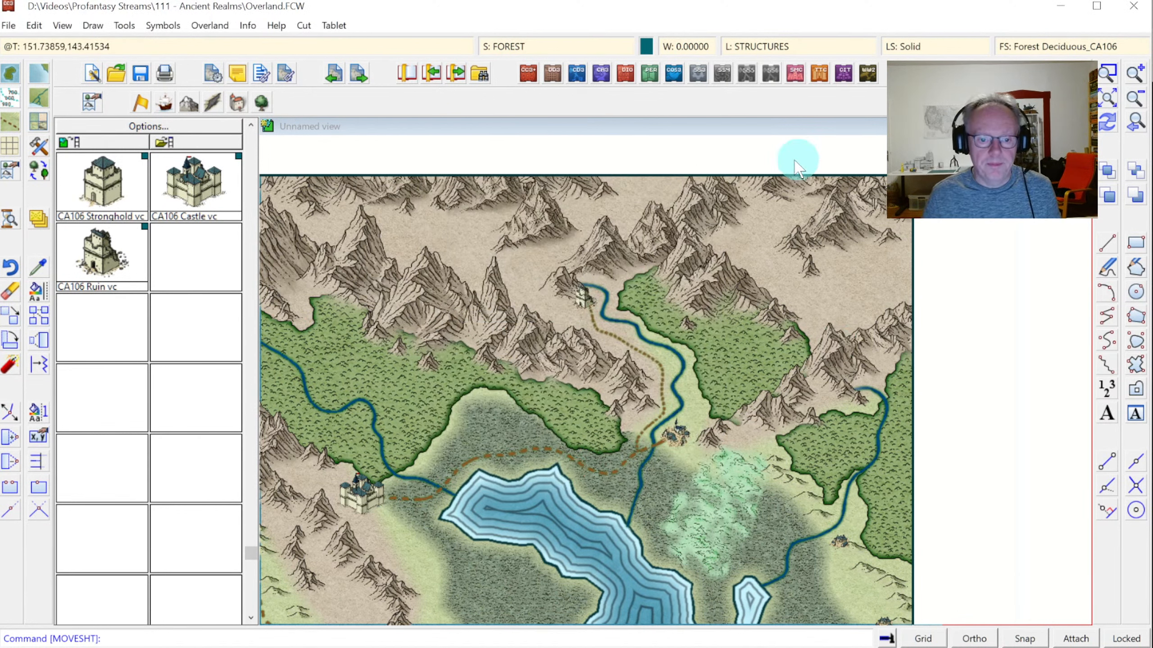
Show the whole map and load the CA106 Borders symbol catalog.
left_click(1107, 97)
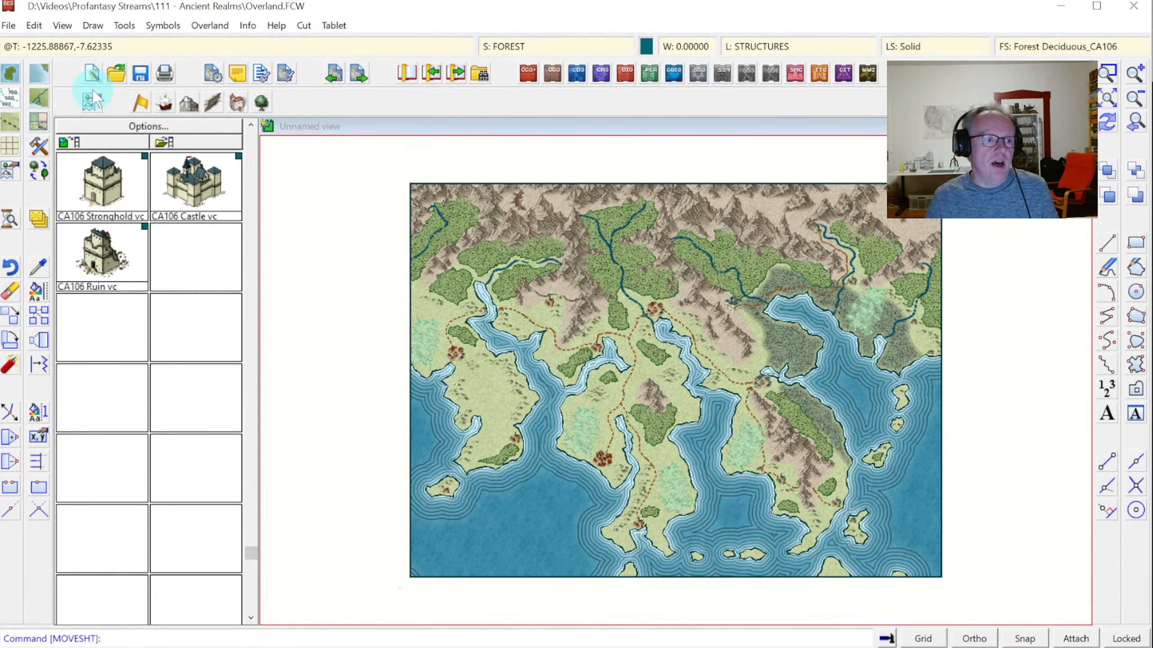
left_click(93, 104)
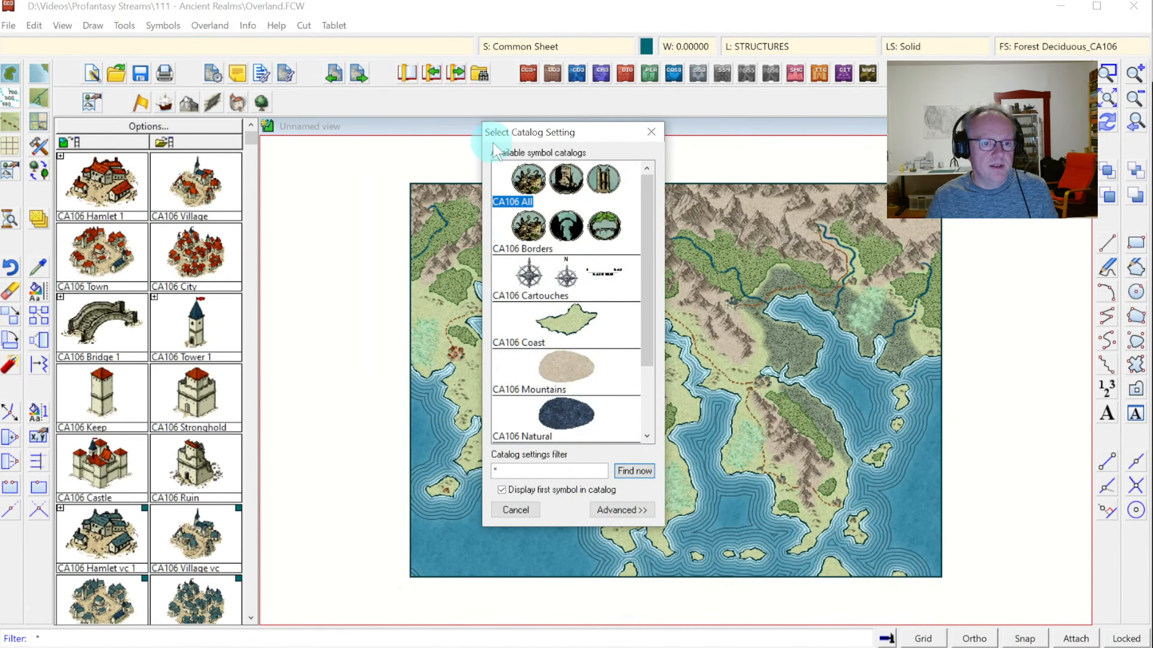
double_click(528, 236)
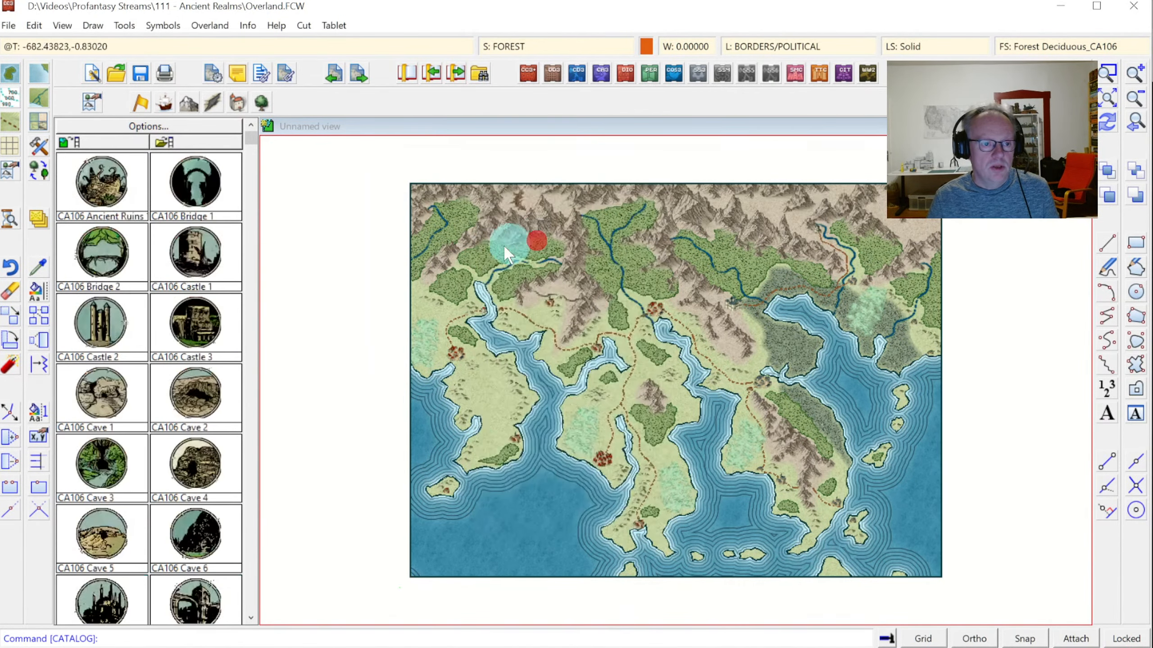
Look through the round vignettes in the Borders catalog, from bridges and castles to monasteries, obelisks and palaces.
left_click(250, 617)
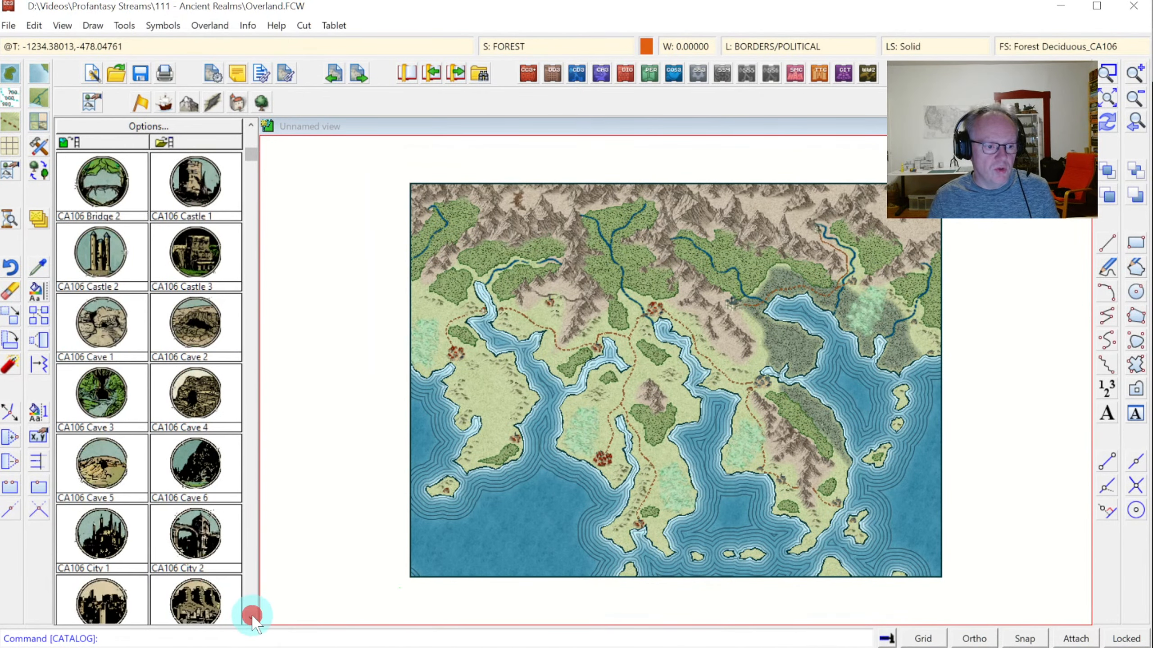
left_click(251, 618)
left_click(251, 618)
left_click(251, 618)
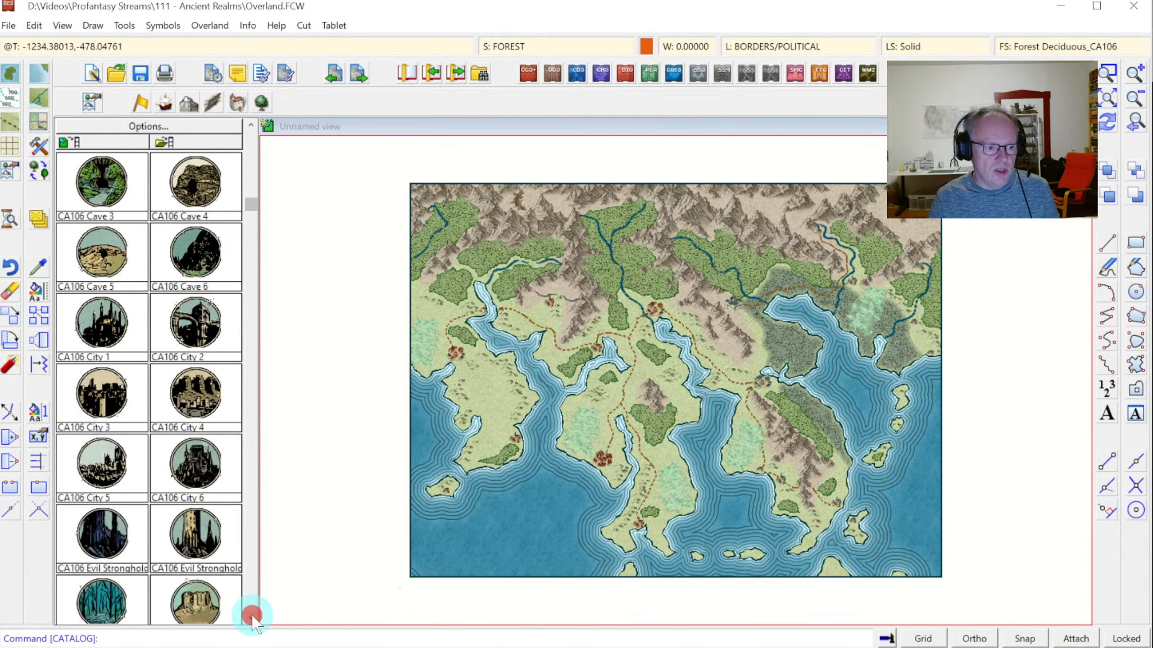
left_click(250, 617)
left_click(251, 617)
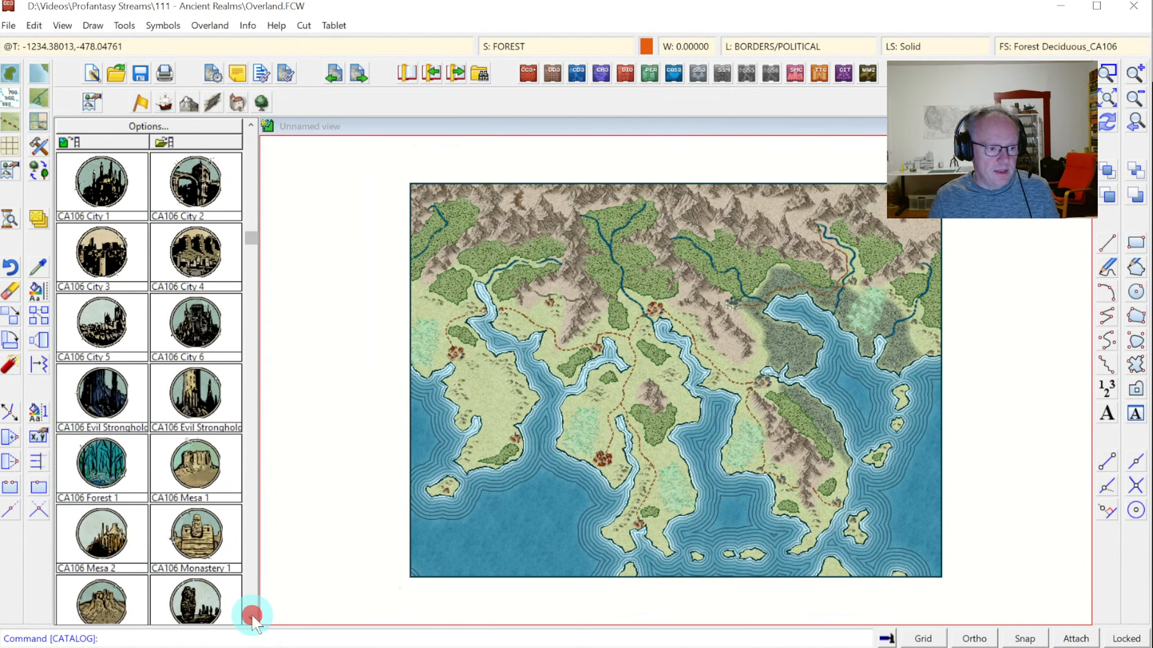
left_click(251, 618)
left_click(251, 618)
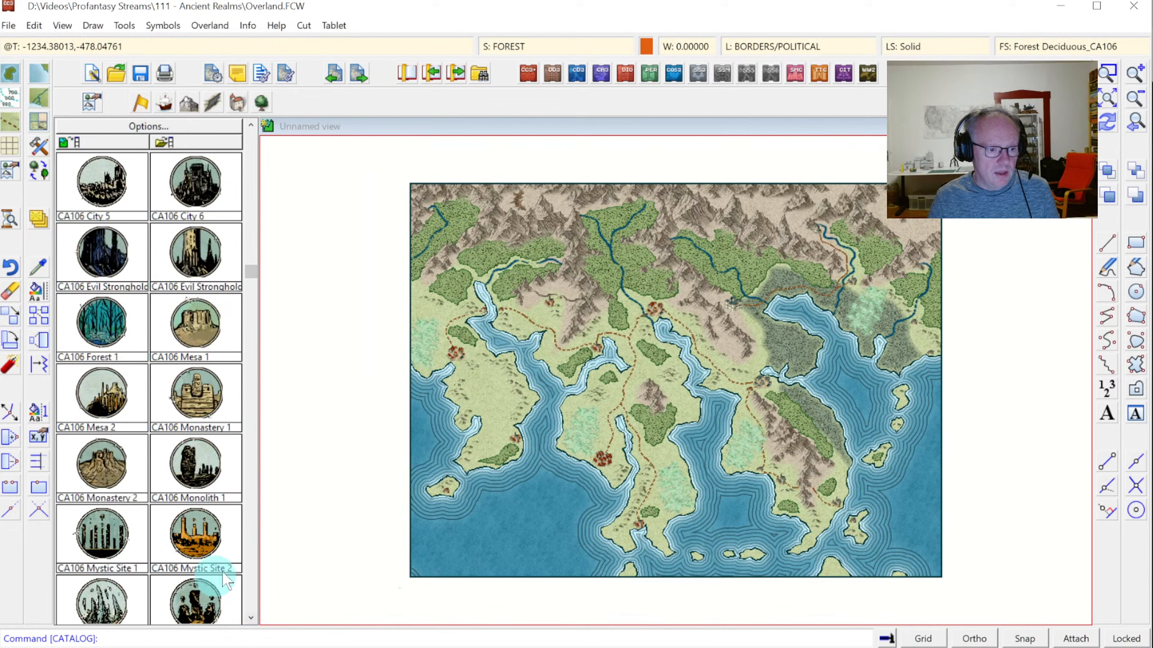
left_click(251, 618)
left_click(251, 617)
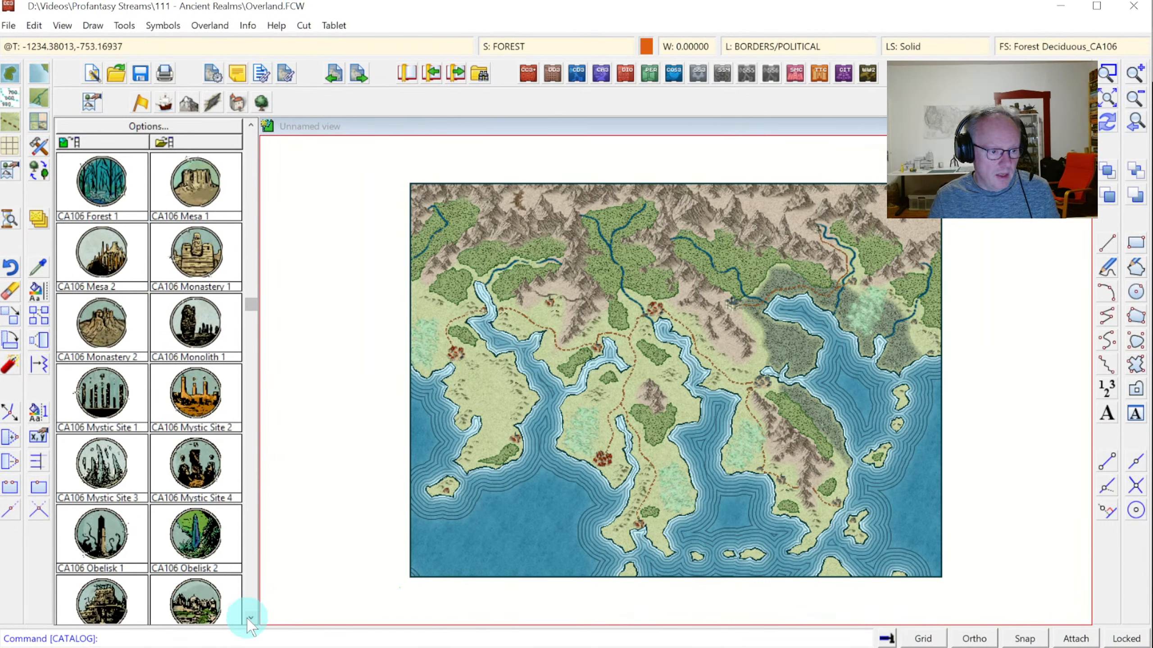
left_click(246, 618)
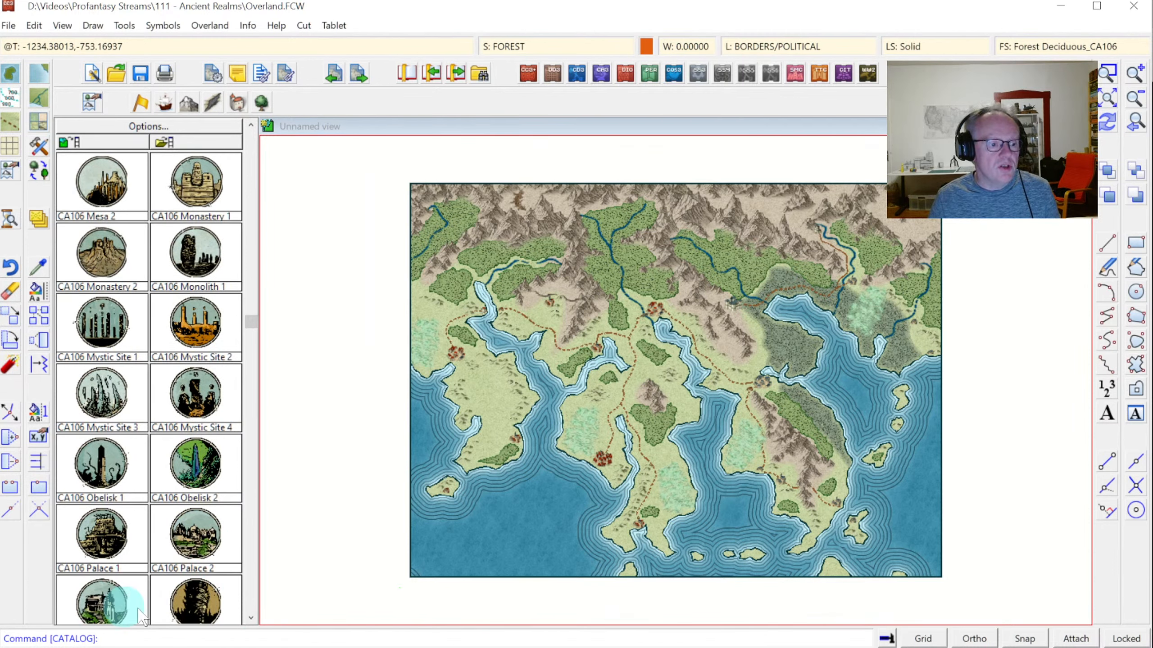
left_click(251, 620)
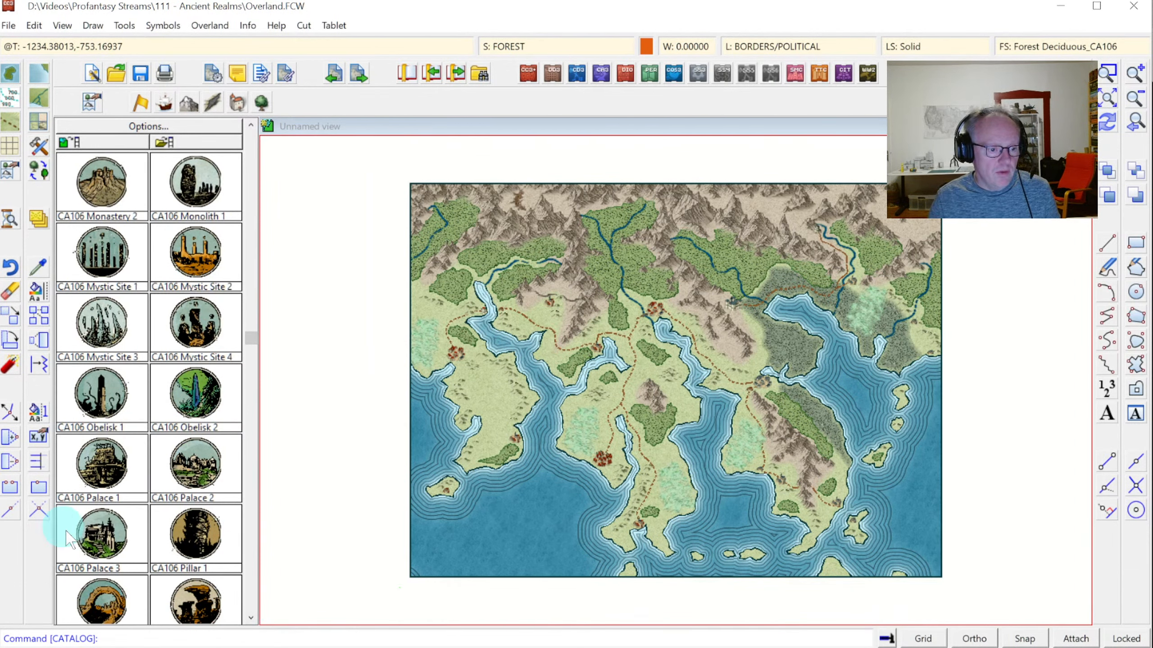
Place a CA106 Palace 3 vignette just southeast of the red-roofed coastal city on the central peninsula.
left_click(98, 536)
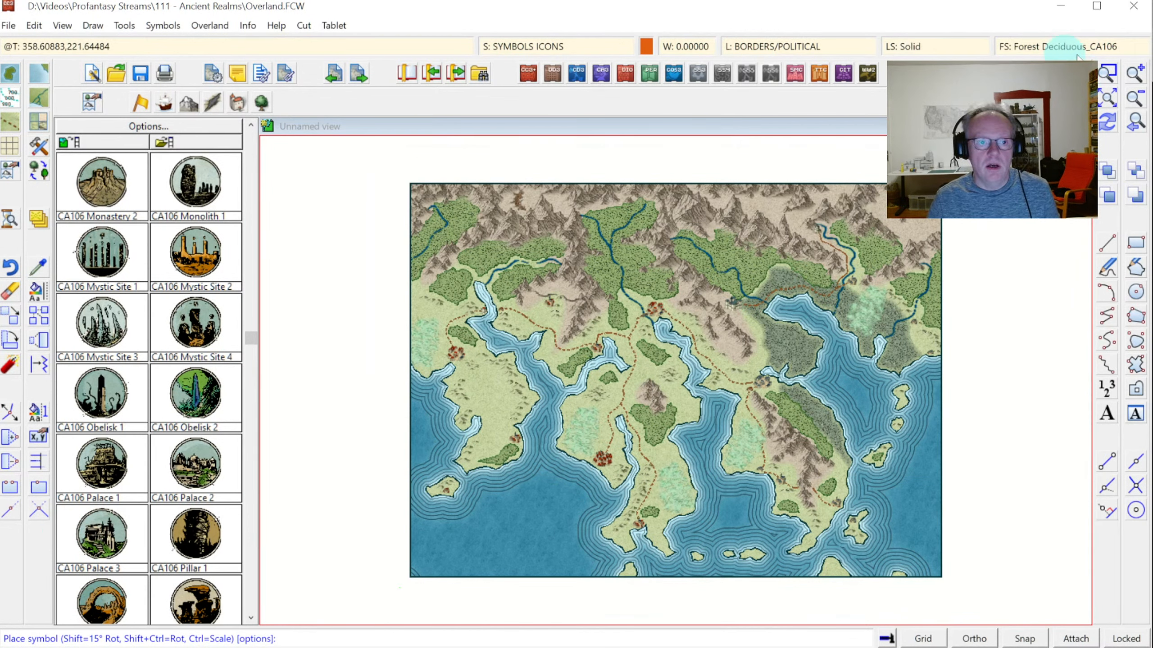
left_click(1107, 74)
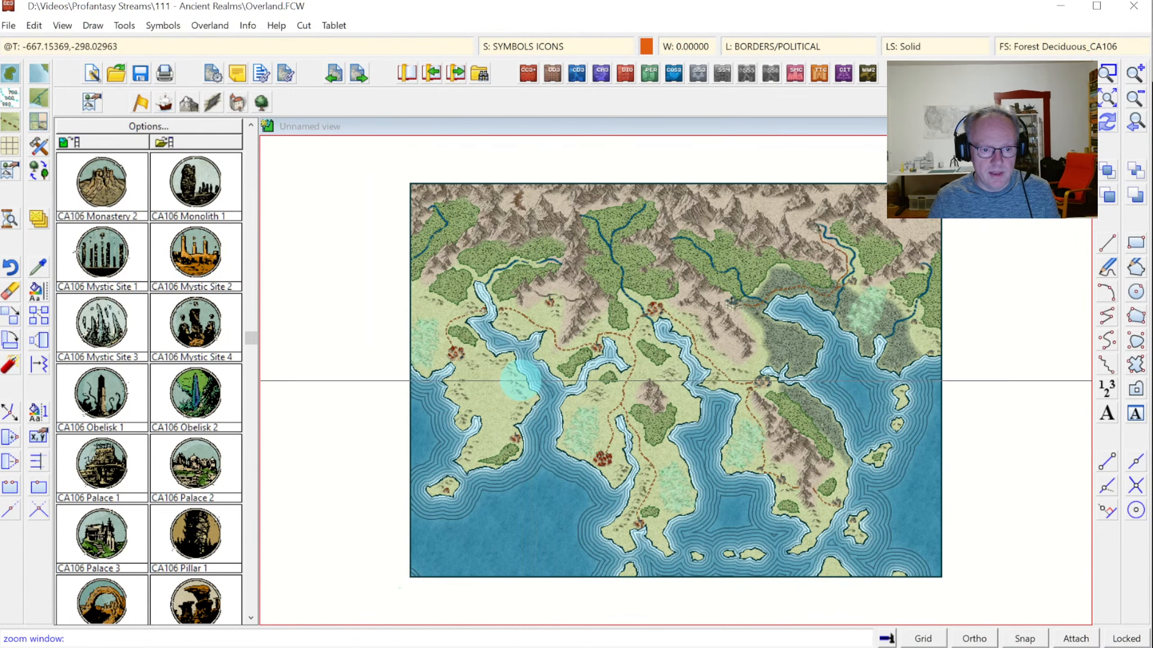
left_click(540, 412)
left_click(661, 501)
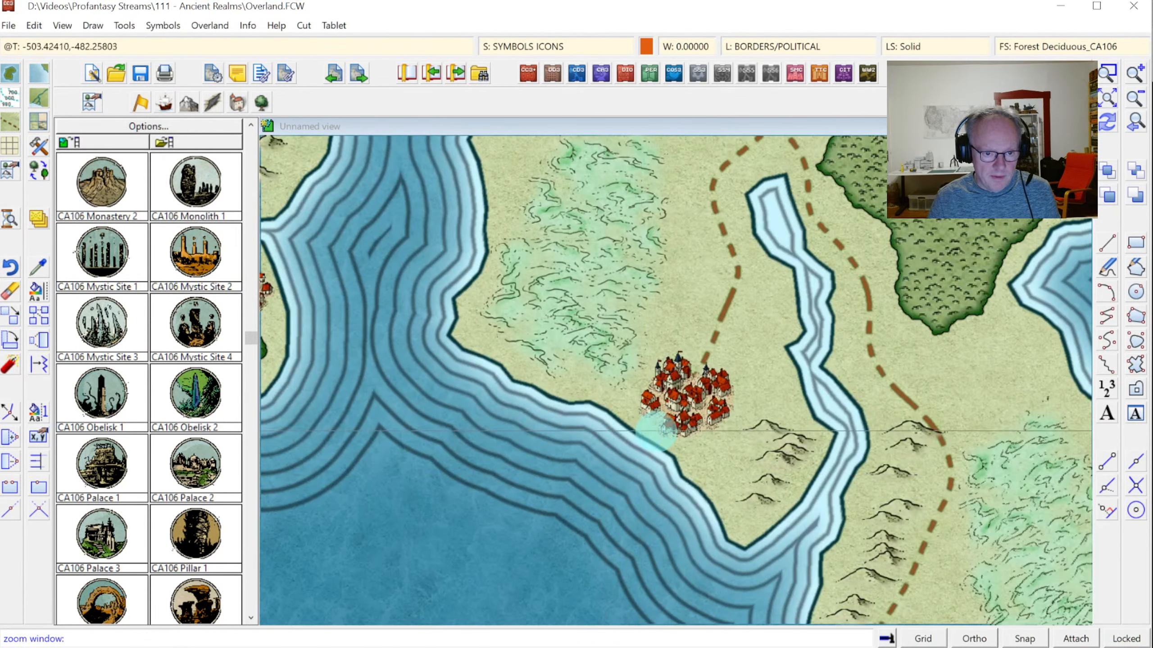
left_click(123, 534)
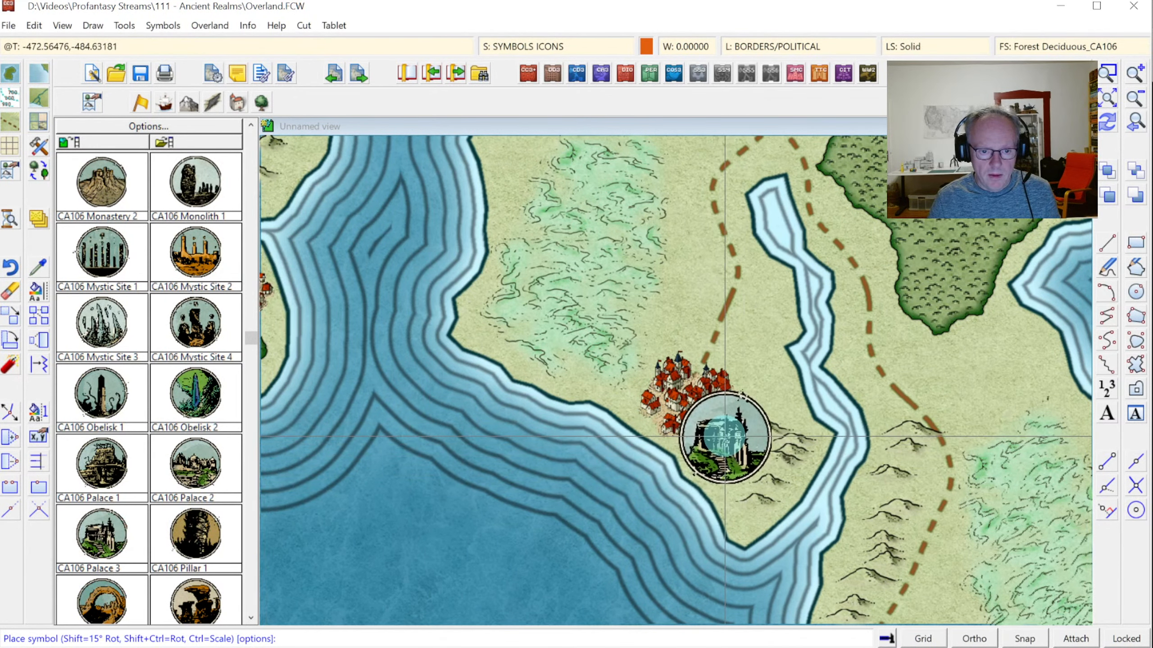
left_click(725, 433)
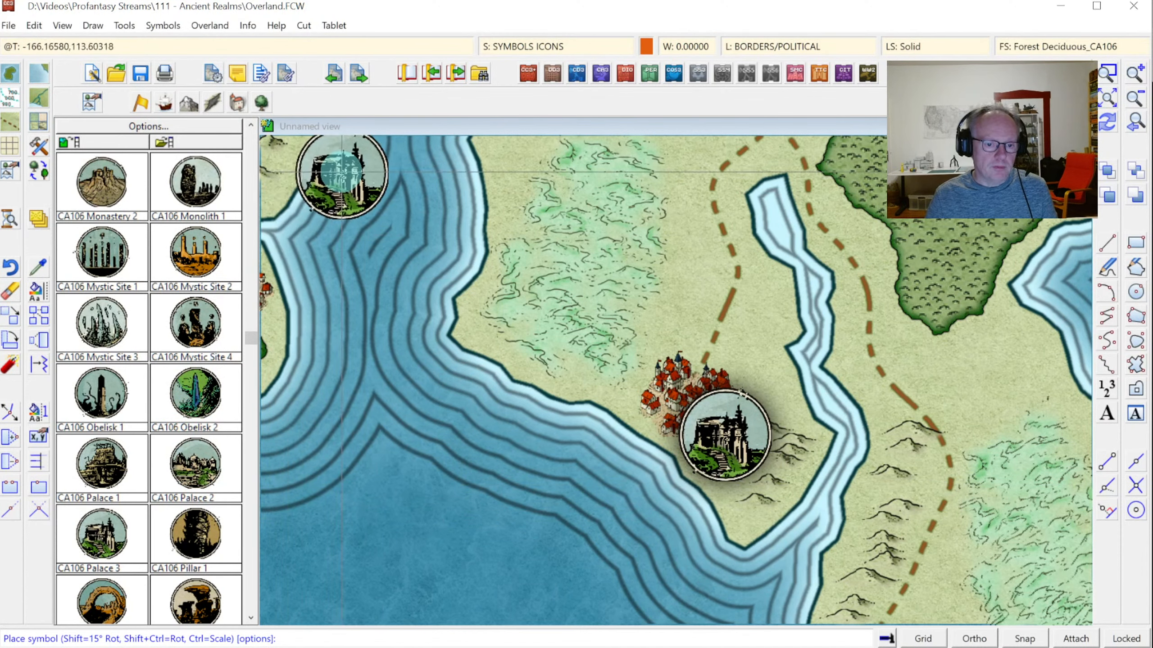
Set the drawing colour to black and make TEXT OUTLINED the current sheet.
left_click(264, 183)
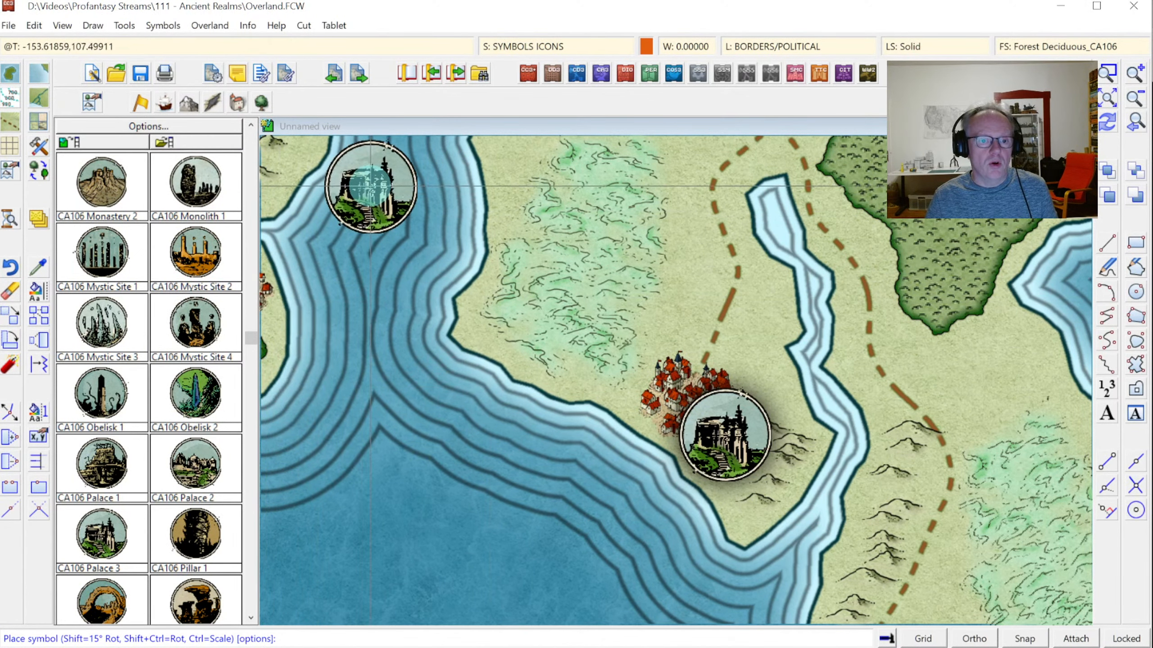
left_click(646, 48)
left_click(437, 238)
left_click(676, 239)
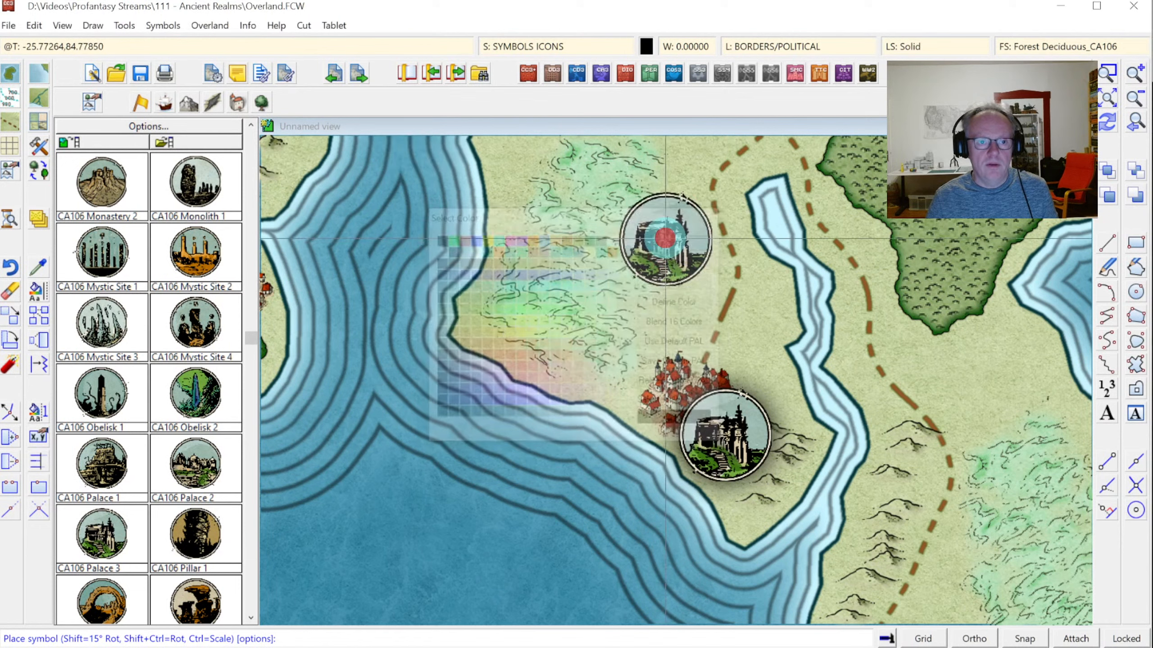
left_click(551, 42)
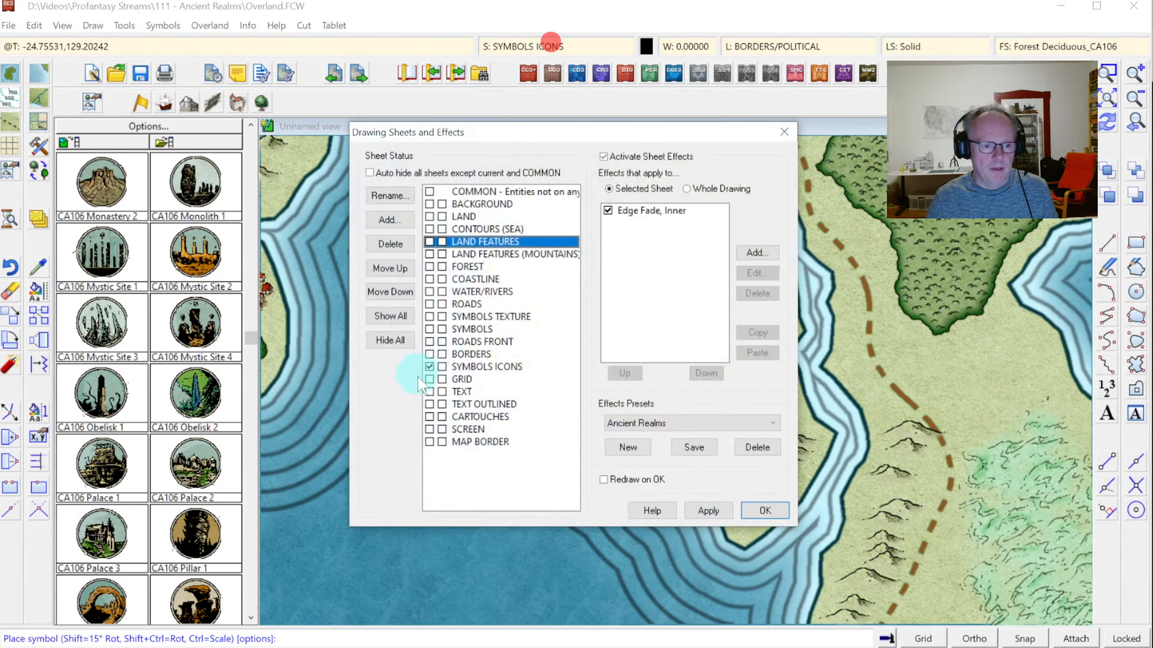
left_click(429, 404)
left_click(764, 511)
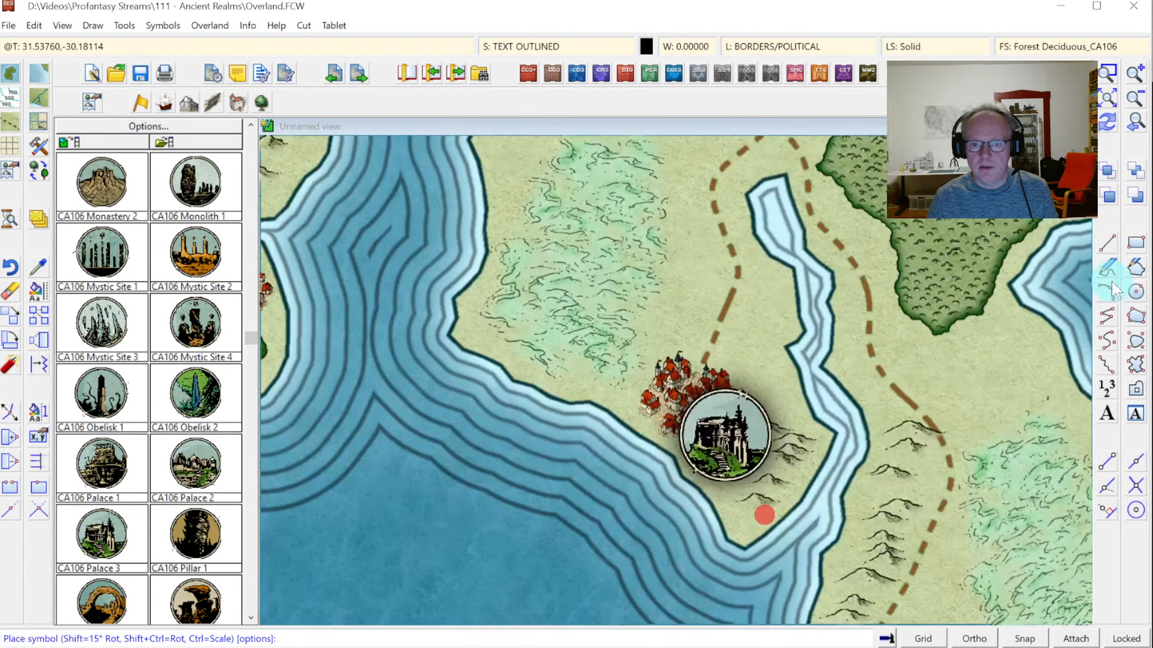
Label the coastal city "Duke's Landing", with right-justified text ending just above the city, and redraw the map.
left_click(1108, 414)
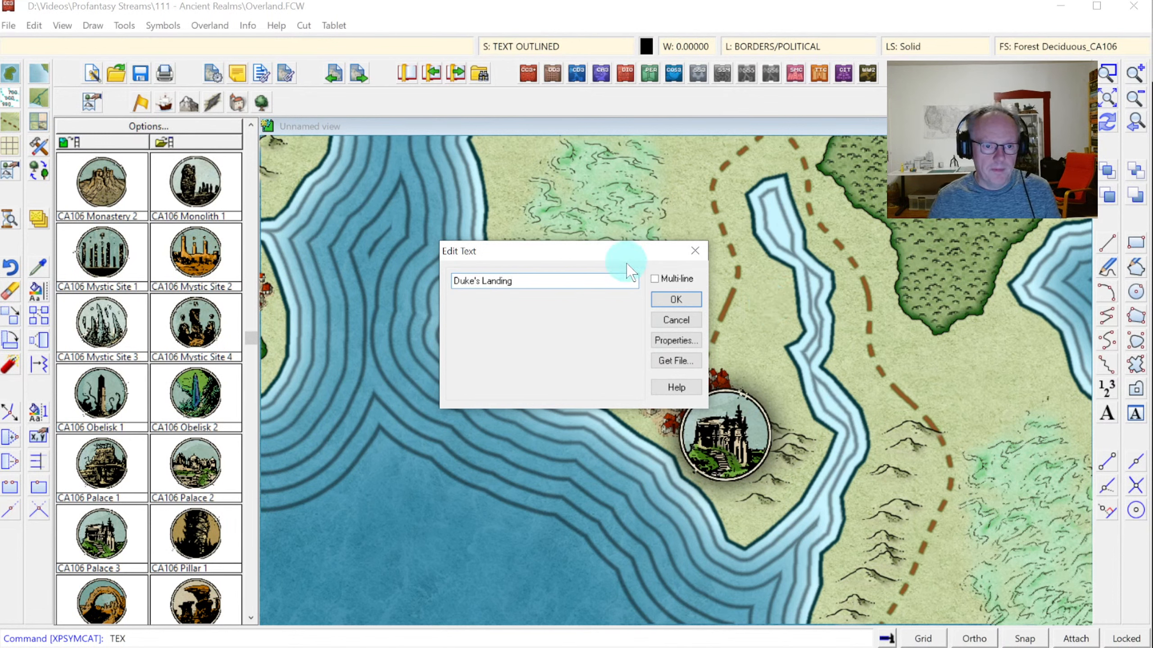
left_click(685, 304)
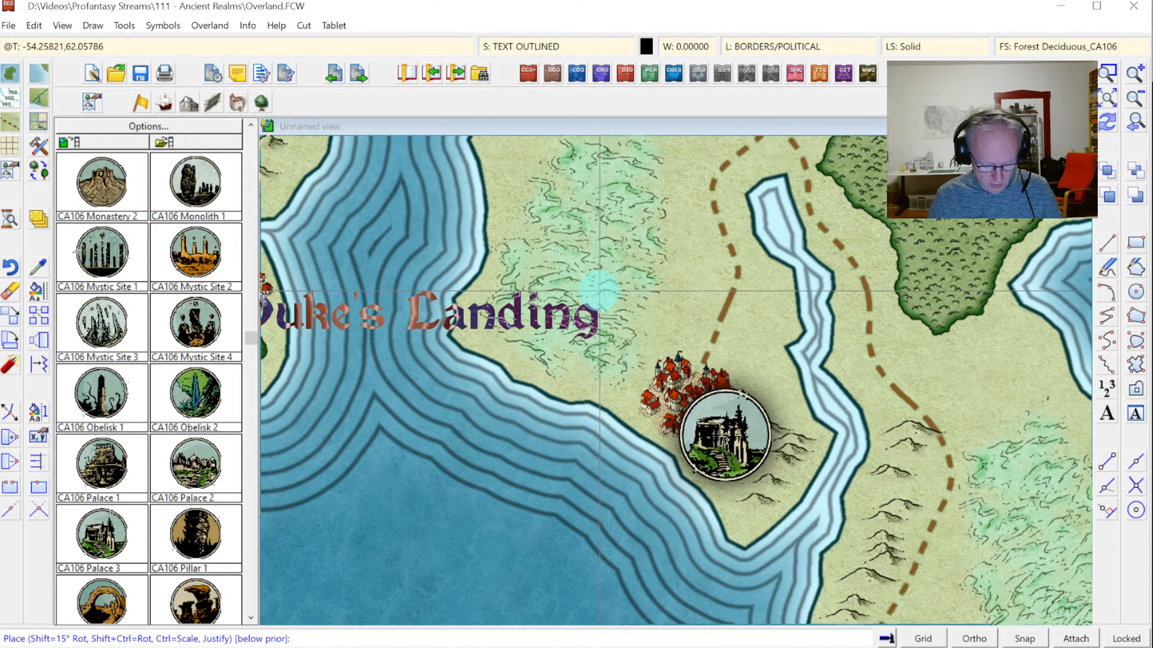
key("j")
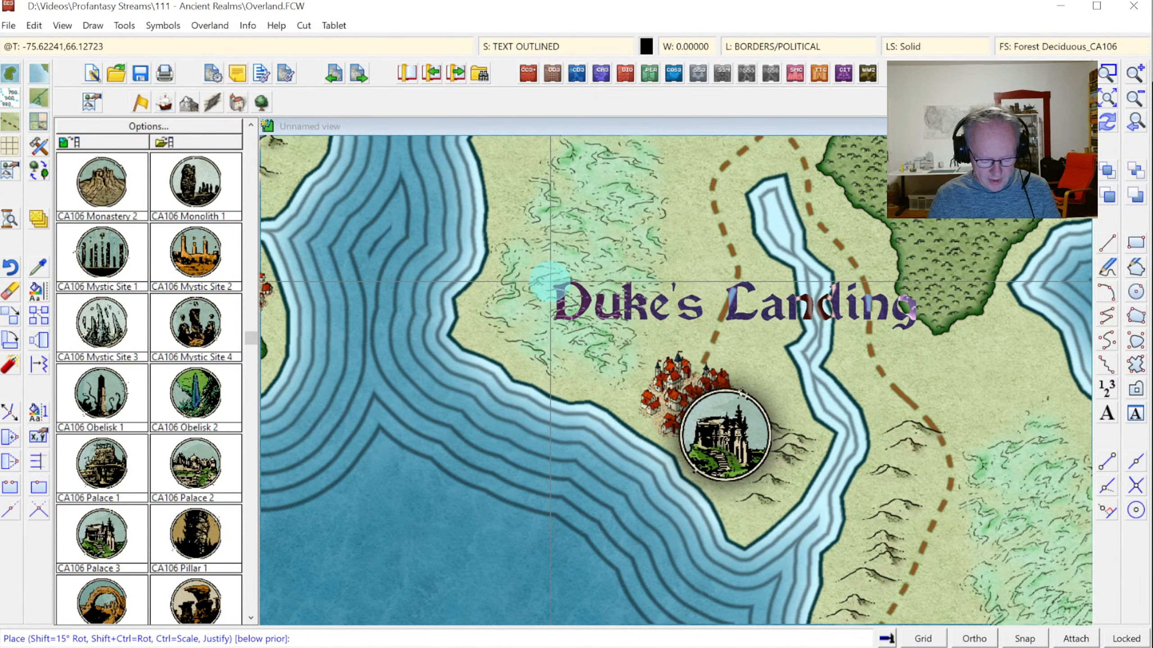
key("j")
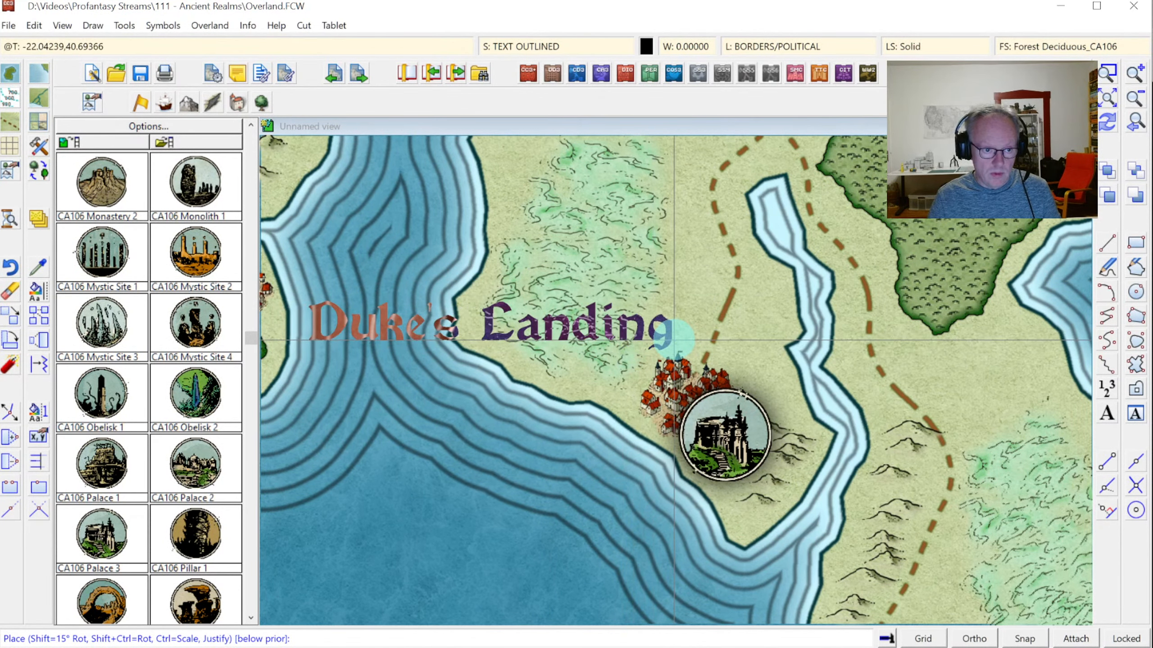
left_click(673, 338)
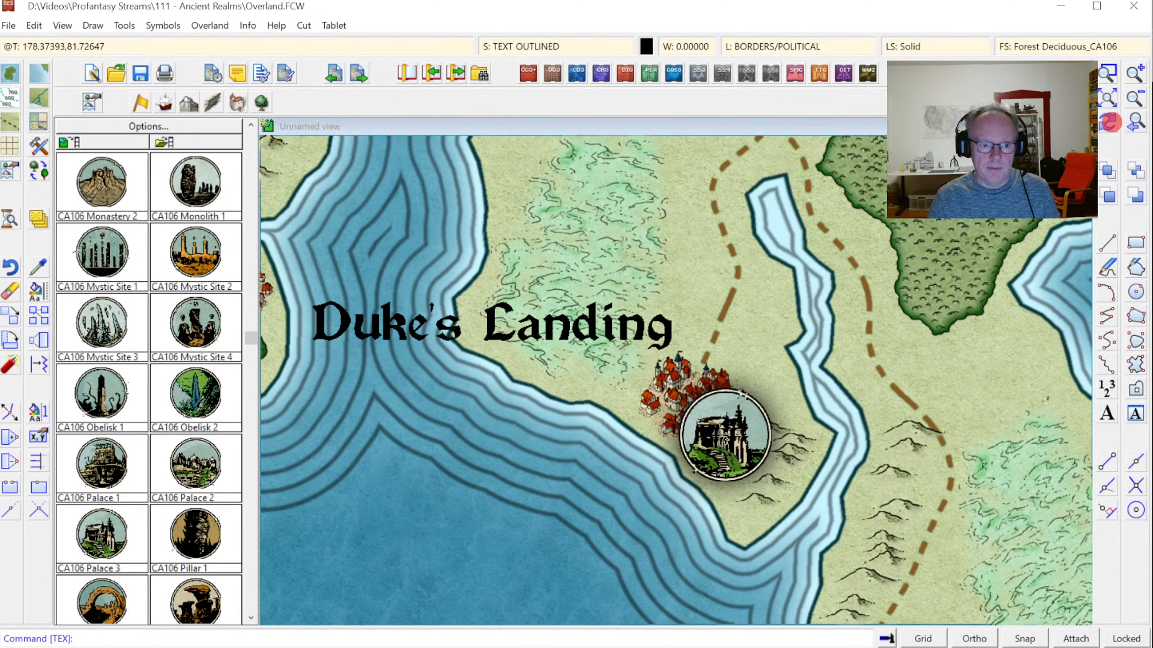
left_click(1109, 122)
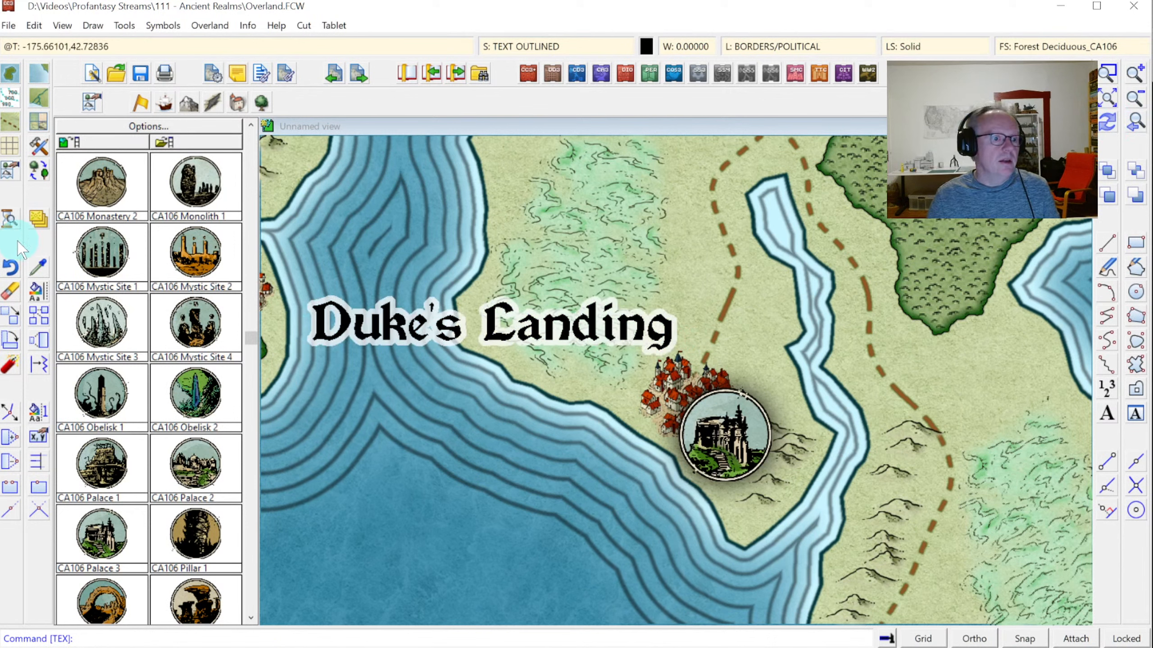
Reuse the city label's properties to add a top-left-justified "Ducal Palace" label just below the palace vignette.
left_click(40, 269)
left_click(361, 350)
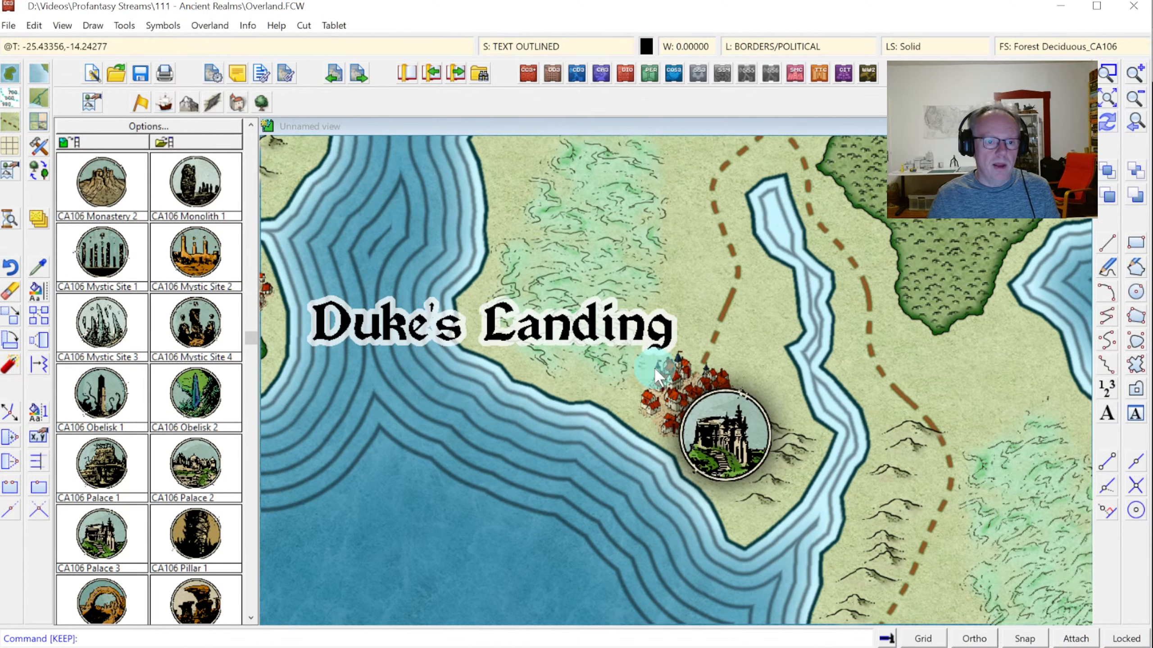
left_click(1109, 416)
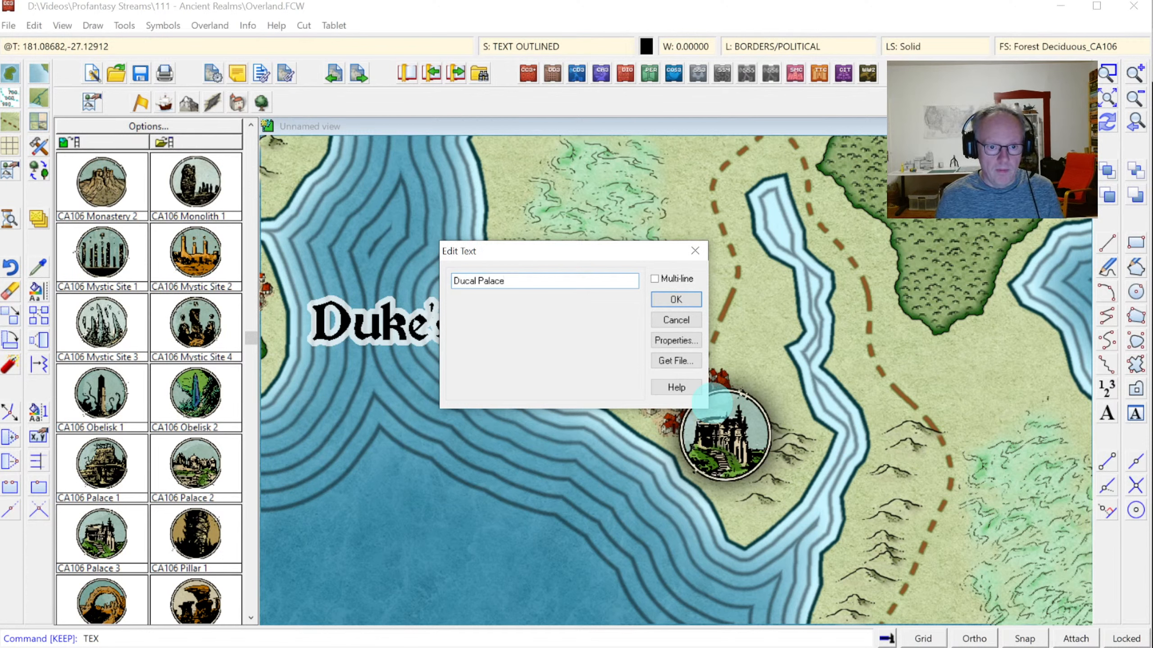
left_click(676, 300)
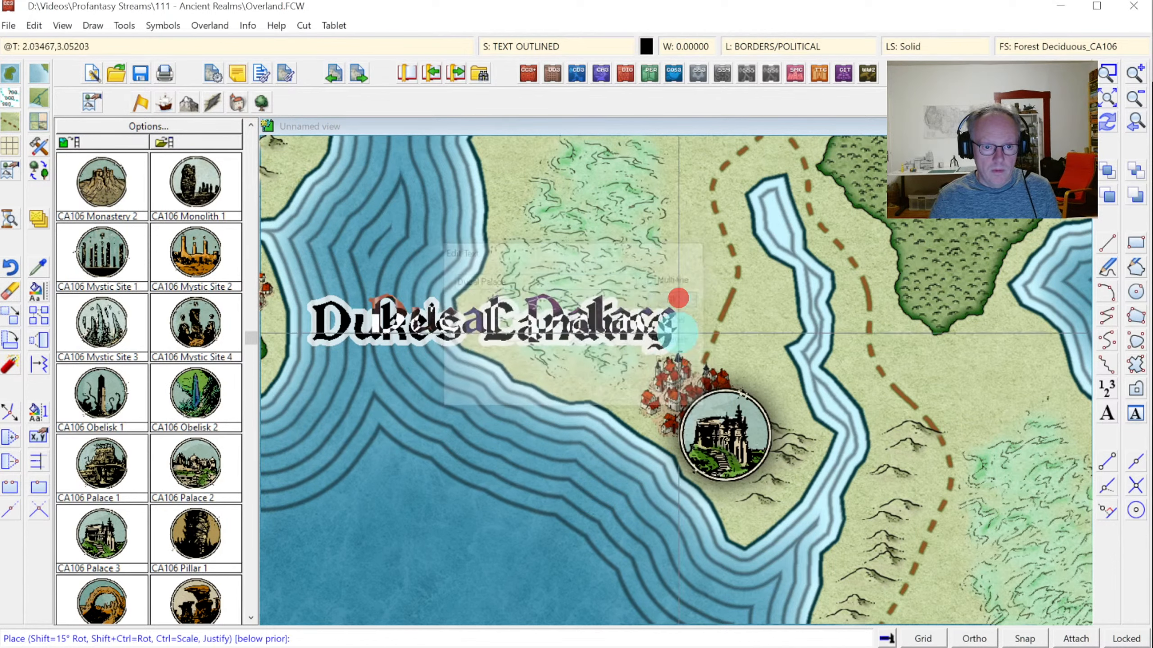
key("j")
key("j")
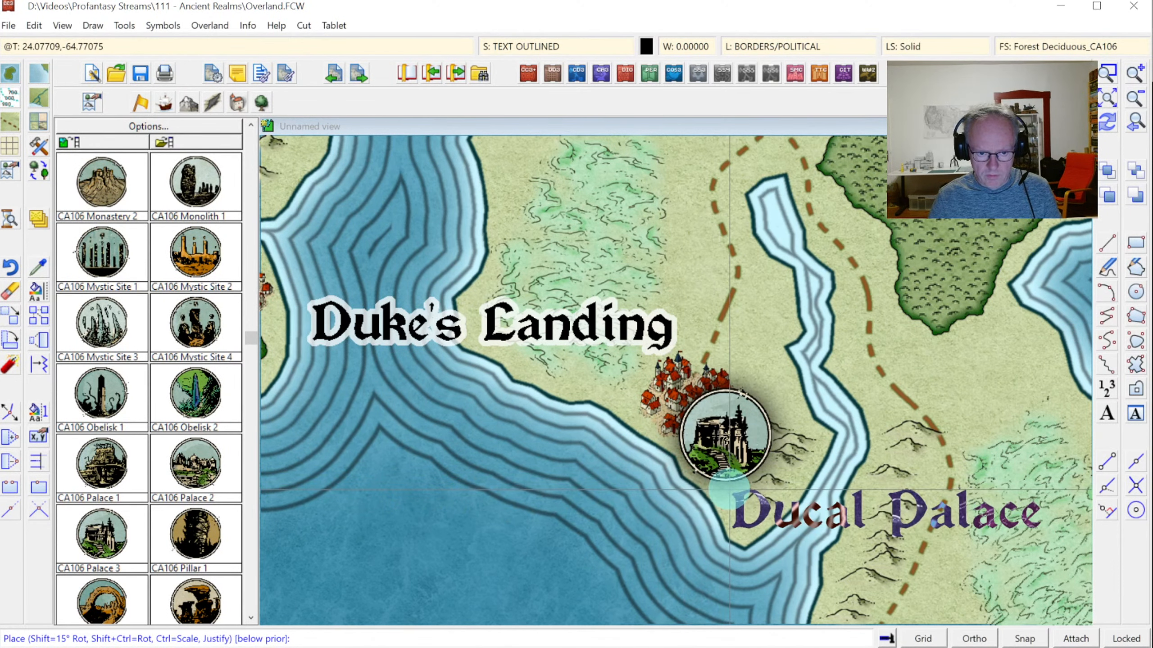
left_click(726, 488)
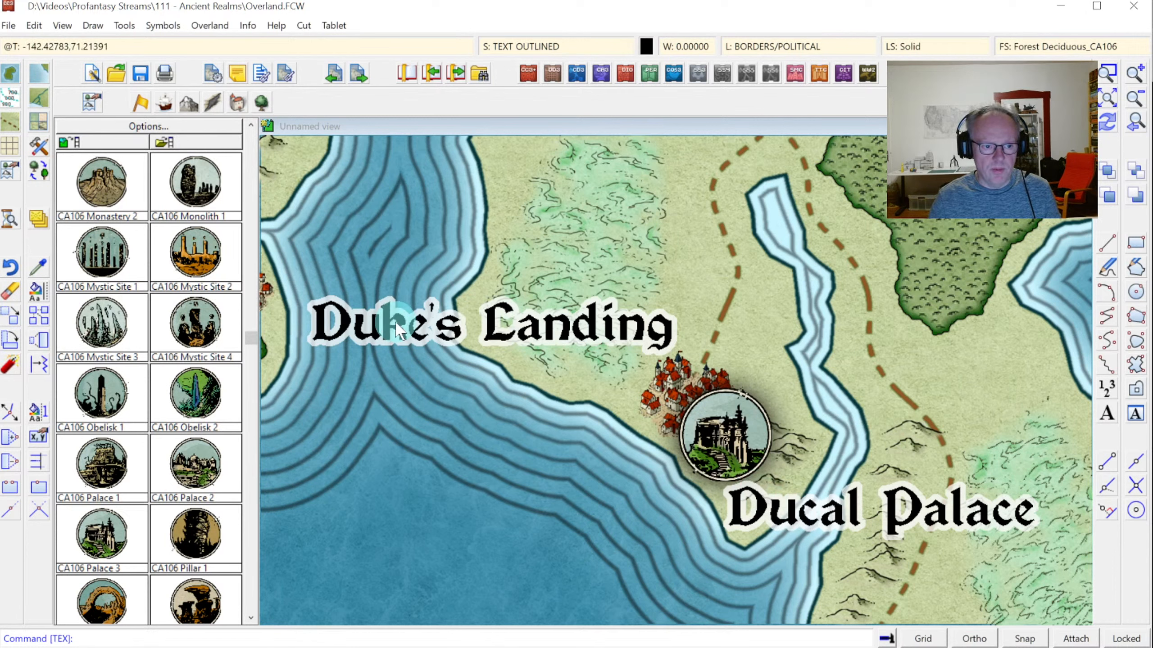
Set the text height of the "Duke's Landing" label to 12 and redraw the map.
right_click(33, 294)
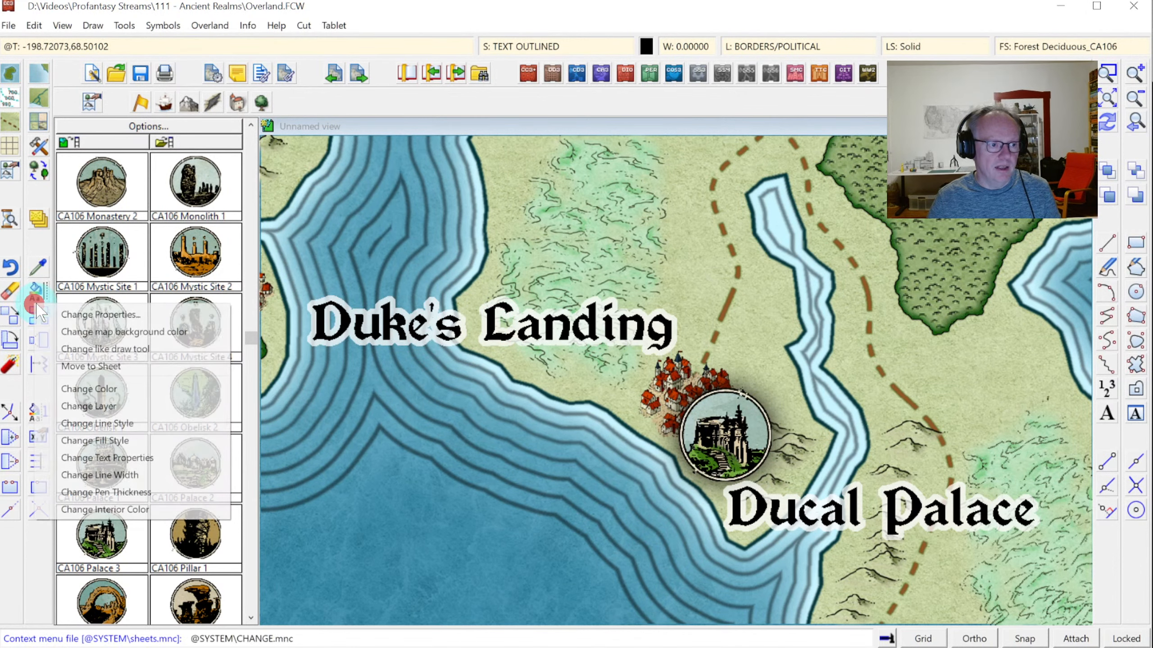
left_click(33, 293)
right_click(33, 294)
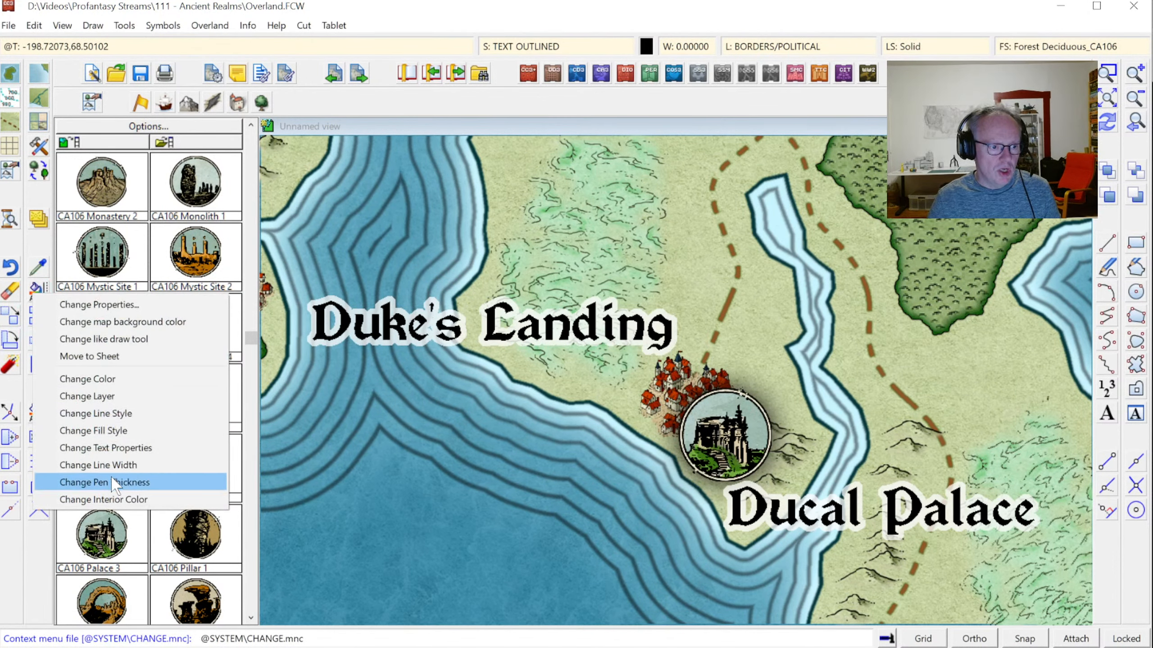
left_click(110, 452)
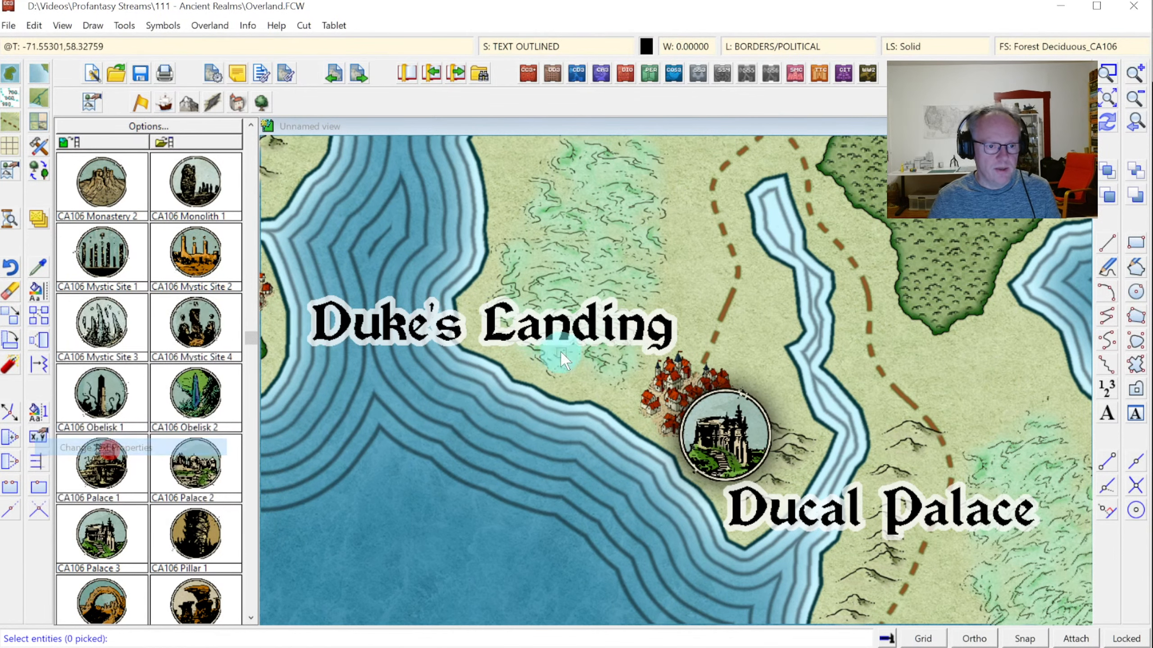
left_click(496, 345)
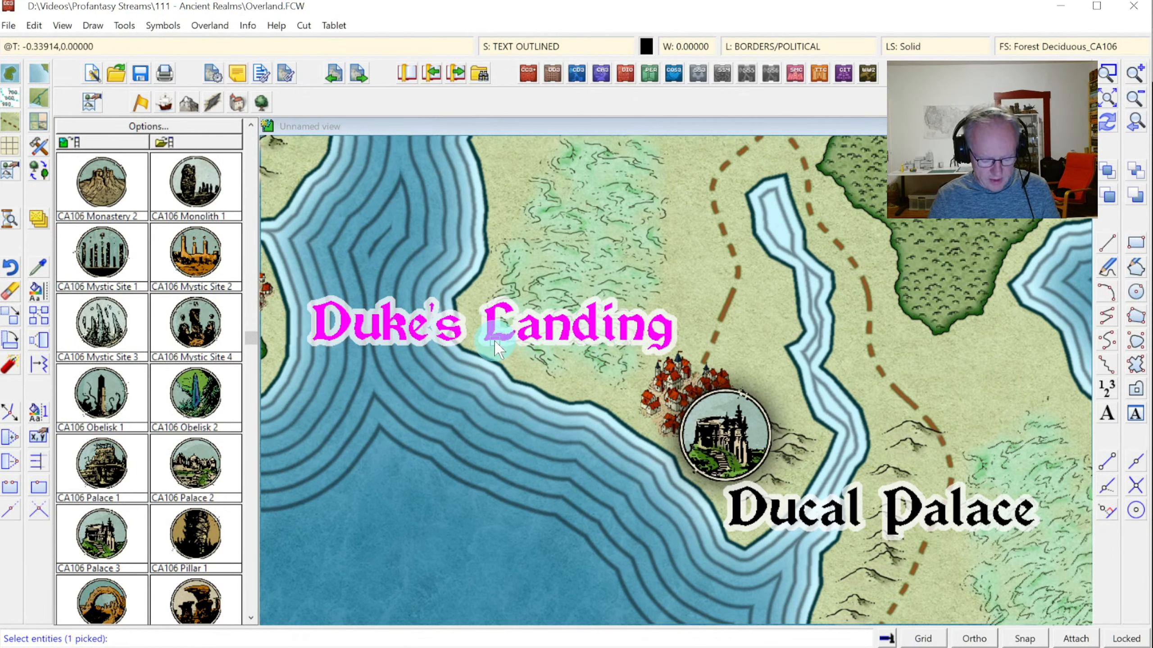
right_click(495, 343)
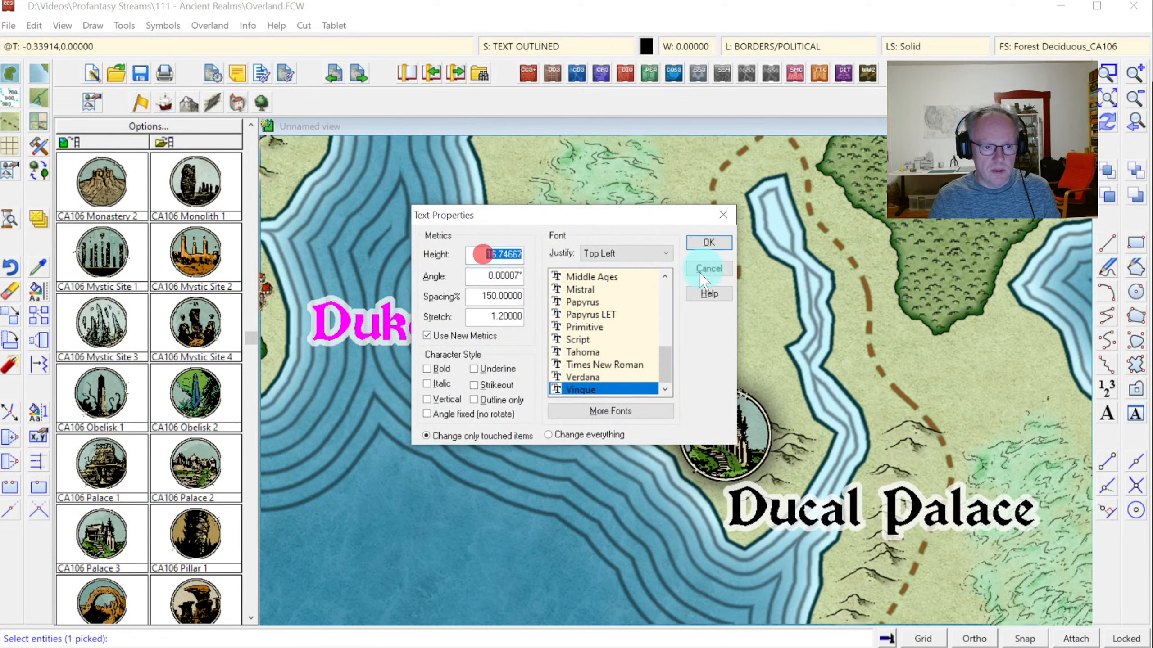
type("12")
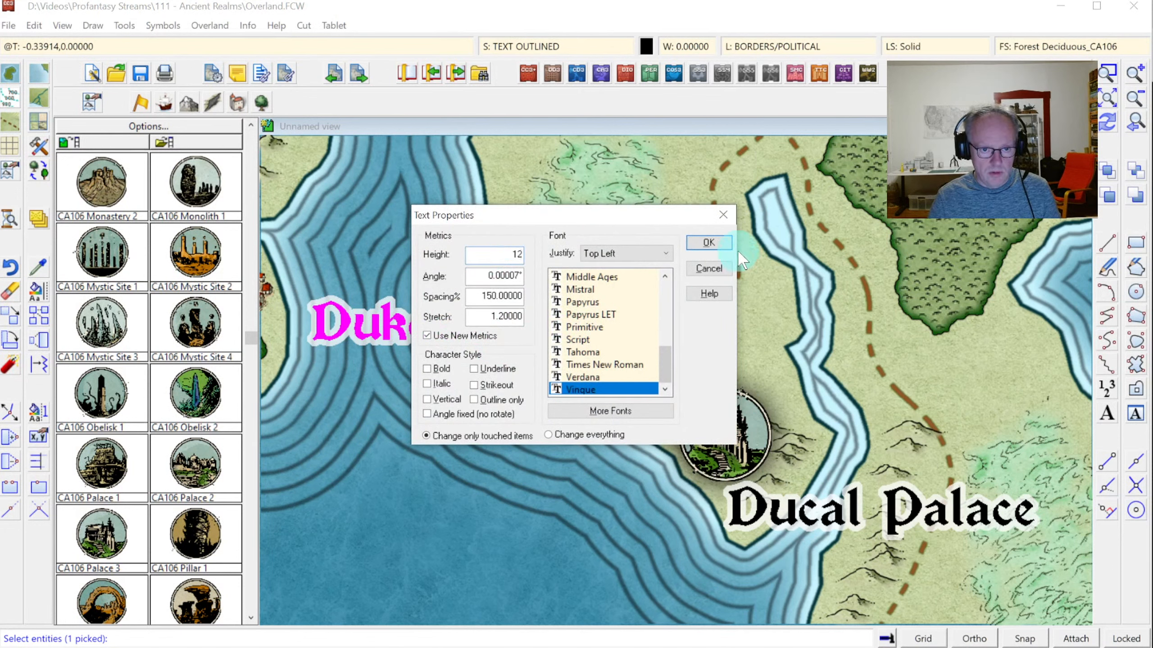
left_click(719, 242)
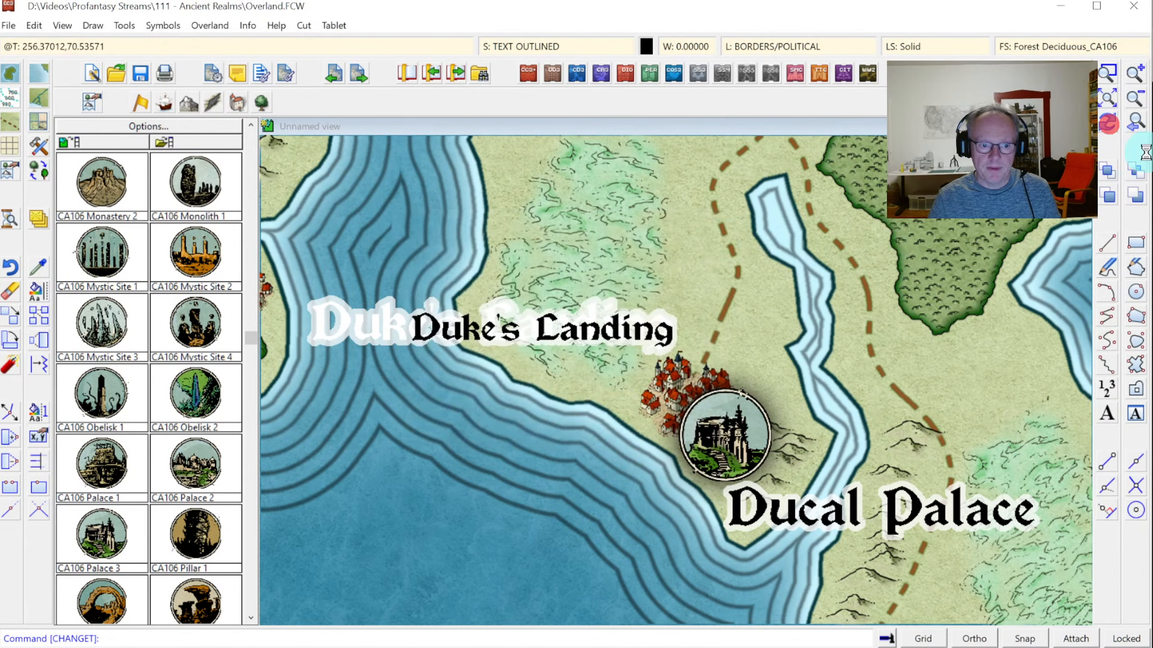
left_click(1136, 122)
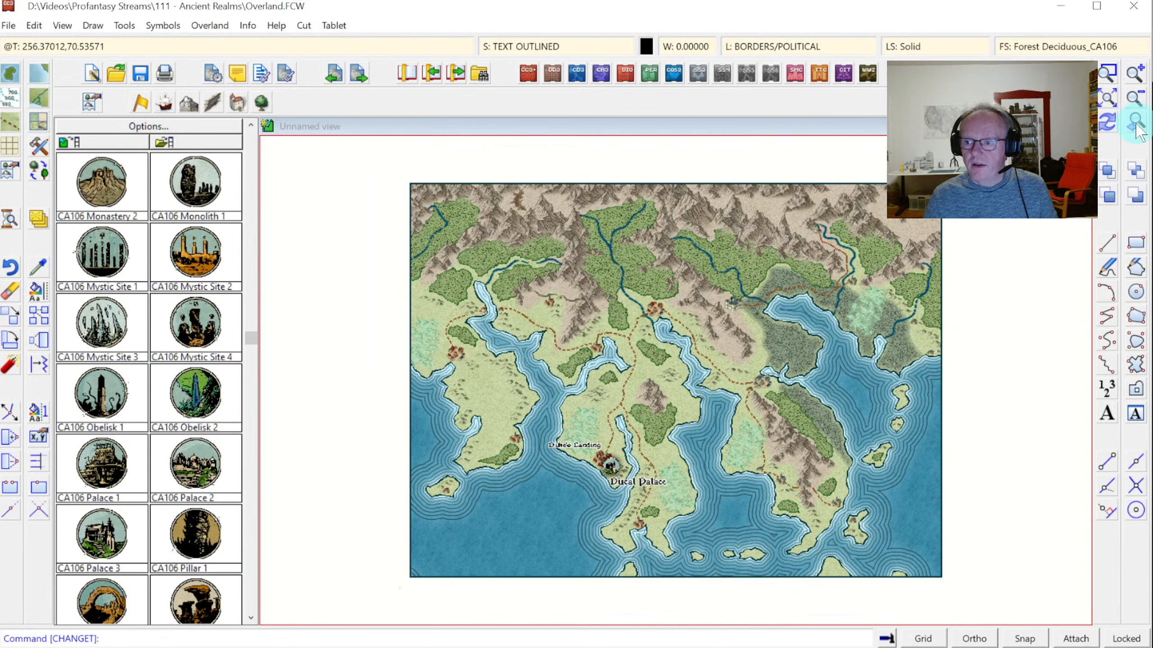
left_click(1108, 74)
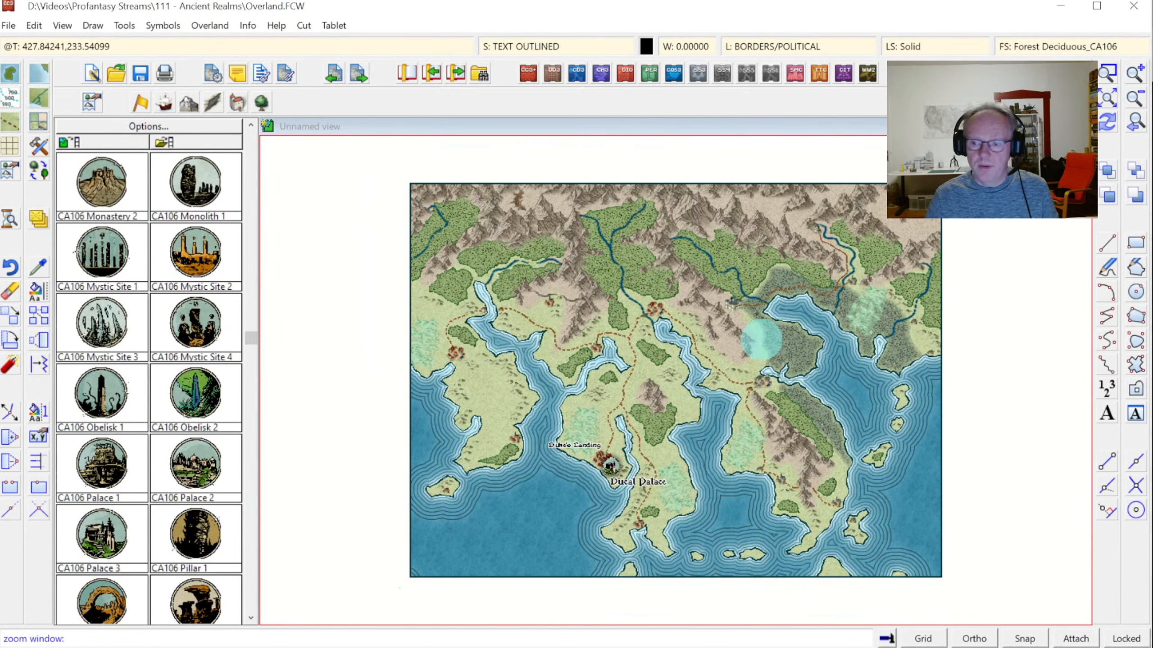
left_click(550, 421)
left_click(685, 502)
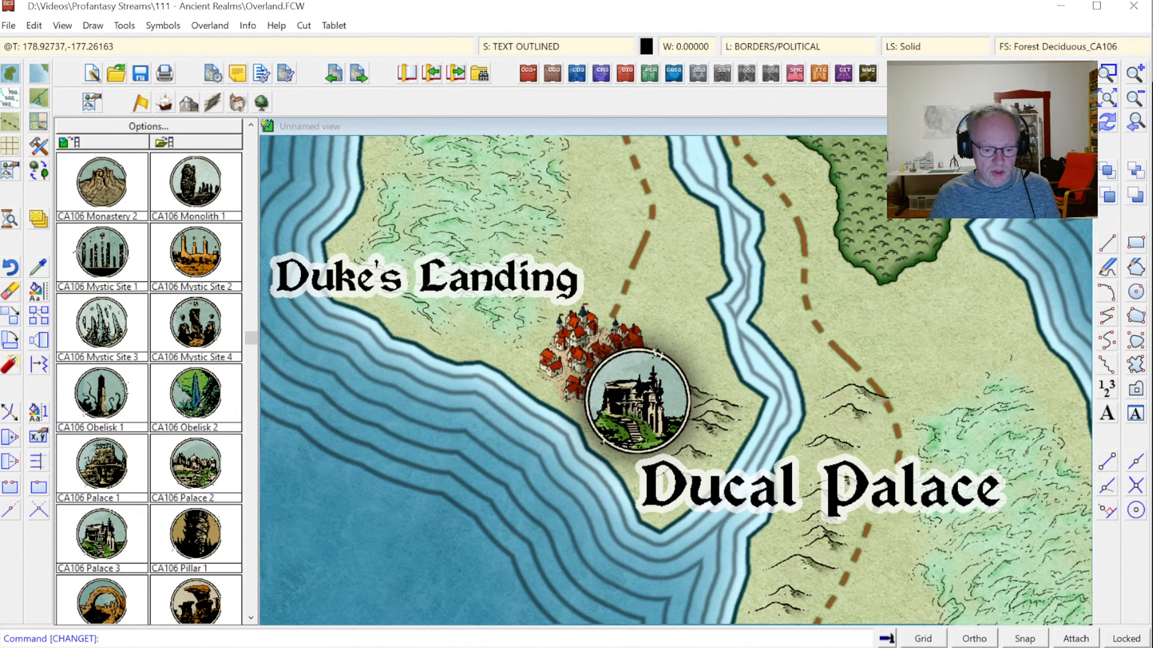
Switch to File Explorer and open Samara_spiralovity_minaret_rijen1973.jpg from Videos > Profantasy Streams > 111 - Ancient Realms in Photoshop.
key("alt+Tab")
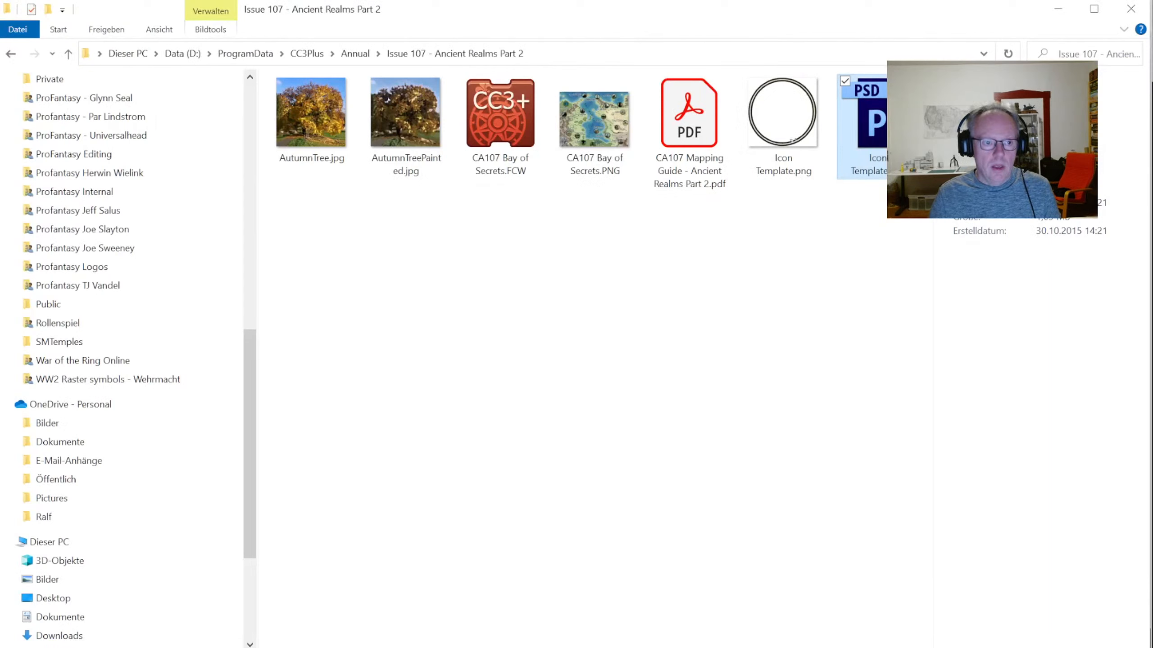
scroll(123, 609, "down", 3)
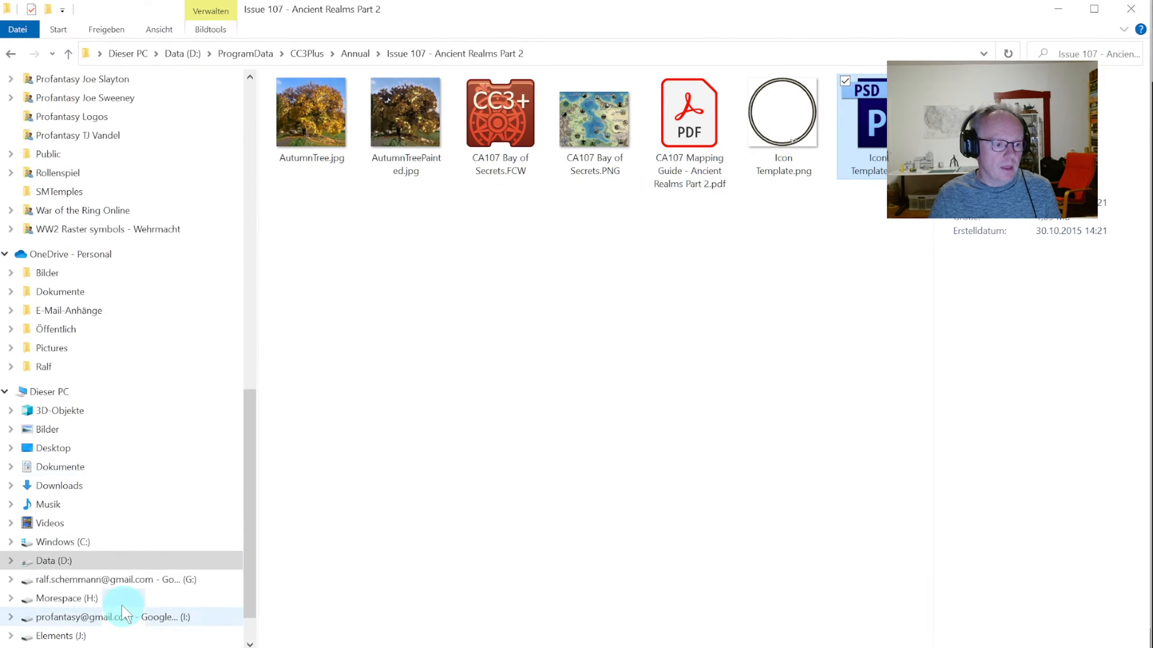
scroll(123, 615, "down", 1)
left_click(52, 465)
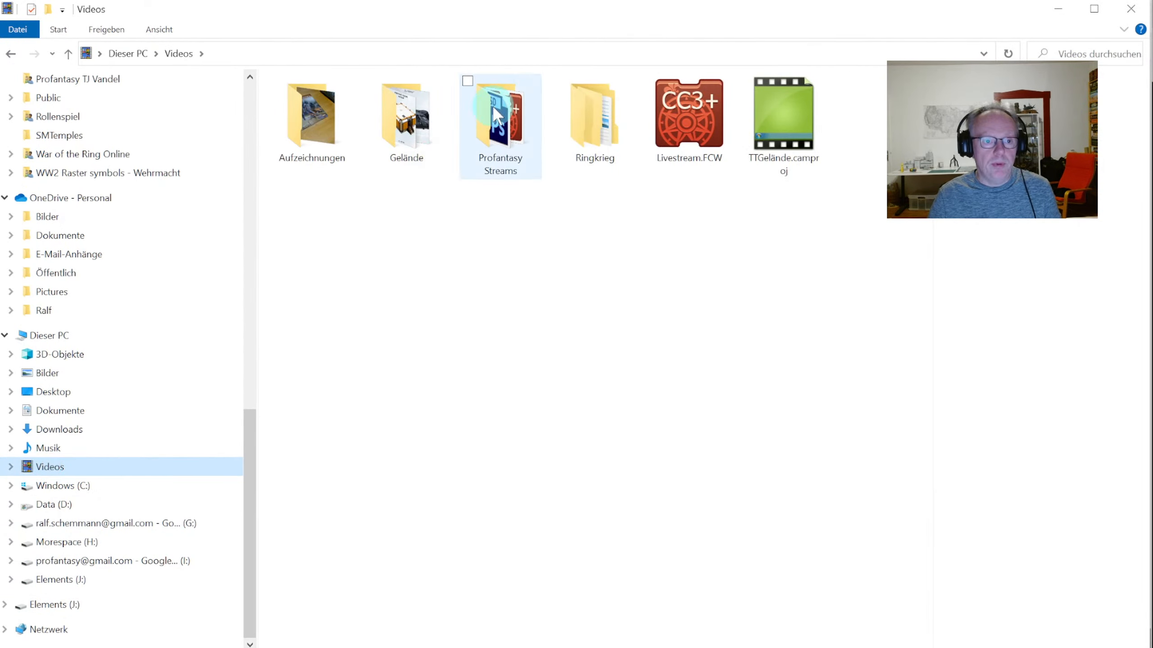
double_click(495, 113)
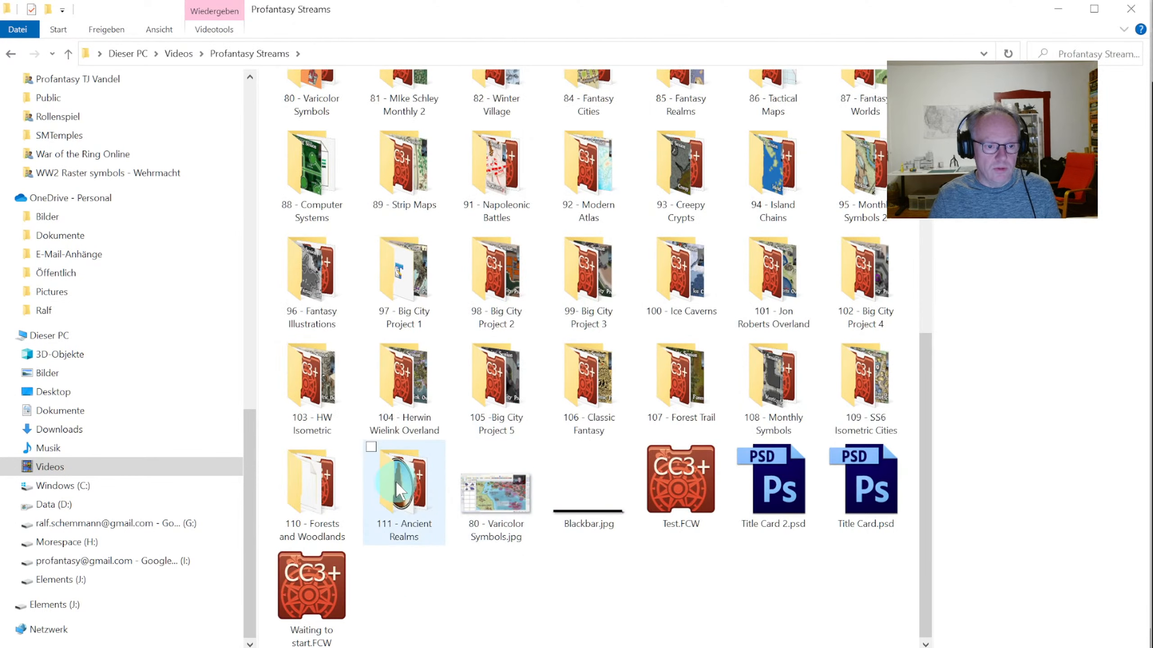
double_click(399, 490)
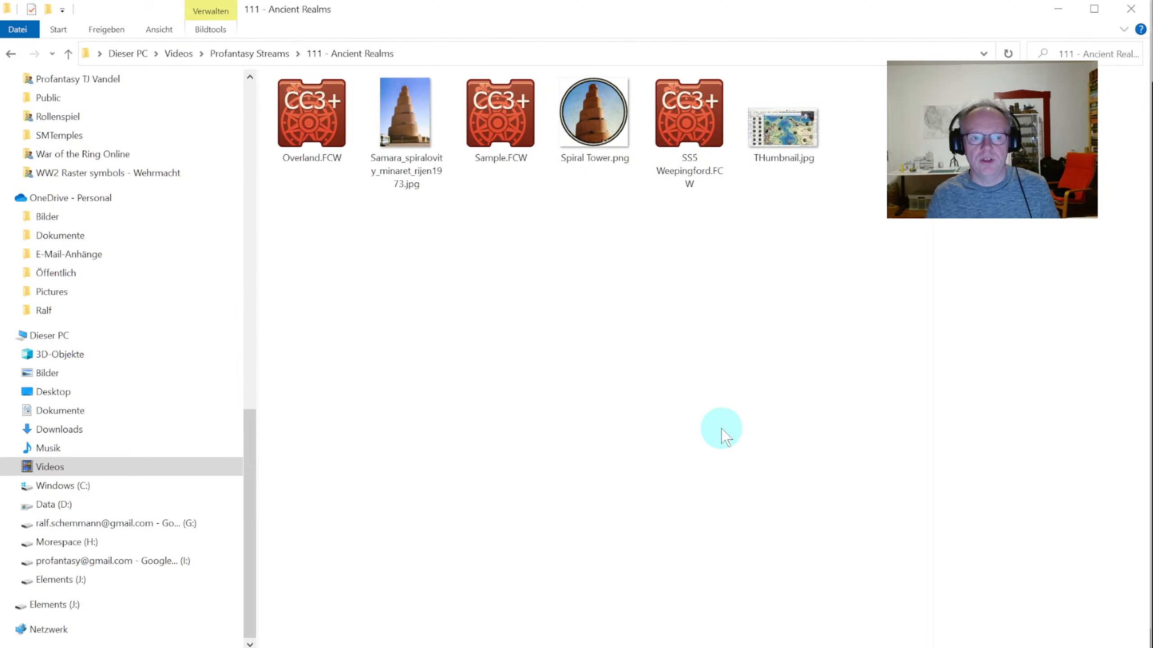
double_click(404, 126)
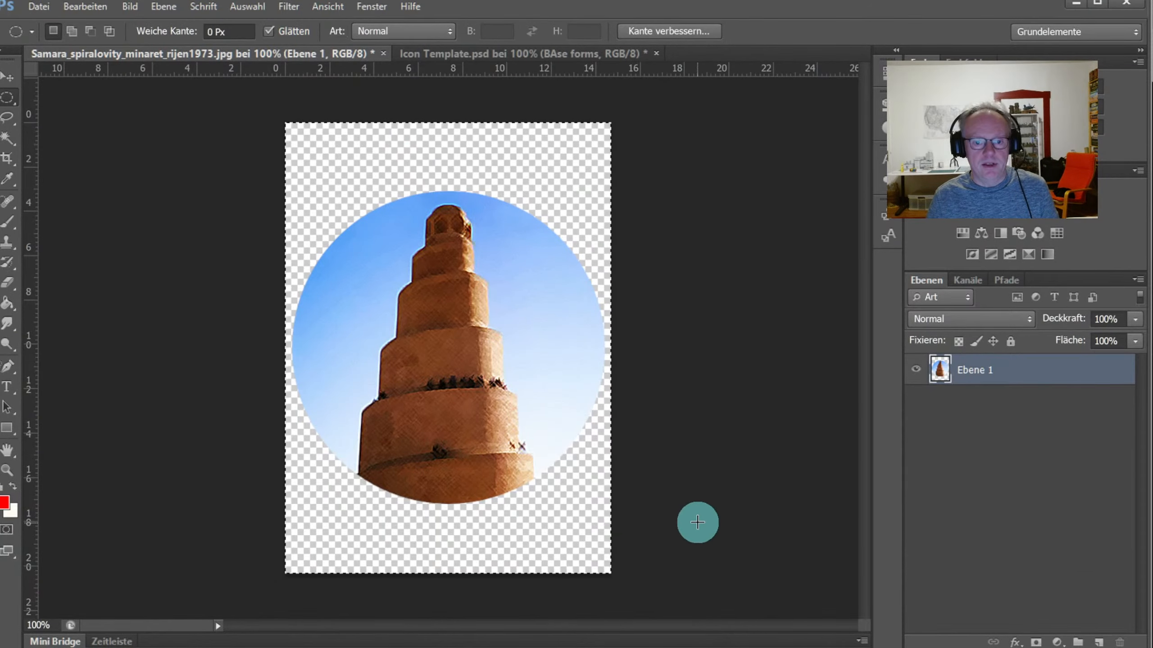
key("alt+Tab")
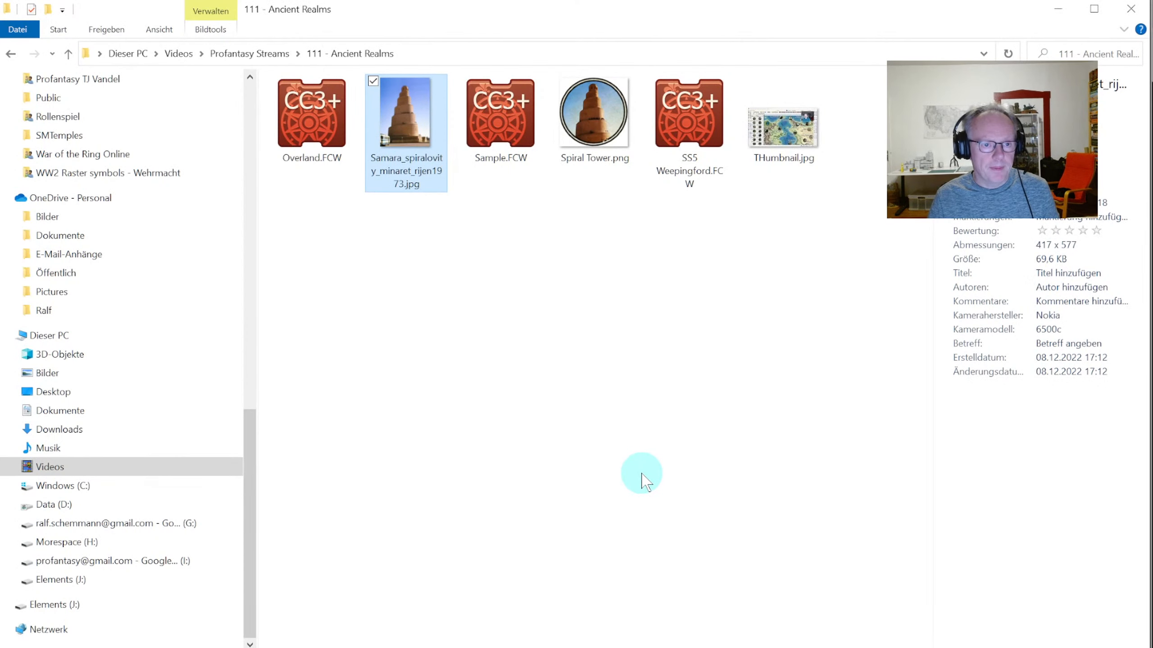
key("alt+Tab")
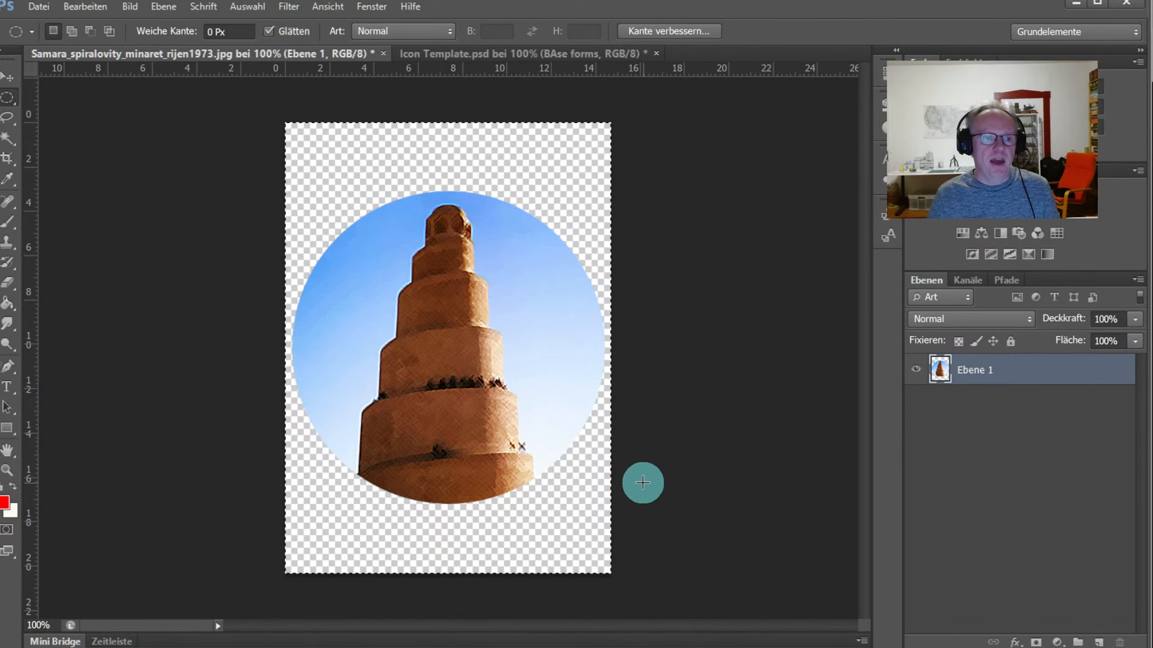
key("alt+Tab")
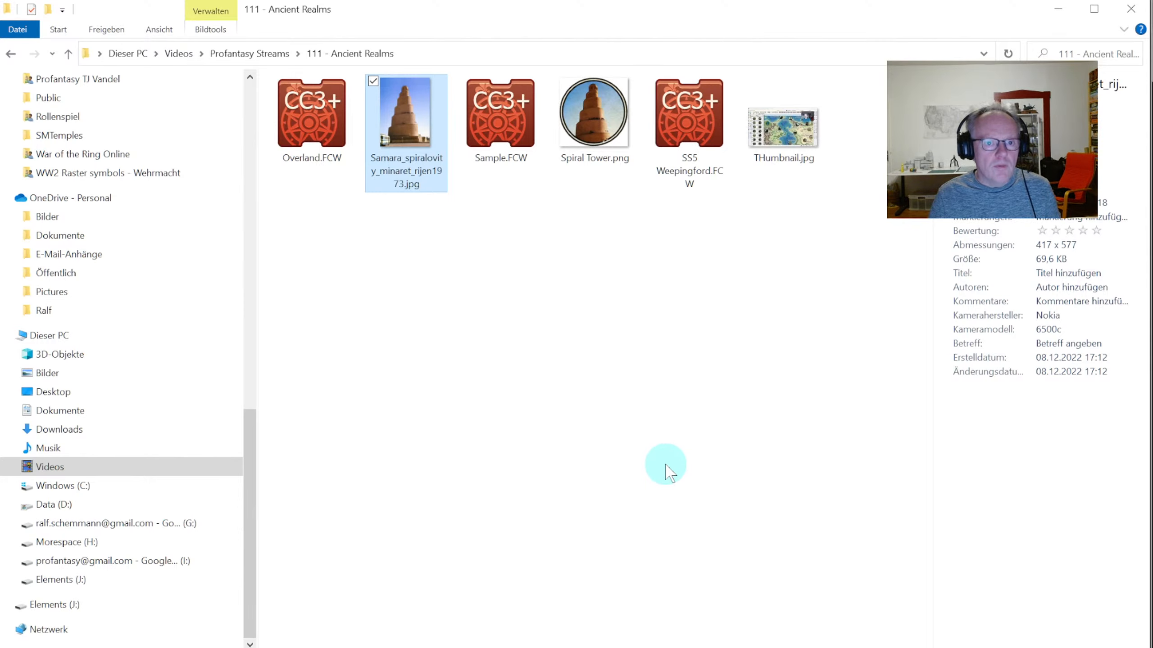
key("alt+Tab")
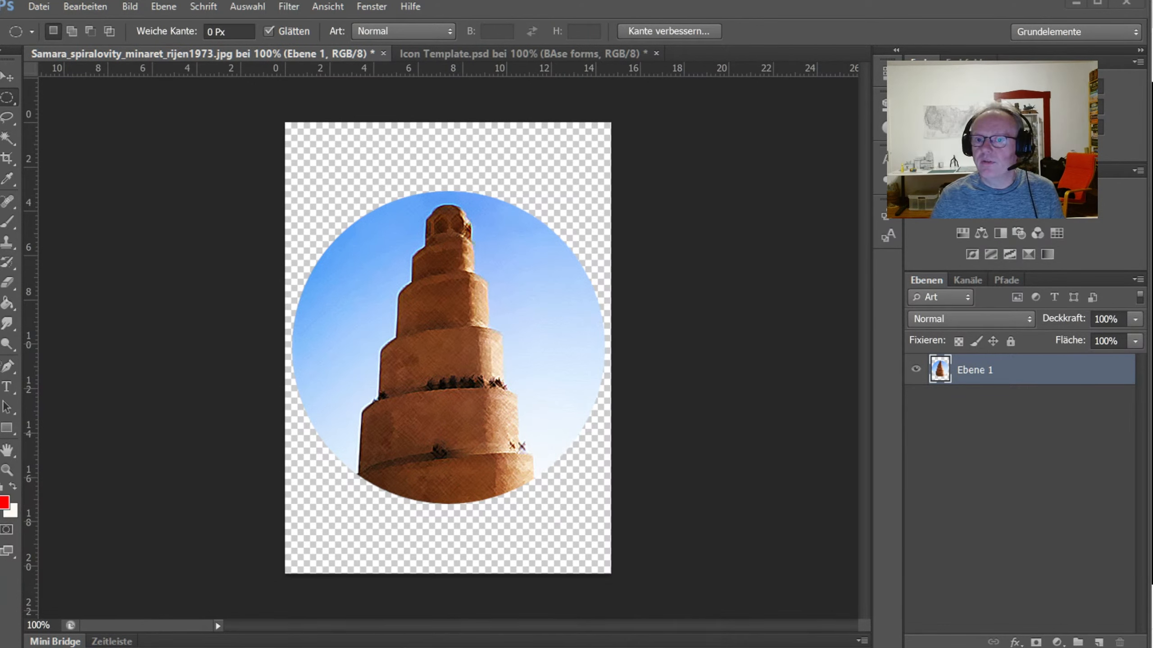
Create a new document at the default settings and paste the copied spiral minaret photo into it.
left_click(38, 6)
left_click(46, 24)
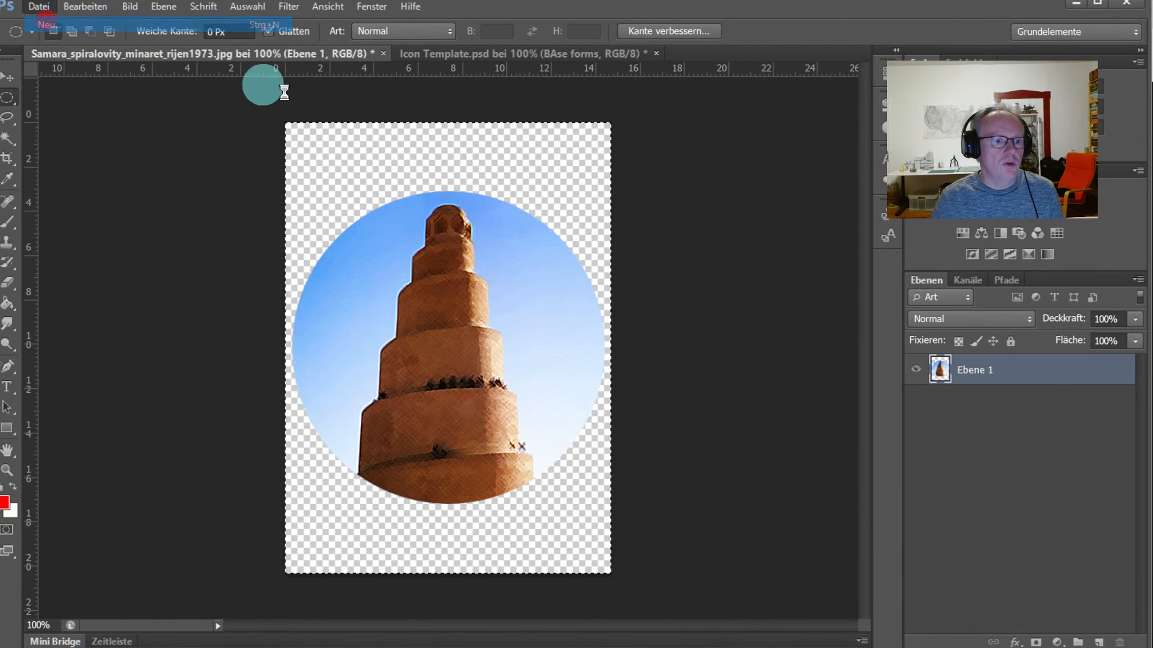
left_click(1120, 289)
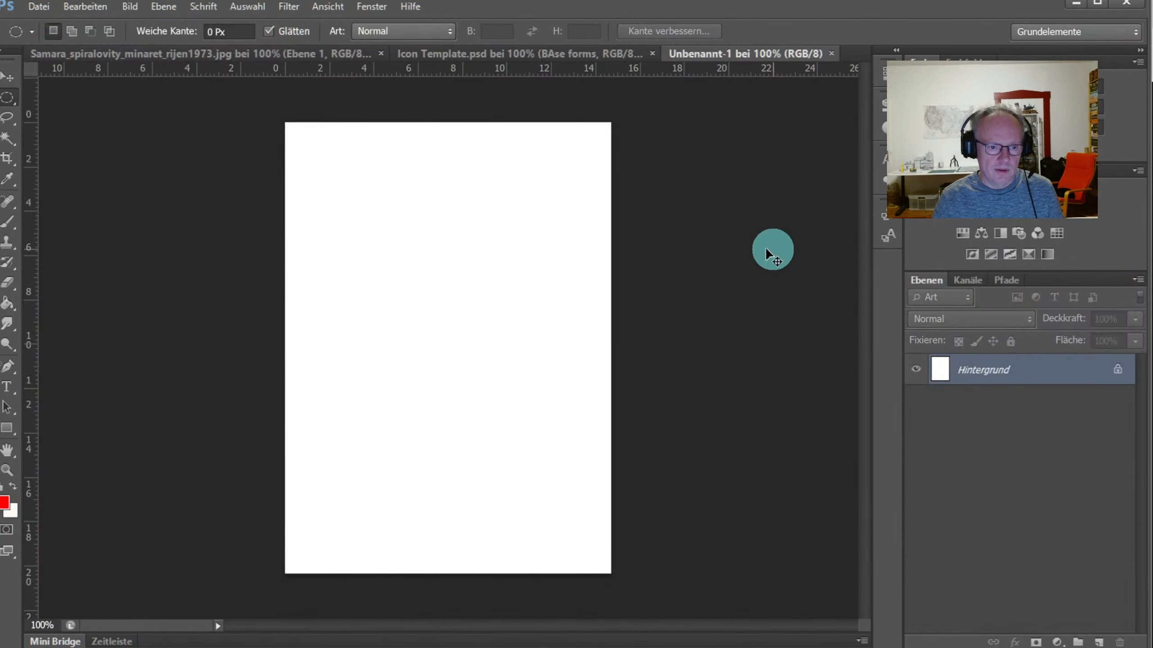
key("ctrl+v")
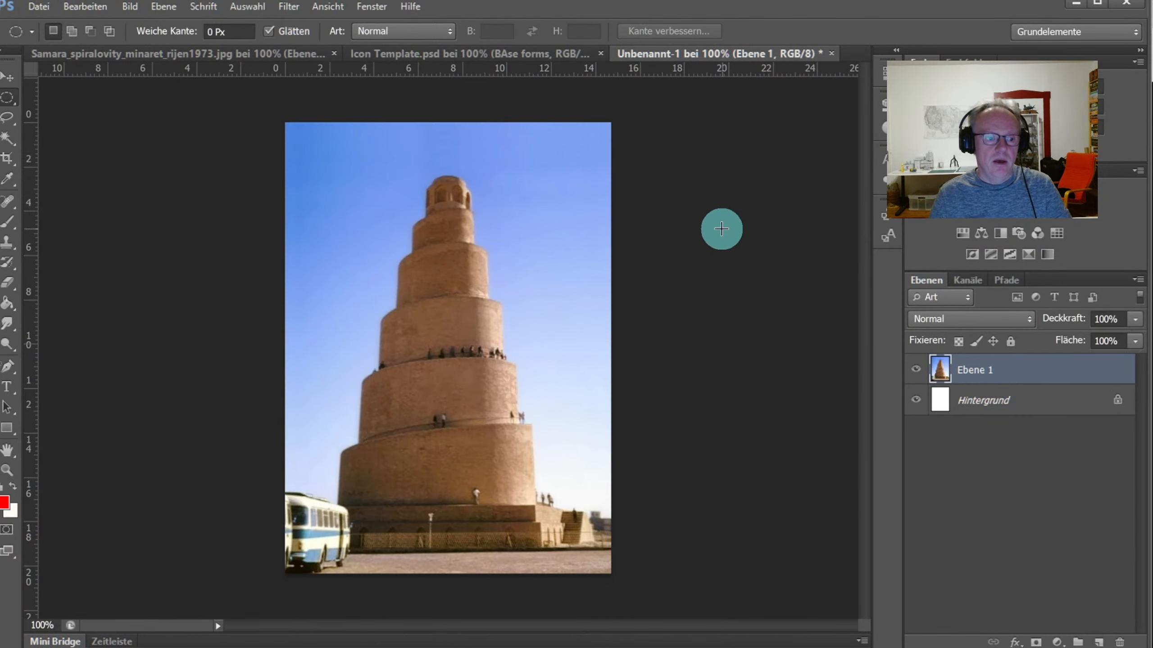
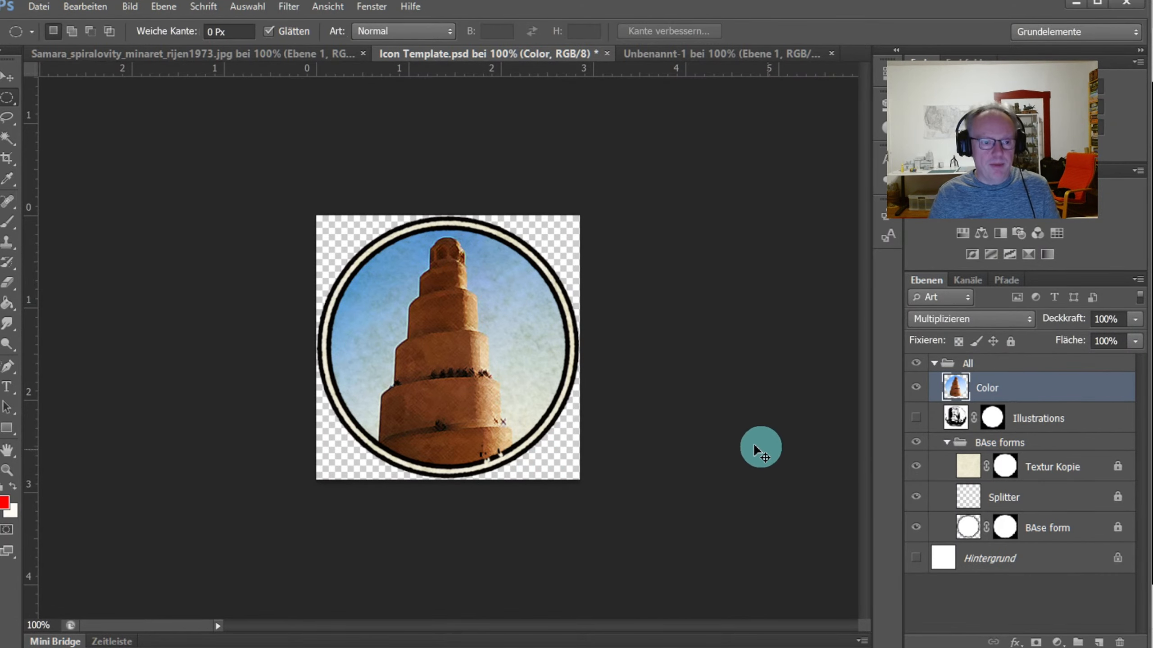
Start saving the framed tower icon as a PNG in the Videos > Profantasy Streams > 111 - Ancient Realms folder.
key("ctrl+shift+s")
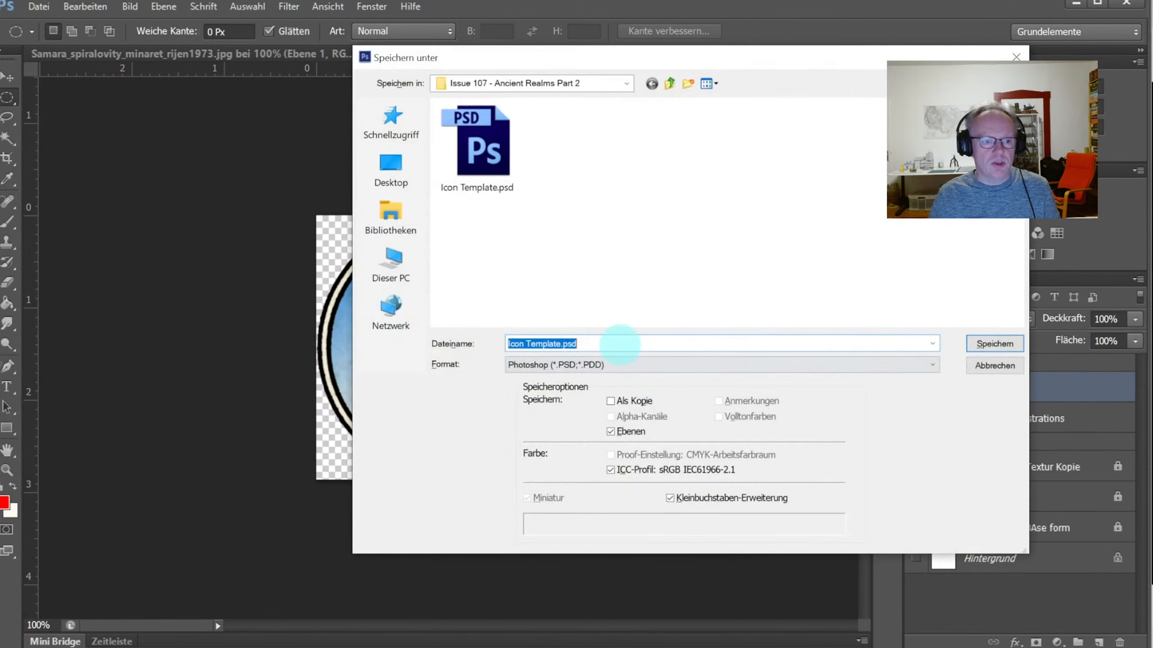
left_click(592, 364)
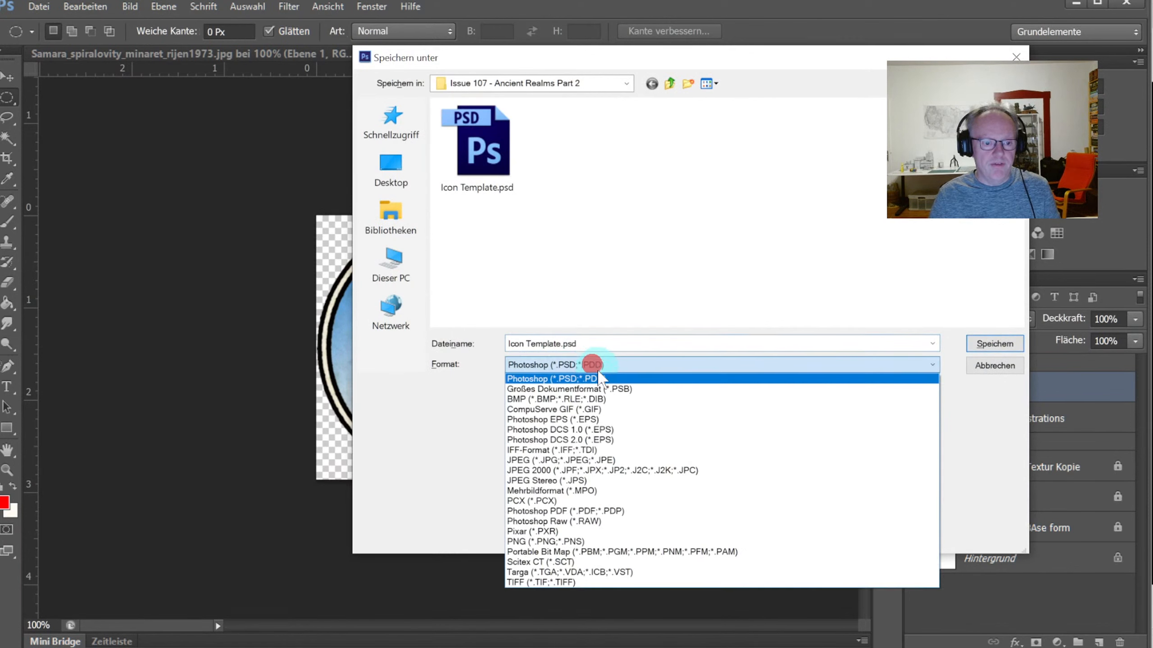
left_click(548, 542)
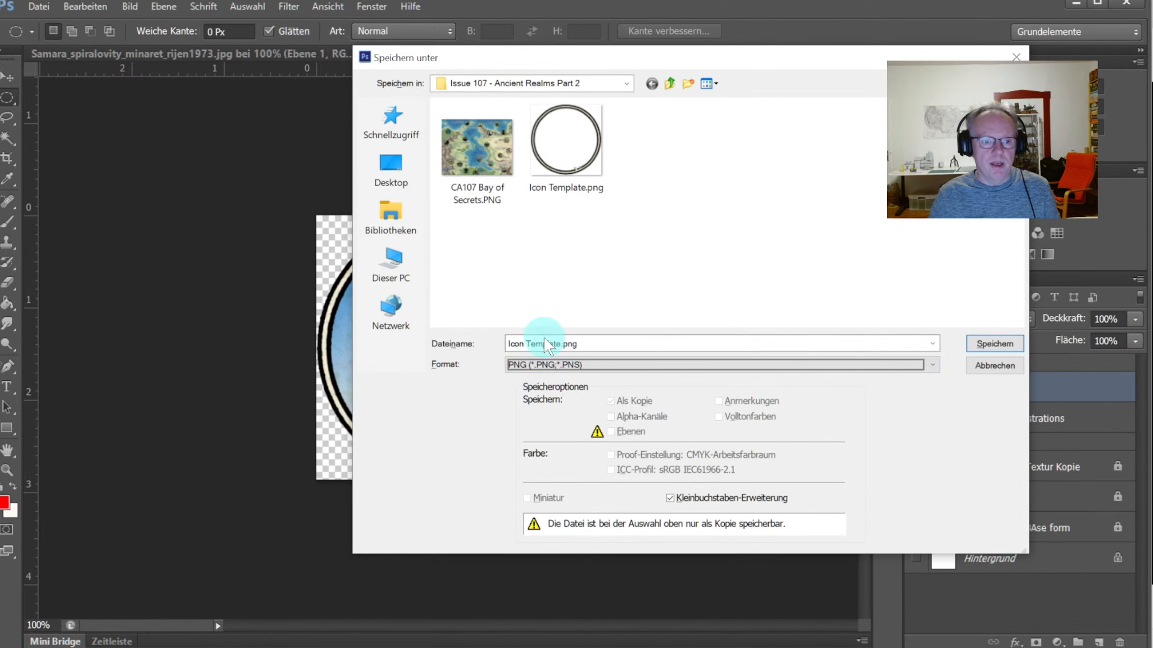
left_click(385, 267)
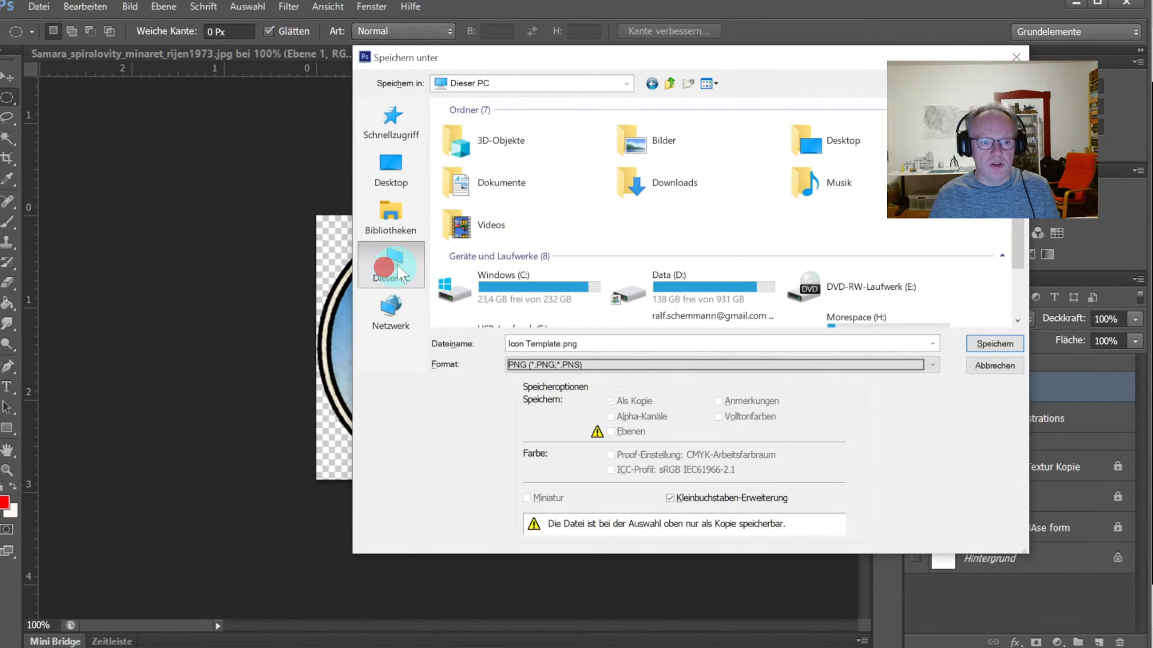
scroll(735, 259, "down", 2)
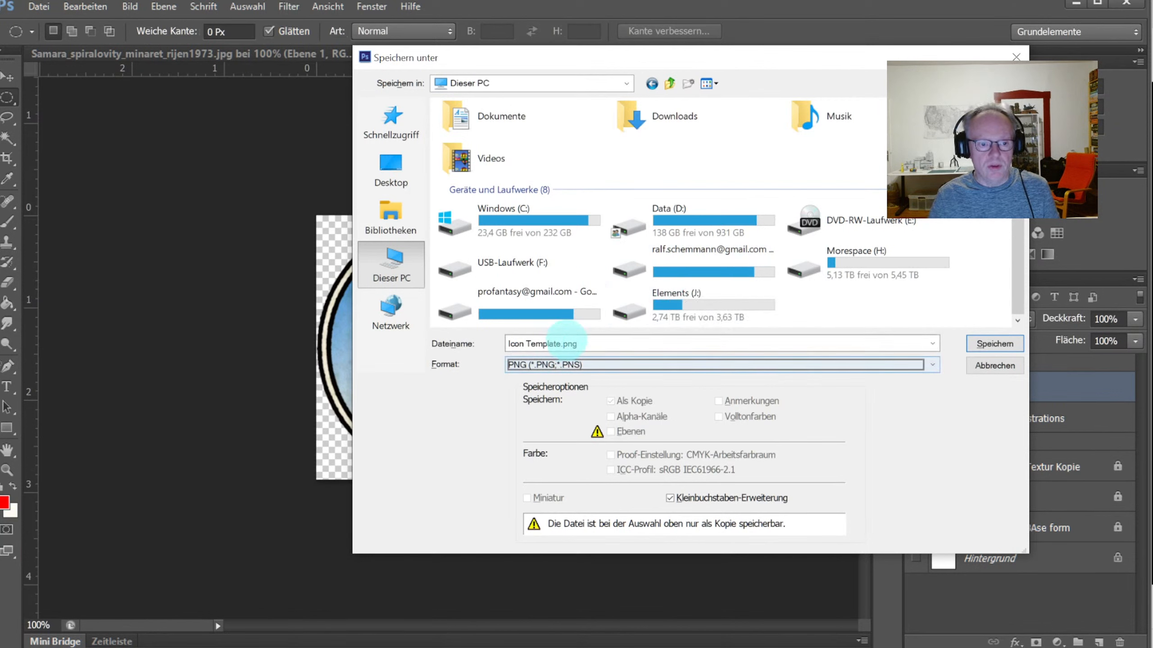
left_click(495, 157)
double_click(495, 157)
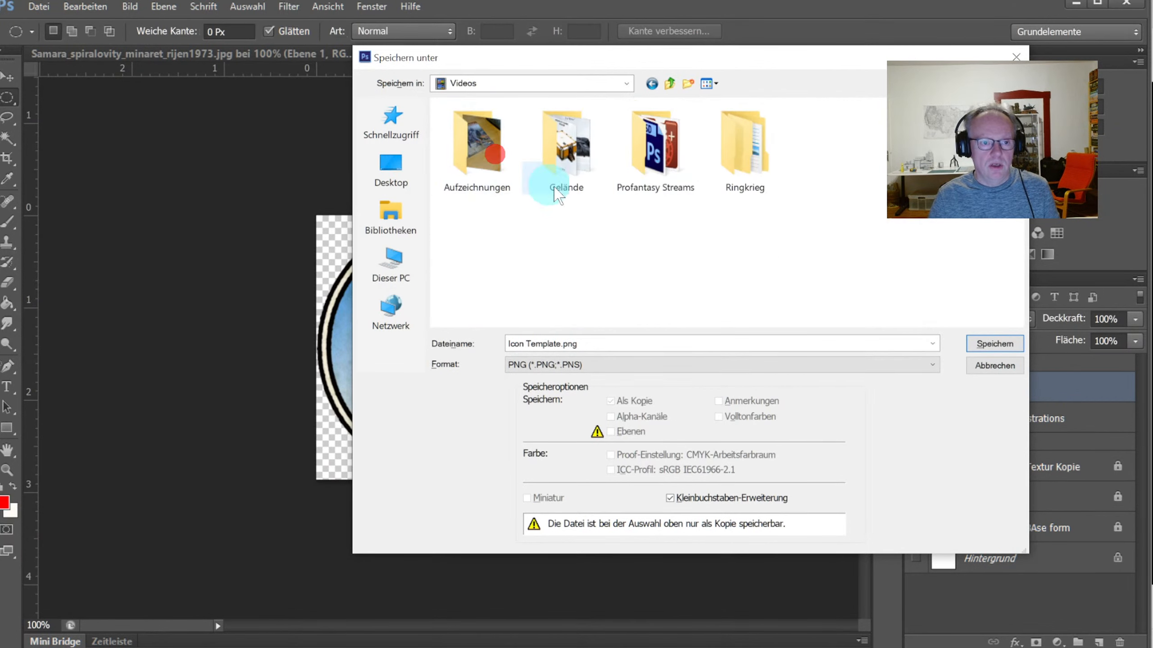
double_click(660, 146)
scroll(760, 275, "down", 10)
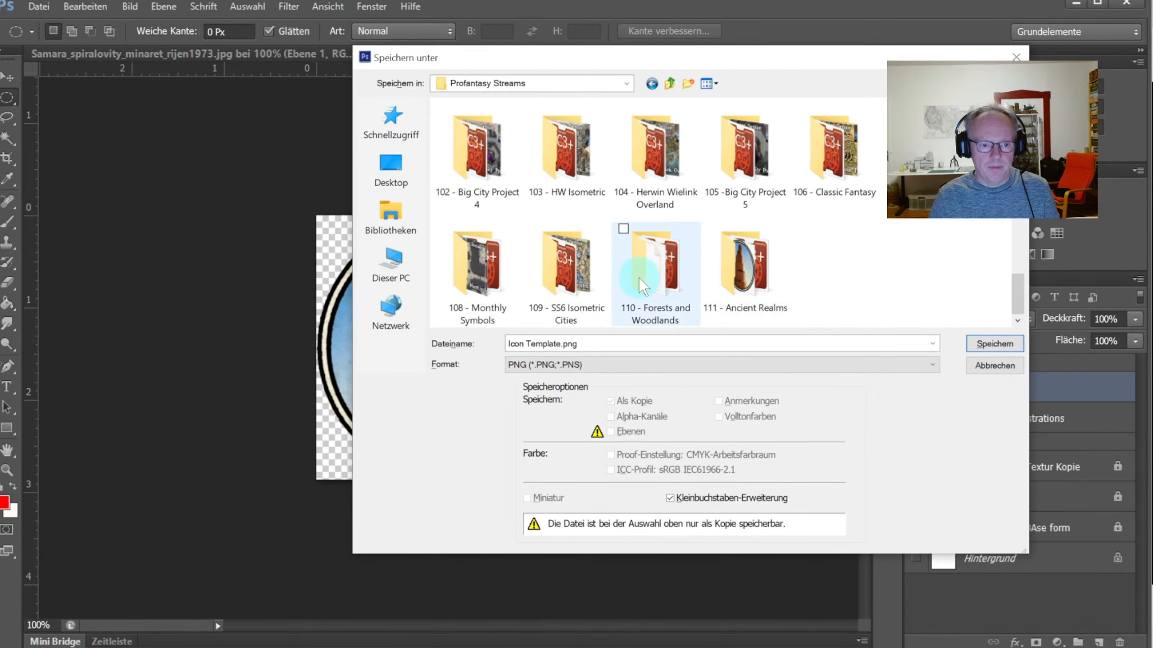
double_click(739, 265)
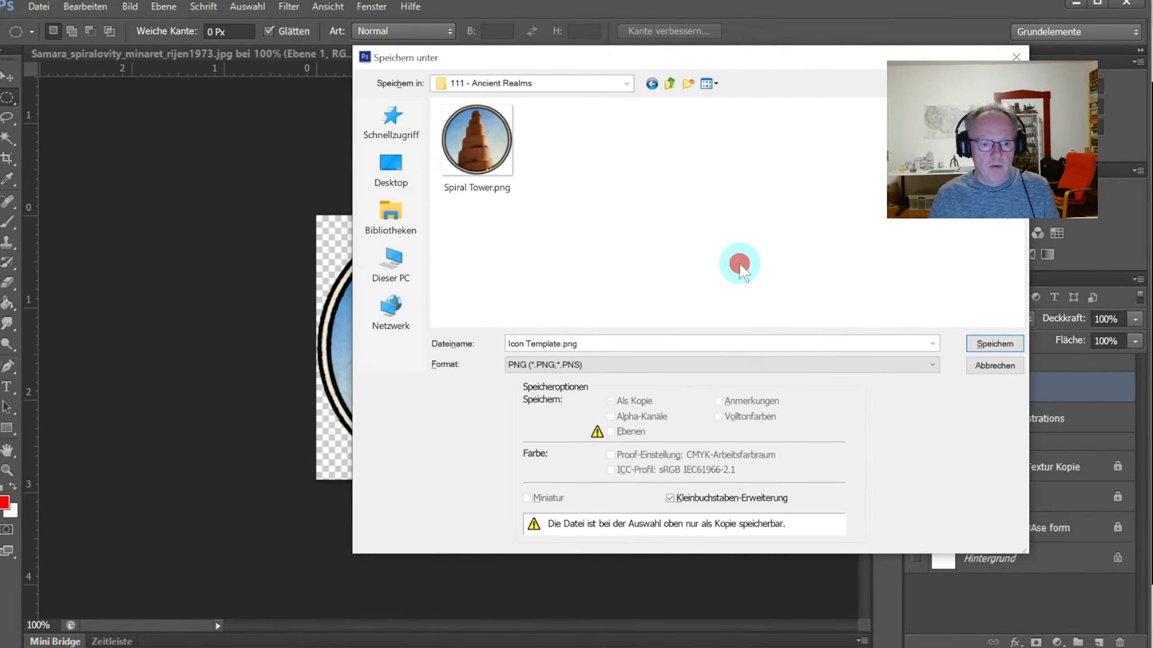
Save the icon over the existing Spiral Tower.png, using smallest/slow compression and no interlacing.
left_click(475, 137)
left_click(995, 344)
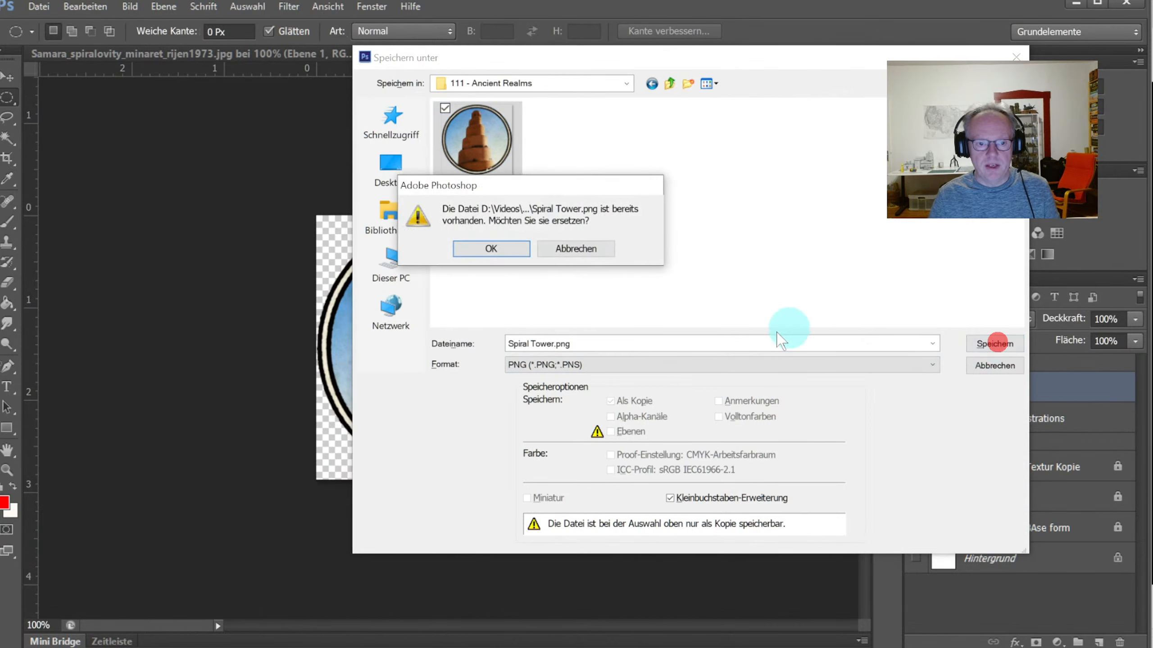
left_click(490, 242)
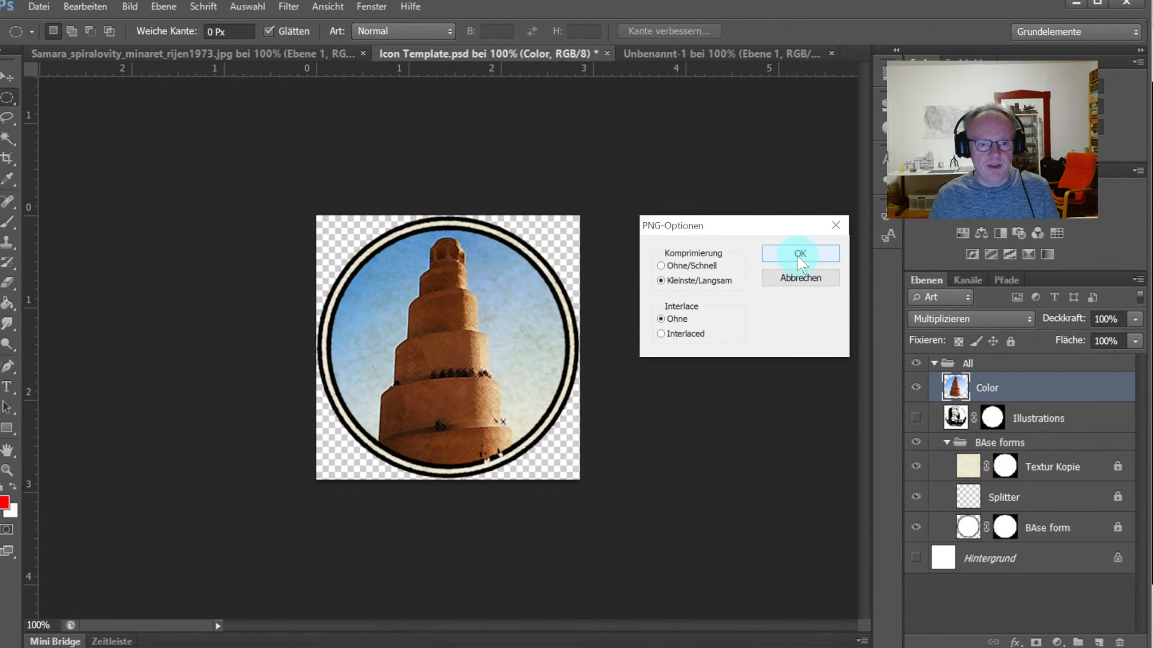
left_click(800, 255)
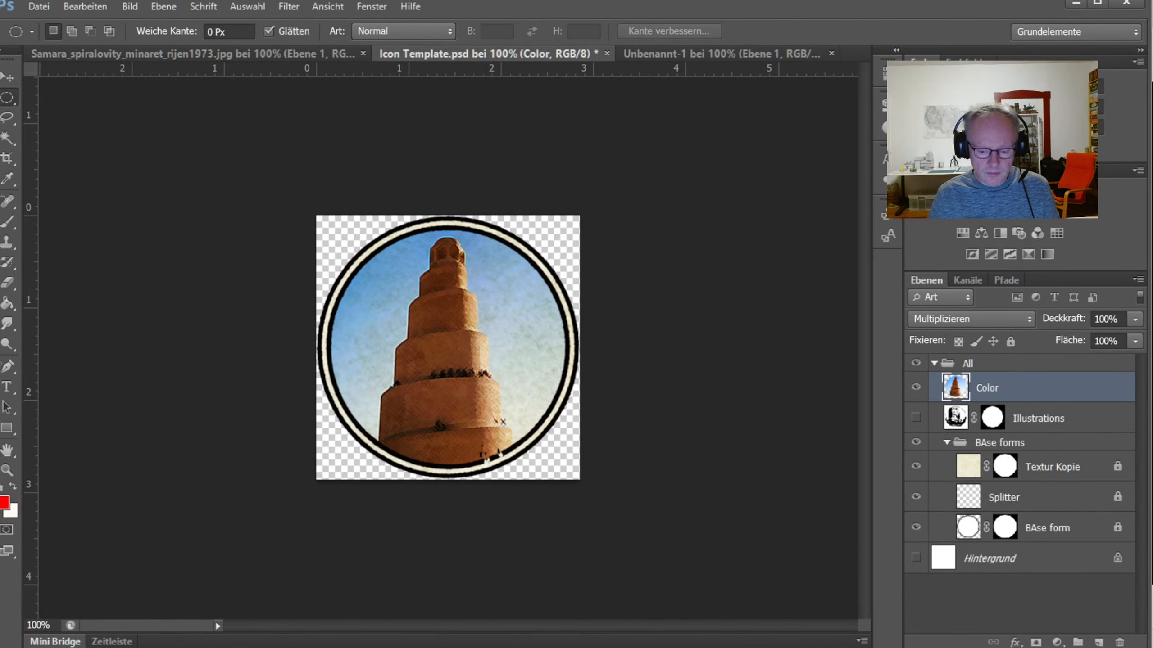
Switch to Campaign Cartographer 3+ and adopt the Ducal Palace vignette's drawing properties, making SYMBOLS ICONS the current sheet.
key("alt+Tab")
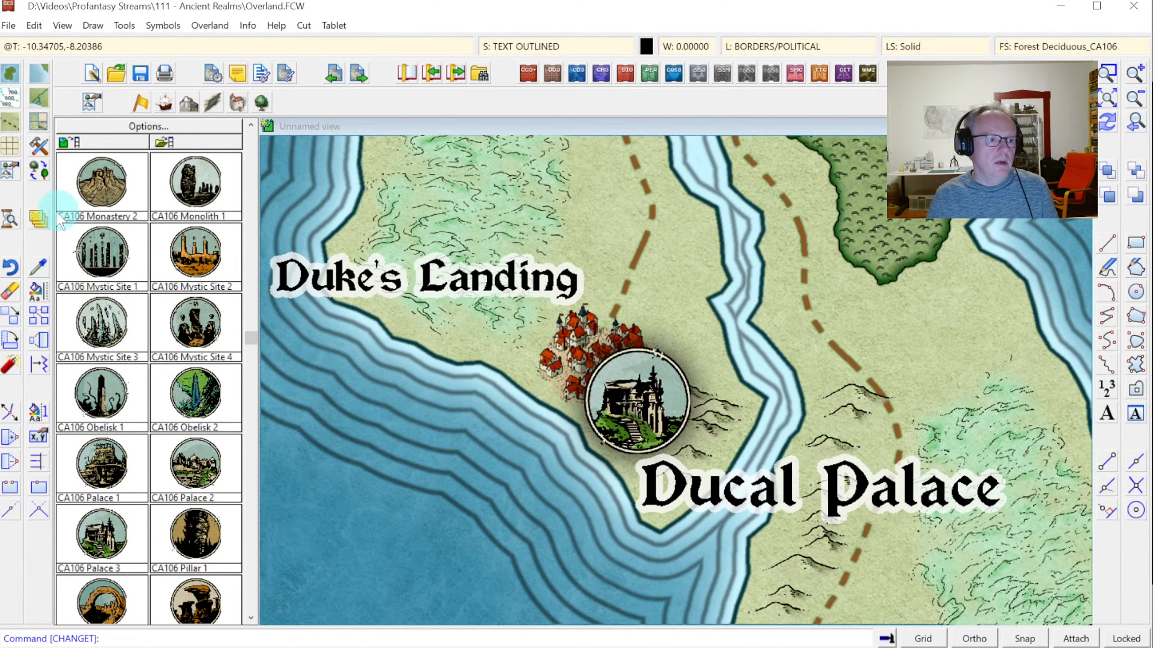
left_click(40, 269)
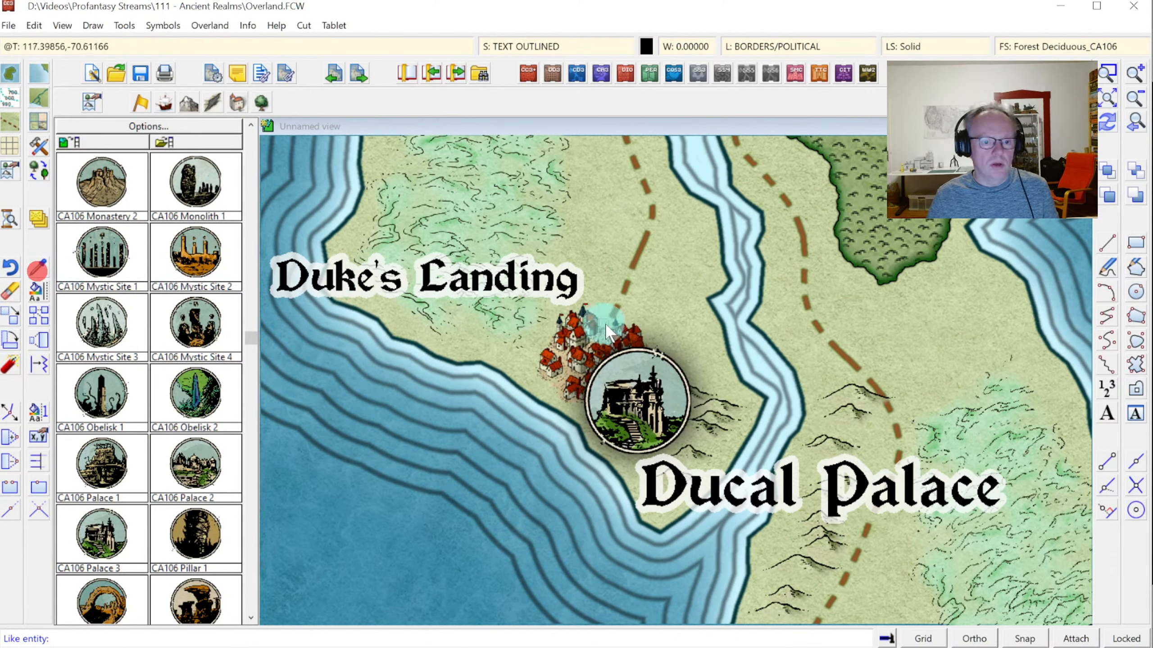
left_click(684, 370)
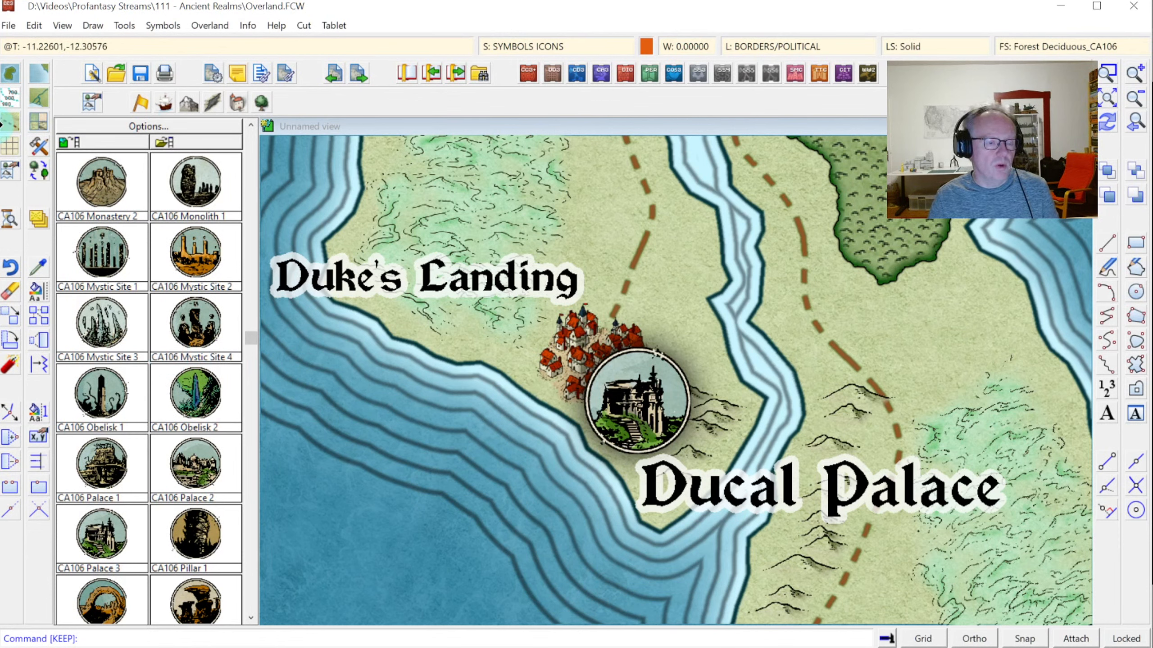
Load Spiral Tower.png from Videos > Profantasy Streams > 111 - Ancient Realms as the symbol catalog.
left_click(154, 26)
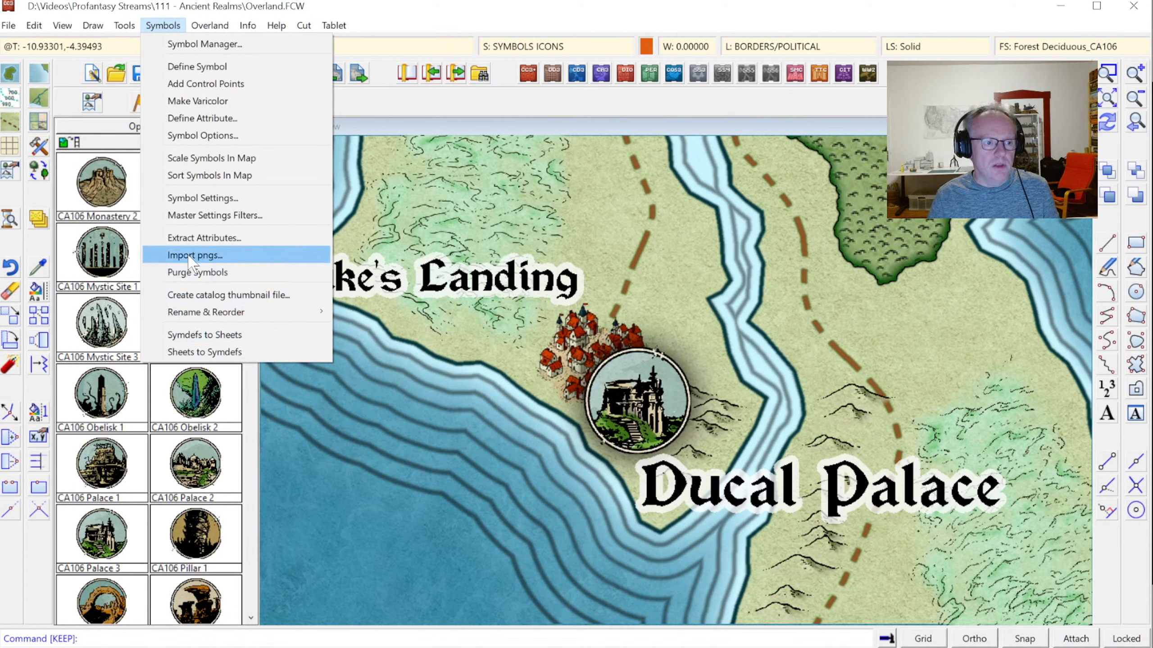
left_click(272, 25)
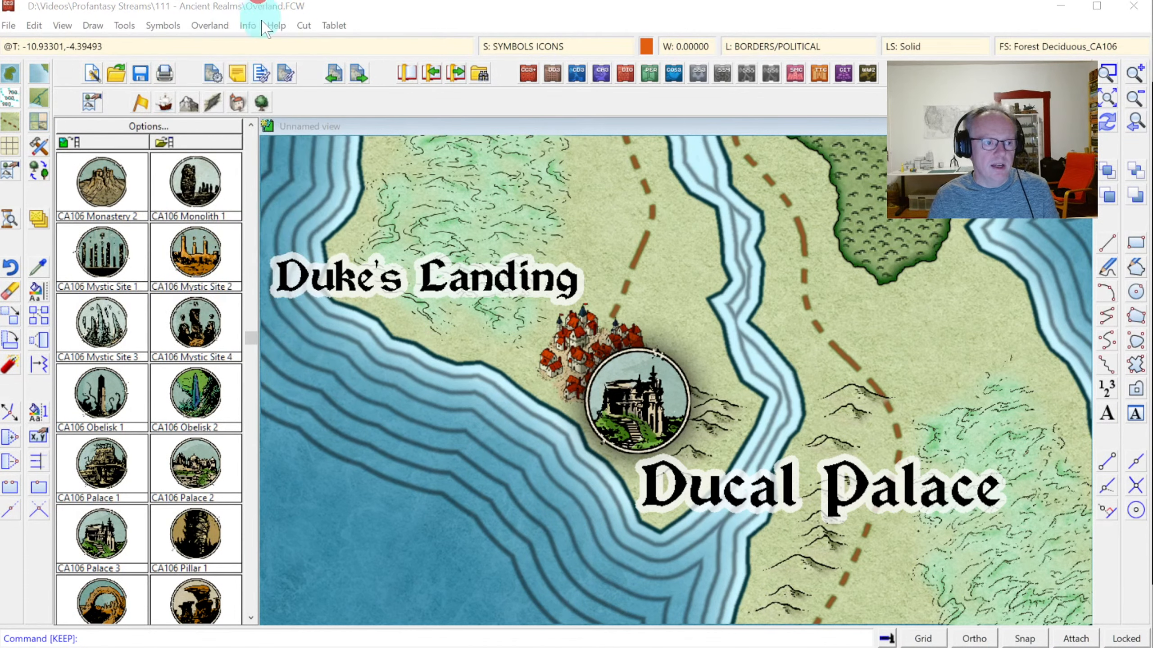
left_click(185, 145)
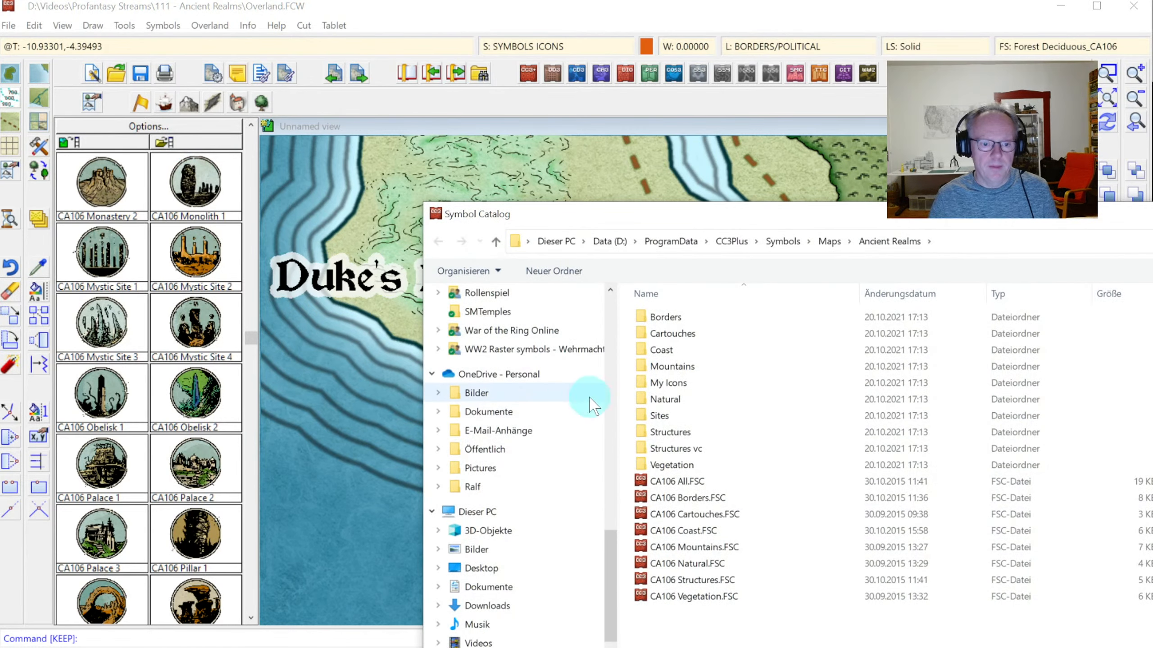
left_click_drag(608, 542, 616, 594)
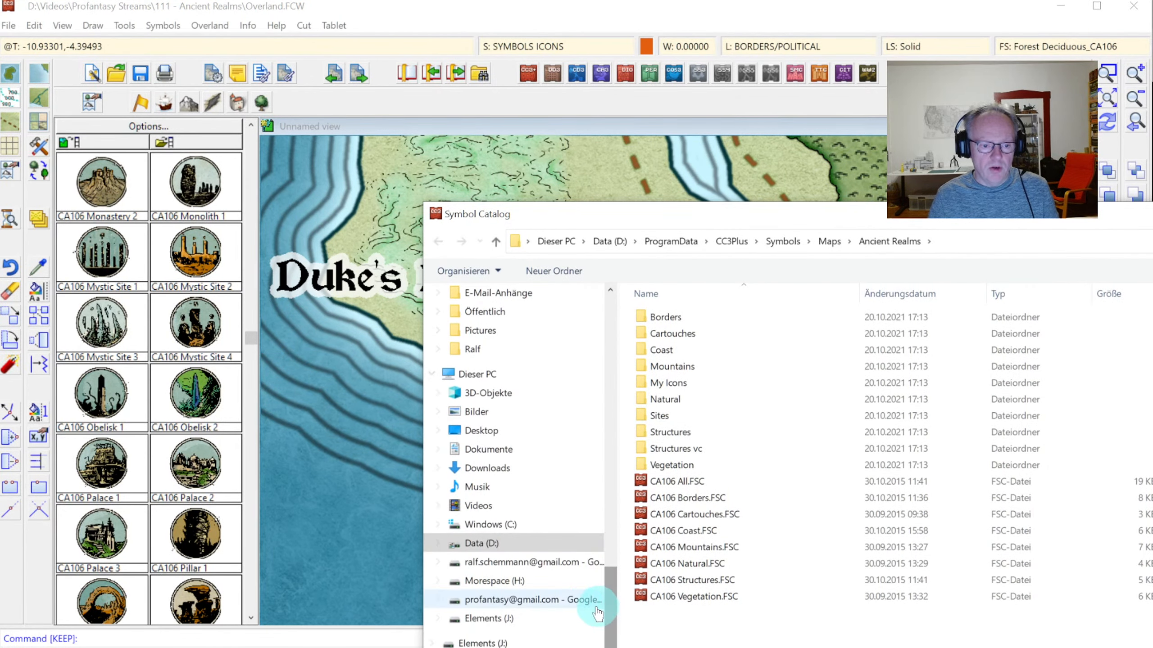
left_click(476, 508)
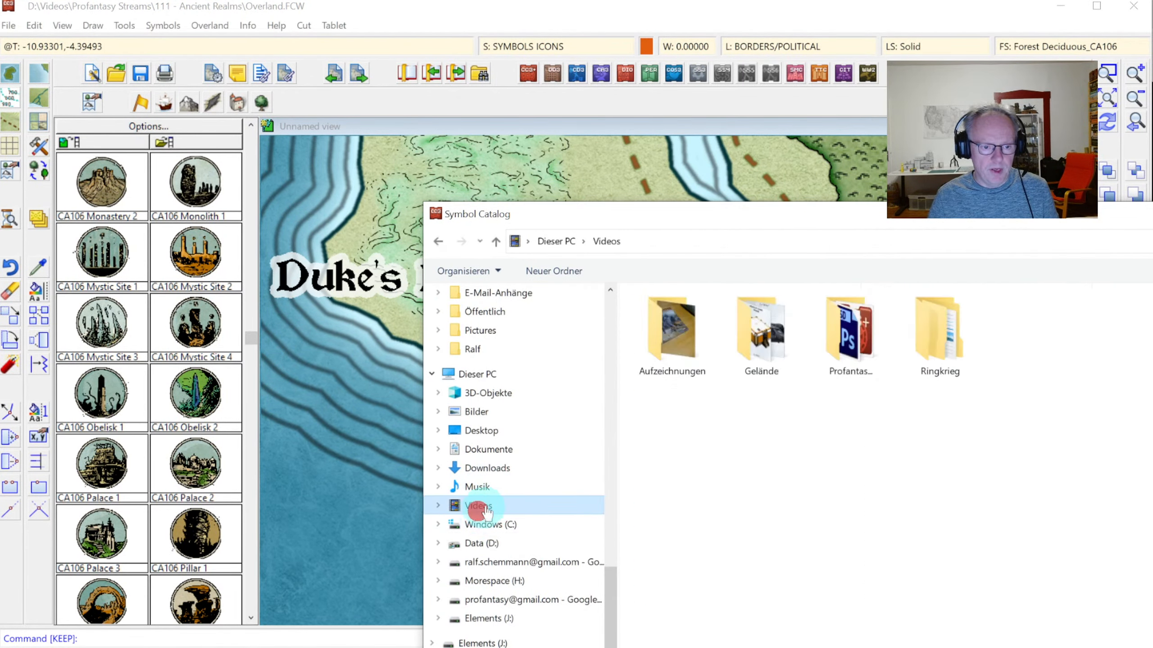
double_click(850, 345)
scroll(864, 396, "down", 5)
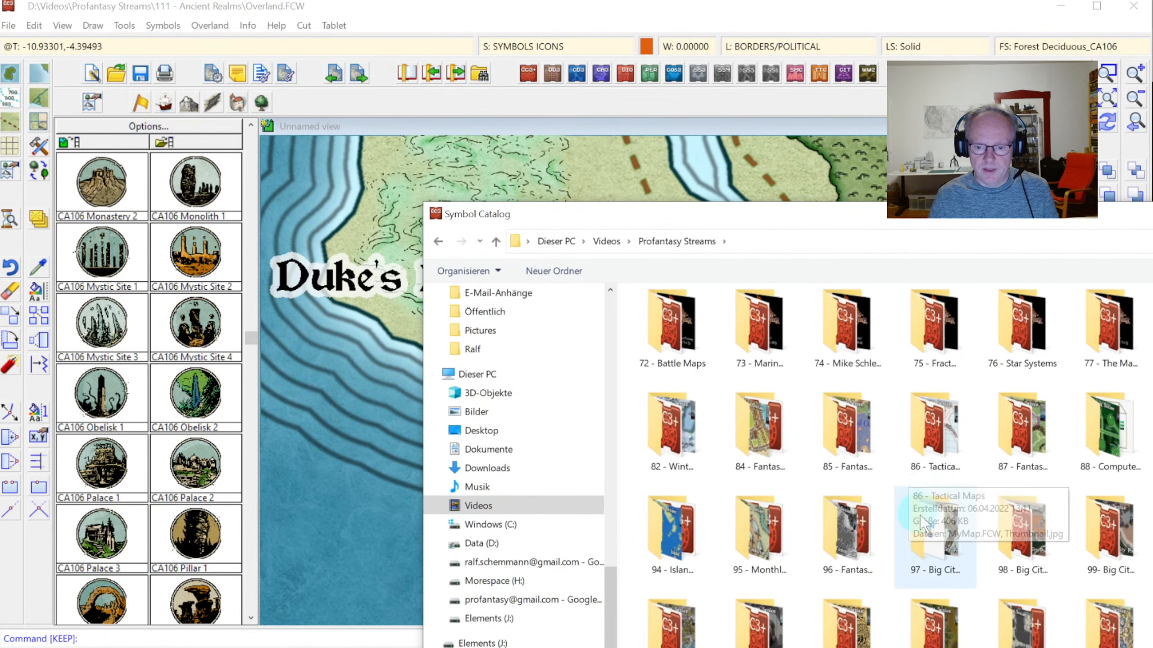
double_click(1150, 629)
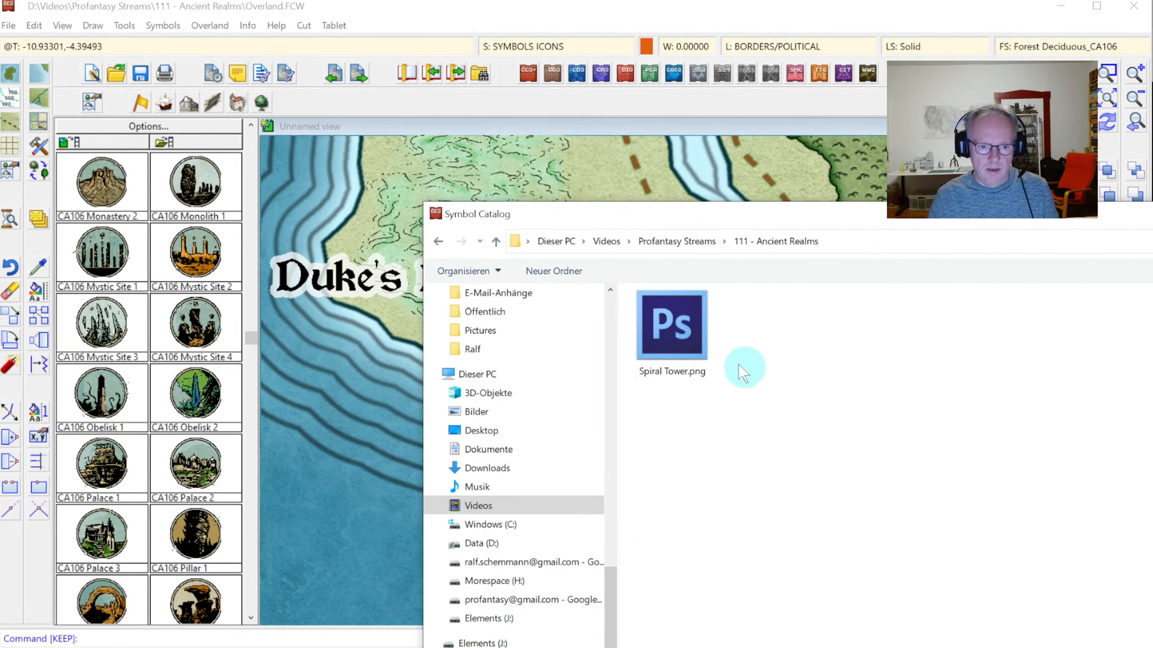
double_click(685, 326)
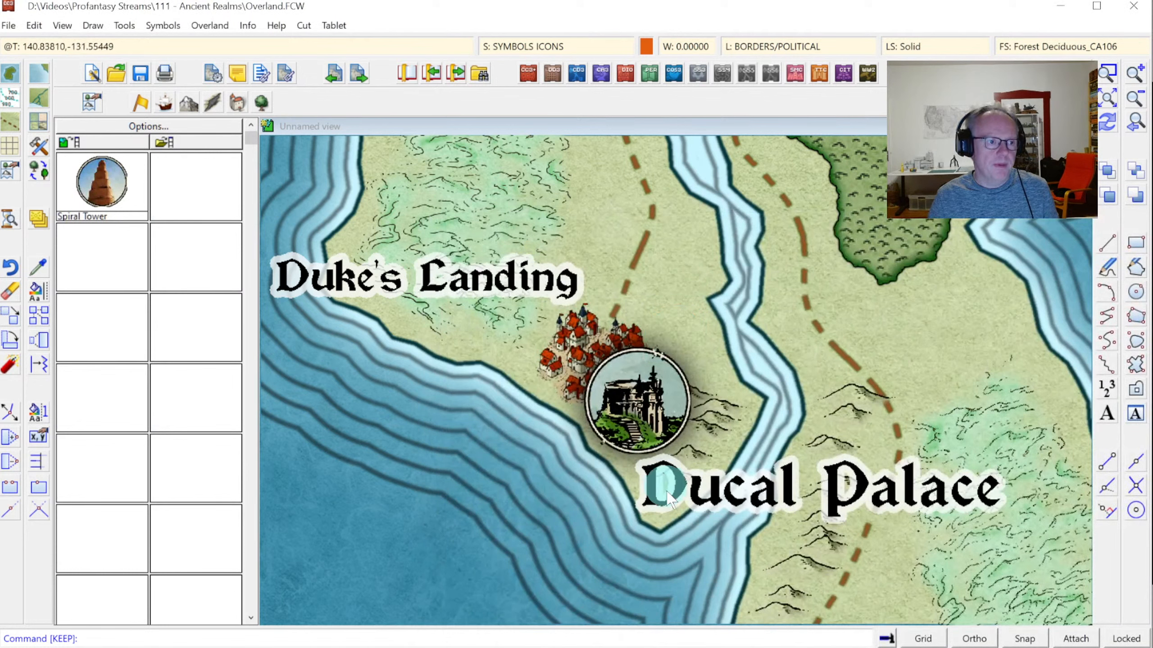
left_click(101, 174)
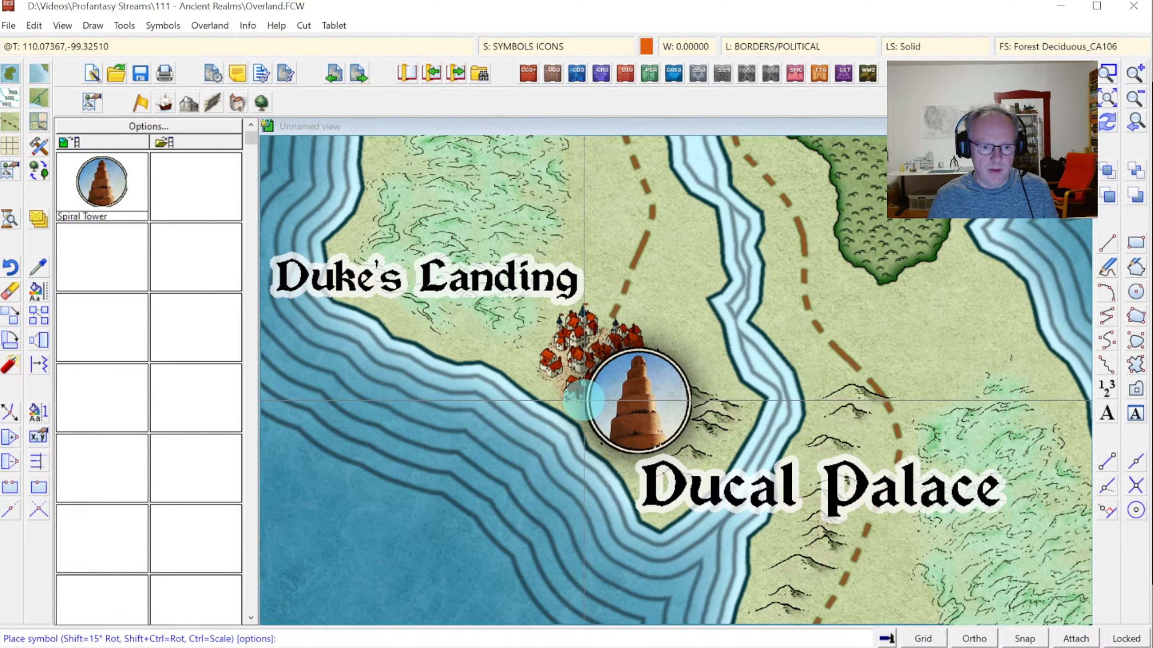
left_click(1134, 128)
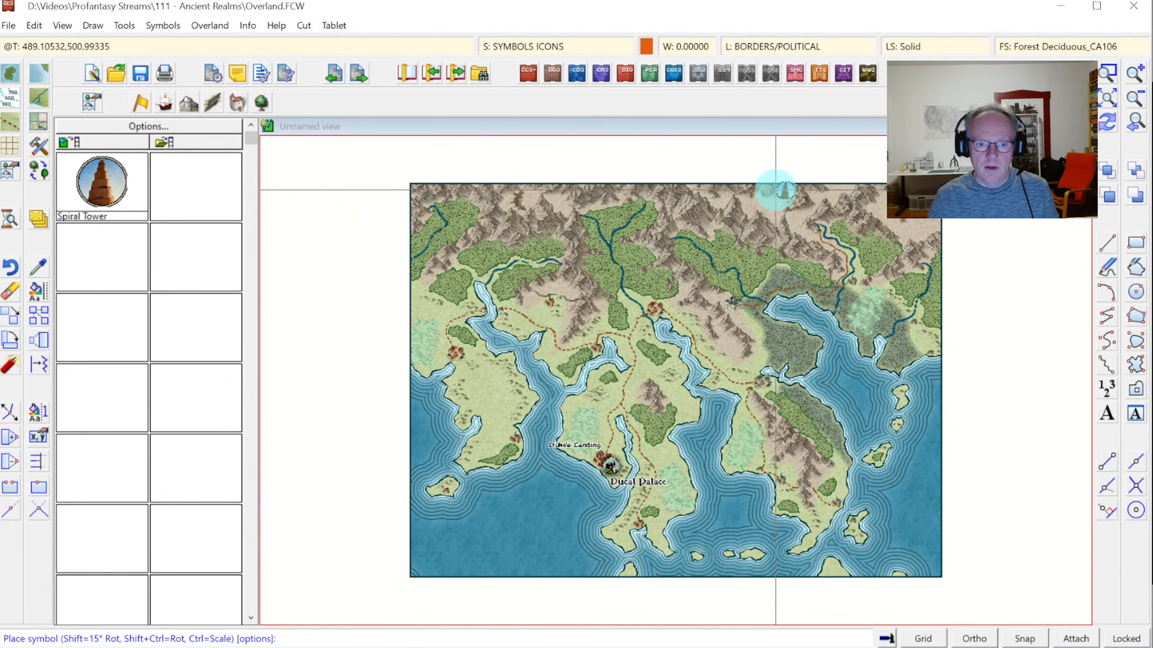
left_click(781, 192)
left_click(909, 333)
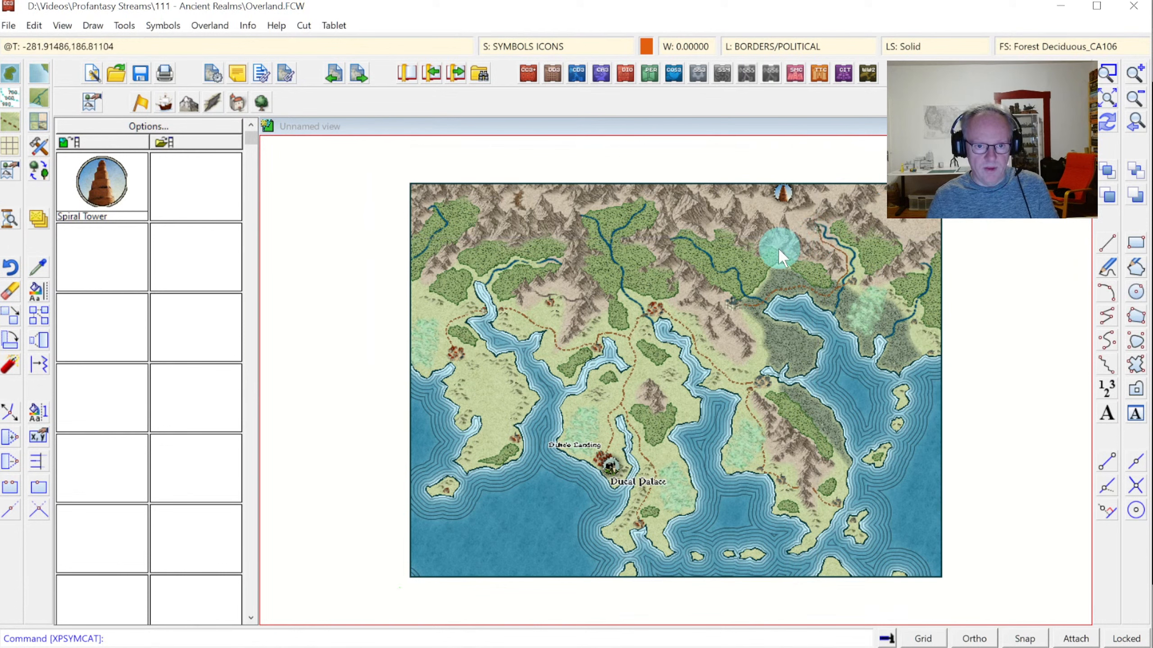
Place the Spiral Tower vignette in the northern mountains, just northwest of the ruined tower at the river's source.
left_click(105, 180)
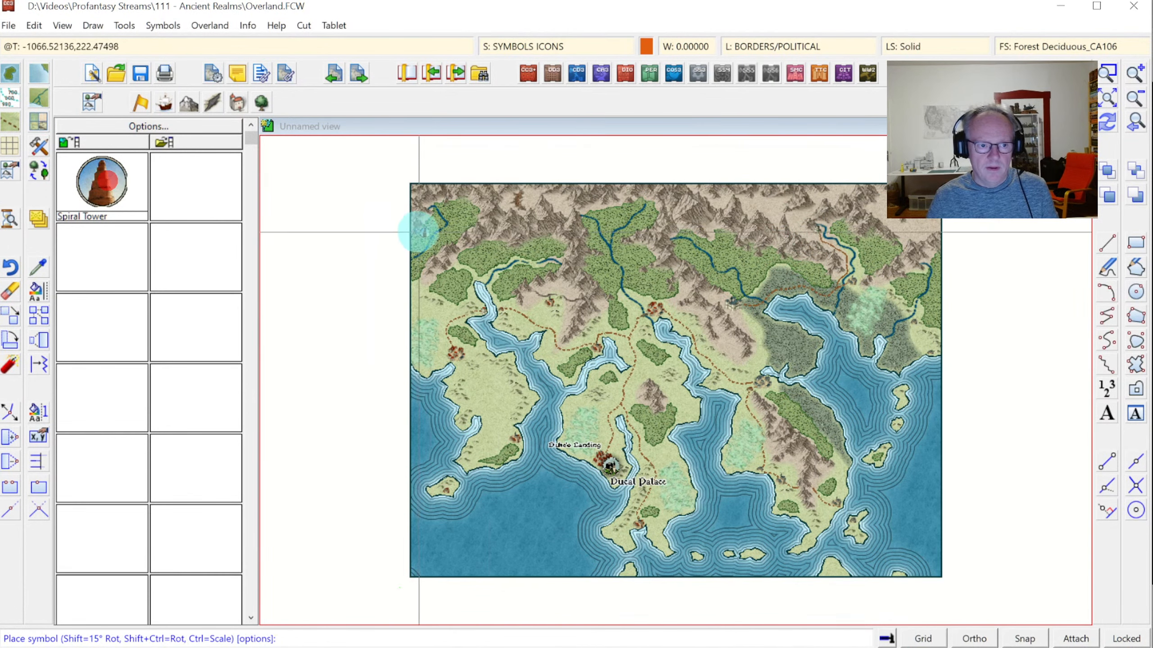
left_click(1133, 75)
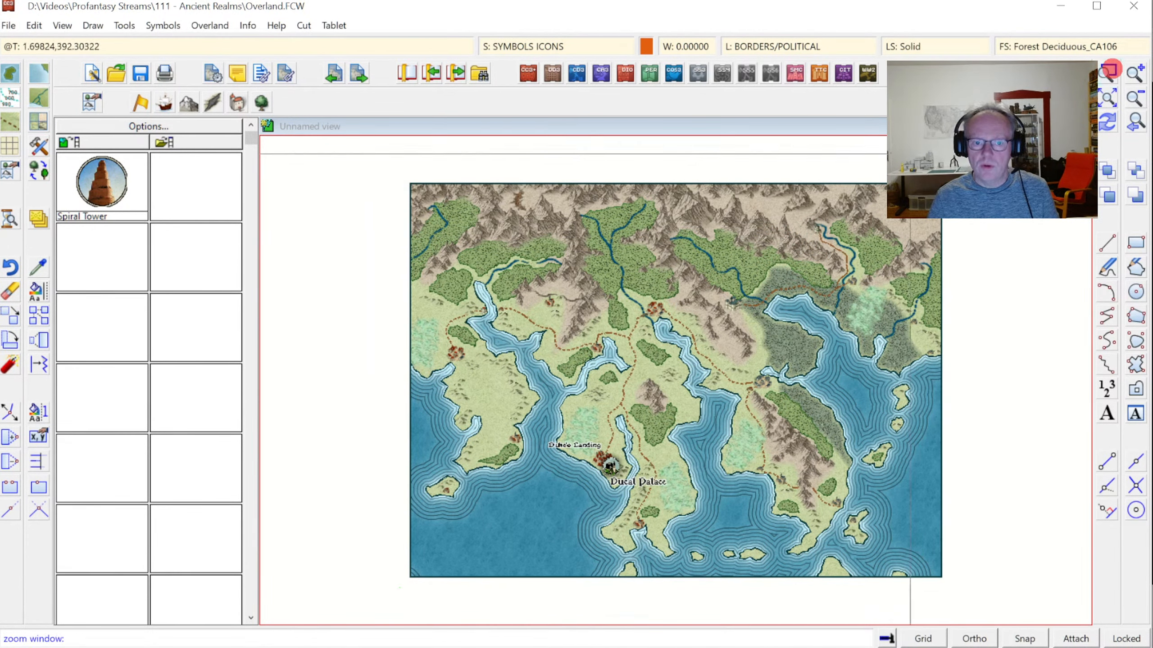
left_click(715, 163)
left_click(906, 341)
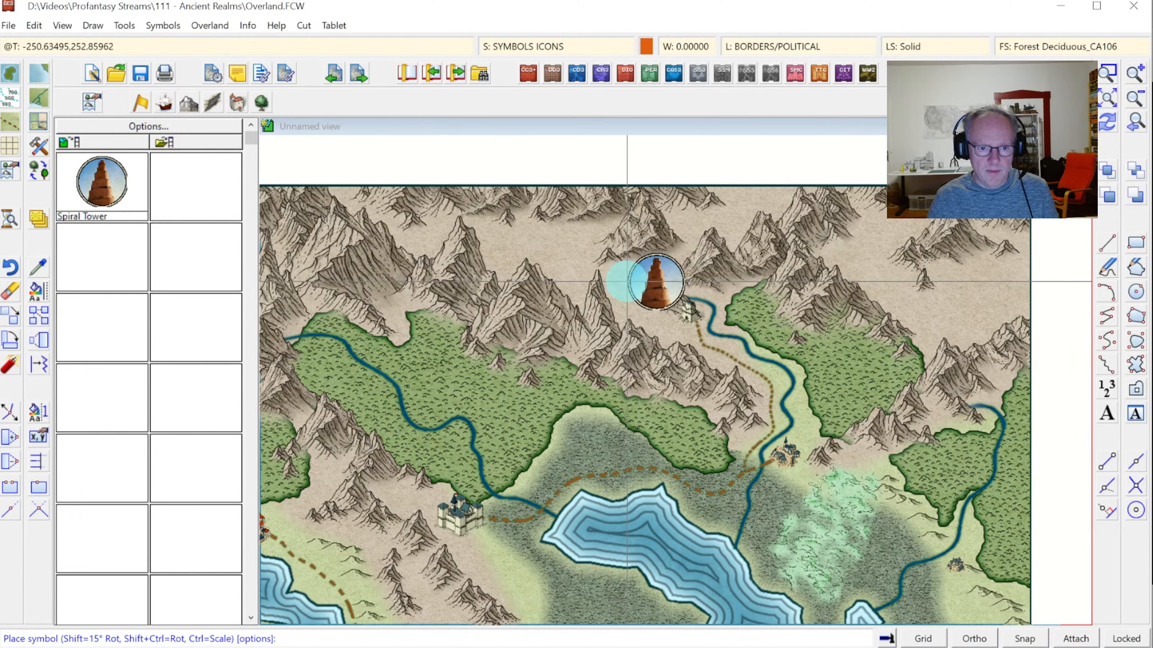
left_click(628, 285)
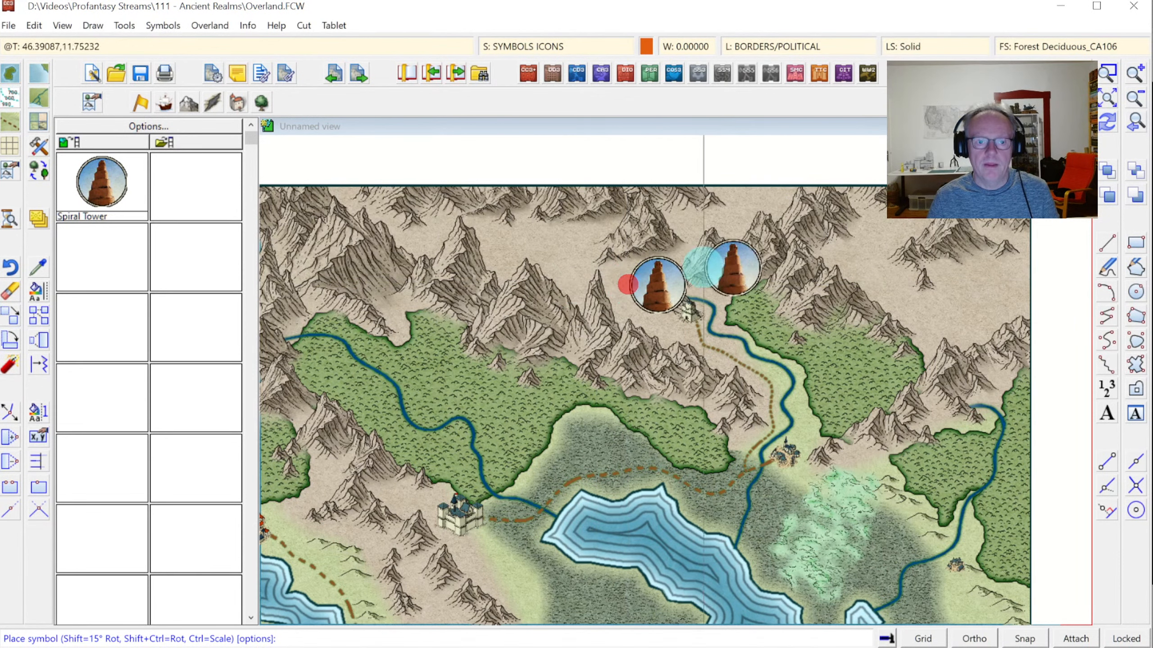
left_click(1100, 126)
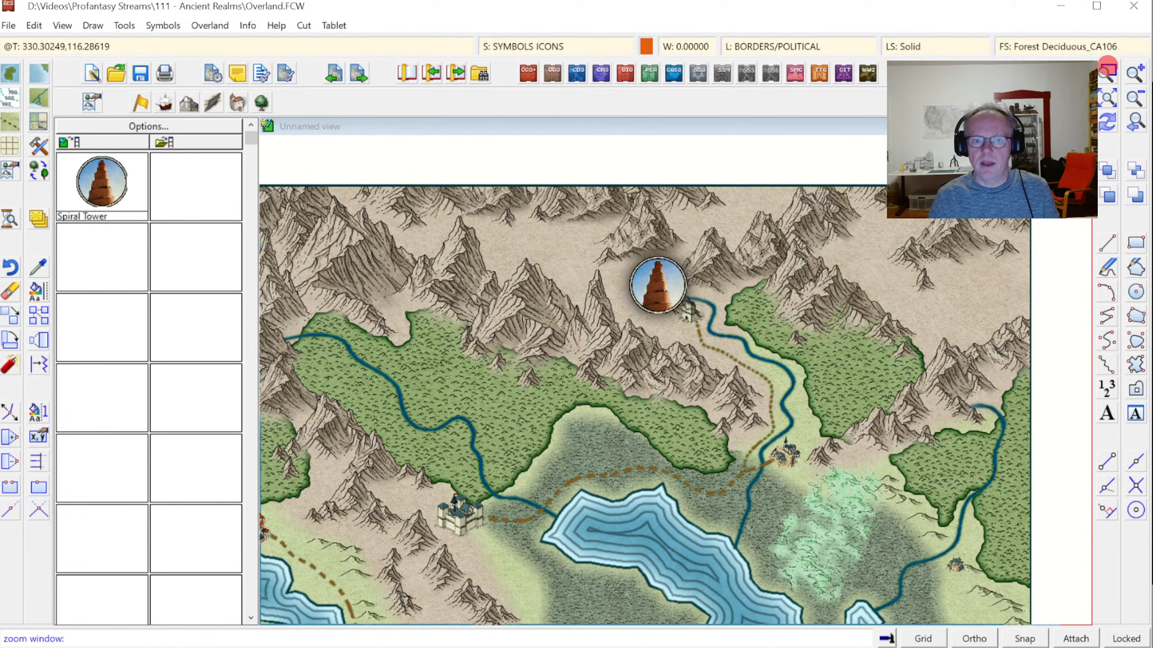
left_click(587, 227)
left_click(790, 389)
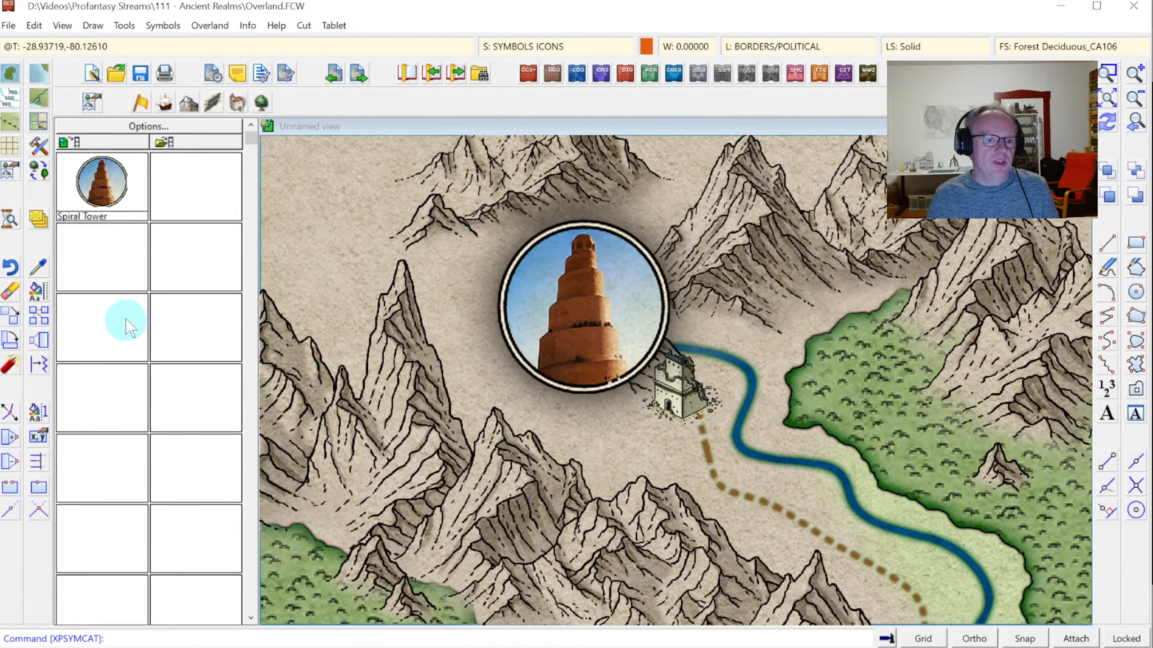
Adopt the drawing properties of the Ducal Palace label, making TEXT OUTLINED the current sheet.
left_click(1137, 125)
left_click(1112, 98)
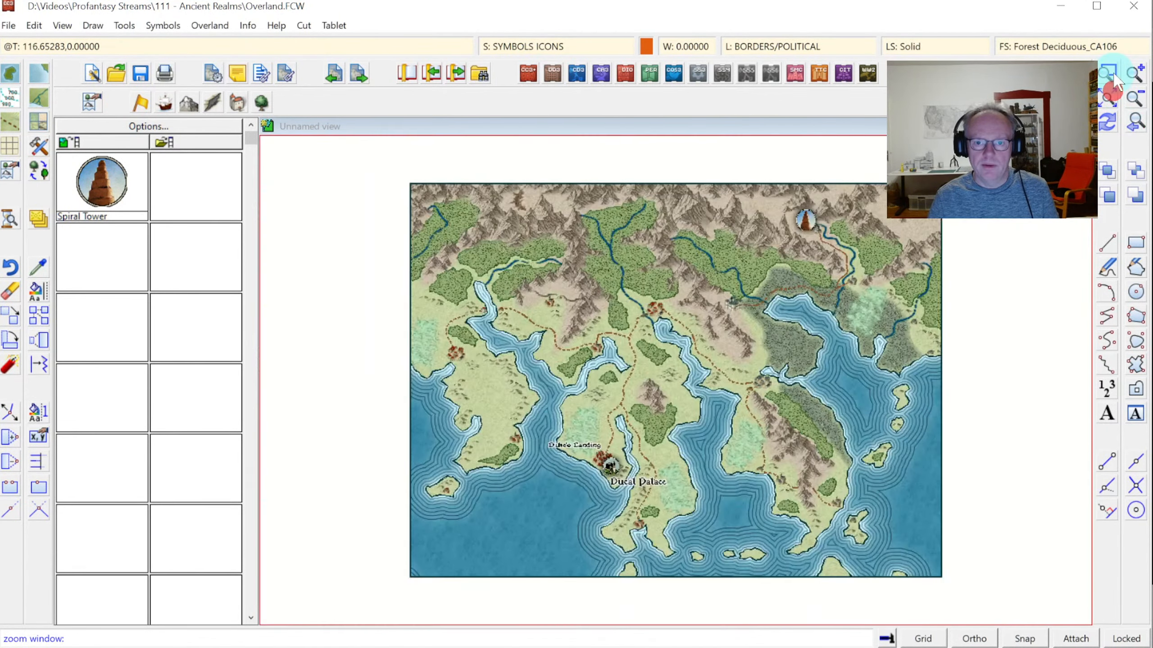
left_click(689, 508)
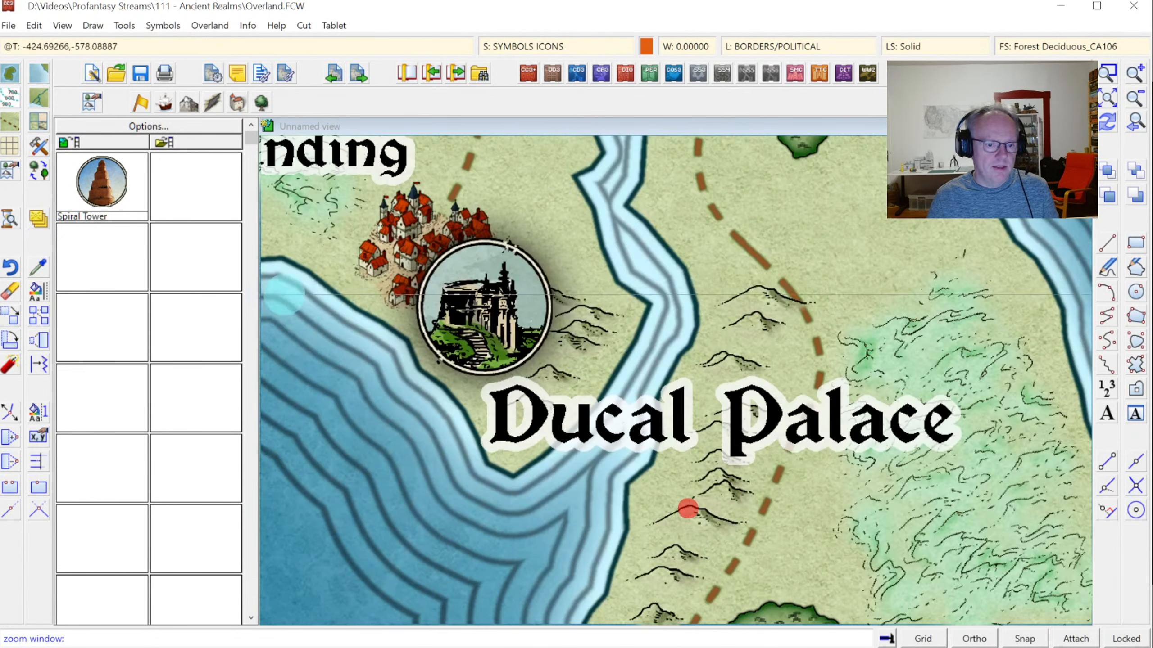
left_click(39, 269)
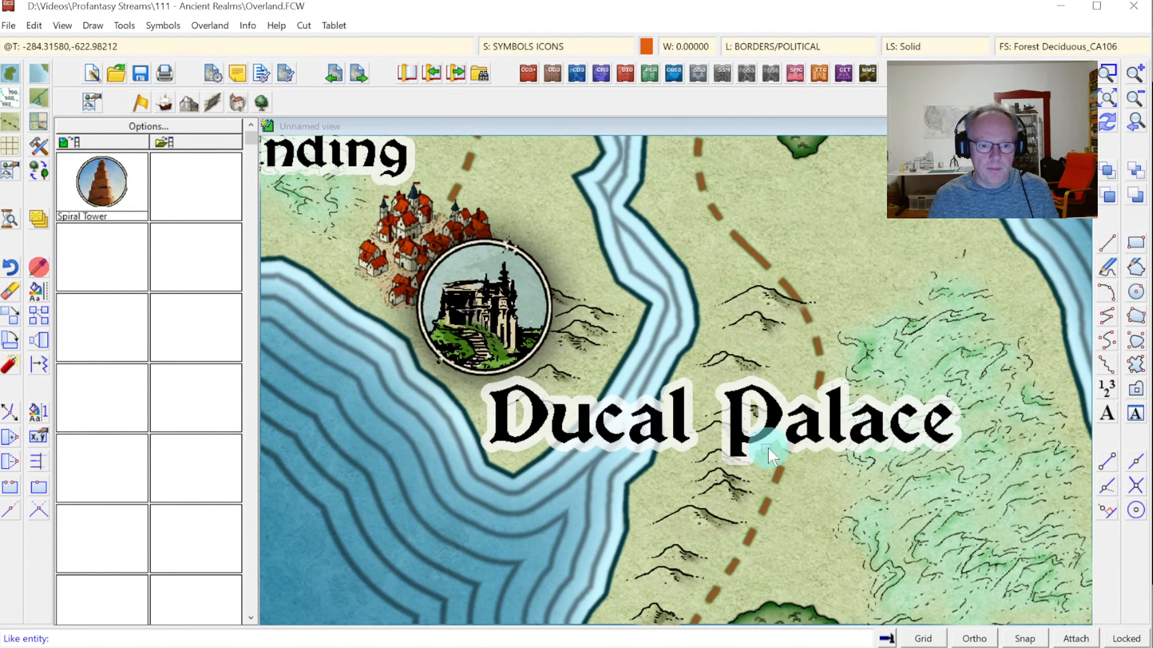
left_click(816, 443)
Add the outlined label "Tower of Ages" to the northwest of the Spiral Tower vignette.
left_click(1133, 125)
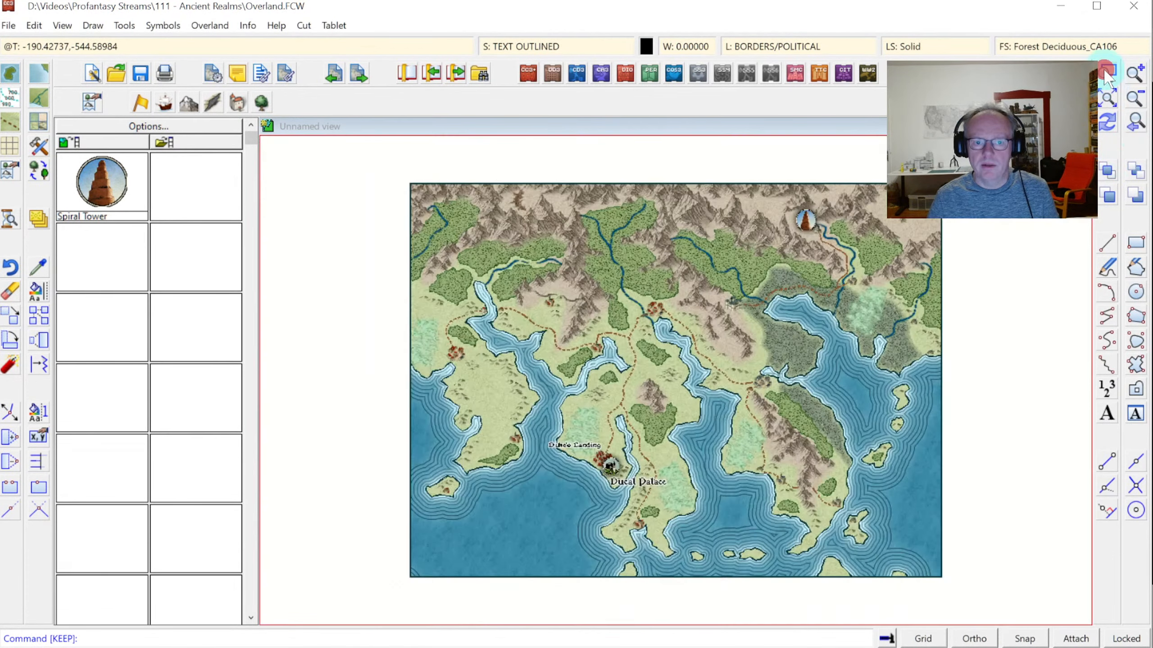
left_click(1108, 72)
left_click(757, 198)
left_click(869, 275)
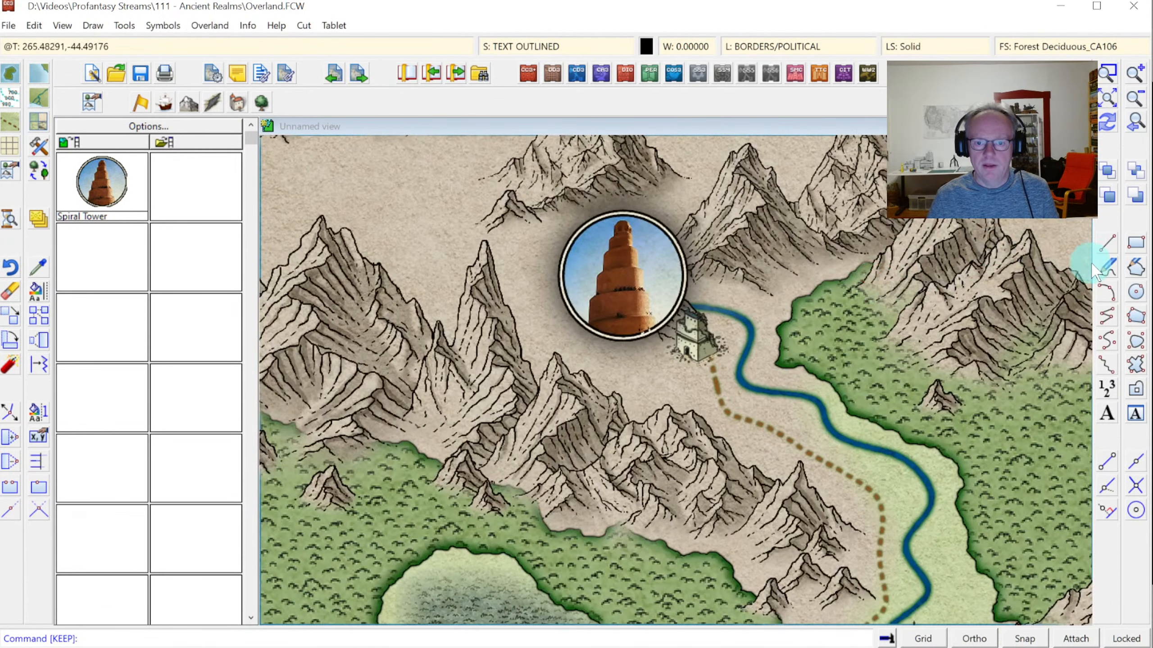
left_click(1106, 416)
left_click(922, 389)
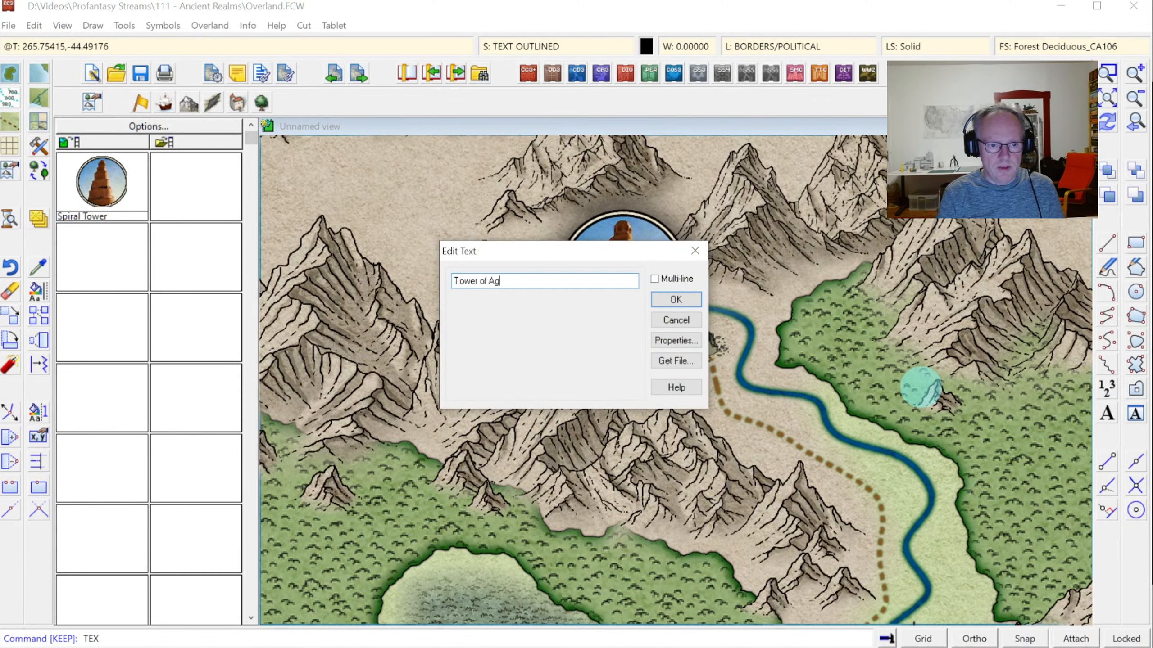
left_click(675, 300)
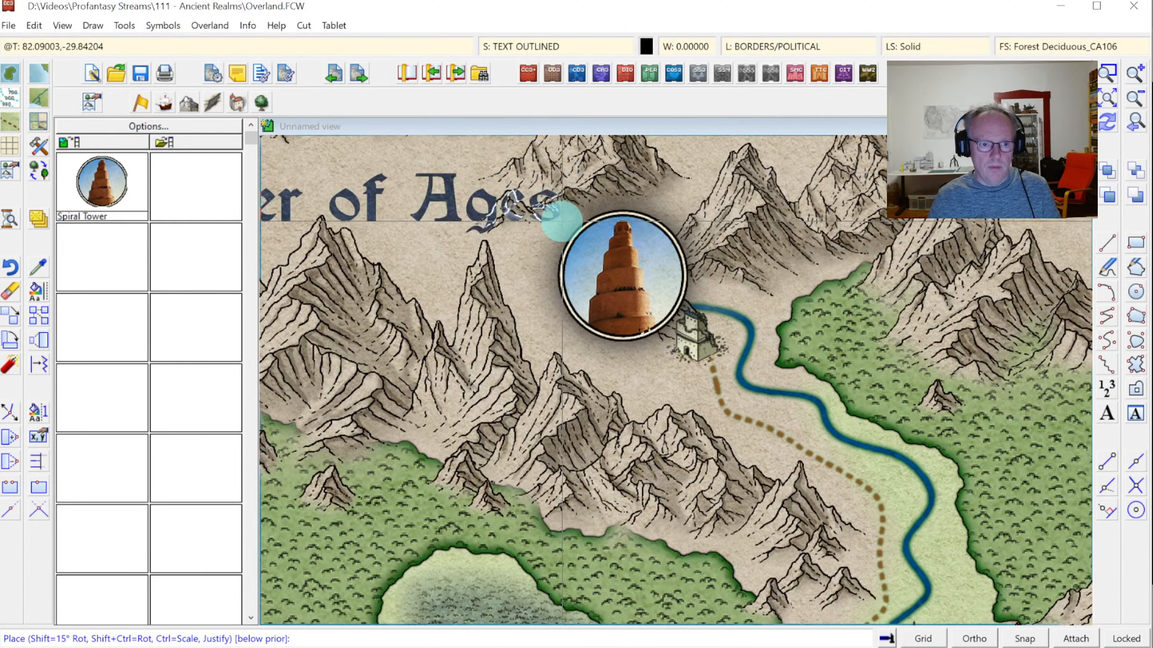
left_click(562, 222)
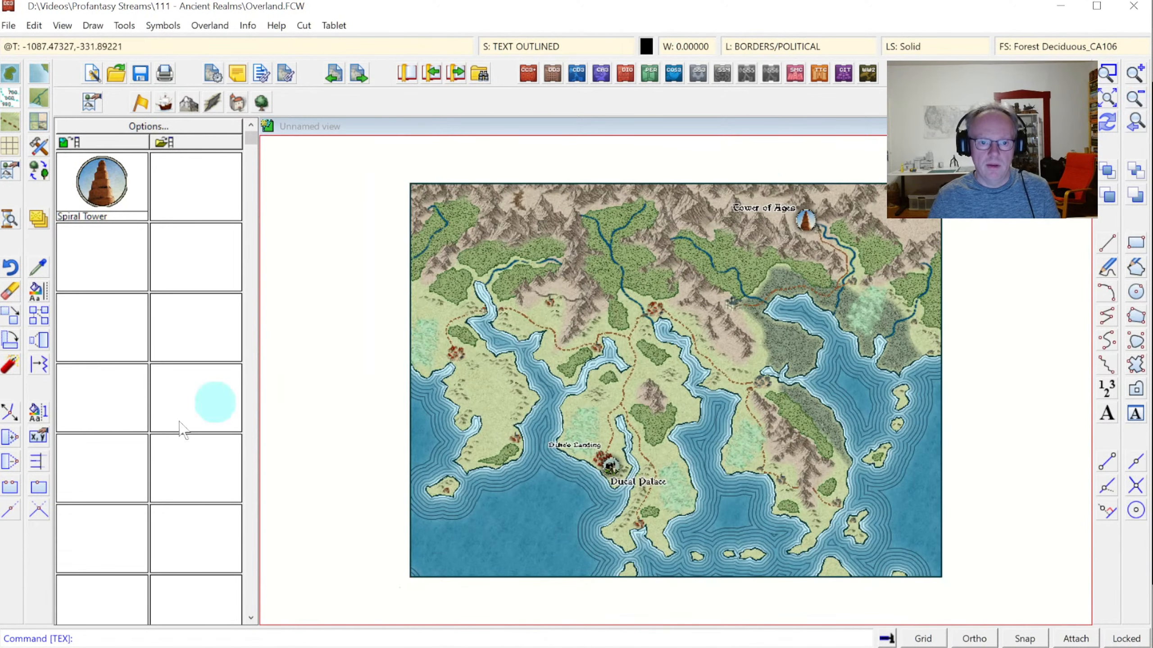
Examine the Tower of Ages label and its vignette up close, and review the available symbol commands.
left_click(1107, 73)
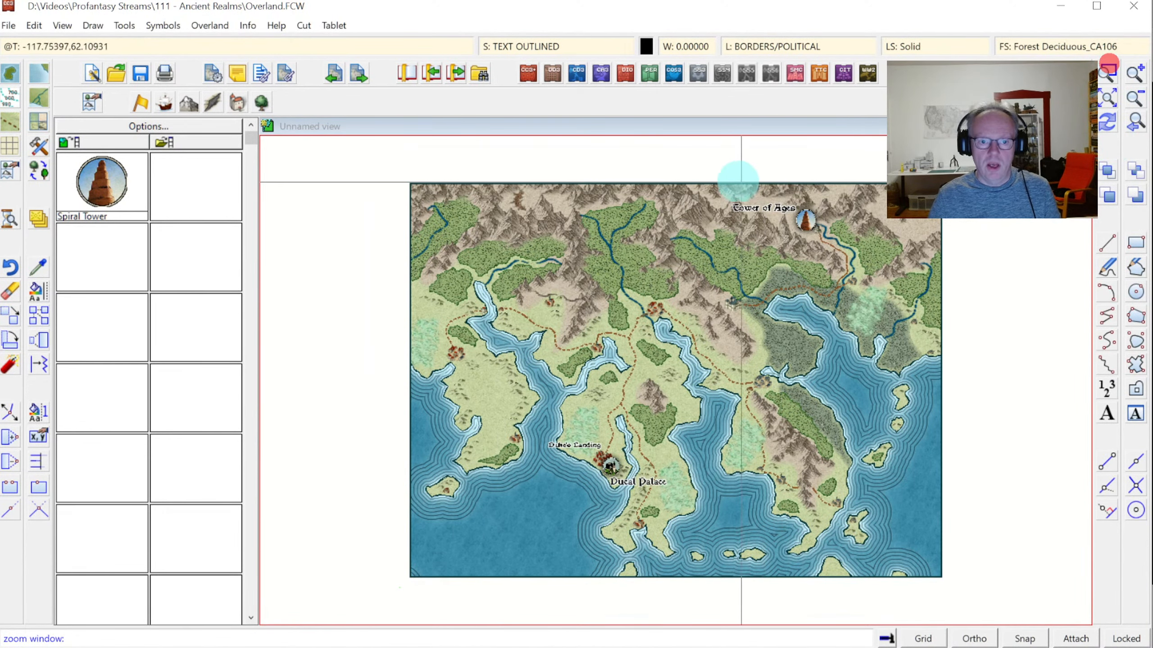
left_click(710, 175)
left_click(860, 276)
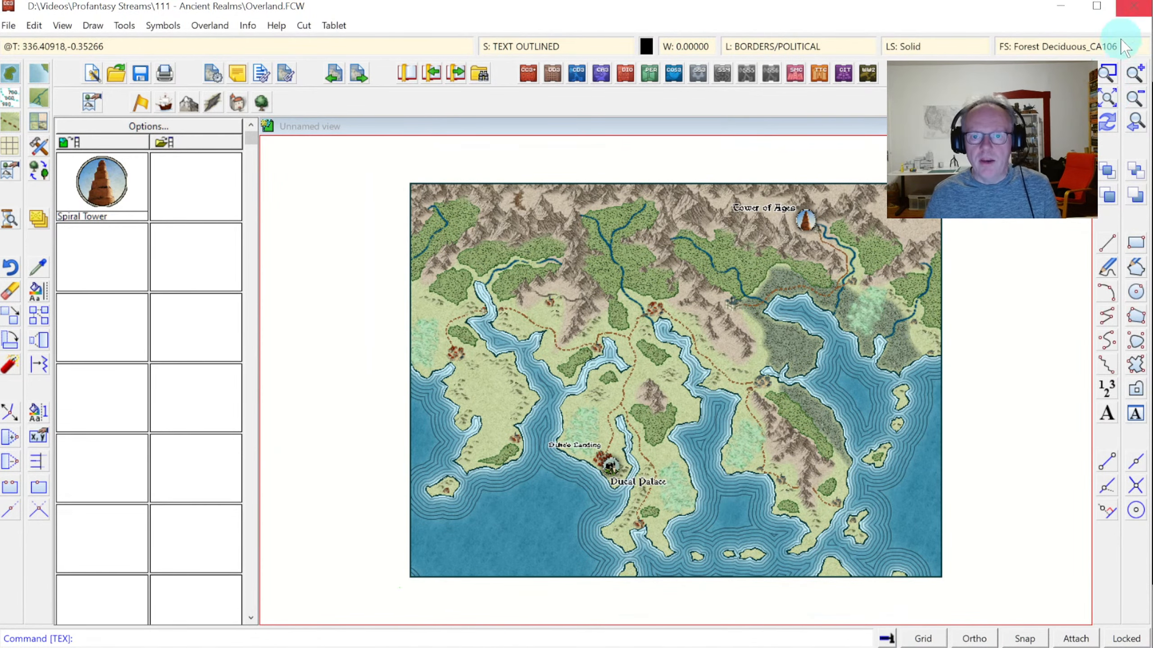
left_click(1108, 73)
left_click(719, 179)
left_click(829, 271)
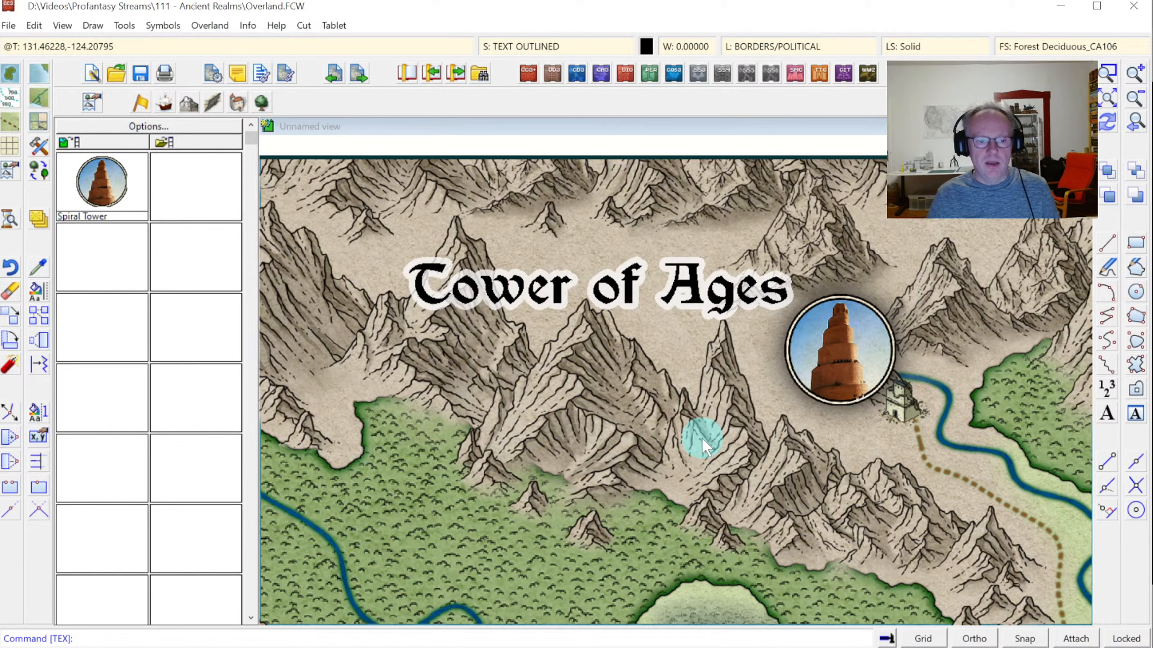
left_click(162, 25)
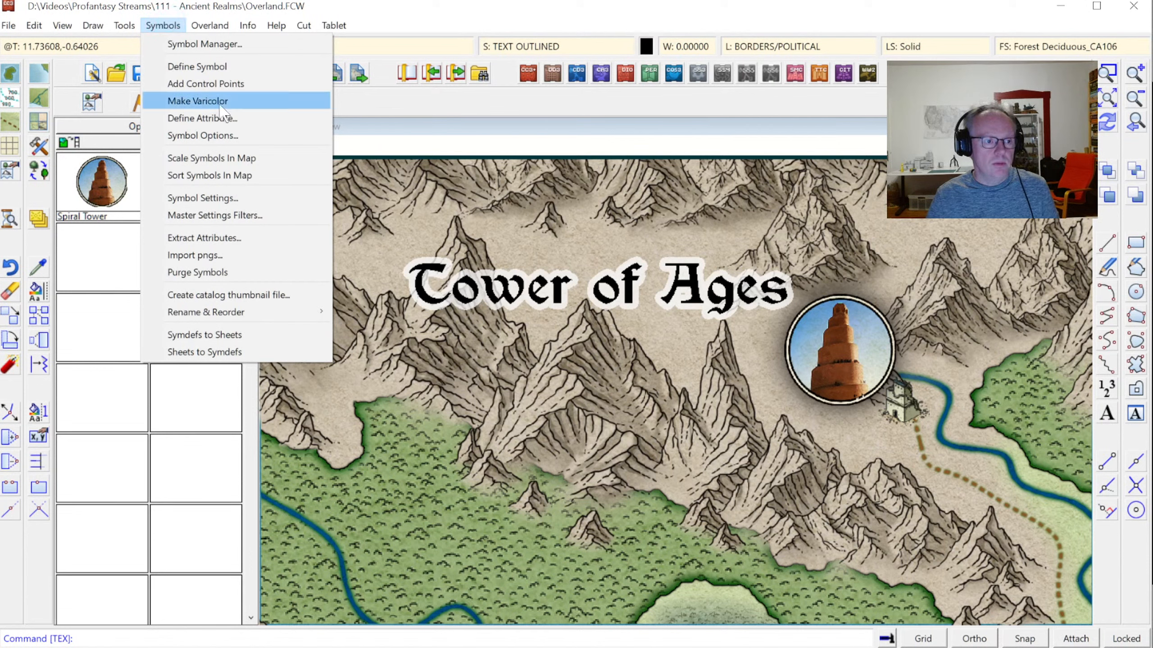
Switch to File Explorer and copy Spiral Tower.png from the 111 - Ancient Realms stream folder.
key("alt+Tab")
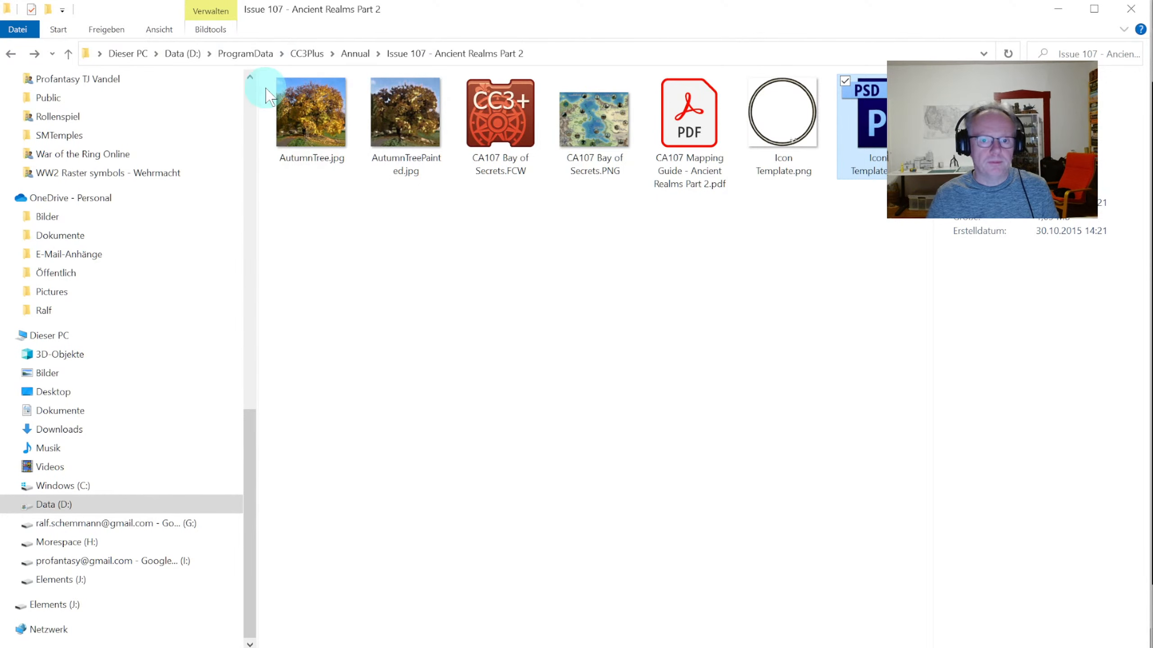
left_click(9, 53)
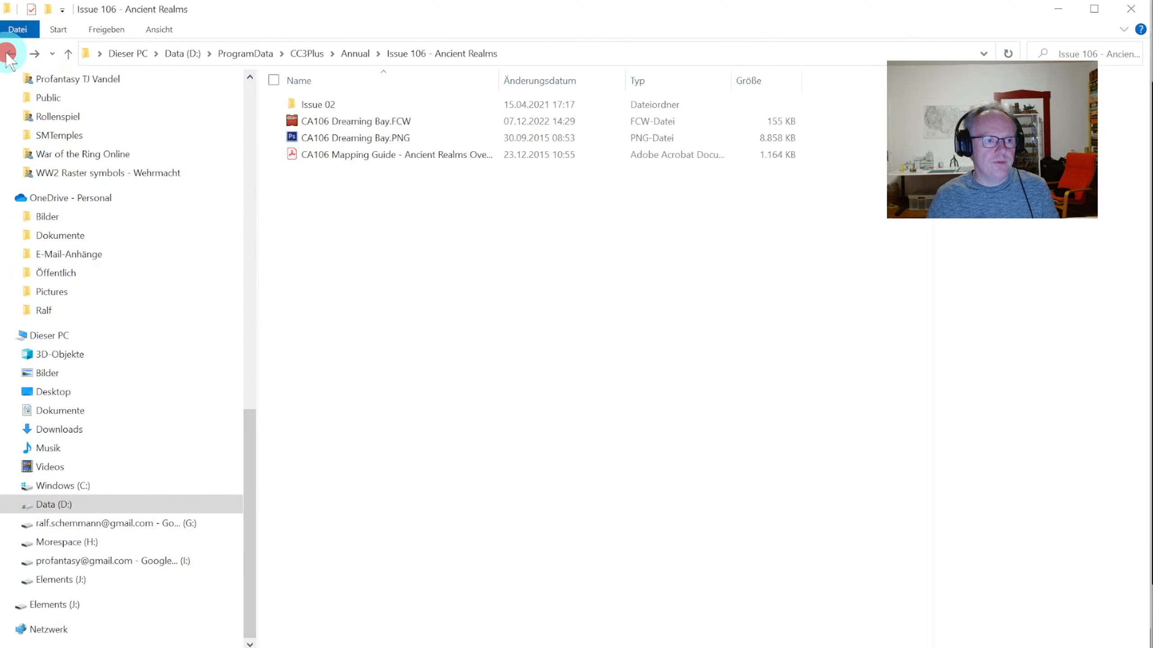
left_click(9, 54)
left_click(9, 53)
left_click(32, 53)
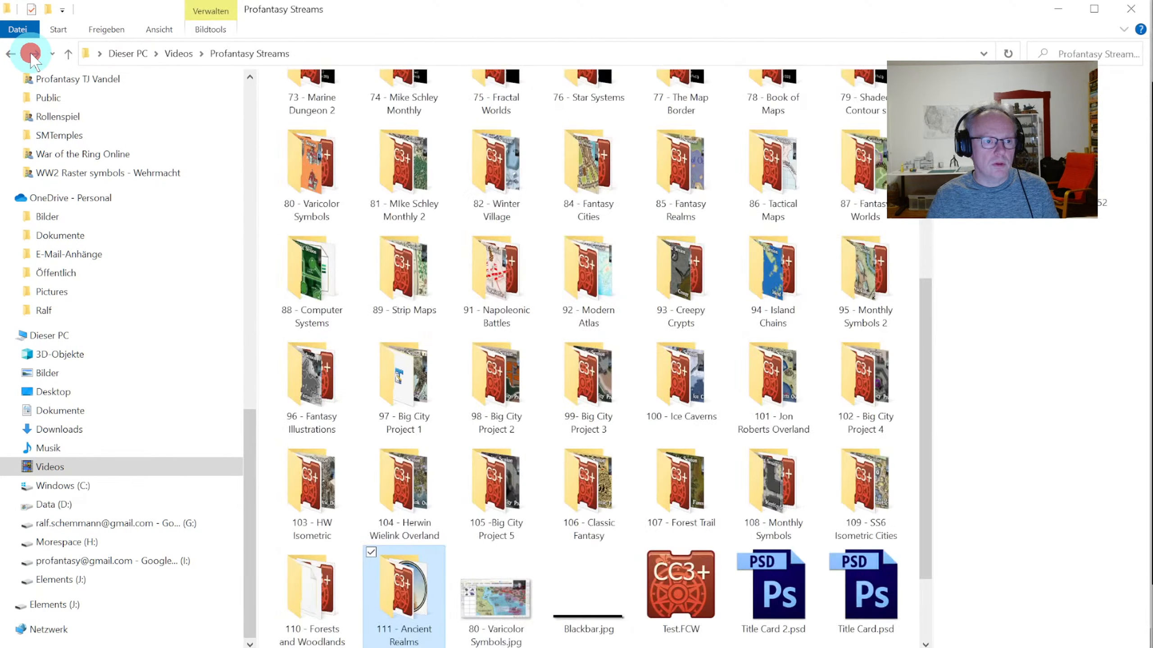
left_click(31, 53)
left_click(591, 120)
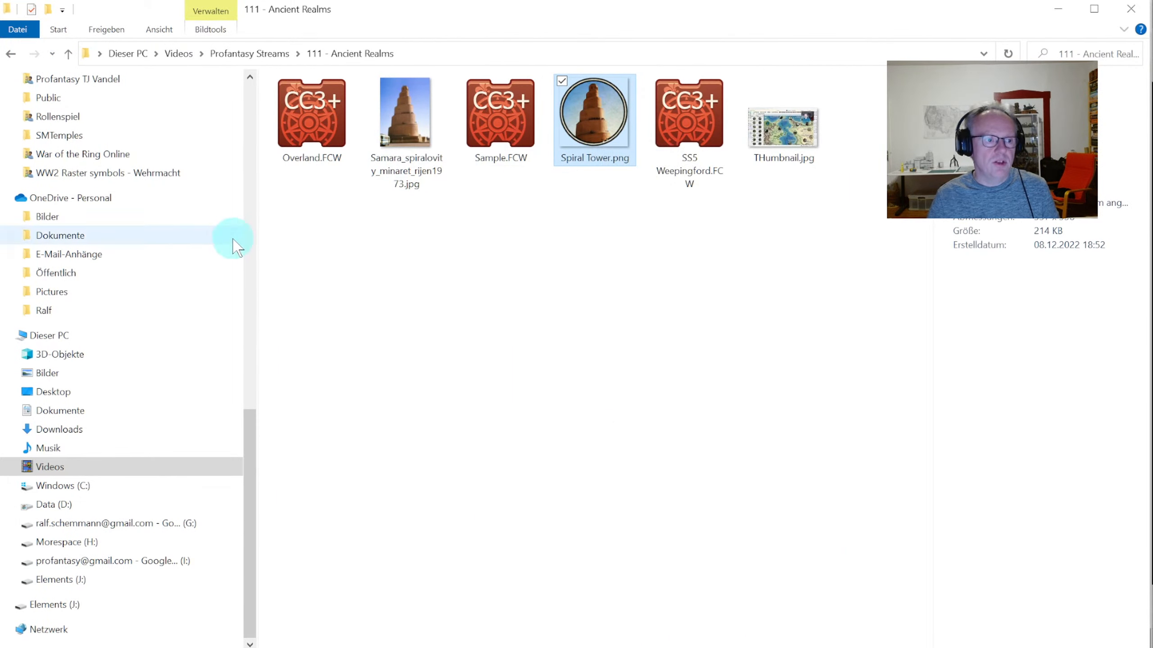
Go to the CC3+ user symbols folder at D:\ProgramData\CC3Plus\Symbols\User.
left_click(53, 503)
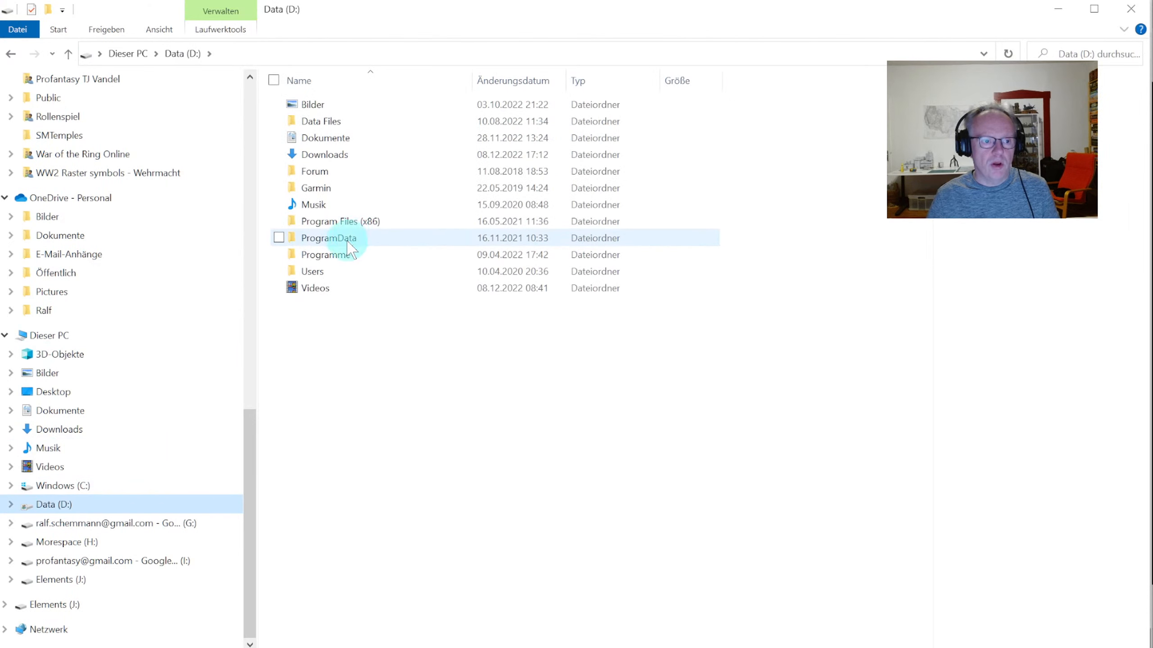
double_click(345, 238)
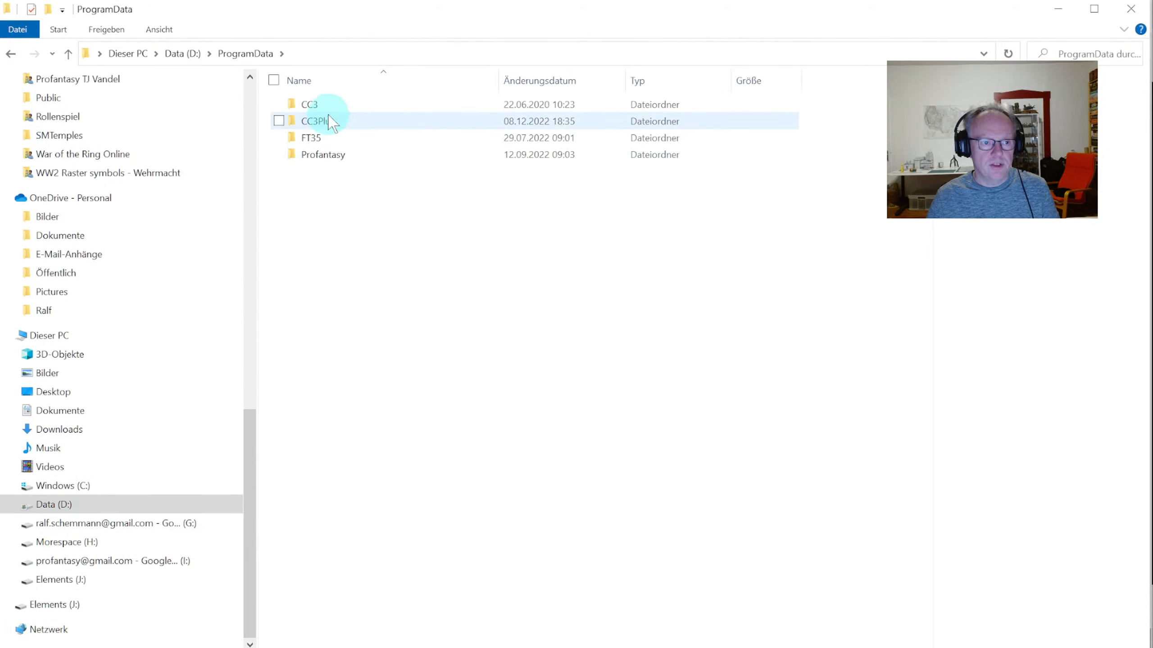
left_click(324, 122)
double_click(325, 122)
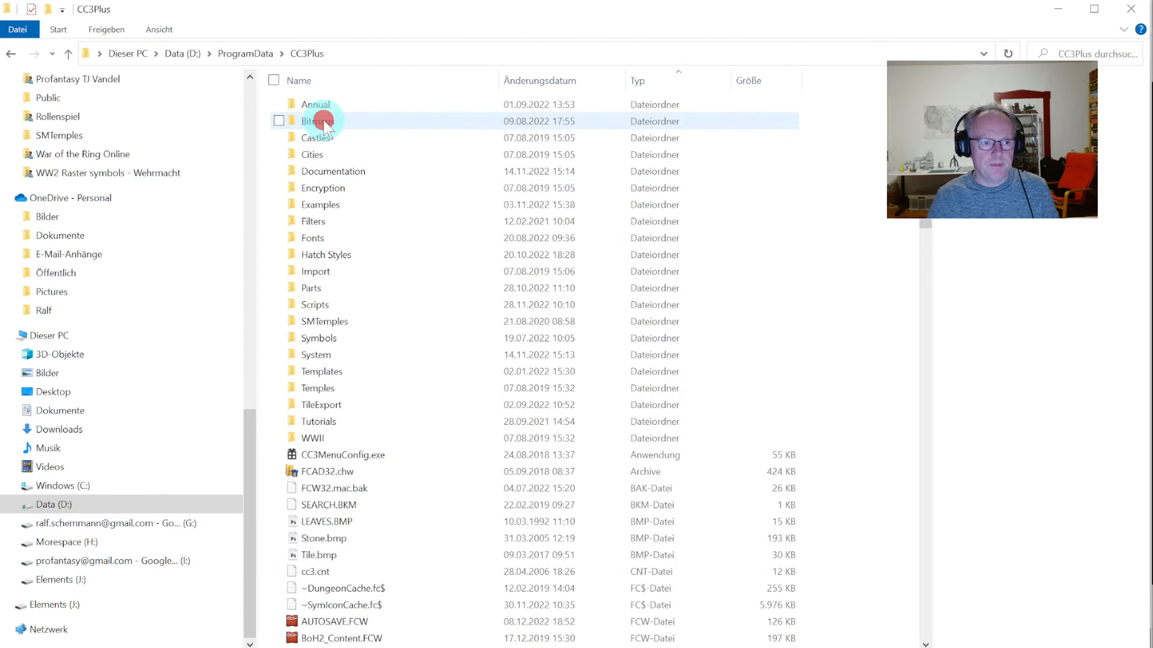
double_click(331, 335)
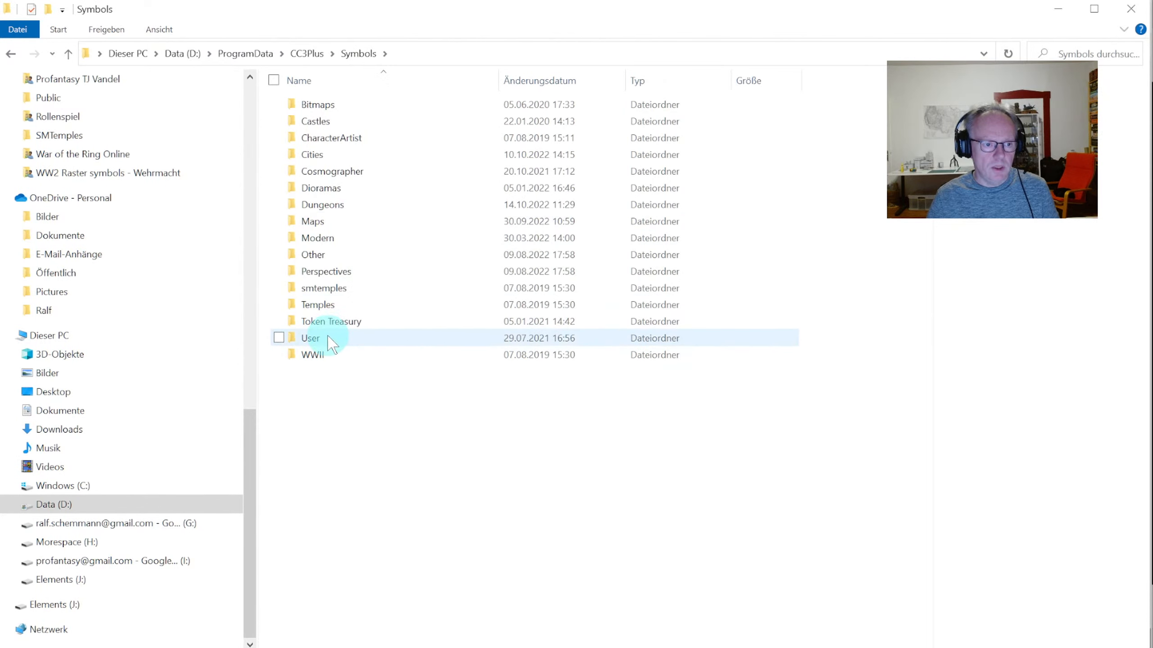
double_click(329, 339)
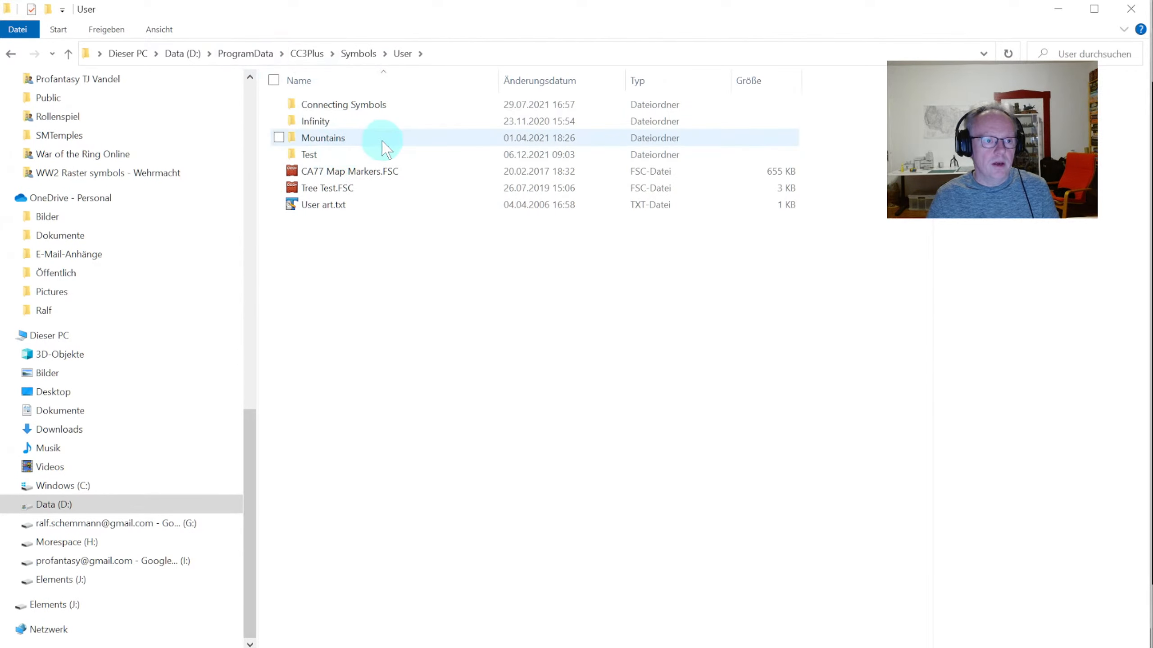
Create a folder named "Ancient Realms" inside User and paste the copied Spiral Tower.png into it.
right_click(313, 250)
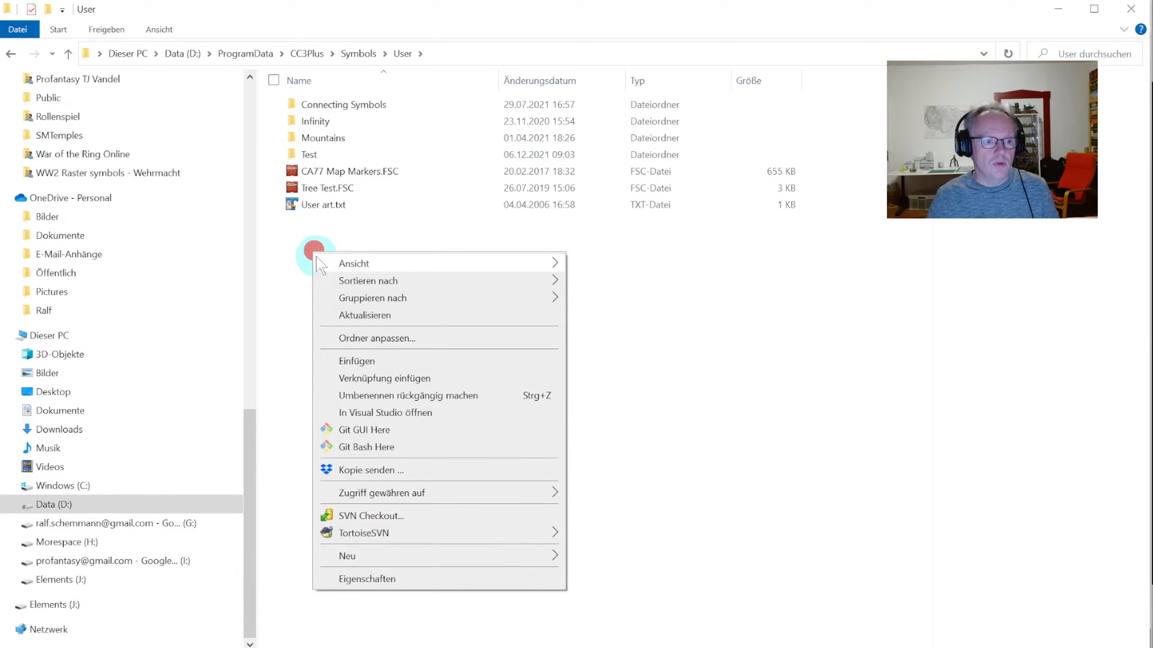
left_click(373, 555)
left_click(624, 554)
type("Ancient Realms")
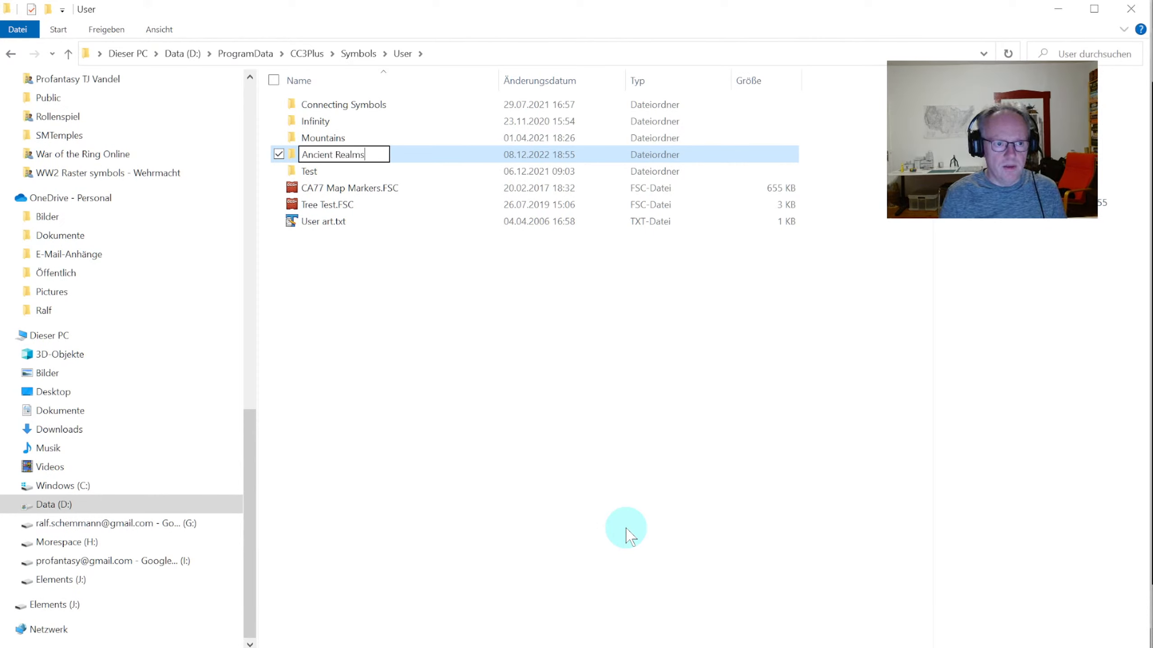
key("Return")
key("Return")
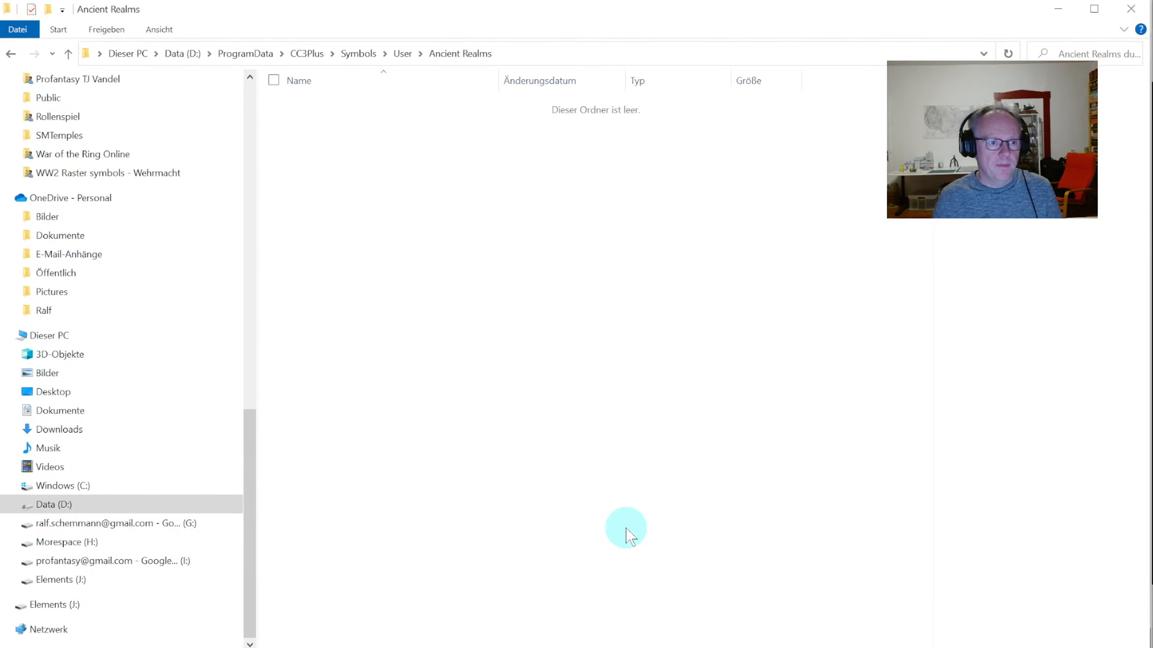
key("ctrl+v")
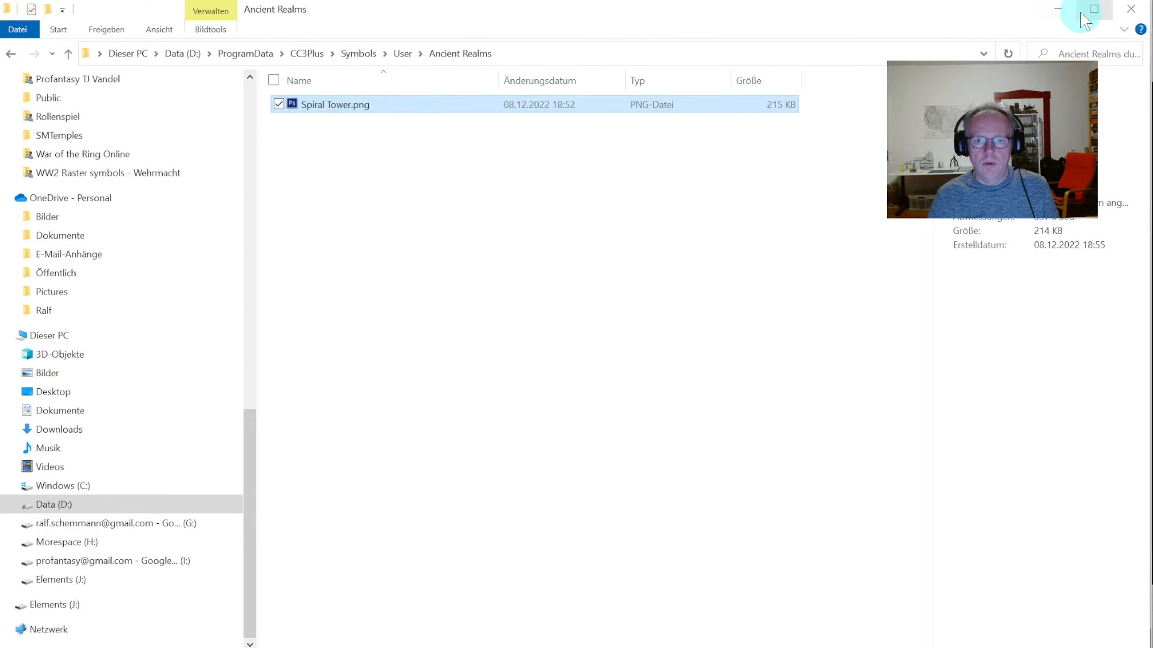
Switch back to CC3+, start a PNG symbol import and browse for its source to Symbols\User\Ancient Realms on drive D.
left_click(1056, 13)
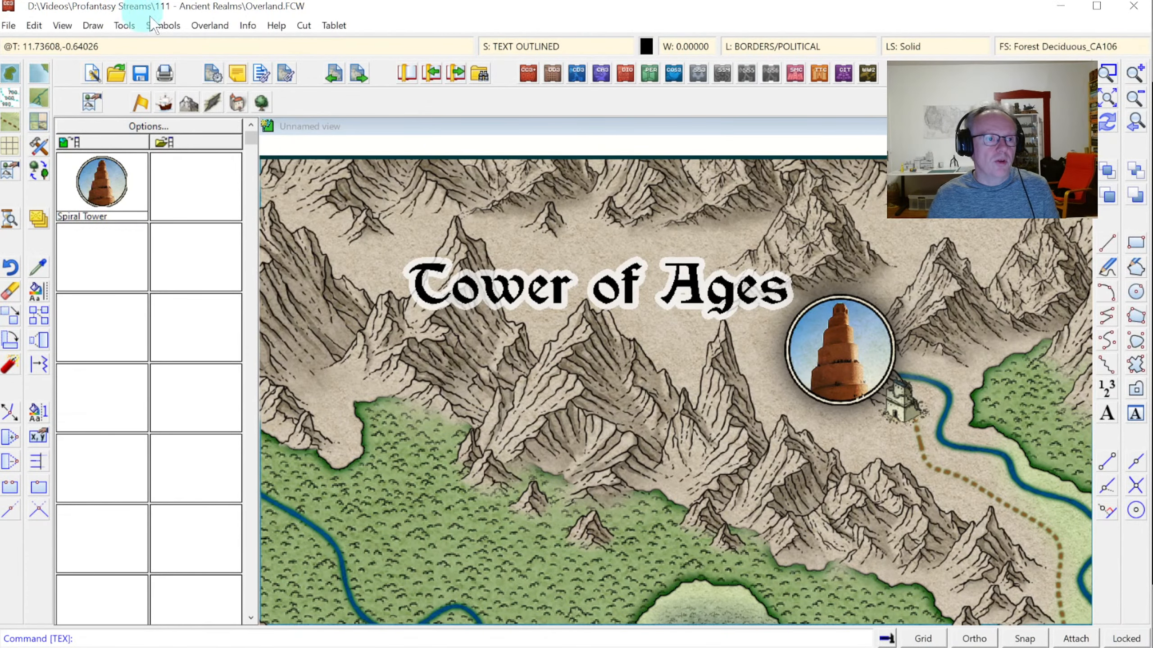
left_click(164, 26)
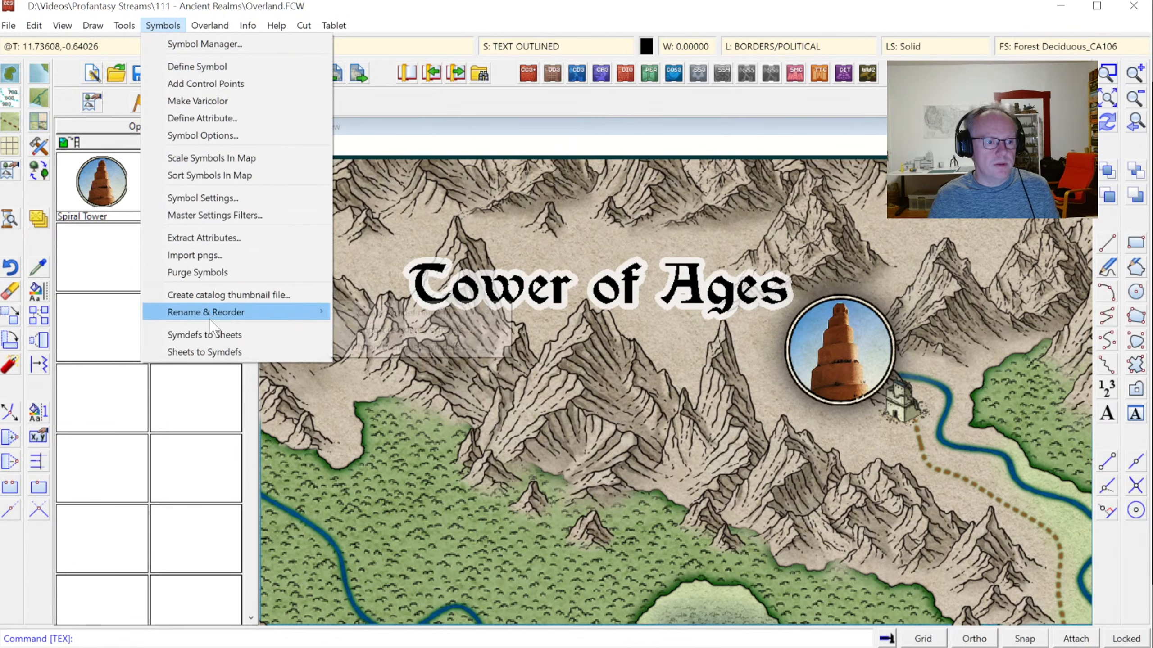
mouse_move(216, 318)
left_click(188, 257)
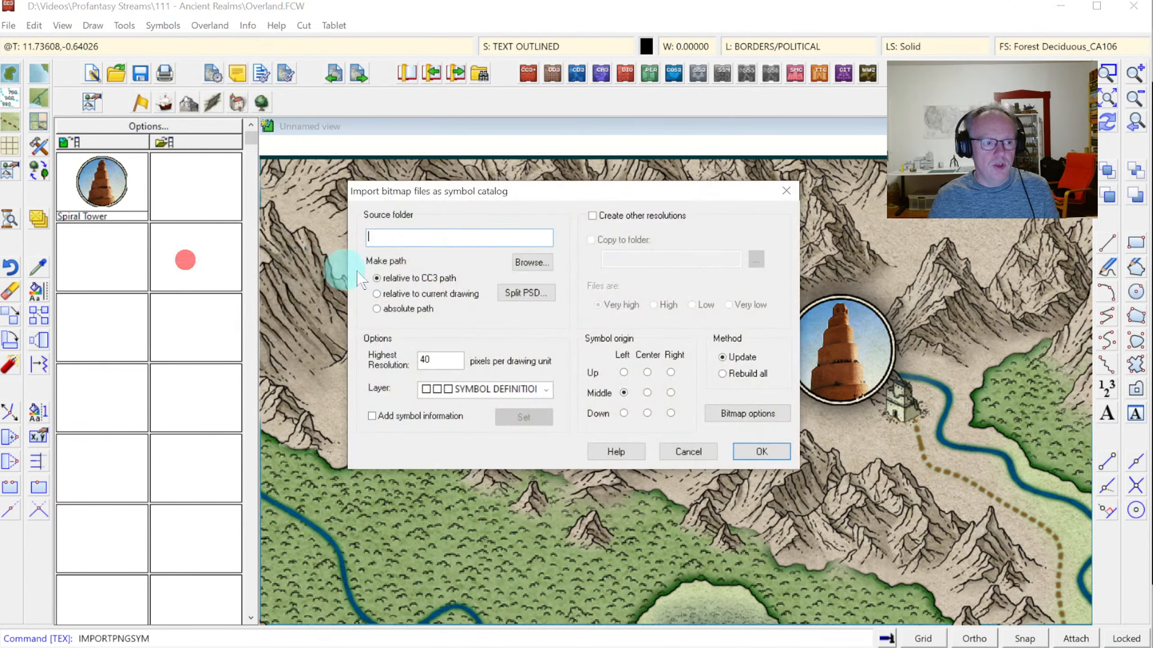
left_click(543, 263)
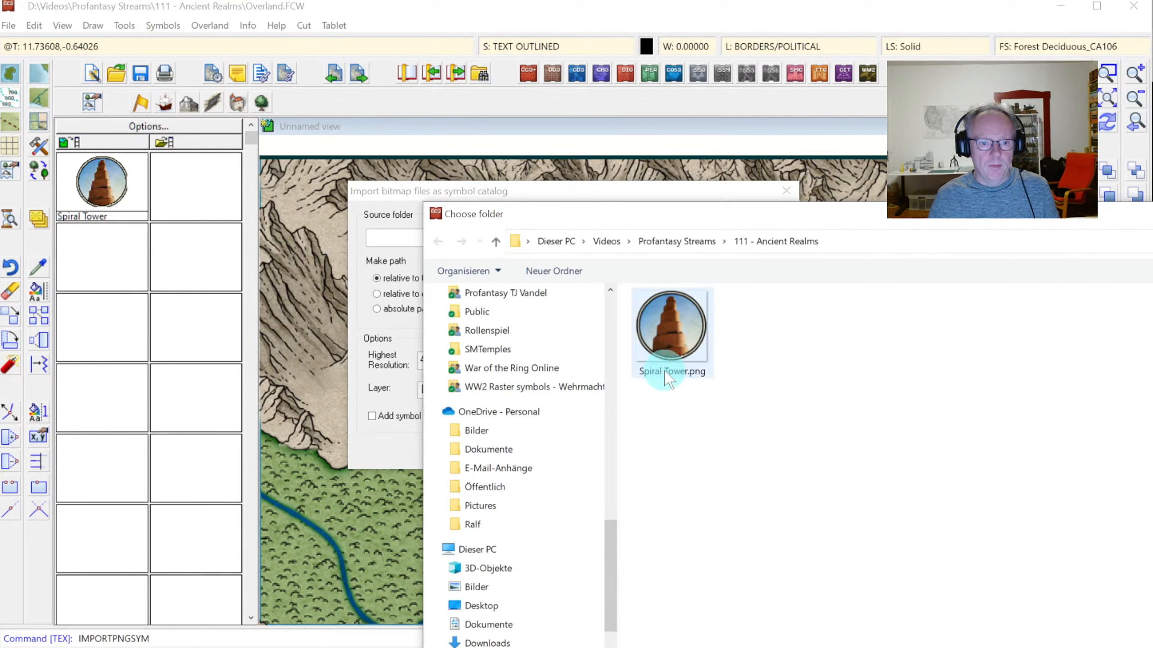
scroll(544, 522, "down", 3)
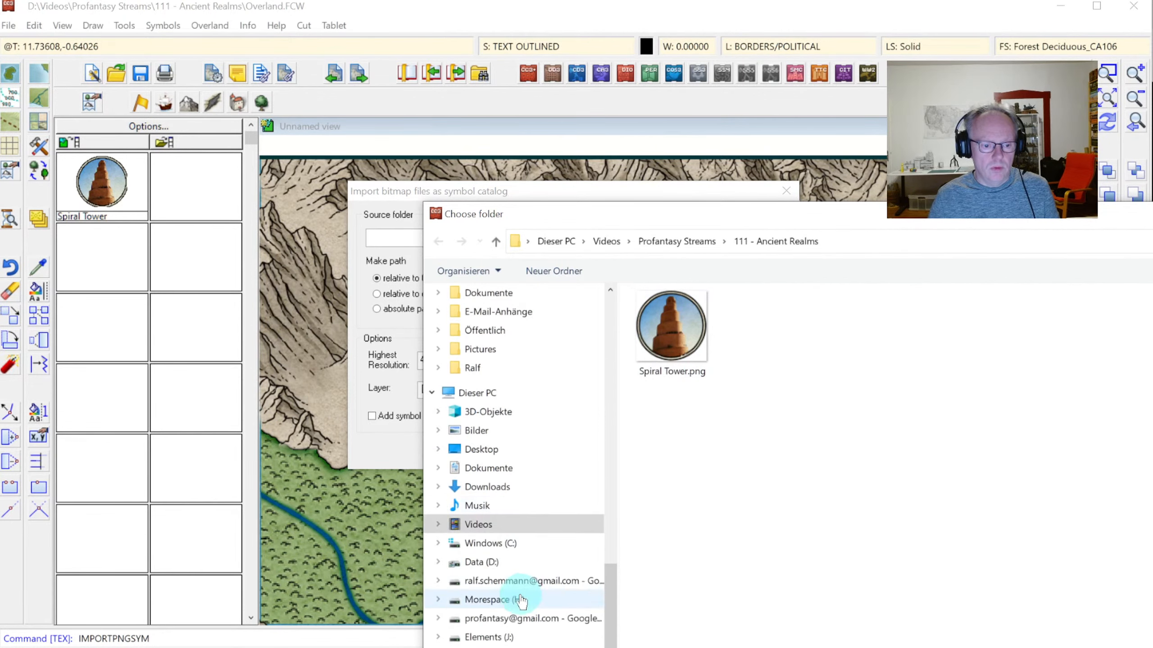
left_click(485, 555)
double_click(675, 449)
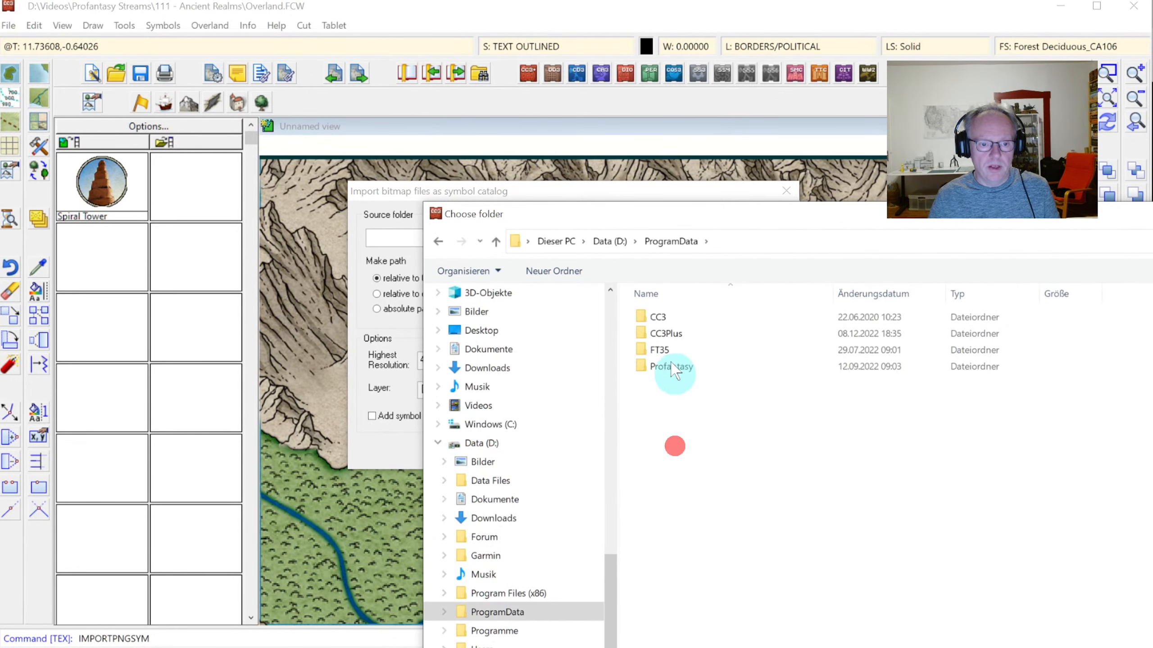
double_click(661, 333)
double_click(666, 547)
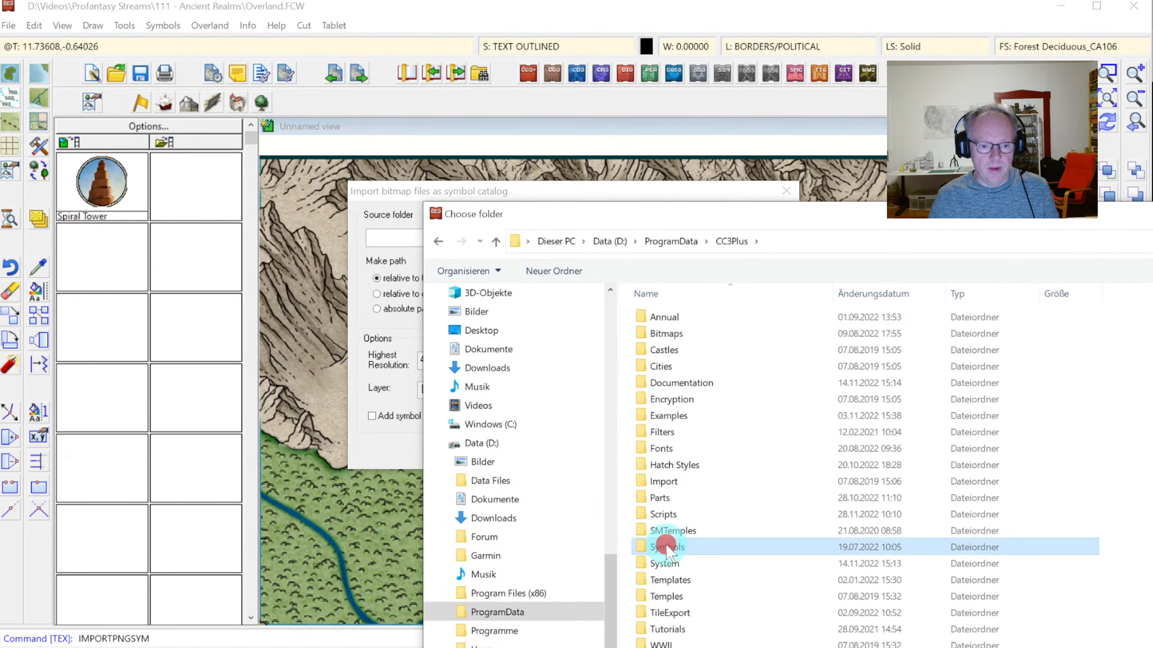
double_click(660, 547)
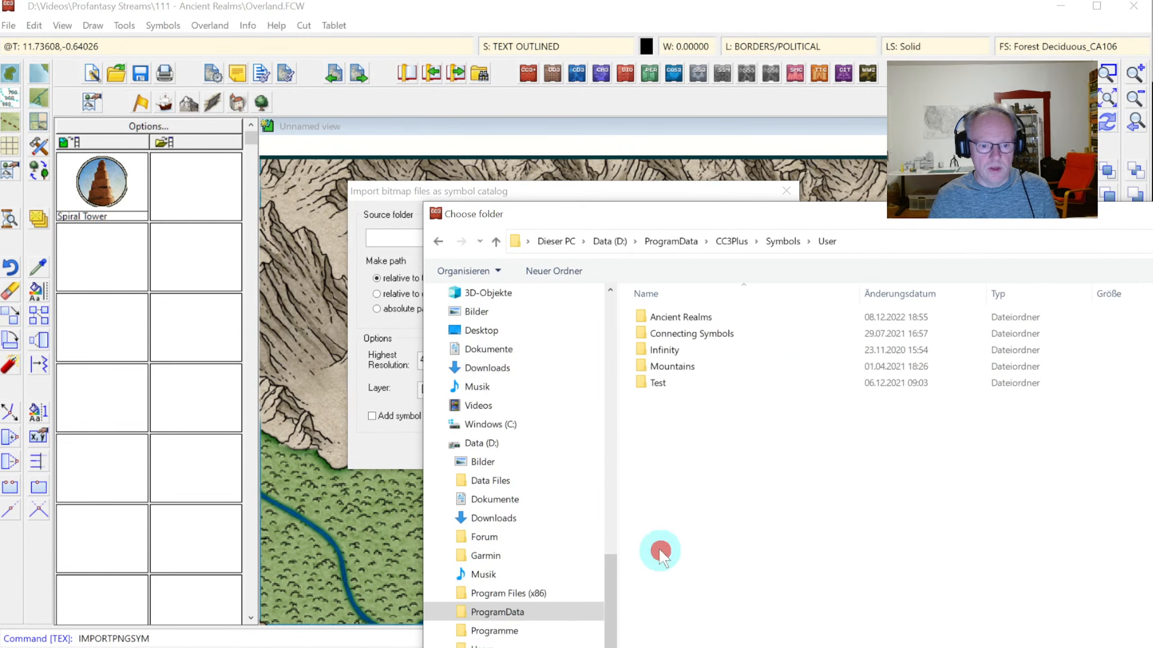
double_click(675, 321)
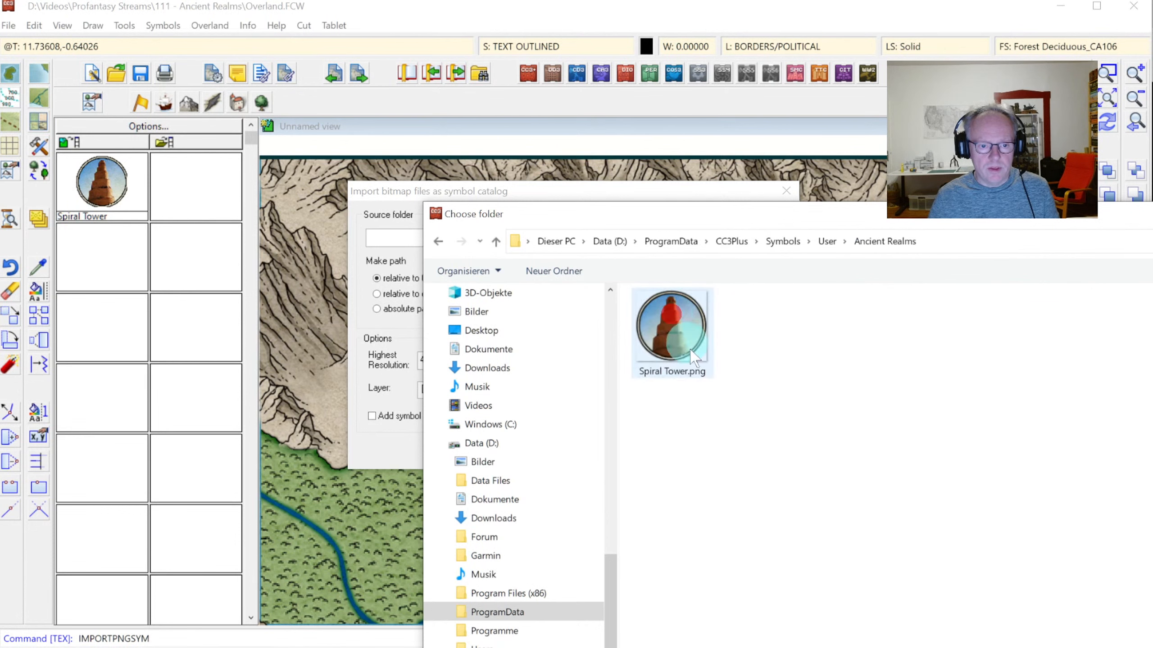
Rename the tower image in the source folder as "CA106 Spiral Tower.png".
left_click(661, 373)
left_click(658, 373)
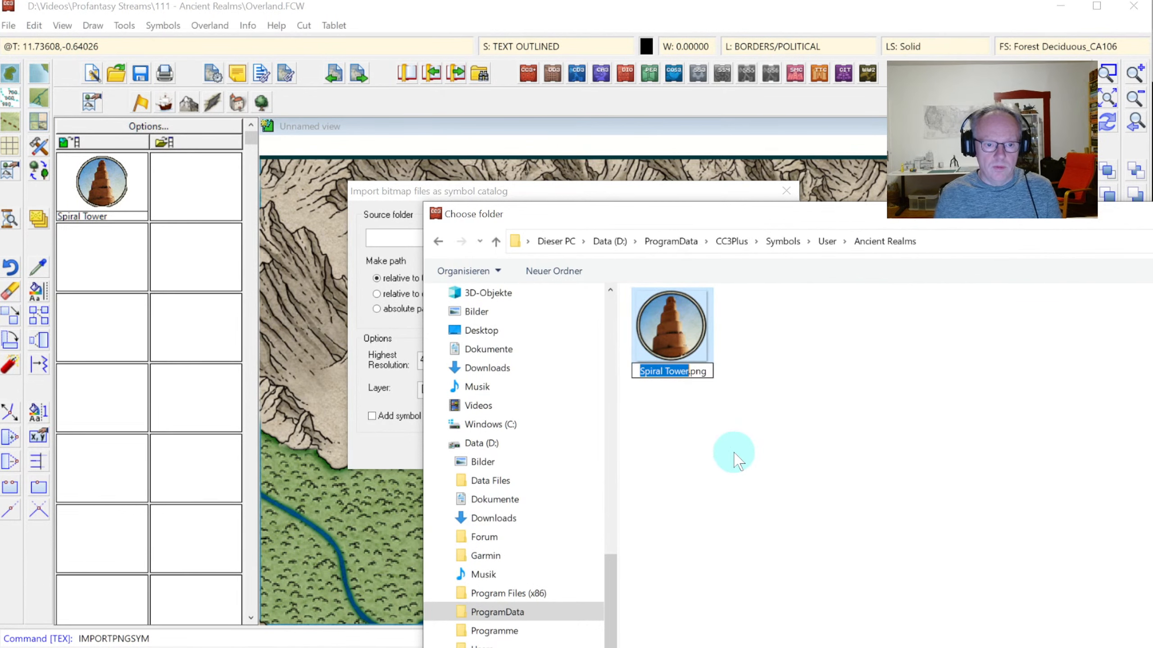
type("CA106")
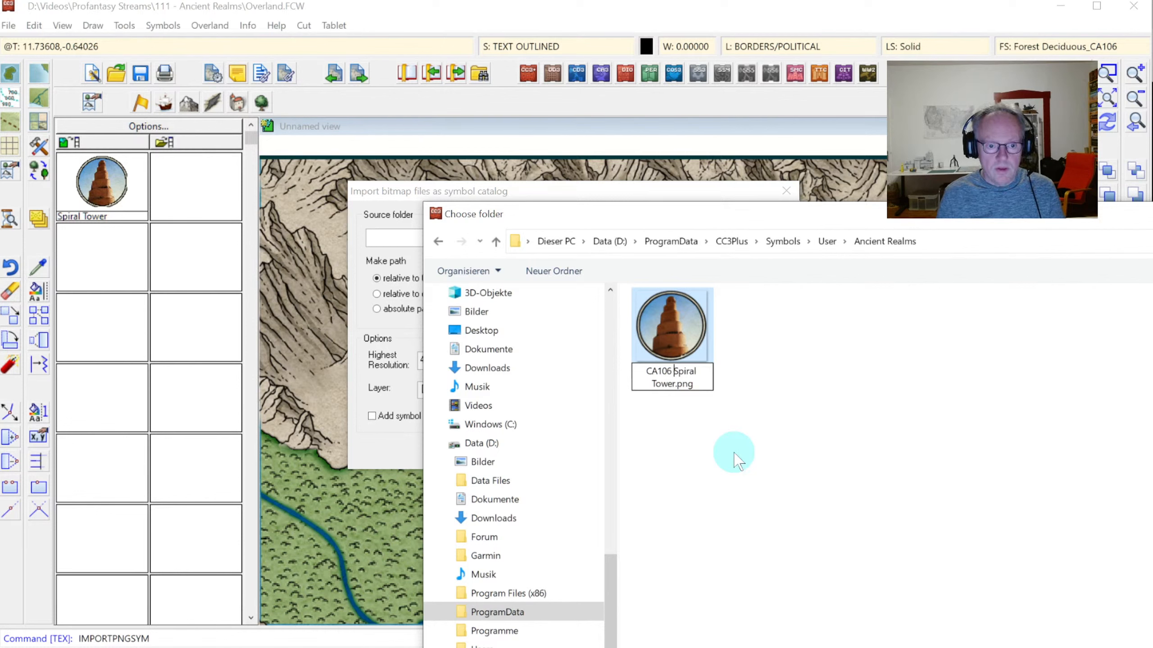
left_click(736, 454)
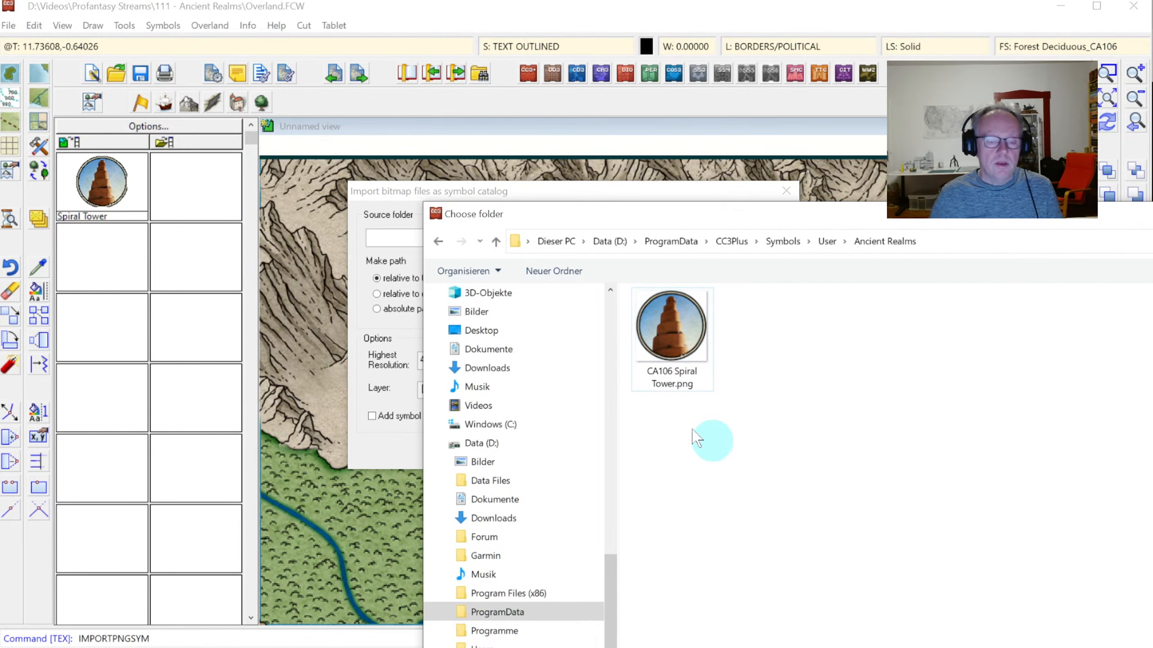
left_click(710, 331)
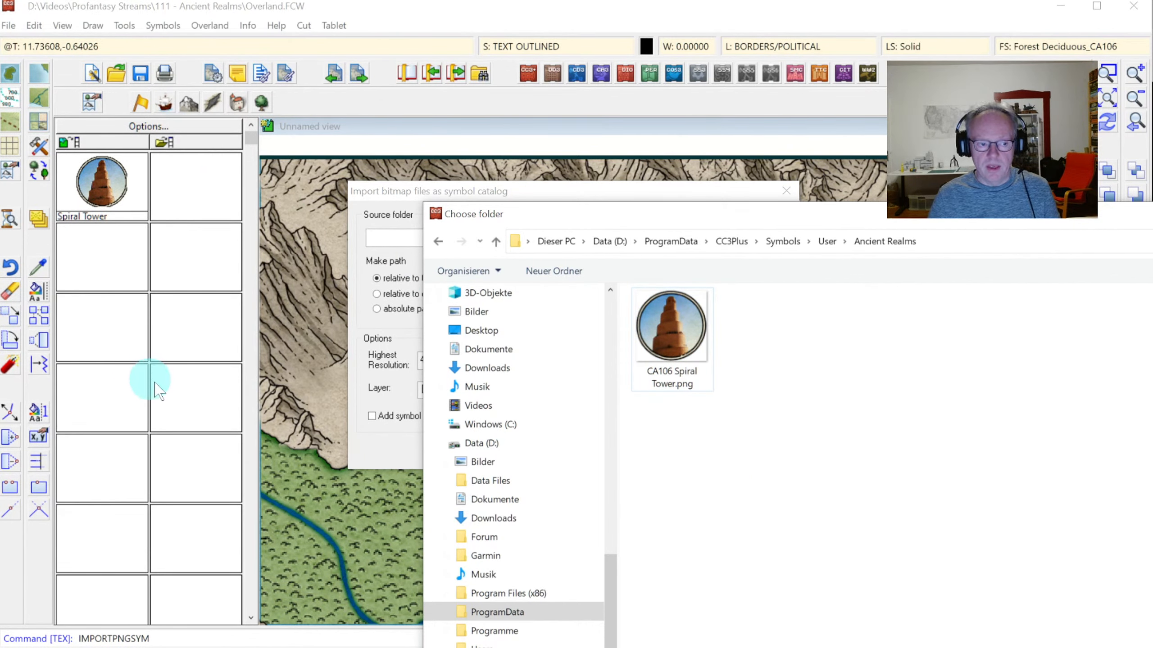
double_click(661, 337)
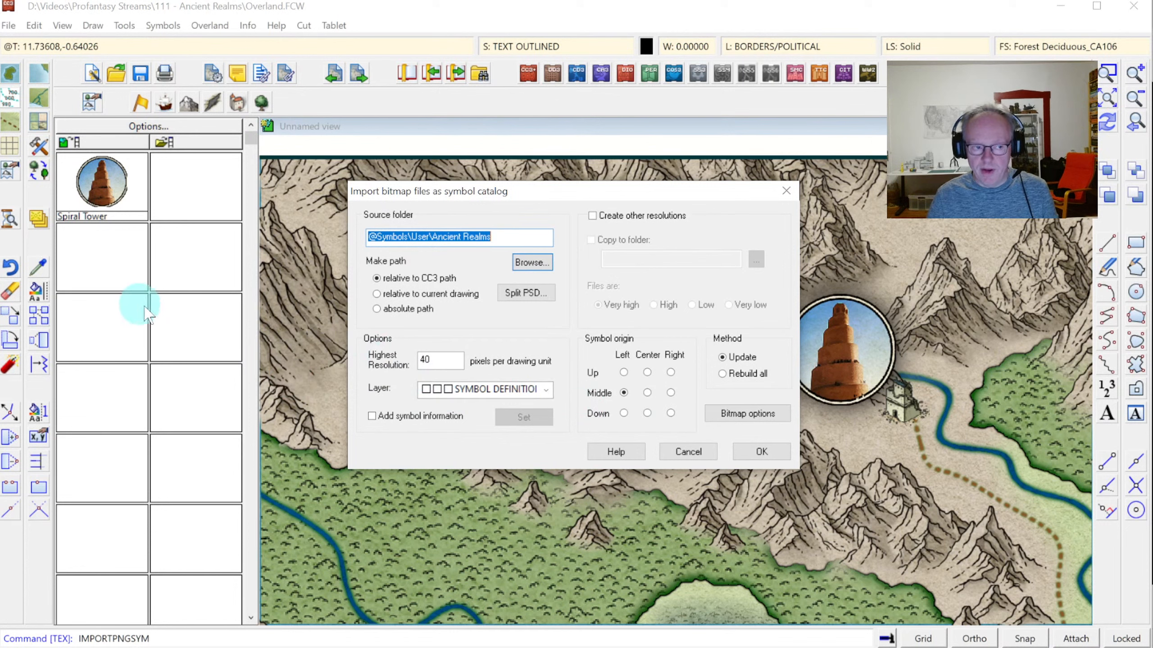
left_click(647, 393)
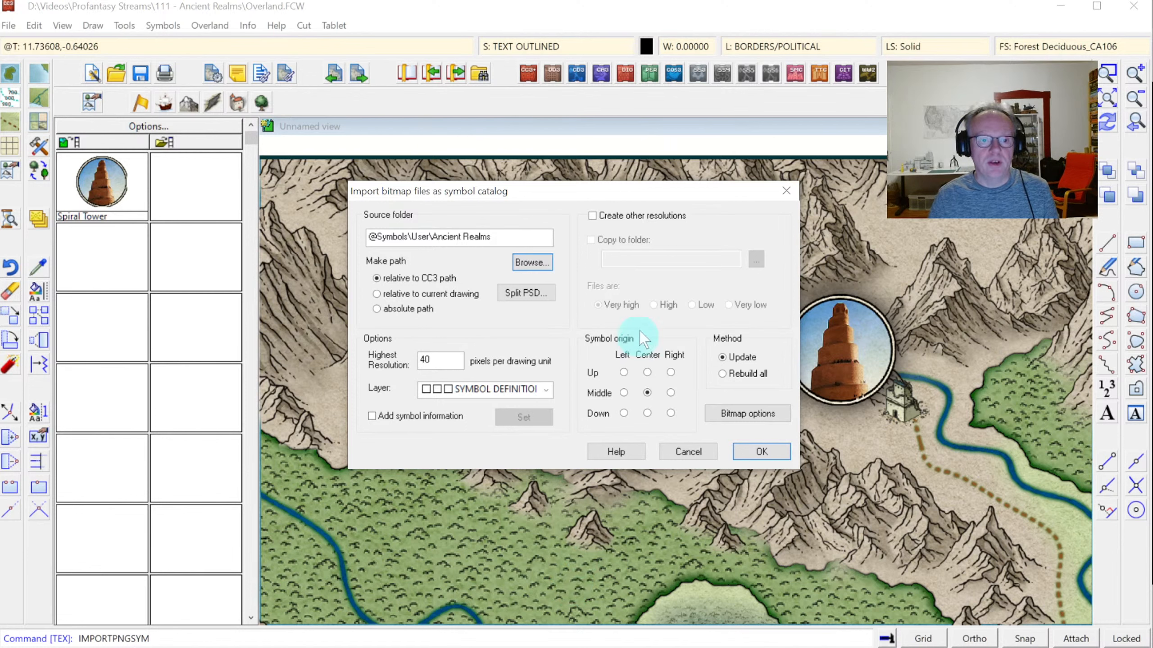
left_click(613, 216)
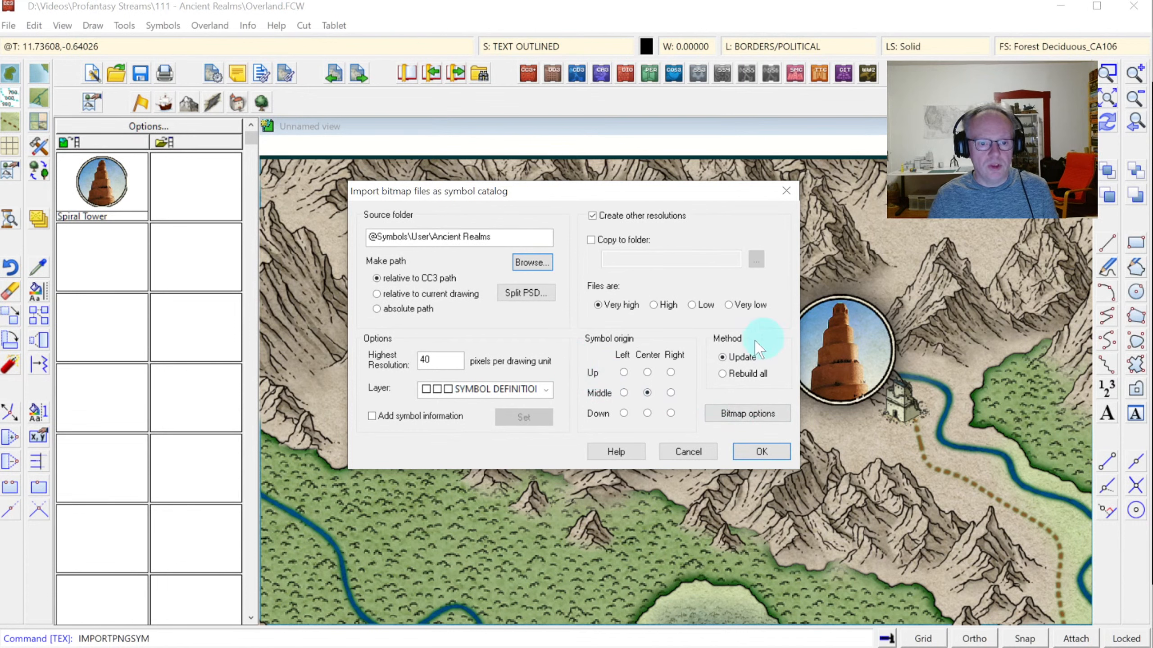
left_click(746, 450)
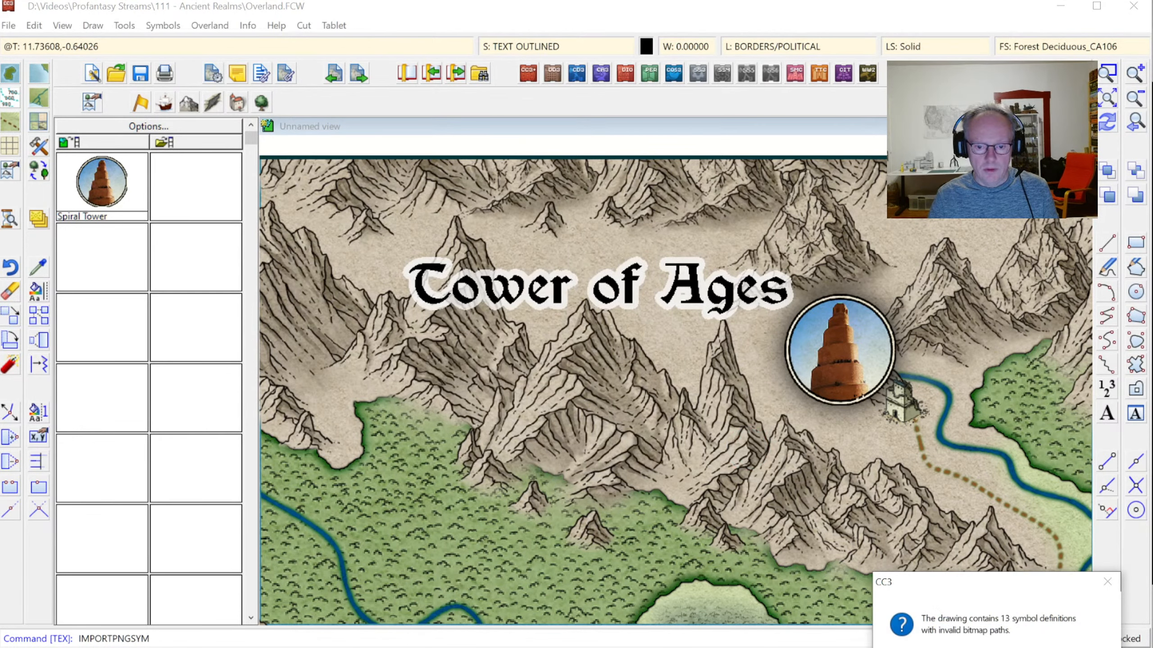
left_click(1044, 647)
left_click(1083, 647)
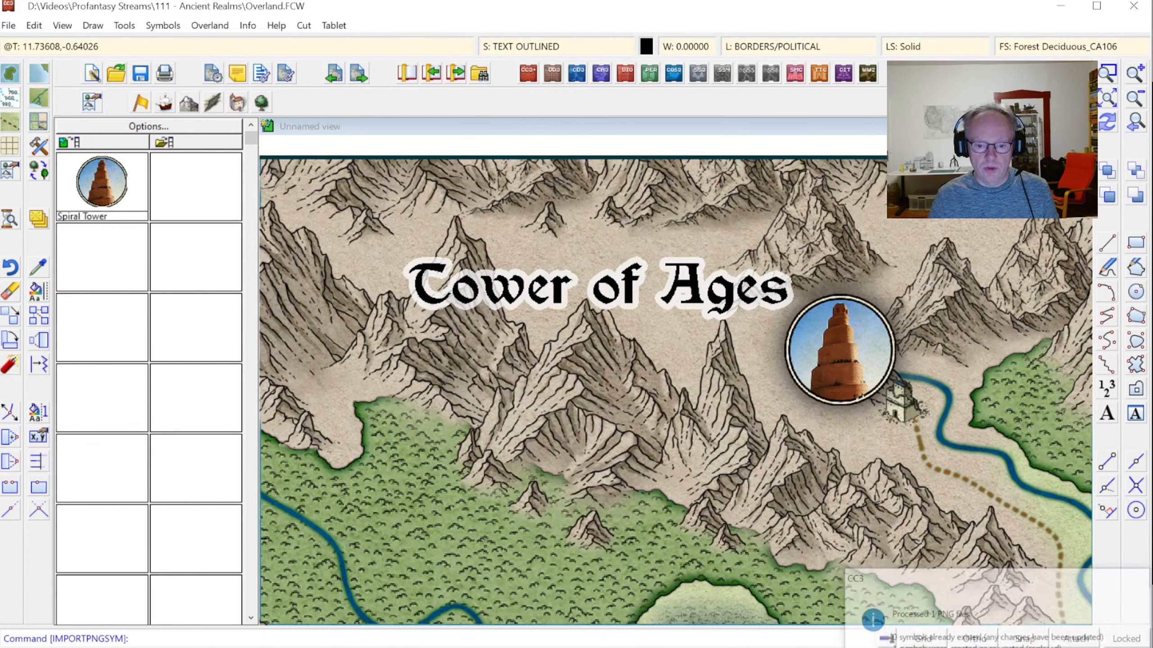
Delete the old Spiral Tower symbol definition from the drawing in the Symbol Manager.
left_click(164, 26)
left_click(172, 44)
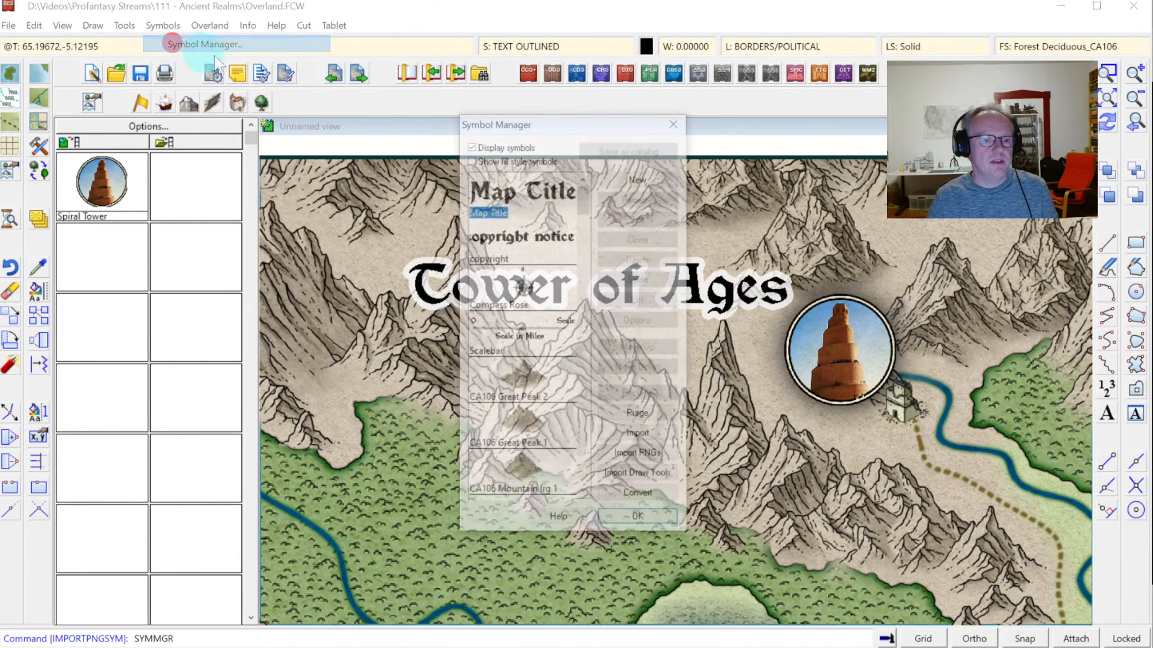
left_click_drag(585, 196, 599, 501)
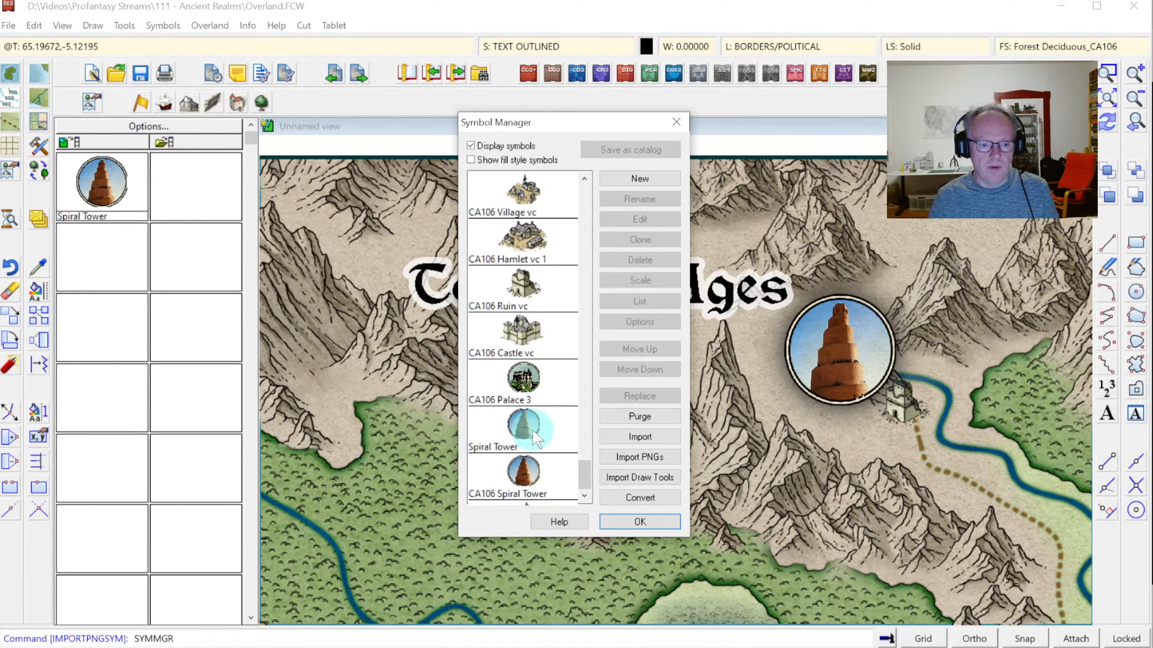
left_click(522, 427)
left_click(648, 259)
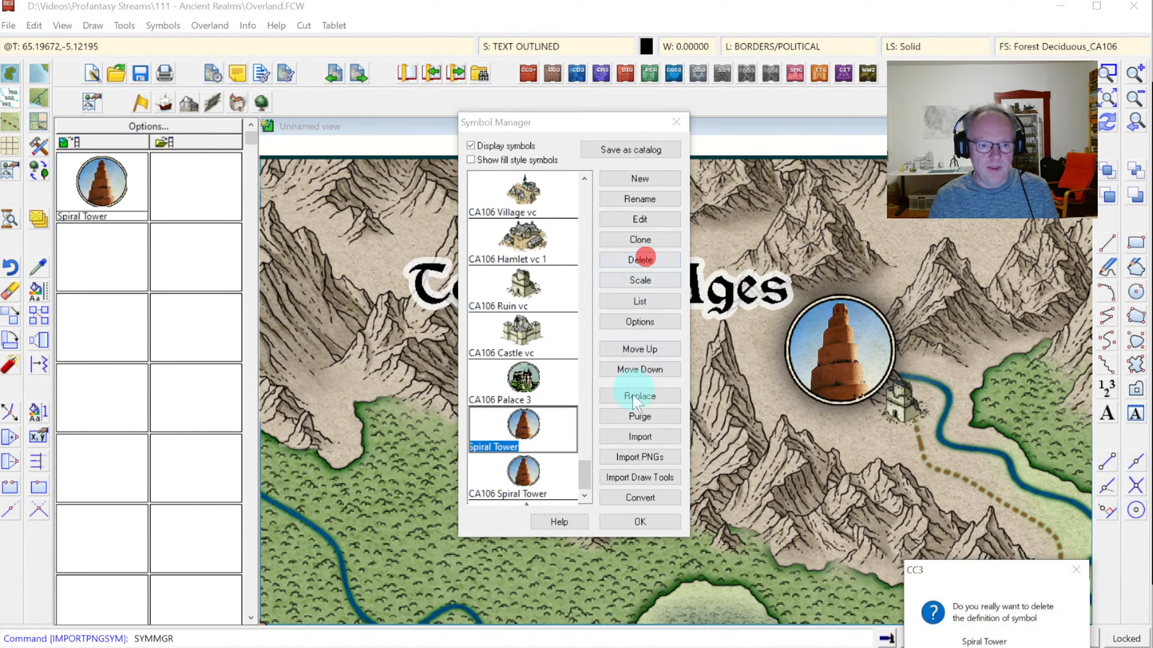
key("Return")
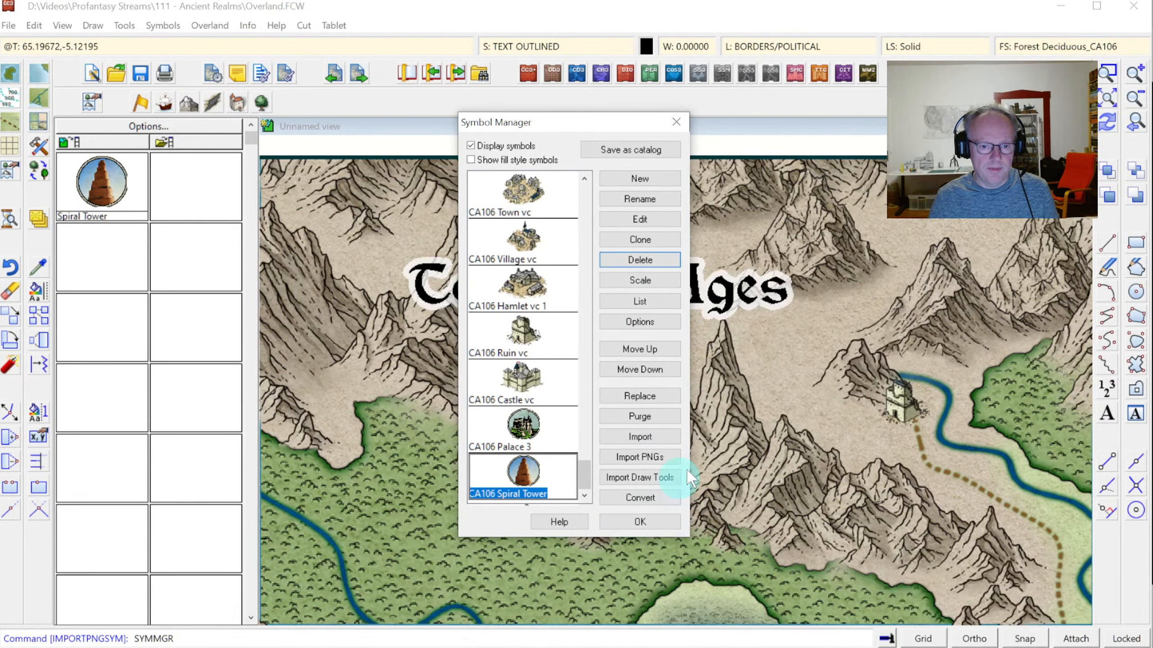
Set the CA106 Spiral Tower symbol's options to force it onto the SYMBOLS ICONS* sheet.
left_click(523, 474)
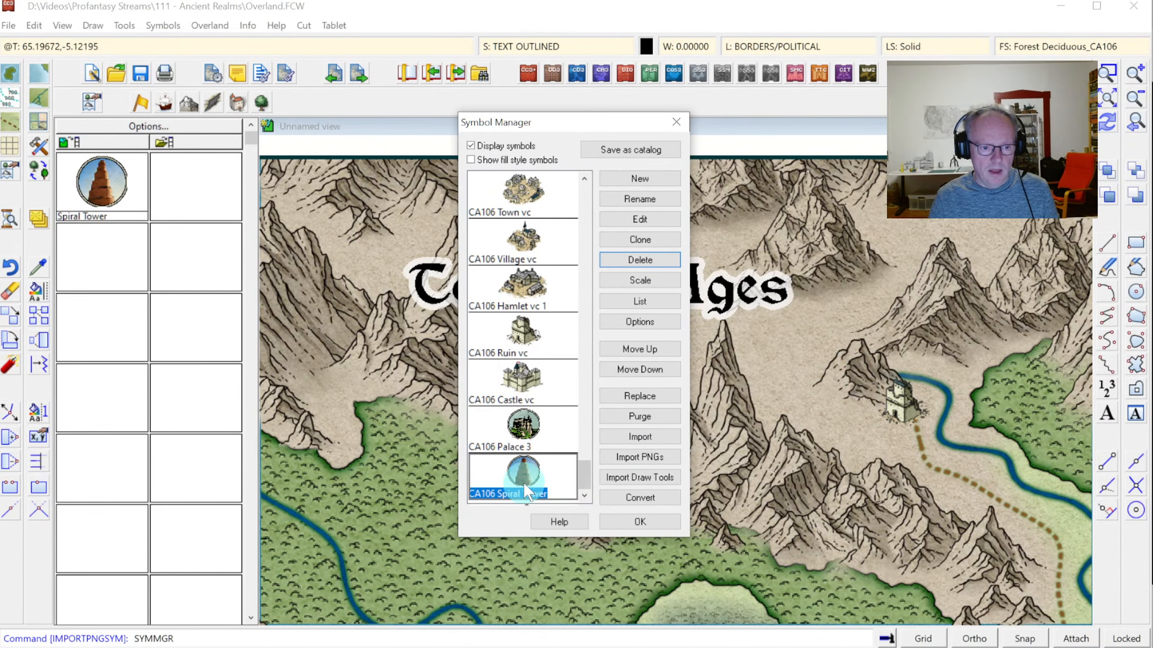
left_click(675, 500)
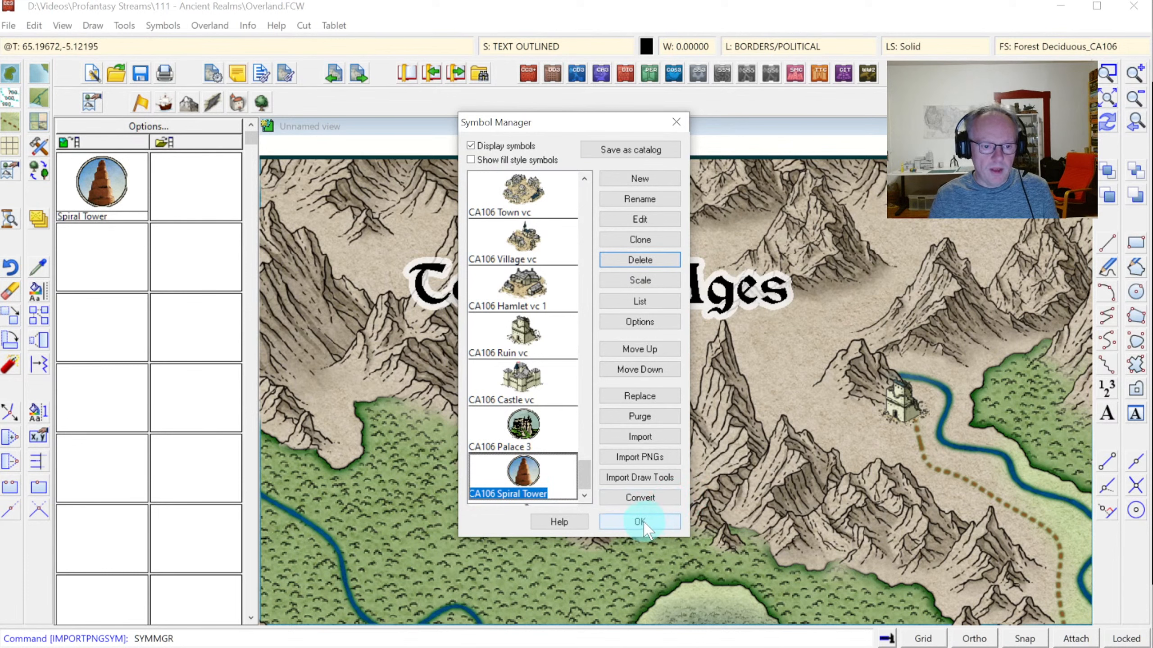
left_click(653, 367)
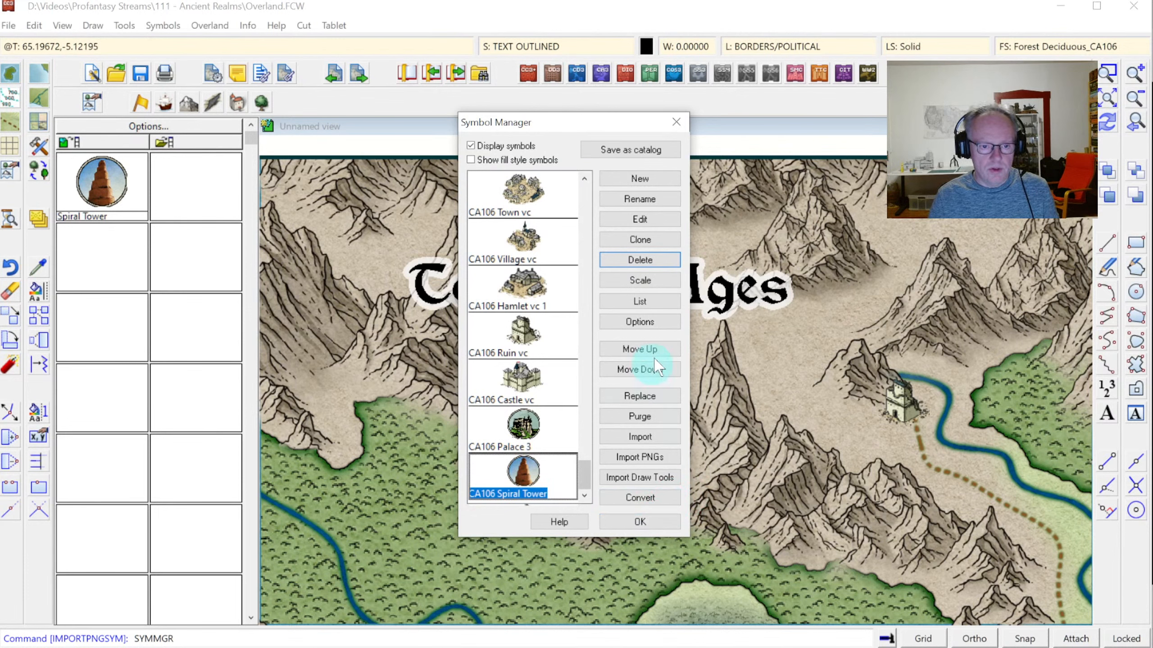
left_click(658, 323)
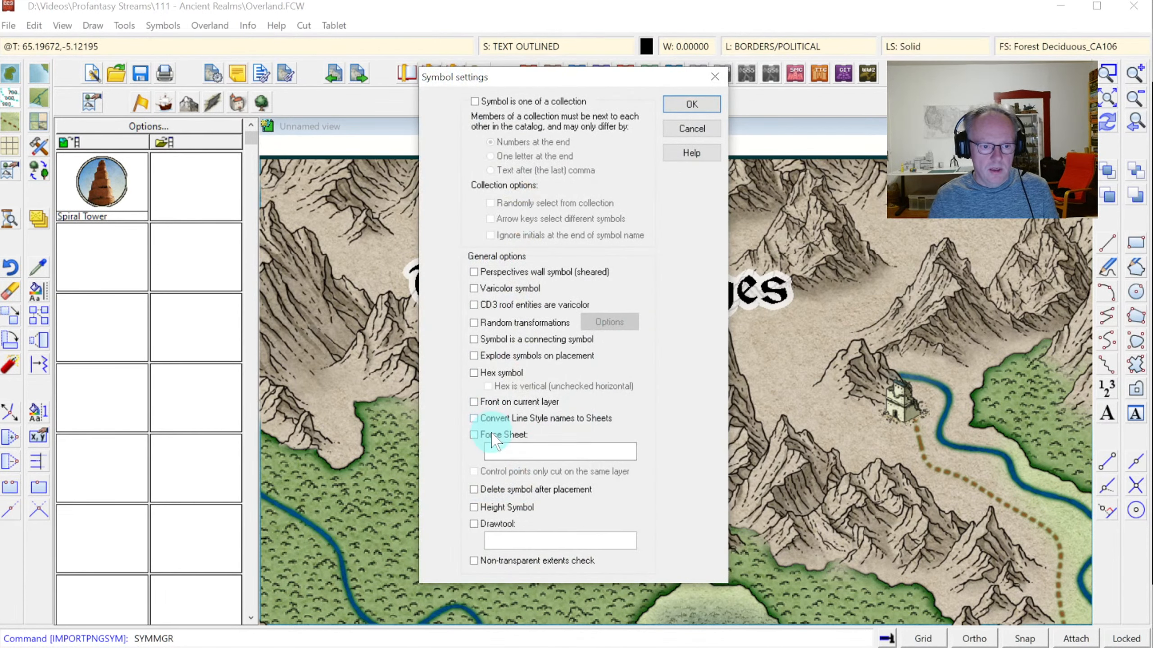
left_click(491, 435)
left_click(521, 449)
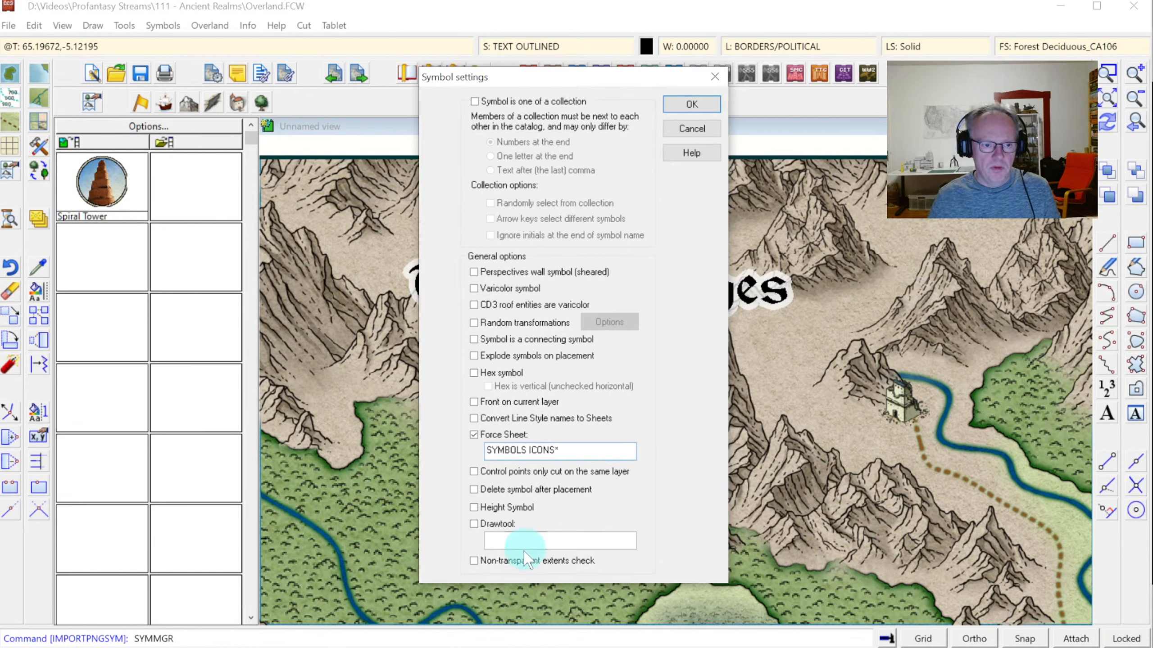
left_click(689, 104)
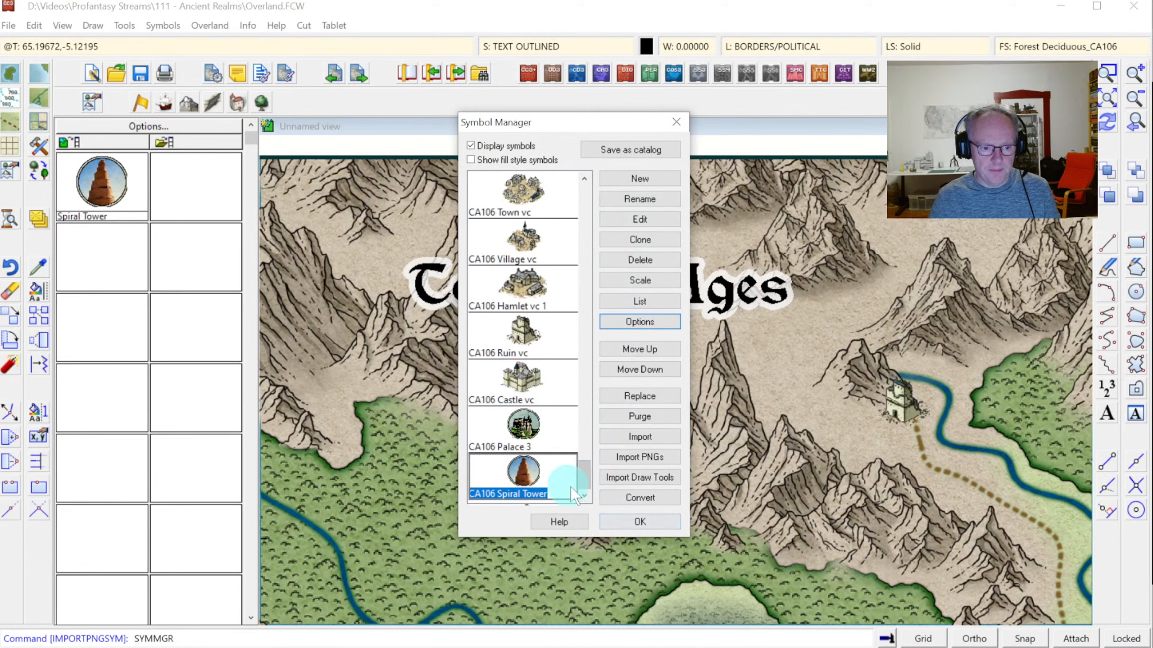
left_click(623, 521)
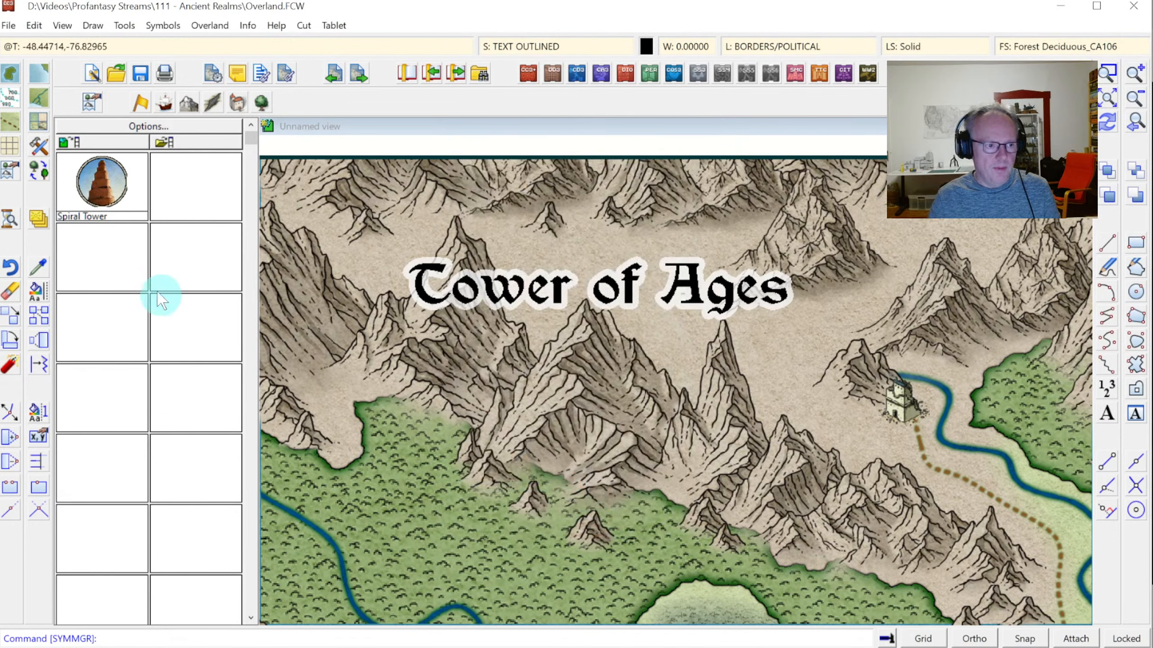
Show the symbols used in the map, pick CA106 Spiral Tower for placement, and zoom in on the Ducal Palace vignette.
left_click(117, 141)
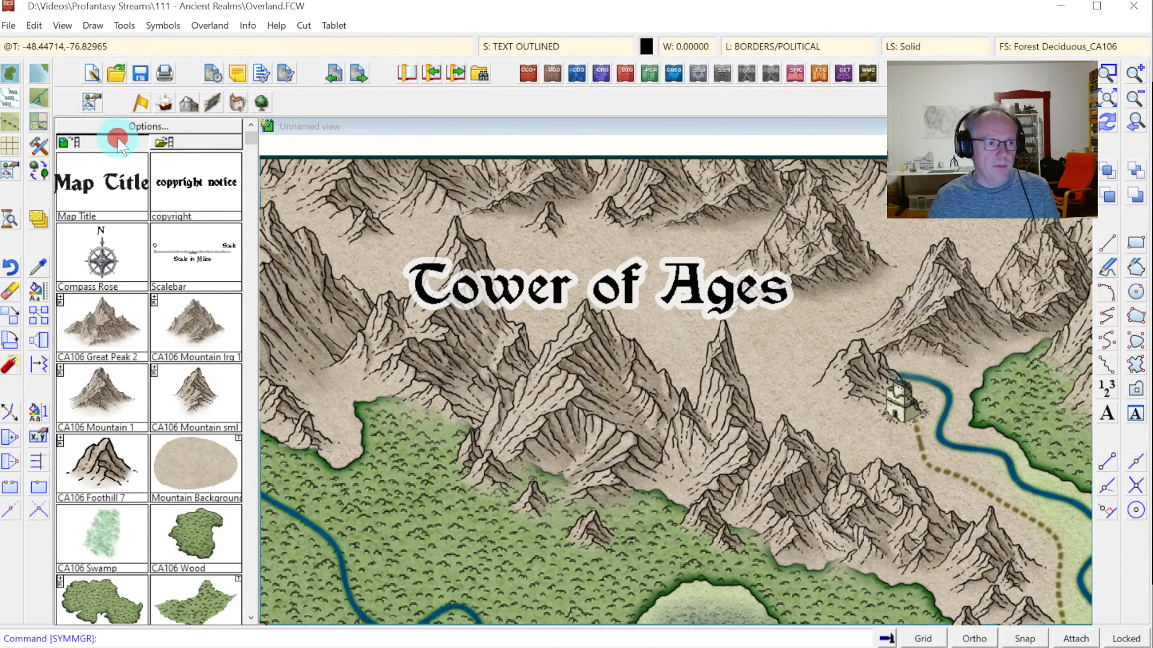
left_click(250, 447)
left_click(250, 462)
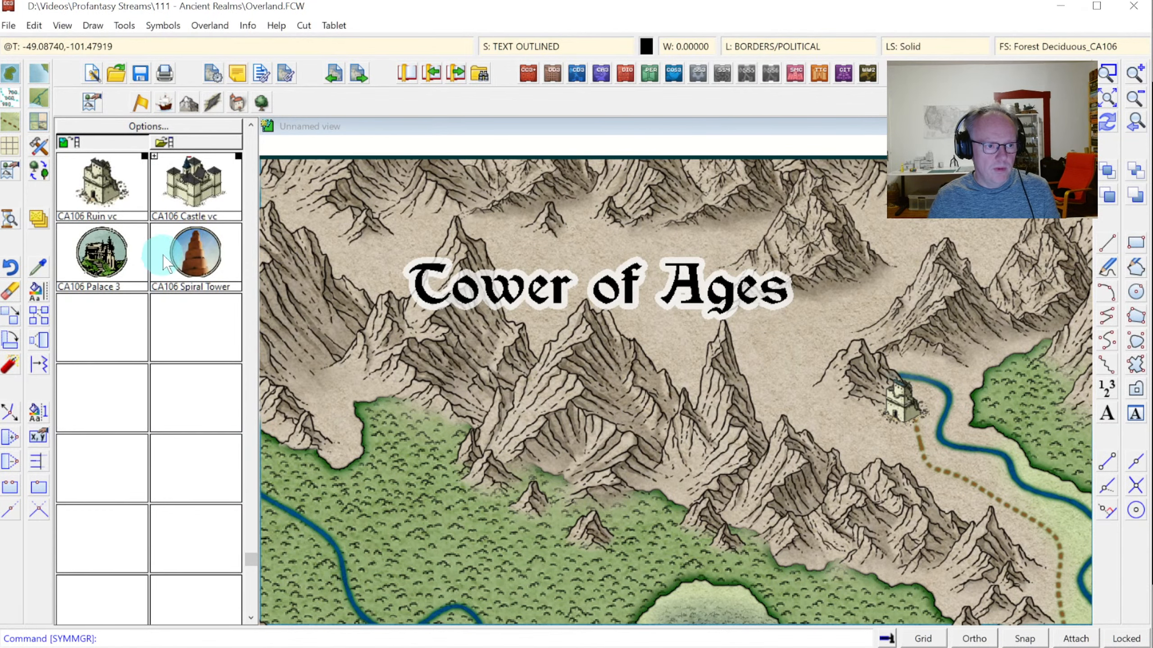
left_click(197, 256)
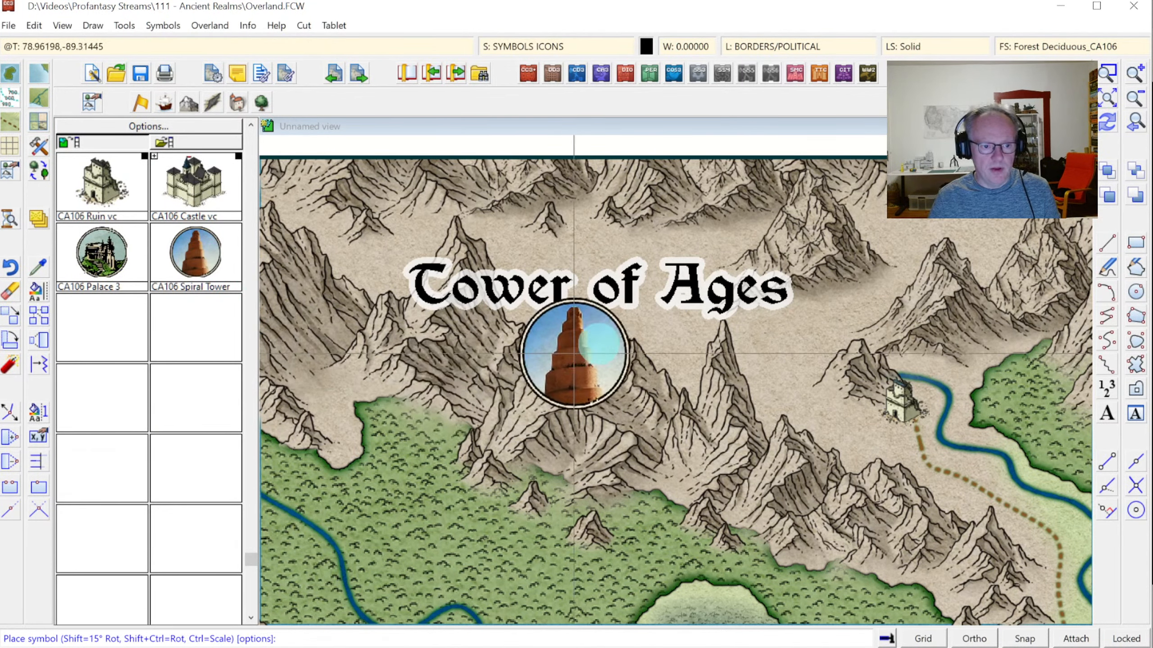
left_click(1106, 73)
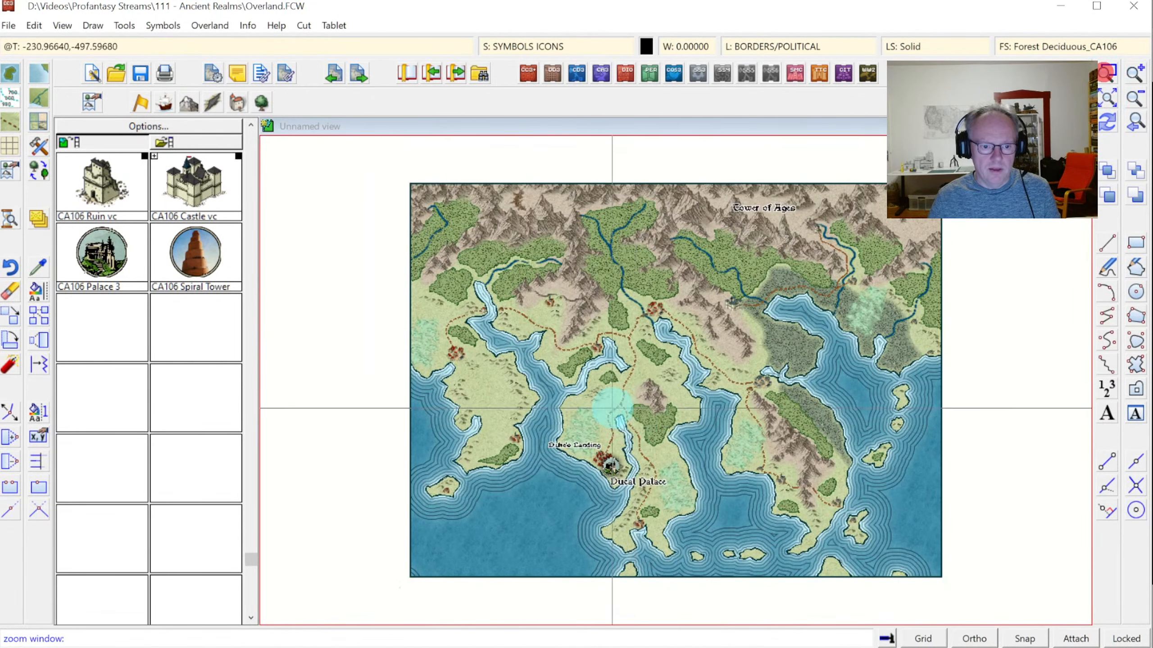
left_click(566, 412)
left_click(690, 534)
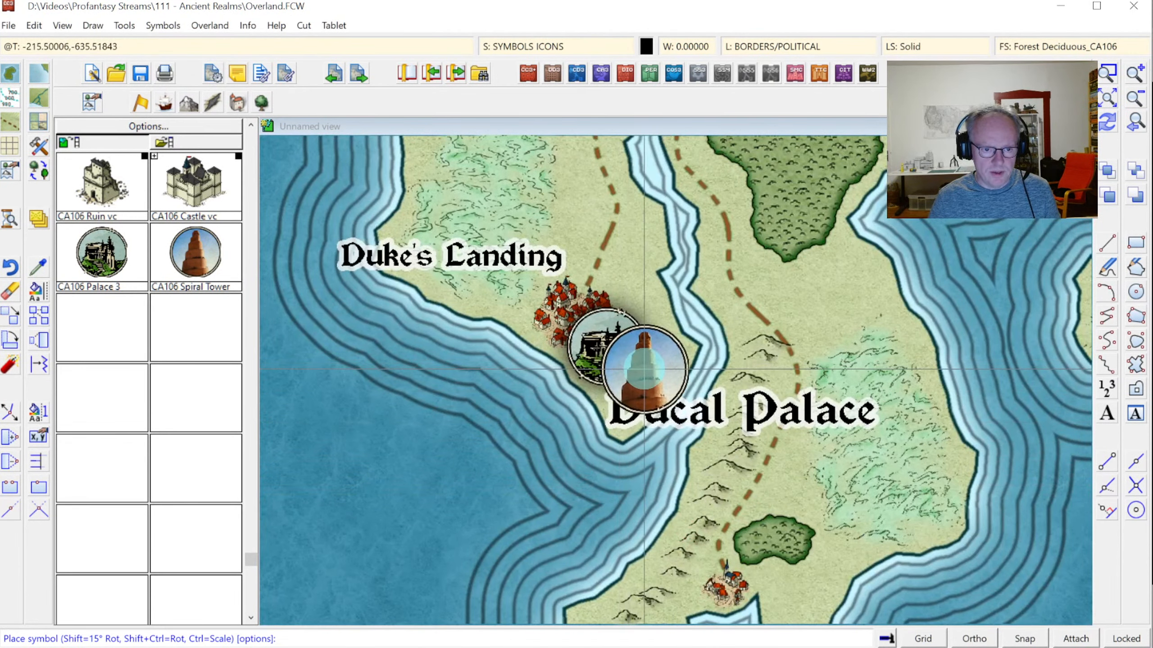
Compare the Spiral Tower with the Ducal Palace vignette and read the scale needed to match their sizes.
right_click(644, 367)
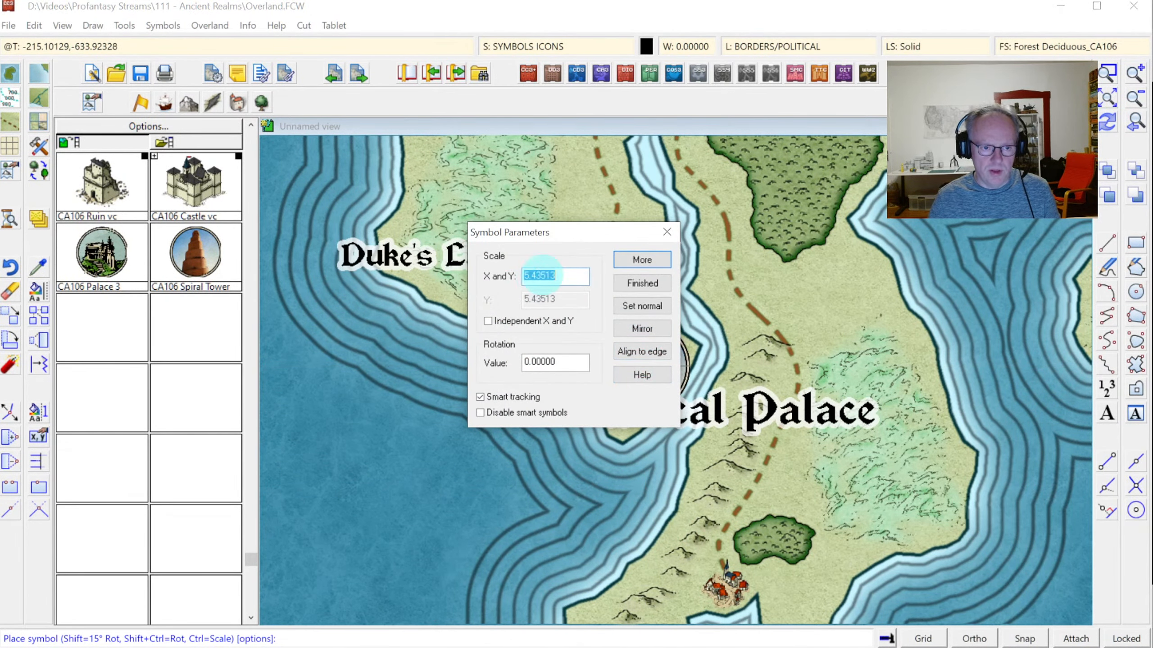
left_click(644, 307)
left_click(642, 282)
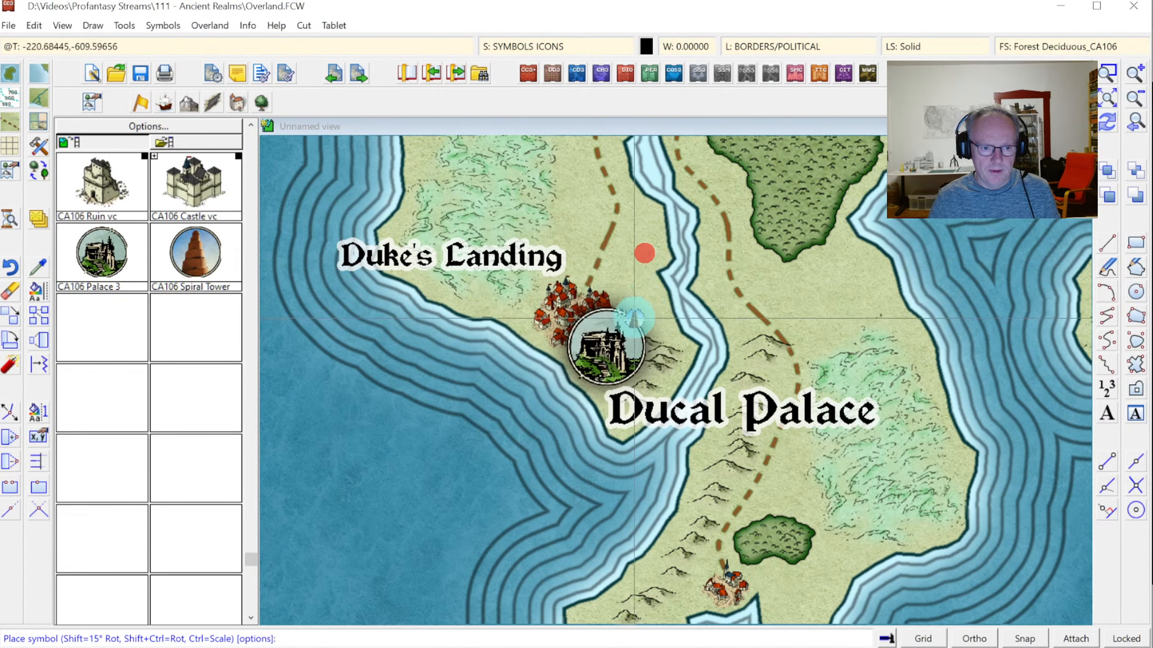
left_click(630, 332)
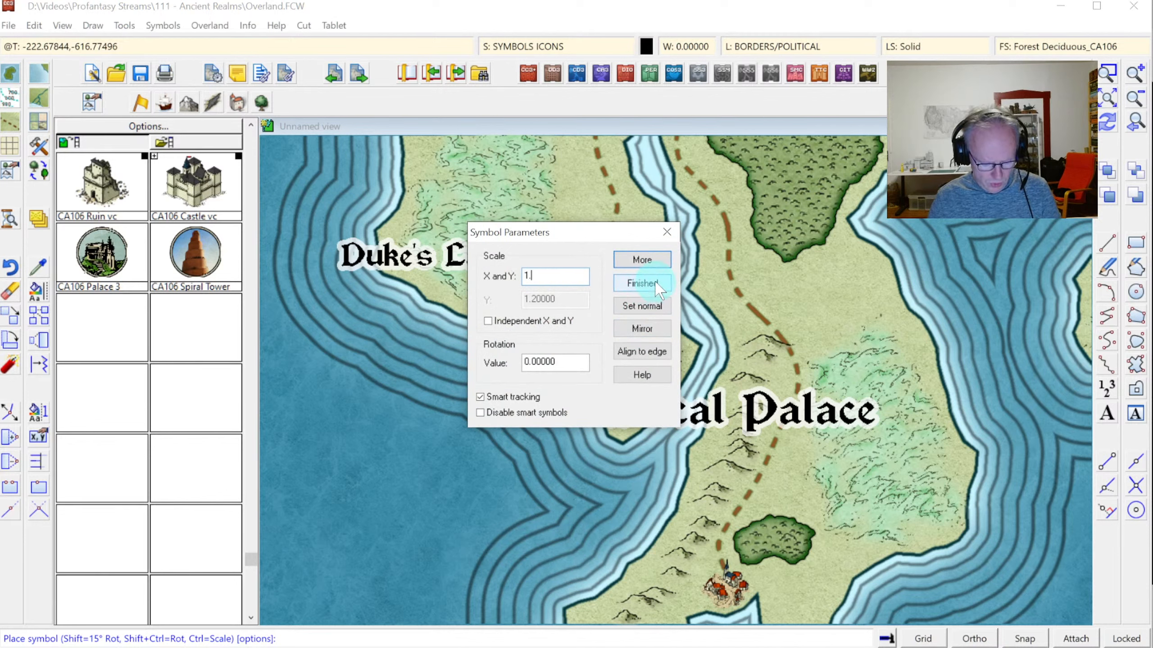
left_click(643, 278)
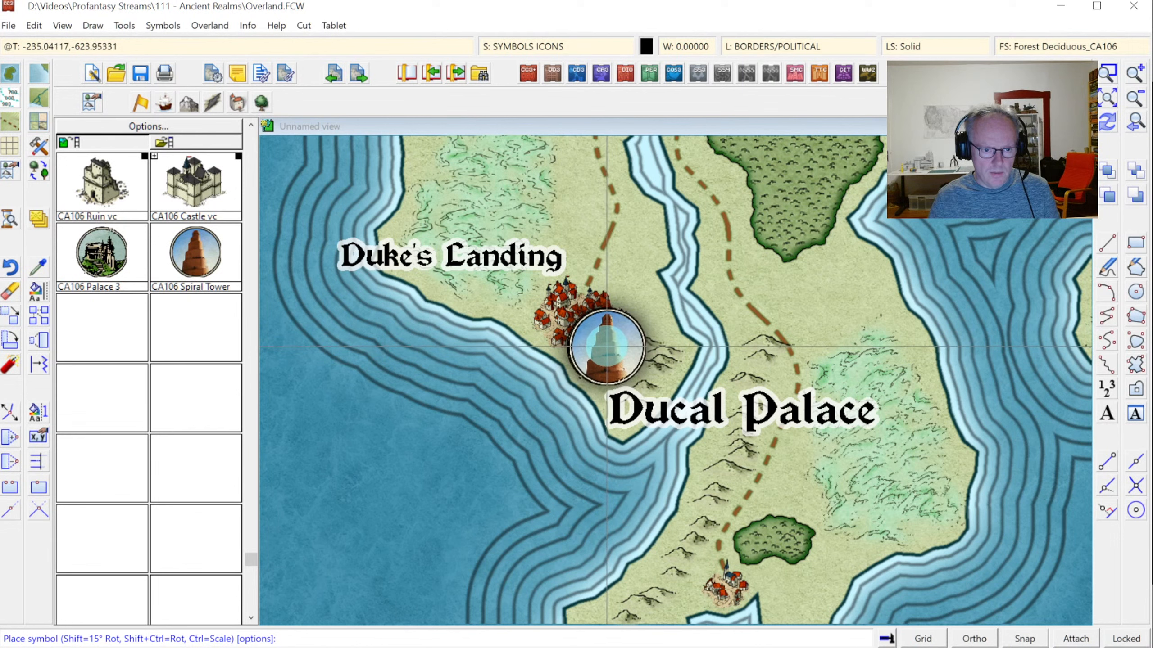
right_click(607, 346)
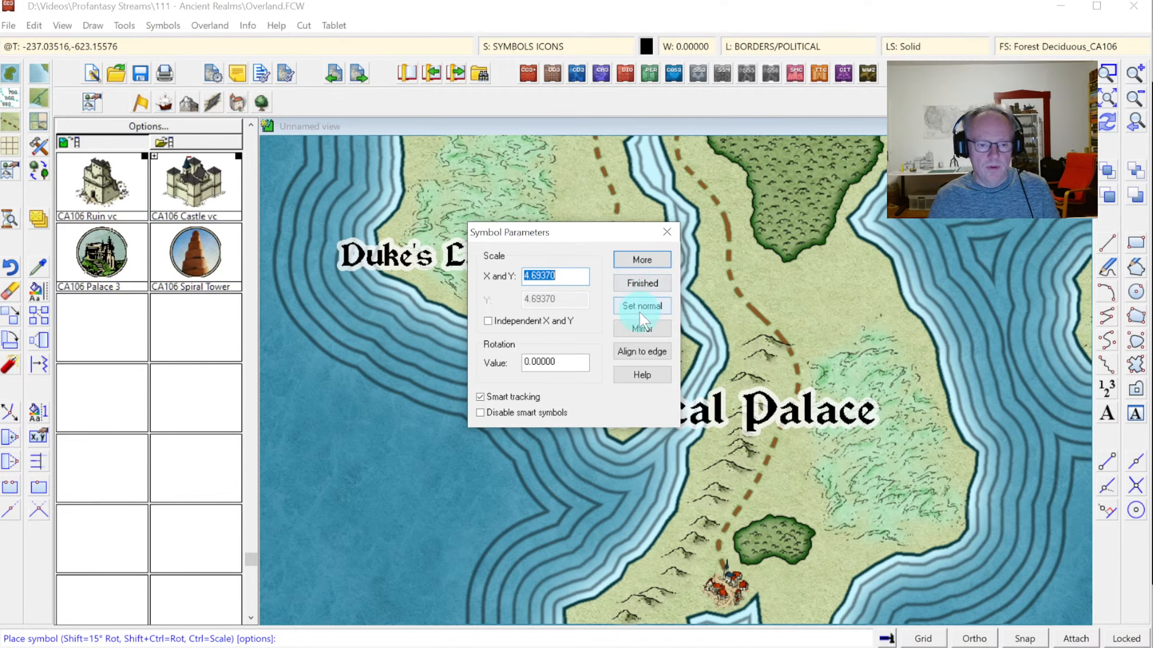
left_click(642, 284)
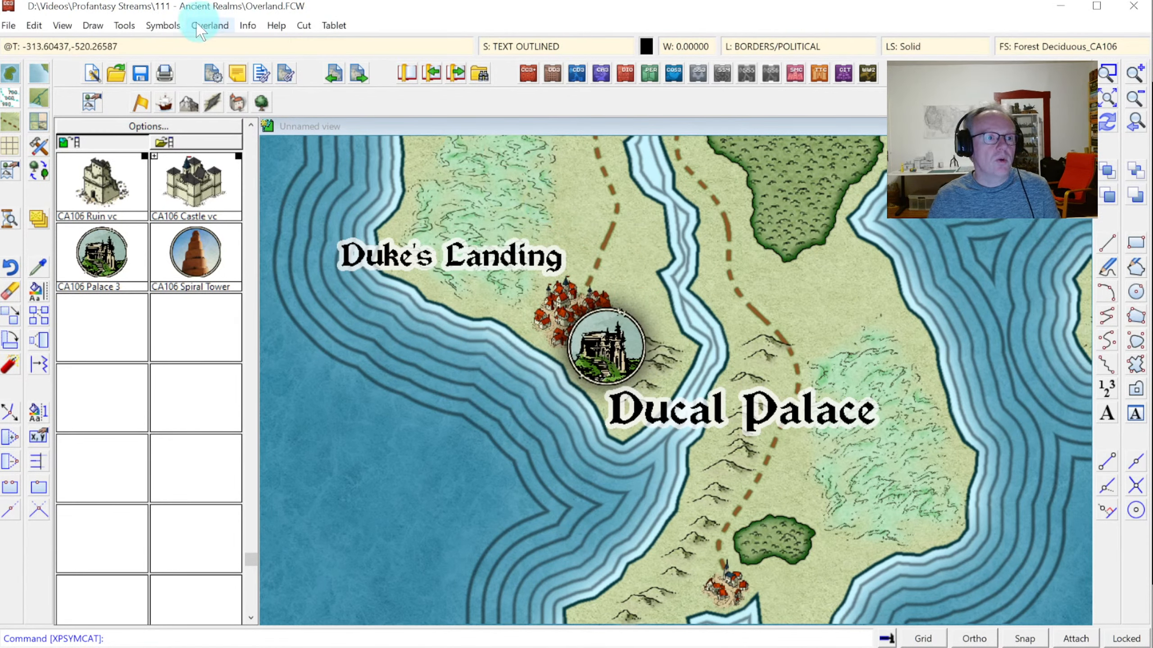
Scale up the CA106 Spiral Tower symbol definition in the Symbol Manager to match the Ducal Palace vignette's size.
left_click(166, 25)
left_click(181, 40)
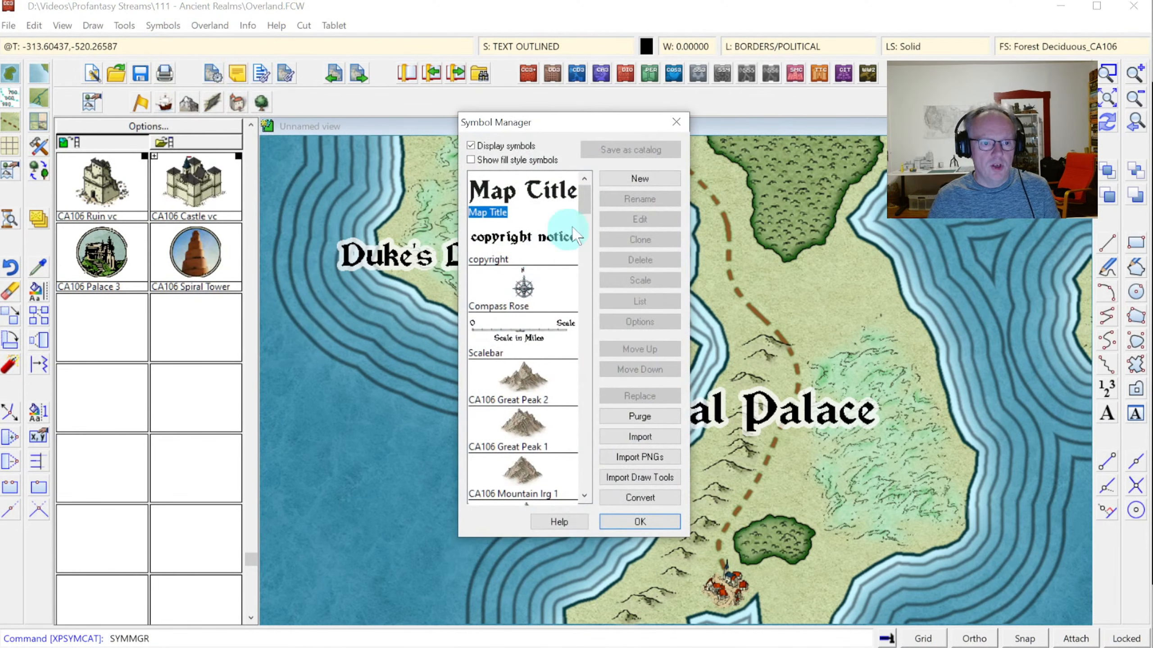
left_click_drag(586, 199, 567, 491)
left_click(568, 492)
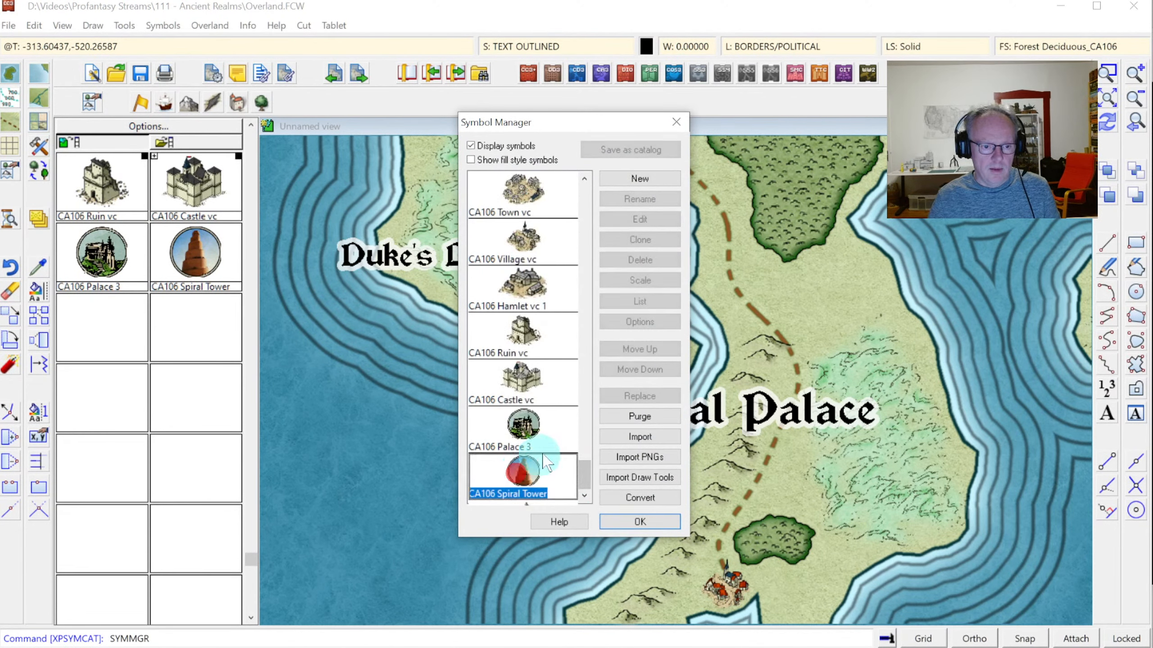
left_click(635, 282)
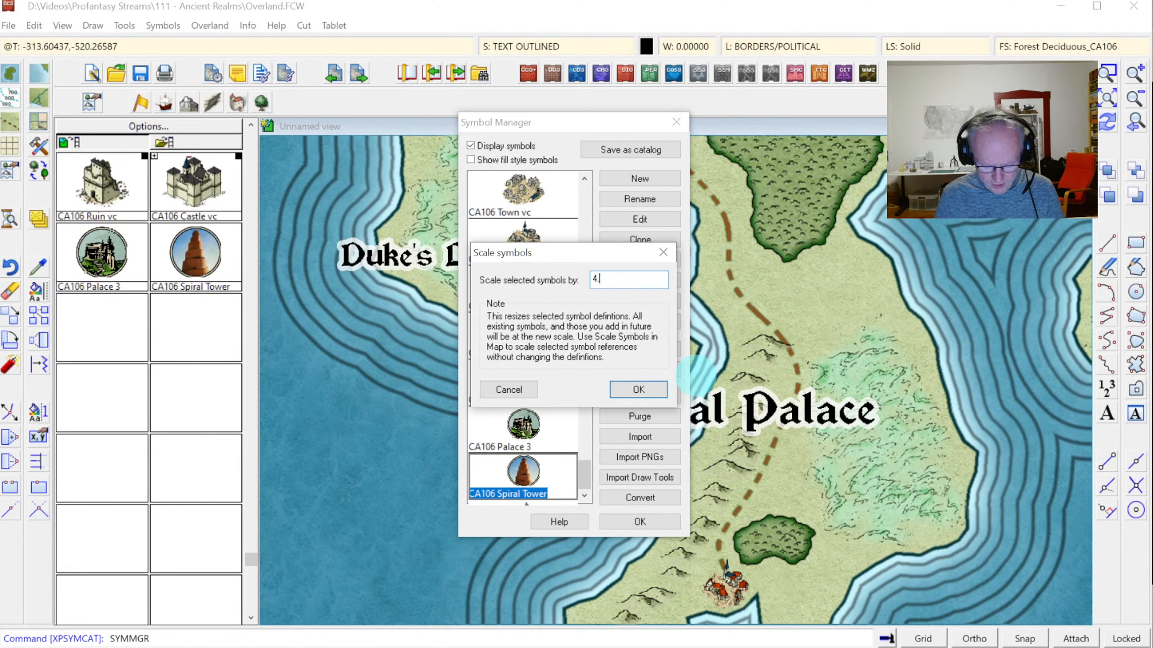
left_click(656, 386)
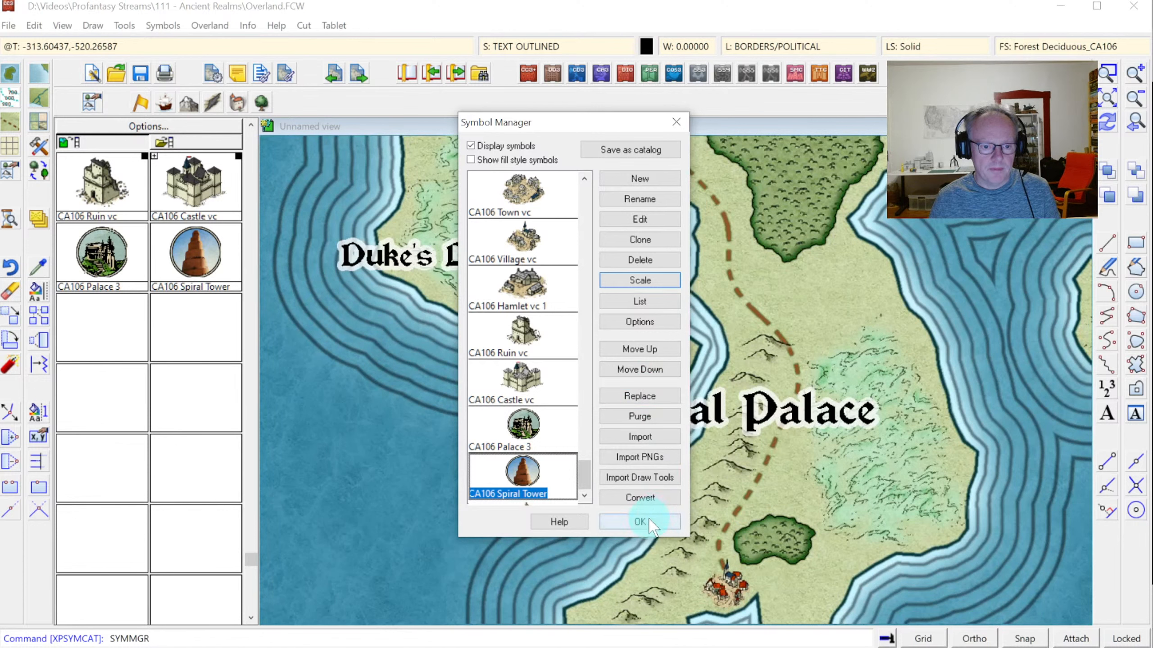
left_click(649, 520)
Reset the Spiral Tower's placement scale to normal and check the size of the enlarged symbol against the Ducal Palace vignette.
left_click(199, 254)
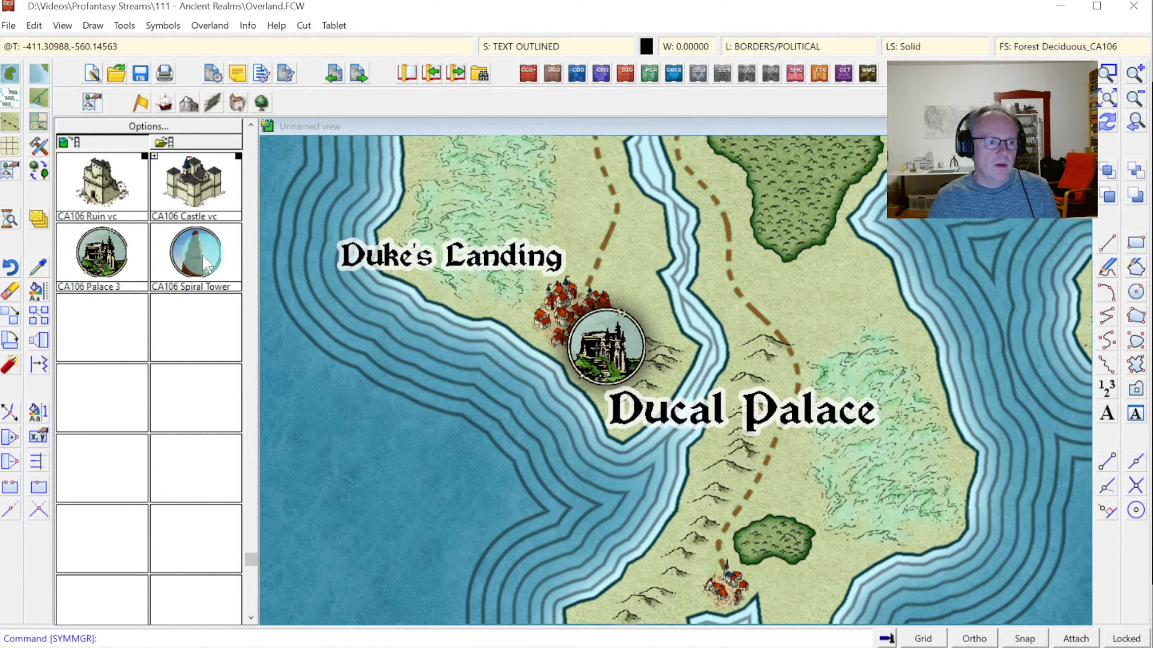
right_click(503, 340)
left_click(641, 306)
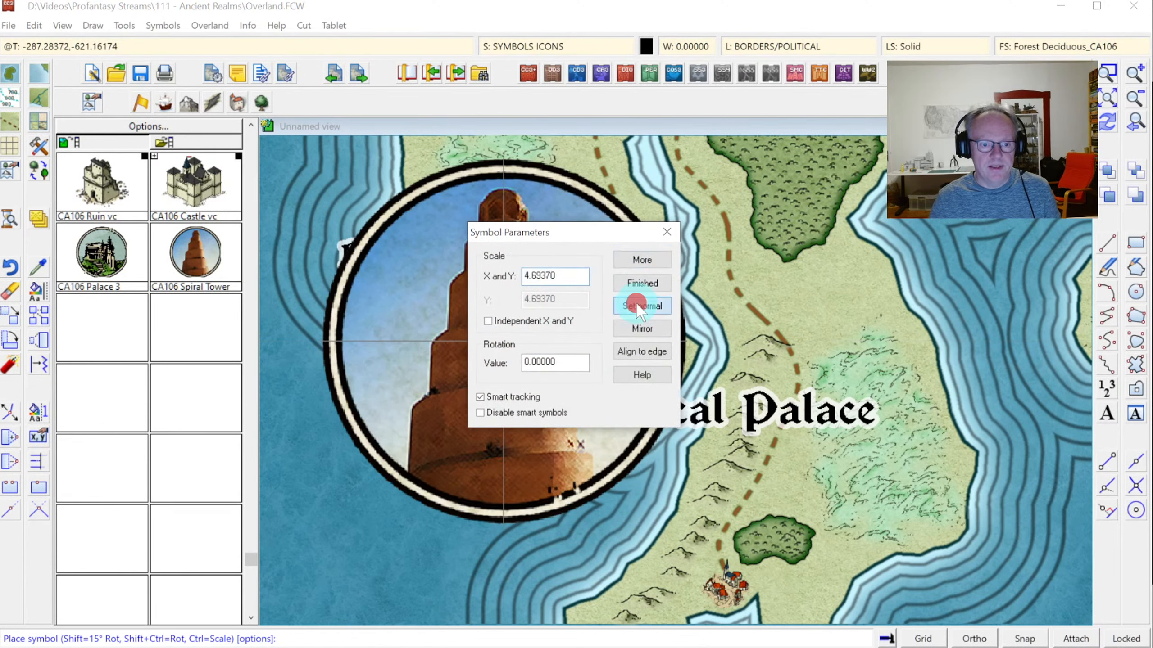
left_click(641, 282)
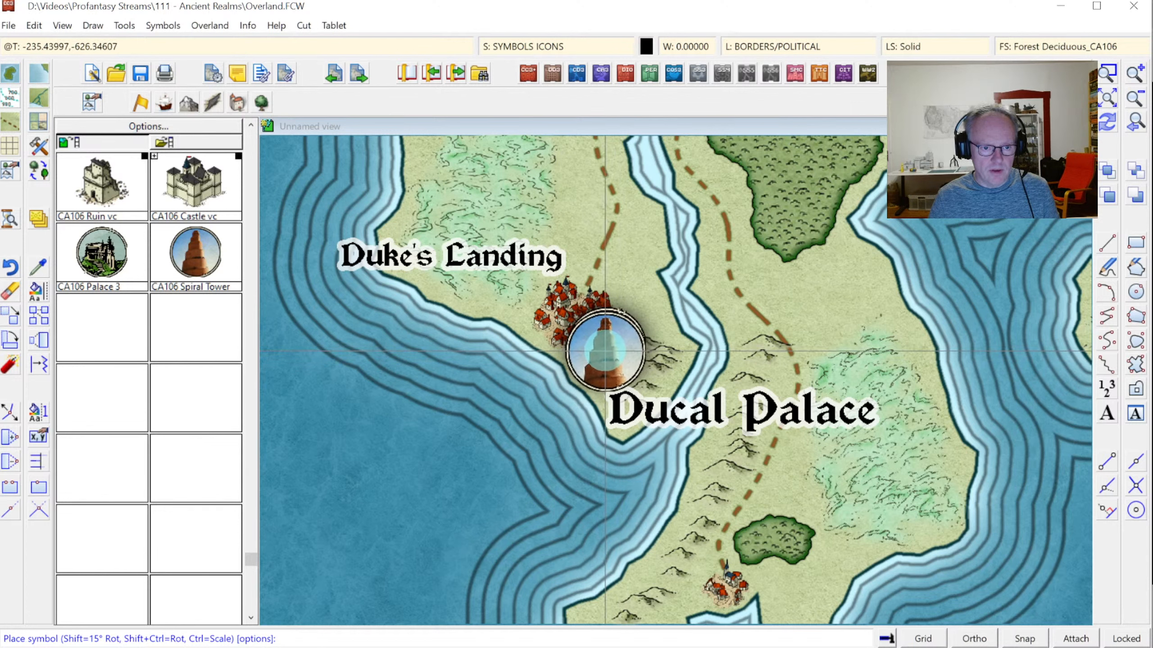
right_click(606, 351)
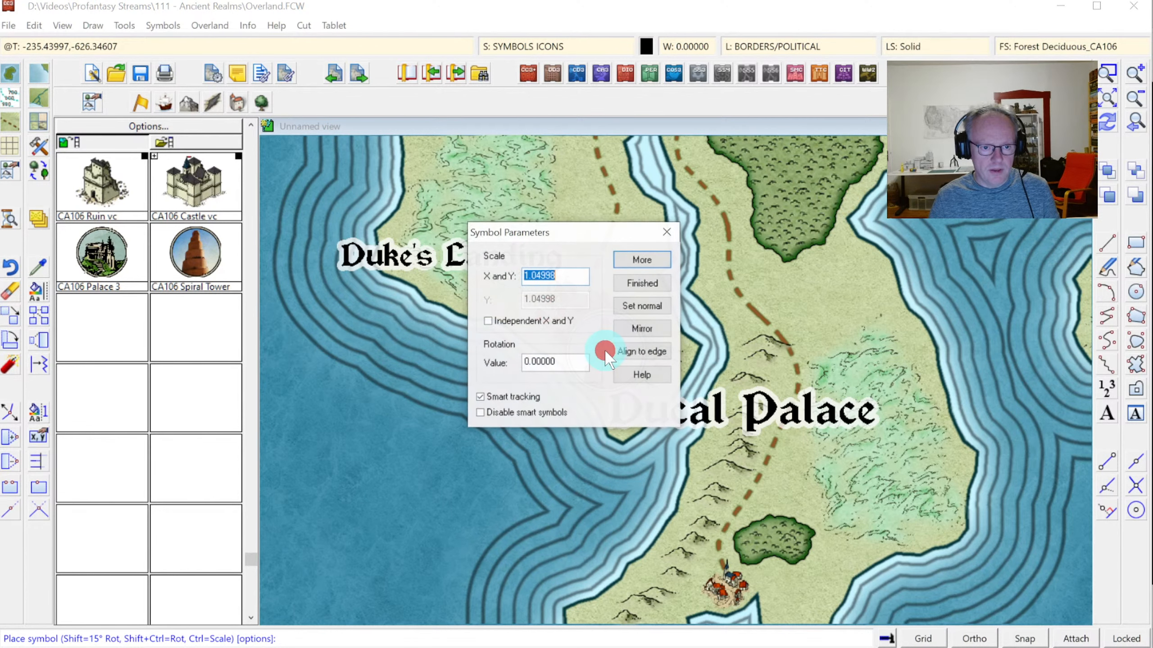
left_click(626, 330)
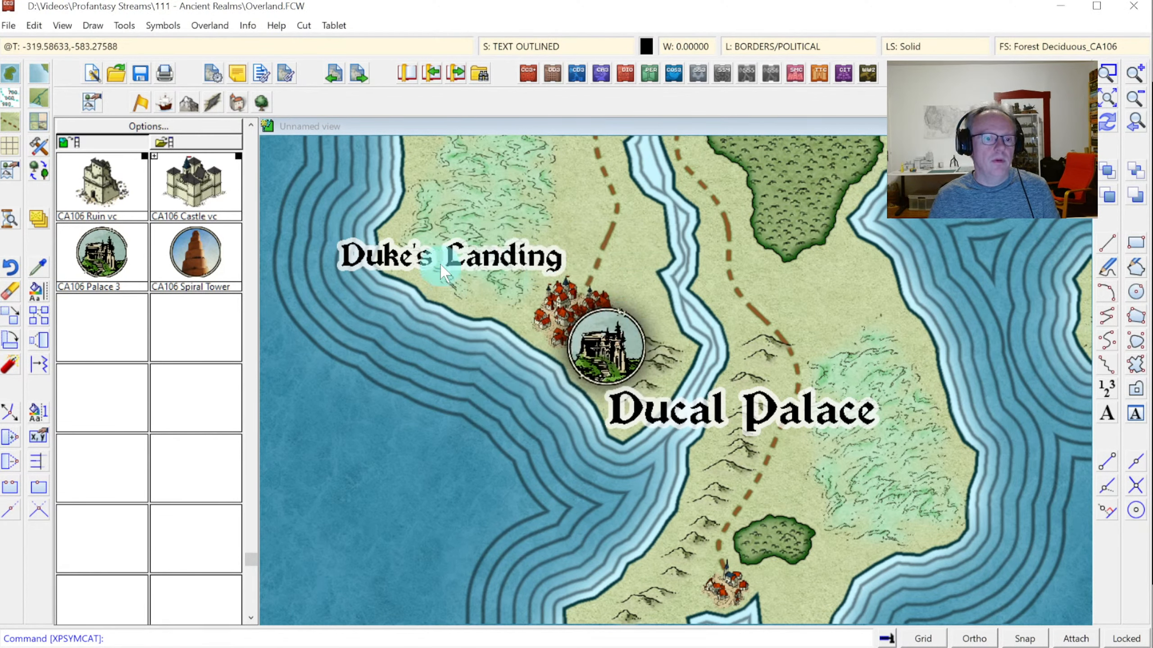
Place a CA106 Palace 3 symbol at scale 1 in the sea southwest of Duke's Landing as a size reference.
left_click(109, 252)
right_click(380, 319)
type("1")
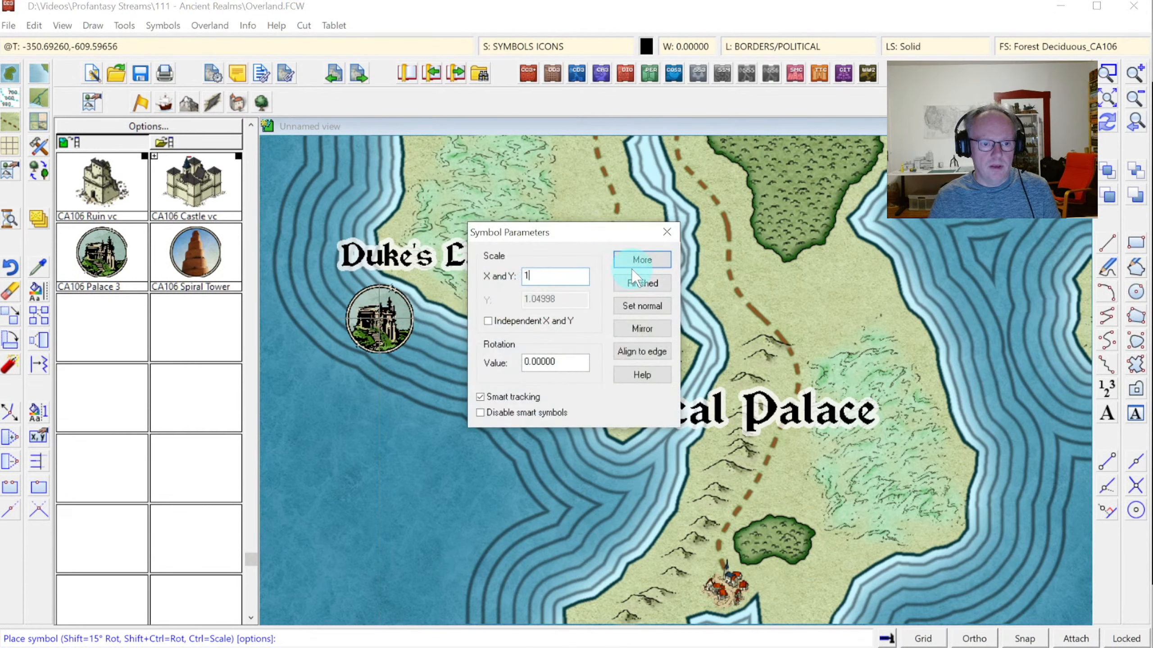
left_click(617, 286)
left_click(381, 462)
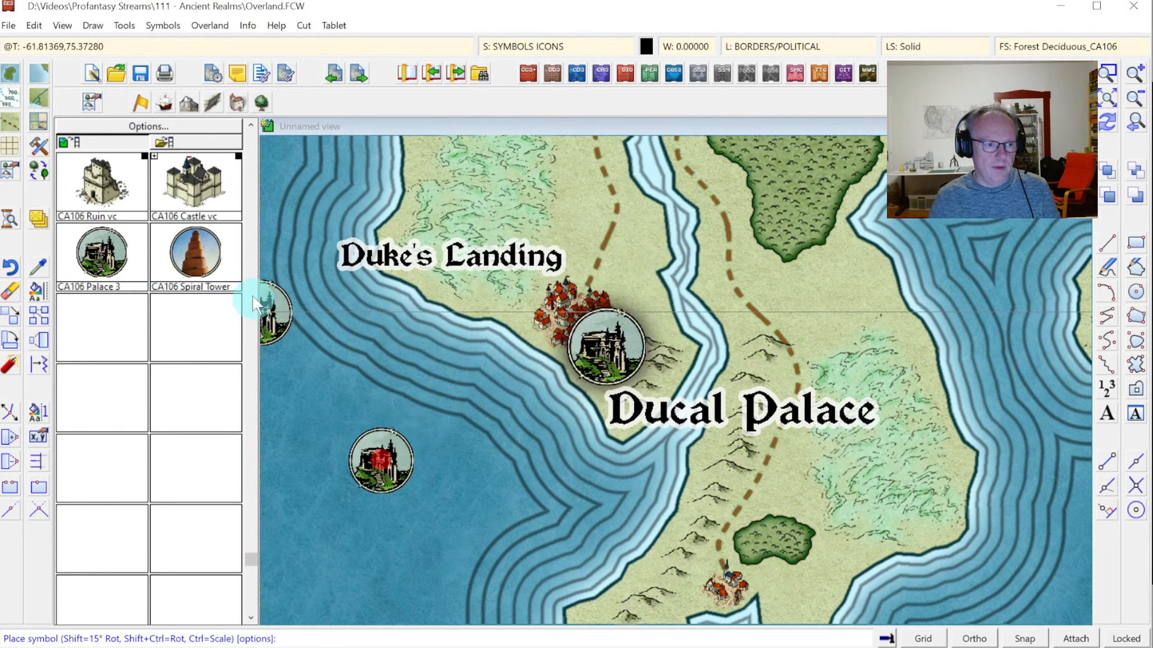
Size the Spiral Tower over the reference palace symbol in the sea and read its matching placement scale.
left_click(197, 261)
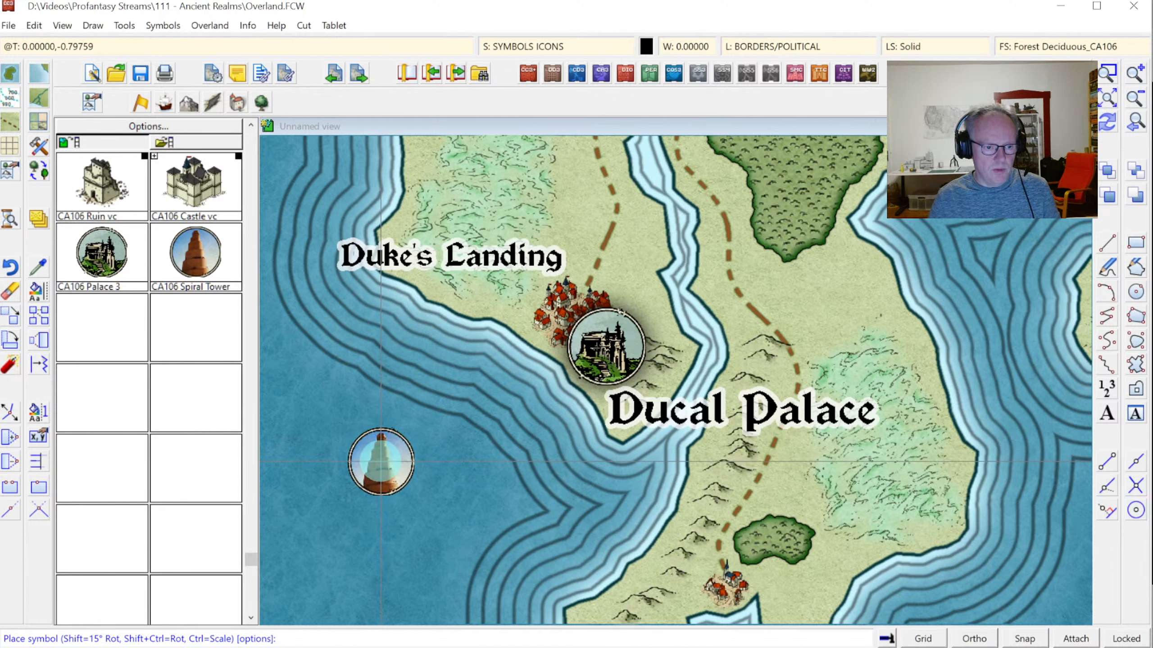
right_click(402, 460)
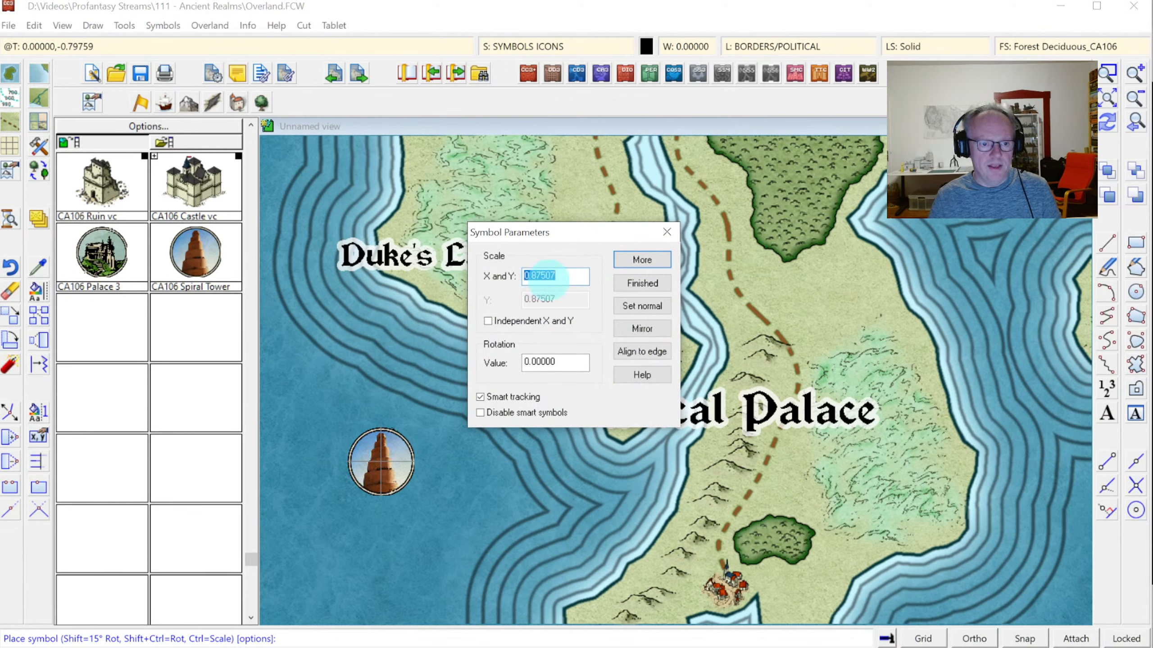
key("Escape")
Scale down the CA106 Spiral Tower symbol definition in the Symbol Manager to match the reference palace symbol.
left_click(163, 25)
left_click(184, 44)
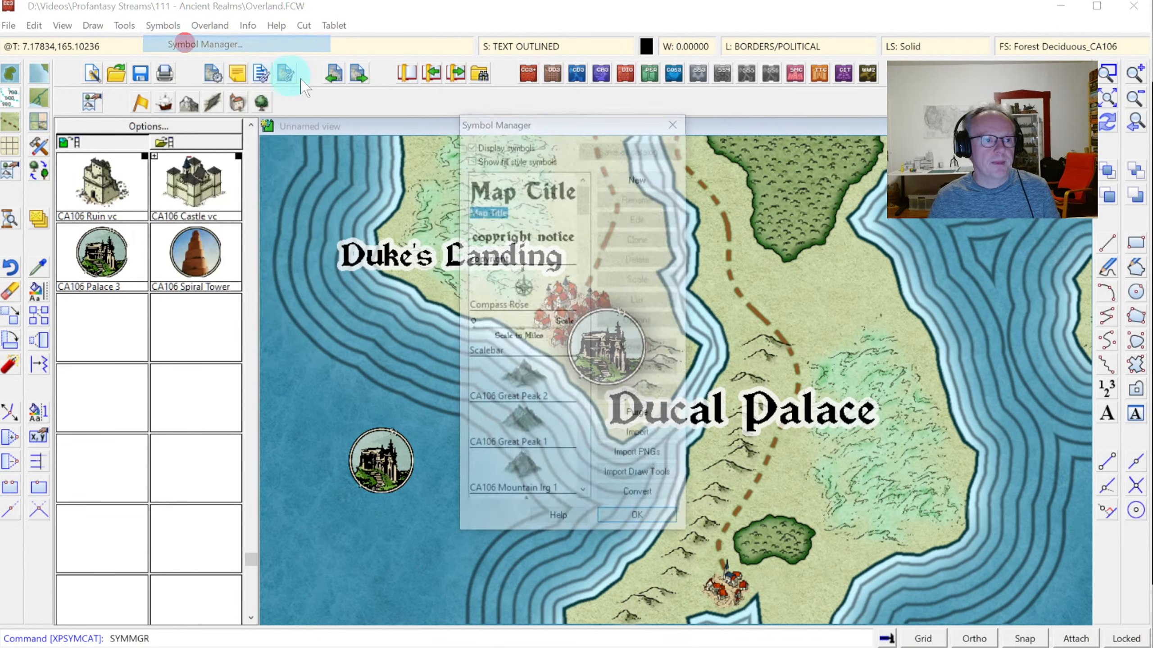
left_click_drag(587, 195, 587, 476)
left_click(532, 473)
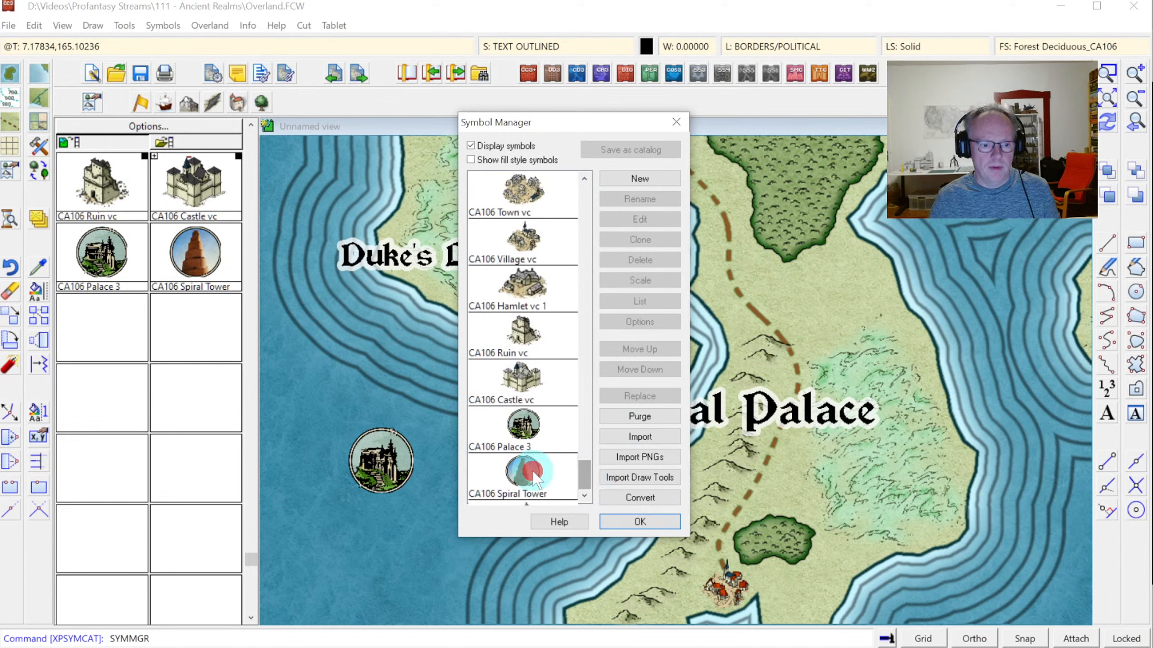
left_click(635, 280)
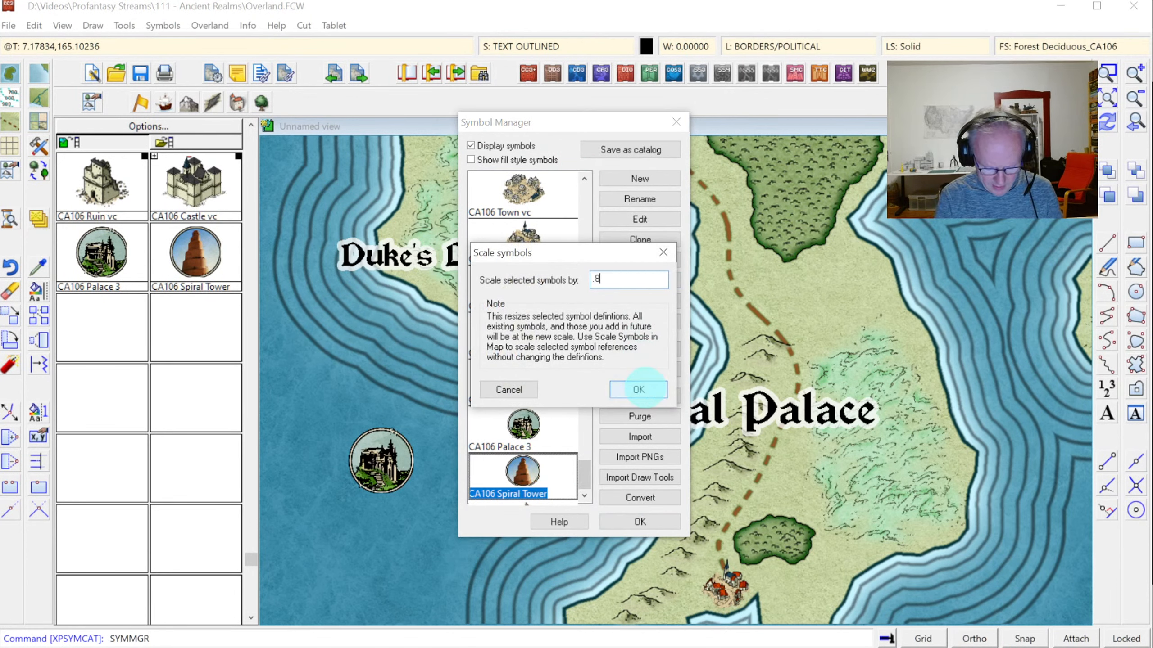
left_click(638, 390)
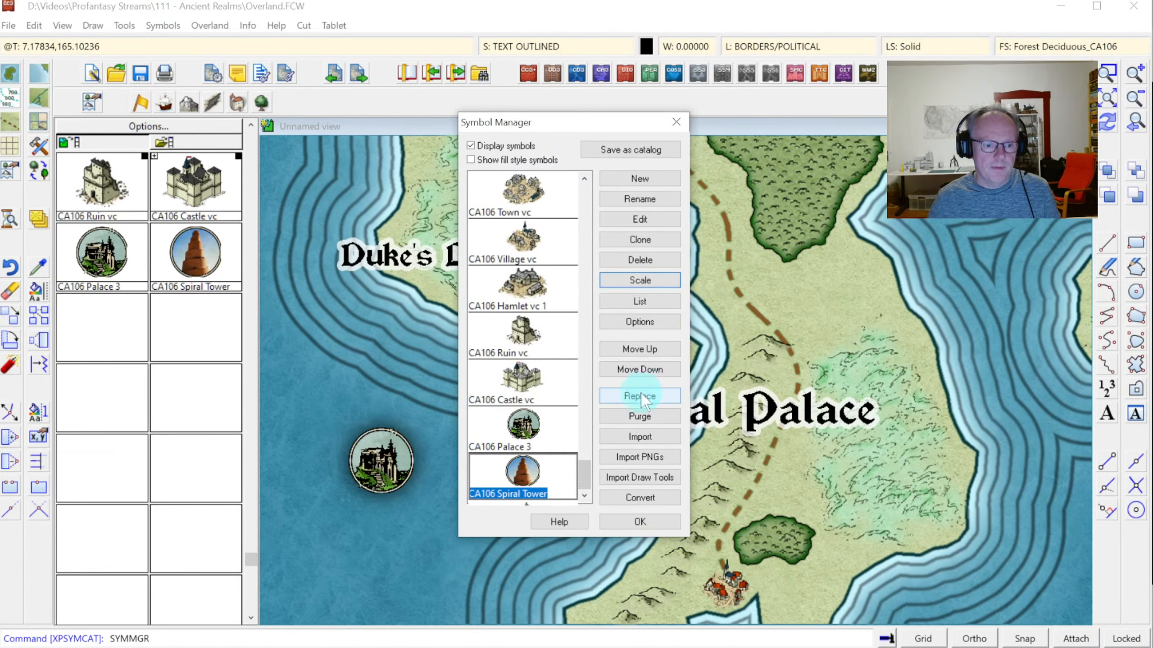
Compare the rescaled Spiral Tower with the Ducal Palace vignette at the normal scale of 1.2 and with the sea reference palace at scale 1.
left_click(641, 522)
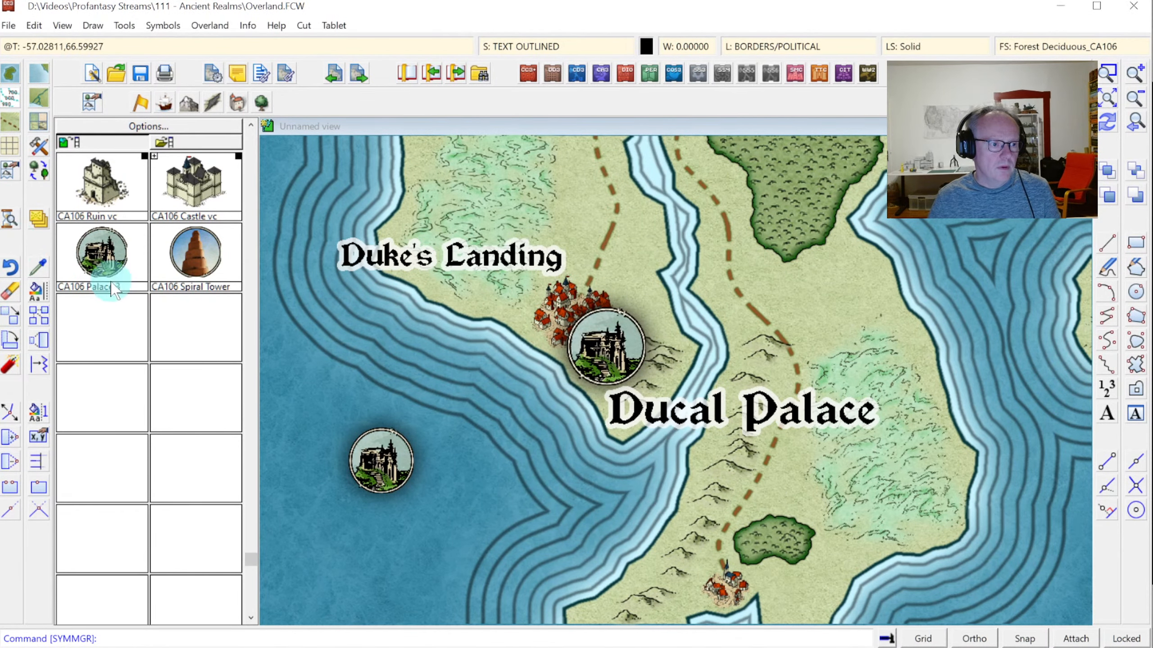
left_click(195, 254)
right_click(444, 300)
type("1.2")
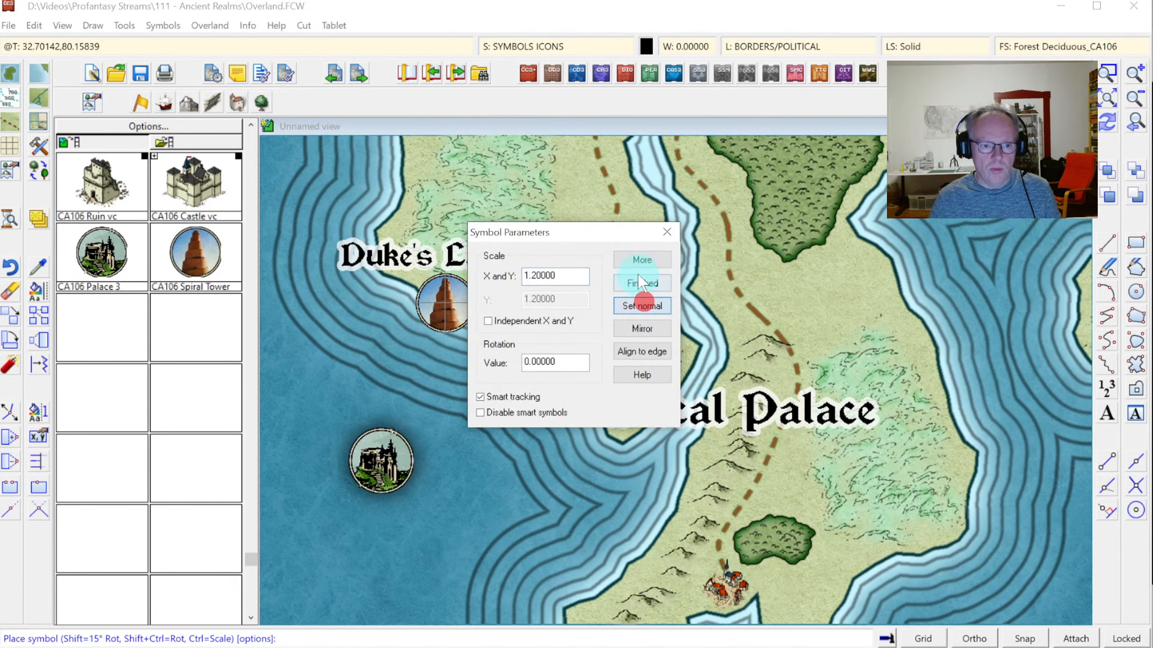
left_click(641, 280)
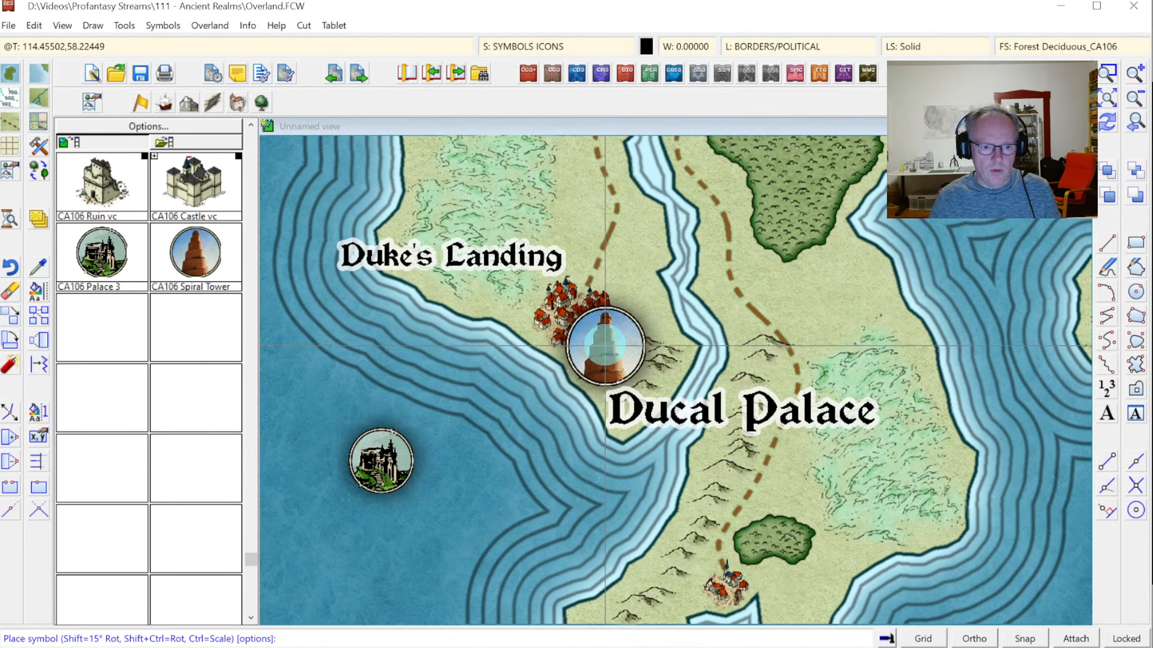
right_click(443, 412)
type("1")
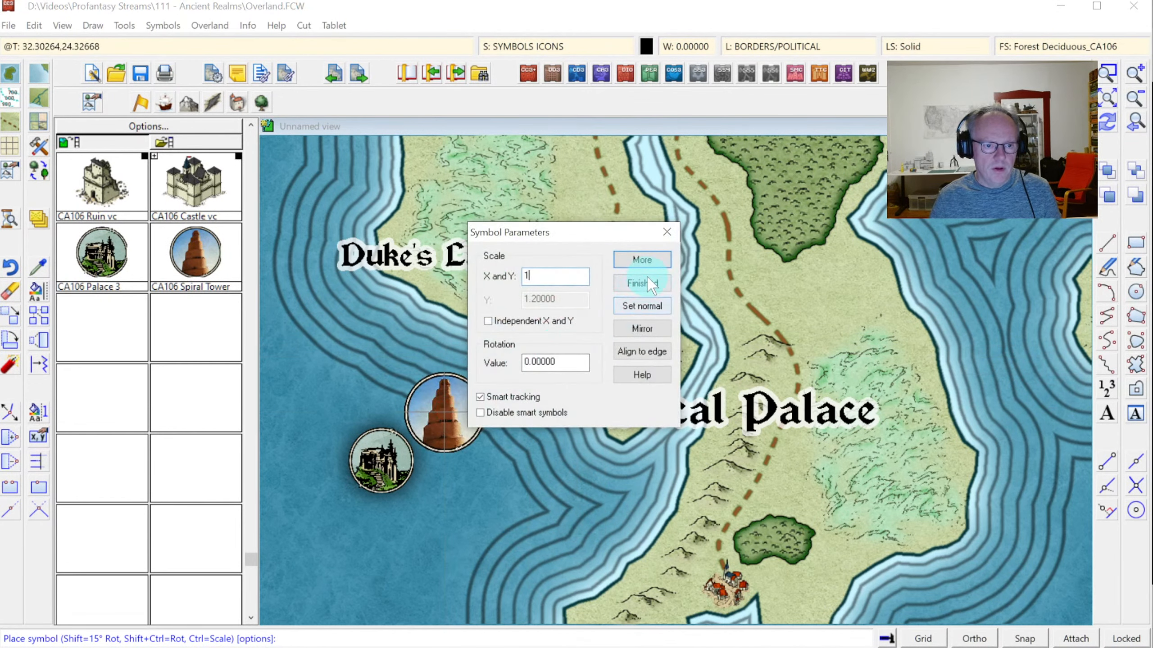
left_click(642, 260)
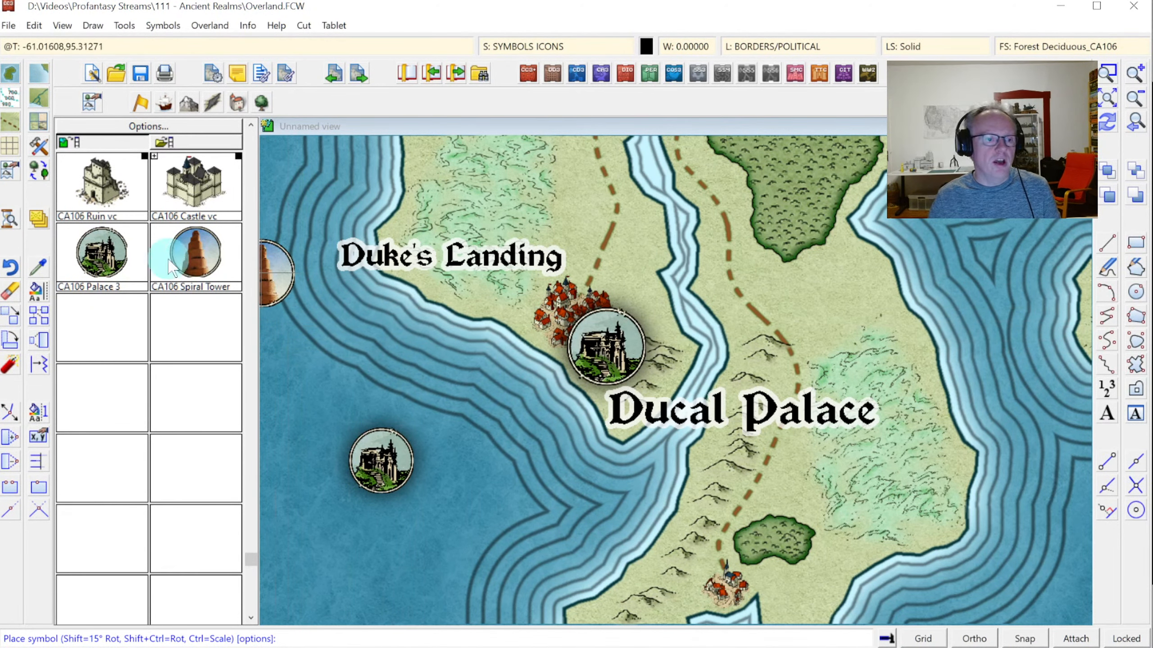
Erase the reference palace symbol from the sea southwest of Duke's Landing.
left_click(19, 291)
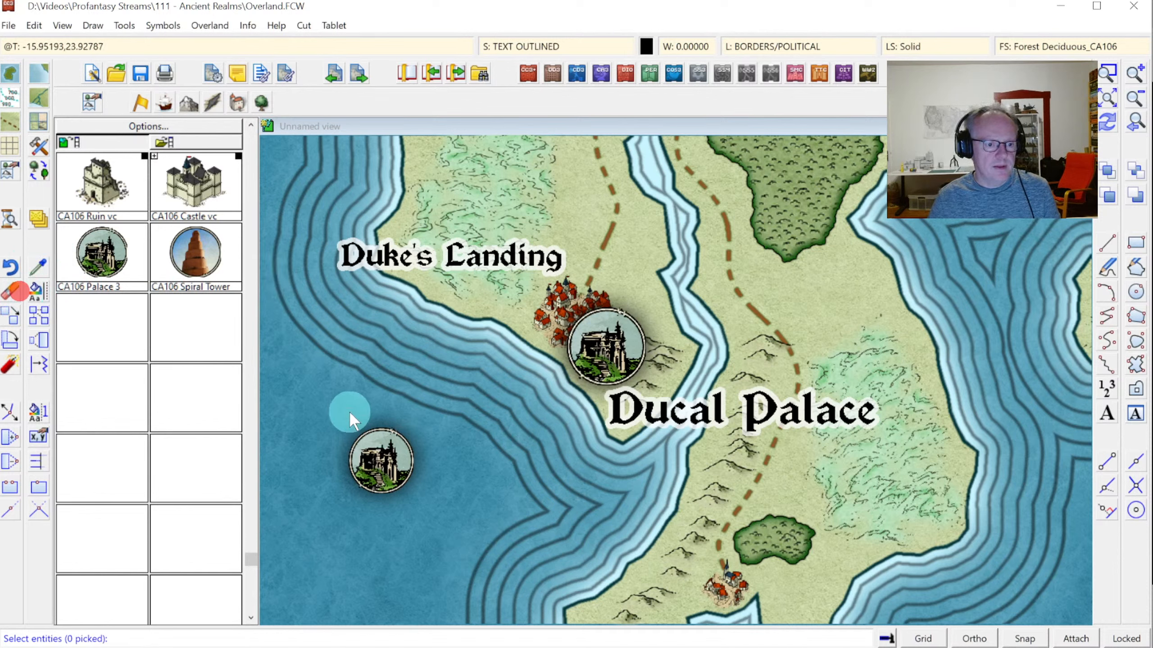
left_click_drag(340, 421, 389, 465)
right_click(356, 335)
left_click(356, 336)
Place the CA106 Spiral Tower at normal scale just southeast of the Tower of Ages label, beside the small tower at the river's source.
left_click(193, 248)
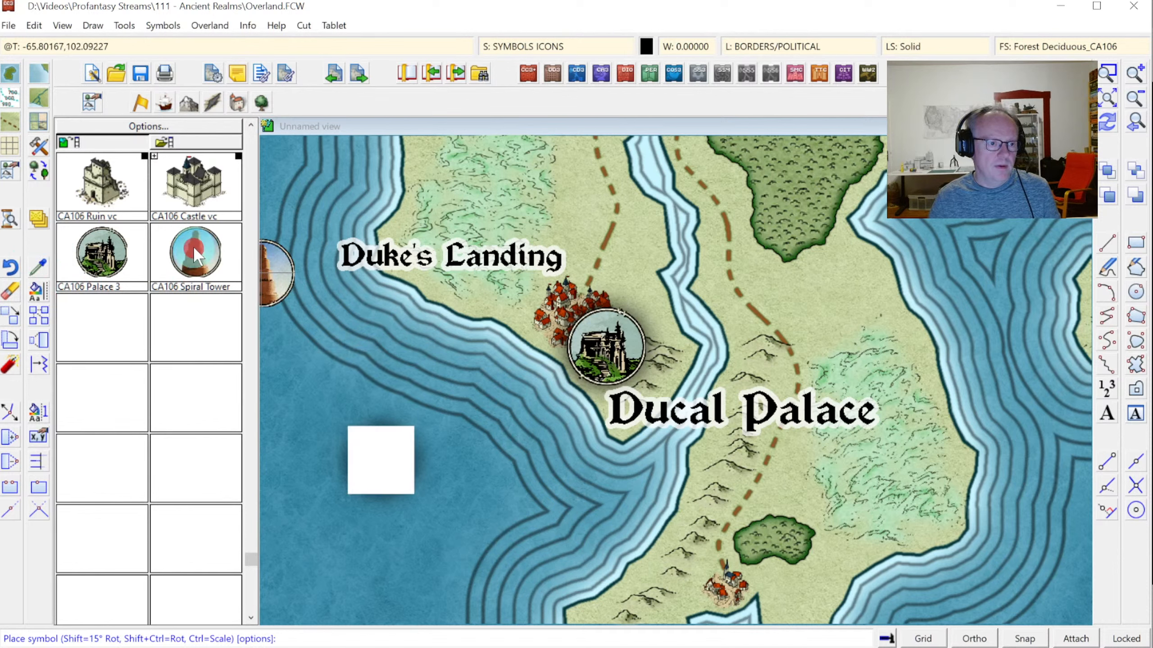
right_click(539, 232)
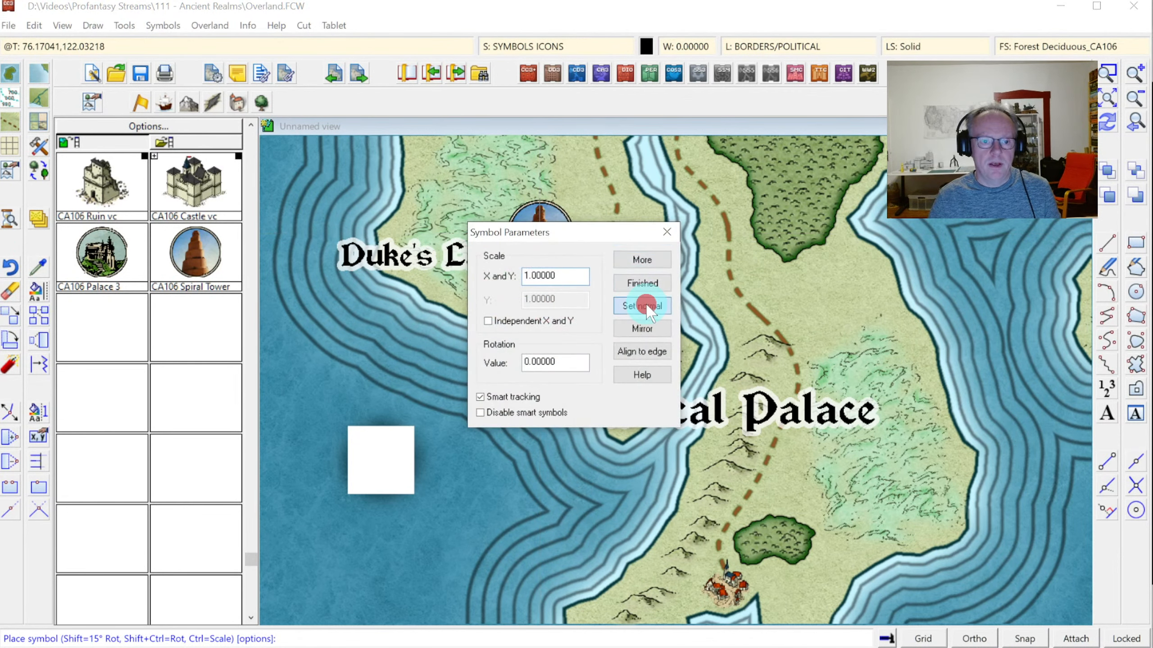
left_click(642, 283)
left_click(1137, 123)
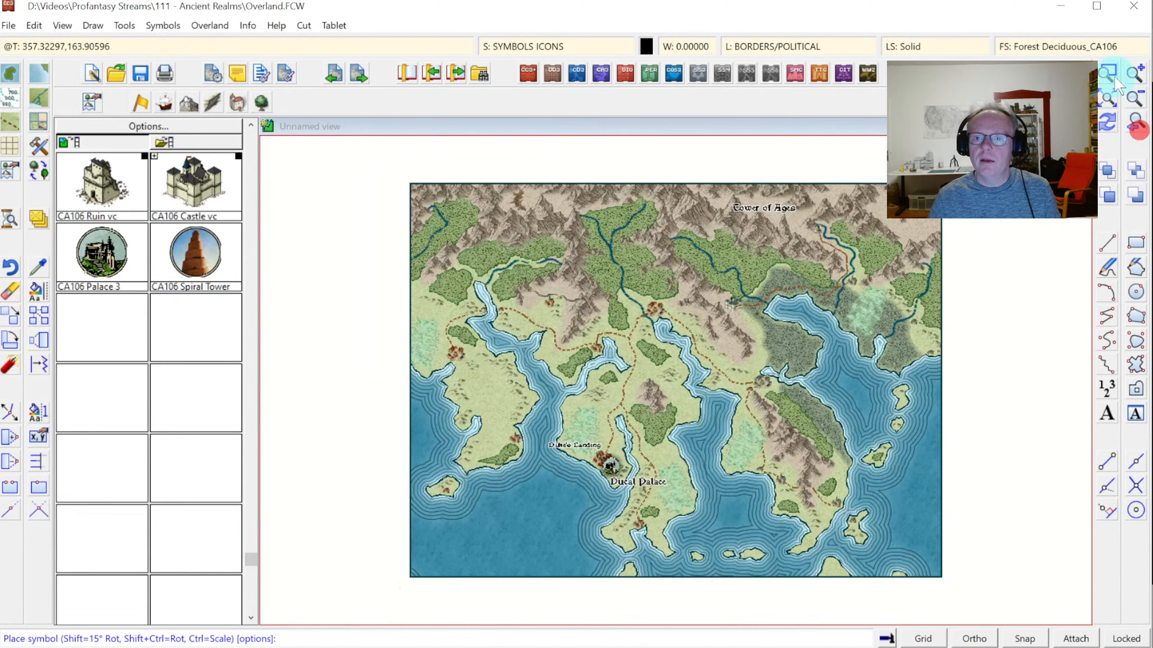
left_click(1107, 72)
left_click(728, 180)
left_click(854, 290)
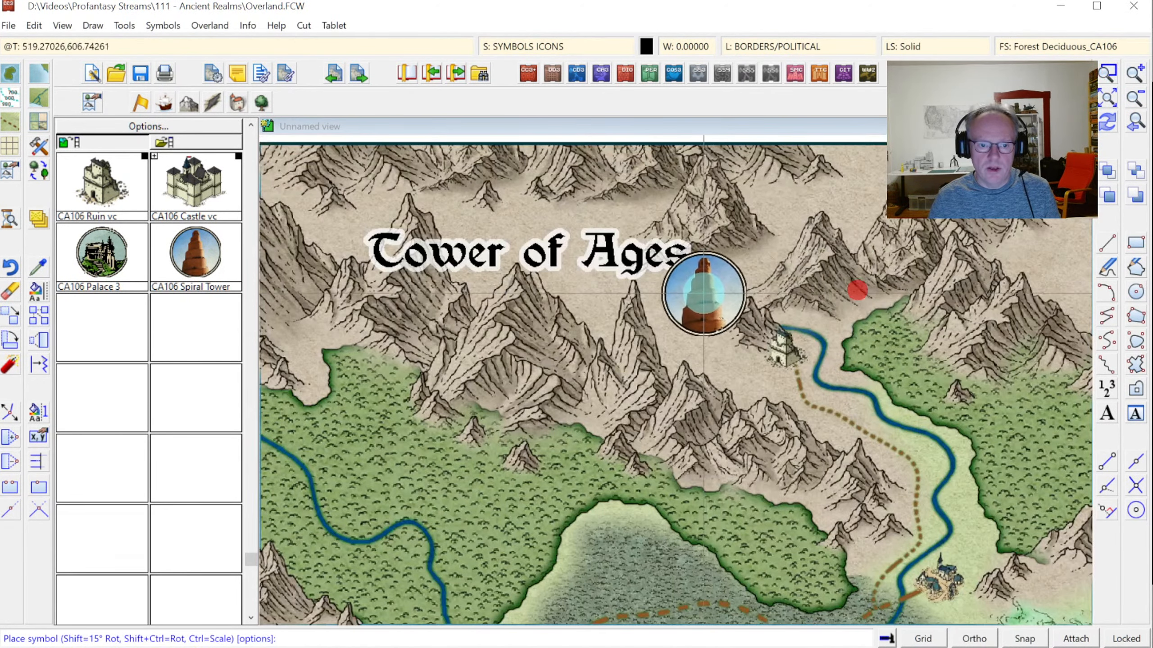
left_click(719, 316)
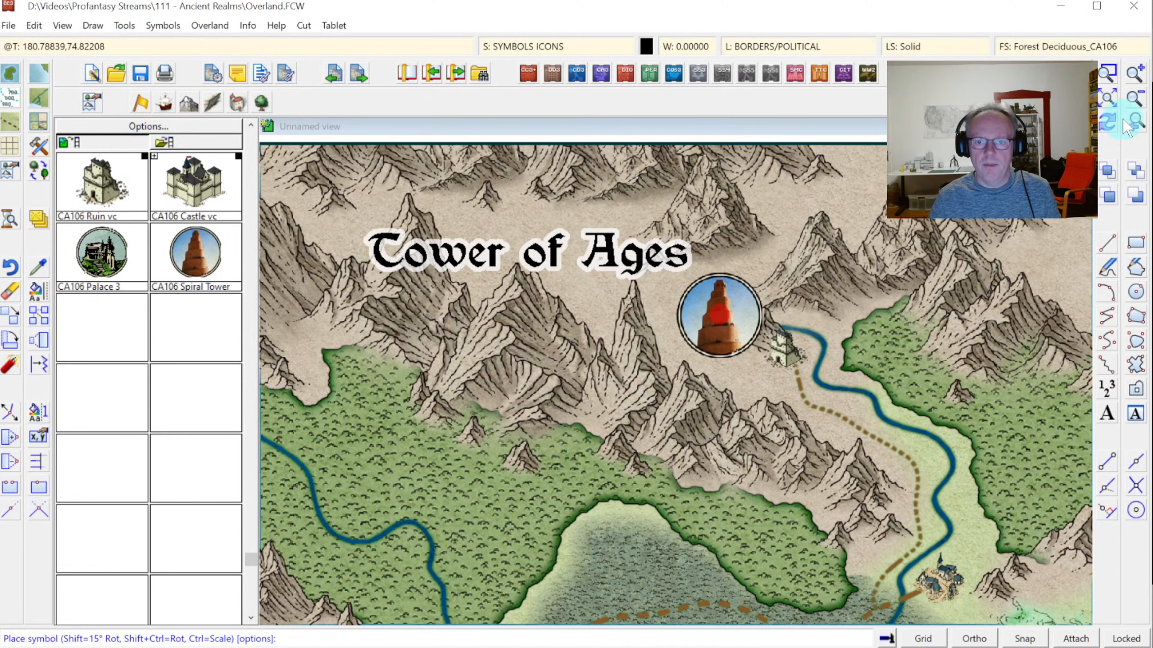
key("Escape")
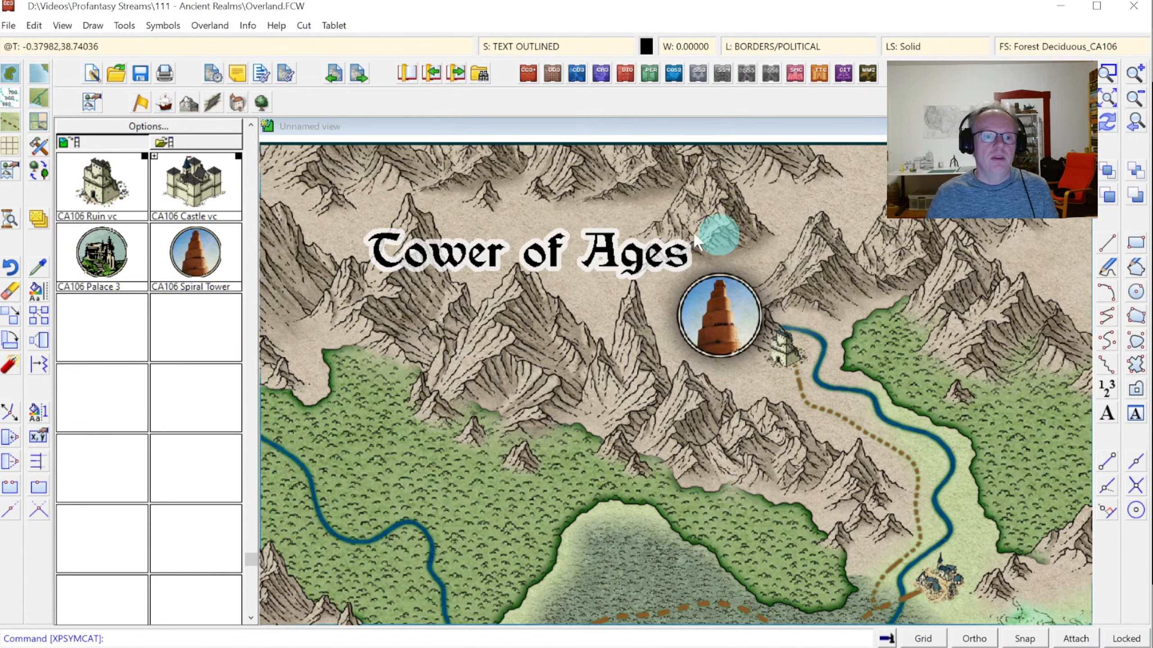
Make SYMBOLS ICONS the current sheet and replace its active Glow effect with Drop Shadow, keeping Outer Glow enabled on TEXT OUTLINED.
left_click(547, 47)
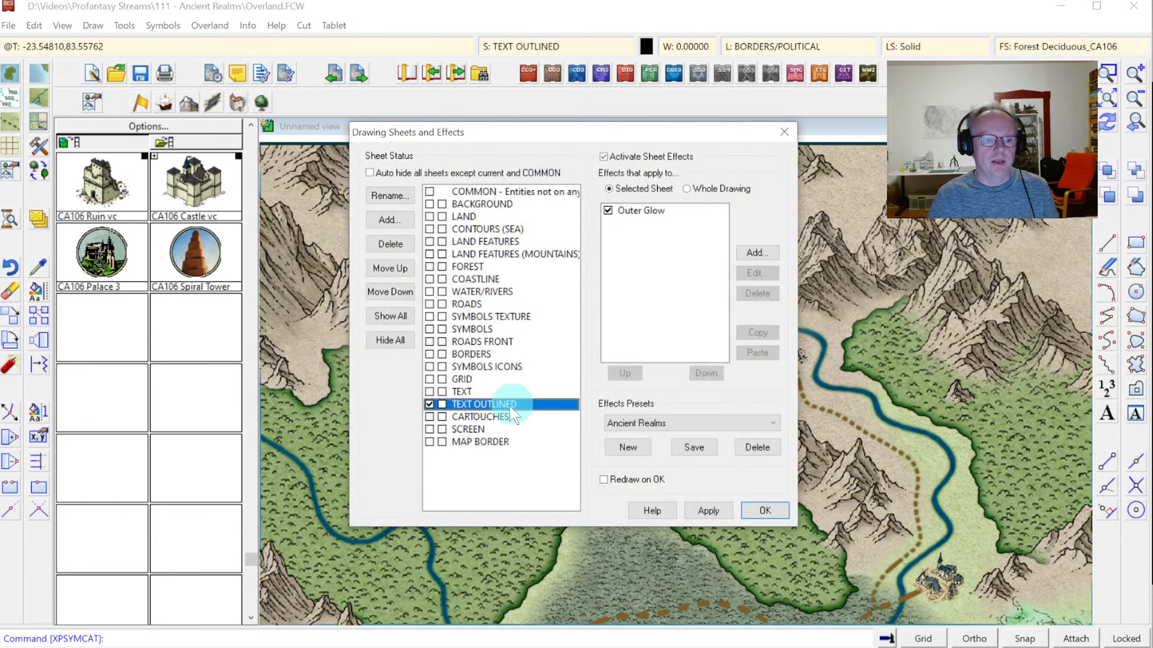
left_click(609, 211)
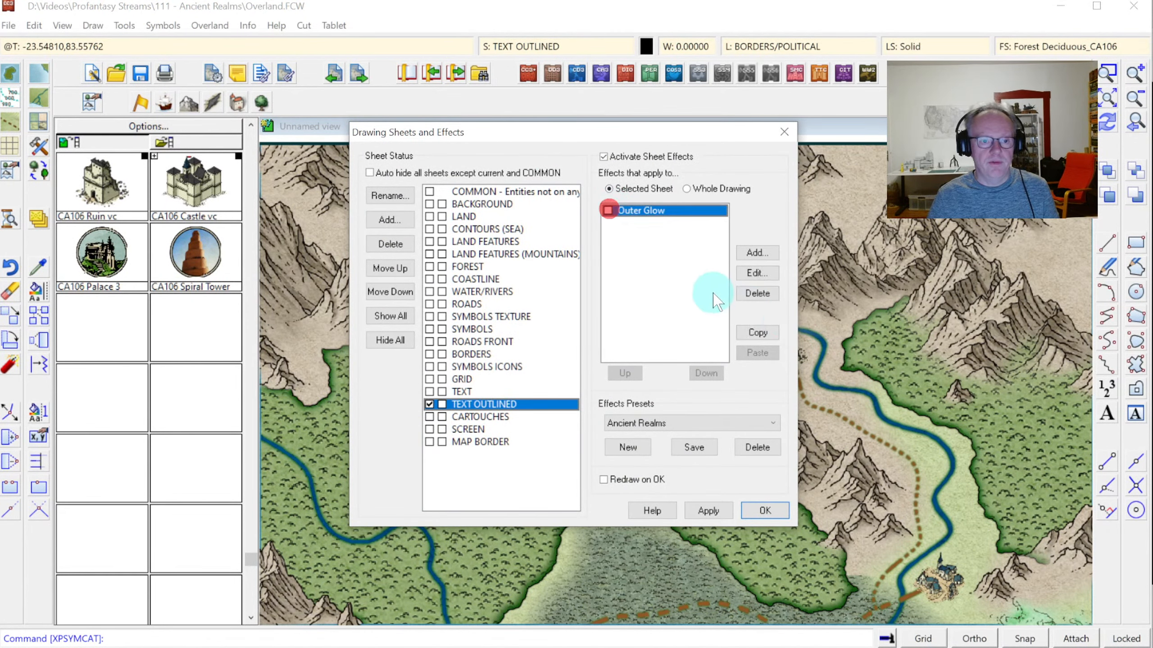
left_click(609, 210)
left_click(609, 210)
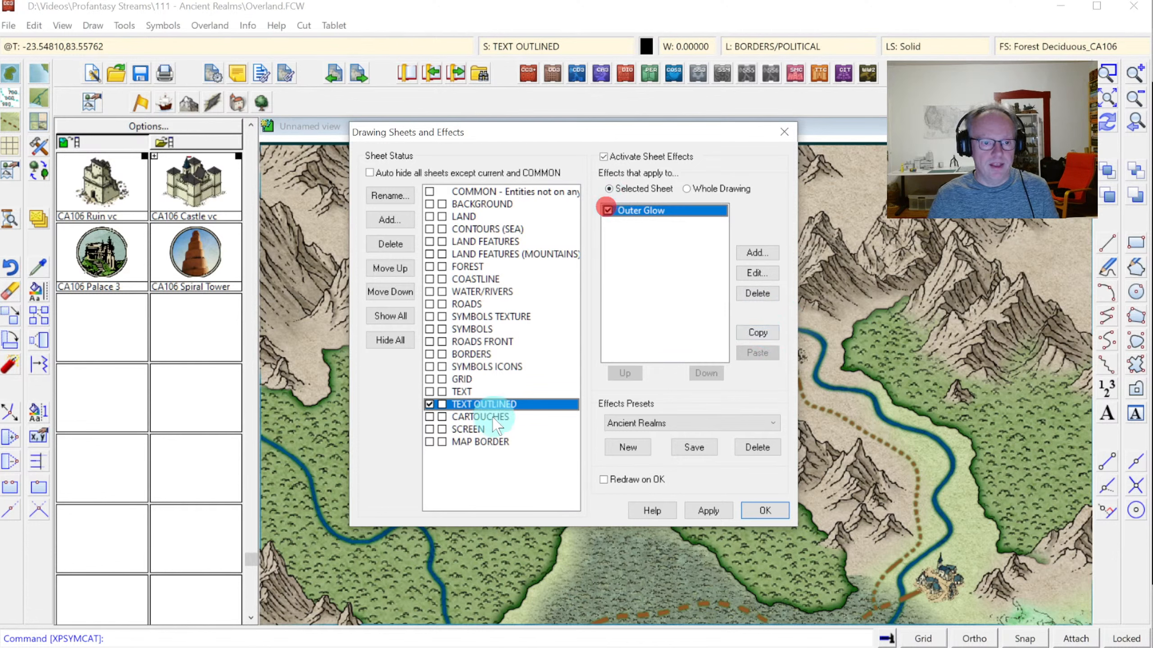
left_click(432, 366)
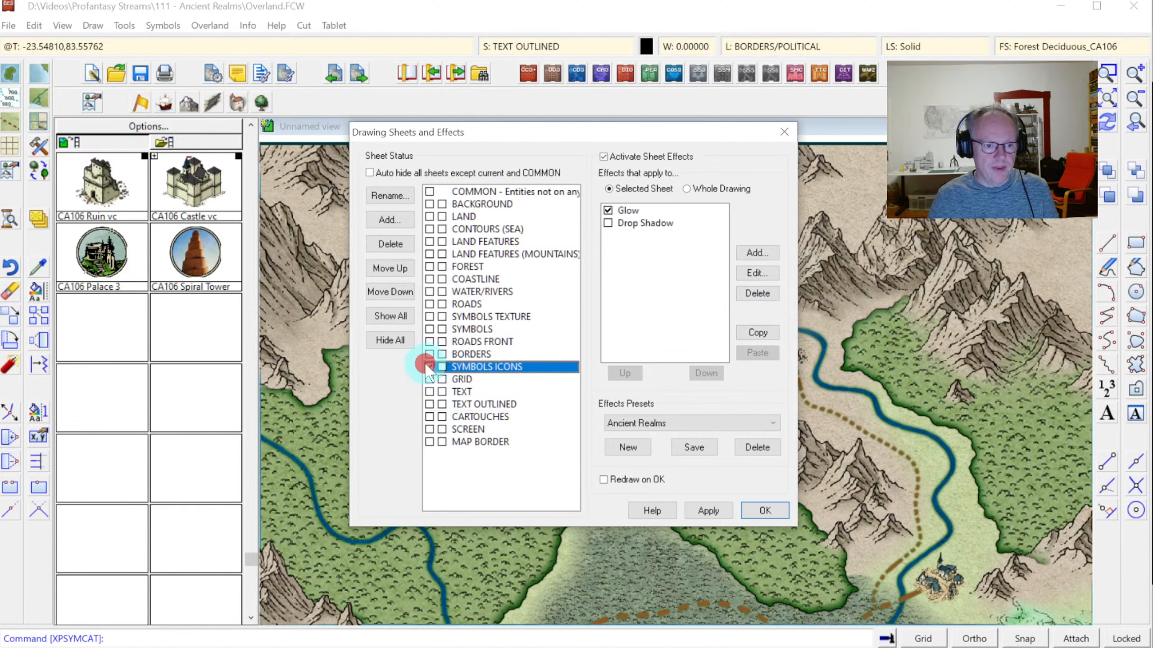
left_click(609, 211)
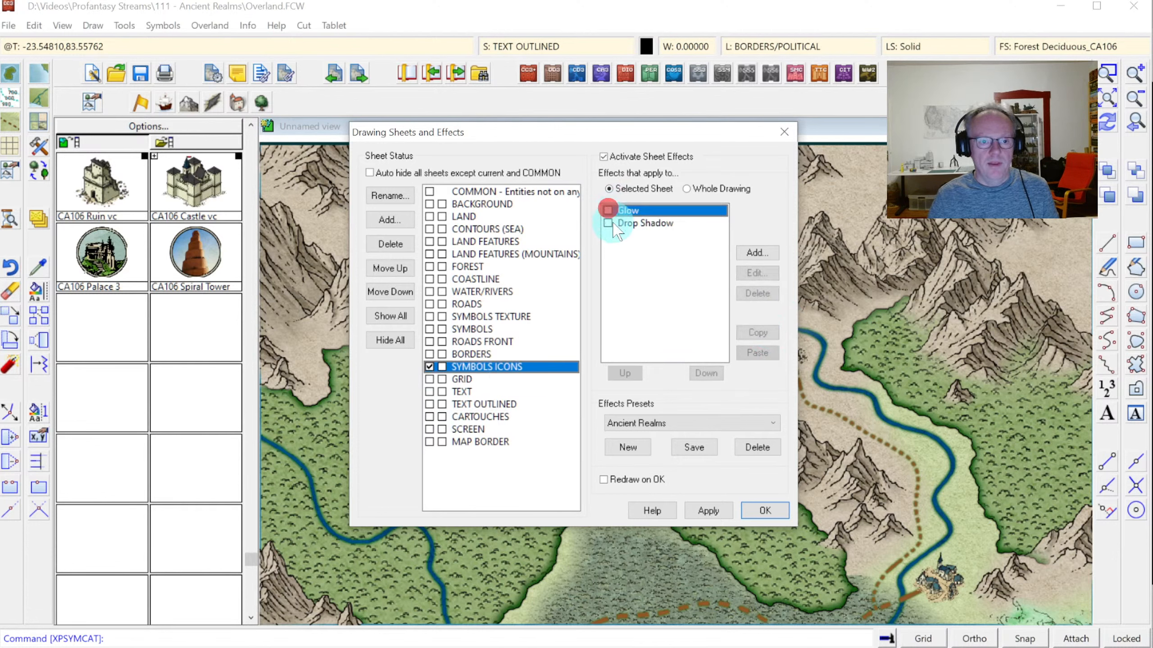
left_click(608, 223)
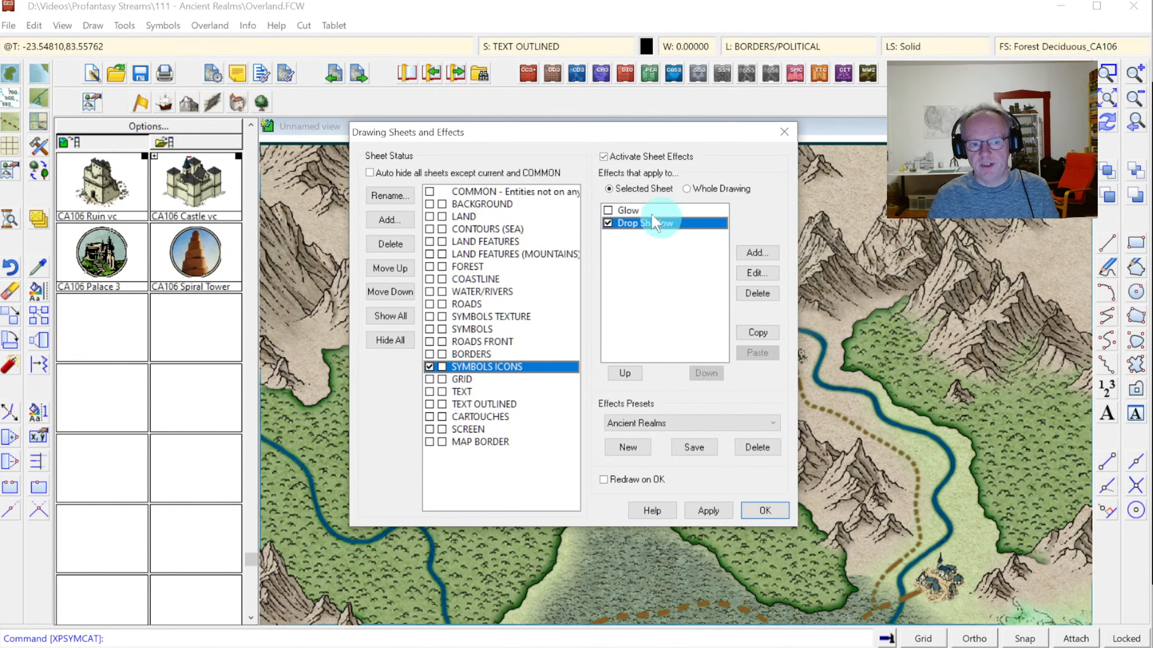
left_click(751, 516)
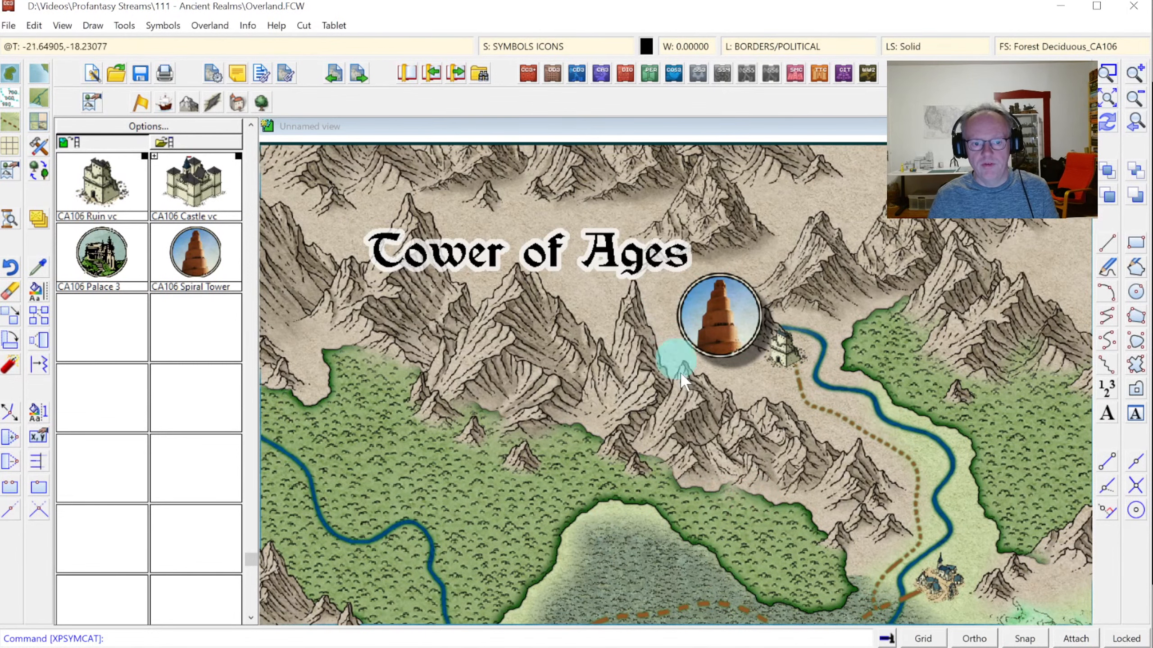
Examine the drop shadow on the Ducal Palace and Tower of Ages vignettes up close and in the full map.
left_click(1133, 122)
left_click(1107, 72)
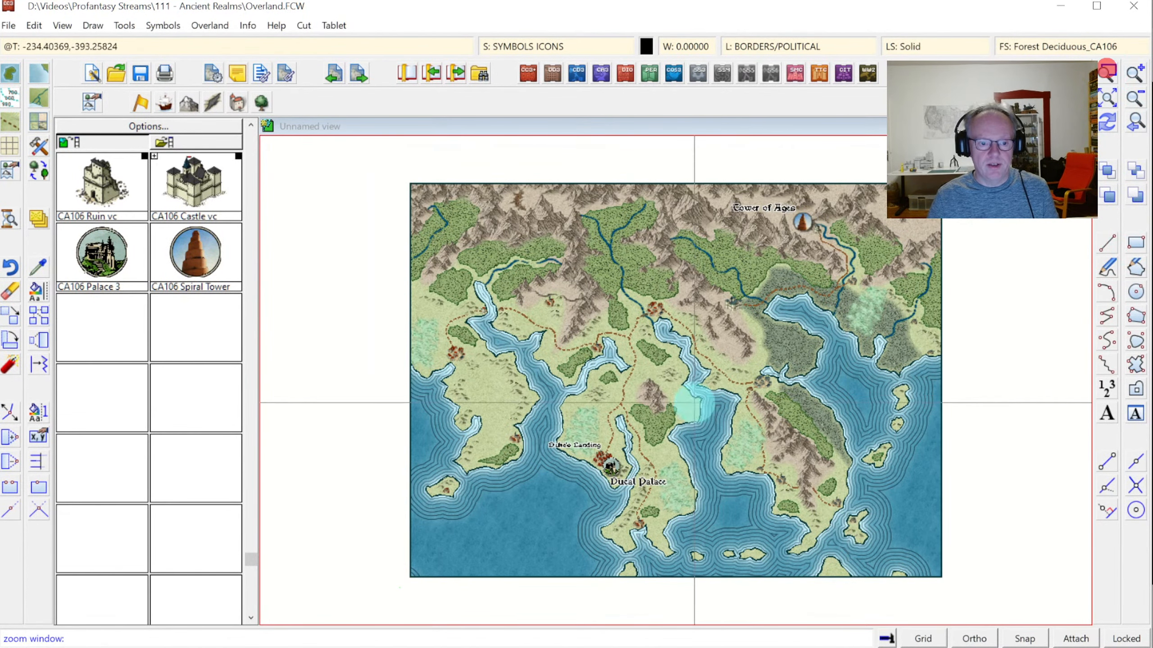
left_click(561, 417)
left_click(695, 528)
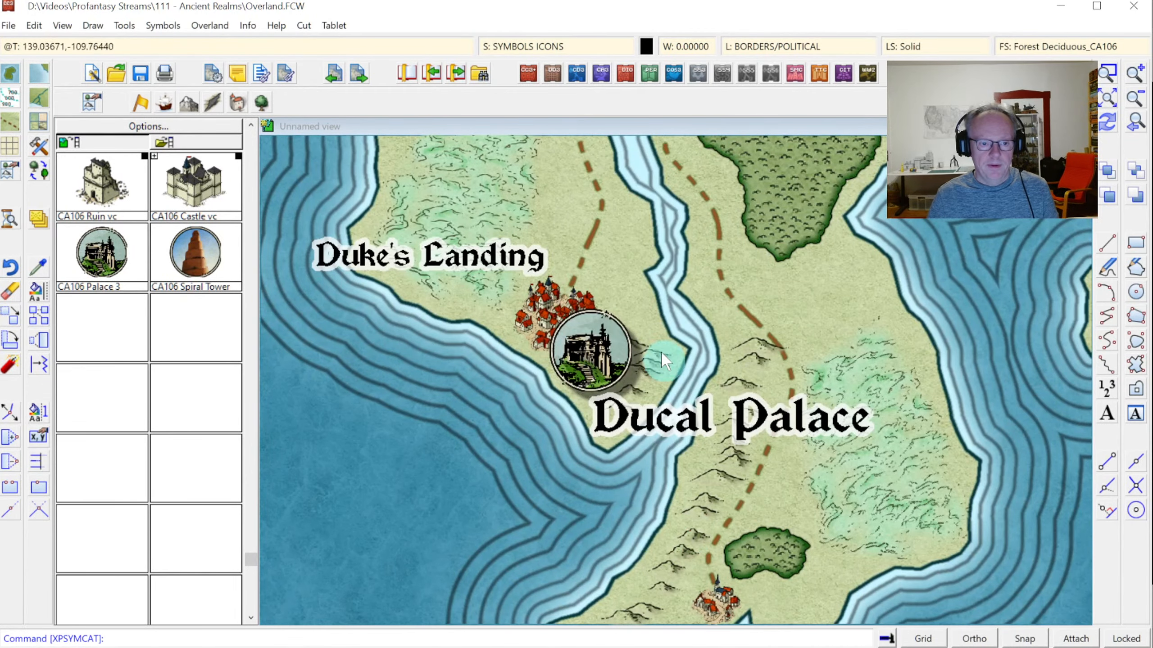
left_click(1133, 122)
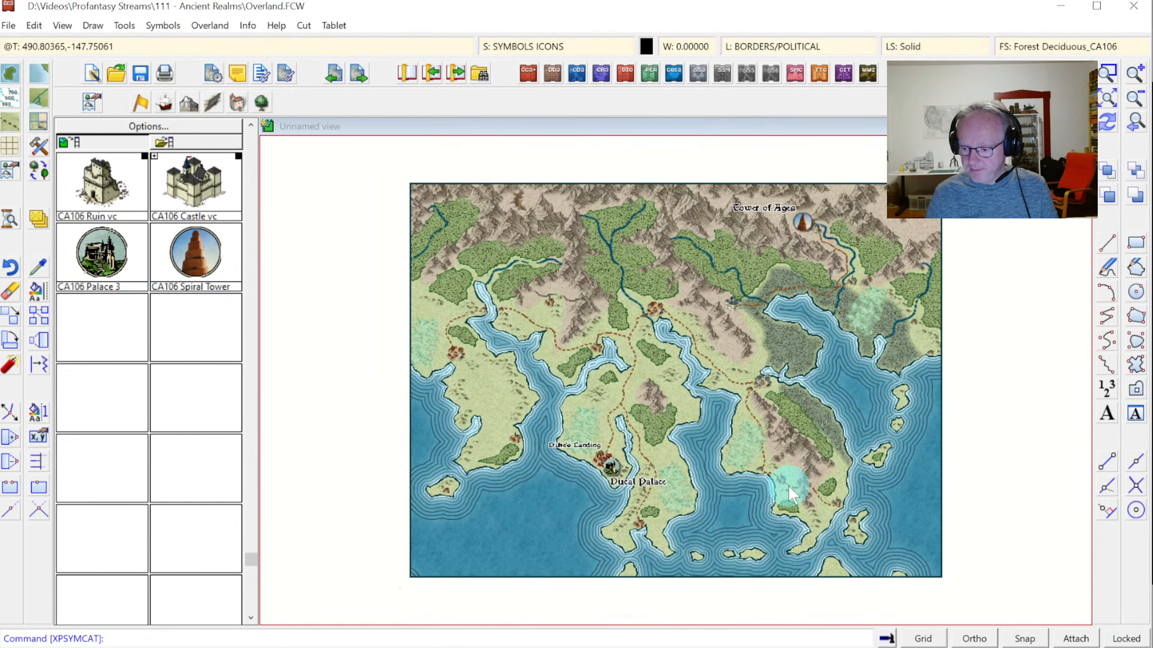
left_click(1107, 72)
left_click(710, 181)
left_click(856, 295)
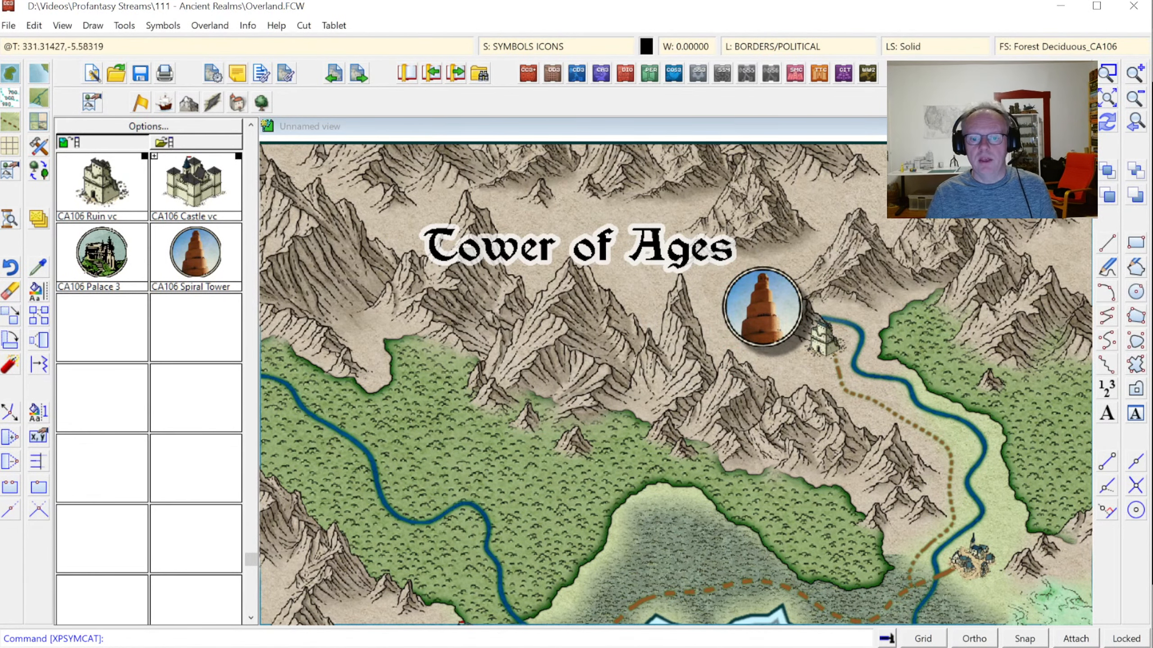
left_click(1107, 97)
left_click(1107, 72)
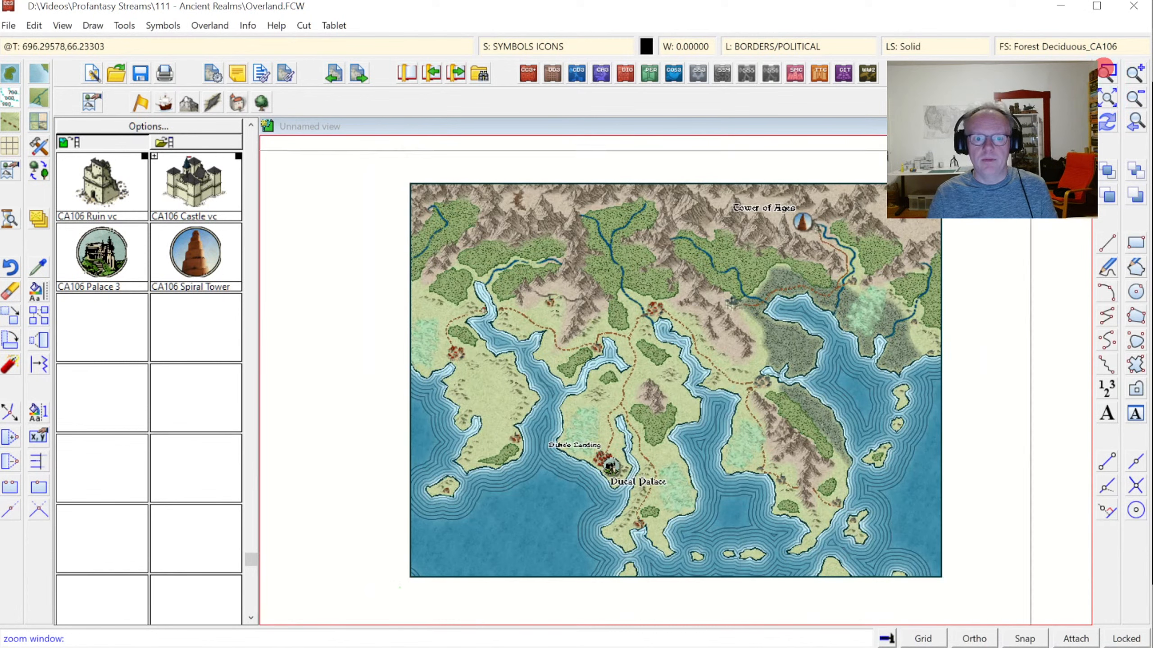
left_click(540, 419)
left_click(689, 509)
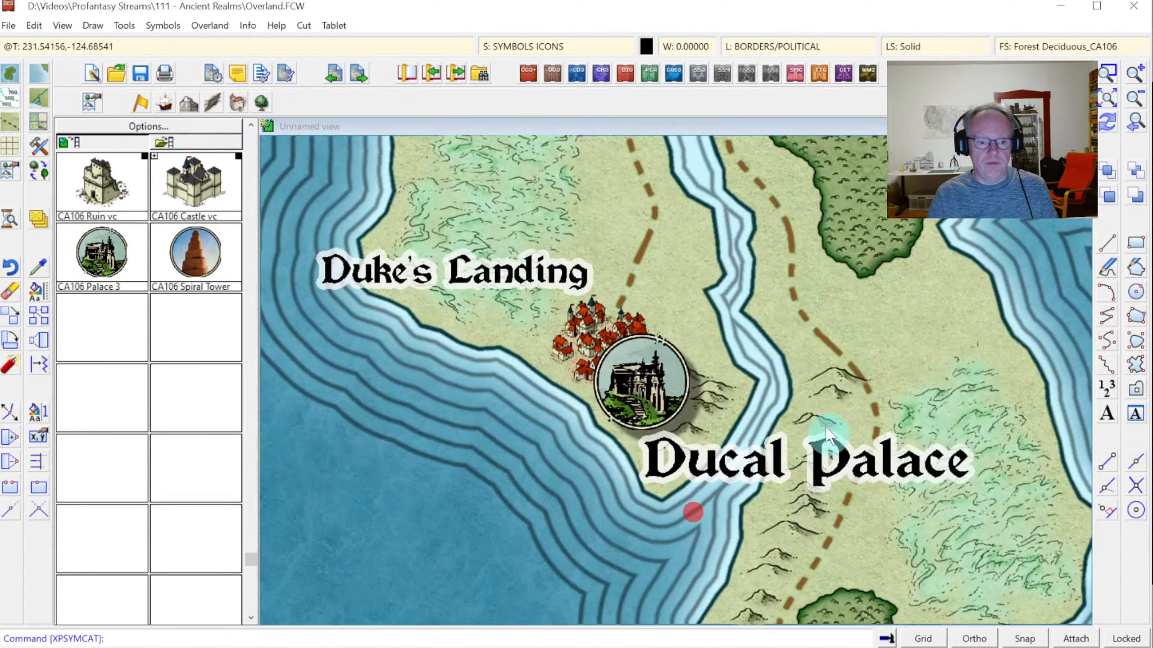